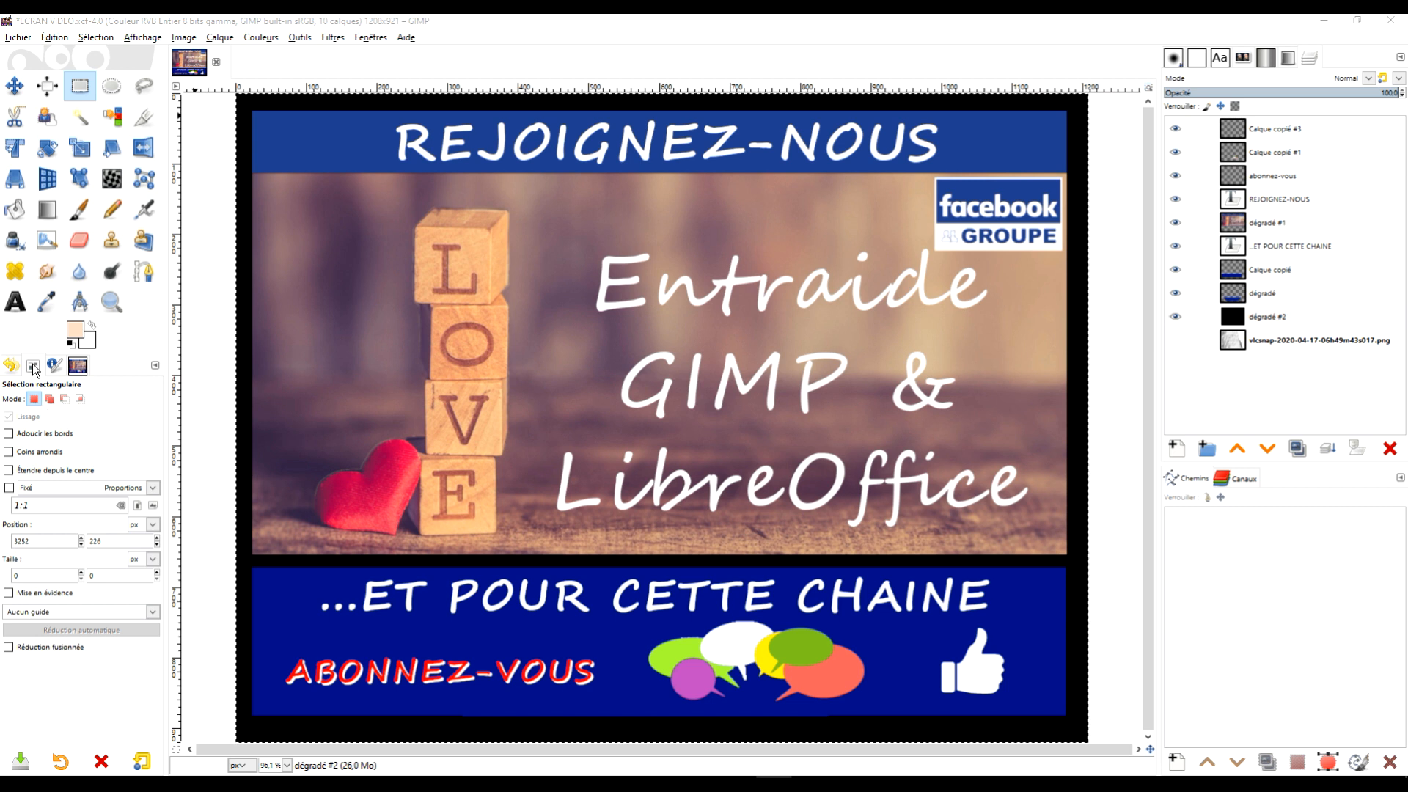
Look through the dockable dialogs that can be added as tabs to the tool options dock.
{"action": "left_click", "coordinate": [155, 366]}
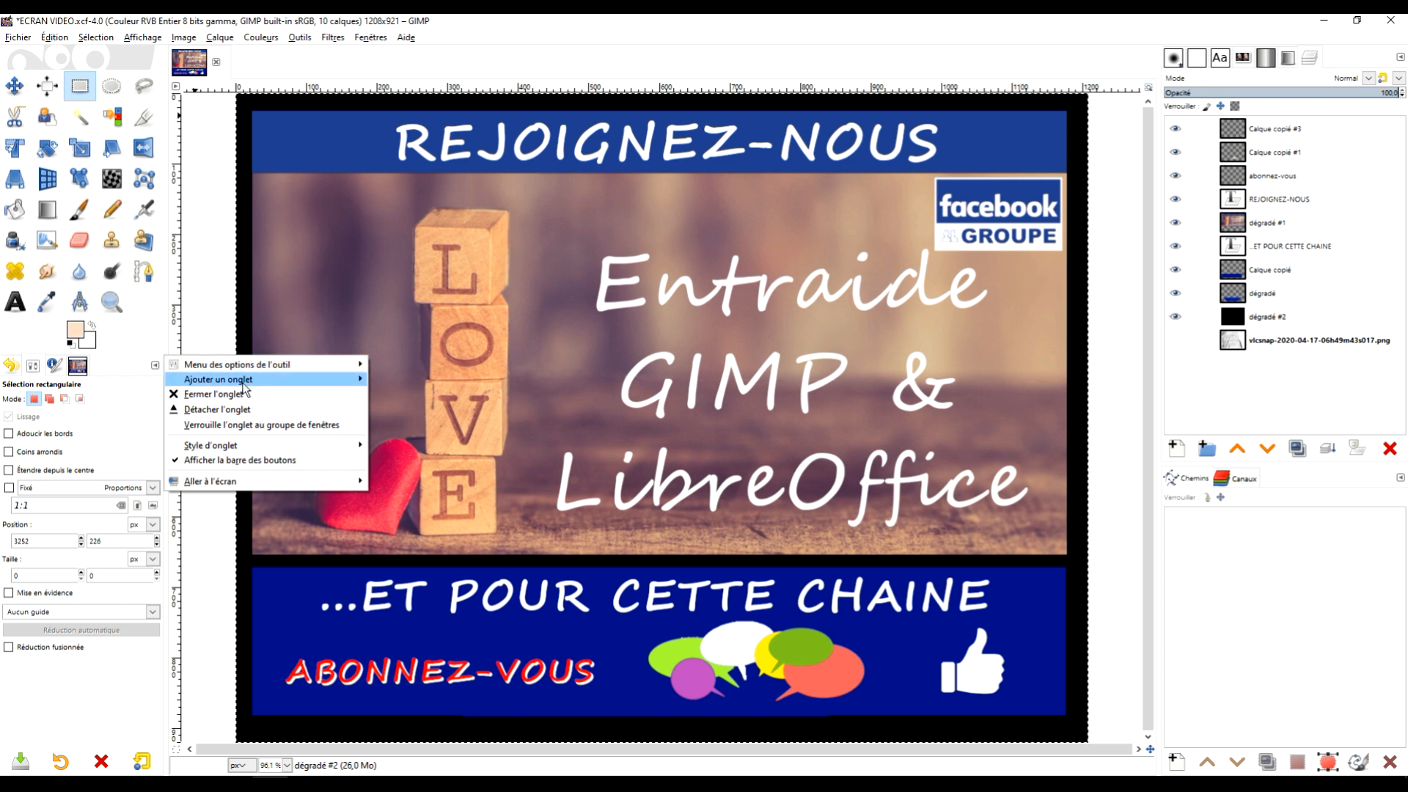
{"action": "mouse_move", "coordinate": [245, 386]}
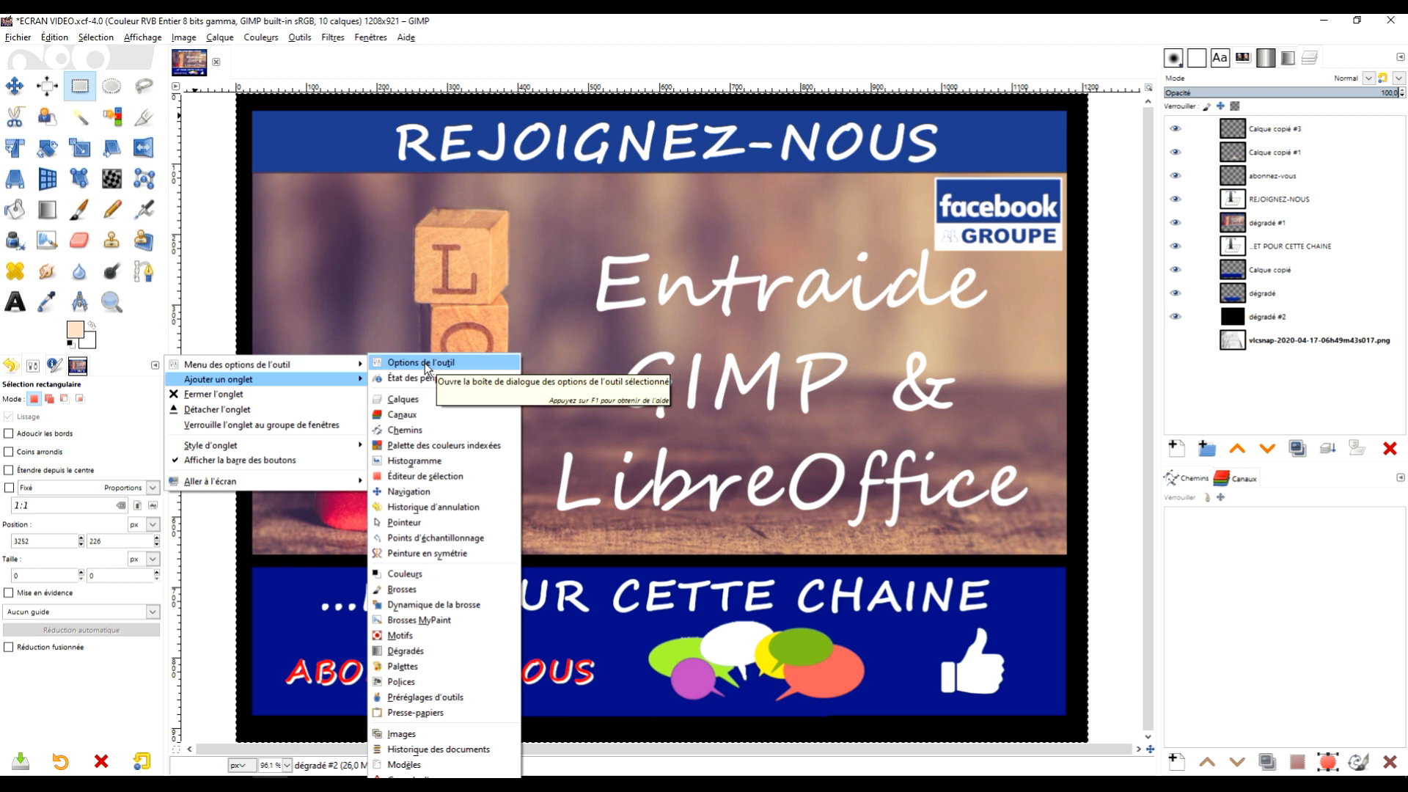
{"action": "left_click", "coordinate": [114, 393]}
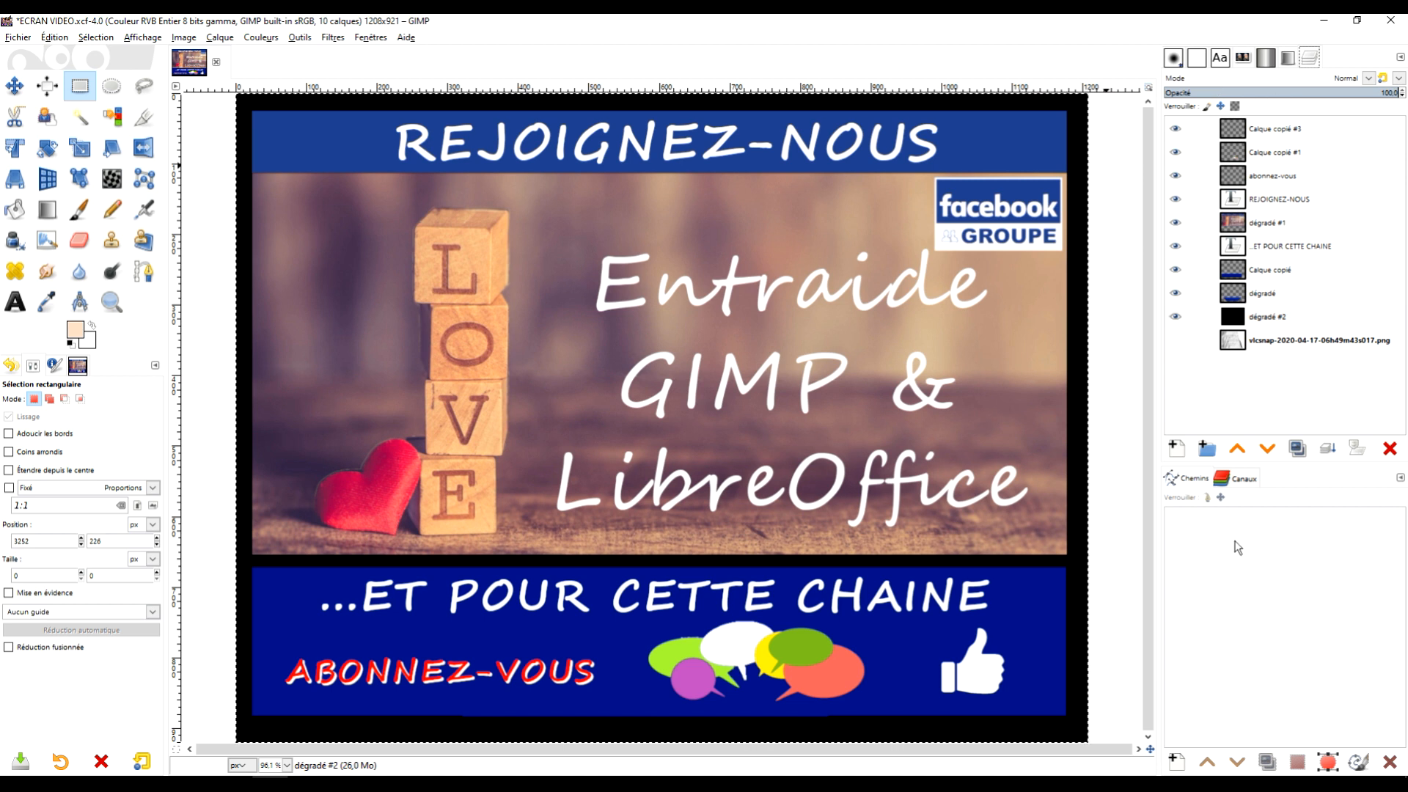
Move the Tool Options tab one place further along in its dock and display the Layers dialog.
{"action": "left_click", "coordinate": [1188, 484]}
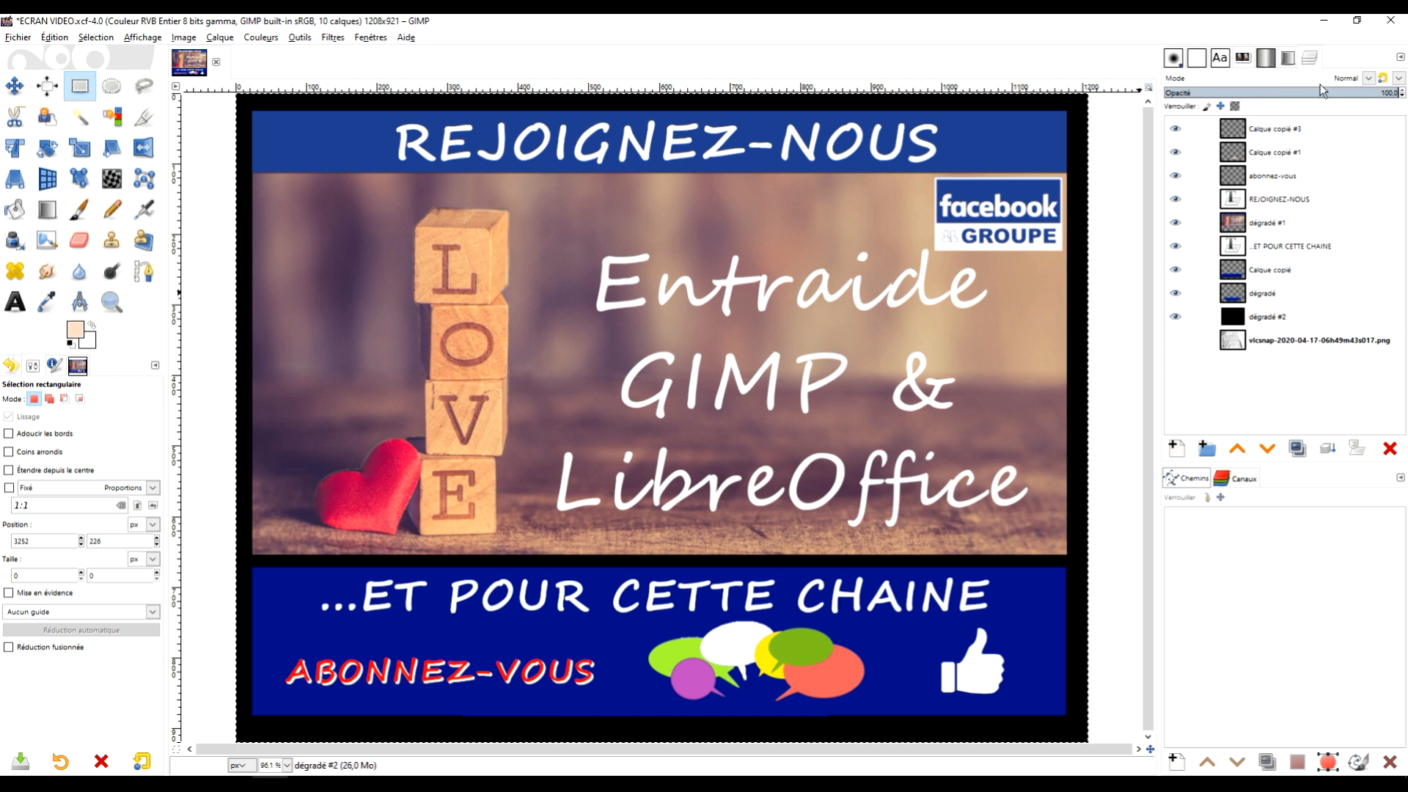
{"action": "left_click", "coordinate": [34, 369]}
{"action": "left_click_drag", "start_coordinate": [34, 368], "coordinate": [63, 371]}
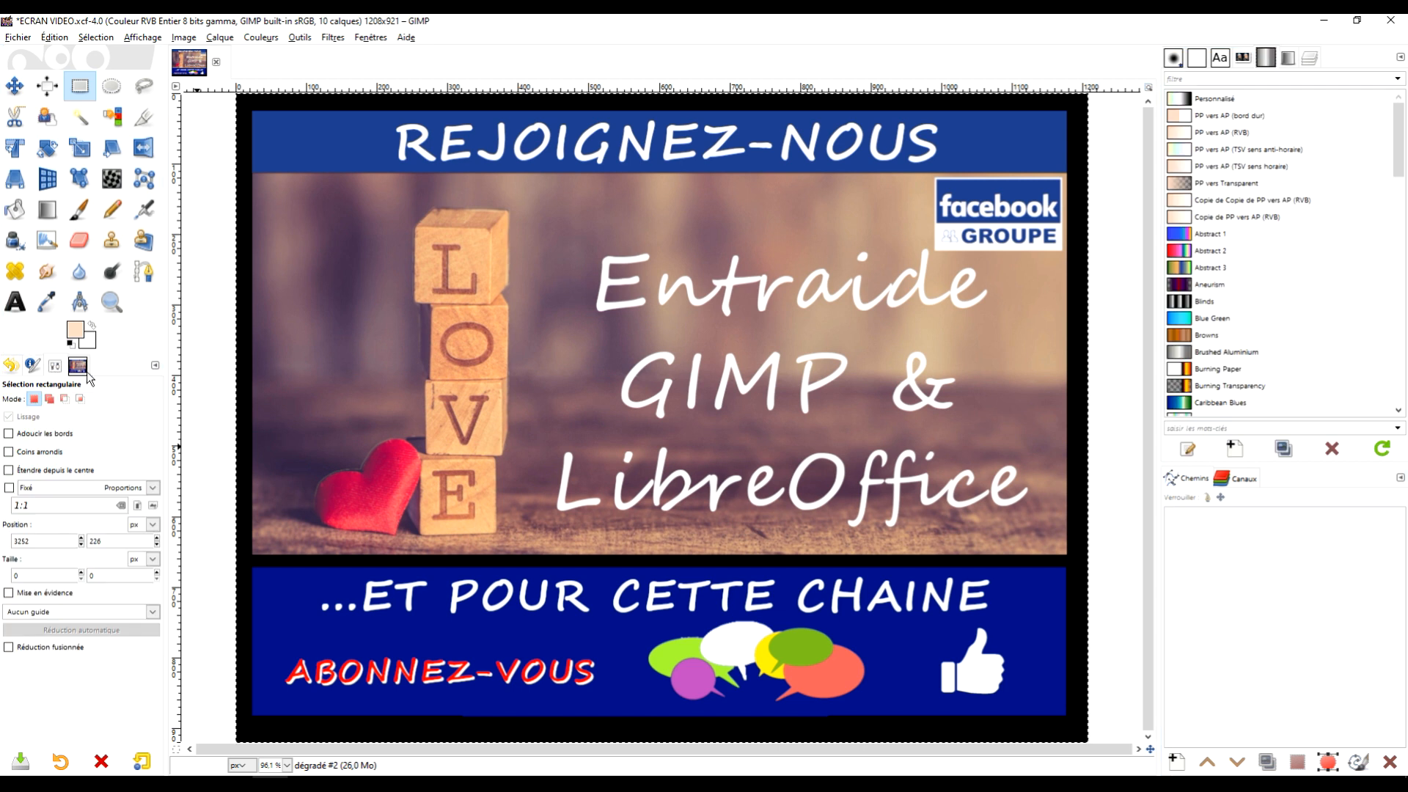
{"action": "left_click", "coordinate": [1308, 57]}
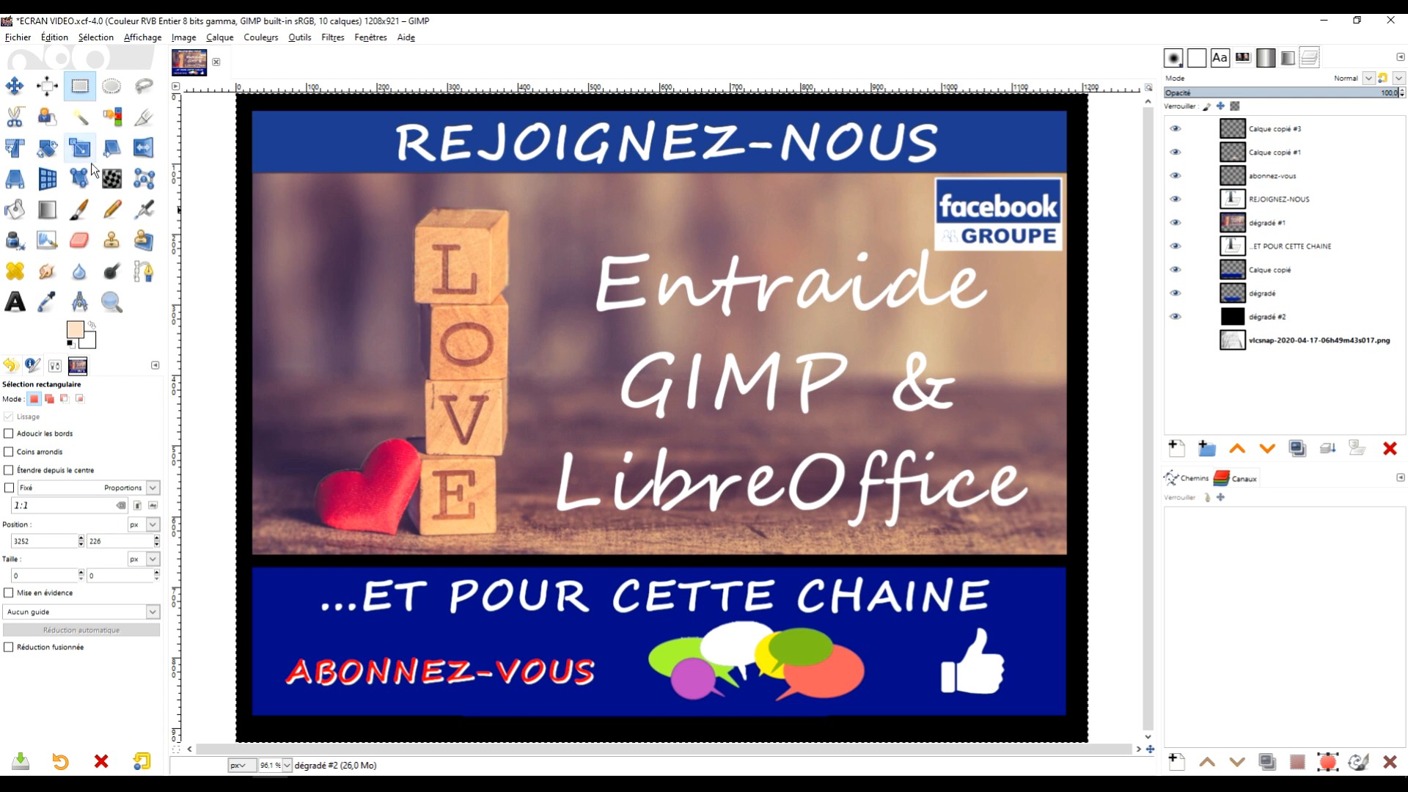
Review the toolbox, icon theme and theme pages of the preferences, leaving without applying changes.
{"action": "left_click", "coordinate": [57, 36]}
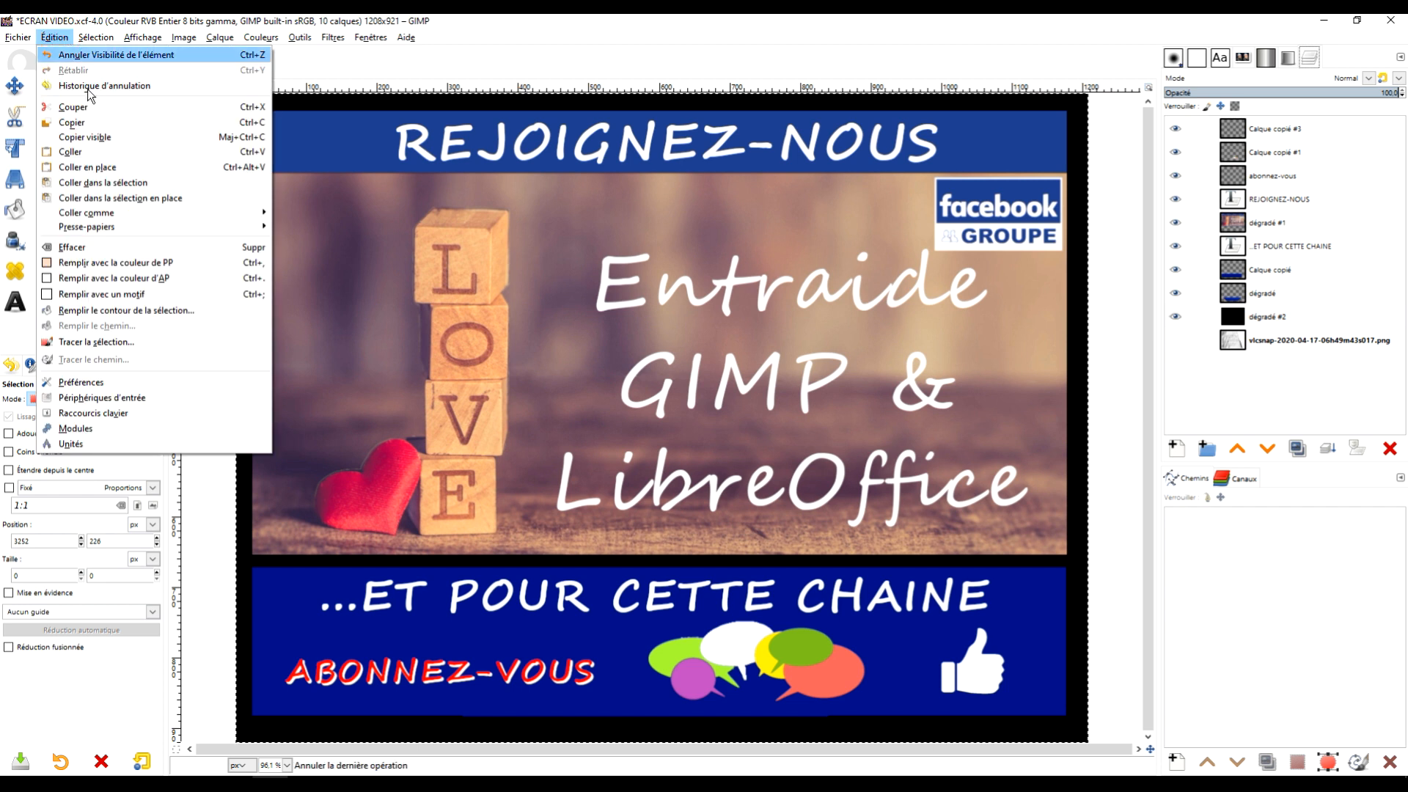
{"action": "left_click", "coordinate": [143, 385]}
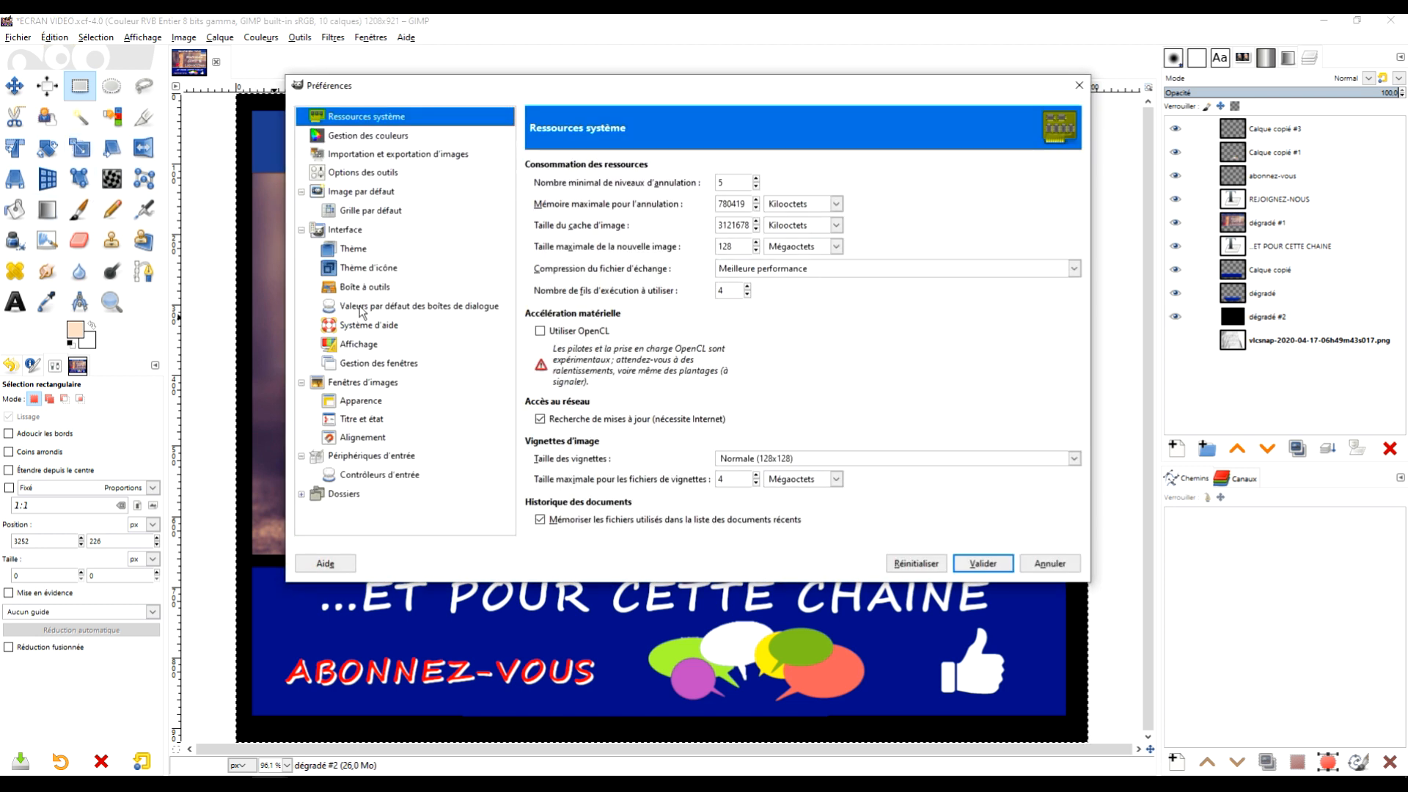
{"action": "left_click", "coordinate": [365, 288]}
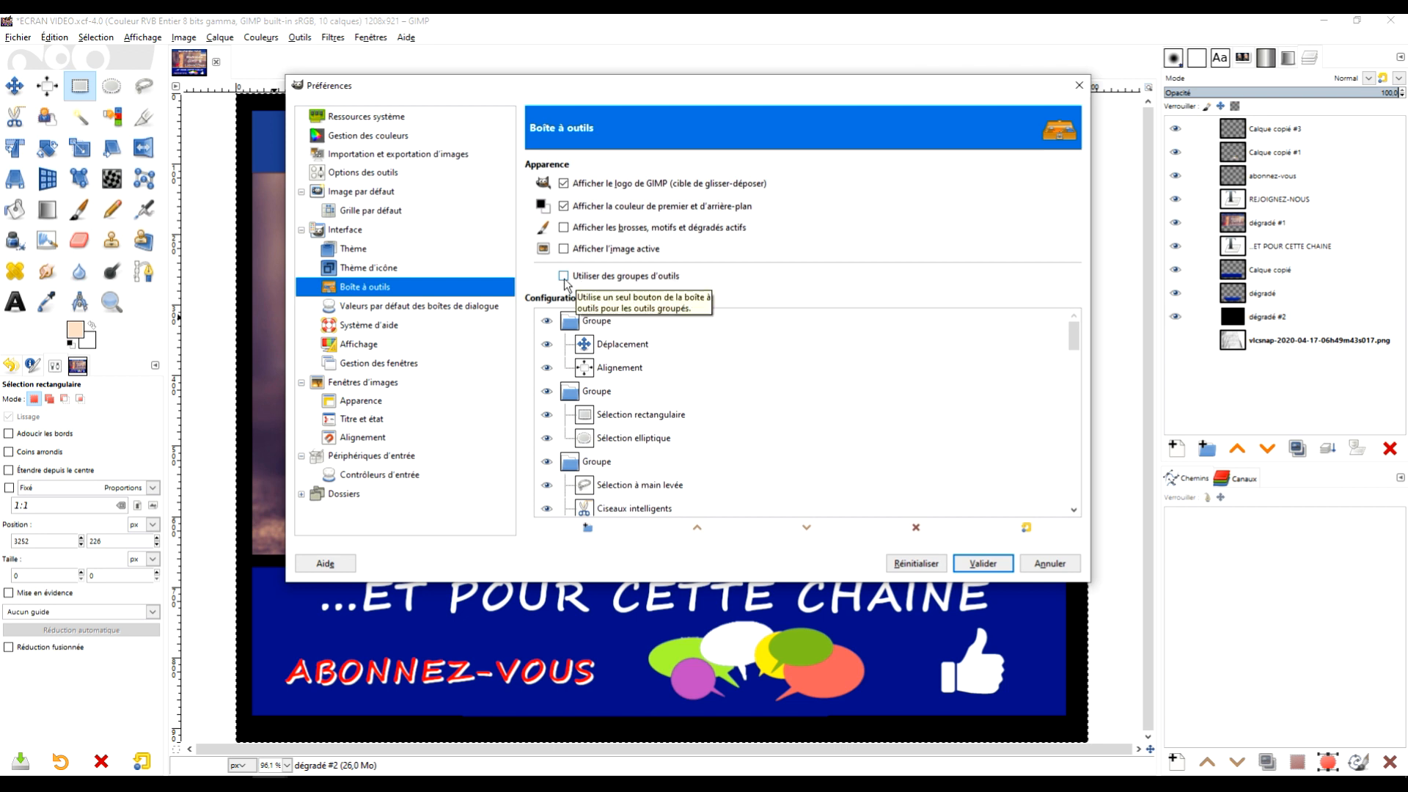
{"action": "left_click", "coordinate": [367, 270]}
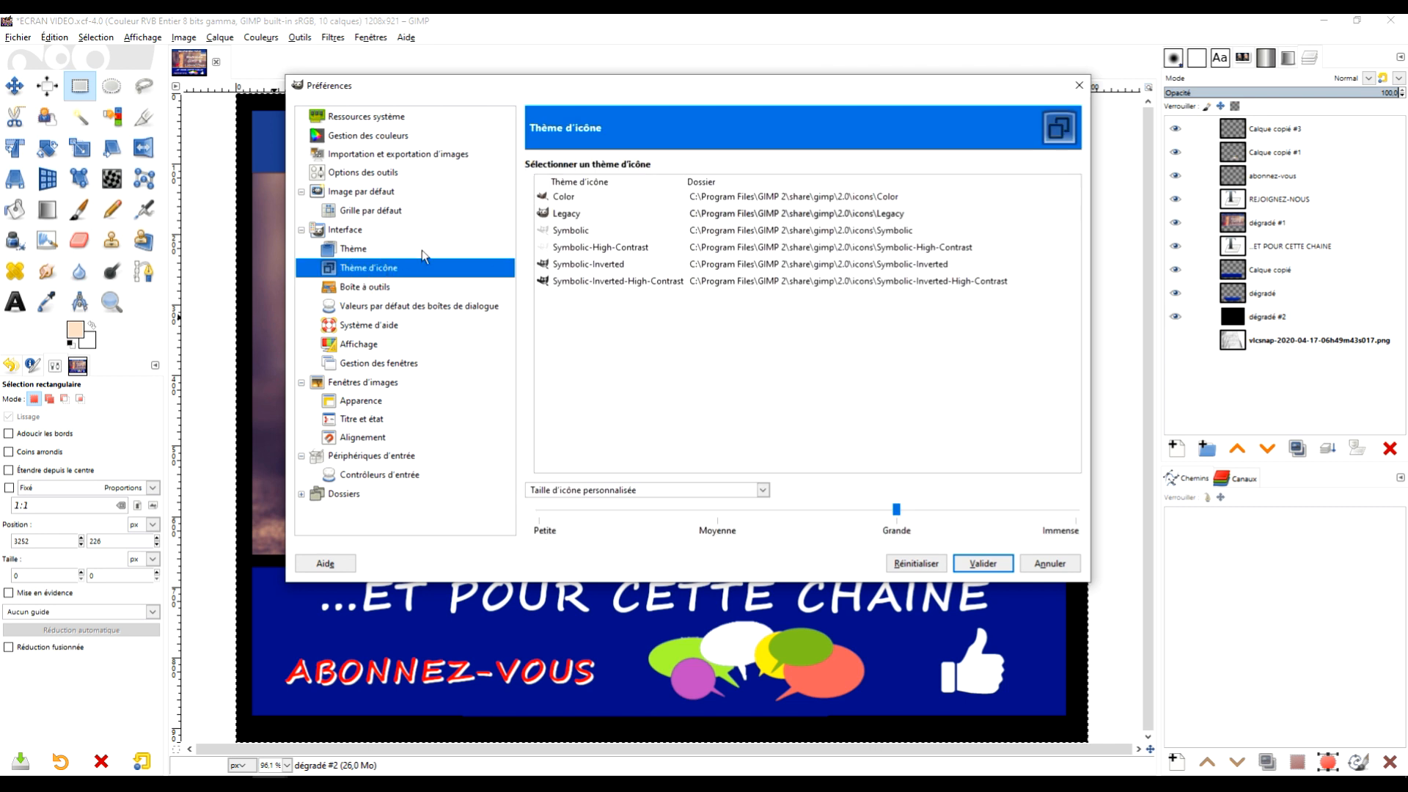
{"action": "left_click", "coordinate": [392, 249]}
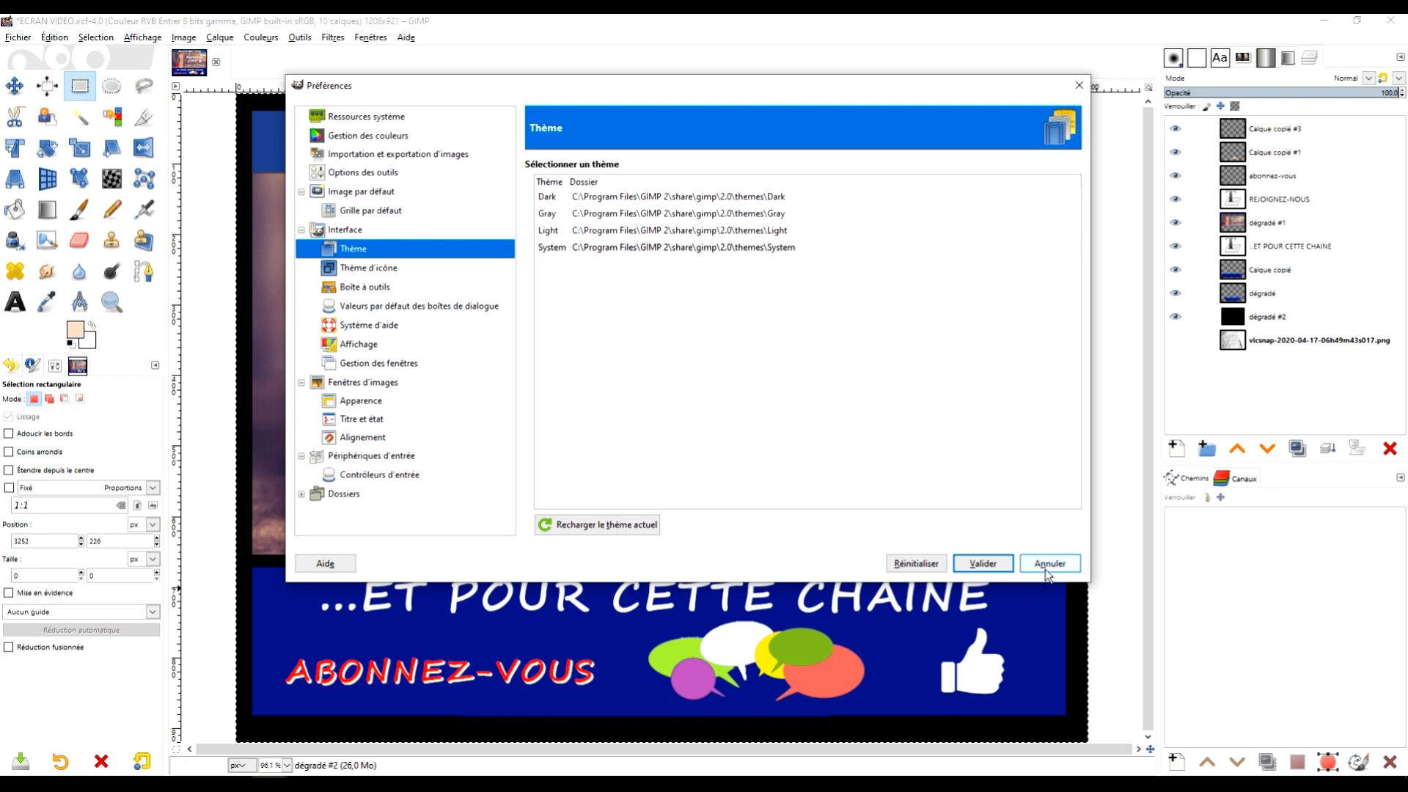
{"action": "left_click", "coordinate": [1070, 567]}
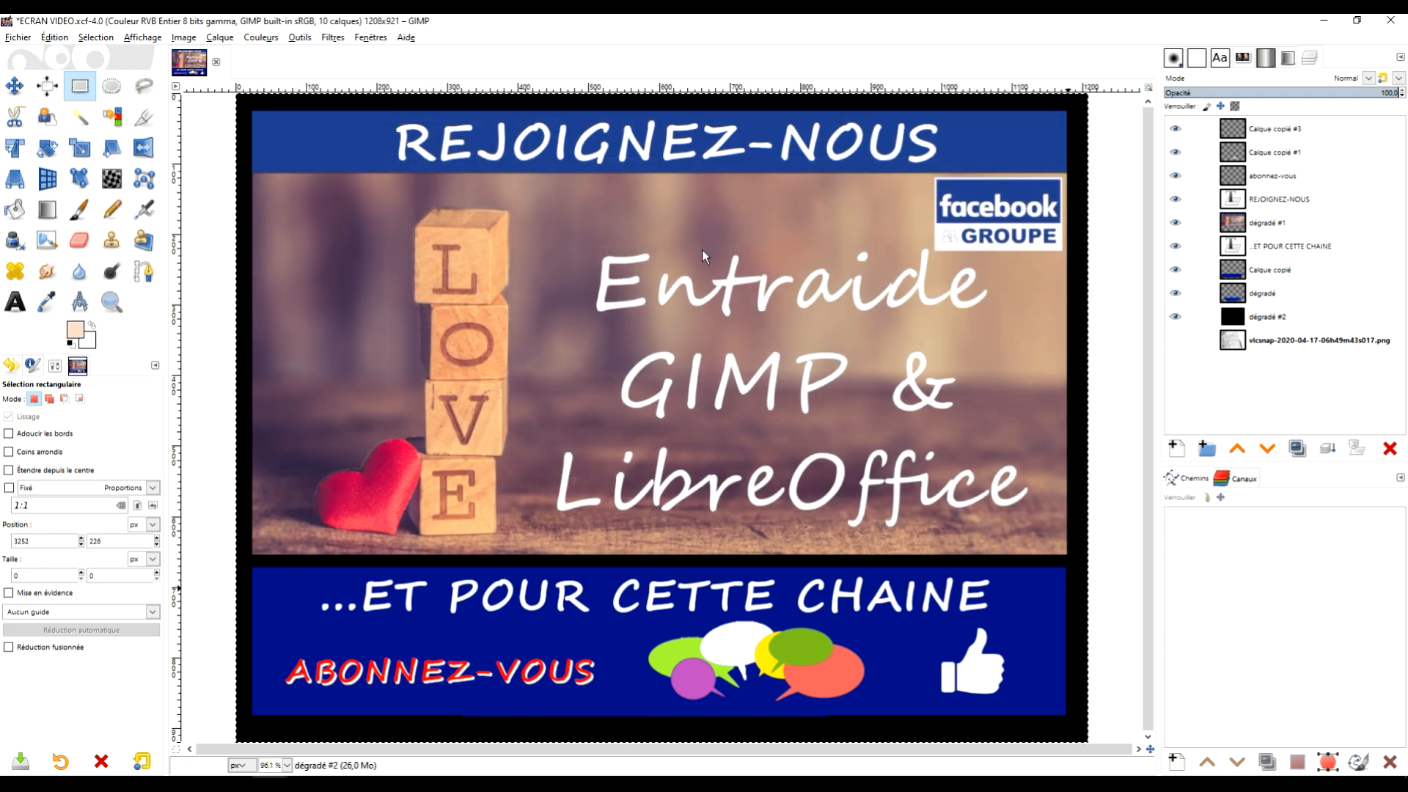
Open the recent image girl-4364022_1920.jpg and duplicate its layer, keeping the copy active.
{"action": "left_click", "coordinate": [21, 39]}
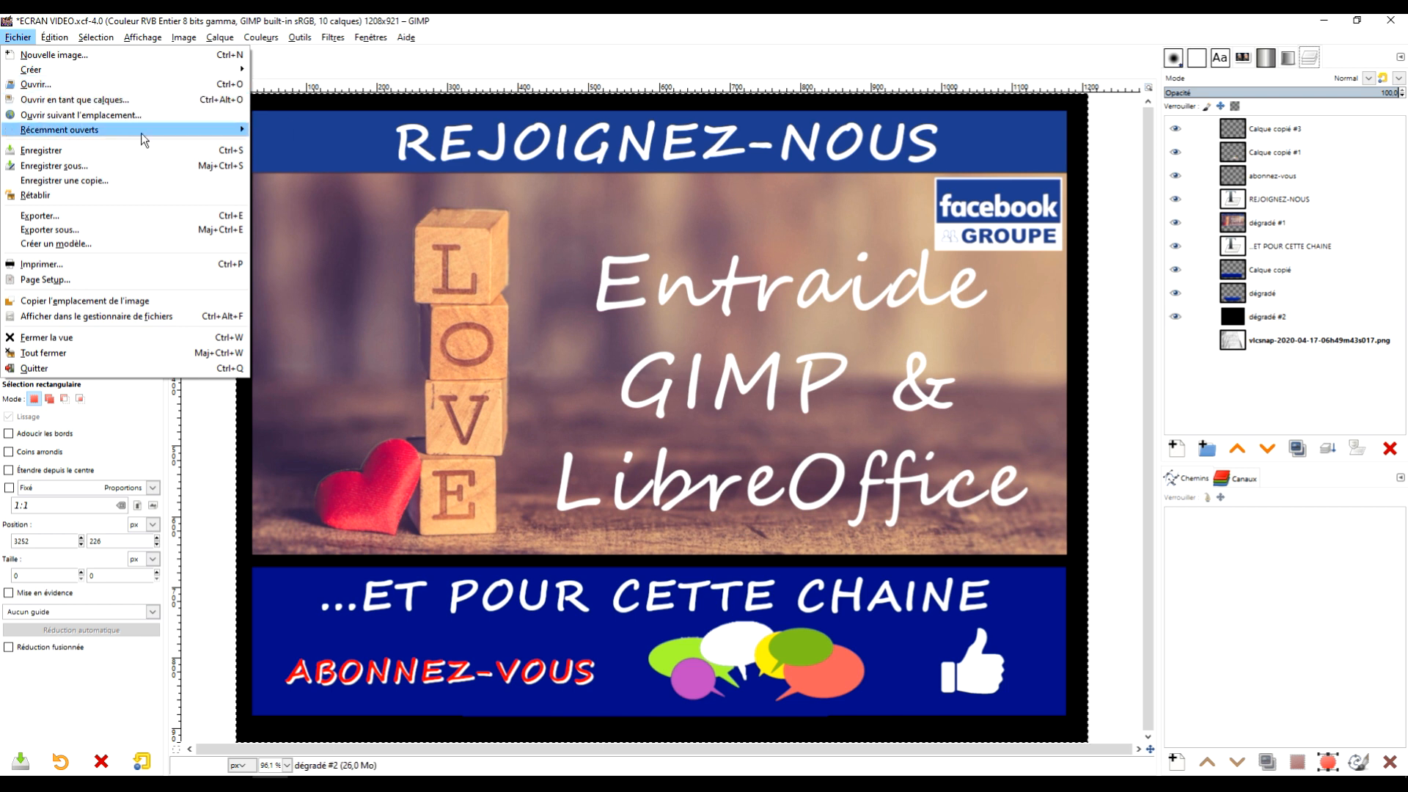
{"action": "mouse_move", "coordinate": [141, 134]}
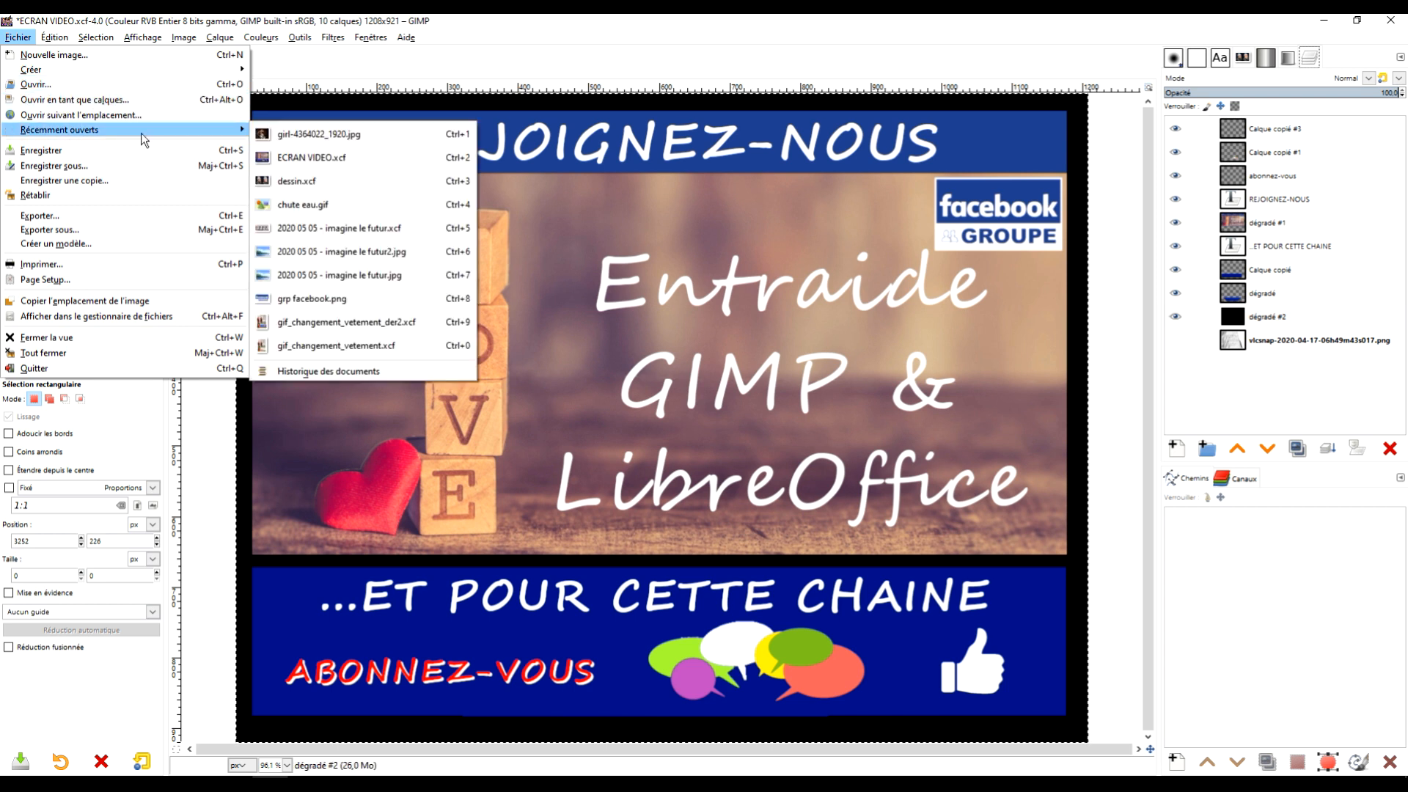
{"action": "left_click", "coordinate": [345, 132]}
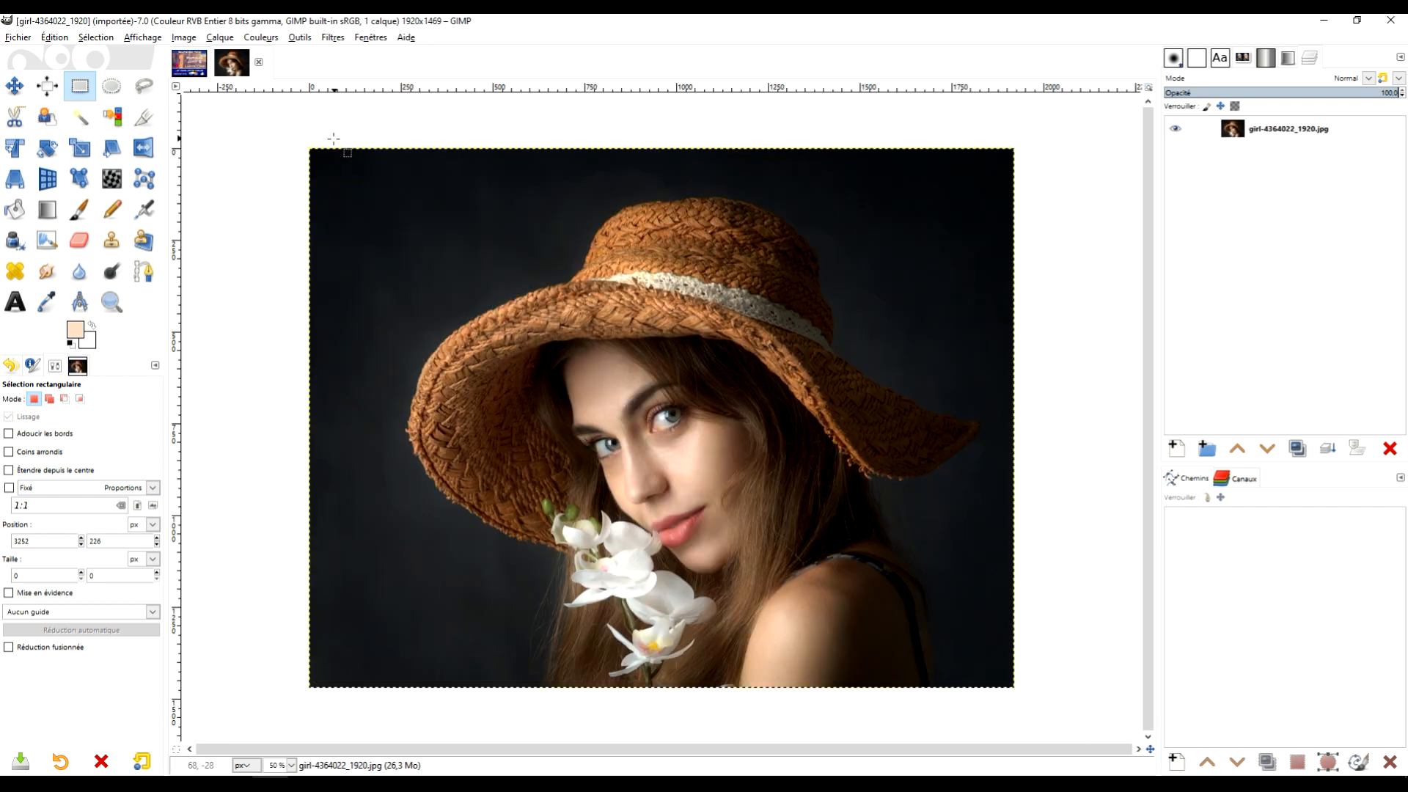
{"action": "left_click_drag", "start_coordinate": [1050, 233], "coordinate": [987, 218]}
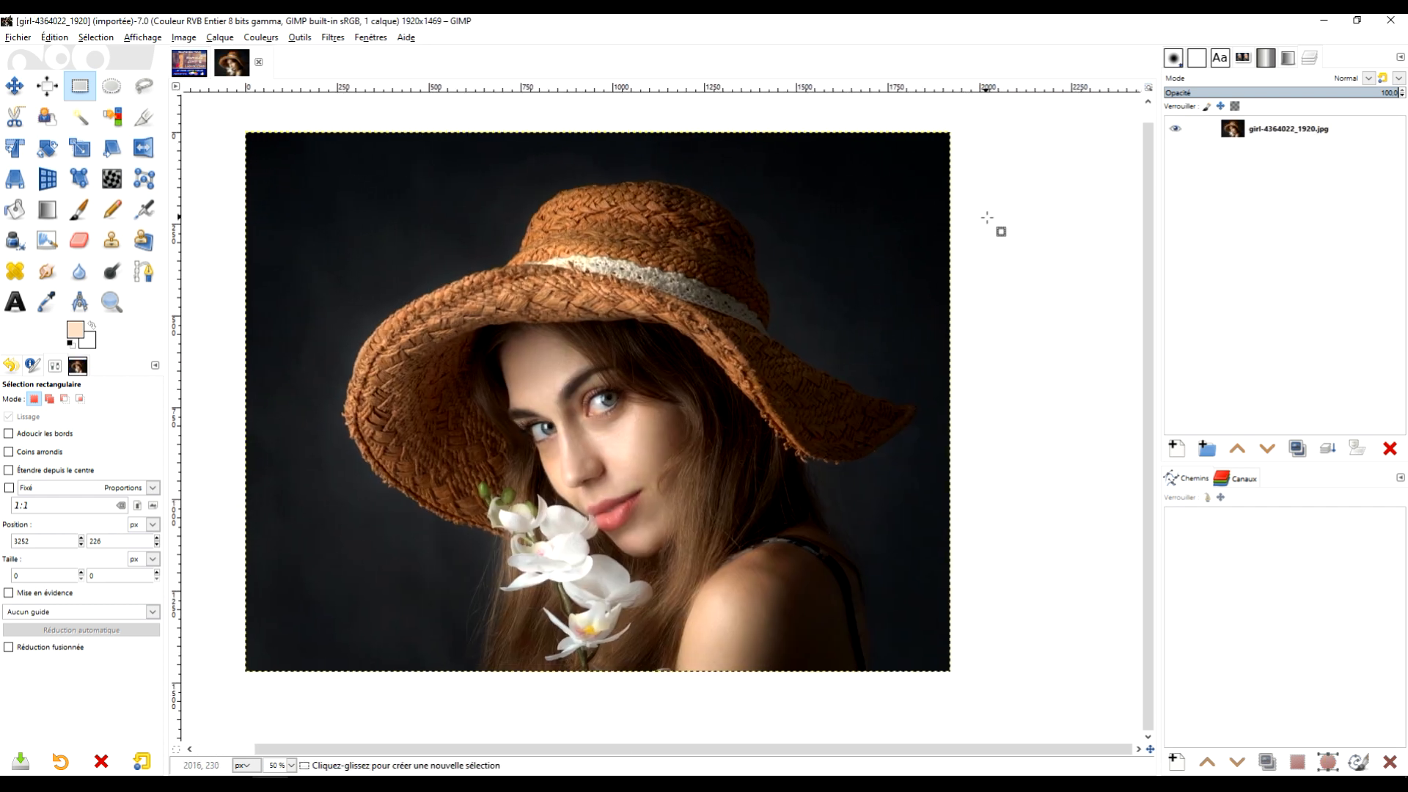
{"action": "left_click", "coordinate": [1297, 449]}
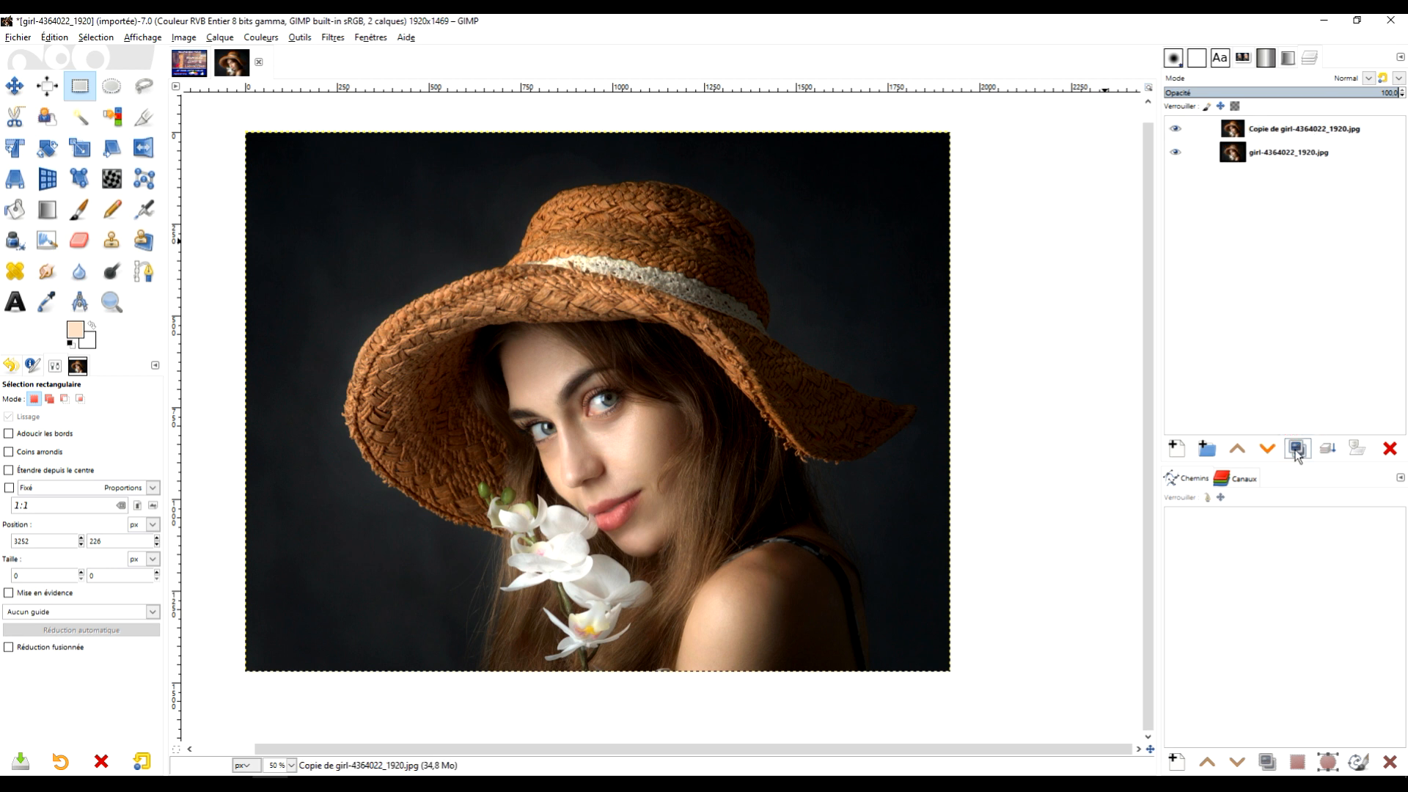
{"action": "left_click", "coordinate": [1192, 129]}
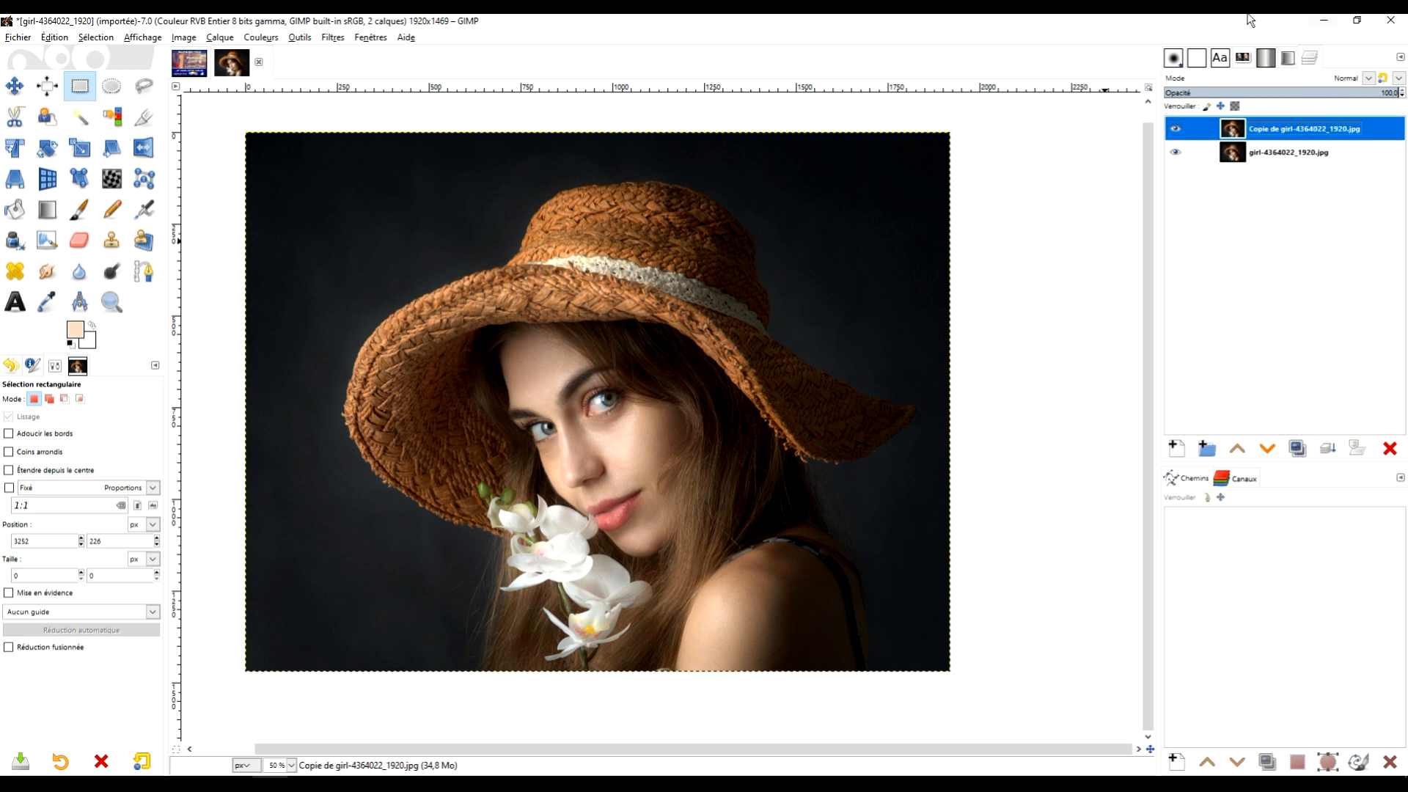
Resize the canvas to 200% of its width in percent units, leaving the height at 100%.
{"action": "left_click", "coordinate": [181, 39]}
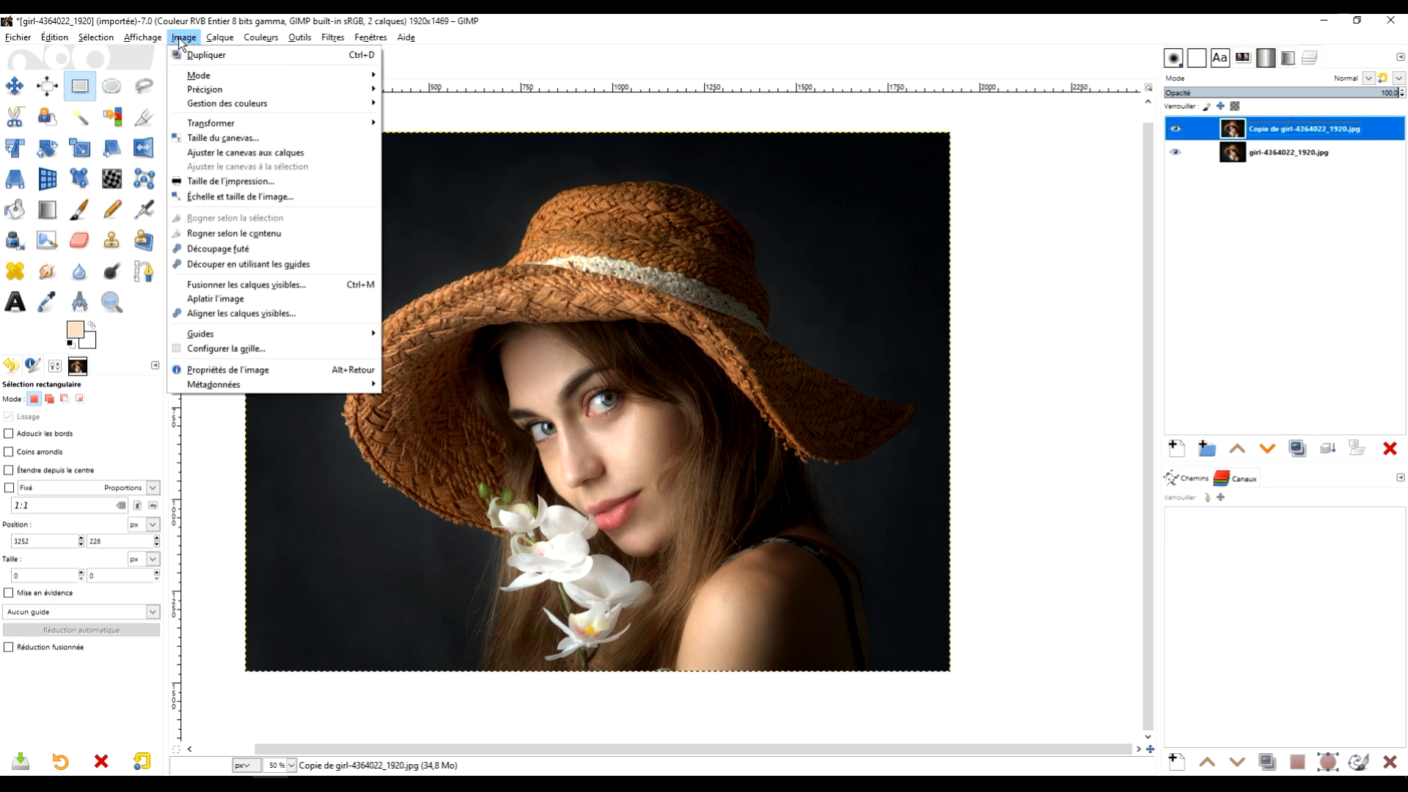
{"action": "left_click", "coordinate": [242, 139]}
{"action": "left_click", "coordinate": [674, 295]}
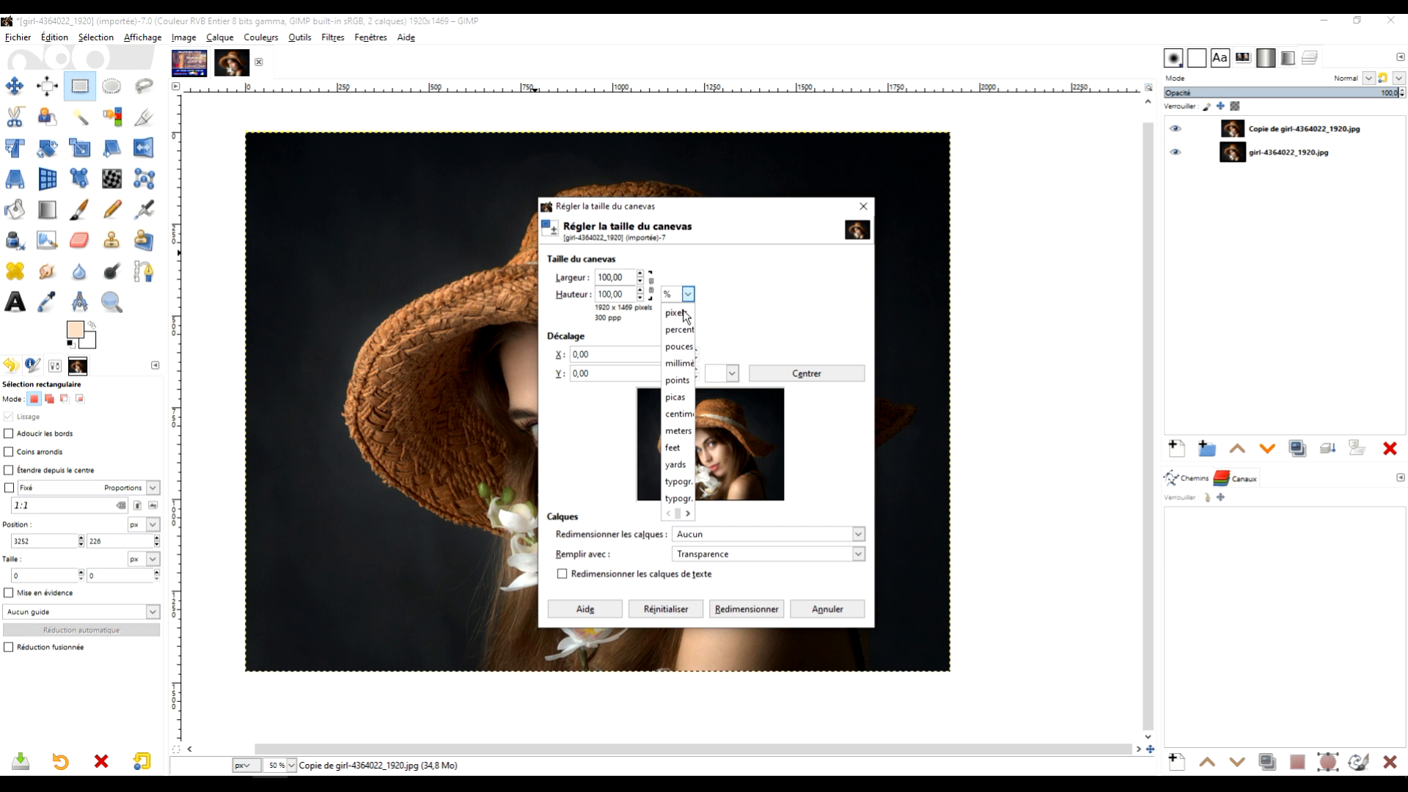
{"action": "left_click", "coordinate": [679, 330]}
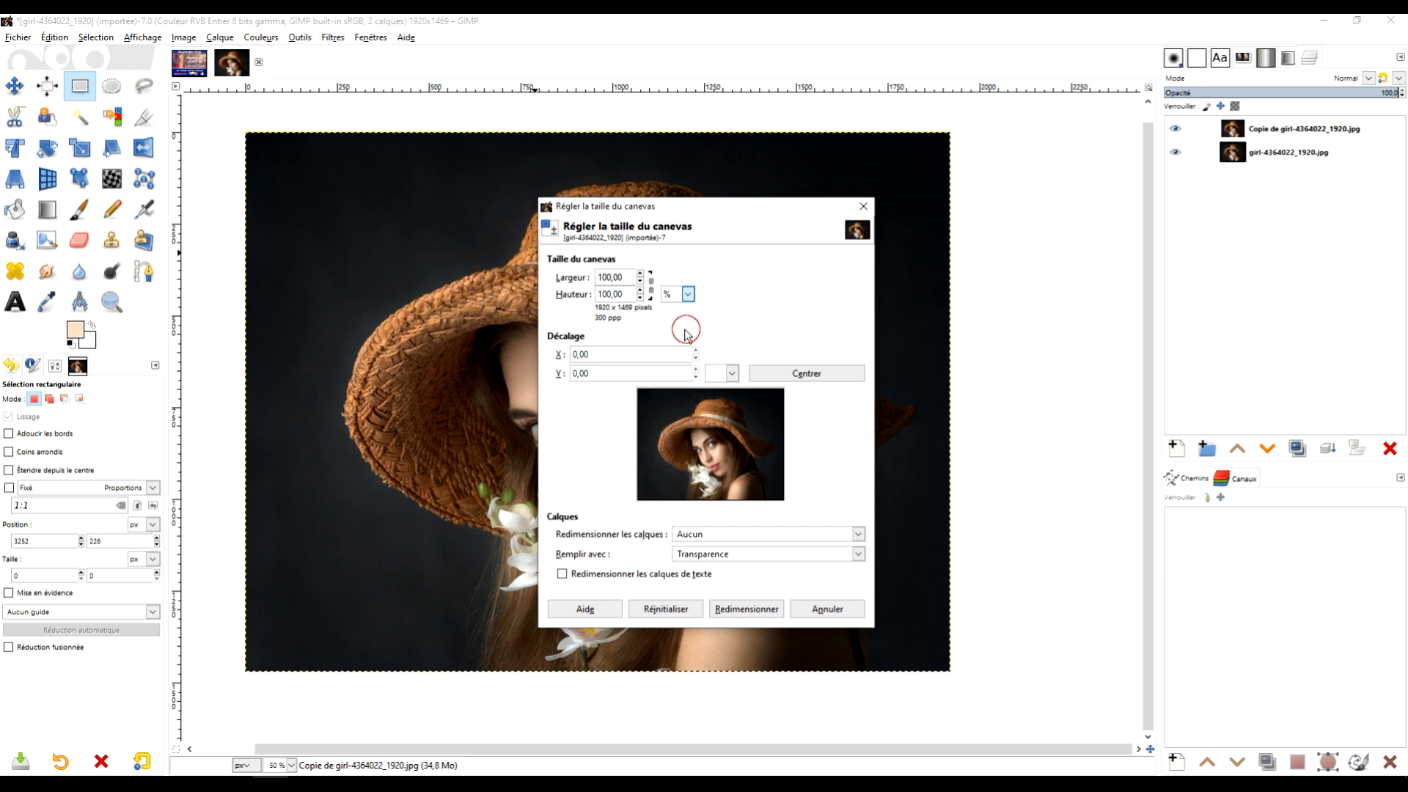
{"action": "double_click", "coordinate": [632, 283]}
{"action": "type", "text": "2"}
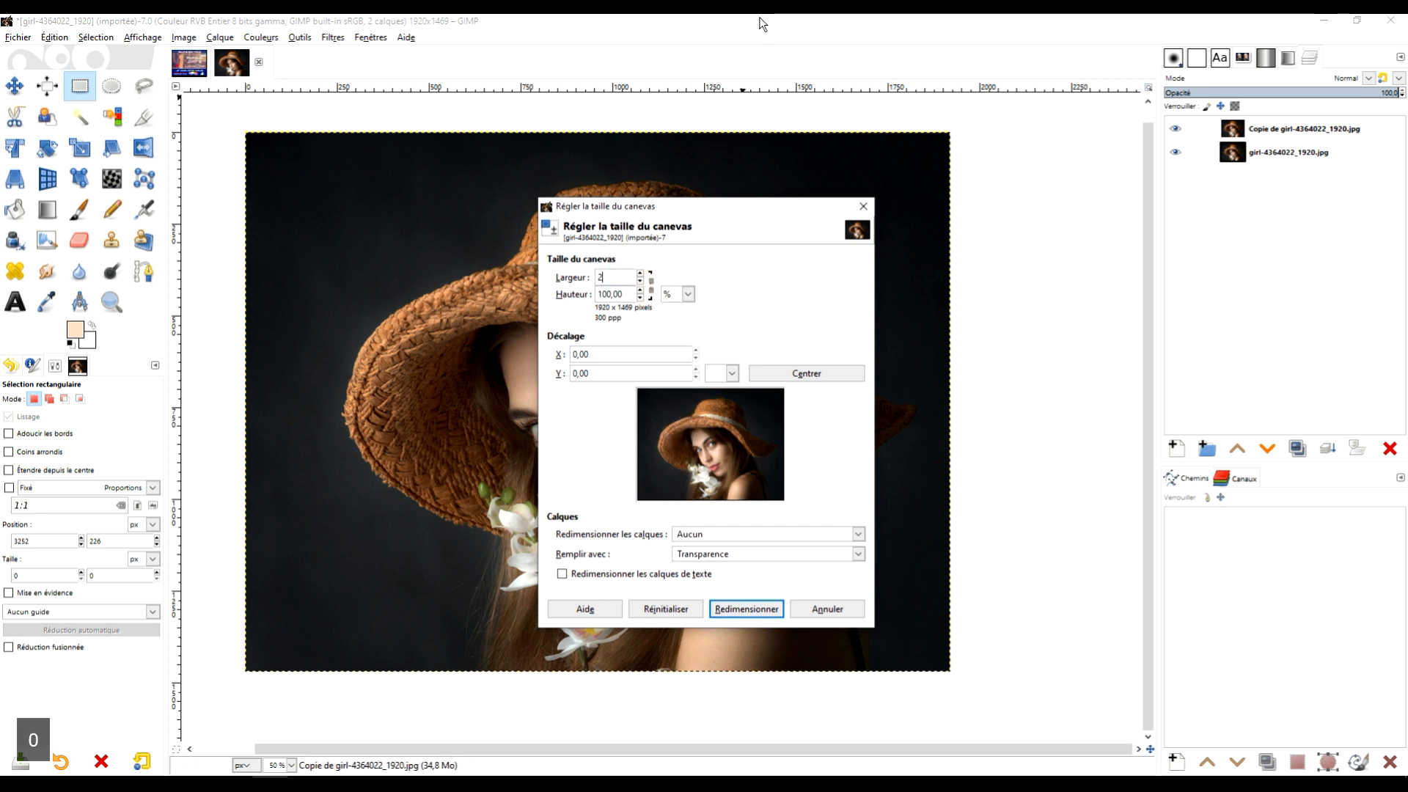
{"action": "left_click", "coordinate": [619, 295]}
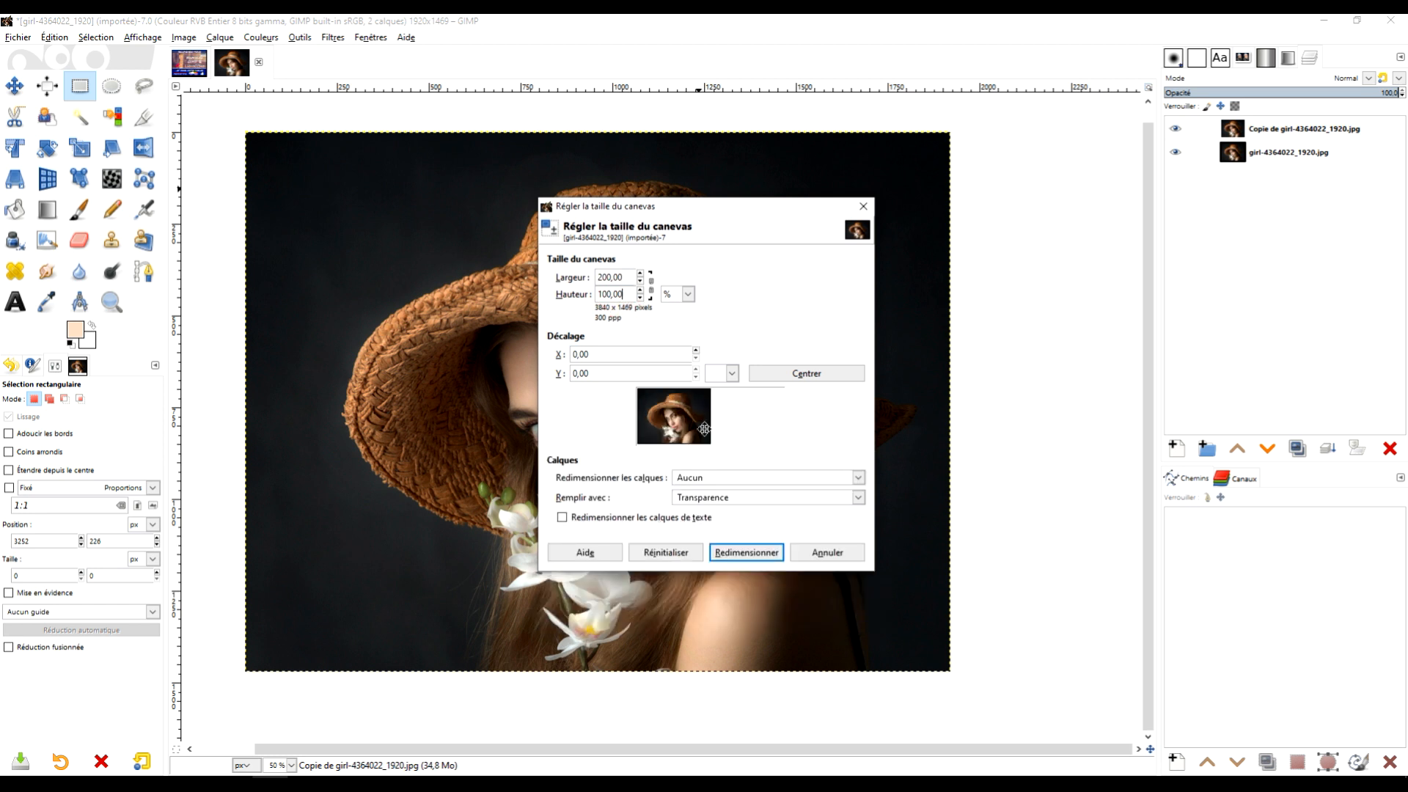
{"action": "left_click", "coordinate": [761, 558]}
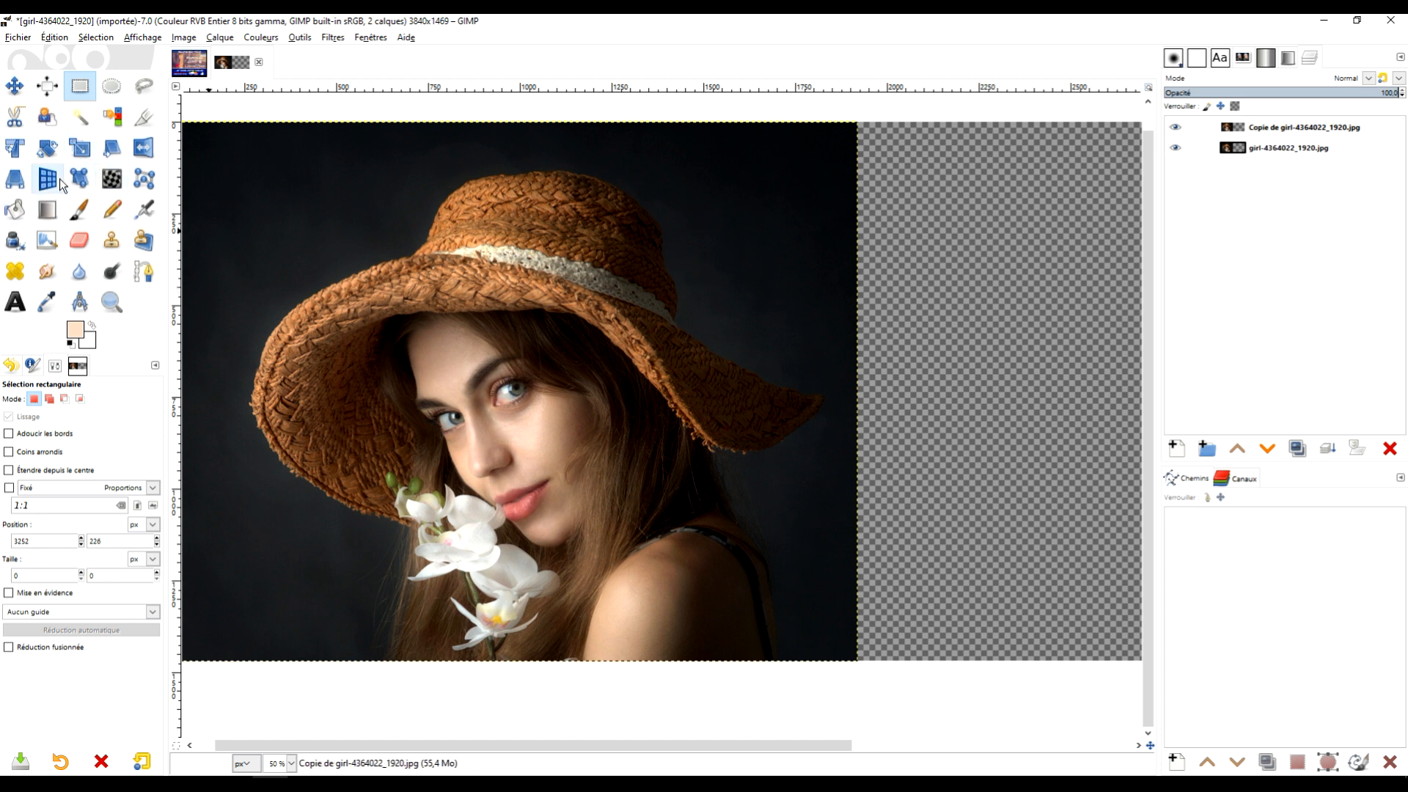
Align the duplicated portrait layer to the right edge of the image with the Alignment tool.
{"action": "left_click", "coordinate": [54, 86]}
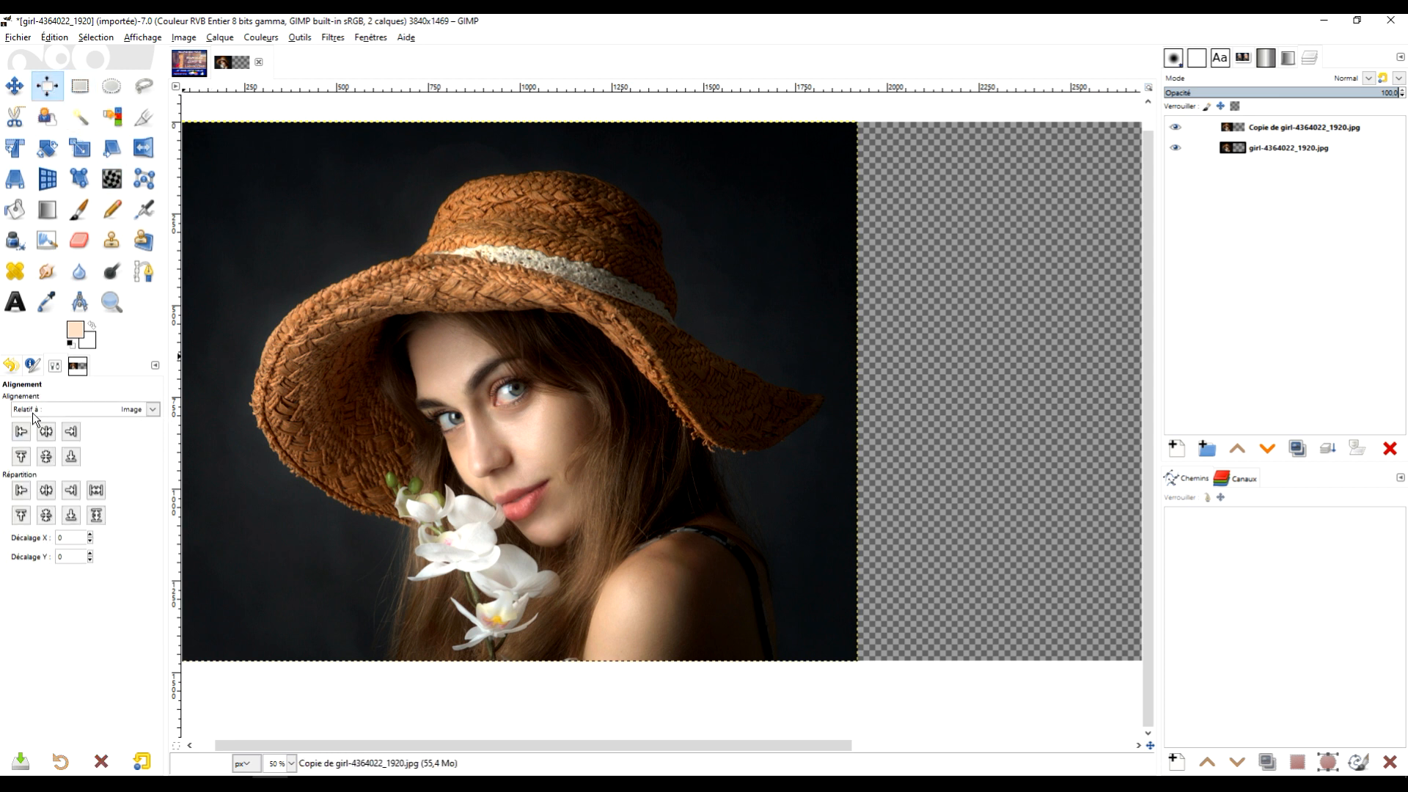
{"action": "left_click", "coordinate": [518, 347]}
{"action": "left_click", "coordinate": [71, 433]}
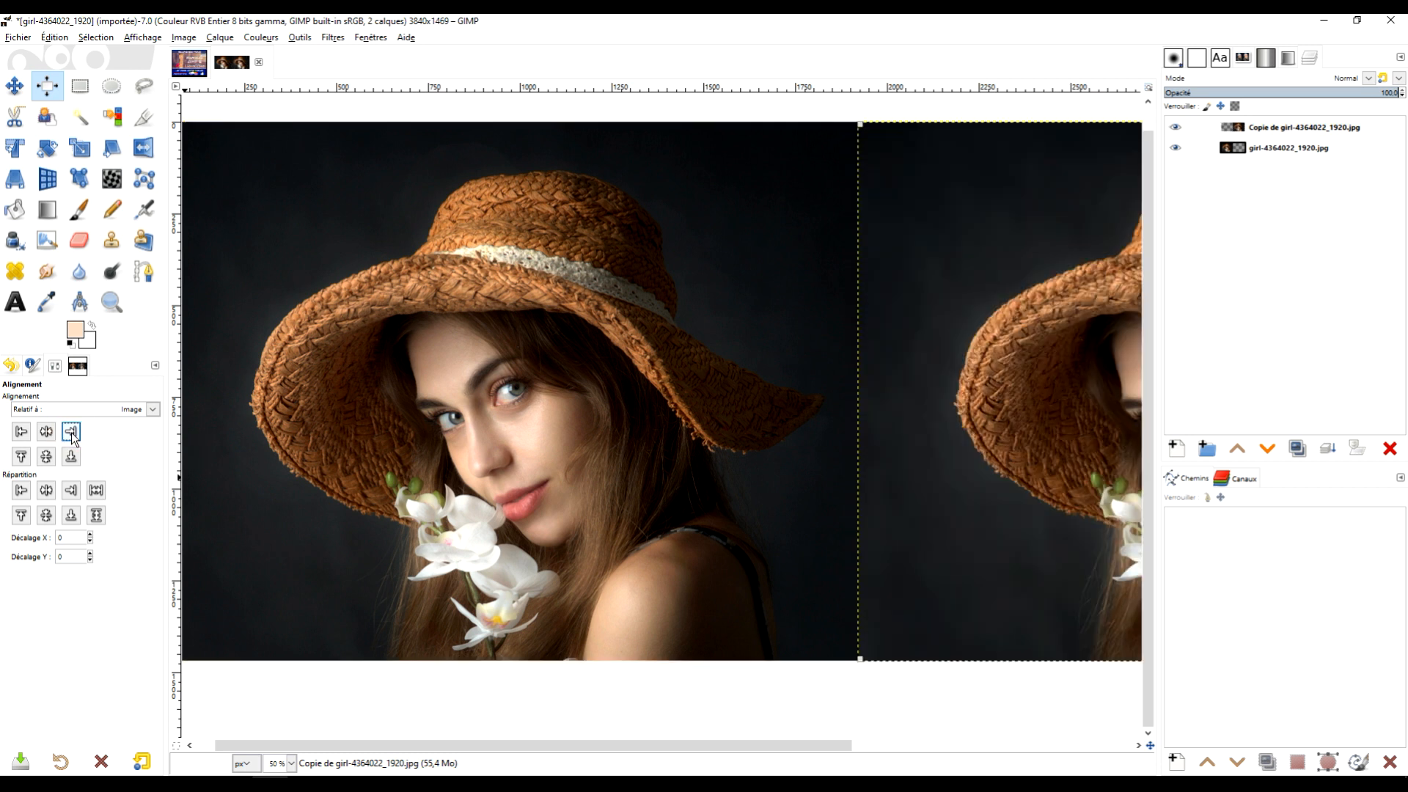
Lock the position and pixels of the original girl-4364022_1920.jpg layer, and make the copy the active layer.
{"action": "left_click", "coordinate": [1259, 147]}
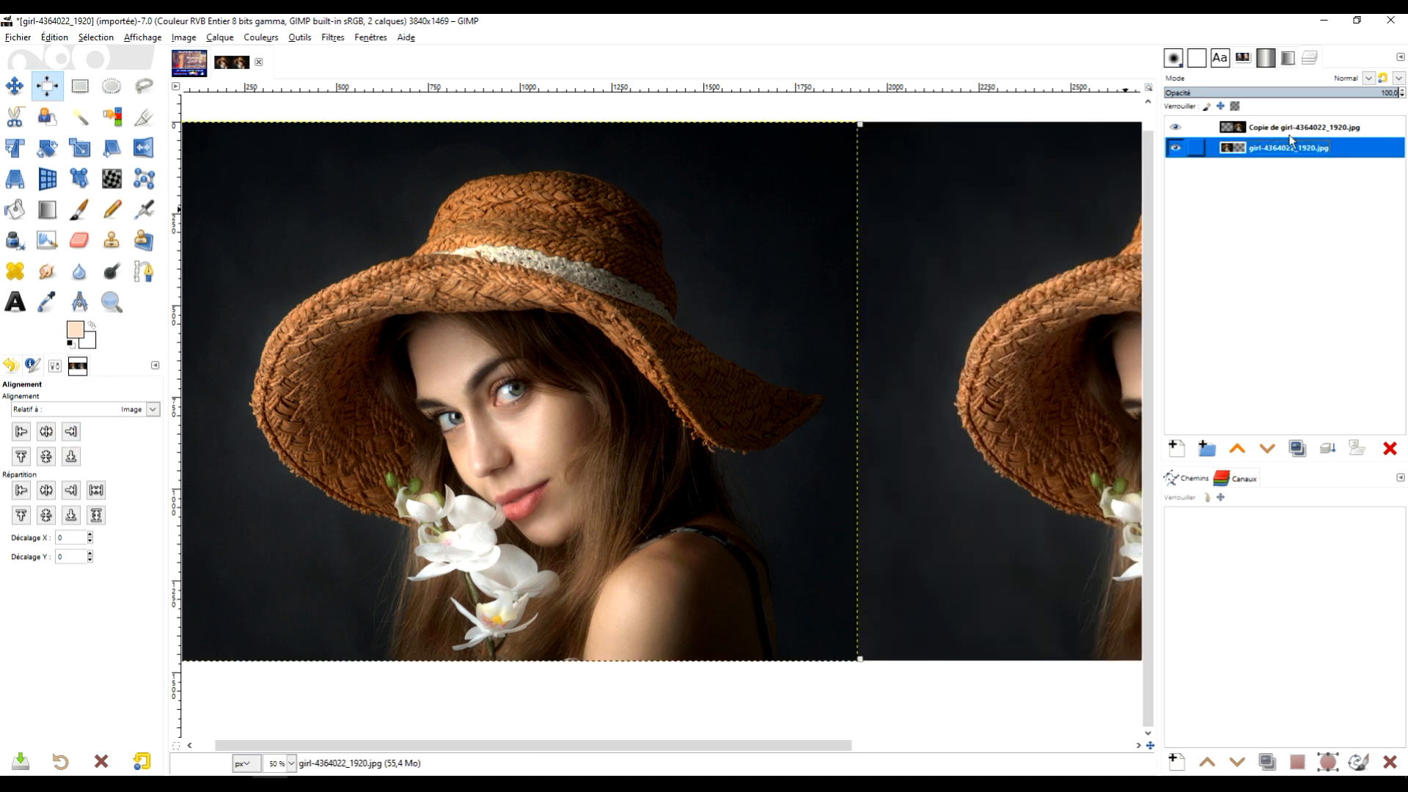
{"action": "left_click", "coordinate": [1221, 107]}
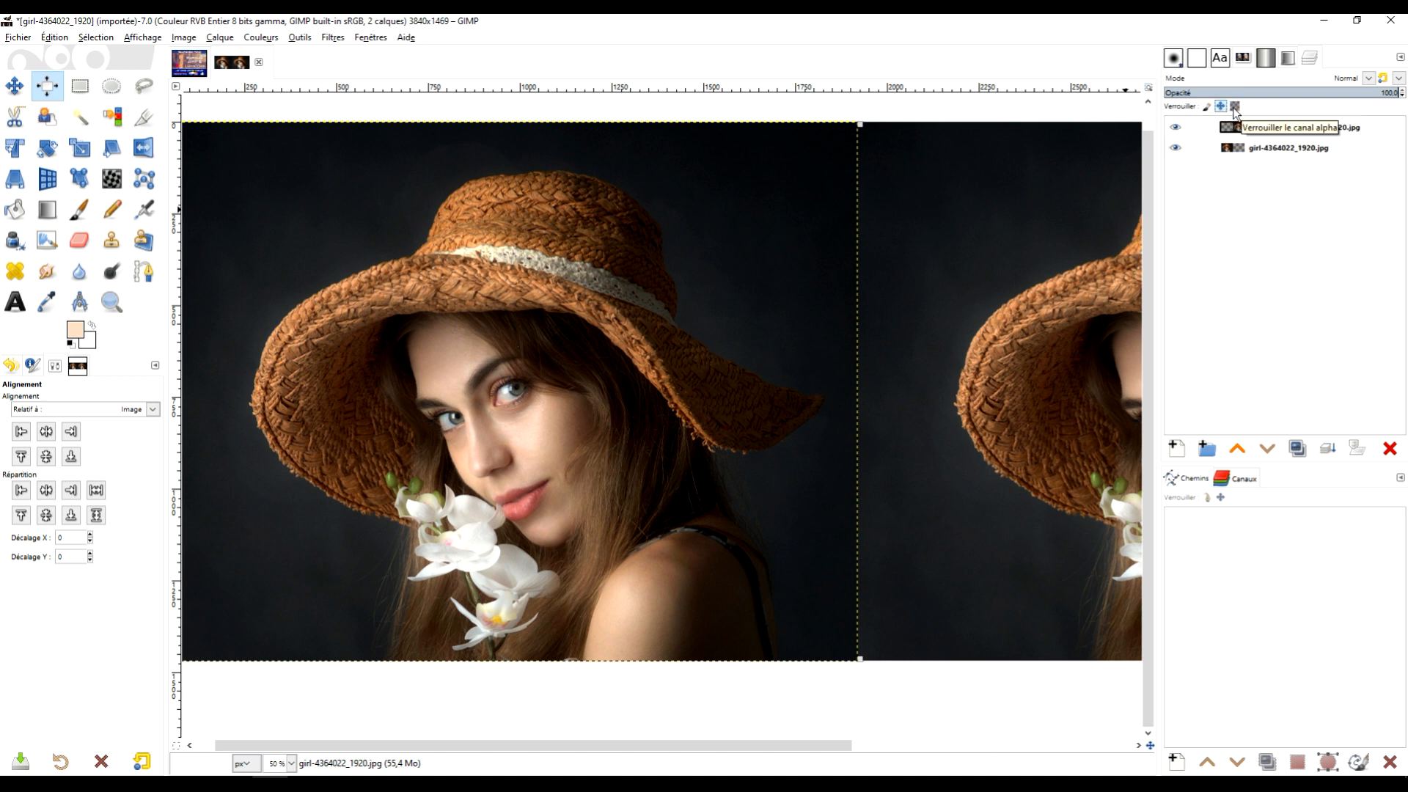
{"action": "left_click", "coordinate": [1207, 108]}
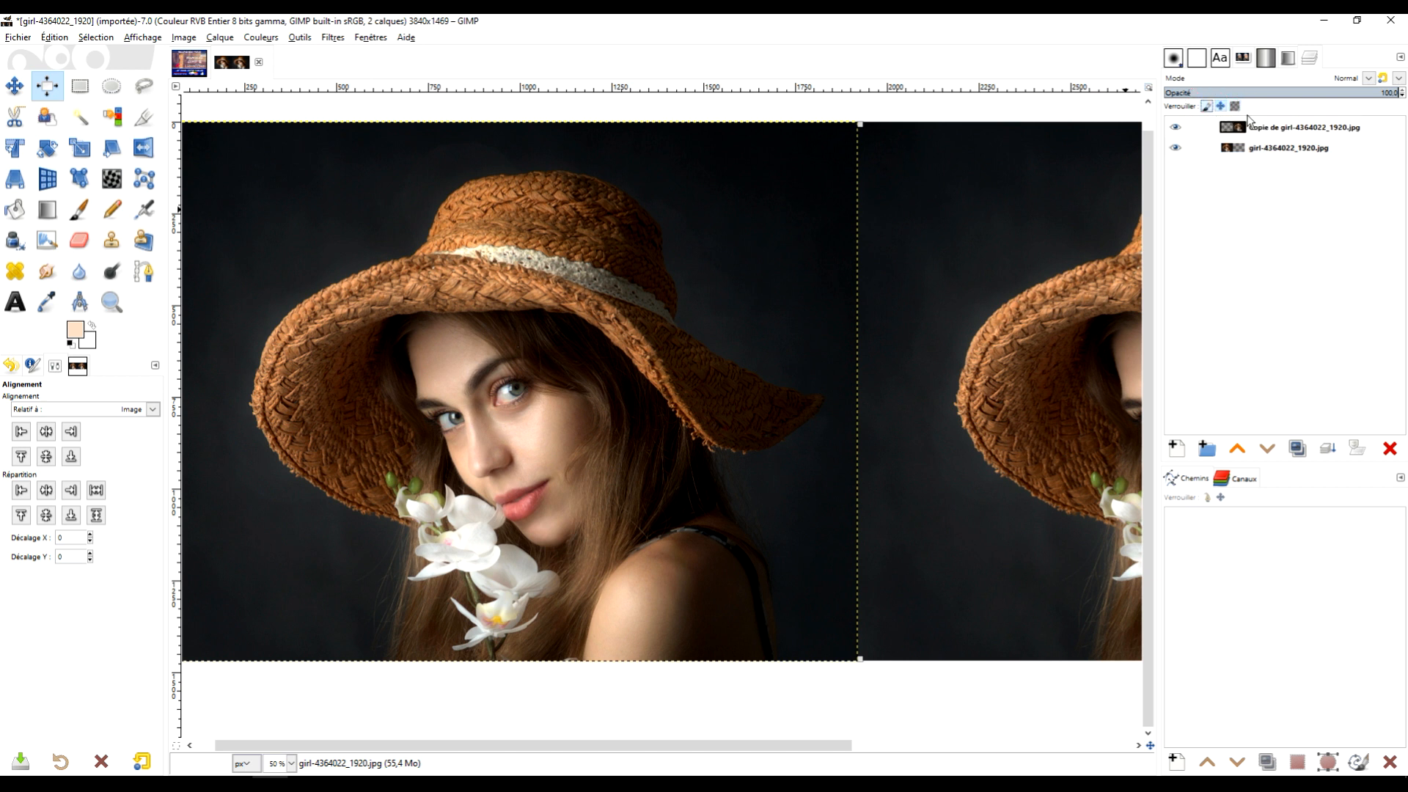
{"action": "left_click", "coordinate": [1281, 133]}
Check the two layers by temporarily hiding the original and selecting each in turn, ending on the copy.
{"action": "left_click_drag", "start_coordinate": [1047, 330], "coordinate": [614, 355]}
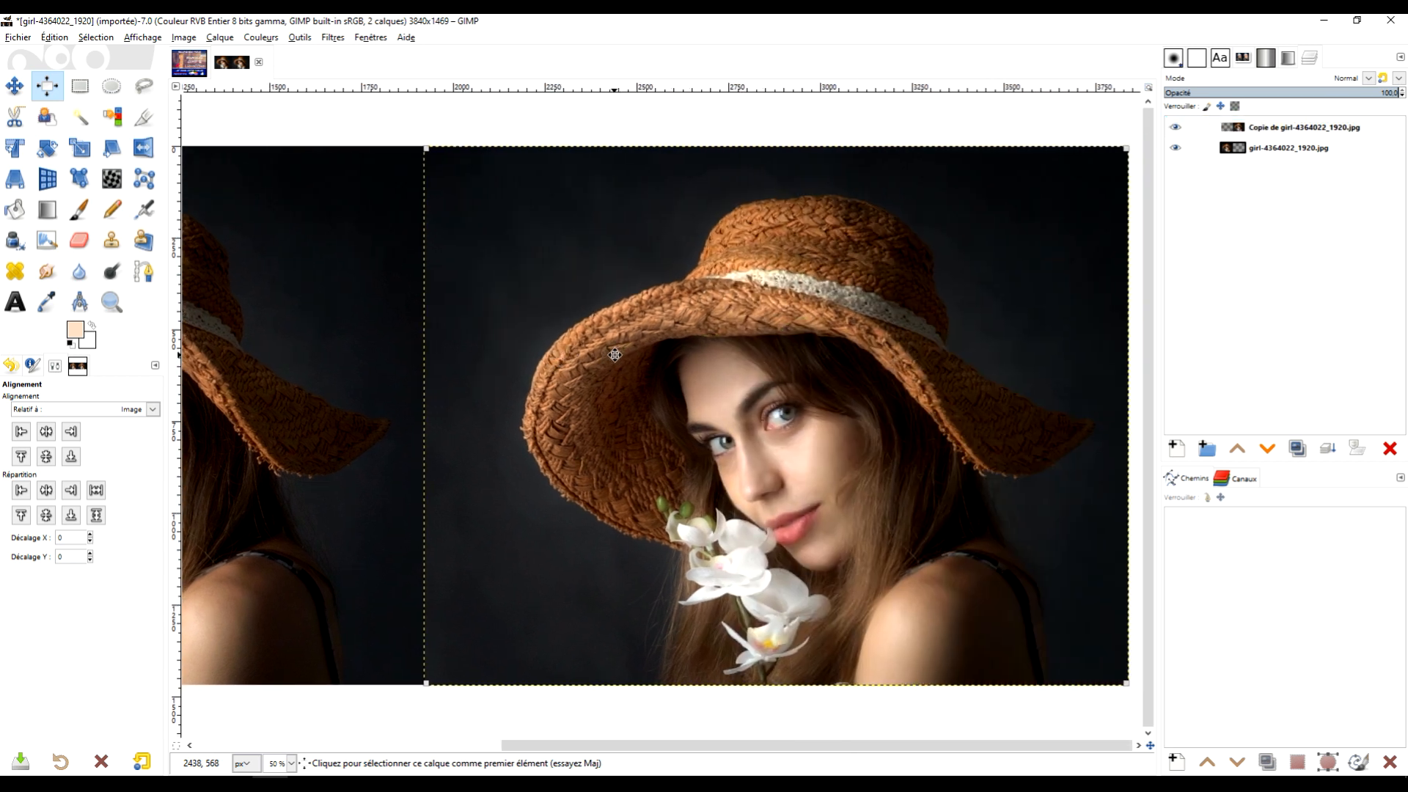
{"action": "left_click", "coordinate": [1327, 131]}
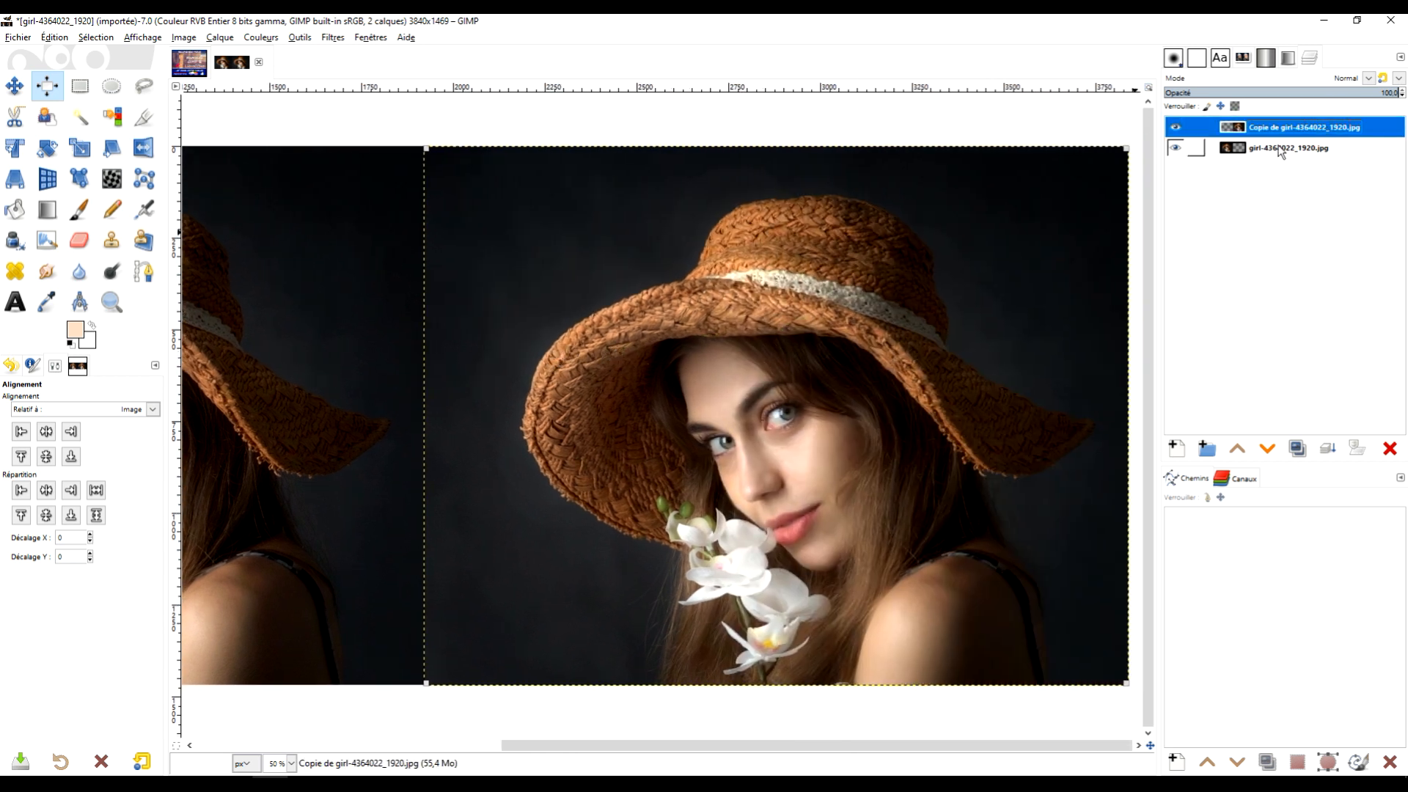
{"action": "left_click", "coordinate": [1175, 147]}
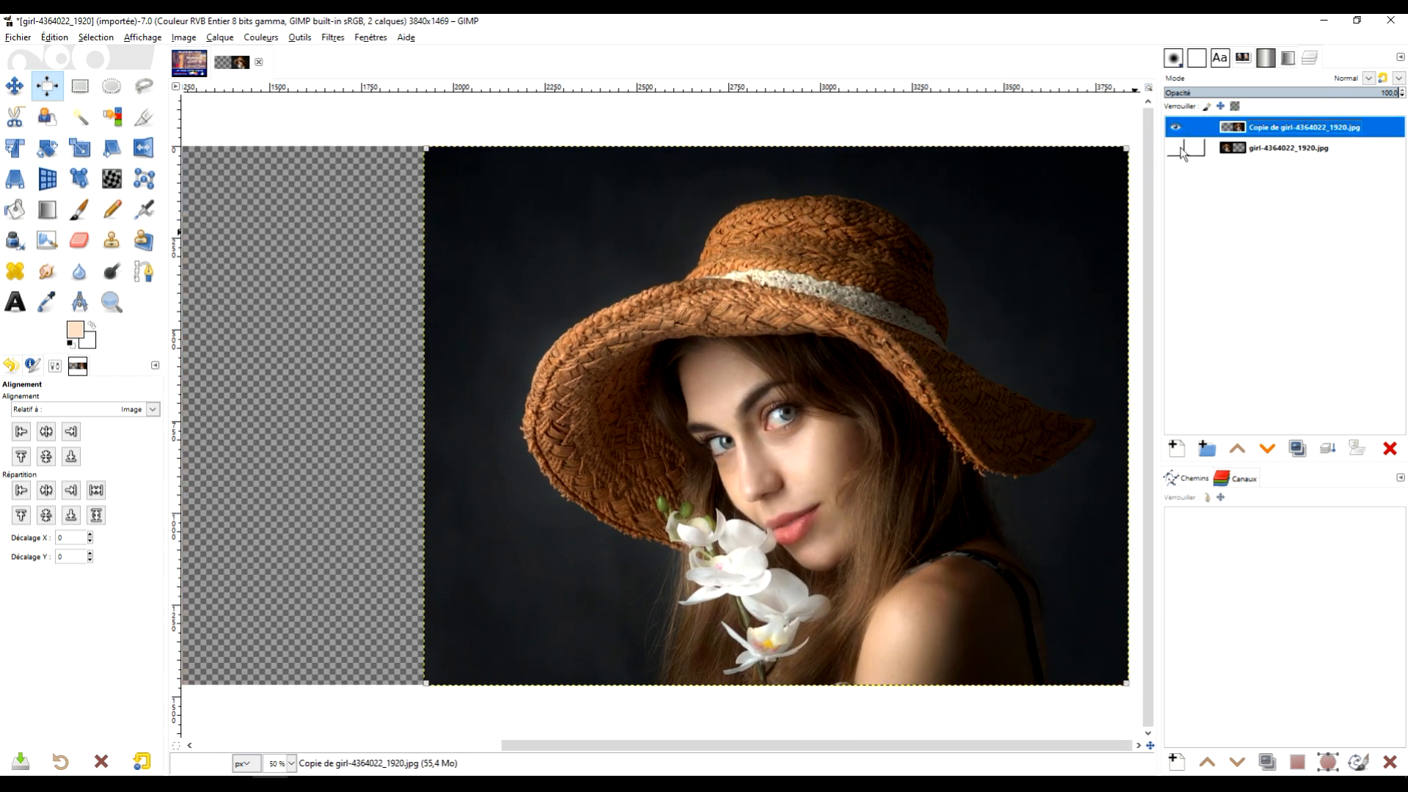
{"action": "left_click", "coordinate": [1175, 147]}
{"action": "left_click", "coordinate": [1269, 148]}
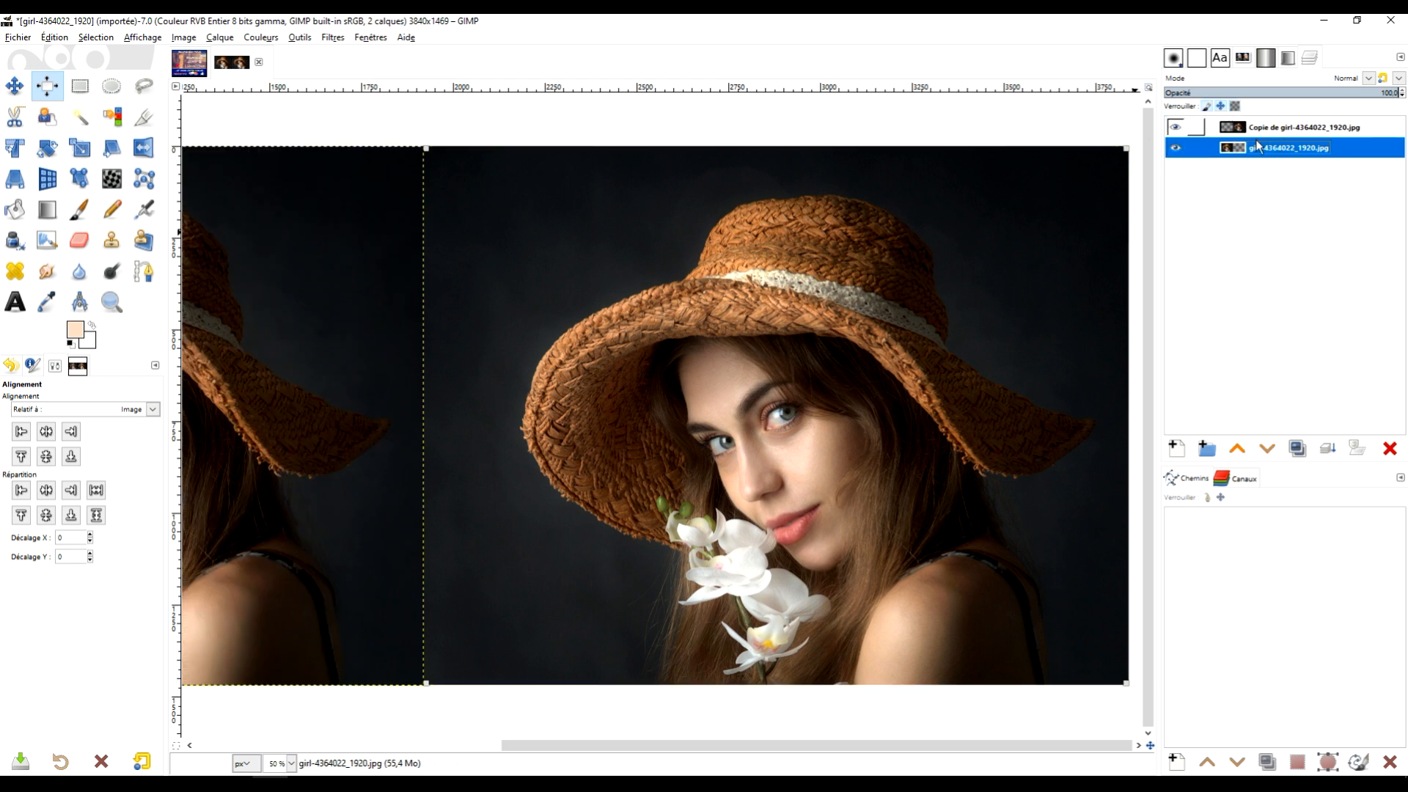
{"action": "left_click", "coordinate": [1283, 130]}
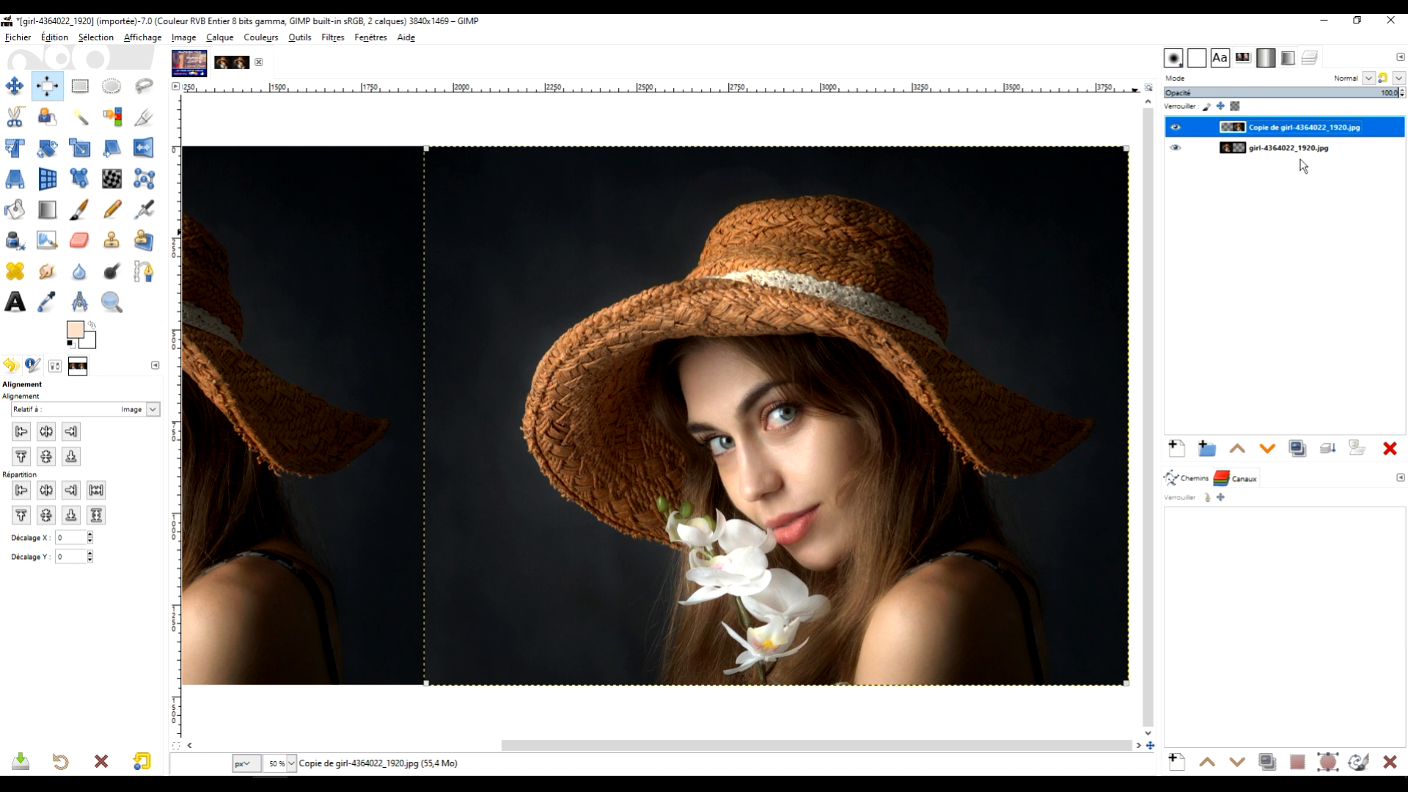
{"action": "left_click_drag", "start_coordinate": [1020, 356], "coordinate": [937, 343]}
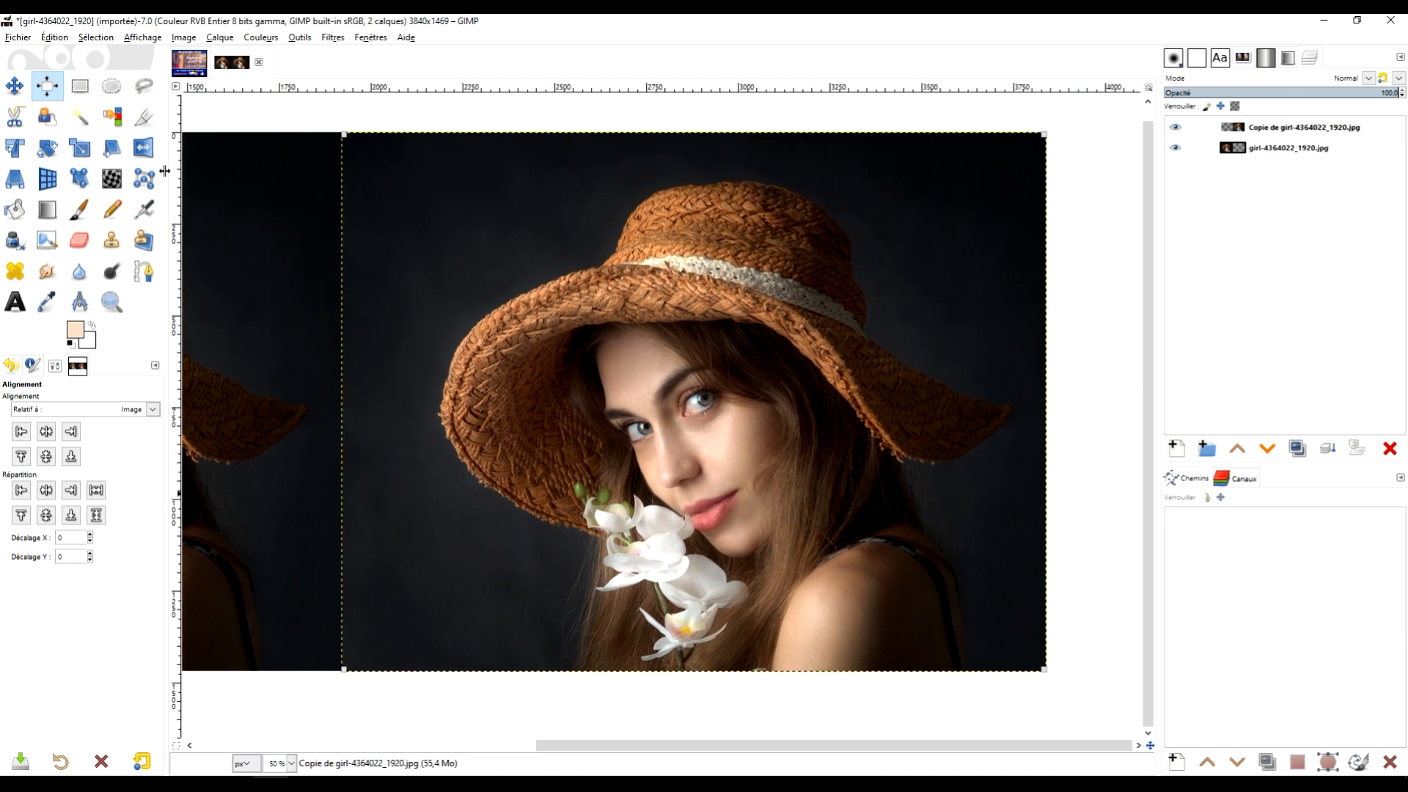
Add a new transparent layer of 3840 × 1469 px in Normal mode above the portrait copy.
{"action": "left_click", "coordinate": [1172, 449]}
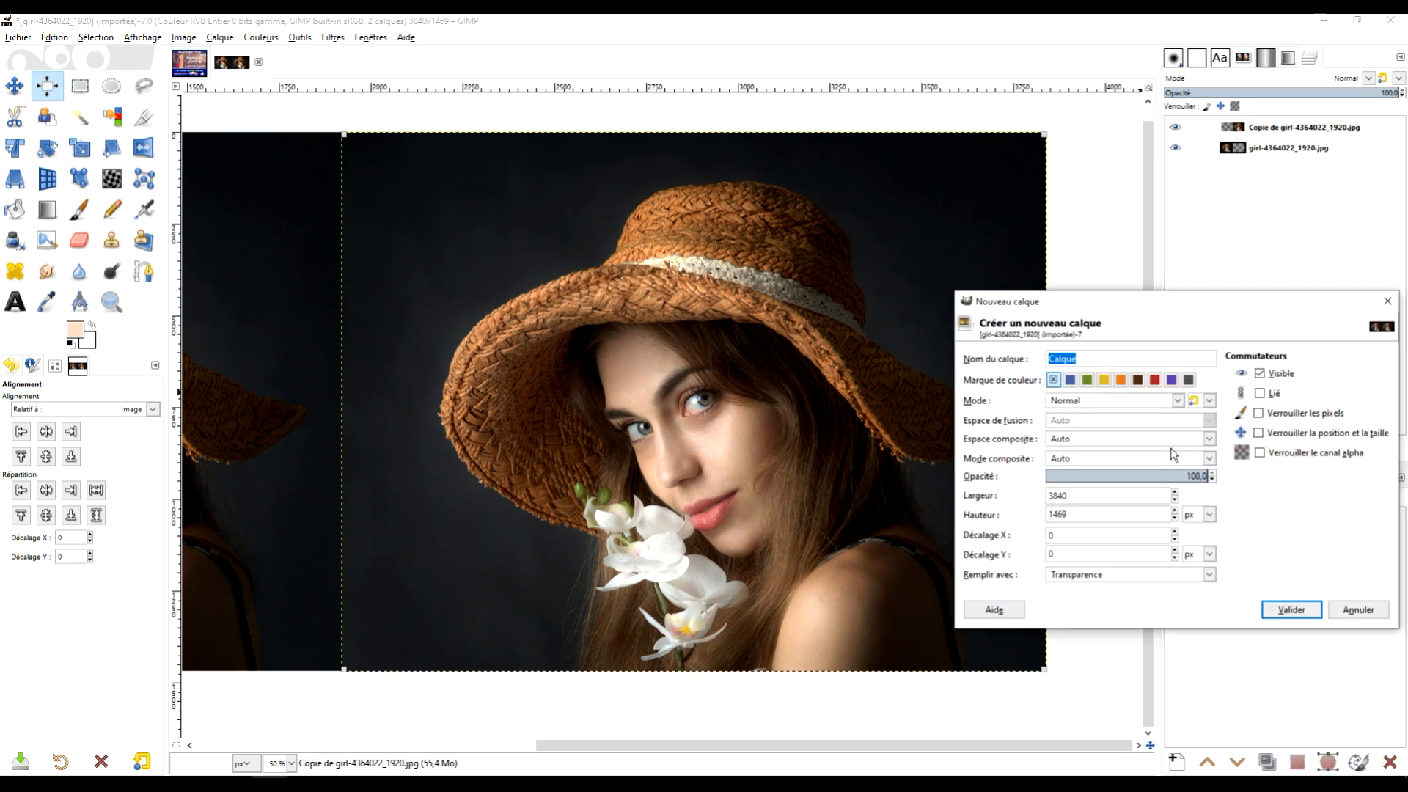
{"action": "left_click", "coordinate": [1280, 609]}
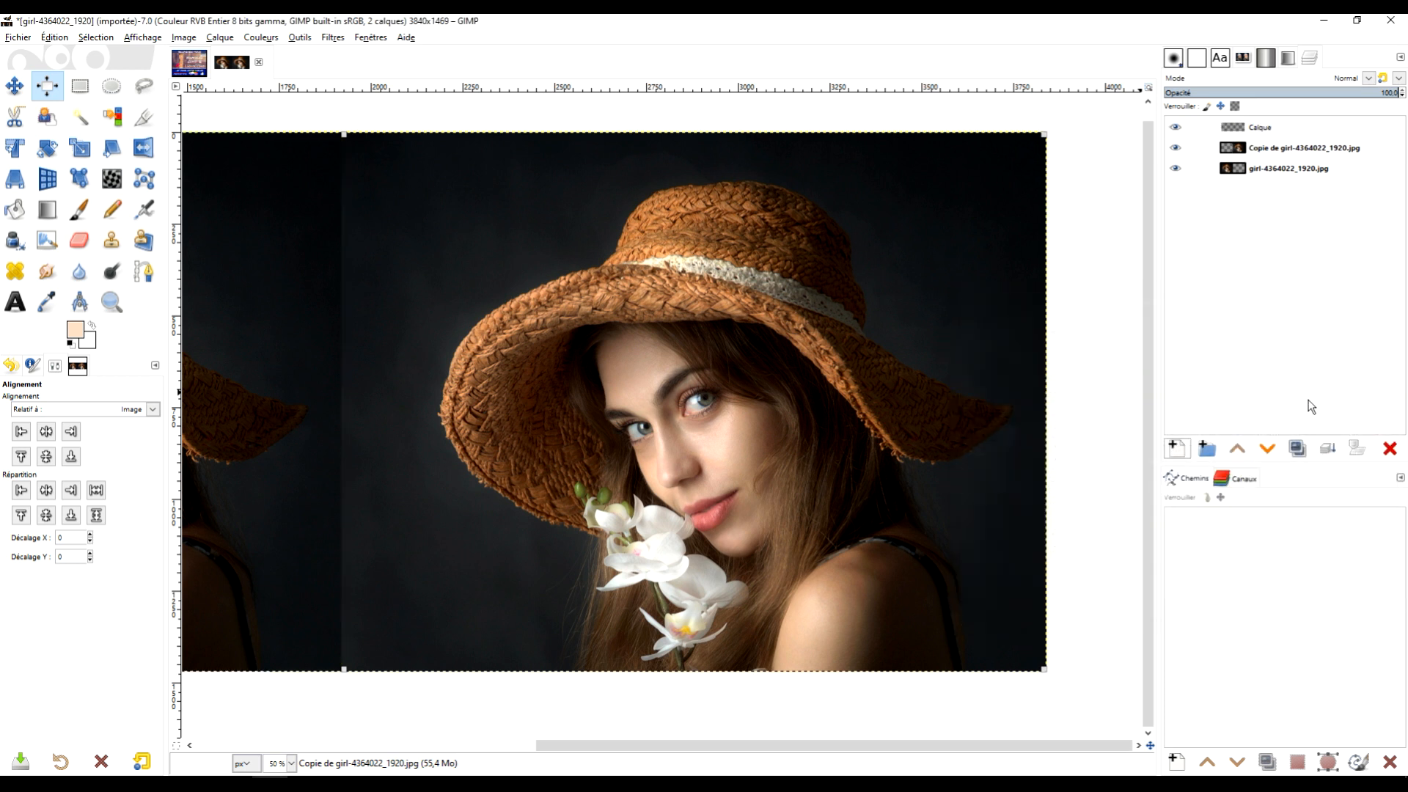
Start a face outline with the Paths tool on the portrait copy, tracing from the forehead's upper-left hairline partway down the forehead's edge.
{"action": "left_click_drag", "start_coordinate": [915, 377], "coordinate": [851, 387]}
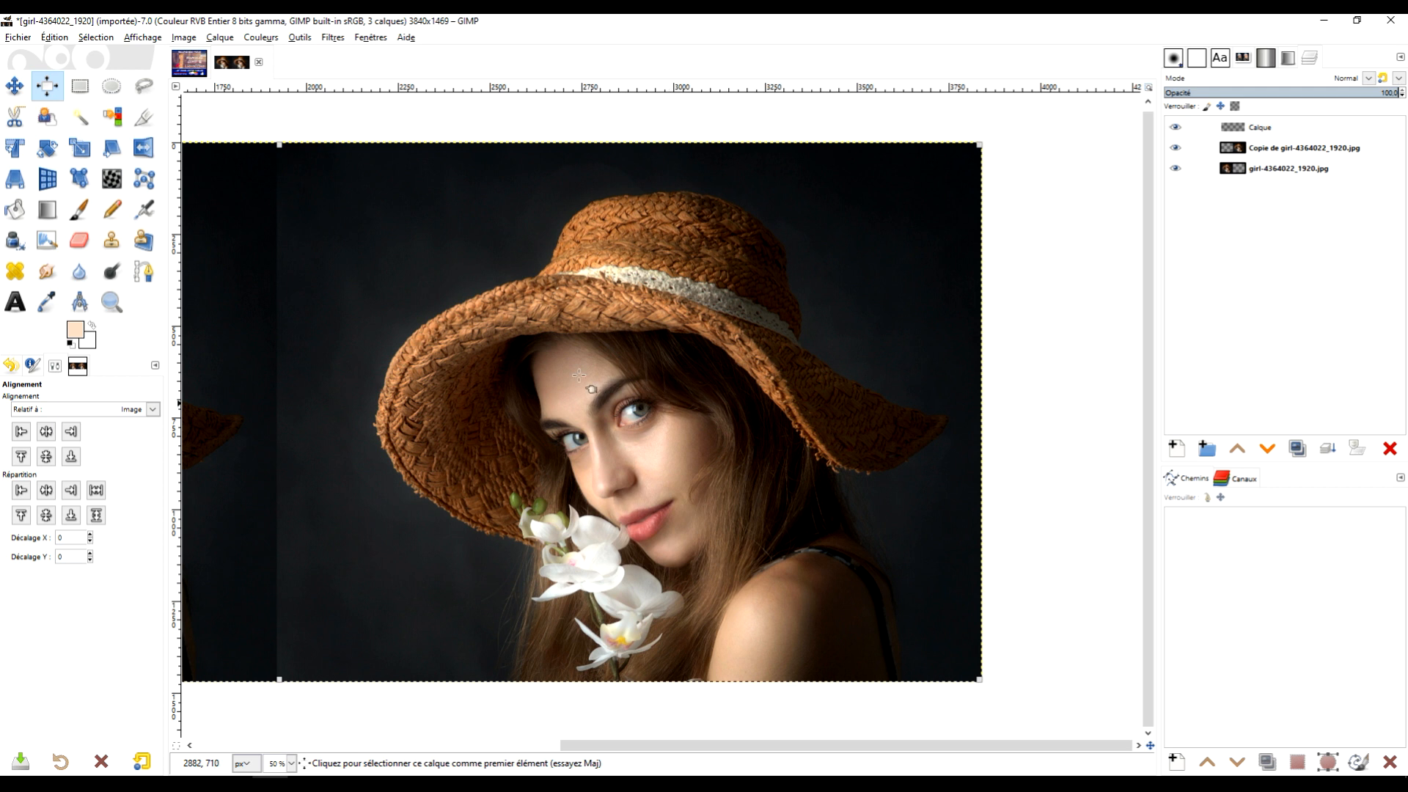
{"action": "left_click", "coordinate": [143, 272]}
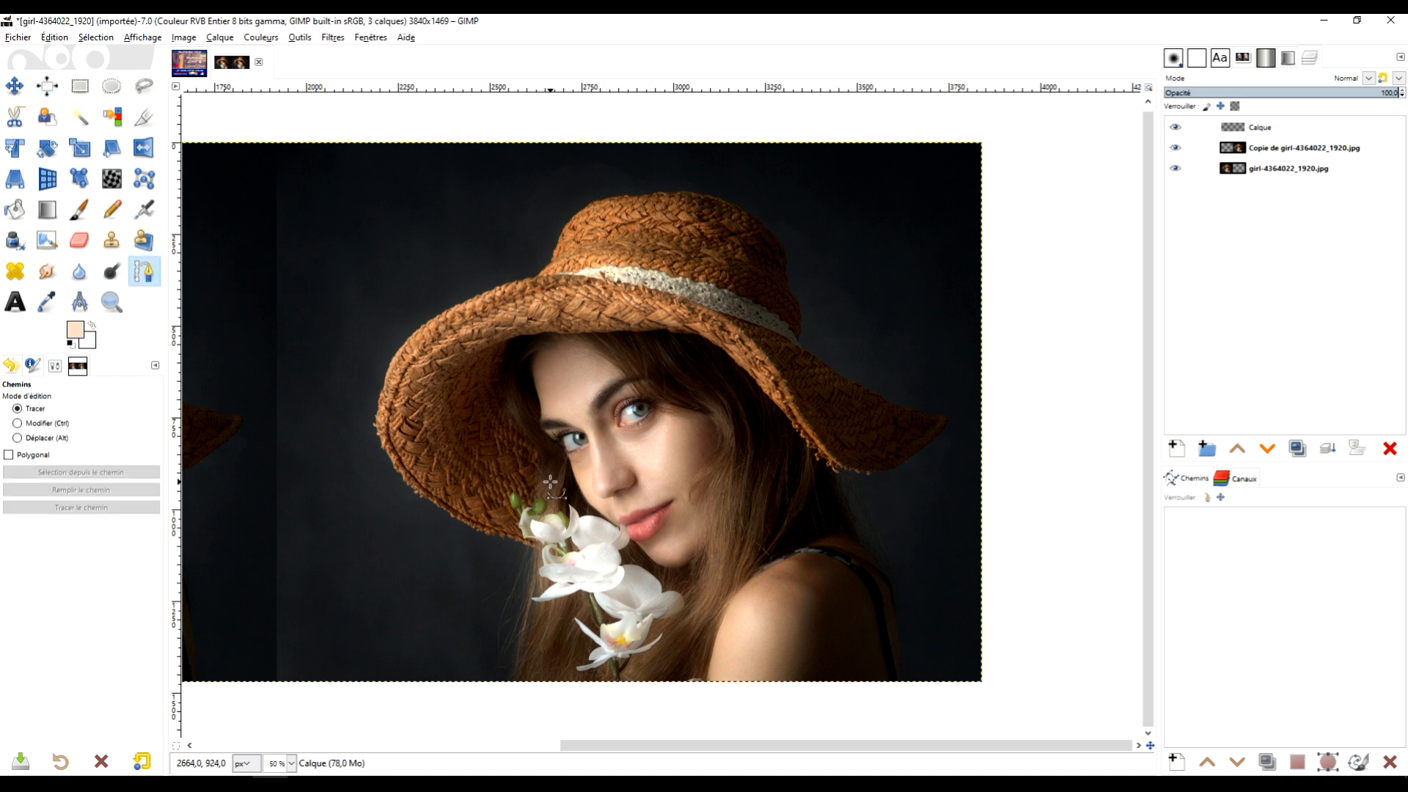
{"action": "scroll", "coordinate": [625, 464], "scroll_direction": "up", "scroll_amount": 2}
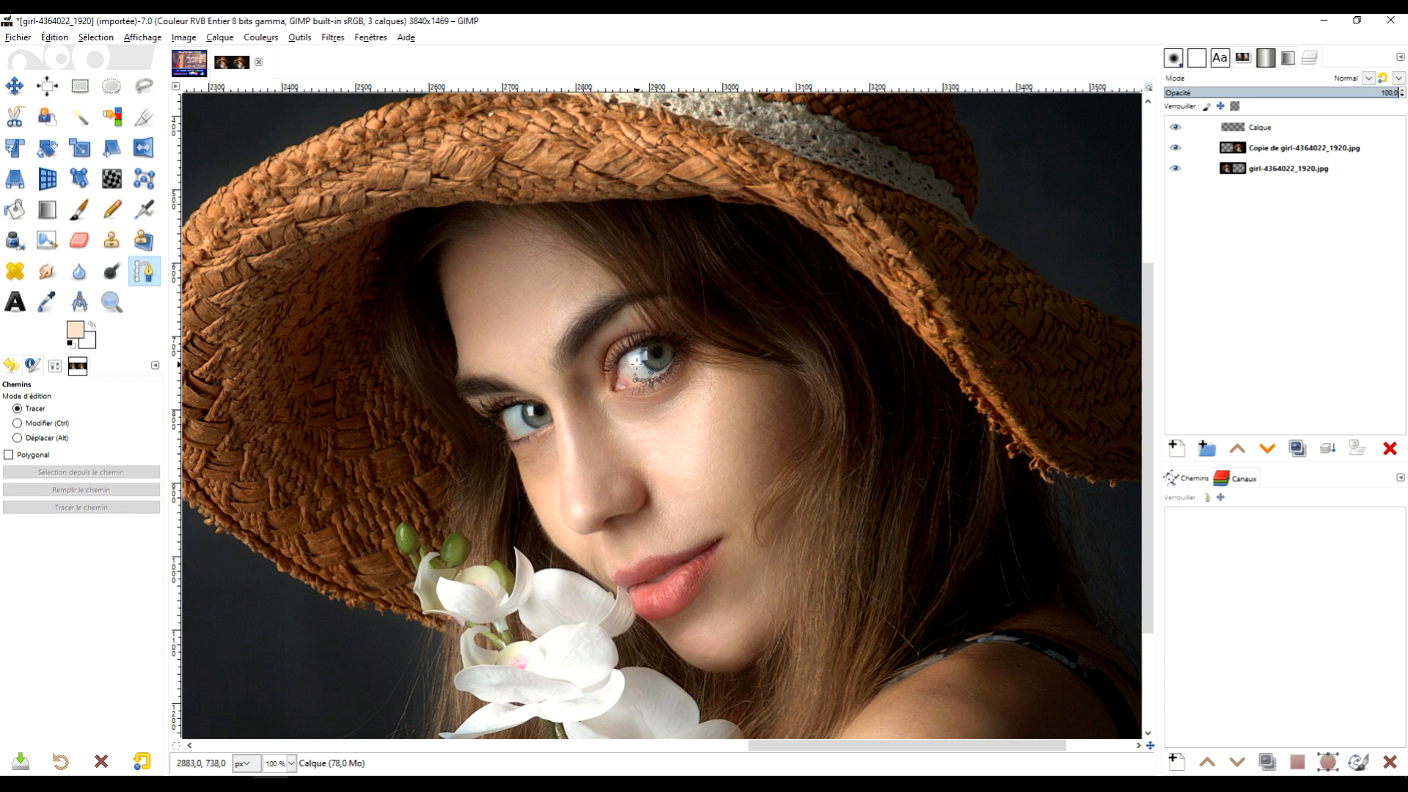
{"action": "scroll", "coordinate": [598, 366], "scroll_direction": "up", "scroll_amount": 1}
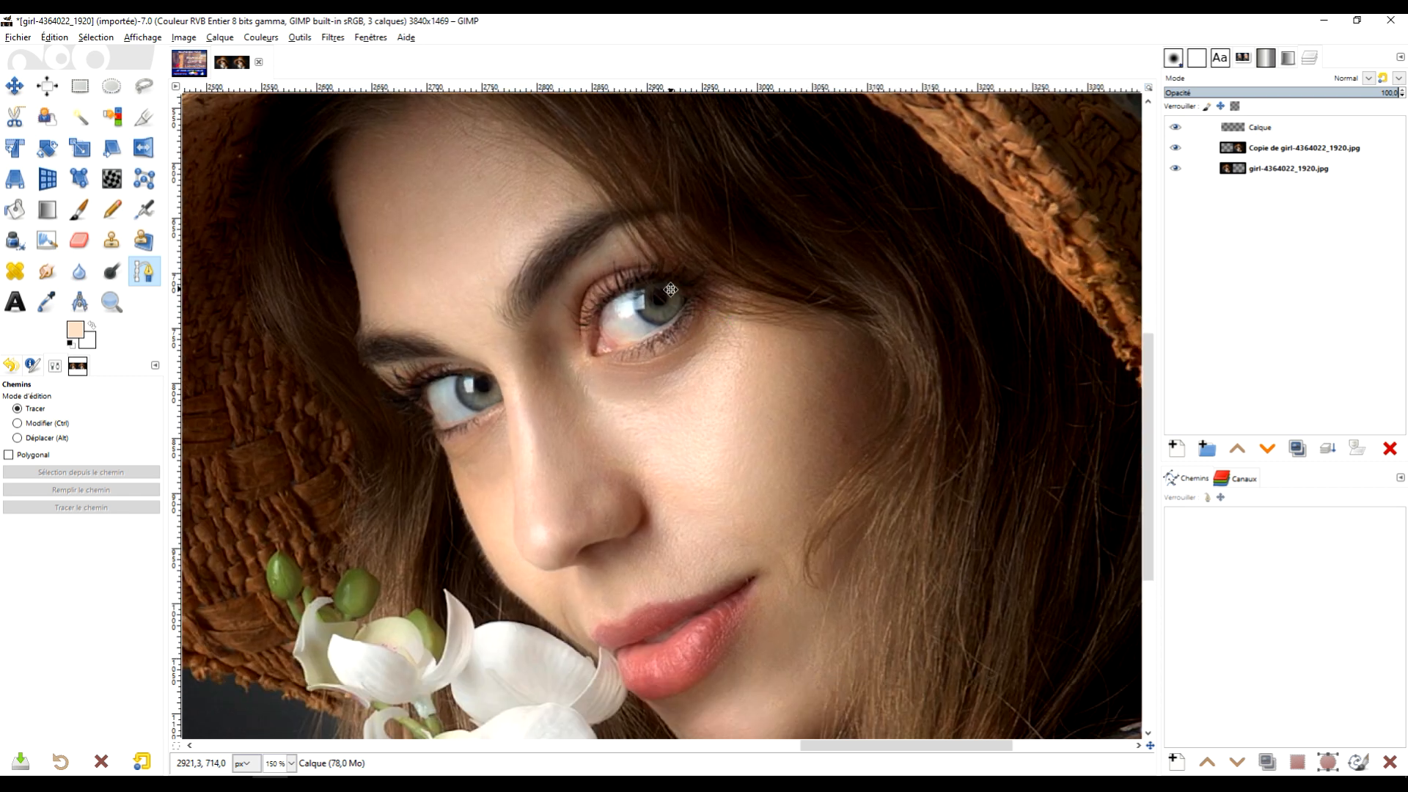
{"action": "scroll", "coordinate": [669, 293], "scroll_direction": "down", "scroll_amount": 1}
{"action": "scroll", "coordinate": [572, 257], "scroll_direction": "up", "scroll_amount": 3}
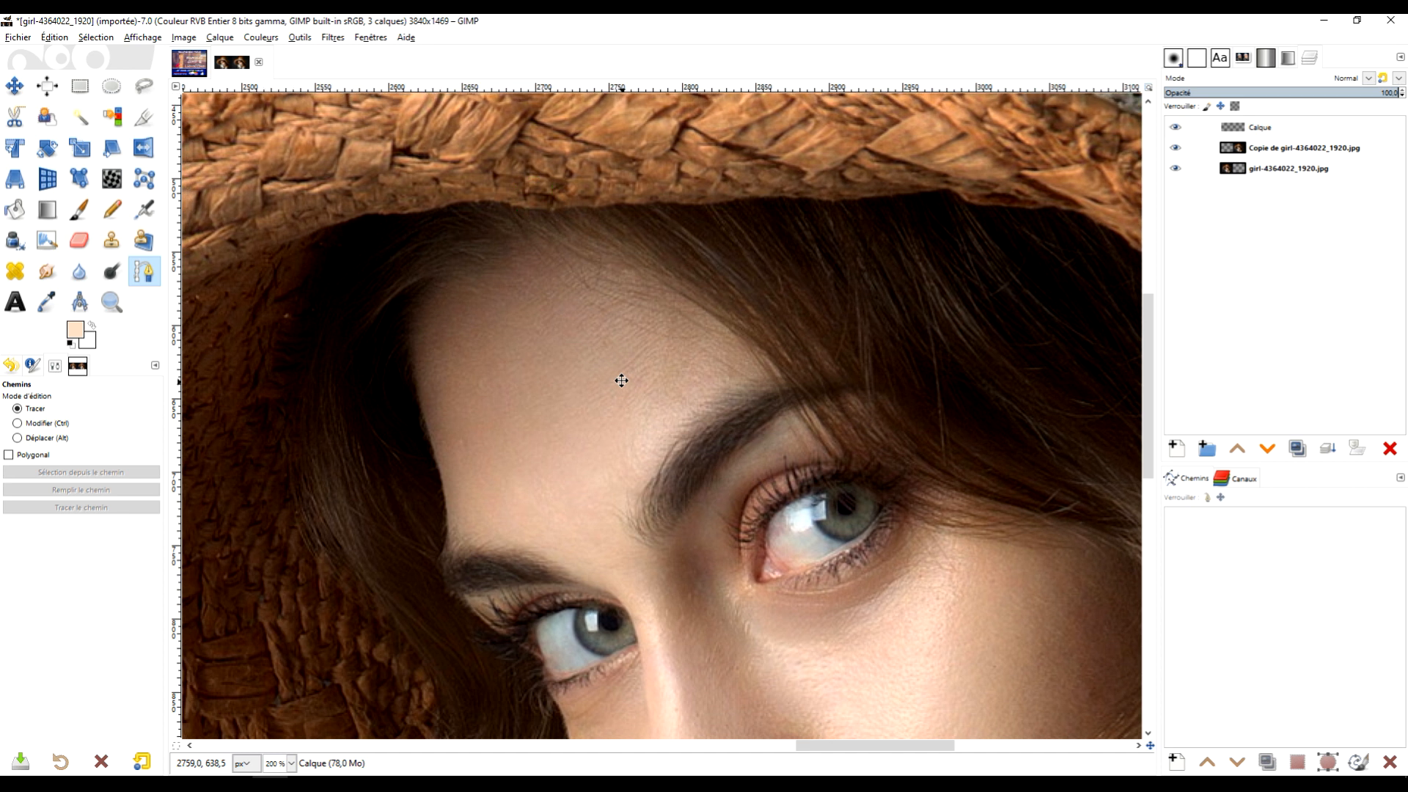
{"action": "left_click", "coordinate": [414, 253]}
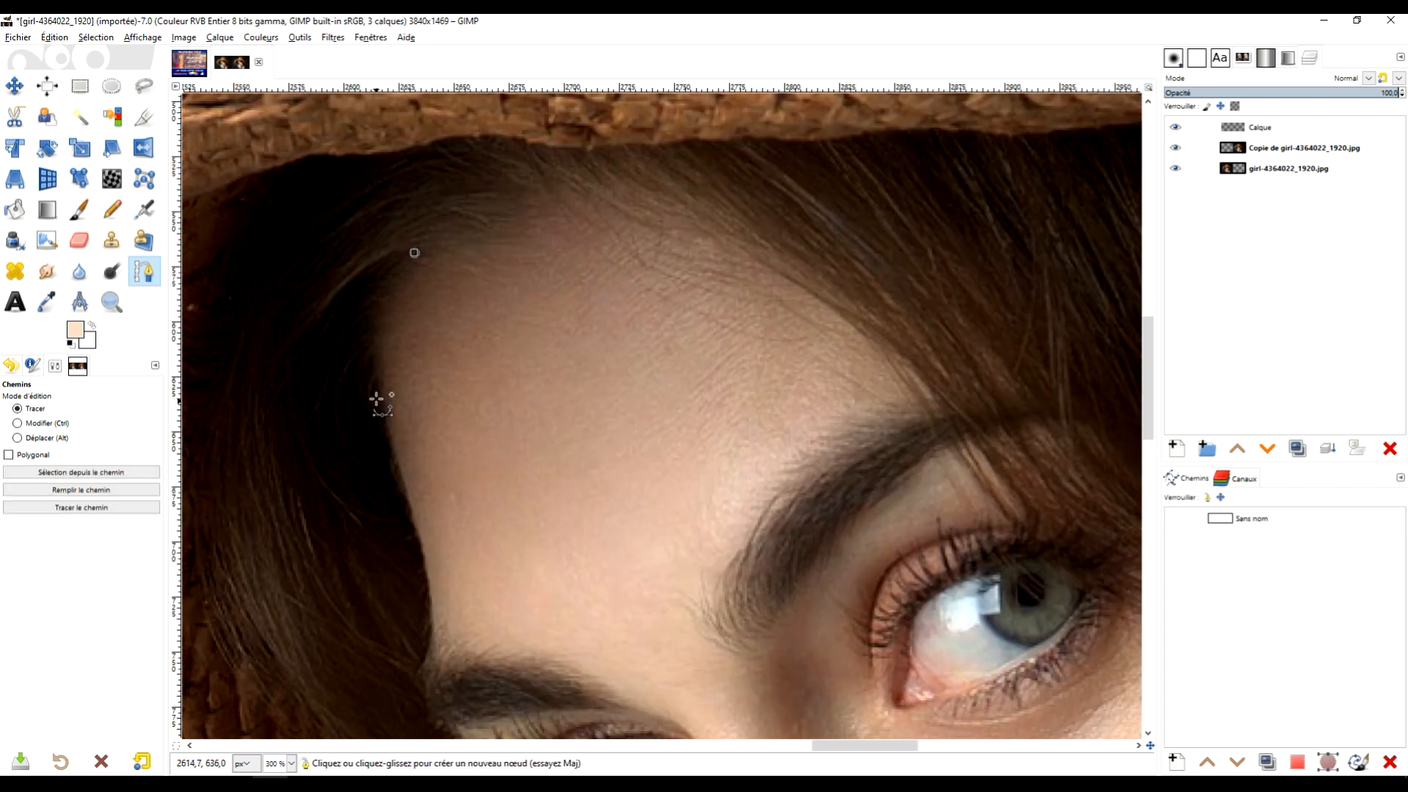
{"action": "left_click_drag", "start_coordinate": [370, 320], "coordinate": [369, 376]}
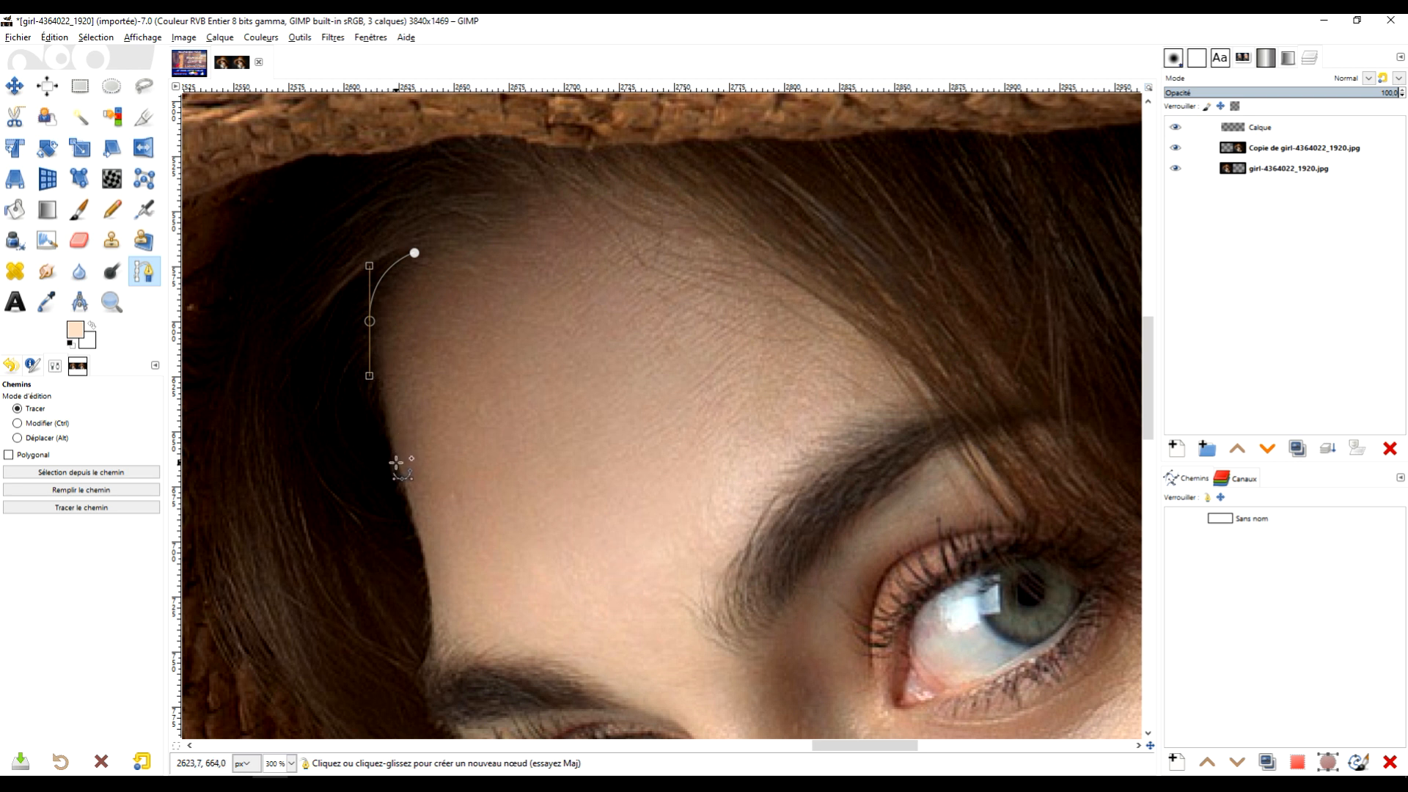
{"action": "left_click_drag", "start_coordinate": [396, 462], "coordinate": [403, 482]}
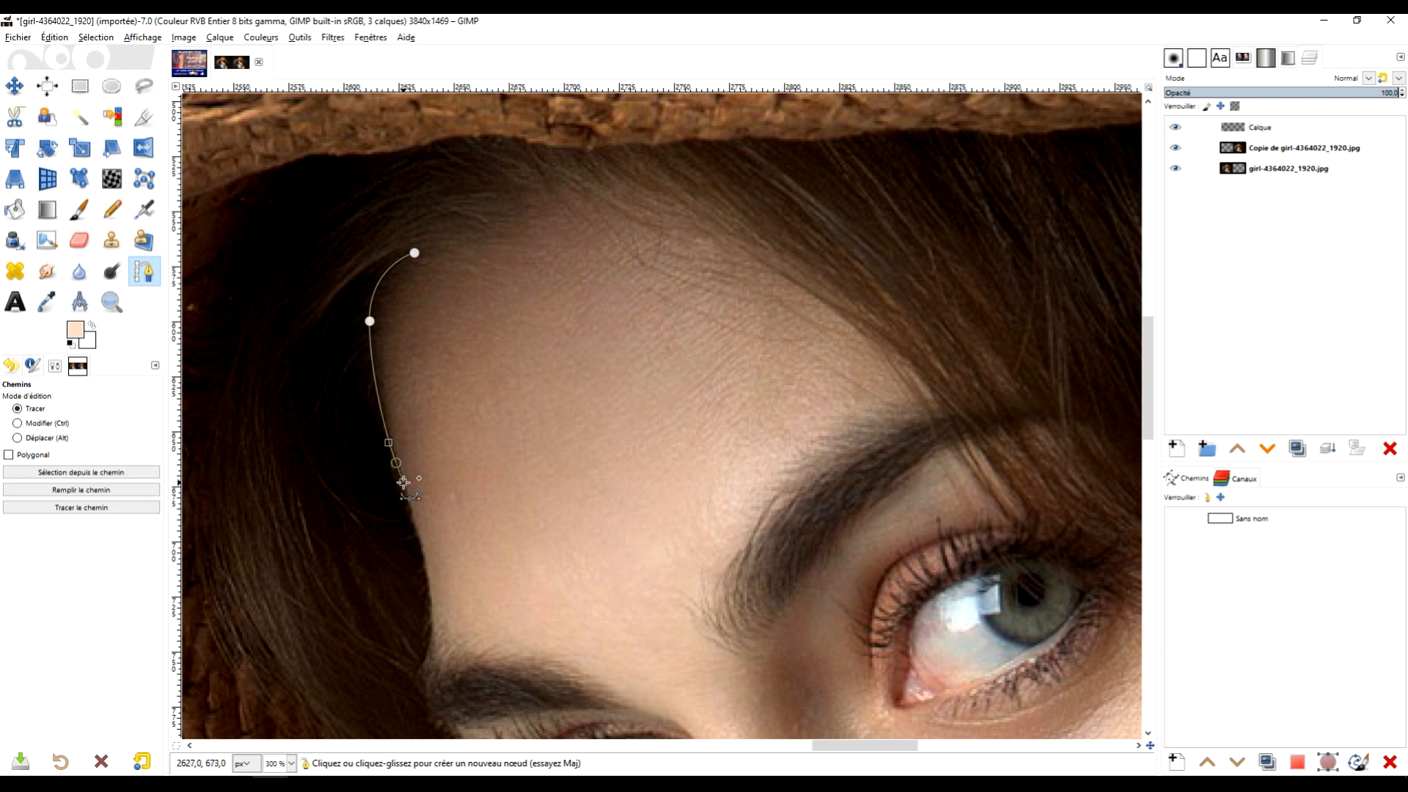
{"action": "left_click_drag", "start_coordinate": [563, 469], "coordinate": [631, 221]}
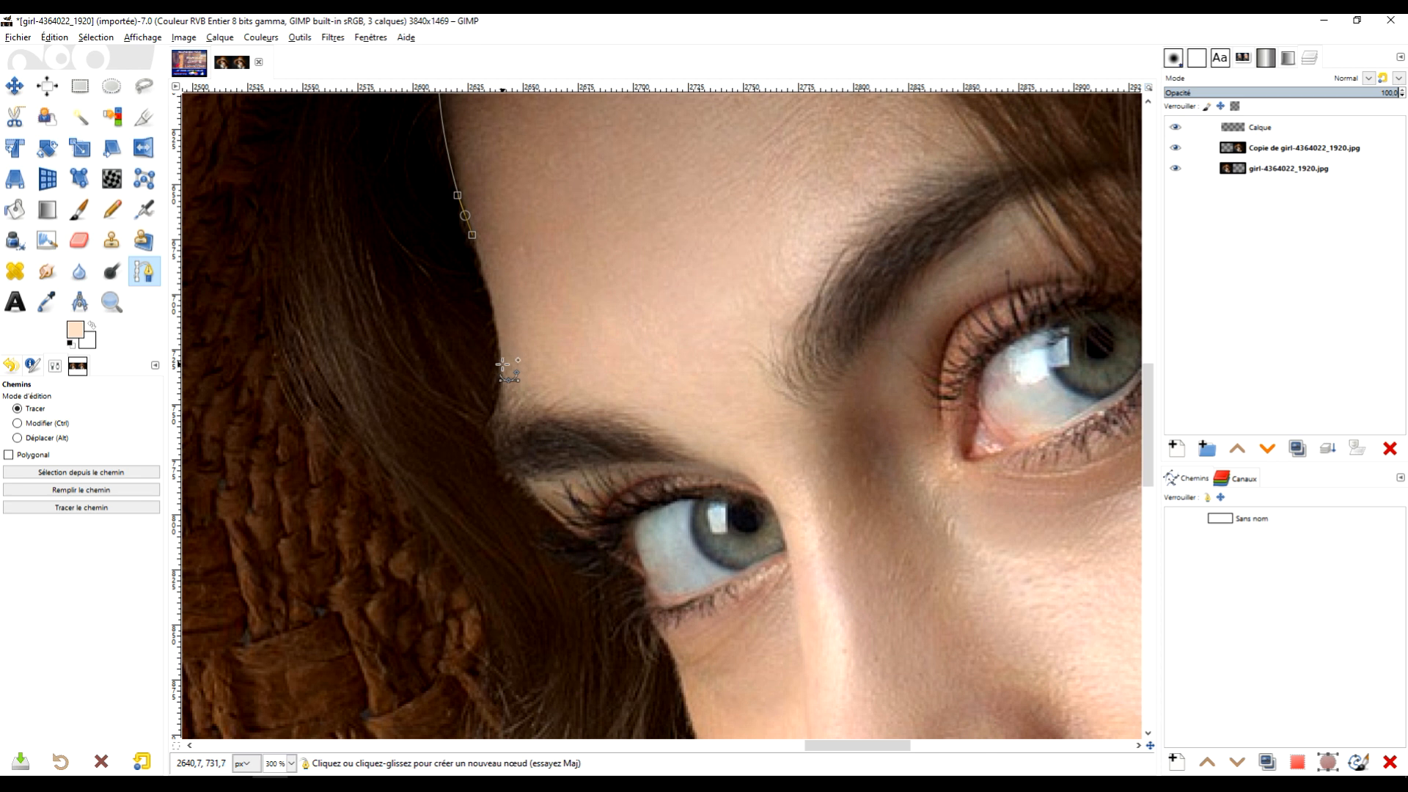
{"action": "left_click_drag", "start_coordinate": [503, 364], "coordinate": [435, 343]}
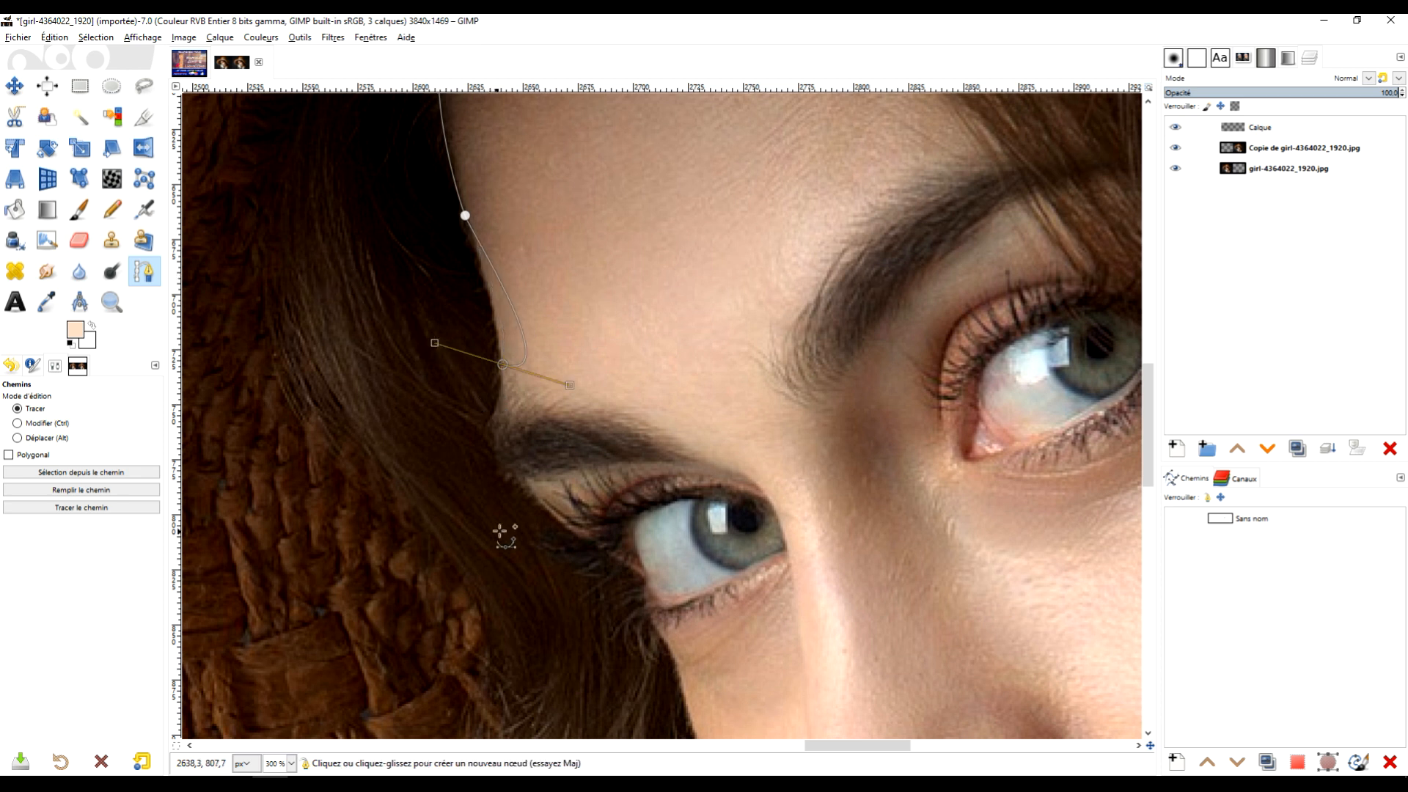
{"action": "left_click", "coordinate": [490, 429]}
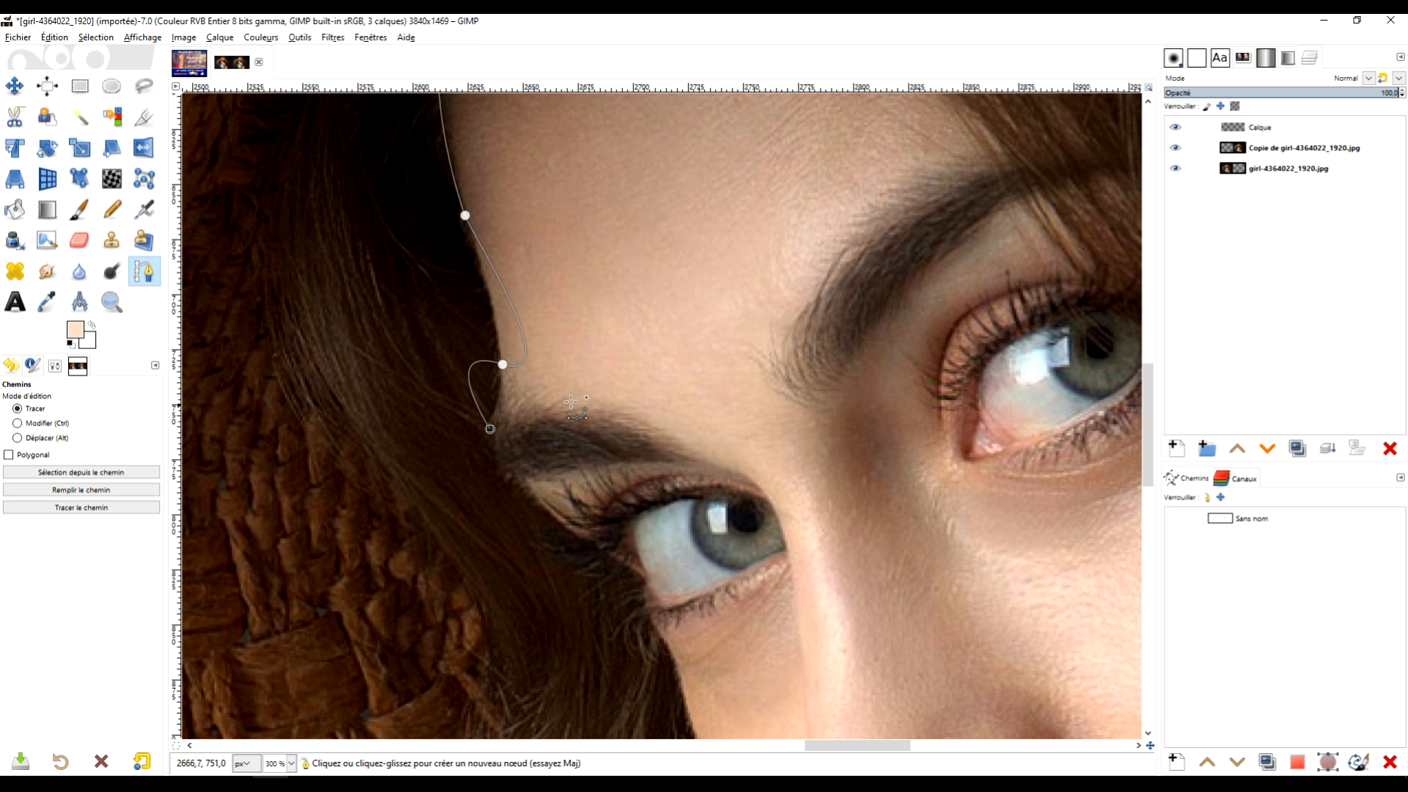
{"action": "key", "text": "ctrl+z"}
{"action": "key", "text": "ctrl+z"}
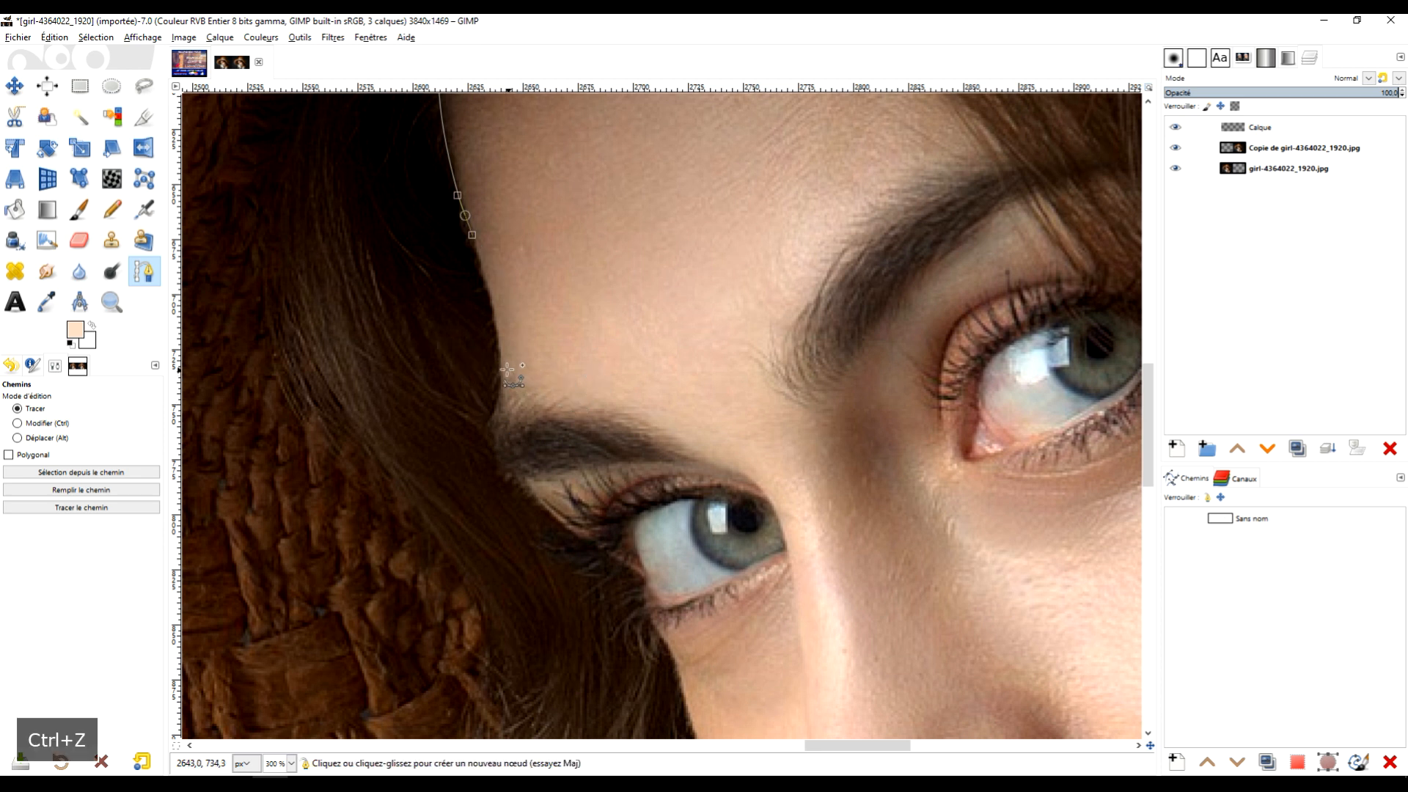
Extend the path past the temple and outer eyebrow to the lashes, and adjust the eyebrow node's upper handle to fit the contour.
{"action": "left_click_drag", "start_coordinate": [498, 347], "coordinate": [497, 383]}
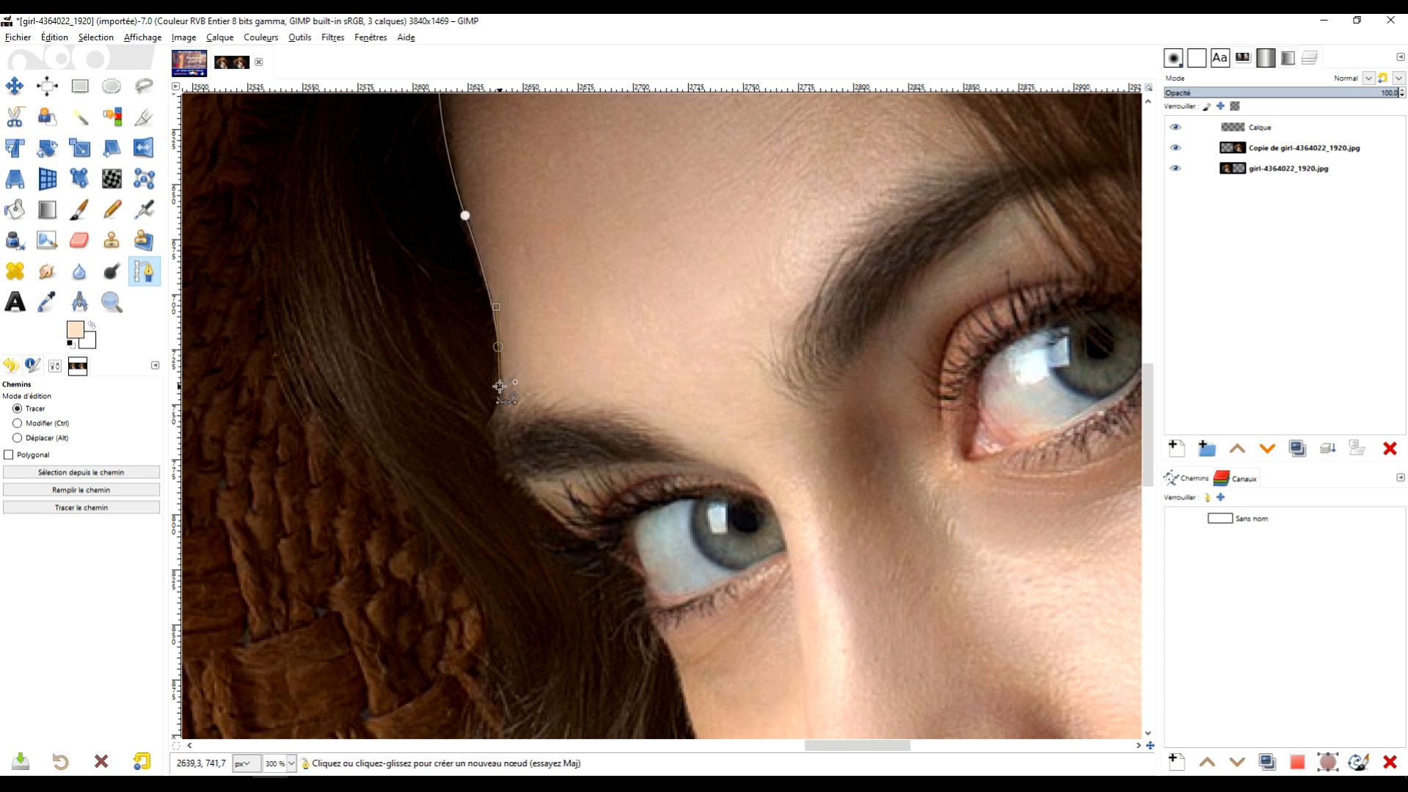
{"action": "left_click_drag", "start_coordinate": [491, 432], "coordinate": [493, 454]}
{"action": "left_click_drag", "start_coordinate": [572, 533], "coordinate": [602, 552]}
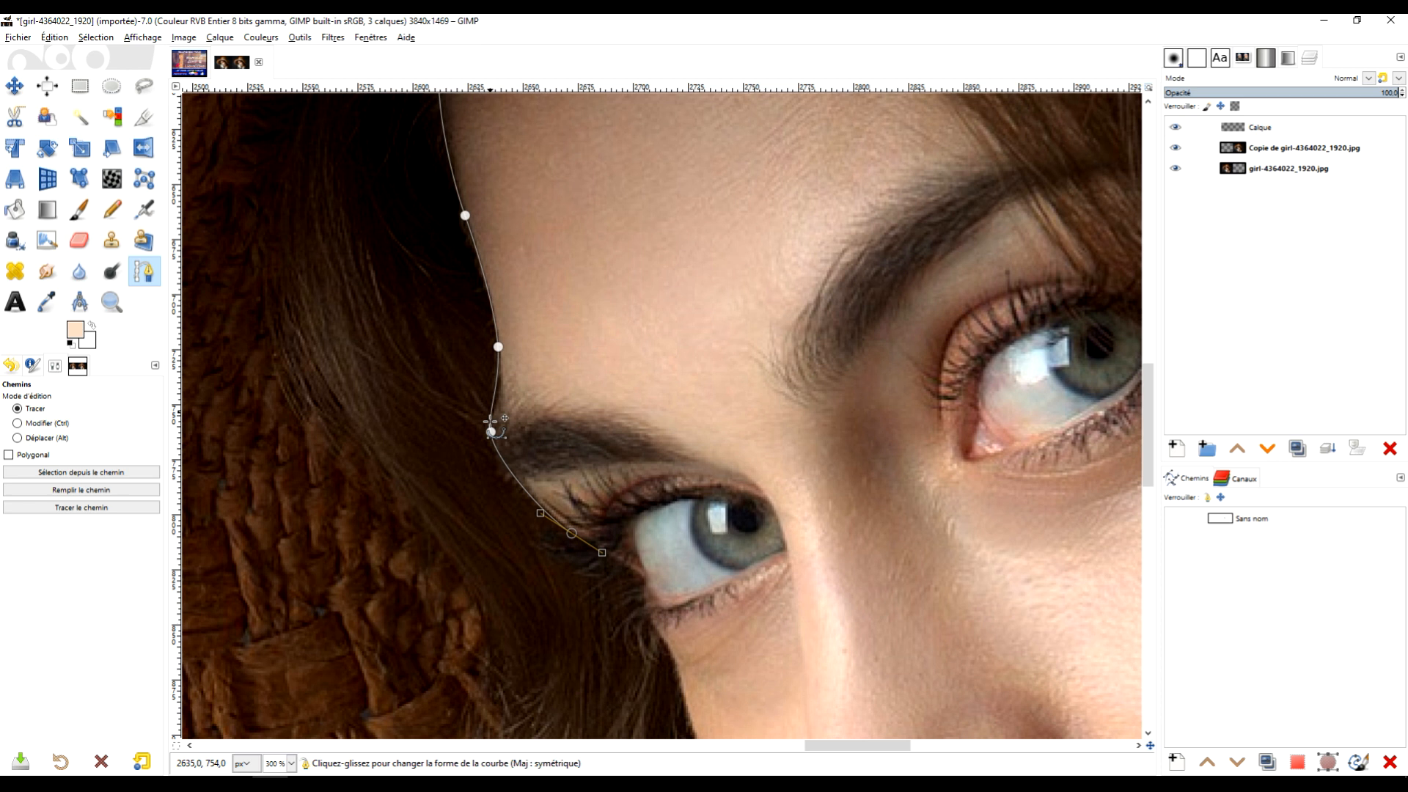
{"action": "left_click", "coordinate": [491, 432]}
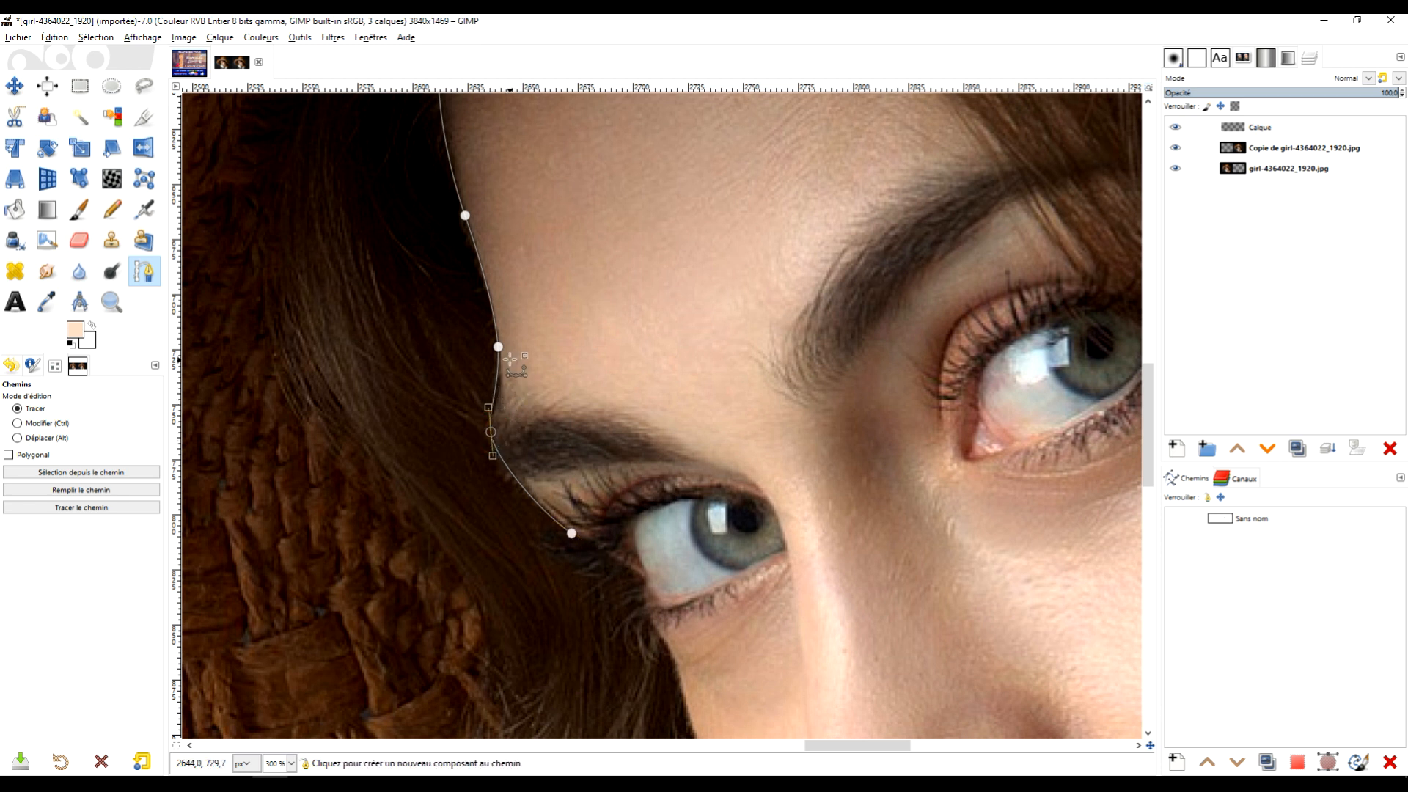
{"action": "left_click_drag", "start_coordinate": [488, 406], "coordinate": [499, 395]}
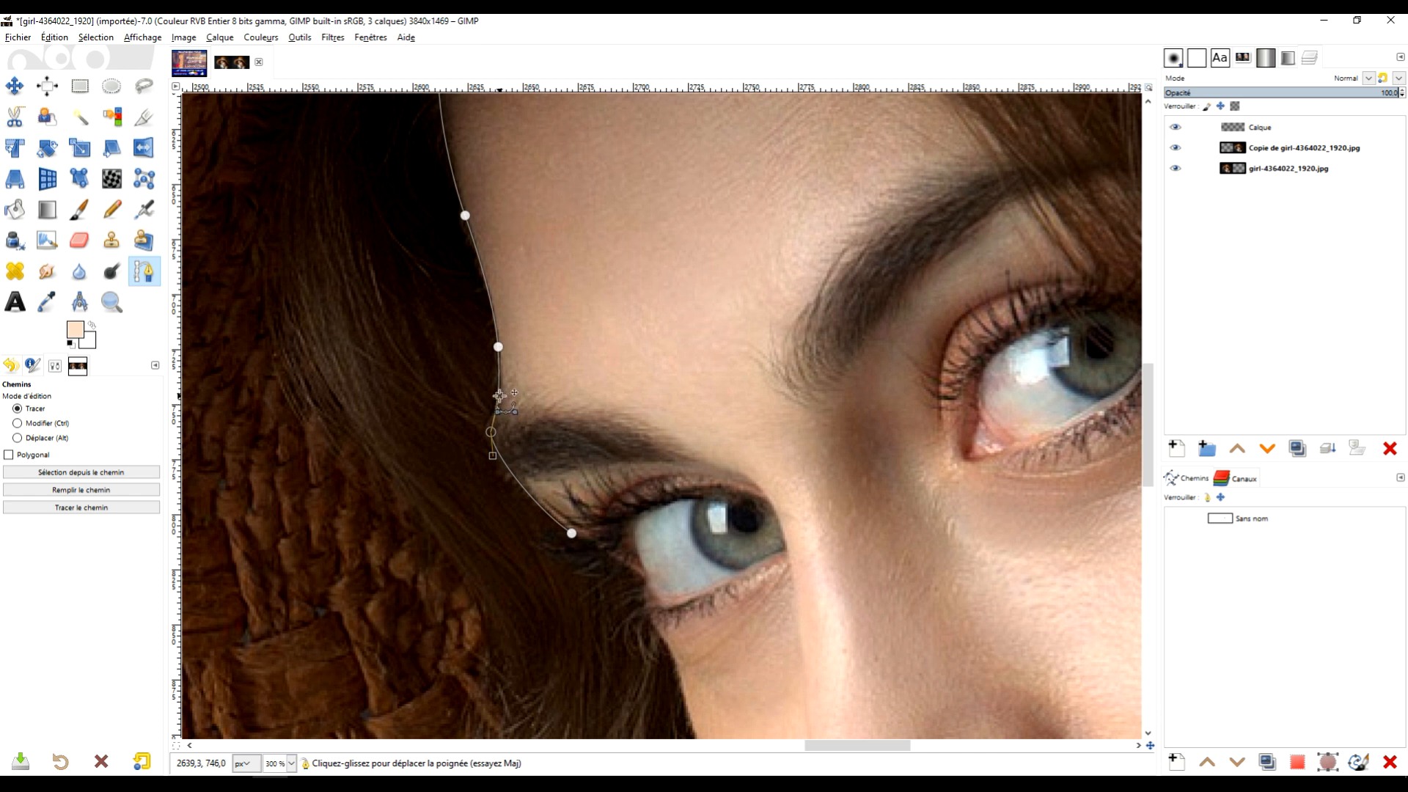
Continue the face path with curved nodes around the left eye's outer corner and down the edge of the cheek.
{"action": "scroll", "coordinate": [704, 327], "scroll_direction": "down", "scroll_amount": 5}
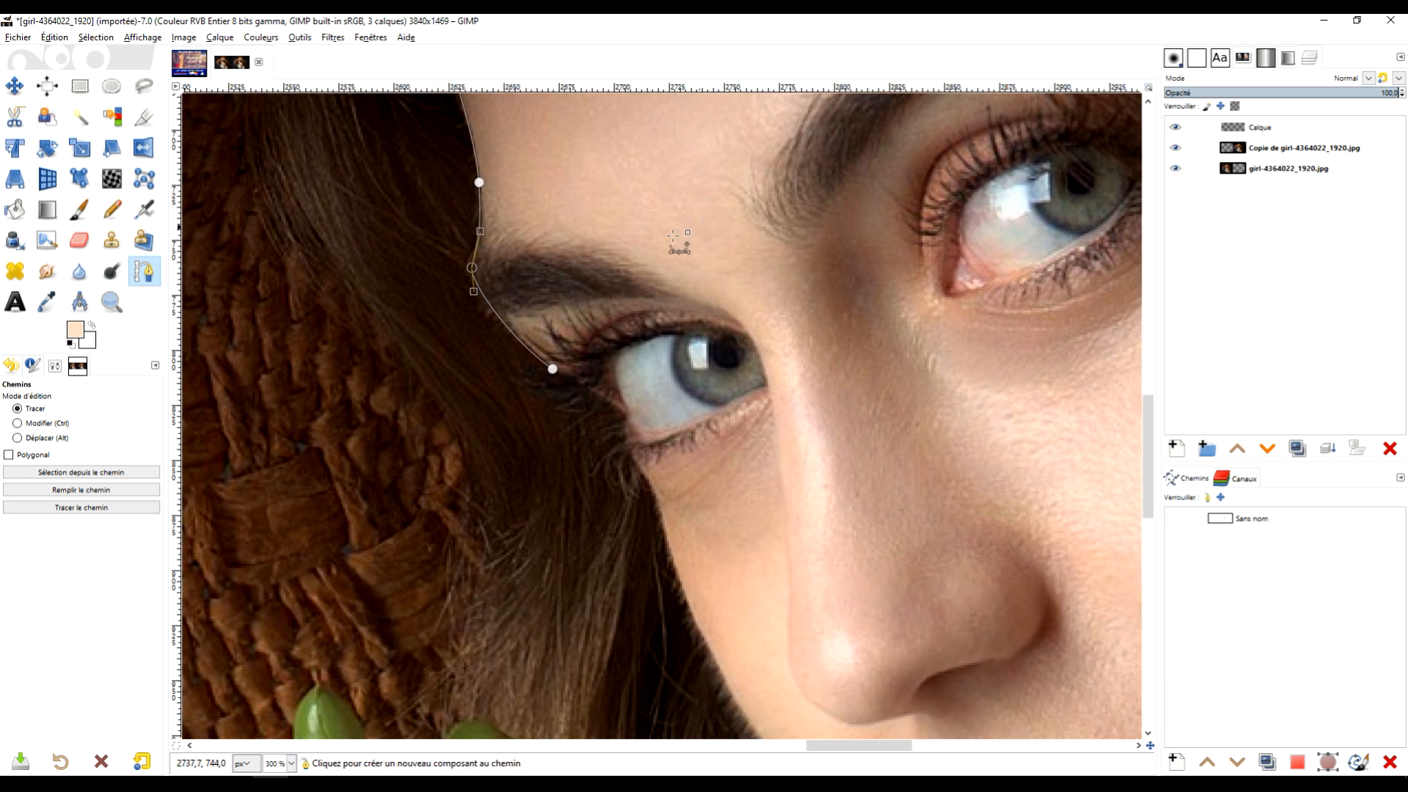
{"action": "scroll", "coordinate": [712, 387], "scroll_direction": "down", "scroll_amount": 2}
{"action": "scroll", "coordinate": [698, 409], "scroll_direction": "right", "scroll_amount": 2}
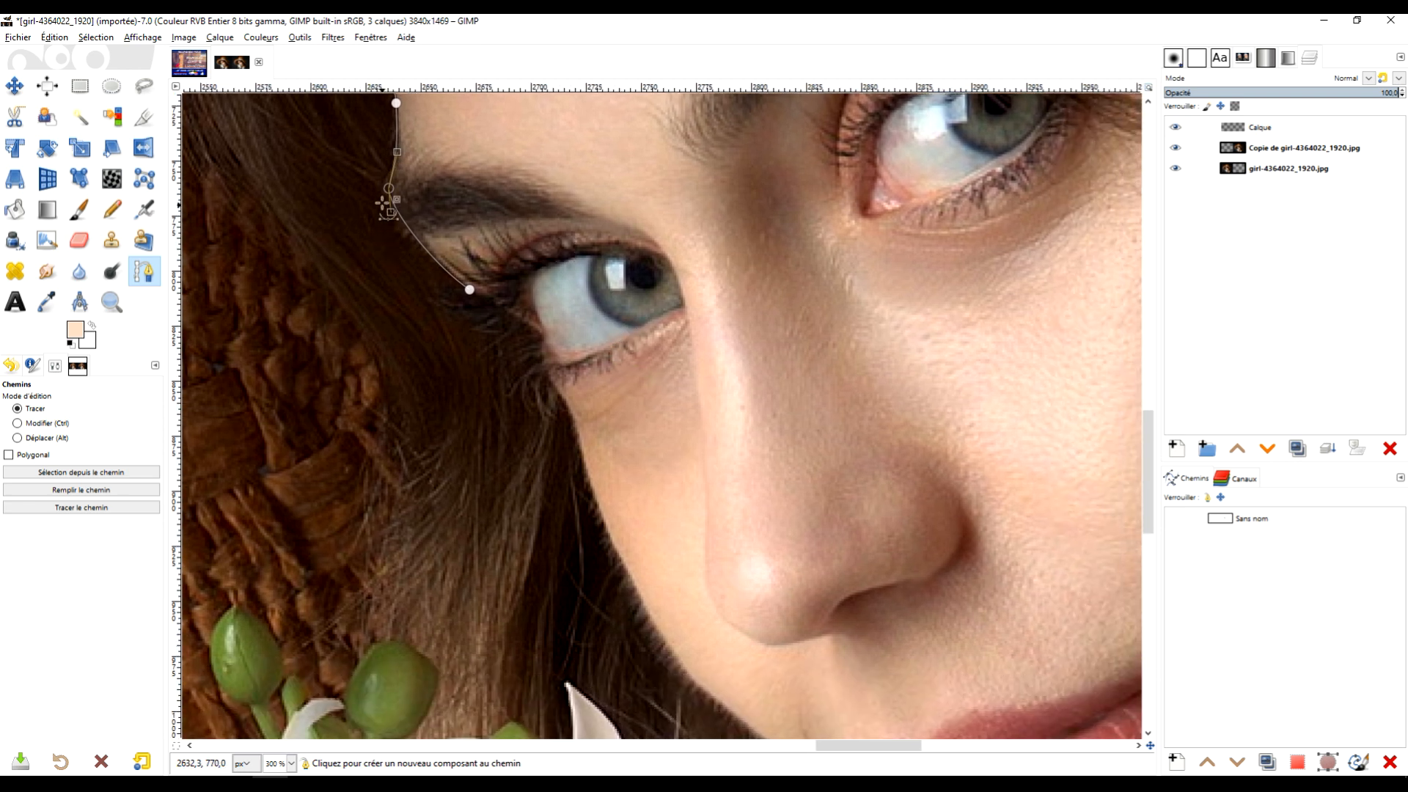
{"action": "left_click_drag", "start_coordinate": [470, 289], "coordinate": [568, 413]}
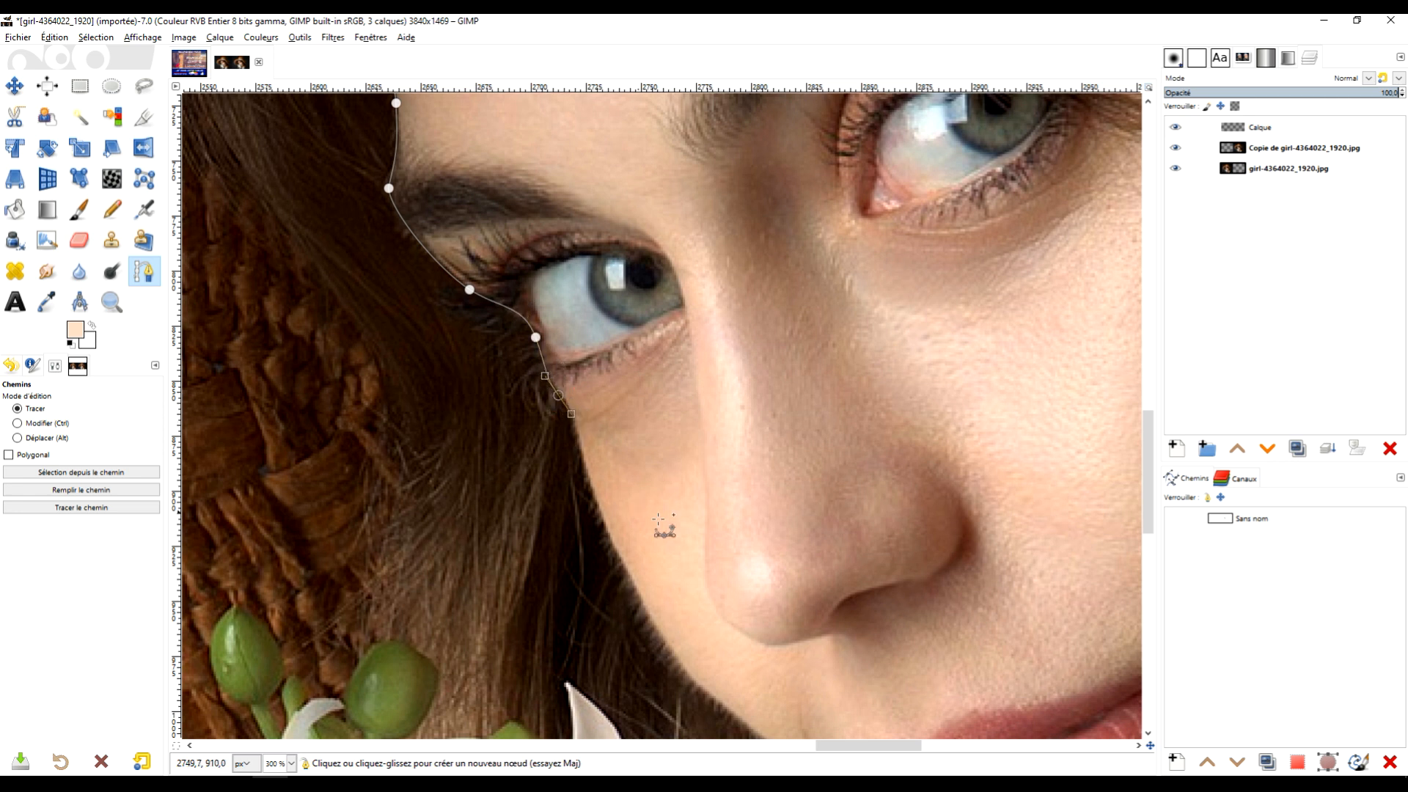
{"action": "scroll", "coordinate": [664, 529], "scroll_direction": "down", "scroll_amount": 2}
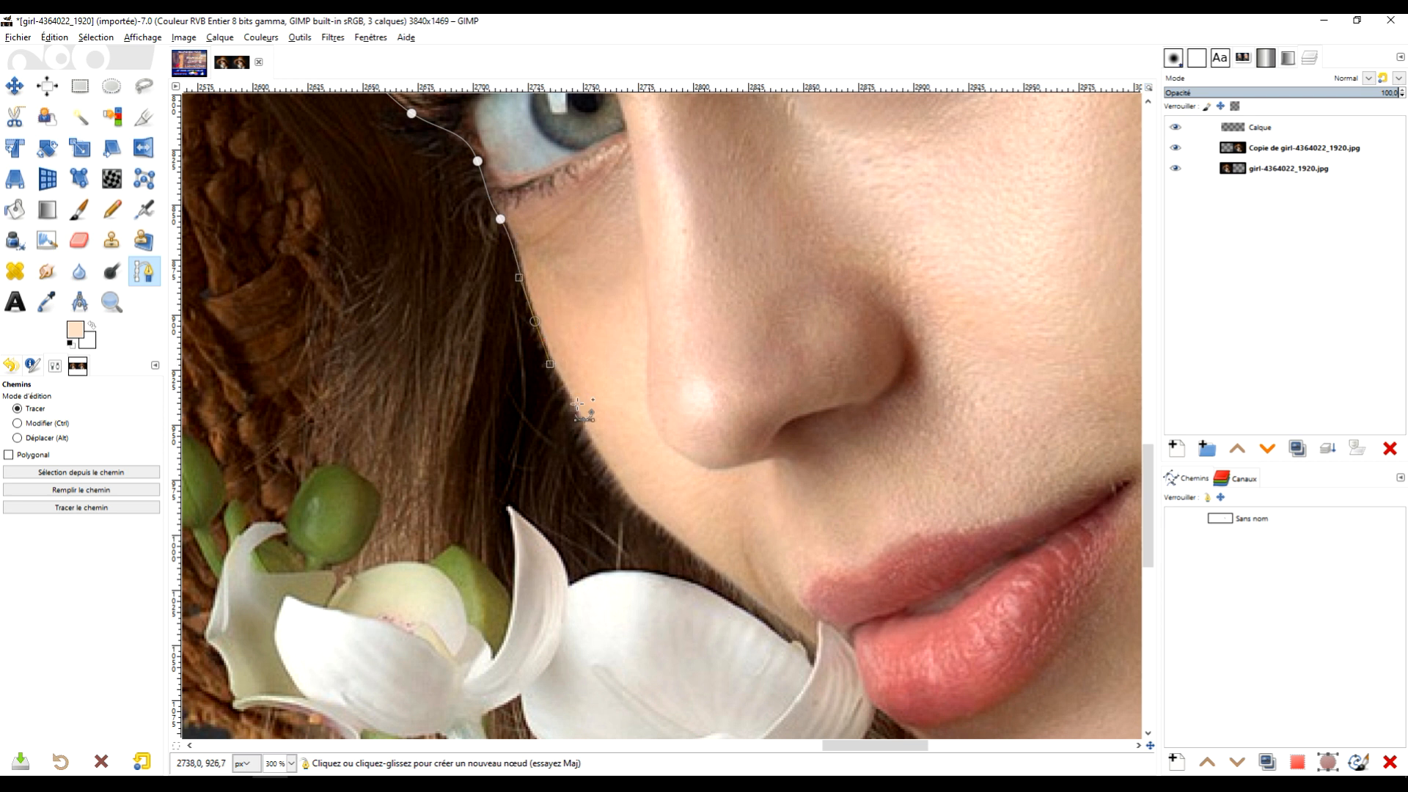
{"action": "left_click_drag", "start_coordinate": [615, 482], "coordinate": [637, 514]}
Trace the path from the lower cheek across the petal beside the lips and around the underside of the chin.
{"action": "scroll", "coordinate": [679, 513], "scroll_direction": "down", "scroll_amount": 3}
{"action": "scroll", "coordinate": [679, 513], "scroll_direction": "right", "scroll_amount": 3}
{"action": "left_click_drag", "start_coordinate": [522, 390], "coordinate": [550, 413]}
{"action": "left_click_drag", "start_coordinate": [625, 478], "coordinate": [698, 544]}
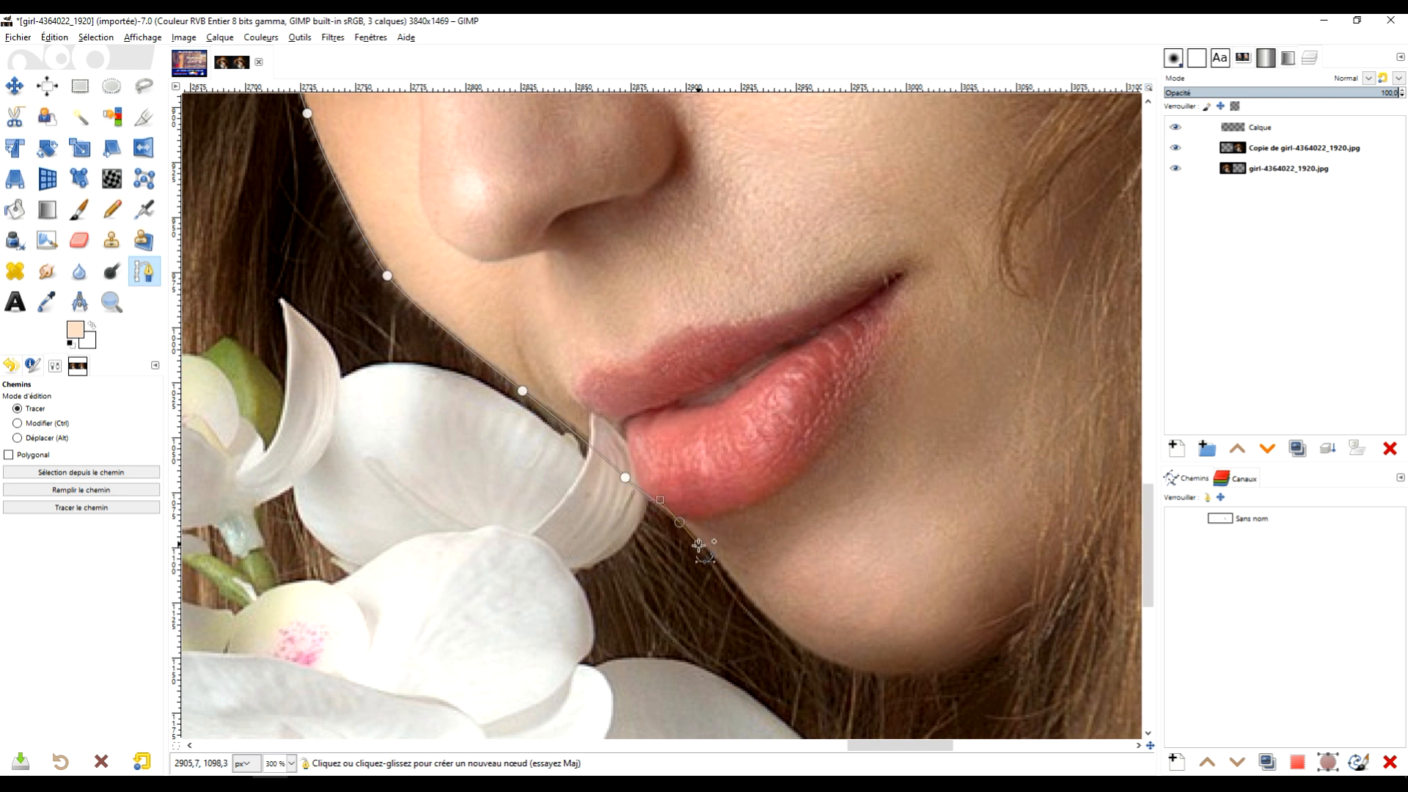
{"action": "left_click_drag", "start_coordinate": [850, 563], "coordinate": [638, 347]}
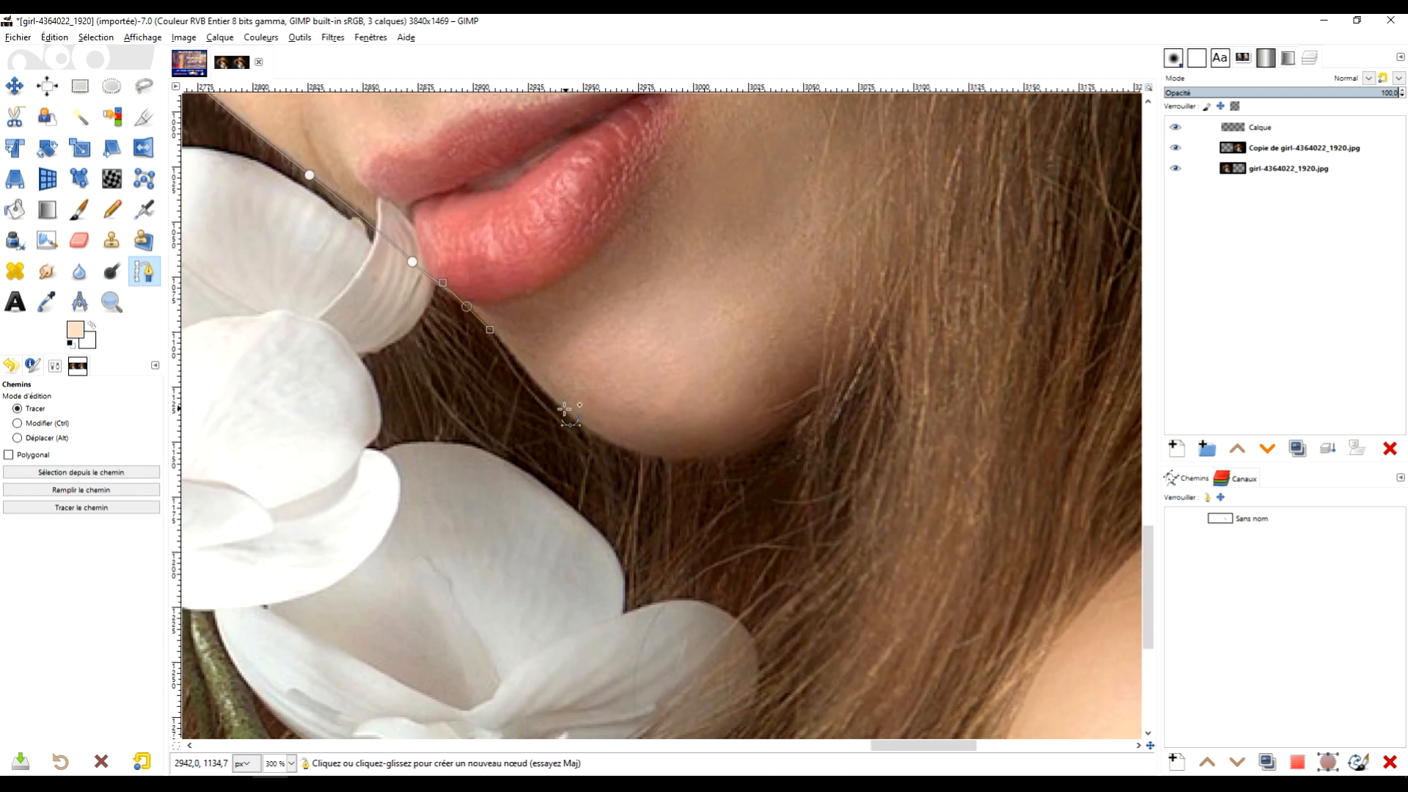
{"action": "mouse_move", "coordinate": [557, 409]}
{"action": "left_mouse_down"}
{"action": "mouse_move", "coordinate": [577, 428]}
{"action": "mouse_move", "coordinate": [561, 410]}
{"action": "left_mouse_up"}
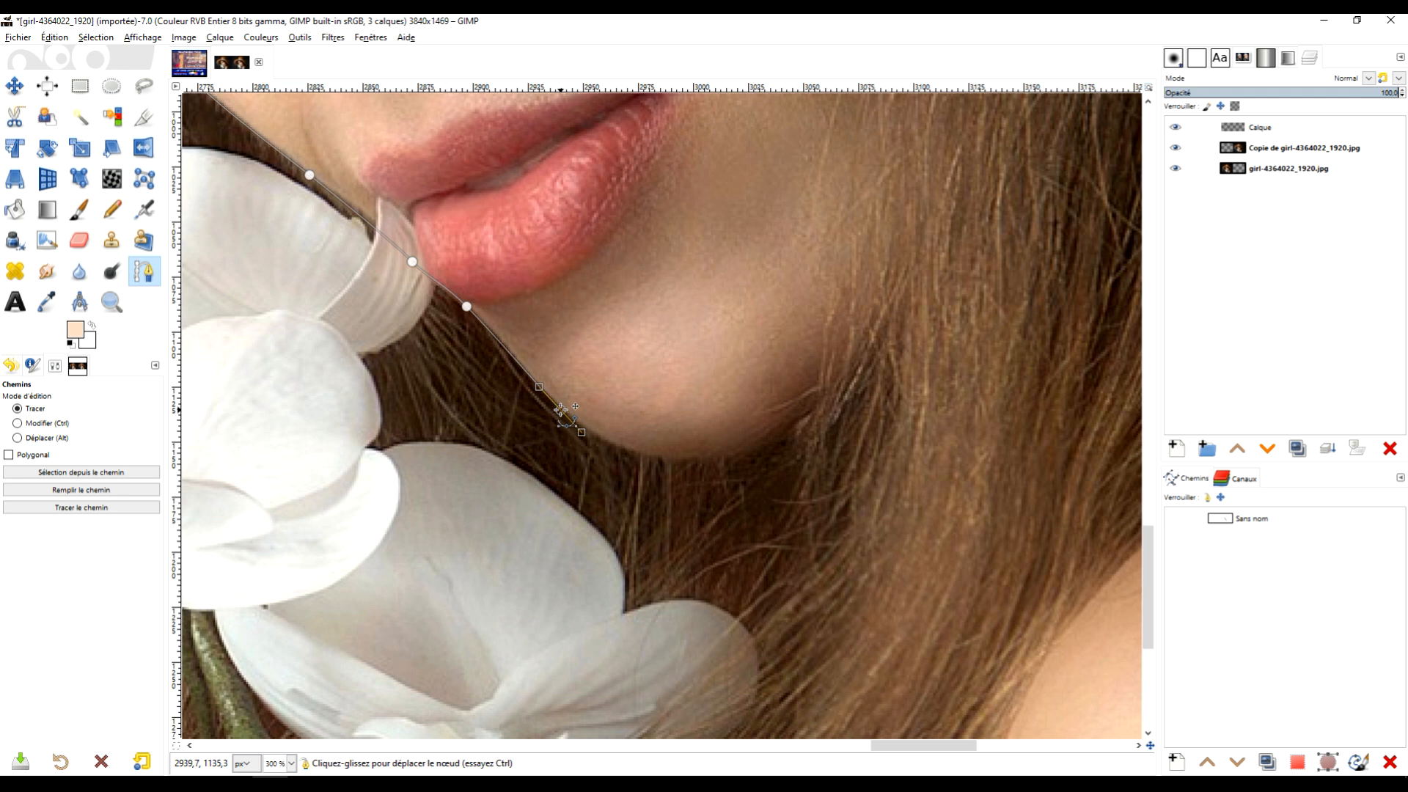
{"action": "left_click_drag", "start_coordinate": [647, 457], "coordinate": [690, 463]}
{"action": "left_click_drag", "start_coordinate": [793, 433], "coordinate": [826, 407]}
Trace the path up the right side of the face, along the jaw and cheek where the skin meets the hair.
{"action": "left_click_drag", "start_coordinate": [985, 273], "coordinate": [748, 478]}
{"action": "left_click_drag", "start_coordinate": [857, 366], "coordinate": [782, 387]}
{"action": "left_click_drag", "start_coordinate": [905, 261], "coordinate": [925, 449]}
{"action": "left_click_drag", "start_coordinate": [821, 405], "coordinate": [819, 340]}
{"action": "left_click_drag", "start_coordinate": [888, 218], "coordinate": [931, 503]}
{"action": "left_click_drag", "start_coordinate": [841, 463], "coordinate": [820, 395]}
{"action": "left_click_drag", "start_coordinate": [778, 348], "coordinate": [745, 326]}
Trace the path over the right eye and along the upper hairline back to just before the starting node.
{"action": "left_click_drag", "start_coordinate": [683, 273], "coordinate": [763, 390]}
{"action": "left_click_drag", "start_coordinate": [644, 303], "coordinate": [598, 251]}
{"action": "left_click_drag", "start_coordinate": [649, 183], "coordinate": [942, 466]}
{"action": "left_click_drag", "start_coordinate": [768, 397], "coordinate": [725, 338]}
{"action": "left_click_drag", "start_coordinate": [664, 291], "coordinate": [720, 366]}
{"action": "left_click_drag", "start_coordinate": [625, 364], "coordinate": [442, 423]}
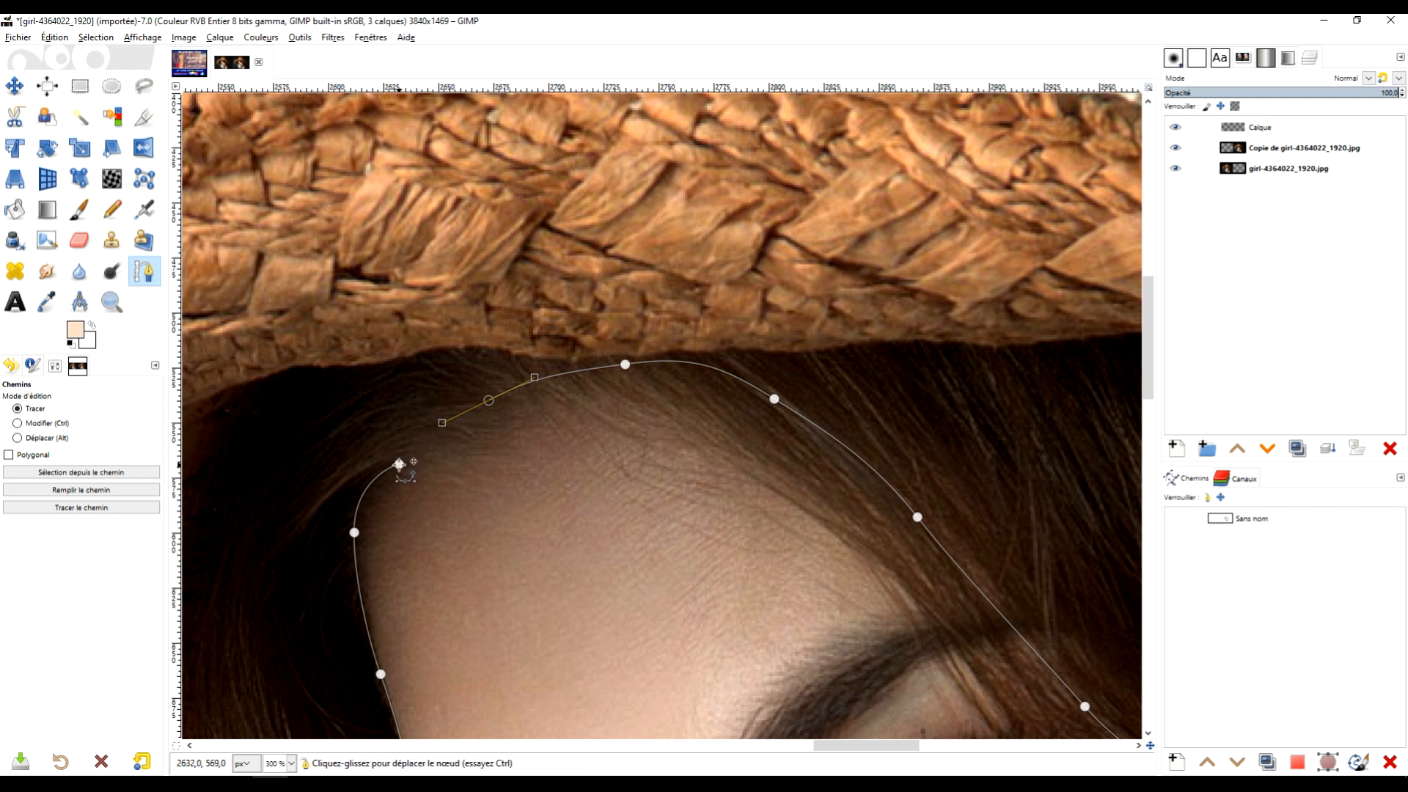
Close the face path on its first node and nudge that node slightly upward to smooth the curve.
{"action": "key", "text": "ctrl"}
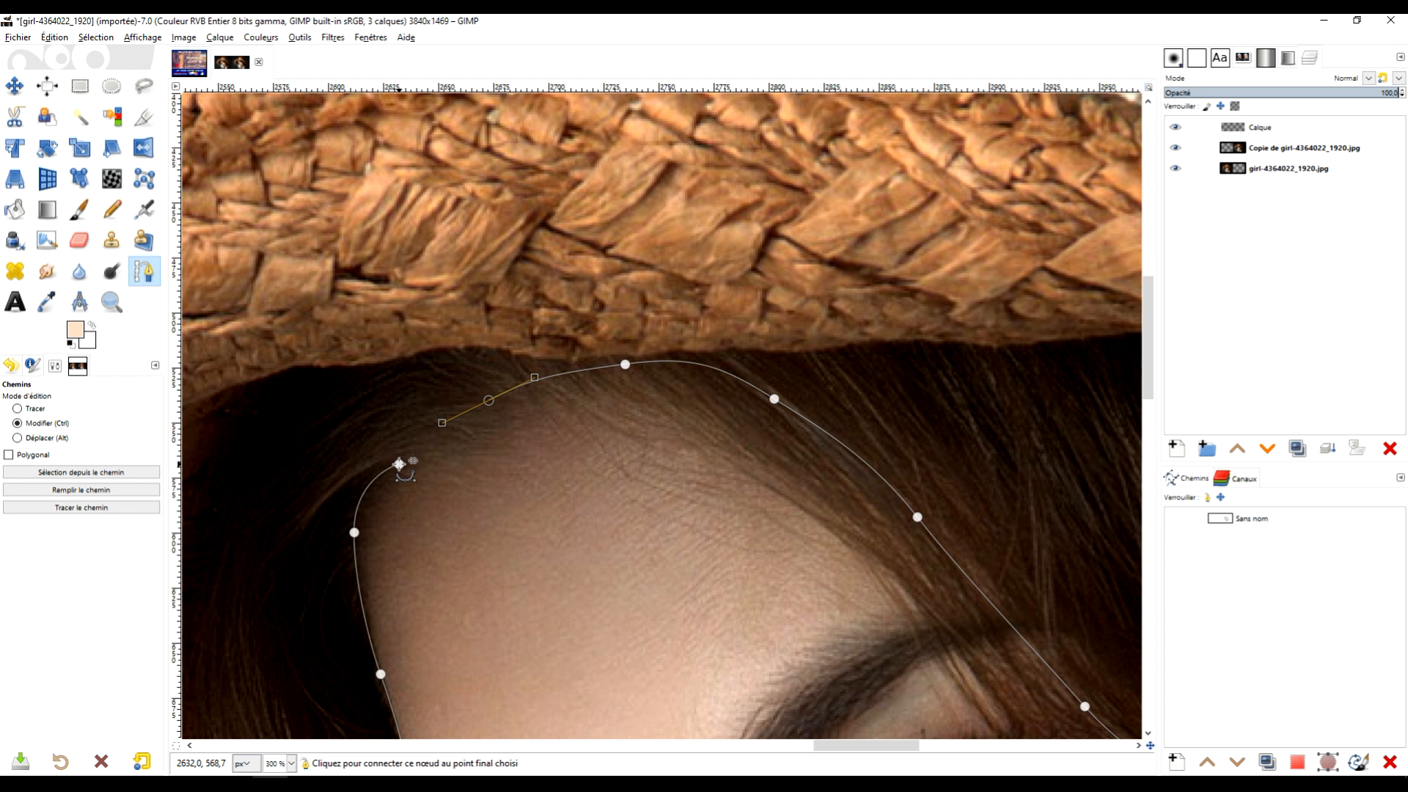
{"action": "left_click", "coordinate": [398, 464], "text": "ctrl"}
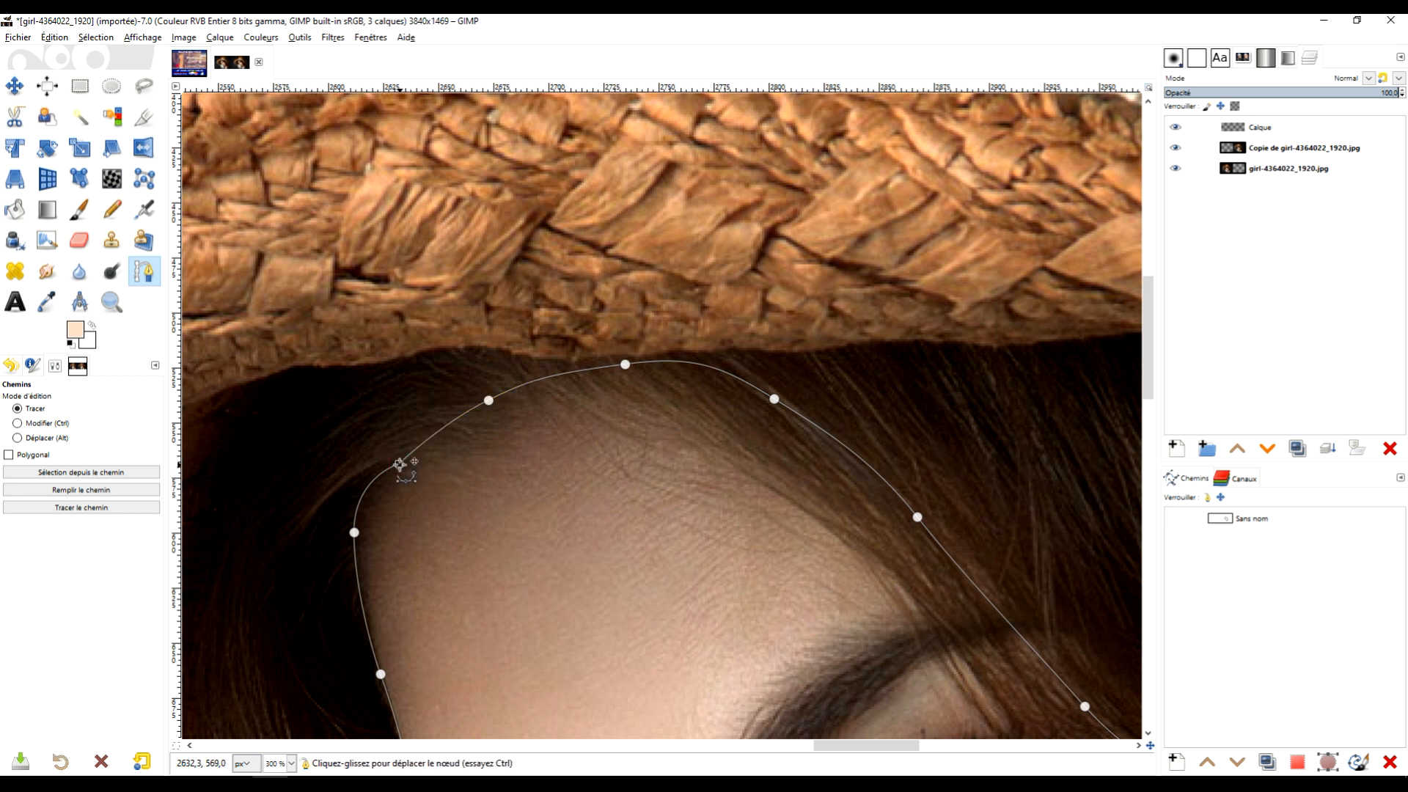
{"action": "left_click_drag", "start_coordinate": [398, 463], "coordinate": [396, 454]}
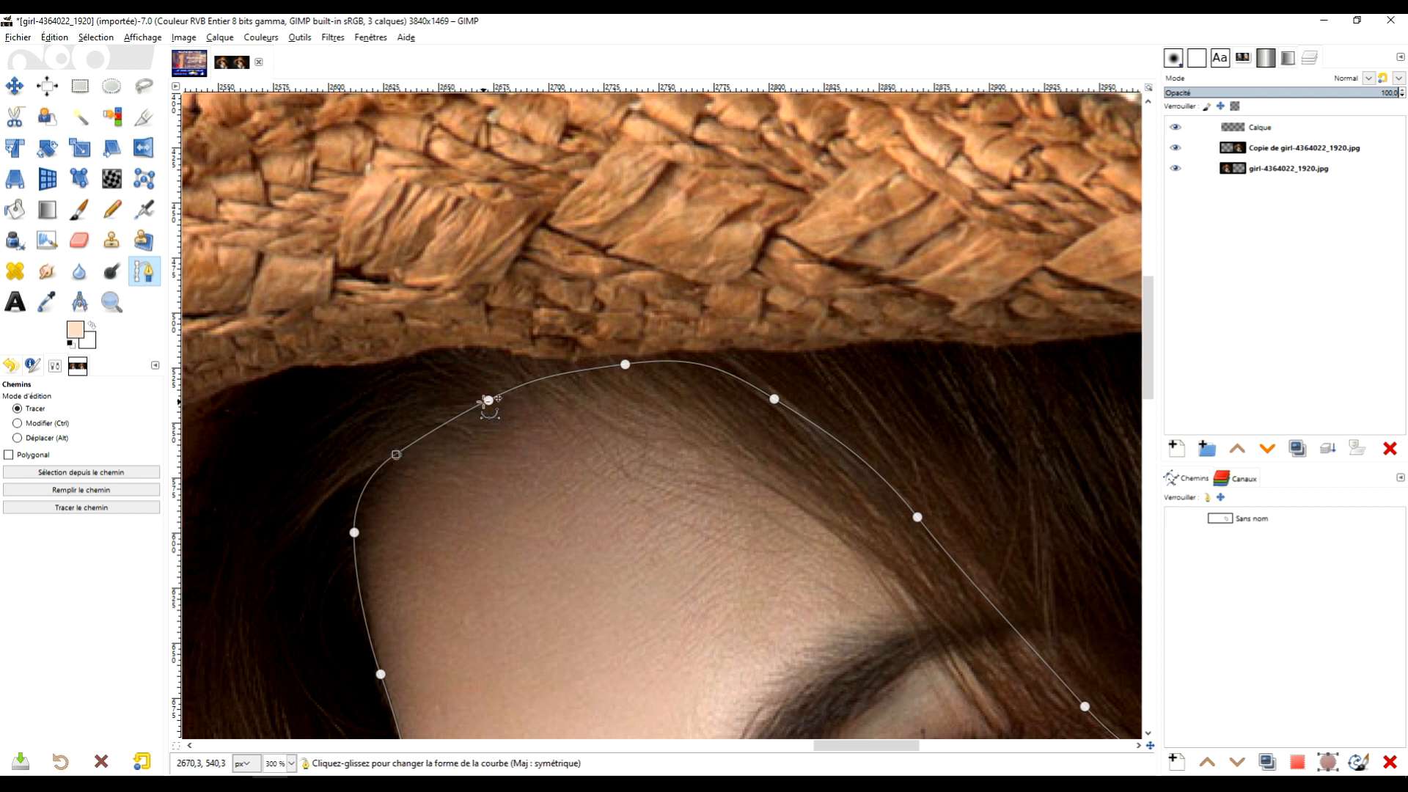
Rename the finished face path to "contour visage".
{"action": "scroll", "coordinate": [557, 487], "scroll_direction": "down", "scroll_amount": 2, "text": "ctrl"}
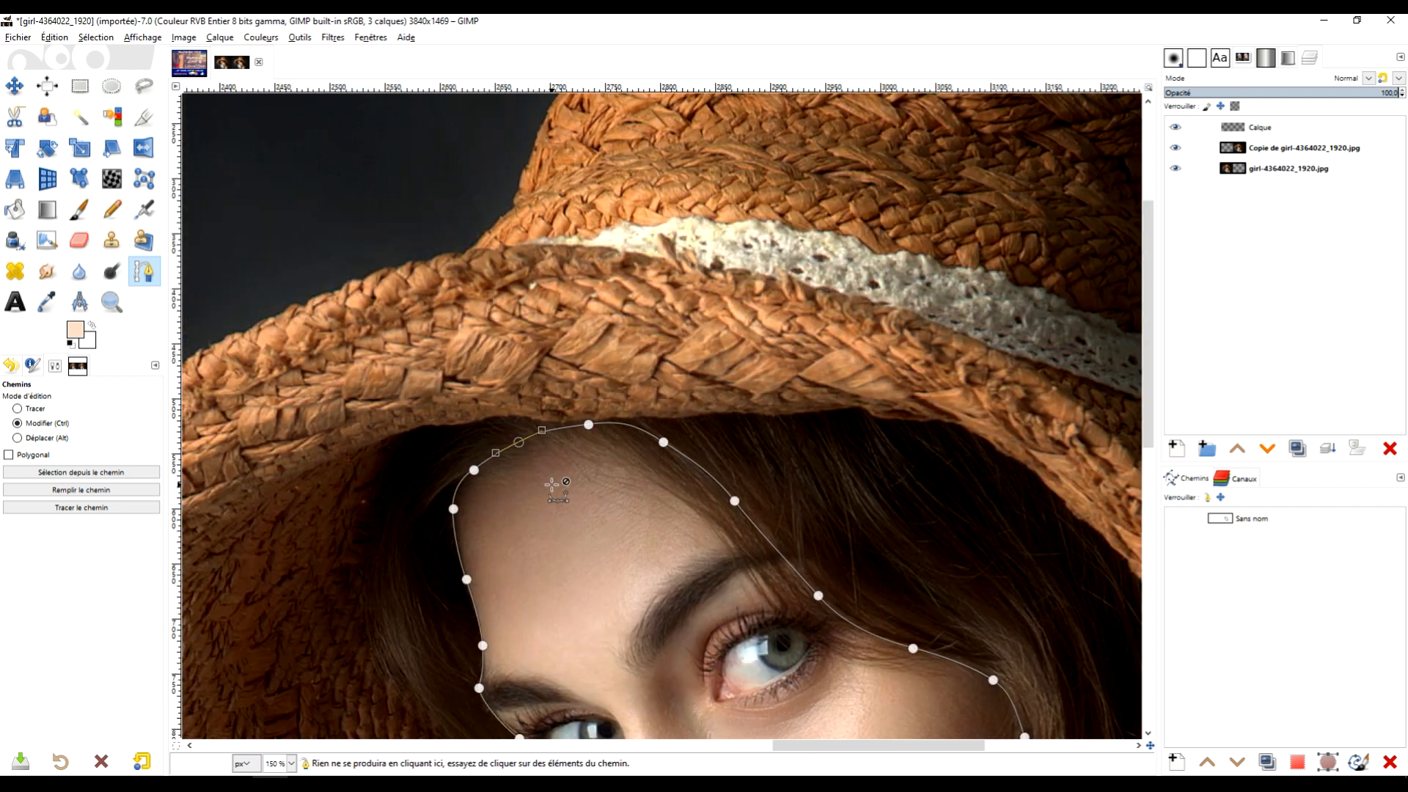
{"action": "scroll", "coordinate": [557, 488], "scroll_direction": "down", "scroll_amount": 5}
{"action": "double_click", "coordinate": [1261, 517]}
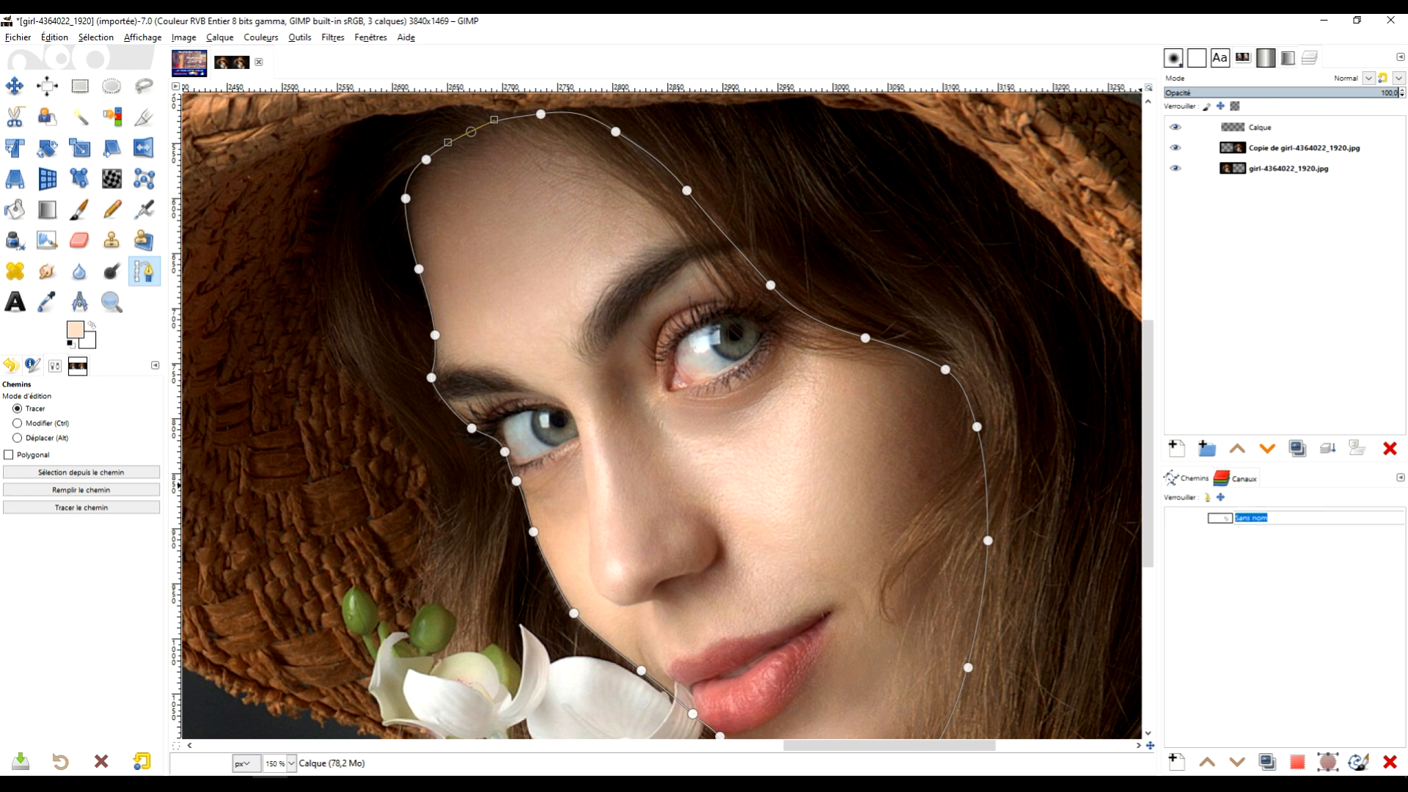
{"action": "type", "text": "on"}
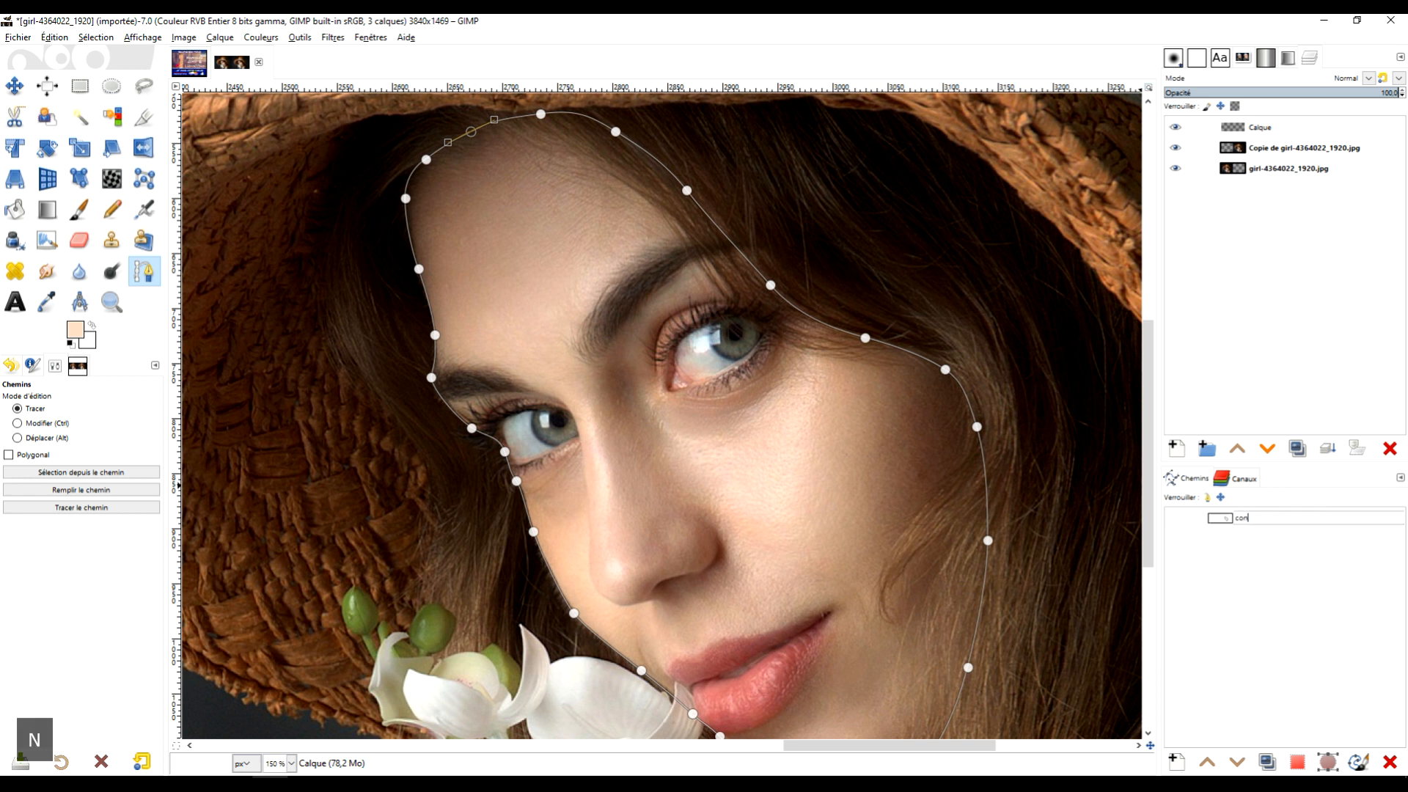
{"action": "type", "text": "ontour visage"}
{"action": "key", "text": "Return"}
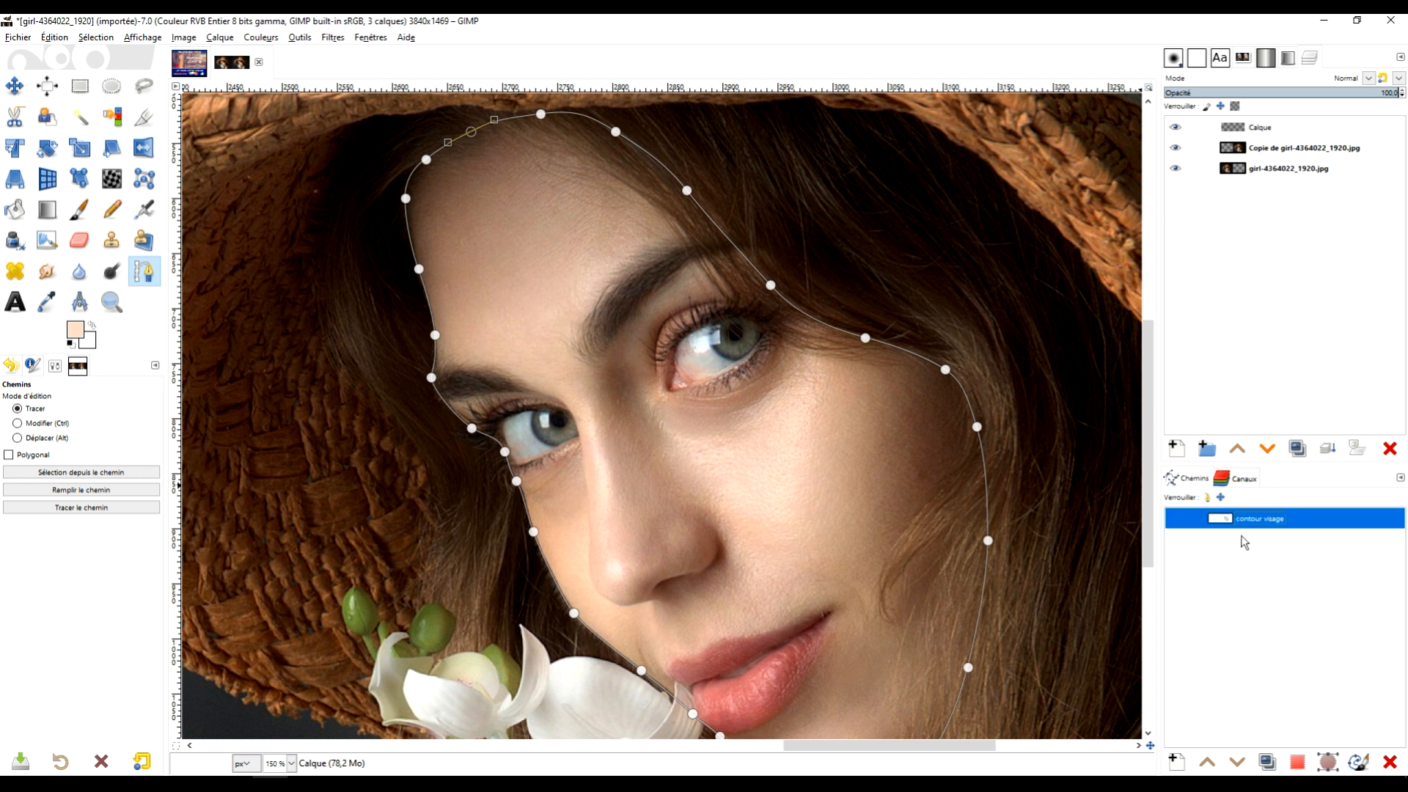
Create a new path named "cheveux" and make it the active path.
{"action": "left_click_drag", "start_coordinate": [877, 238], "coordinate": [821, 345]}
{"action": "left_click_drag", "start_coordinate": [446, 405], "coordinate": [690, 538]}
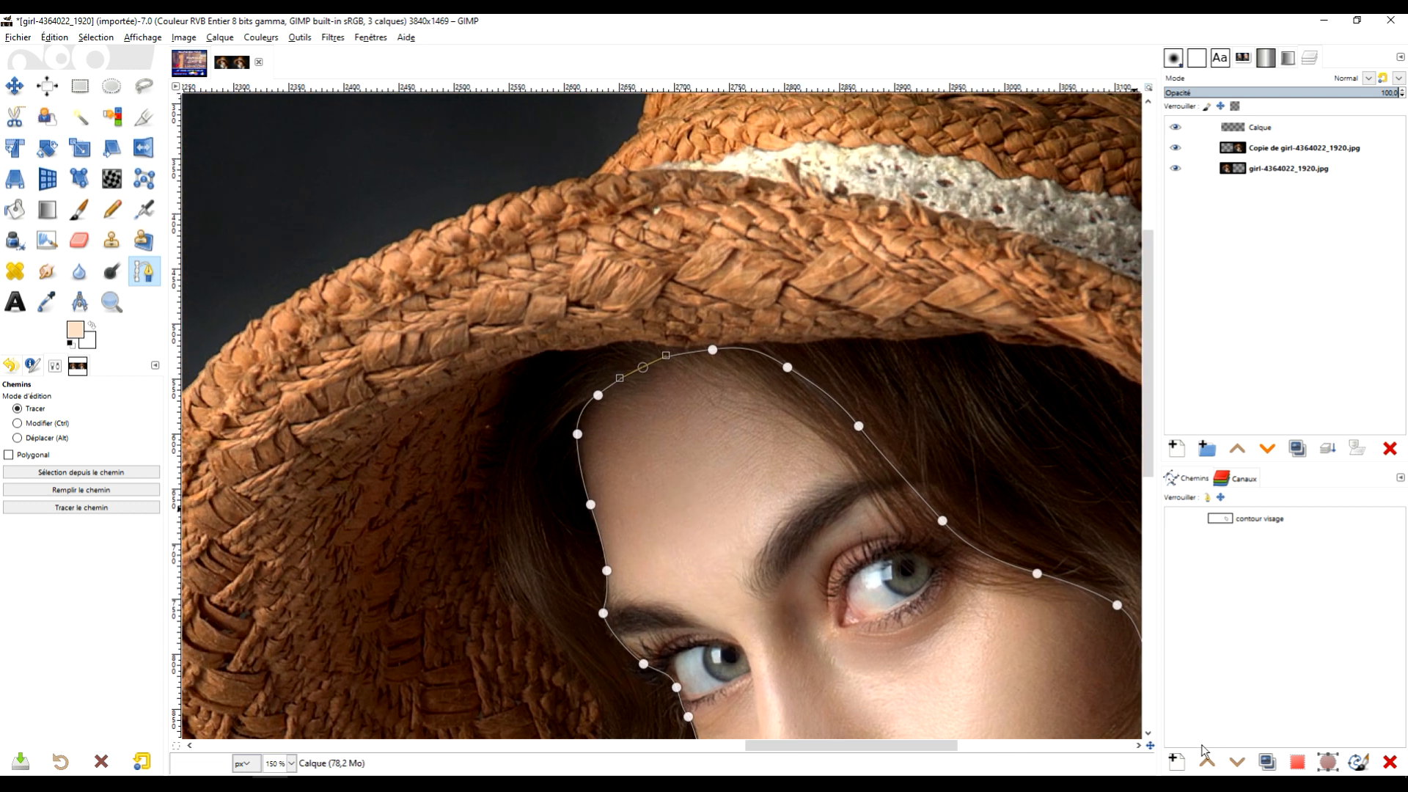
{"action": "left_click", "coordinate": [1178, 760]}
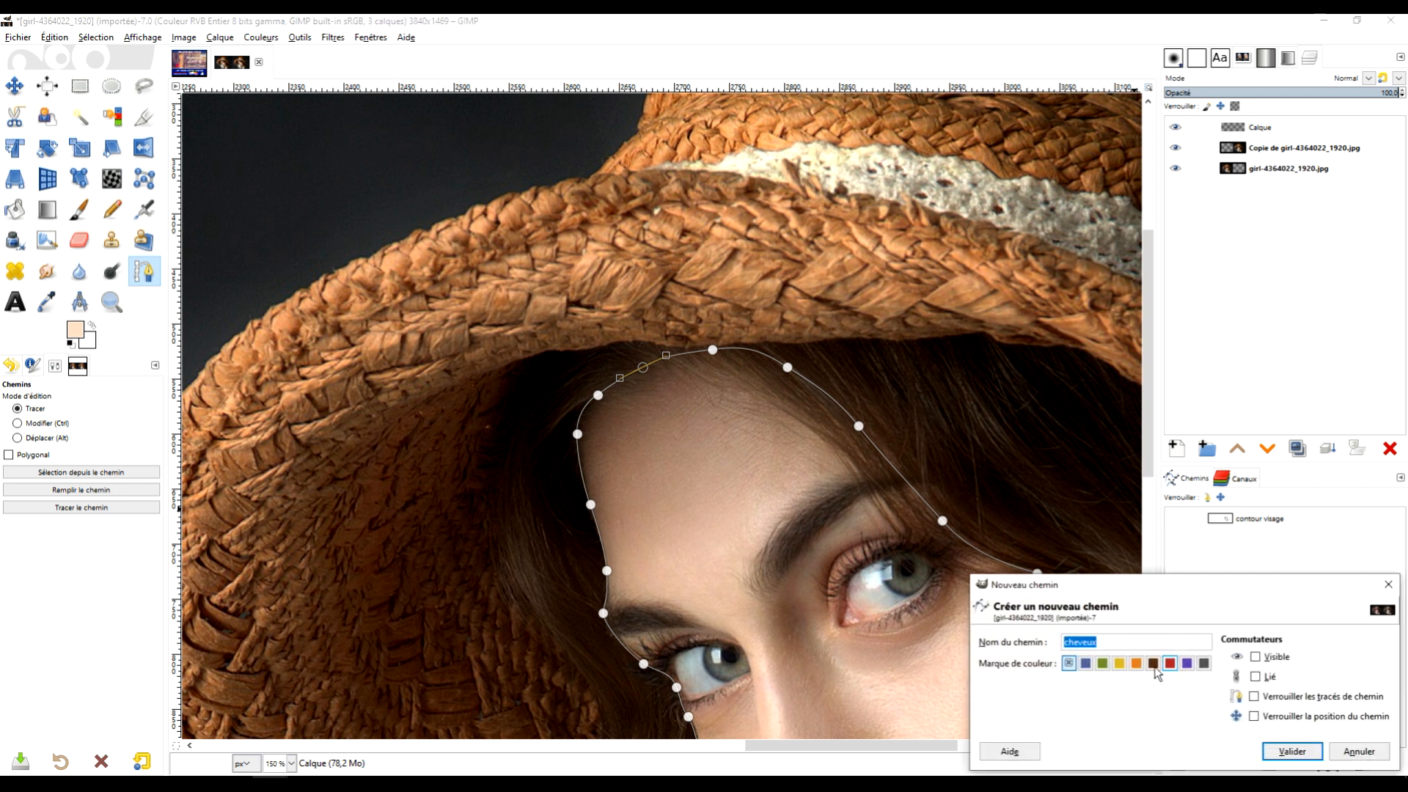
{"action": "left_click", "coordinate": [1292, 751]}
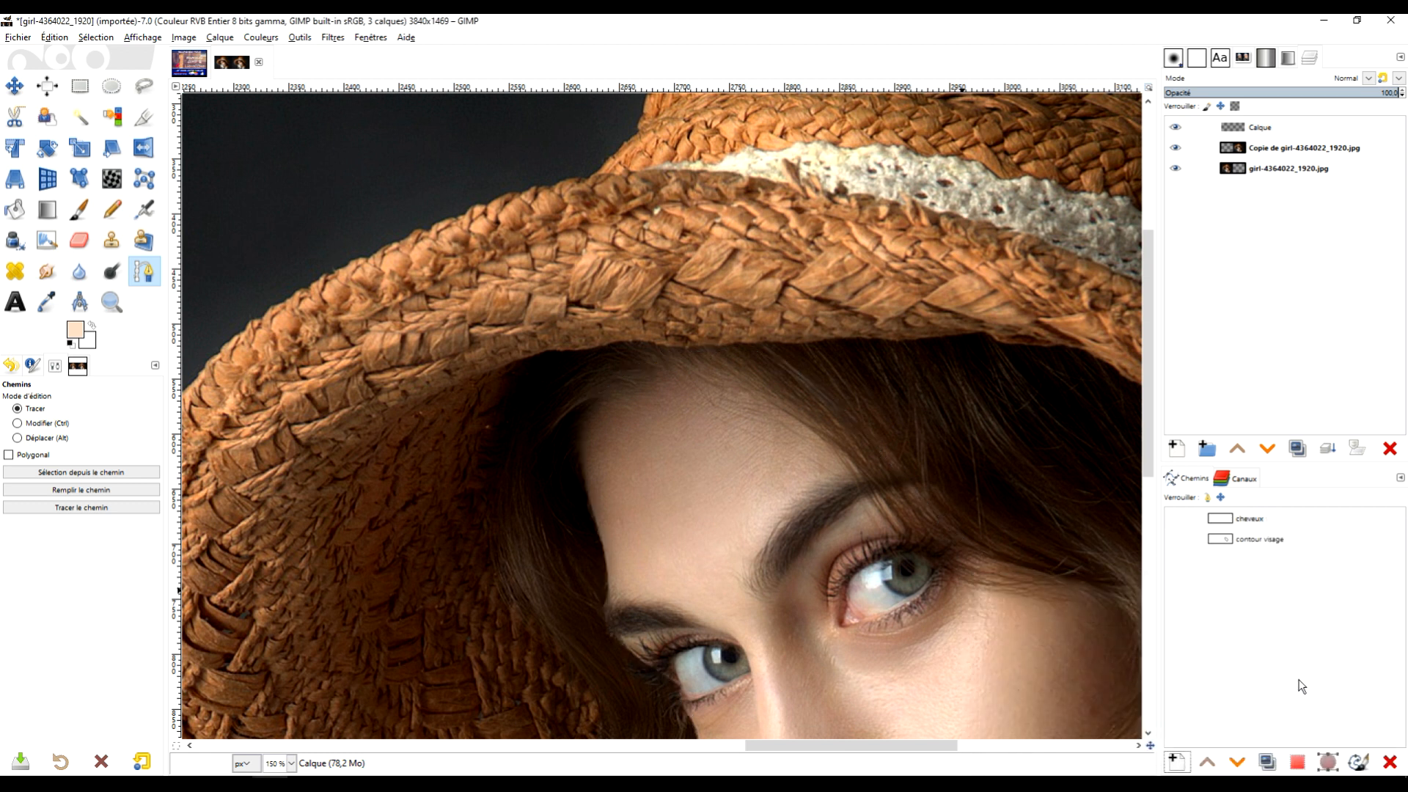
{"action": "left_click", "coordinate": [1225, 523]}
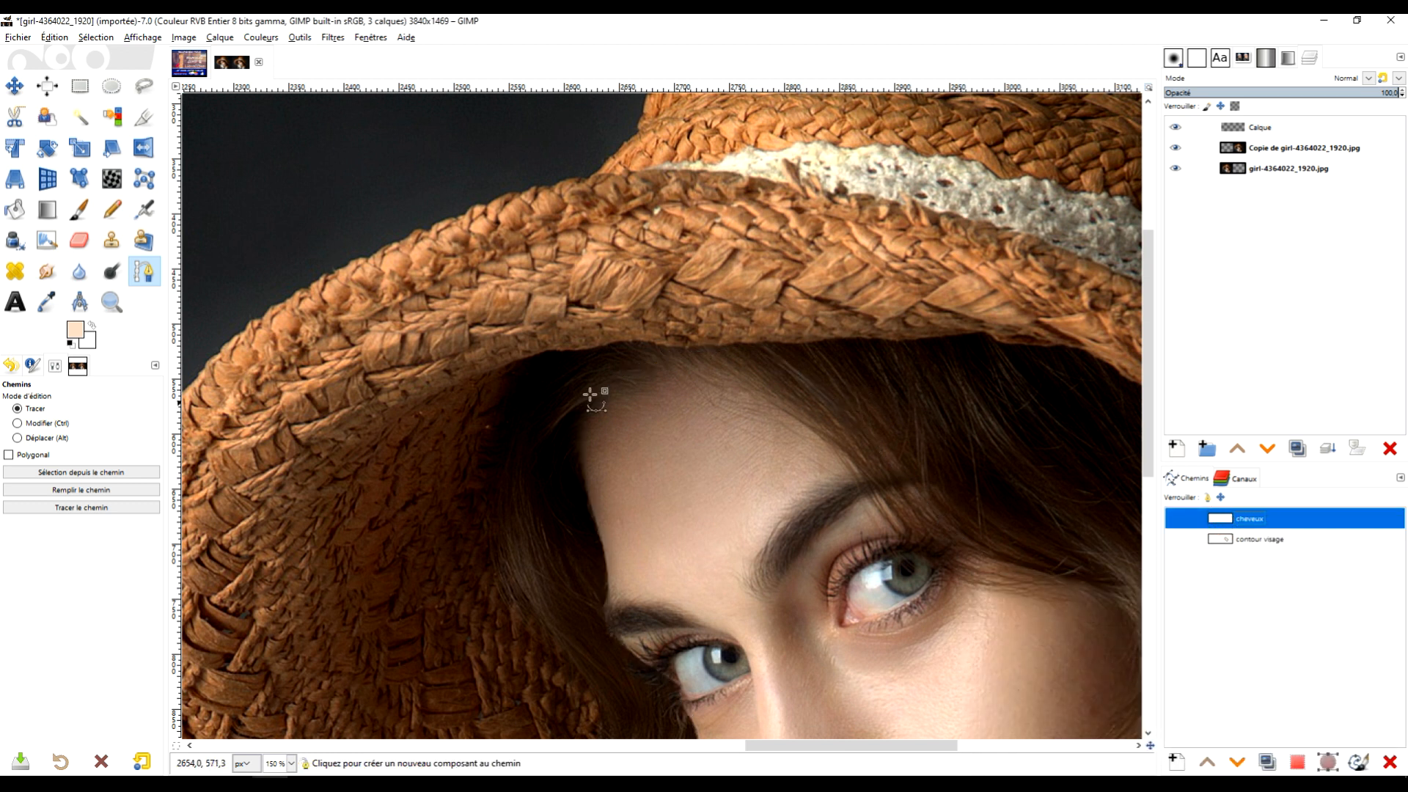
Start the hair path under the hat brim above the forehead and trace the outer hair edge down to eye level.
{"action": "left_click_drag", "start_coordinate": [542, 377], "coordinate": [549, 347]}
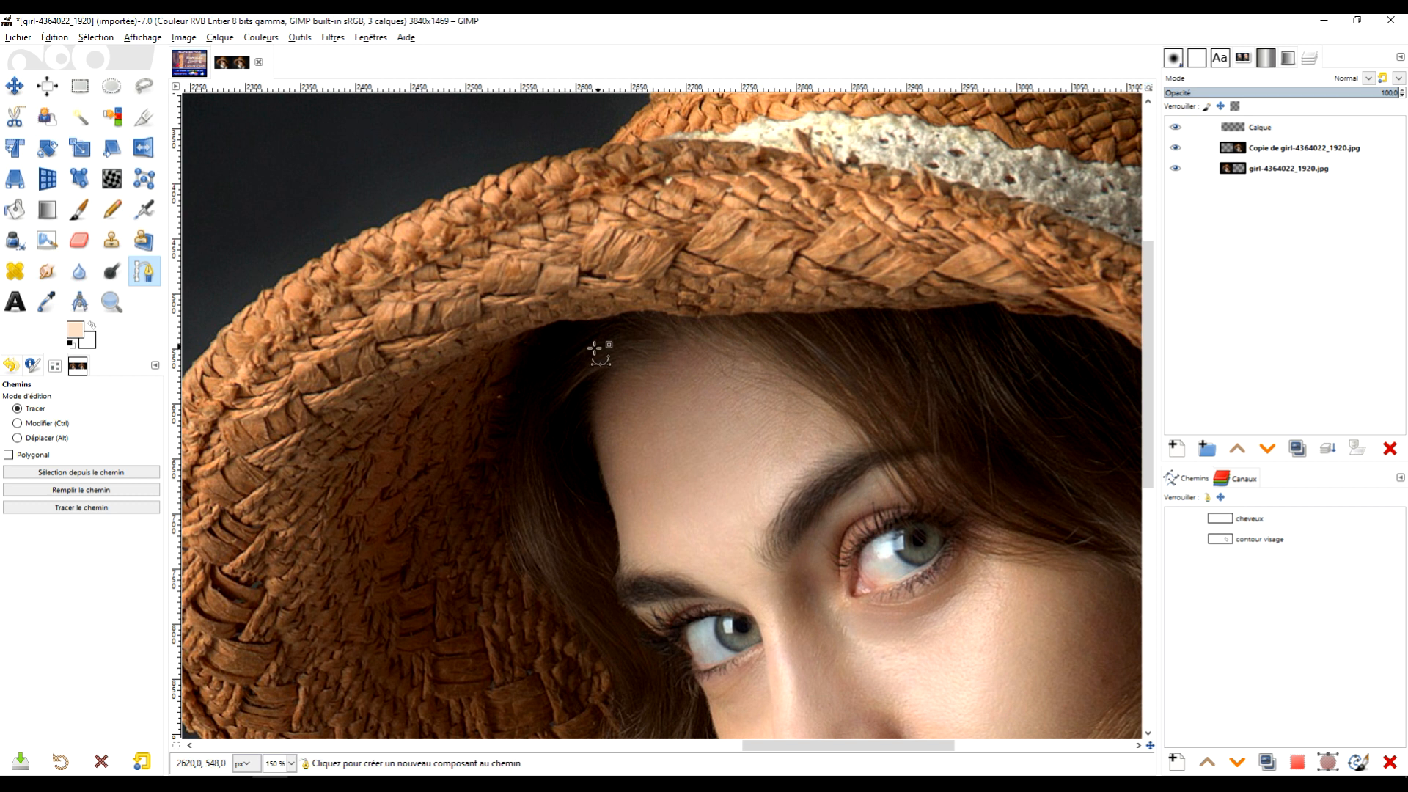
{"action": "scroll", "coordinate": [574, 346], "scroll_direction": "up", "scroll_amount": 3}
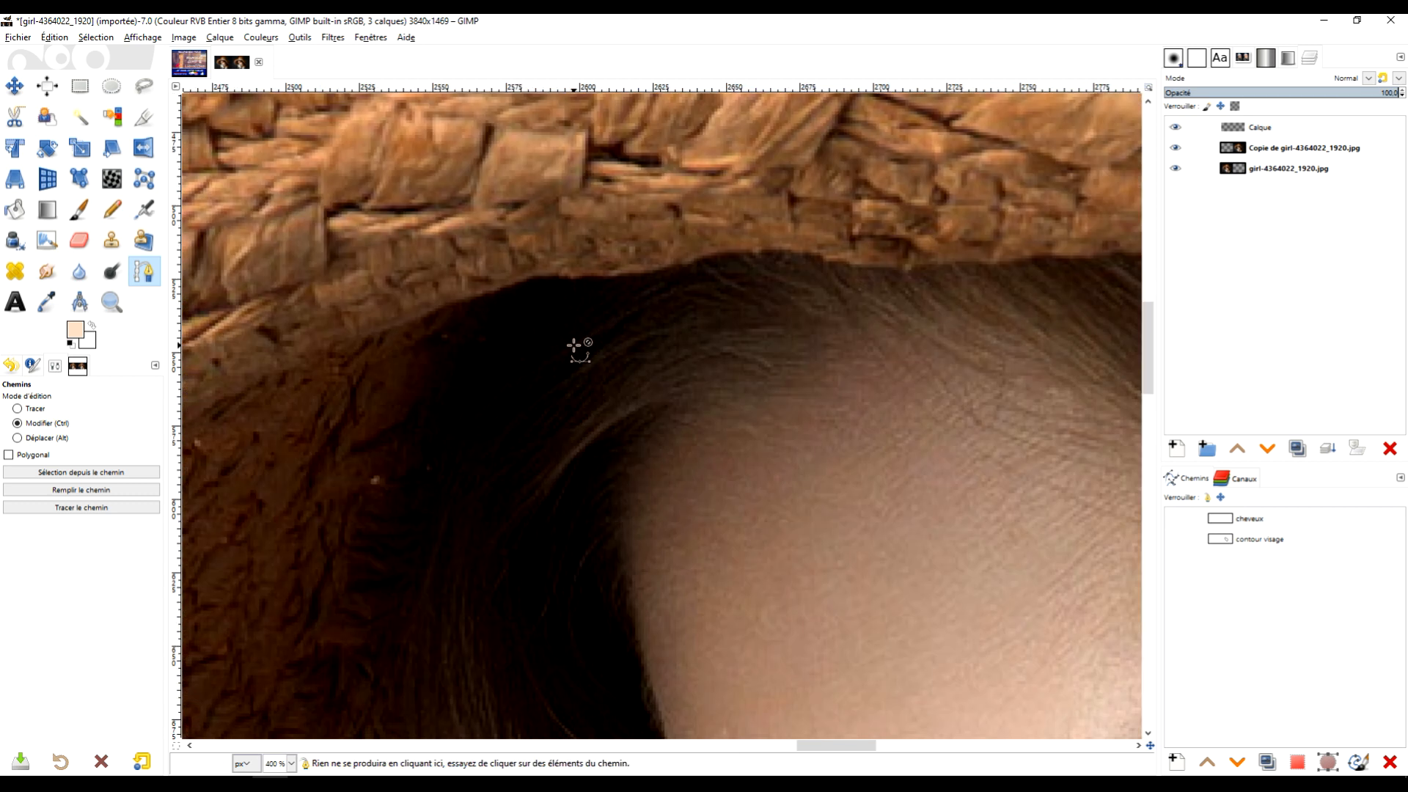
{"action": "left_click", "coordinate": [534, 283]}
{"action": "left_click_drag", "start_coordinate": [451, 444], "coordinate": [407, 569]}
{"action": "scroll", "coordinate": [614, 546], "scroll_direction": "down", "scroll_amount": 5}
{"action": "scroll", "coordinate": [618, 283], "scroll_direction": "down", "scroll_amount": 5}
{"action": "left_click_drag", "start_coordinate": [491, 481], "coordinate": [565, 540]}
{"action": "scroll", "coordinate": [741, 566], "scroll_direction": "down", "scroll_amount": 5}
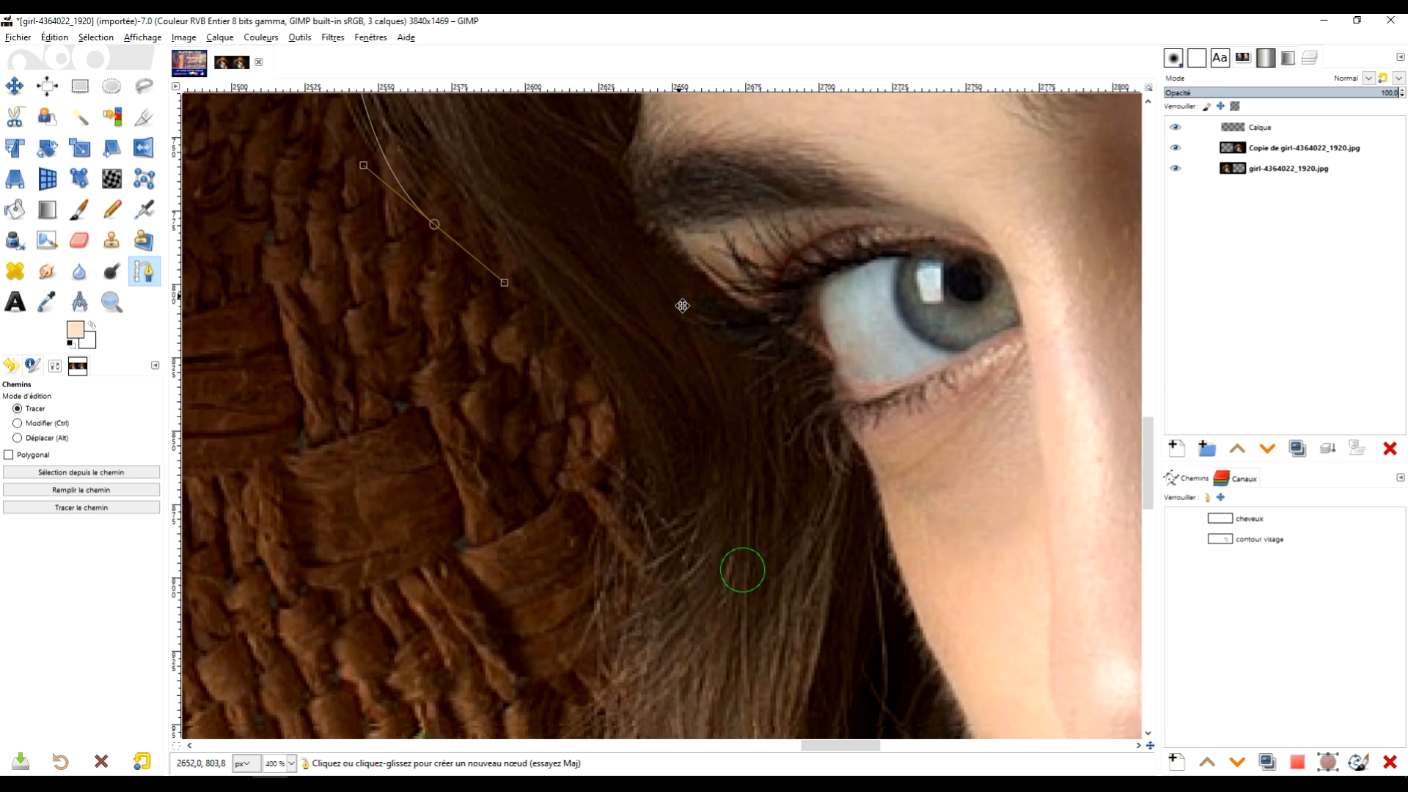
Continue the hair path down the outer edge of the hair, past the eye and over the white flowers.
{"action": "left_click_drag", "start_coordinate": [611, 418], "coordinate": [627, 488]}
{"action": "scroll", "coordinate": [638, 366], "scroll_direction": "down", "scroll_amount": 7}
{"action": "left_click_drag", "start_coordinate": [627, 235], "coordinate": [604, 306]}
{"action": "scroll", "coordinate": [628, 322], "scroll_direction": "down", "scroll_amount": 7}
{"action": "scroll", "coordinate": [627, 322], "scroll_direction": "left", "scroll_amount": 2}
{"action": "left_click_drag", "start_coordinate": [718, 281], "coordinate": [715, 347]}
{"action": "left_click_drag", "start_coordinate": [667, 314], "coordinate": [654, 439]}
Extend the hair path below the flowers along the outer strands to a corner node on the image's lower border.
{"action": "scroll", "coordinate": [842, 411], "scroll_direction": "down", "scroll_amount": 5}
{"action": "left_click_drag", "start_coordinate": [618, 325], "coordinate": [593, 489]}
{"action": "scroll", "coordinate": [767, 462], "scroll_direction": "down", "scroll_amount": 5}
{"action": "scroll", "coordinate": [767, 462], "scroll_direction": "left", "scroll_amount": 1}
{"action": "left_click_drag", "start_coordinate": [621, 337], "coordinate": [588, 489]}
{"action": "scroll", "coordinate": [716, 497], "scroll_direction": "down", "scroll_amount": 3}
{"action": "scroll", "coordinate": [717, 496], "scroll_direction": "left", "scroll_amount": 1}
{"action": "left_click_drag", "start_coordinate": [546, 425], "coordinate": [538, 454]}
{"action": "left_click", "coordinate": [545, 455]}
Run the hair path along the lower image border to where the hair meets the arm, and begin tracing upward.
{"action": "left_click_drag", "start_coordinate": [945, 380], "coordinate": [687, 392]}
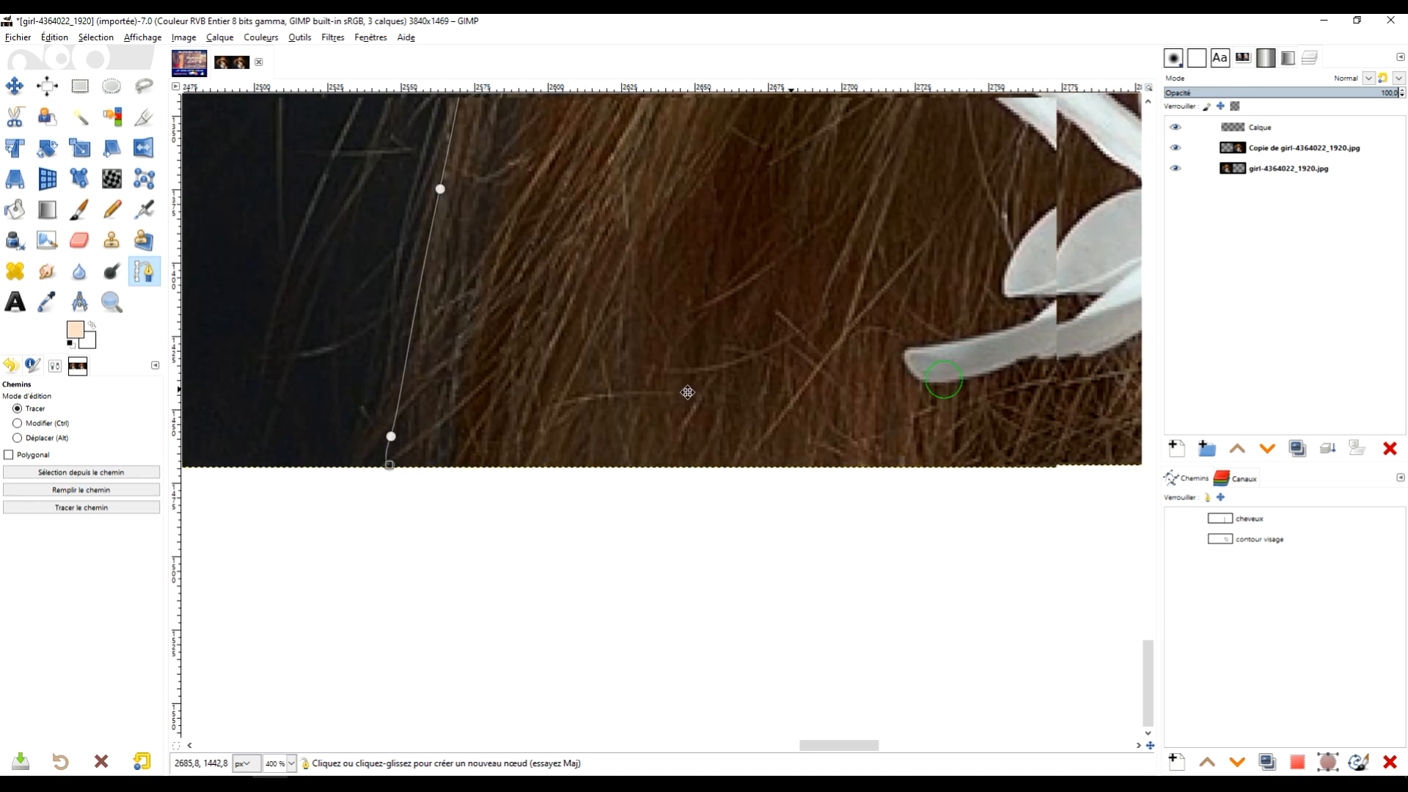
{"action": "scroll", "coordinate": [687, 393], "scroll_direction": "right", "scroll_amount": 8}
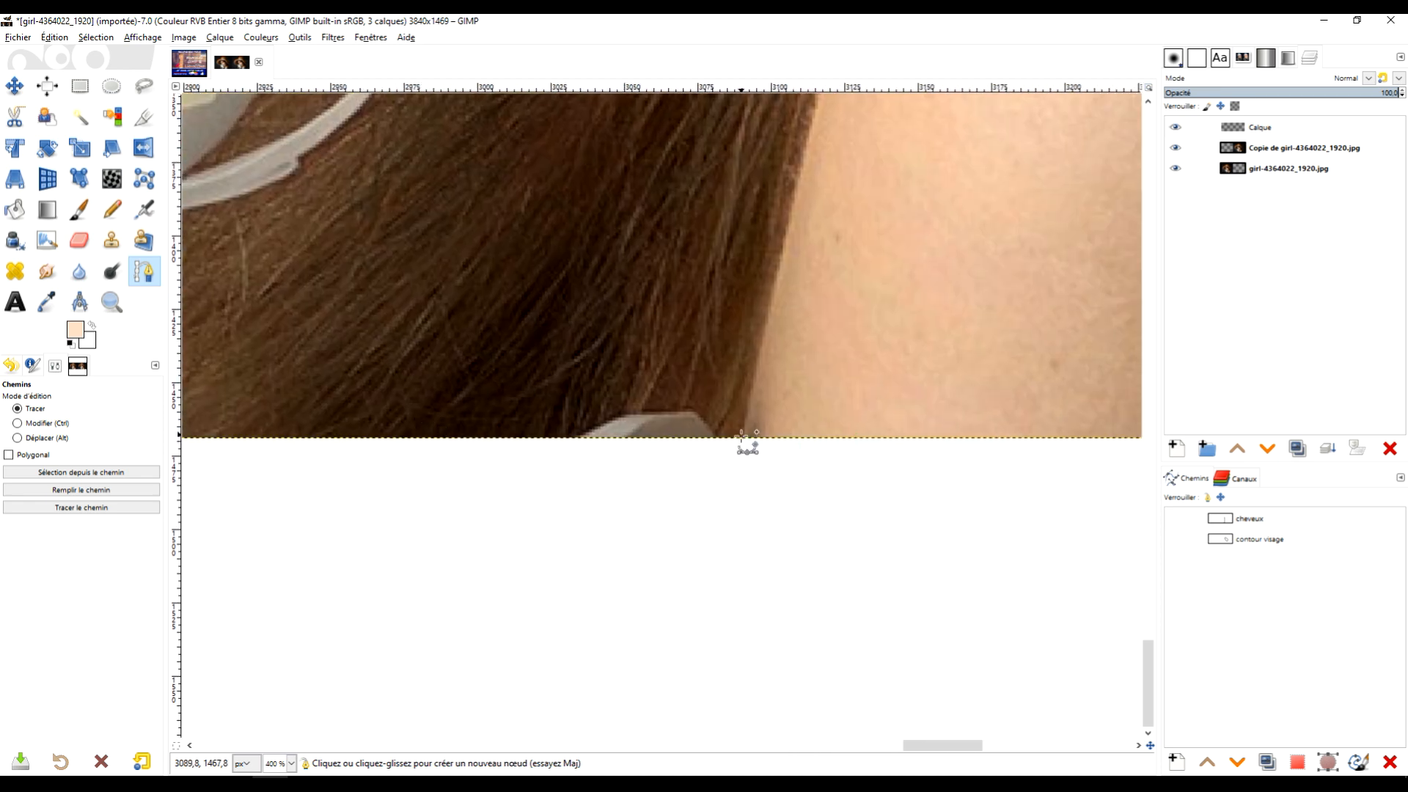
{"action": "left_click", "coordinate": [741, 438]}
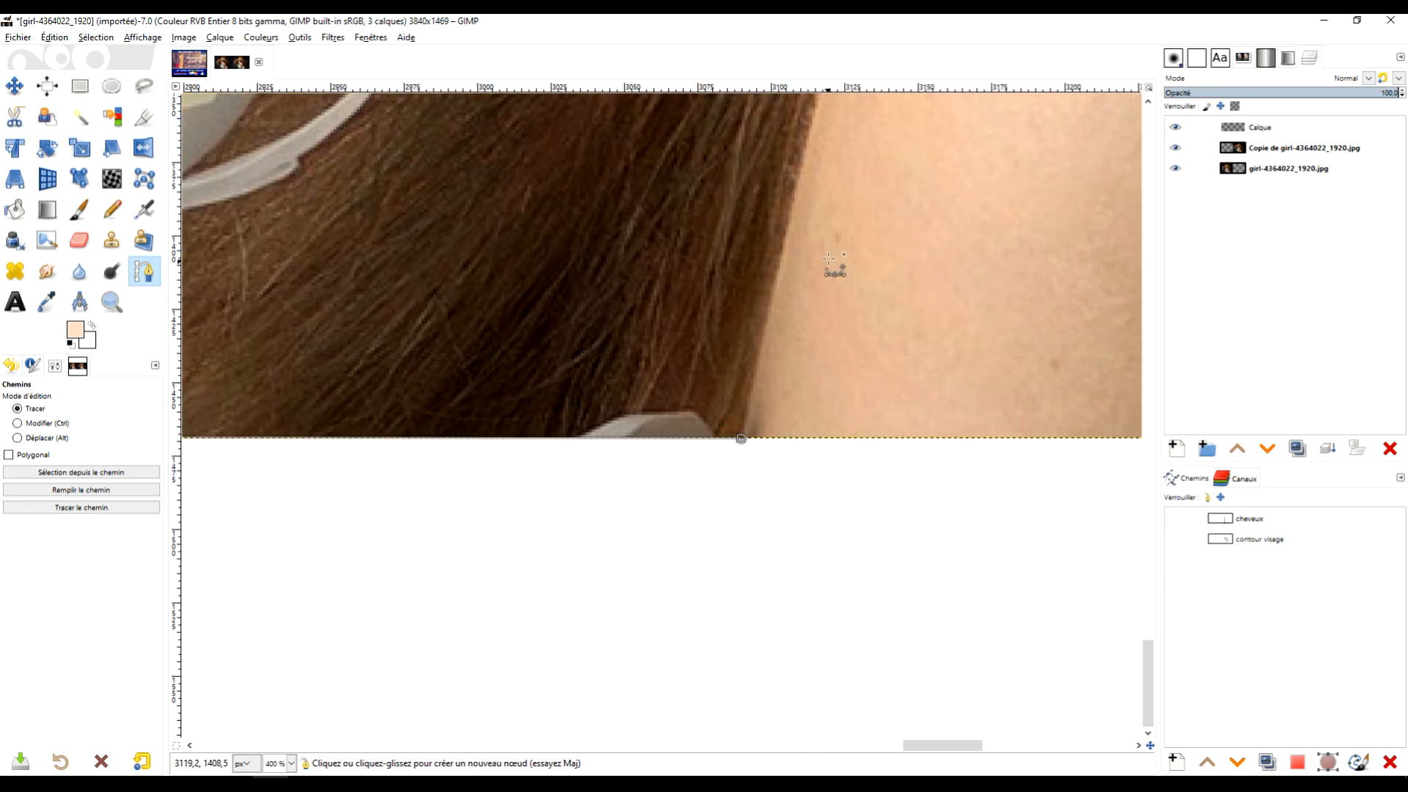
{"action": "scroll", "coordinate": [828, 352], "scroll_direction": "up", "scroll_amount": 5}
{"action": "left_click_drag", "start_coordinate": [783, 371], "coordinate": [802, 301]}
Trace the hair path up the curved boundary between the hair and the bare shoulder, as far as the strap.
{"action": "scroll", "coordinate": [894, 329], "scroll_direction": "up", "scroll_amount": 1}
{"action": "scroll", "coordinate": [894, 329], "scroll_direction": "up", "scroll_amount": 7}
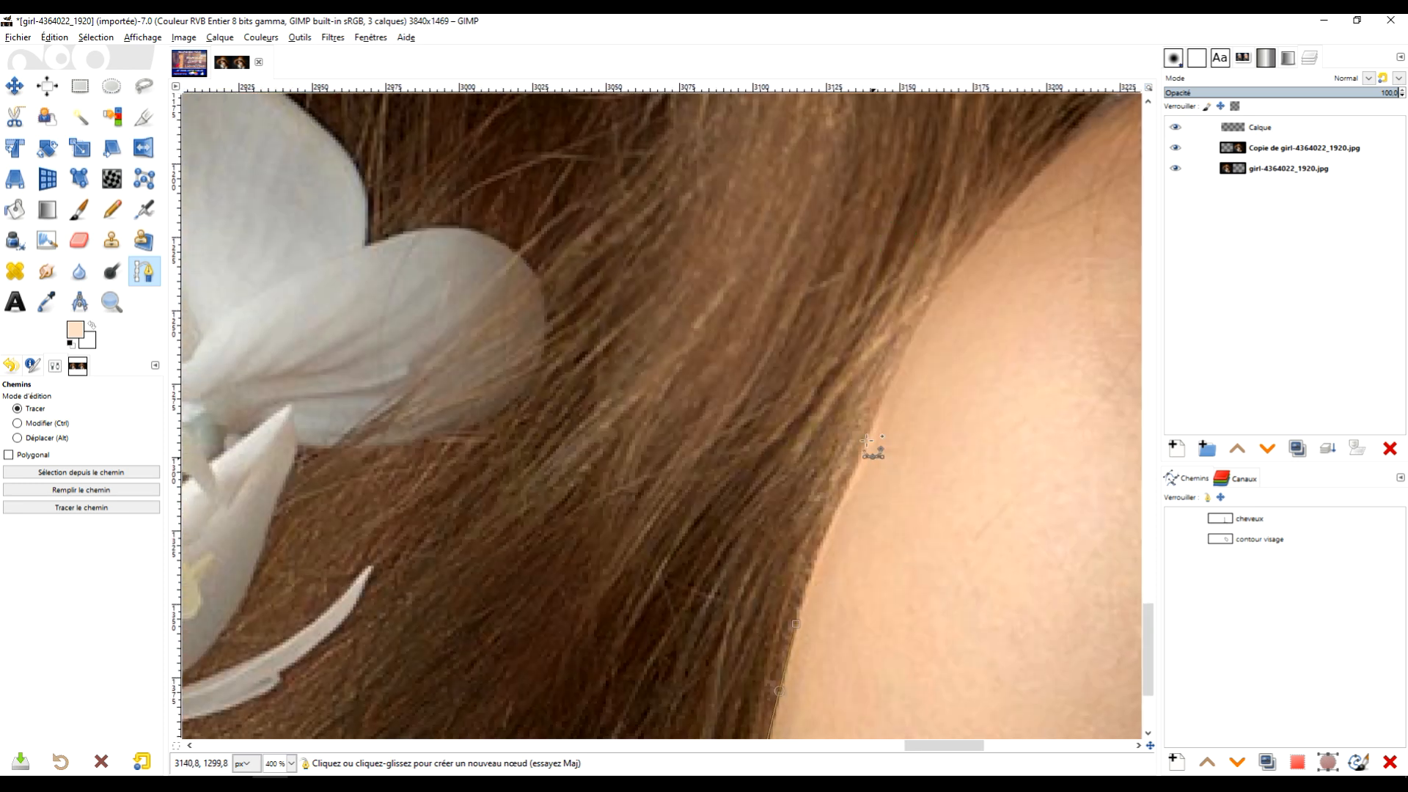
{"action": "left_click_drag", "start_coordinate": [877, 415], "coordinate": [892, 379]}
{"action": "scroll", "coordinate": [934, 428], "scroll_direction": "up", "scroll_amount": 1}
{"action": "scroll", "coordinate": [934, 428], "scroll_direction": "up", "scroll_amount": 5}
{"action": "scroll", "coordinate": [934, 429], "scroll_direction": "right", "scroll_amount": 4}
{"action": "left_click_drag", "start_coordinate": [793, 506], "coordinate": [847, 438]}
{"action": "scroll", "coordinate": [879, 476], "scroll_direction": "up", "scroll_amount": 5}
{"action": "scroll", "coordinate": [813, 540], "scroll_direction": "right", "scroll_amount": 4}
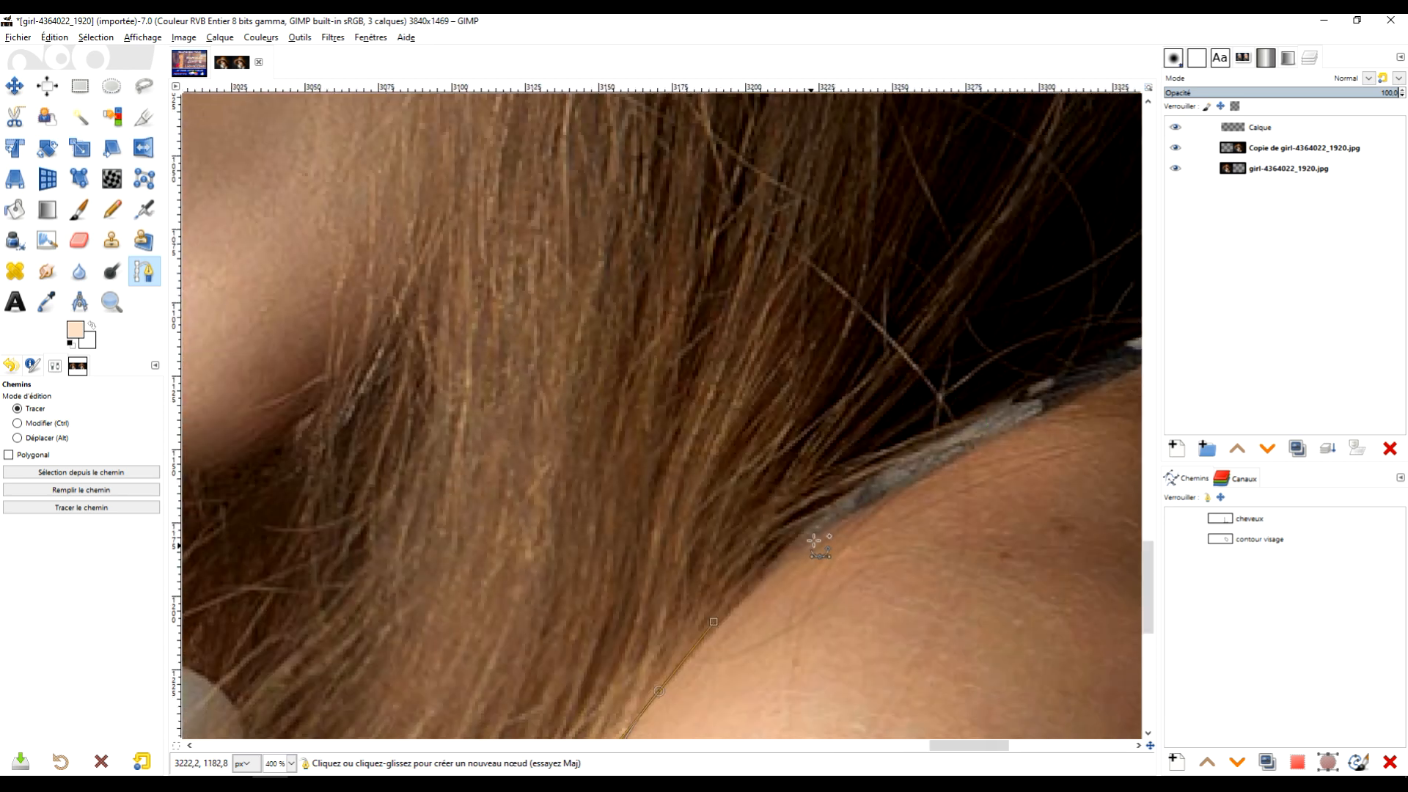
{"action": "left_click", "coordinate": [821, 510]}
Continue the hair path along the upper edge of the shoulder strap toward the dark hair behind the shoulder.
{"action": "scroll", "coordinate": [806, 528], "scroll_direction": "up", "scroll_amount": 5}
{"action": "scroll", "coordinate": [806, 528], "scroll_direction": "right", "scroll_amount": 5}
{"action": "left_click_drag", "start_coordinate": [749, 580], "coordinate": [795, 553]}
{"action": "scroll", "coordinate": [810, 606], "scroll_direction": "up", "scroll_amount": 5}
{"action": "scroll", "coordinate": [810, 606], "scroll_direction": "right", "scroll_amount": 6}
{"action": "left_click_drag", "start_coordinate": [692, 647], "coordinate": [750, 623]}
{"action": "left_click_drag", "start_coordinate": [839, 578], "coordinate": [888, 556]}
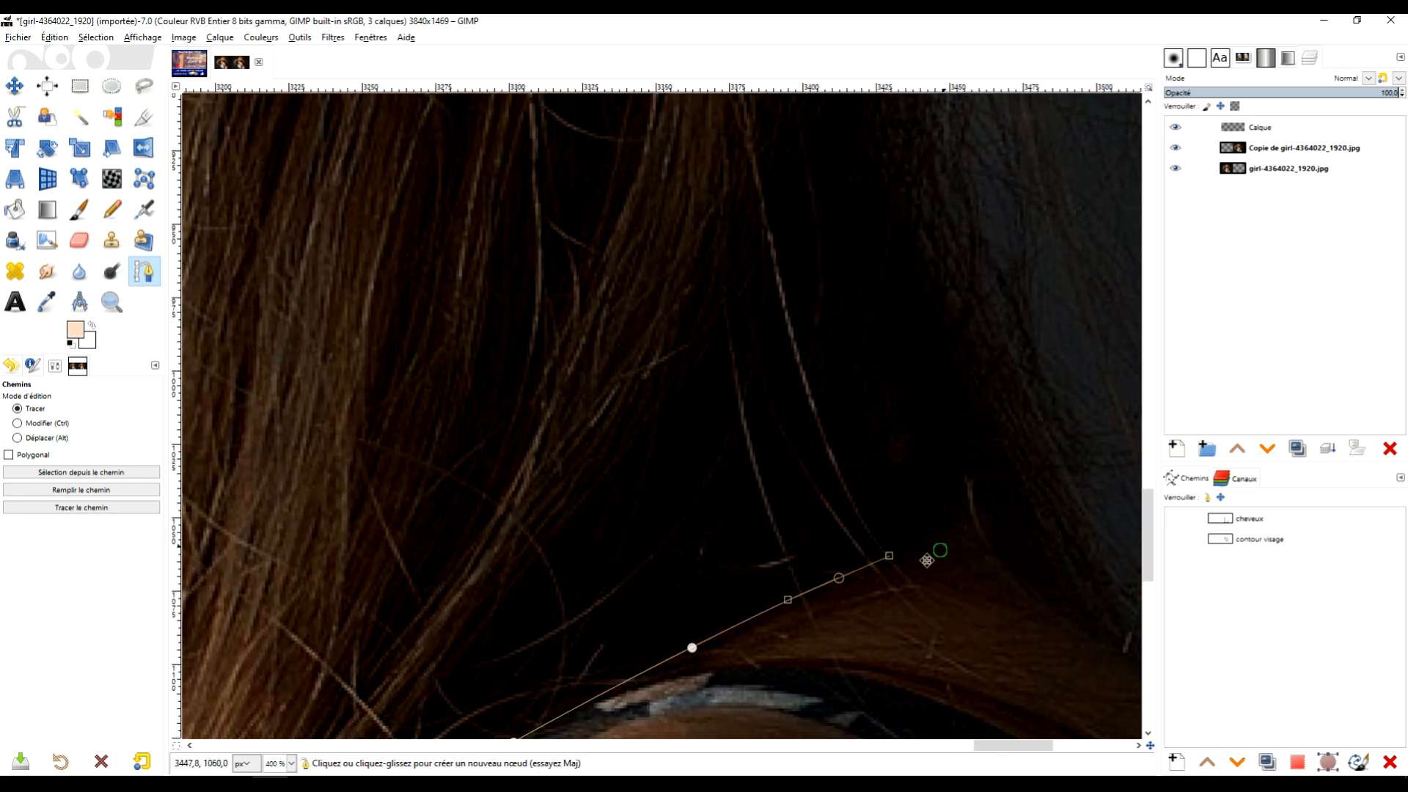
Place path nodes over the crest of the back shoulder and down to the outer tip of the hair.
{"action": "scroll", "coordinate": [807, 564], "scroll_direction": "up", "scroll_amount": 1}
{"action": "scroll", "coordinate": [807, 564], "scroll_direction": "right", "scroll_amount": 6}
{"action": "left_click", "coordinate": [741, 570]}
{"action": "left_click_drag", "start_coordinate": [801, 623], "coordinate": [923, 687]}
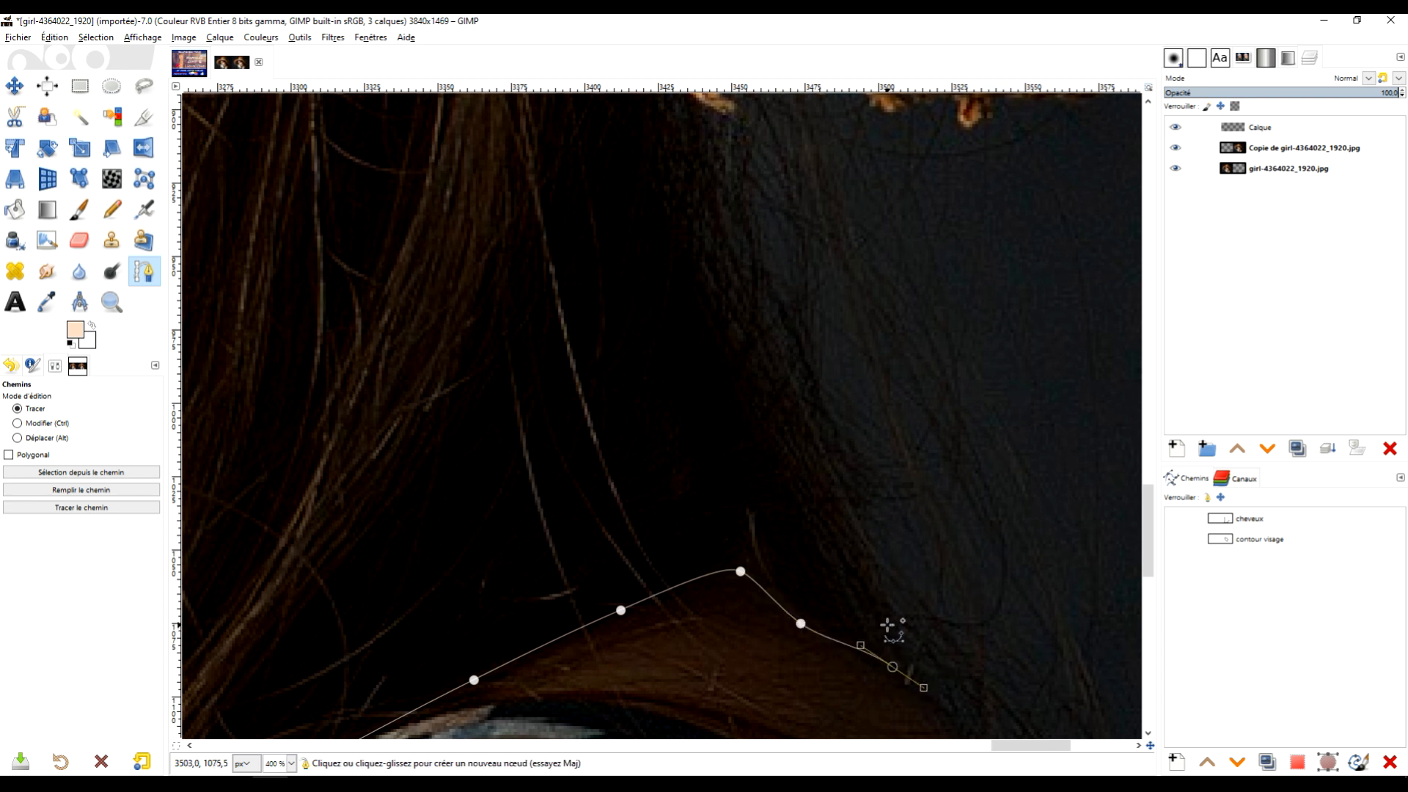
Trace the hair path from its outer tip up to the frayed hat brim and along the brim's first section.
{"action": "scroll", "coordinate": [904, 526], "scroll_direction": "up", "scroll_amount": 3}
{"action": "left_click_drag", "start_coordinate": [662, 369], "coordinate": [888, 524]}
{"action": "left_click_drag", "start_coordinate": [834, 473], "coordinate": [817, 453]}
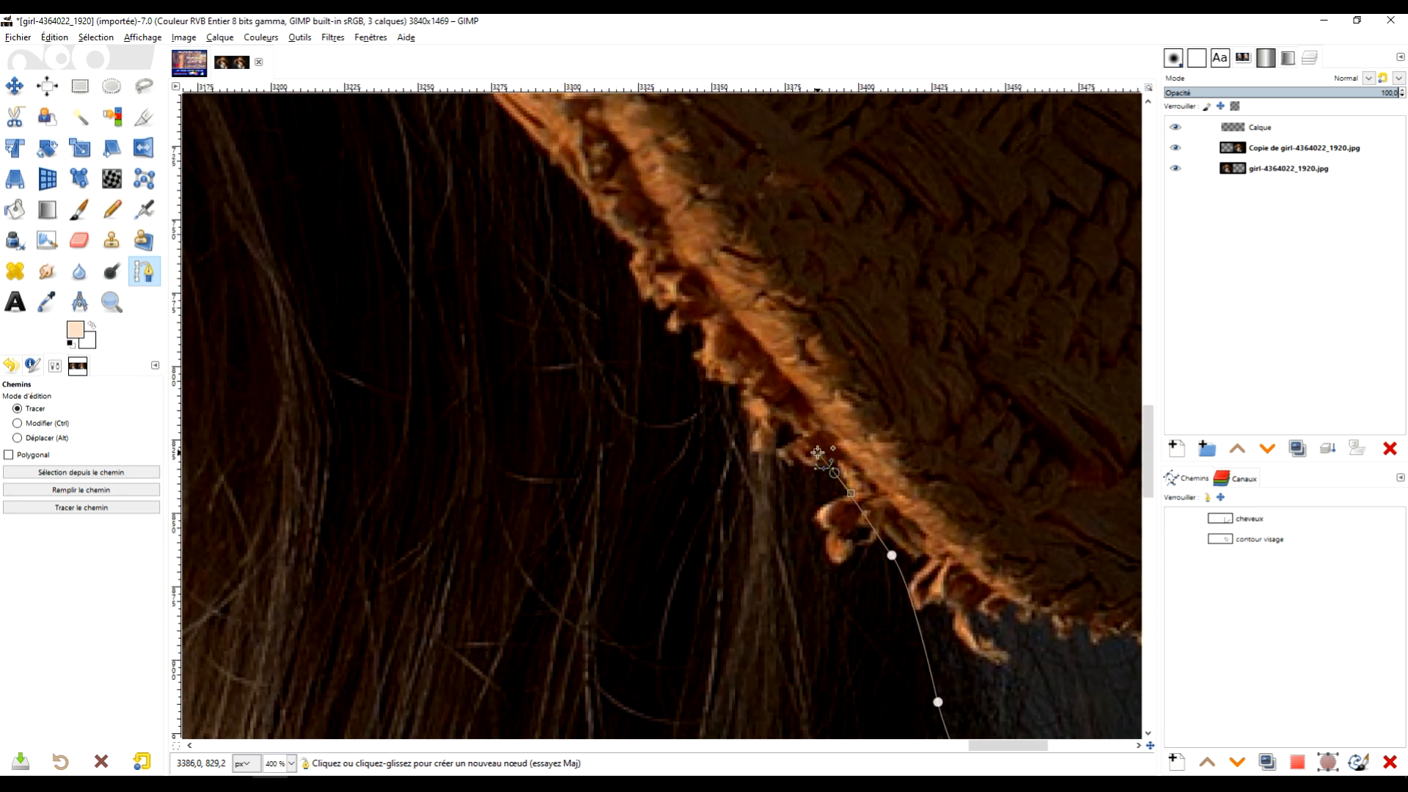
{"action": "left_click_drag", "start_coordinate": [816, 355], "coordinate": [970, 489]}
{"action": "left_click_drag", "start_coordinate": [899, 525], "coordinate": [964, 462]}
{"action": "left_click_drag", "start_coordinate": [985, 398], "coordinate": [967, 380]}
Continue the hair path diagonally up the inner edge of the straw brim where it meets the dark hair.
{"action": "left_click_drag", "start_coordinate": [977, 303], "coordinate": [754, 763]}
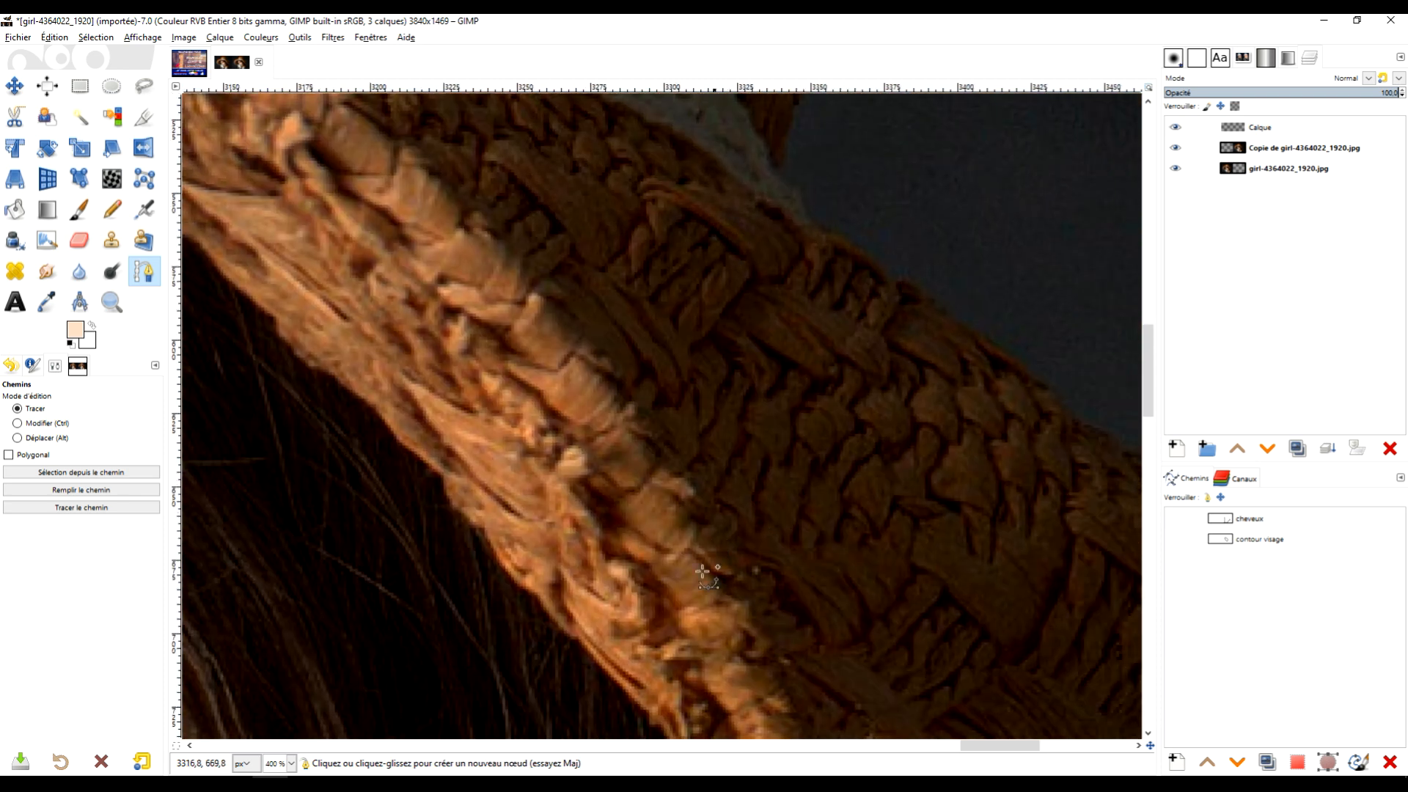
{"action": "left_click_drag", "start_coordinate": [703, 572], "coordinate": [737, 312]}
{"action": "left_click_drag", "start_coordinate": [708, 494], "coordinate": [685, 462]}
{"action": "left_click_drag", "start_coordinate": [590, 262], "coordinate": [632, 401]}
{"action": "scroll", "coordinate": [491, 412], "scroll_direction": "down", "scroll_amount": 2}
{"action": "scroll", "coordinate": [491, 411], "scroll_direction": "up", "scroll_amount": 2}
{"action": "scroll", "coordinate": [487, 411], "scroll_direction": "up", "scroll_amount": 1}
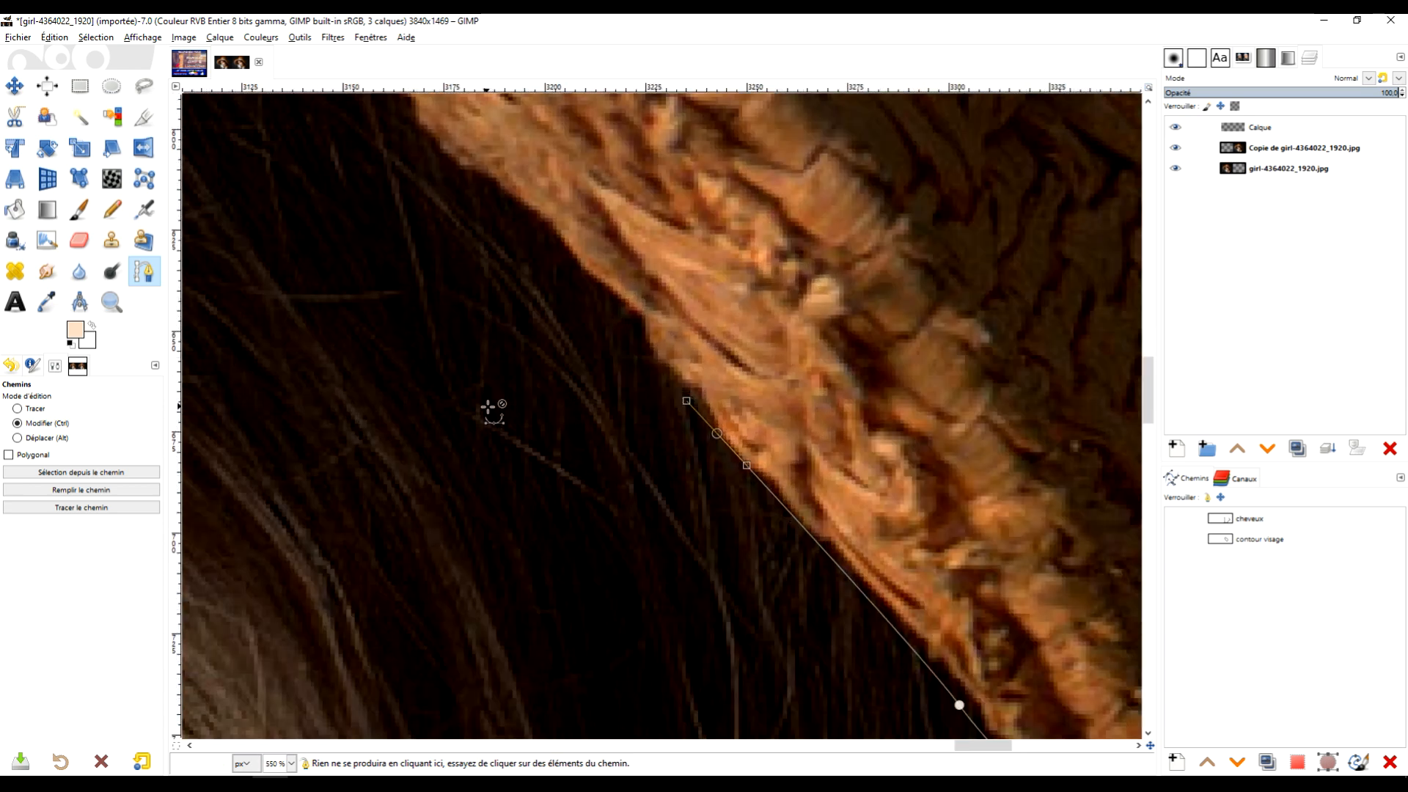
{"action": "scroll", "coordinate": [488, 407], "scroll_direction": "down", "scroll_amount": 2}
{"action": "scroll", "coordinate": [489, 408], "scroll_direction": "up", "scroll_amount": 2}
{"action": "left_click_drag", "start_coordinate": [687, 400], "coordinate": [703, 577]}
{"action": "left_click_drag", "start_coordinate": [575, 412], "coordinate": [540, 380]}
Trace the hair path around the bend of the brim, adjusting the curve nodes to follow its inner edge.
{"action": "left_click_drag", "start_coordinate": [383, 231], "coordinate": [878, 635]}
{"action": "left_click_drag", "start_coordinate": [677, 486], "coordinate": [564, 427]}
{"action": "left_click_drag", "start_coordinate": [677, 487], "coordinate": [771, 545]}
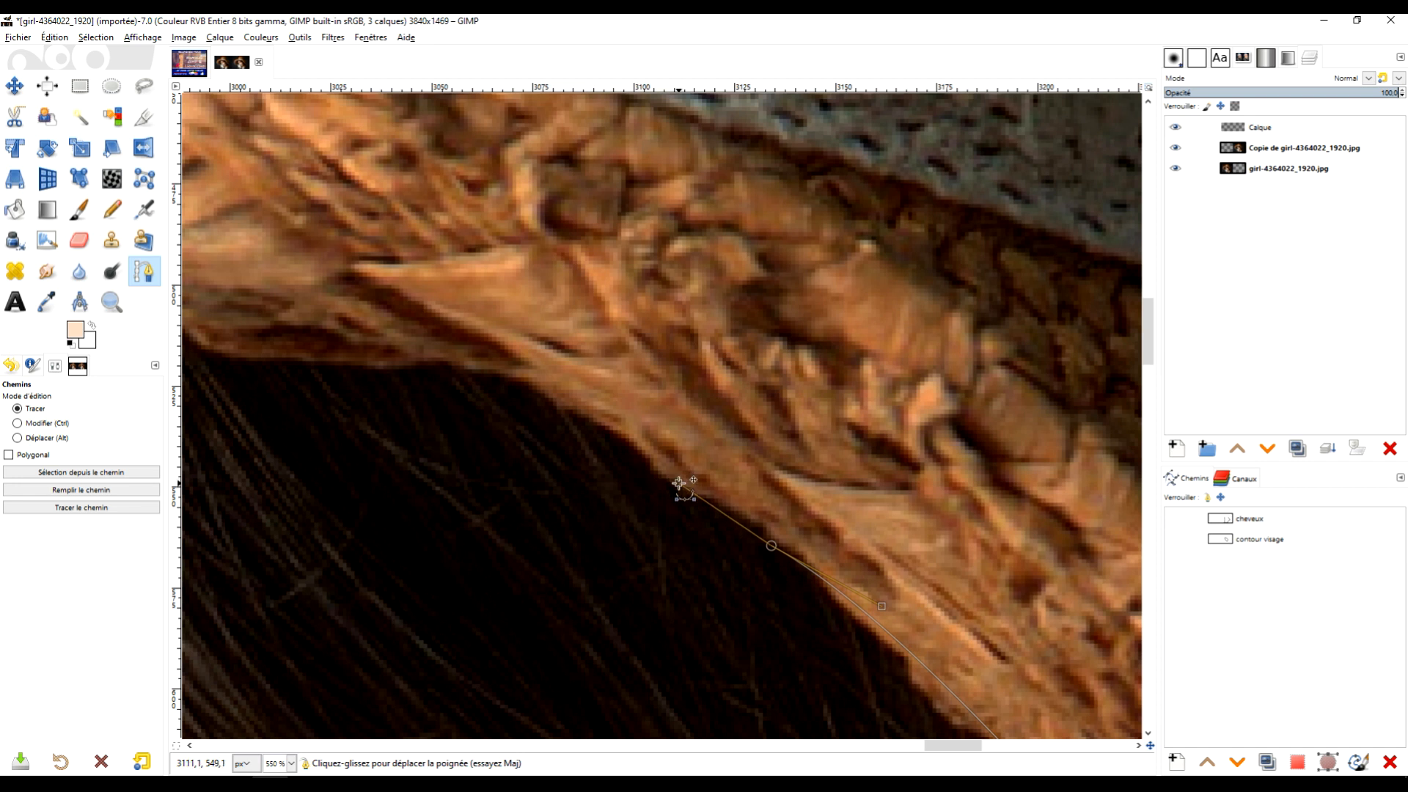
{"action": "left_click_drag", "start_coordinate": [551, 399], "coordinate": [1028, 518]}
{"action": "left_click_drag", "start_coordinate": [799, 541], "coordinate": [892, 555]}
{"action": "left_click_drag", "start_coordinate": [799, 541], "coordinate": [788, 525]}
Continue the hair path with curved nodes along the nearly horizontal part of the brim above the hair.
{"action": "left_click_drag", "start_coordinate": [564, 502], "coordinate": [637, 495]}
{"action": "left_click_drag", "start_coordinate": [407, 524], "coordinate": [563, 473]}
{"action": "left_click_drag", "start_coordinate": [491, 516], "coordinate": [751, 527]}
{"action": "left_click_drag", "start_coordinate": [659, 480], "coordinate": [591, 481]}
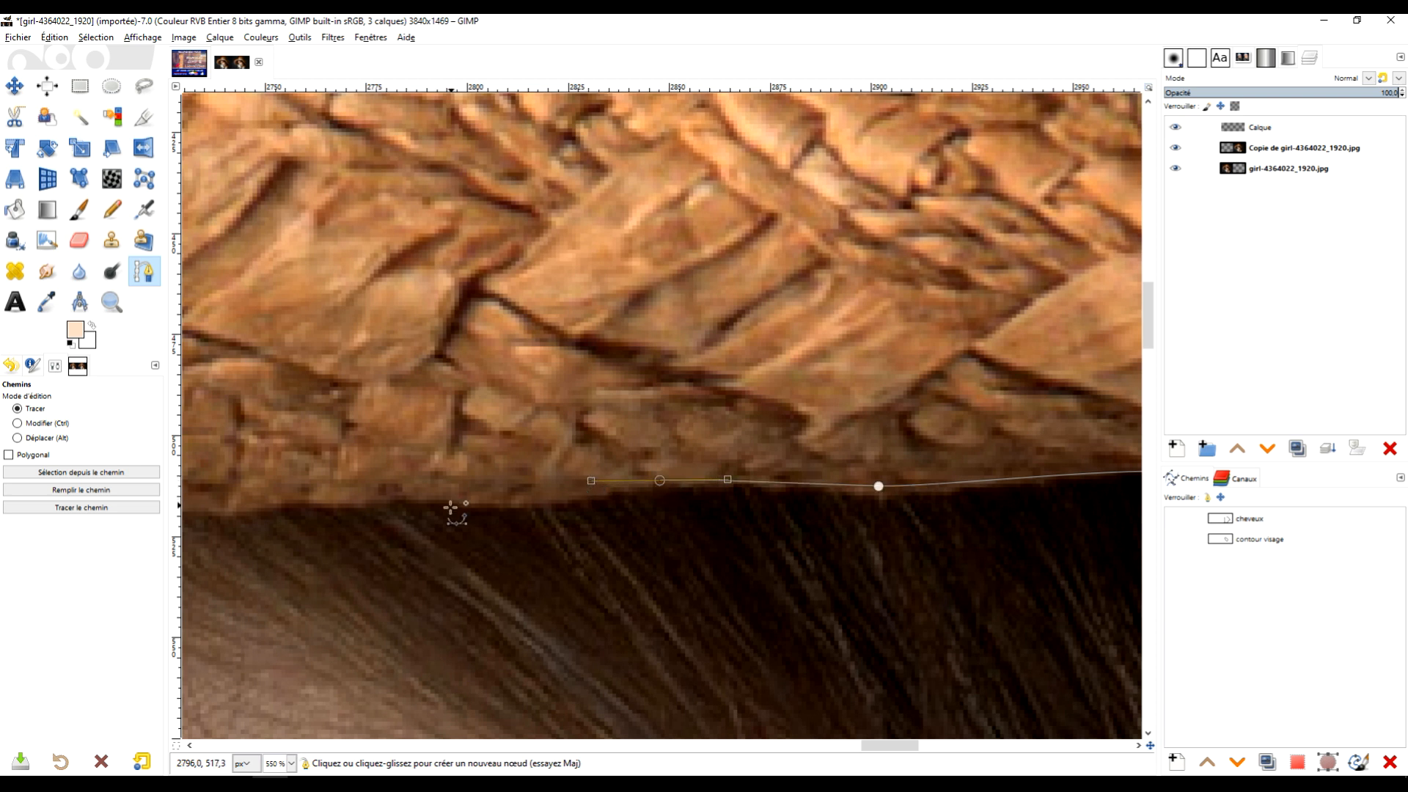
{"action": "left_click_drag", "start_coordinate": [391, 496], "coordinate": [795, 491]}
{"action": "left_click_drag", "start_coordinate": [677, 481], "coordinate": [626, 483]}
Trace the last stretch of brim above the forehead and close the hair path on its first node.
{"action": "left_click_drag", "start_coordinate": [511, 537], "coordinate": [817, 466]}
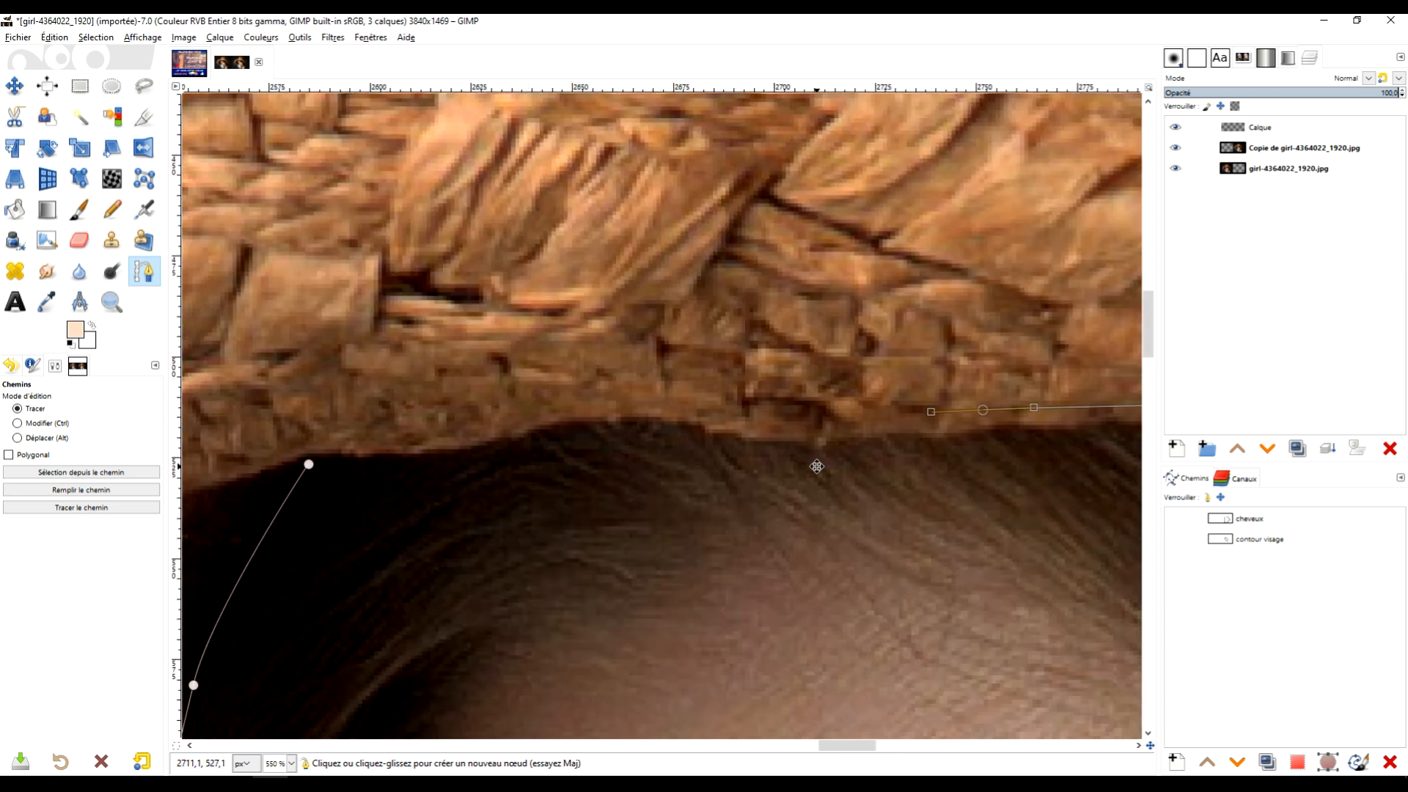
{"action": "left_click_drag", "start_coordinate": [779, 419], "coordinate": [697, 414]}
{"action": "left_click_drag", "start_coordinate": [613, 460], "coordinate": [762, 549]}
{"action": "left_click_drag", "start_coordinate": [718, 490], "coordinate": [662, 497]}
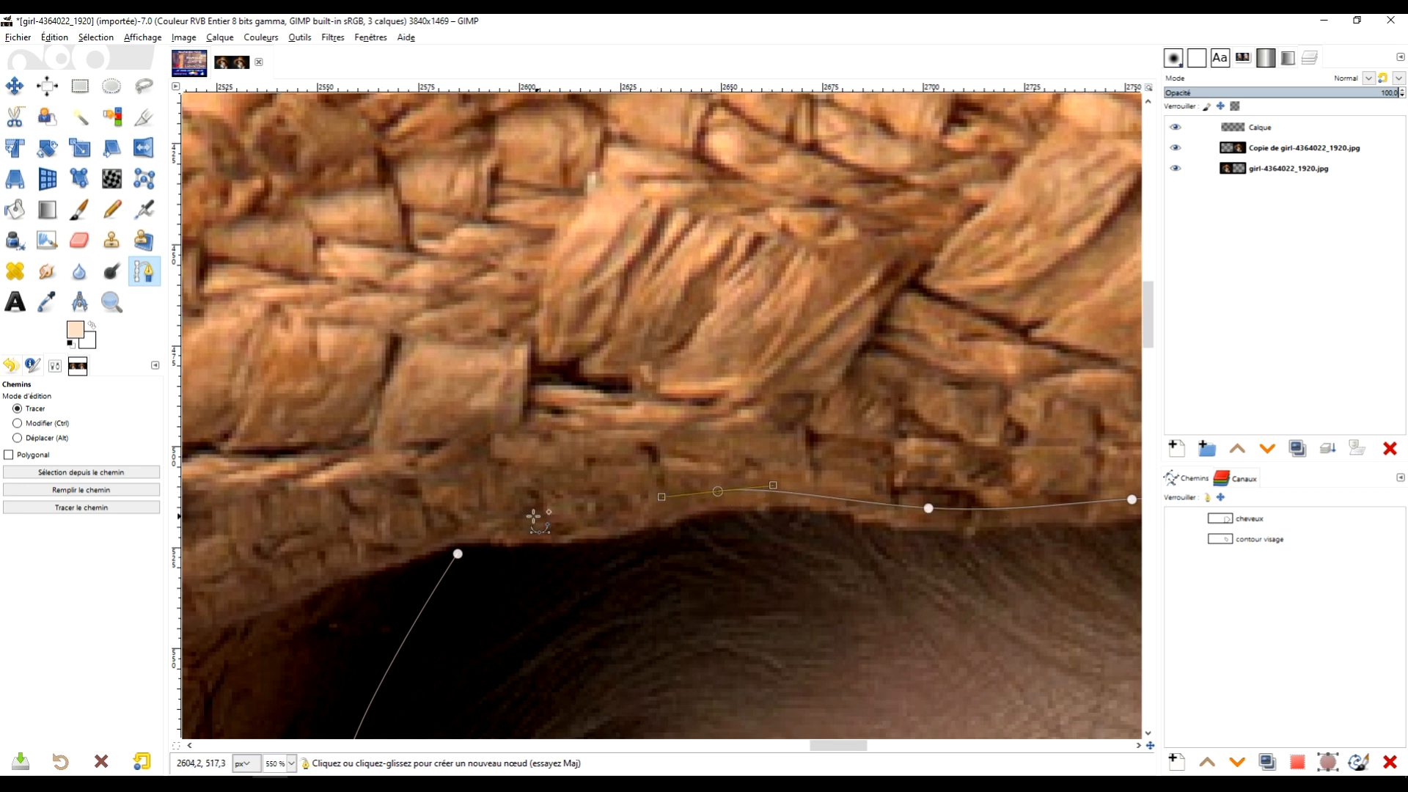
{"action": "left_click_drag", "start_coordinate": [509, 525], "coordinate": [491, 527]}
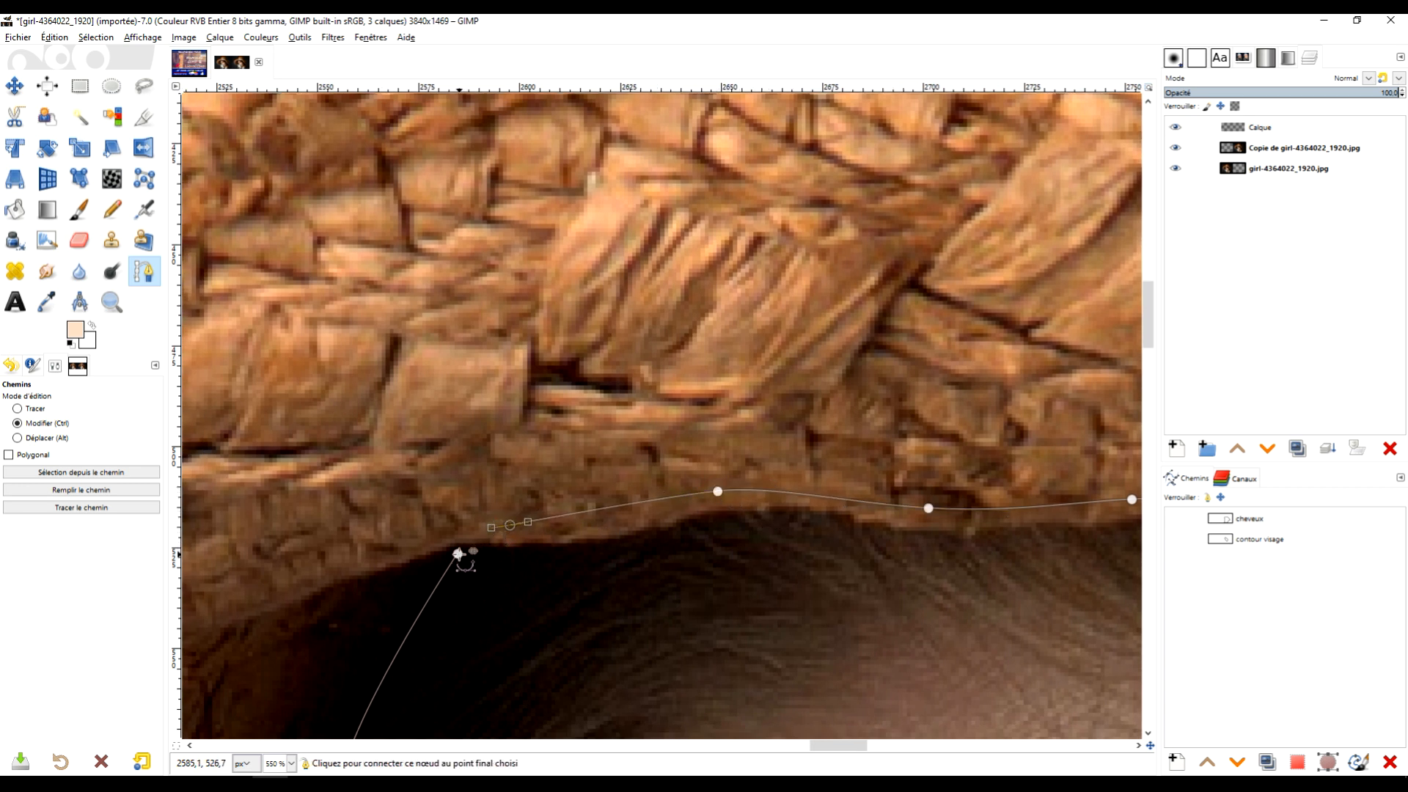
{"action": "left_click", "coordinate": [458, 555], "text": "ctrl"}
{"action": "scroll", "coordinate": [657, 581], "scroll_direction": "down", "scroll_amount": 5}
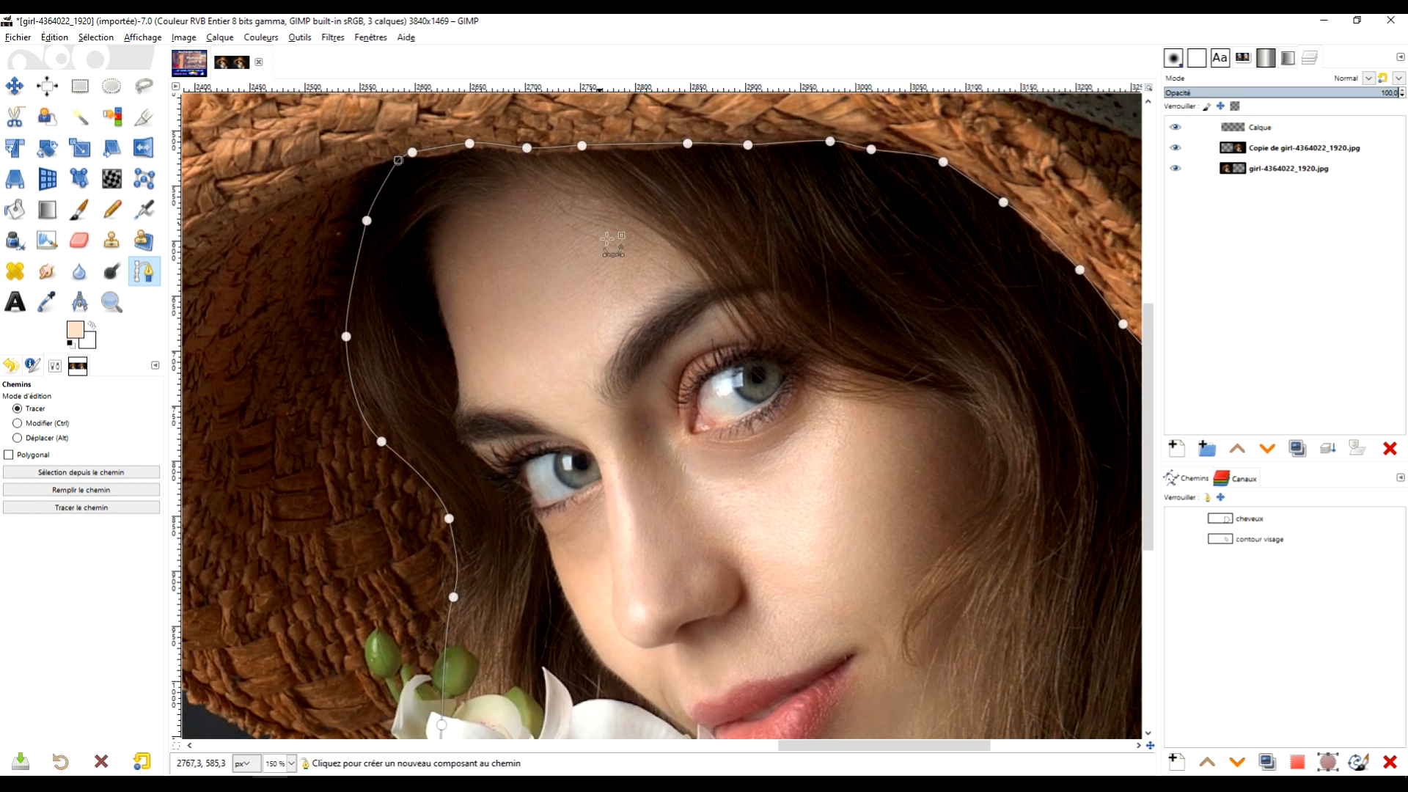
{"action": "scroll", "coordinate": [613, 243], "scroll_direction": "down", "scroll_amount": 2}
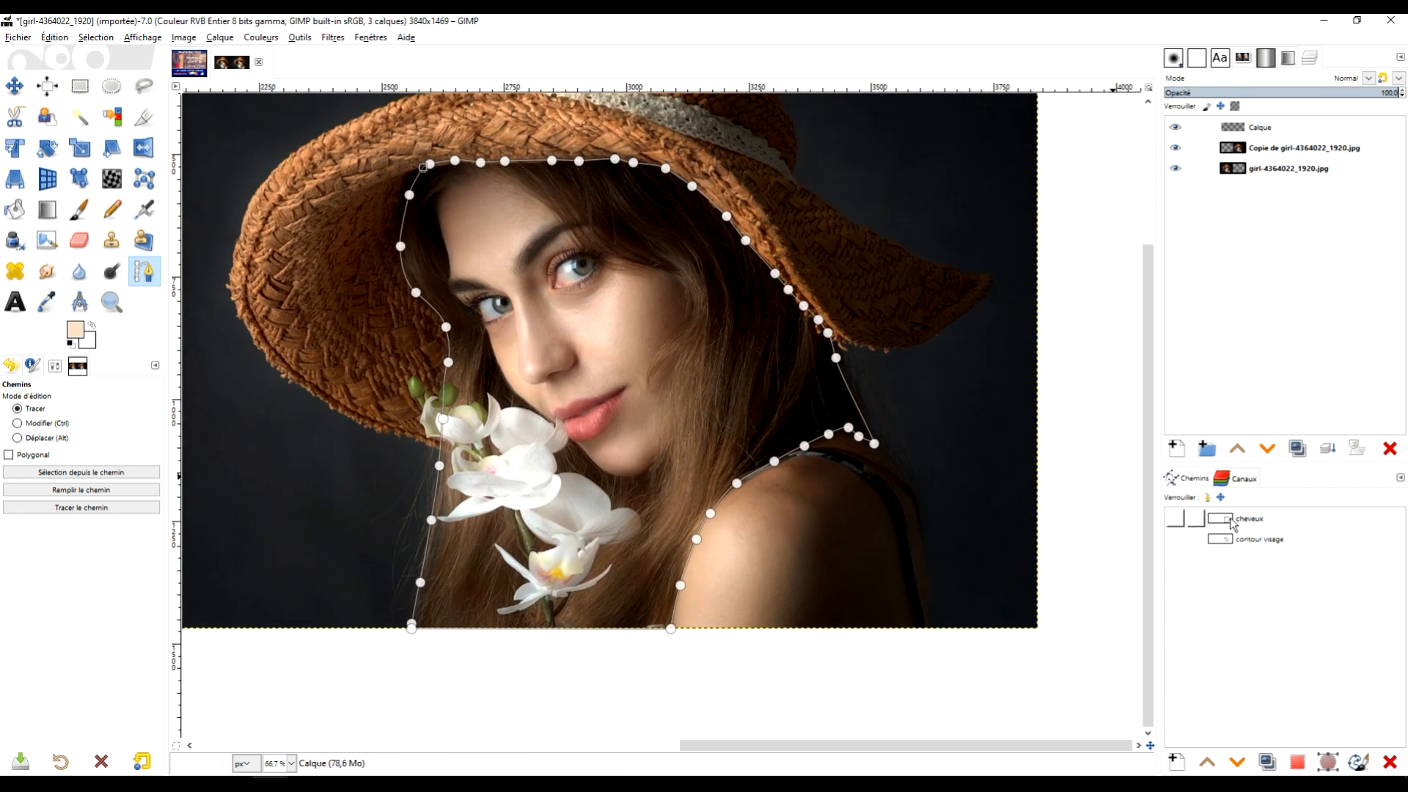
Switch to the rectangular selection tool and make the "cheveux" and "contour visage" paths visible.
{"action": "left_click", "coordinate": [76, 92]}
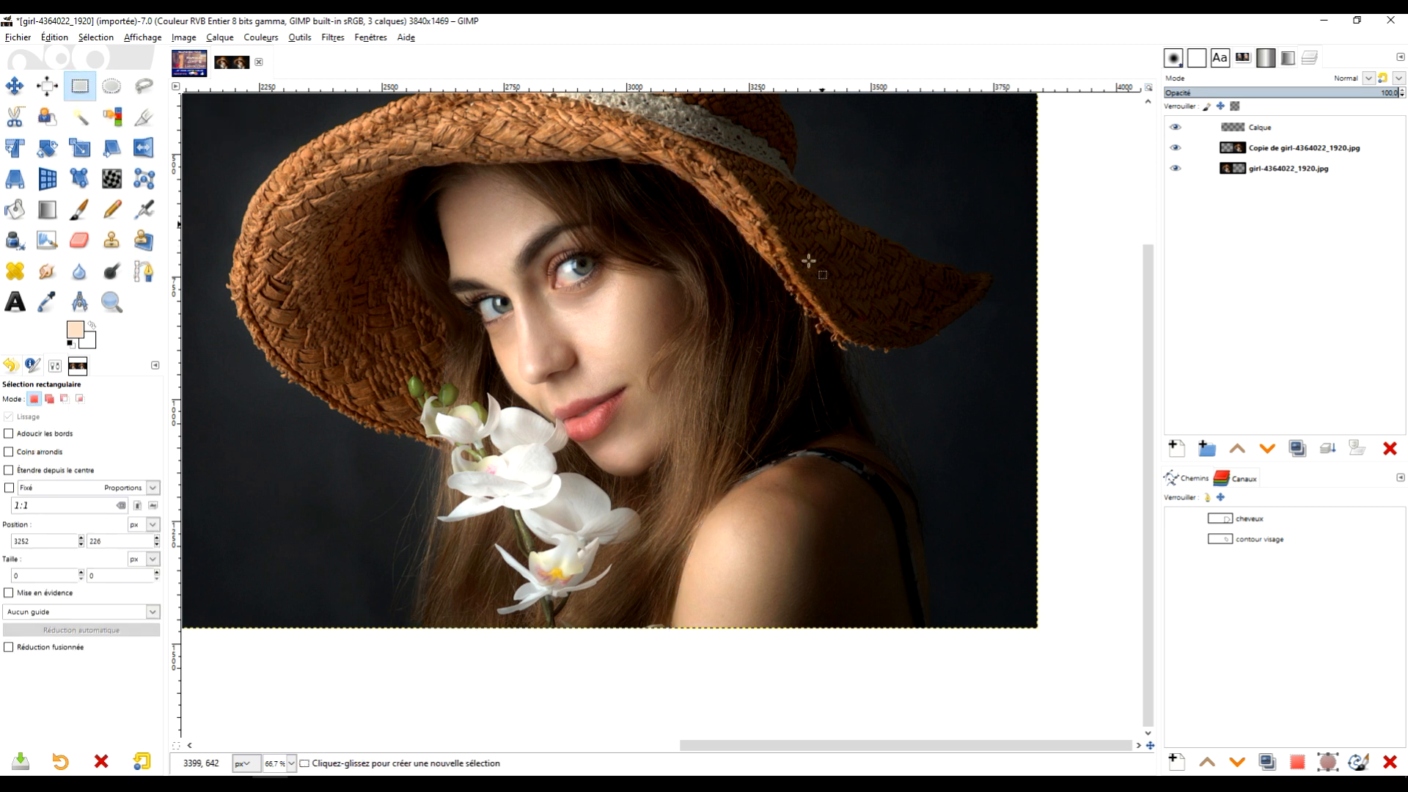
{"action": "left_click", "coordinate": [1174, 519]}
{"action": "left_click", "coordinate": [1174, 540]}
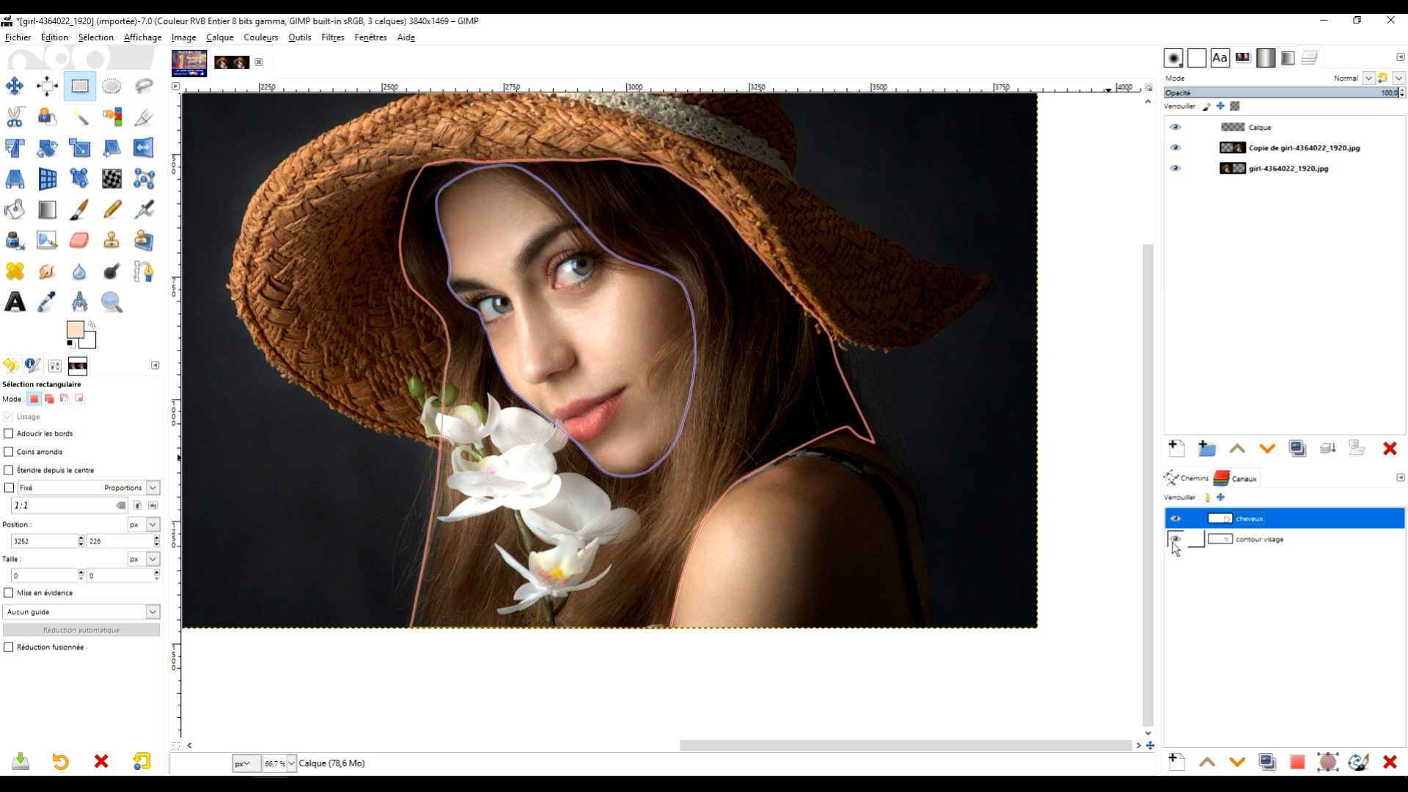
Toggle the visibility of both paths off and on to check their outlines against the portrait.
{"action": "left_click", "coordinate": [1173, 540]}
{"action": "left_click", "coordinate": [1176, 519]}
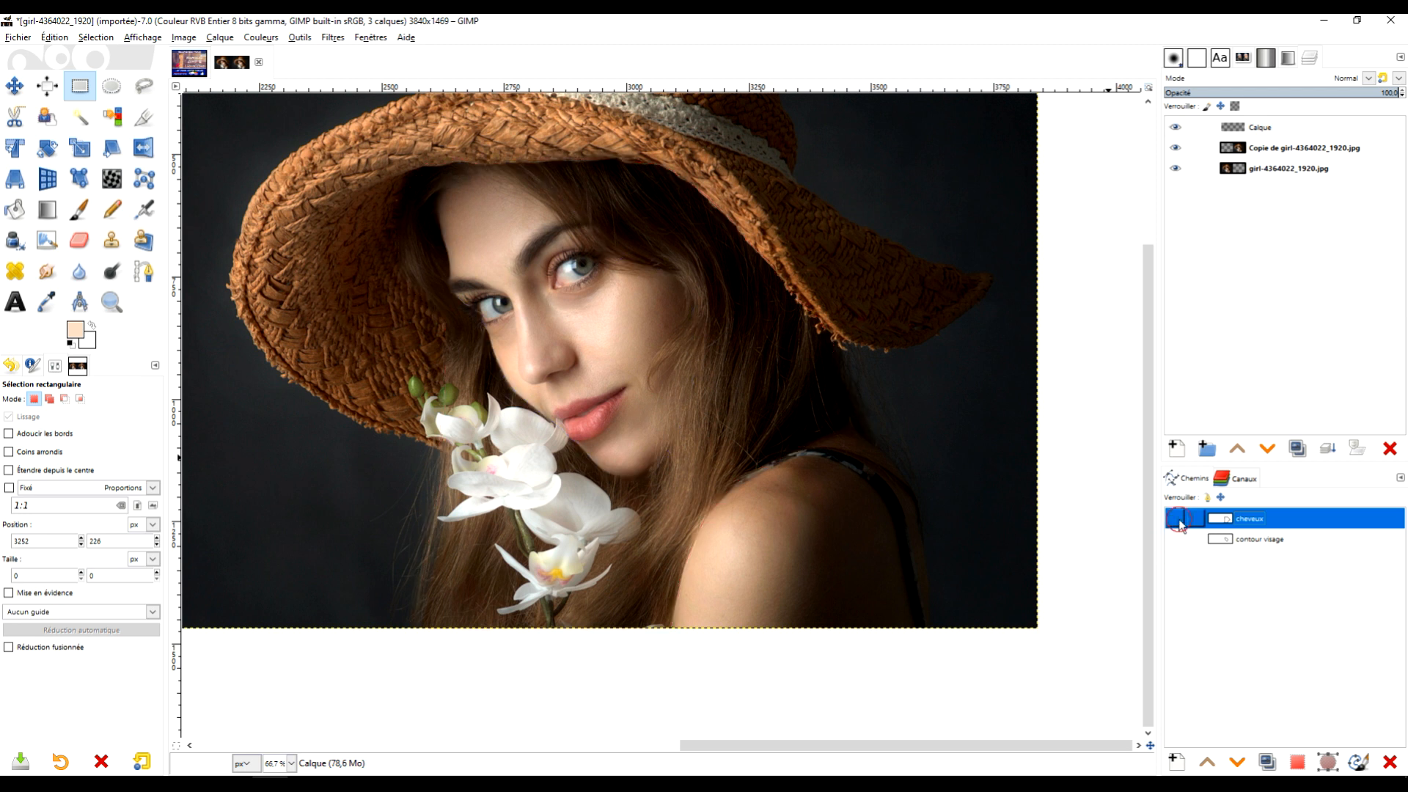
{"action": "left_click", "coordinate": [1176, 540]}
{"action": "left_click", "coordinate": [1175, 519]}
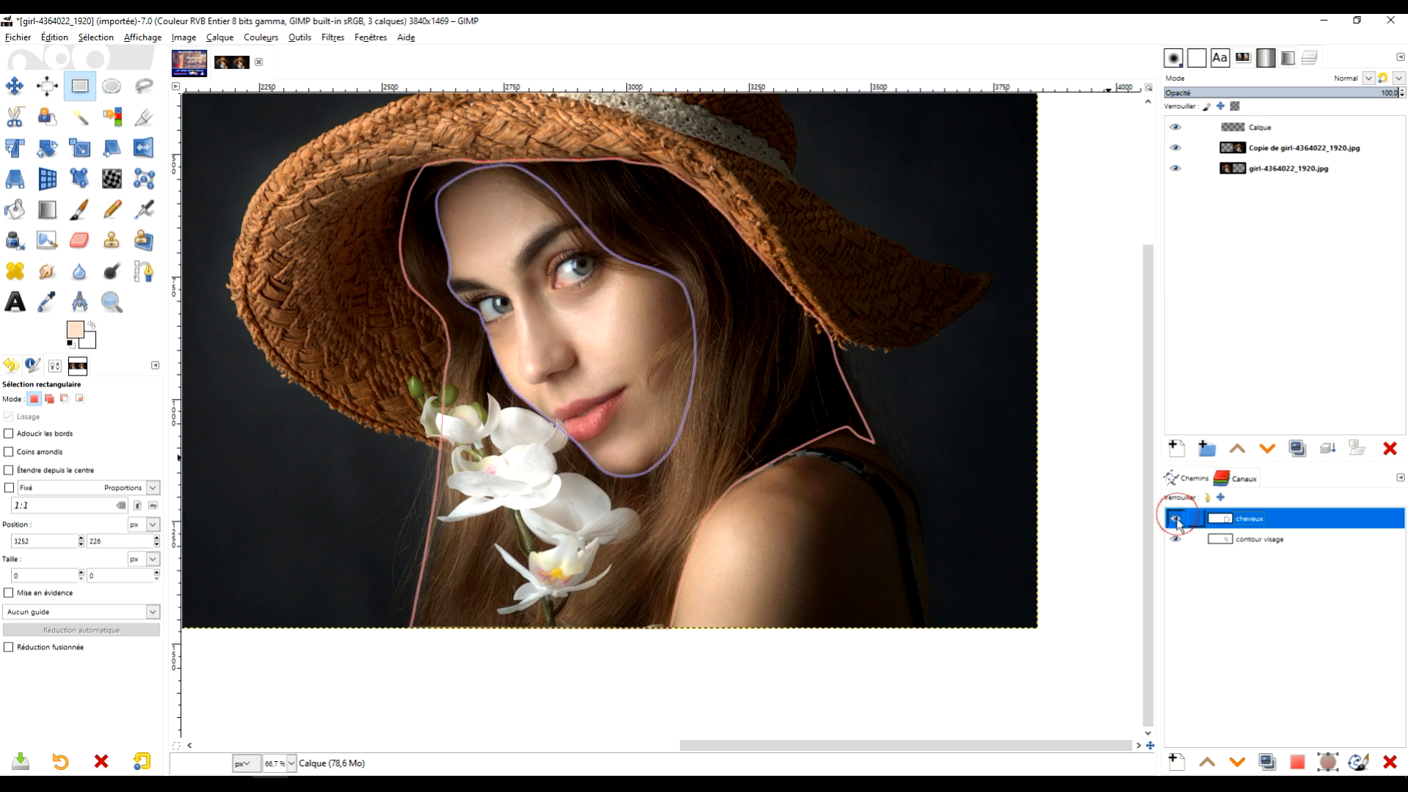
{"action": "left_click", "coordinate": [1176, 540]}
{"action": "left_click", "coordinate": [1175, 518]}
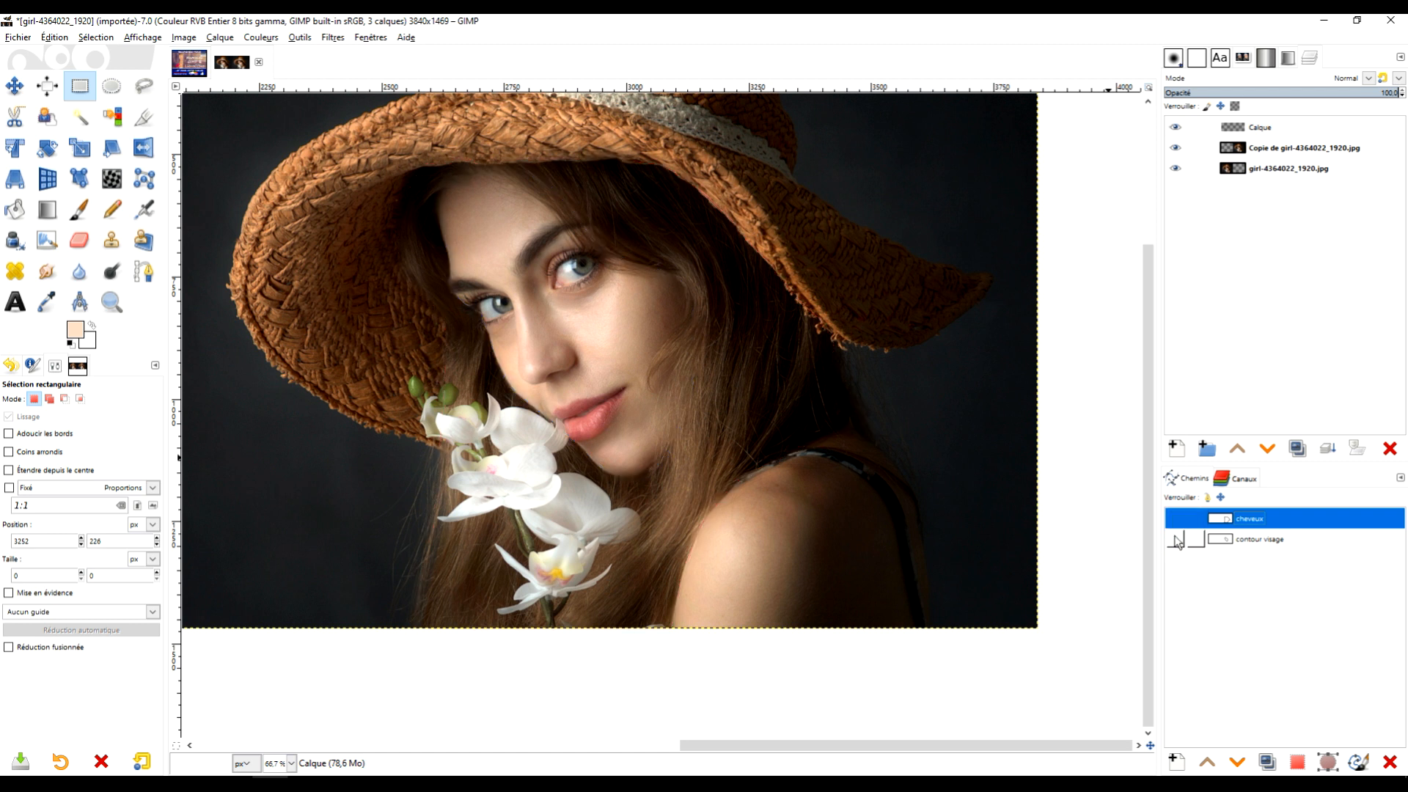
{"action": "left_click", "coordinate": [1176, 519]}
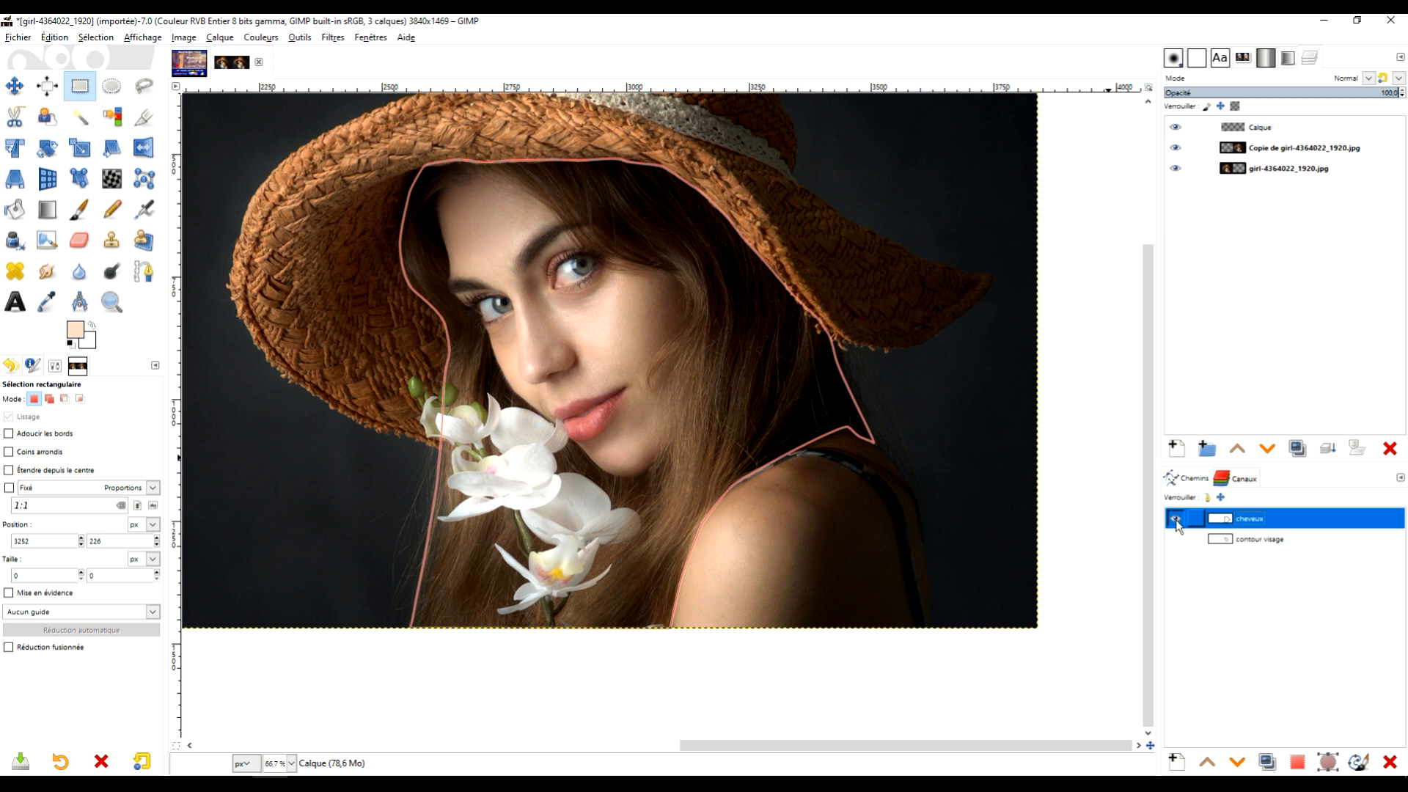
{"action": "left_click", "coordinate": [1175, 540]}
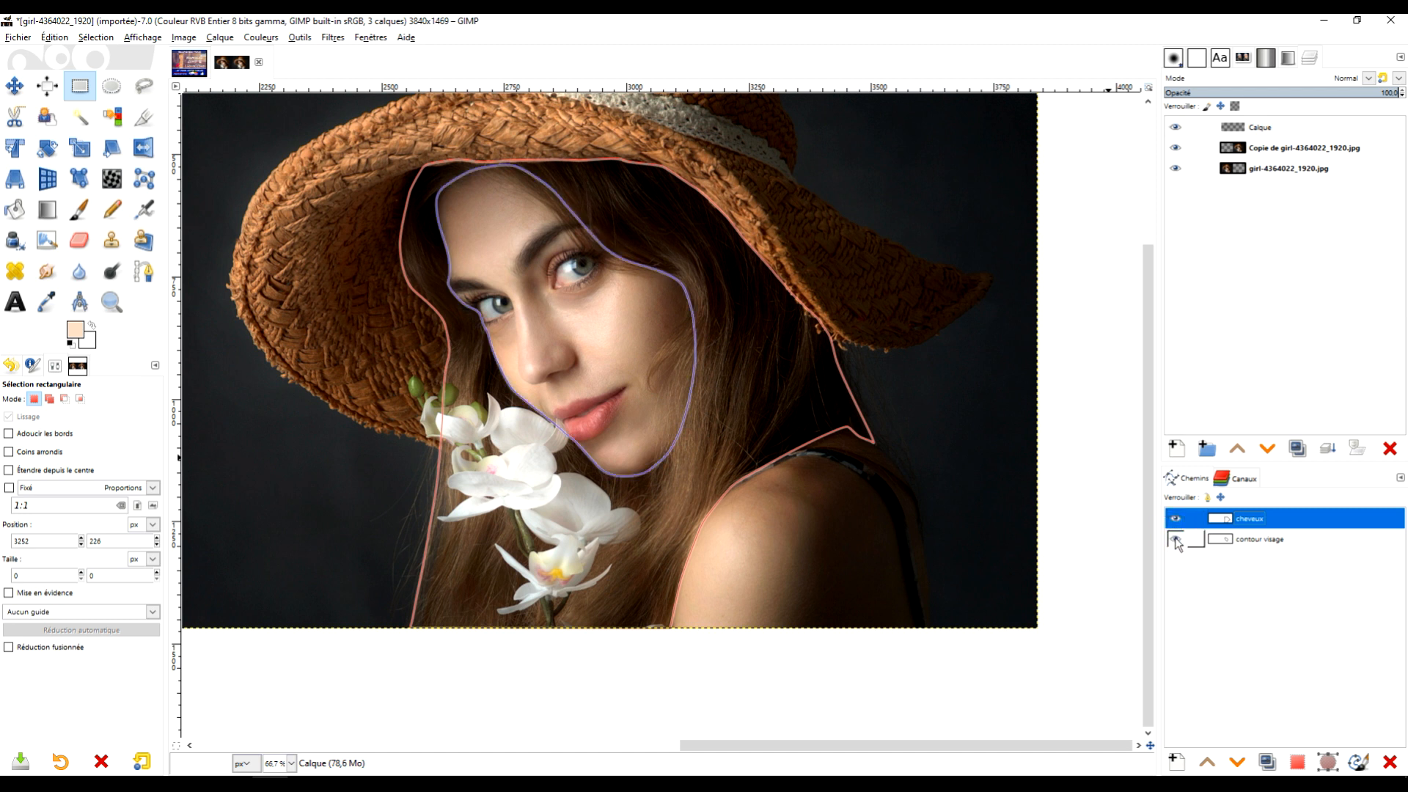
Move the "contour visage" path above "cheveux" in the path order.
{"action": "left_click", "coordinate": [1243, 544]}
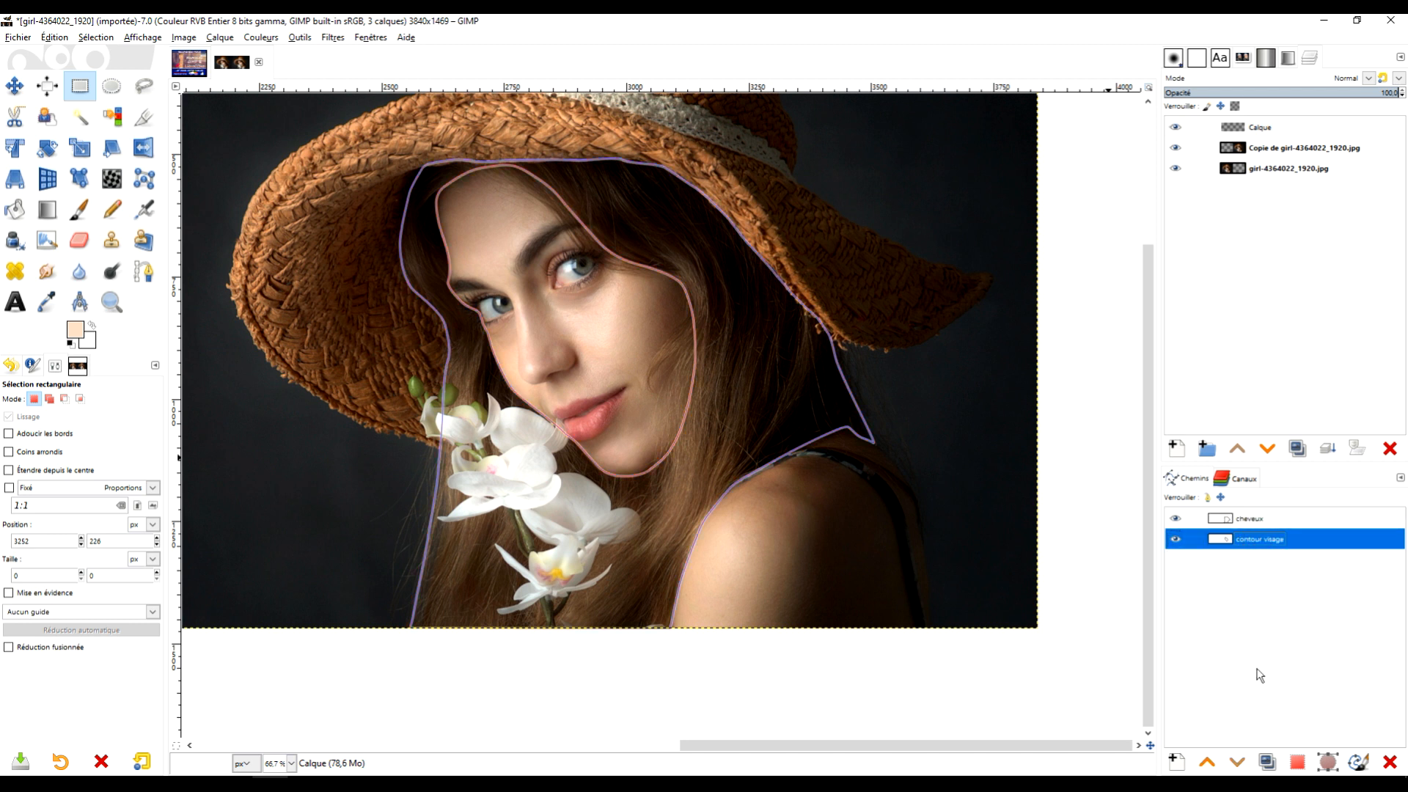
{"action": "left_click", "coordinate": [1208, 762]}
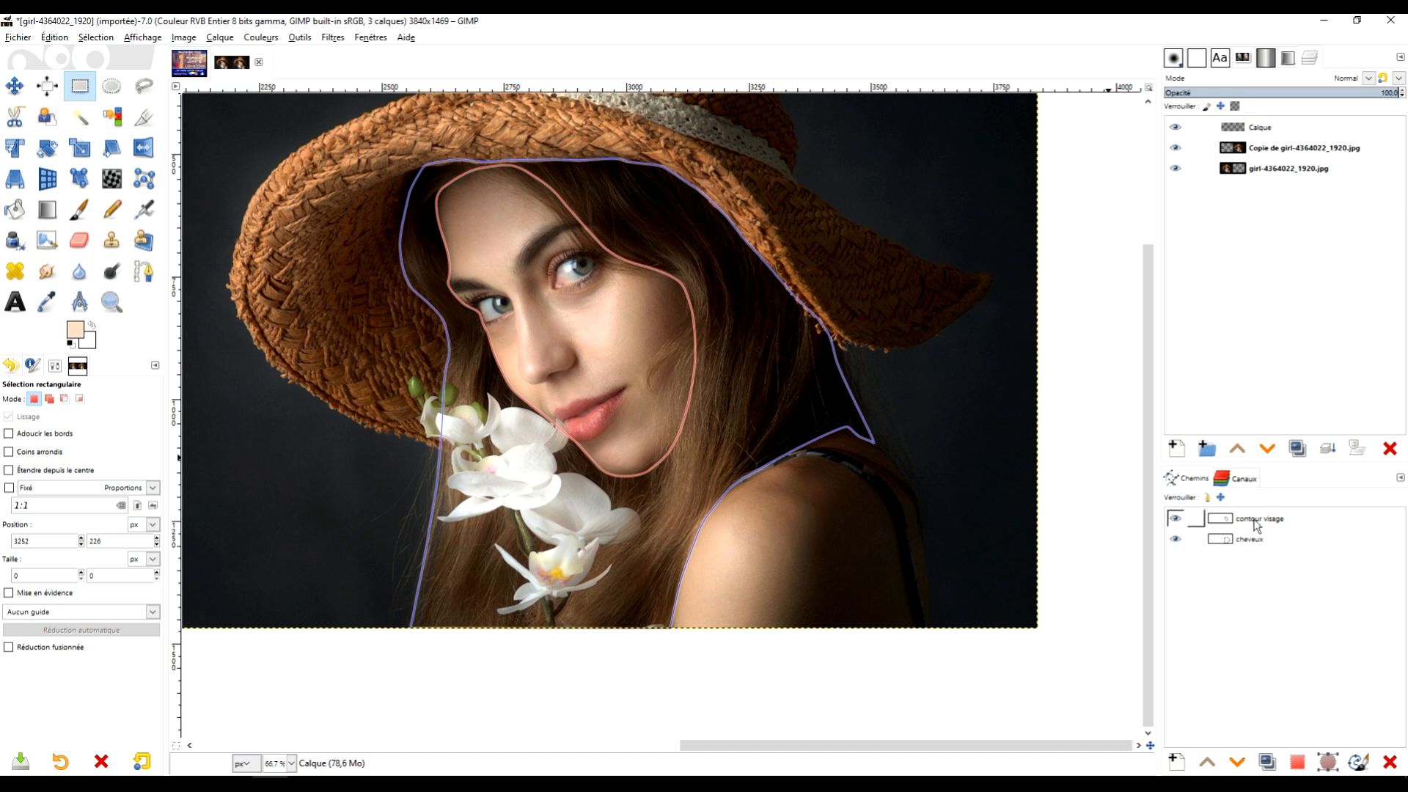
Activate the "Calque" layer and sample a light skin tone from the original portrait's face as the foreground colour.
{"action": "left_click", "coordinate": [1237, 134]}
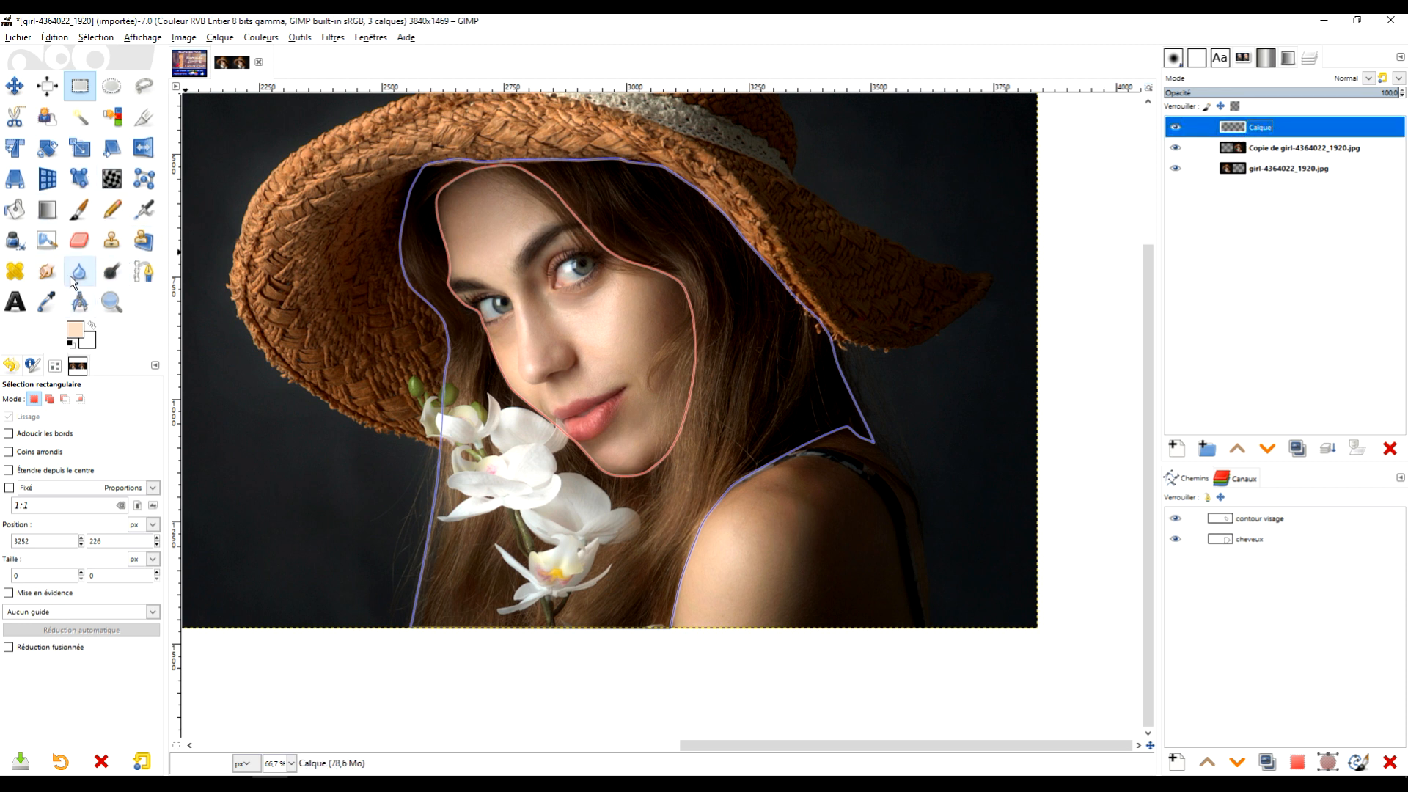
{"action": "left_click", "coordinate": [48, 304]}
{"action": "left_click_drag", "start_coordinate": [234, 276], "coordinate": [690, 275]}
{"action": "left_click_drag", "start_coordinate": [581, 336], "coordinate": [721, 299]}
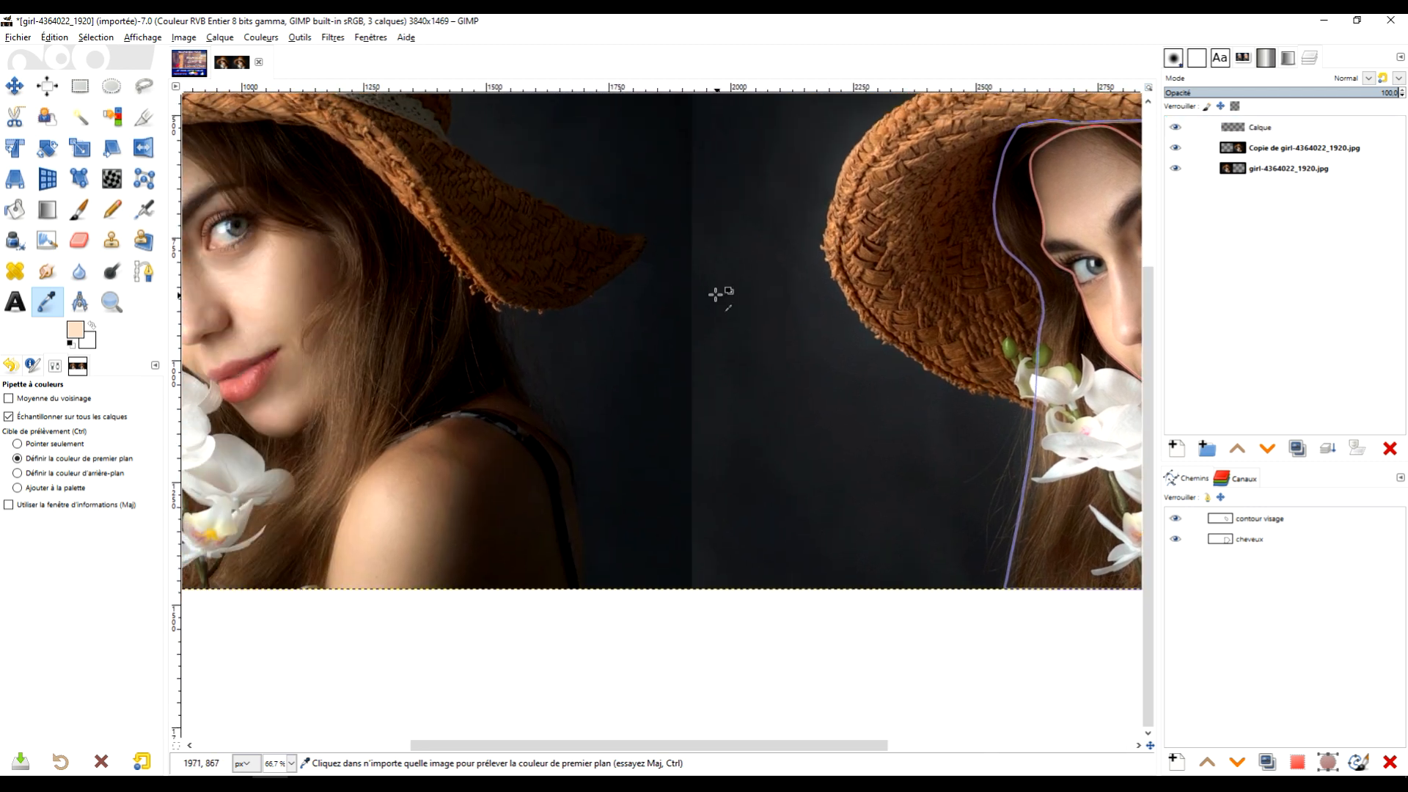
{"action": "left_click", "coordinate": [242, 284]}
{"action": "left_click", "coordinate": [257, 280]}
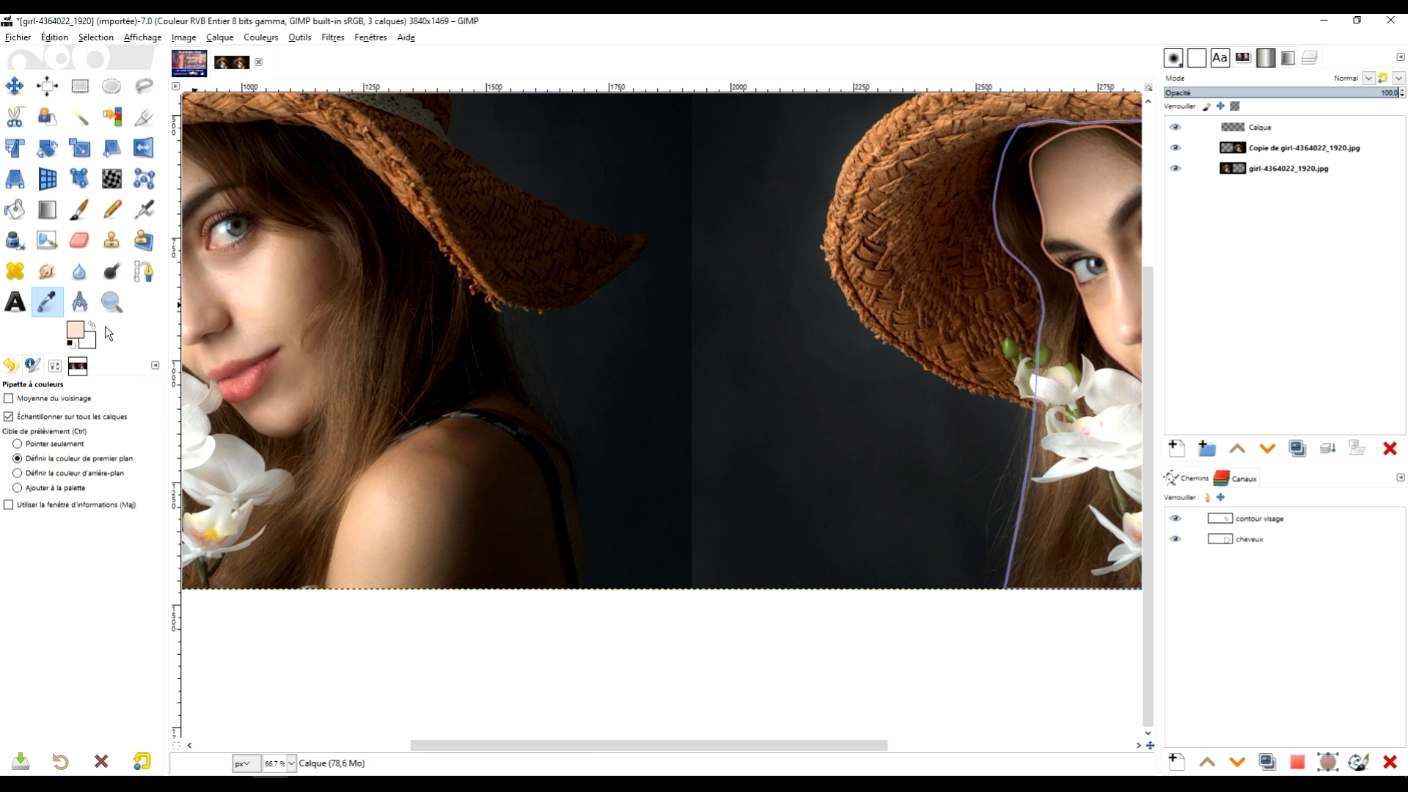
{"action": "left_click", "coordinate": [270, 271]}
Turn the "contour visage" path into a selection for the "Calque" layer.
{"action": "left_click", "coordinate": [1235, 133]}
{"action": "left_click_drag", "start_coordinate": [953, 284], "coordinate": [759, 276]}
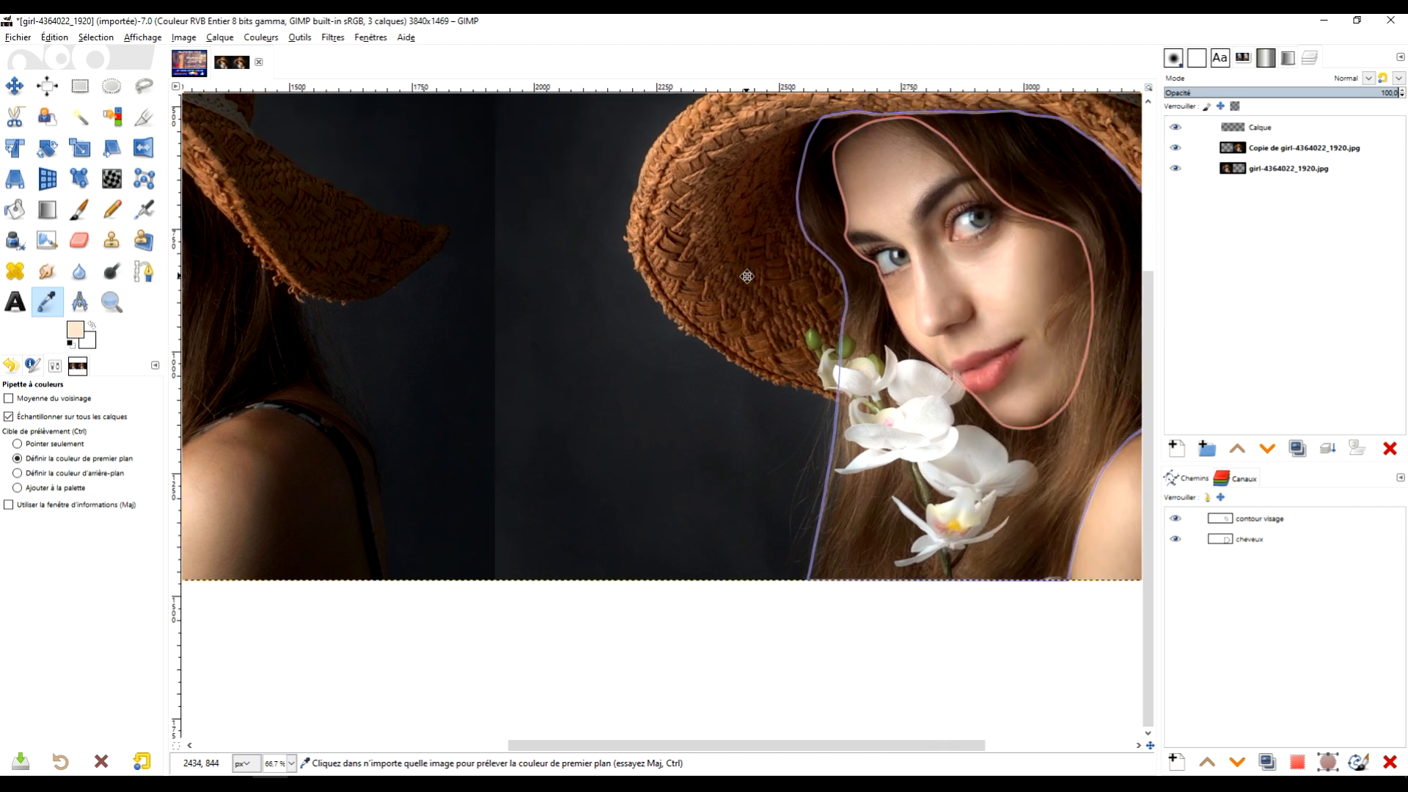
{"action": "left_click", "coordinate": [1222, 525]}
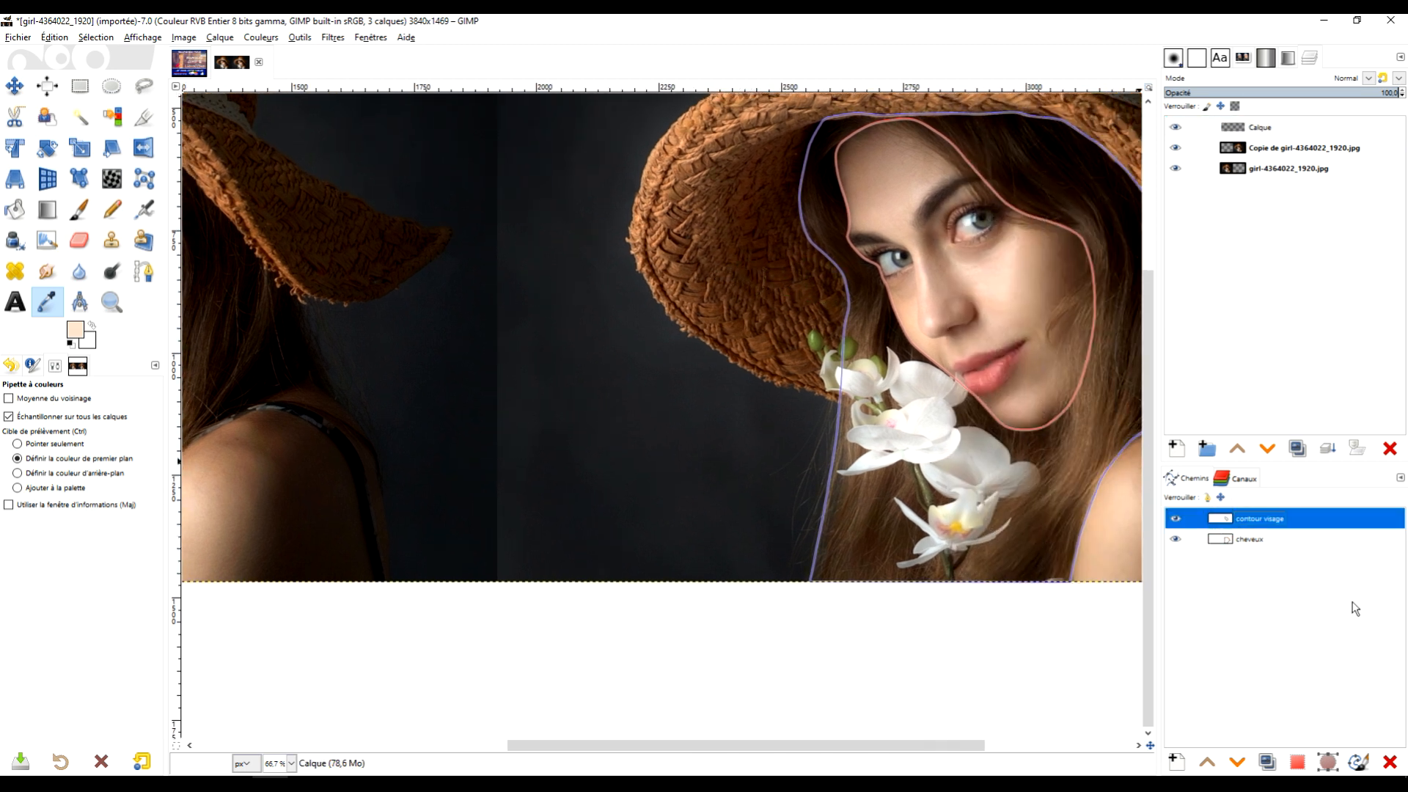
{"action": "left_click", "coordinate": [1298, 765]}
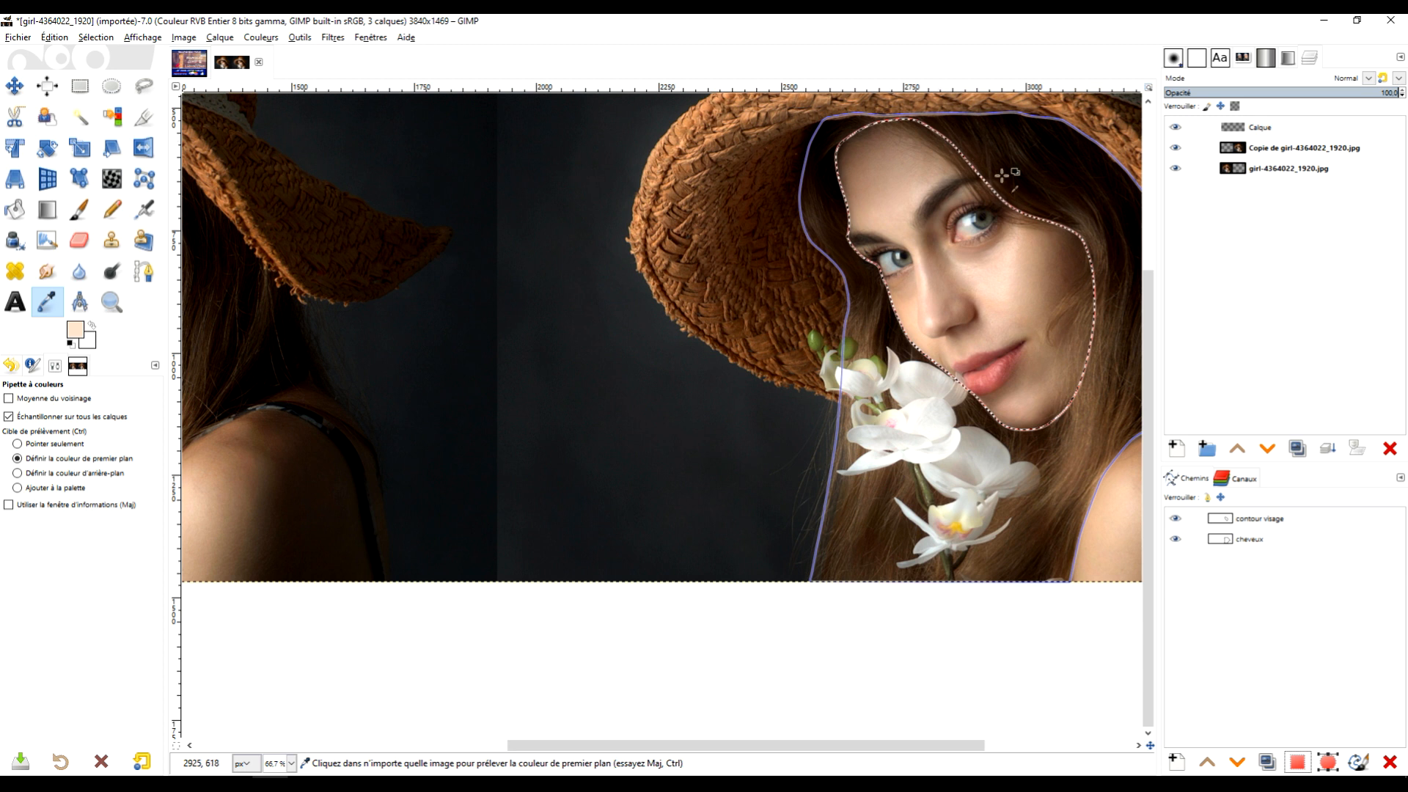
Fill the face selection on the portrait copy with the light skin foreground colour.
{"action": "left_click_drag", "start_coordinate": [555, 265], "coordinate": [113, 292]}
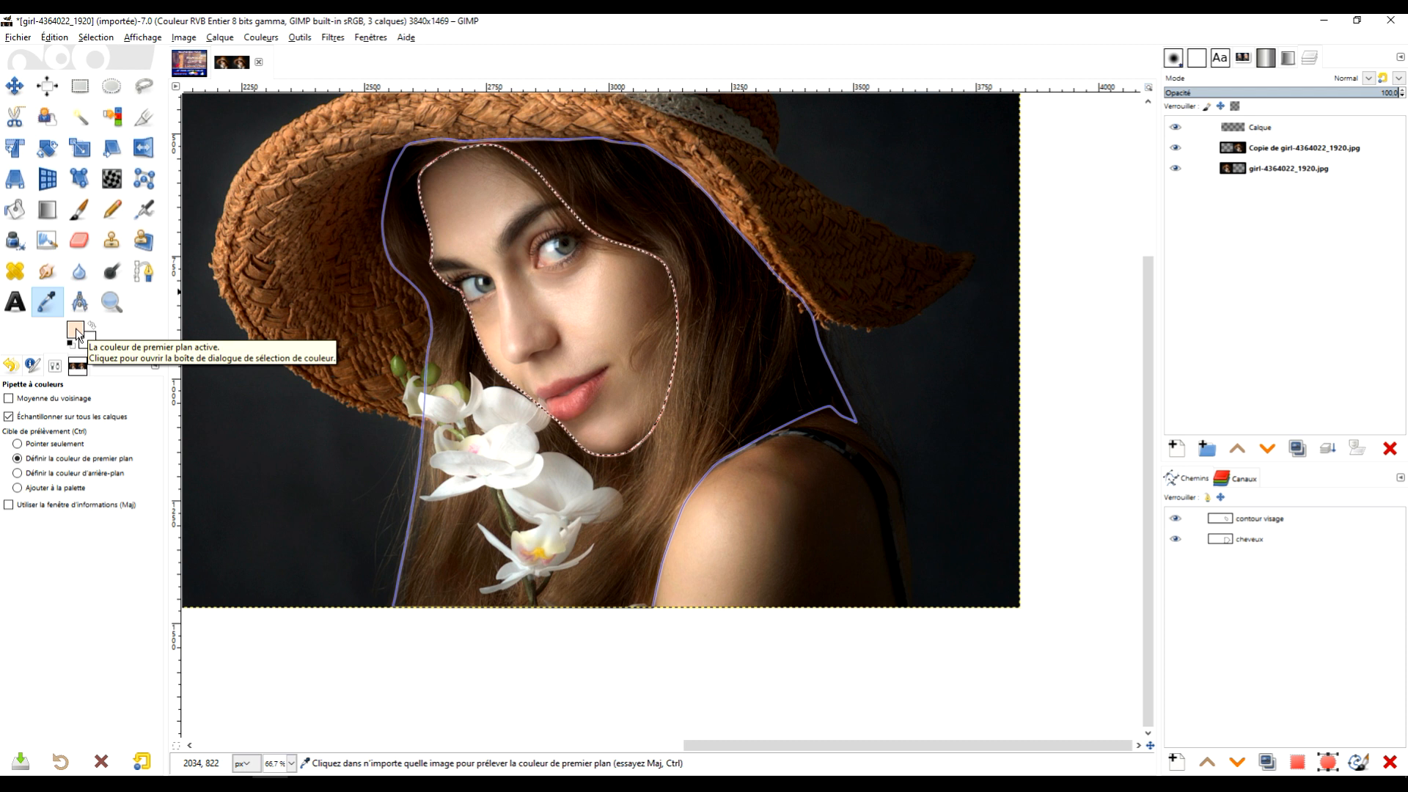
{"action": "left_click", "coordinate": [76, 330]}
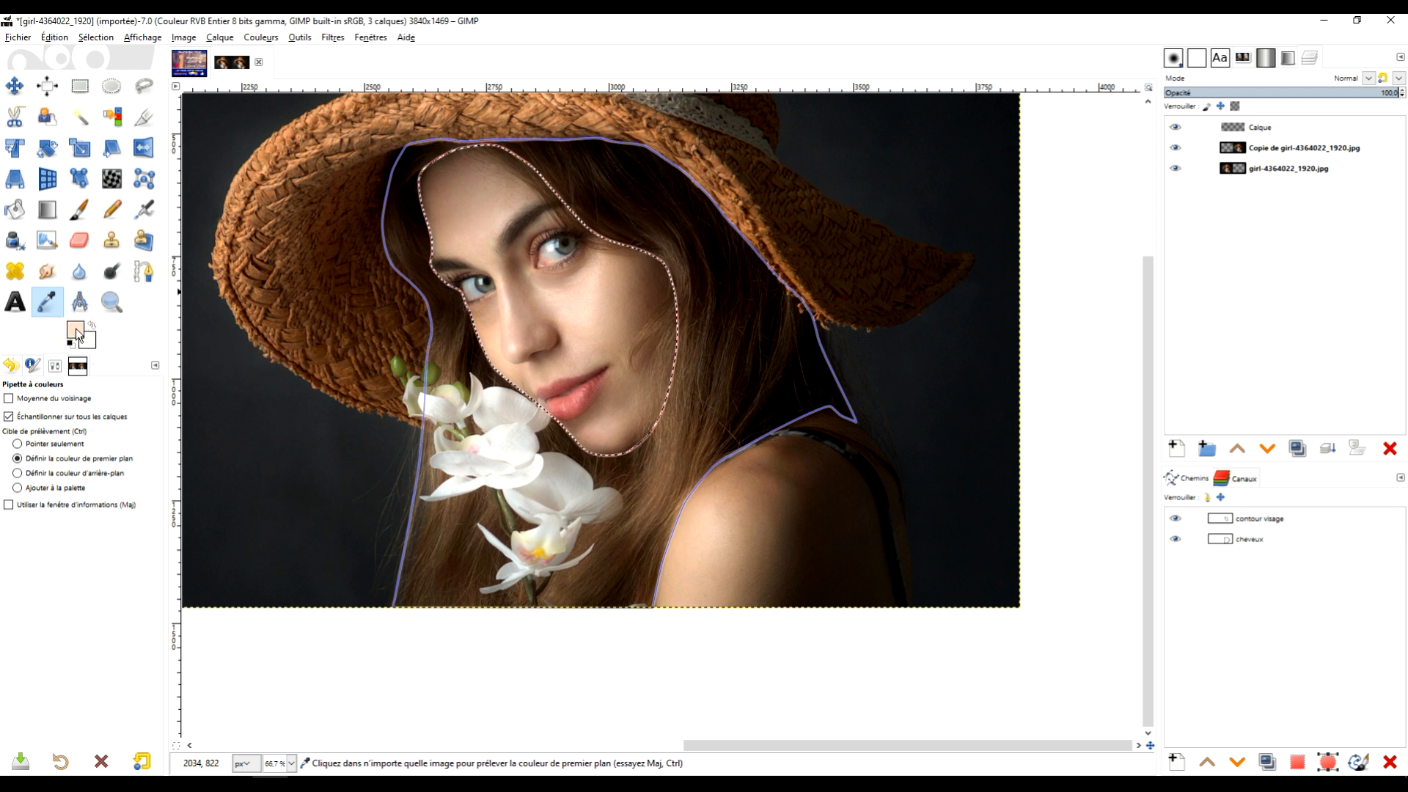
{"action": "left_click_drag", "start_coordinate": [77, 330], "coordinate": [398, 308]}
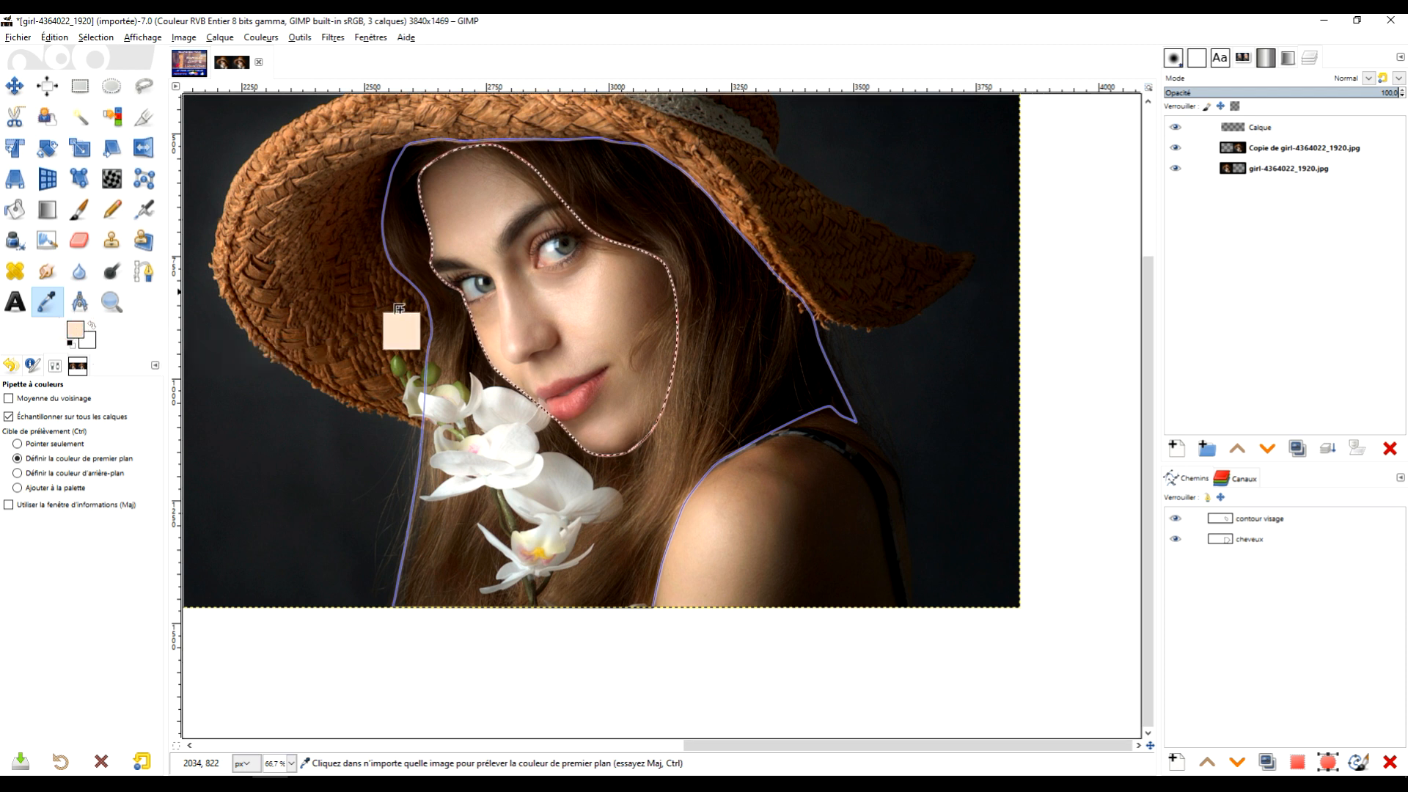
{"action": "left_click_drag", "start_coordinate": [552, 290], "coordinate": [549, 285]}
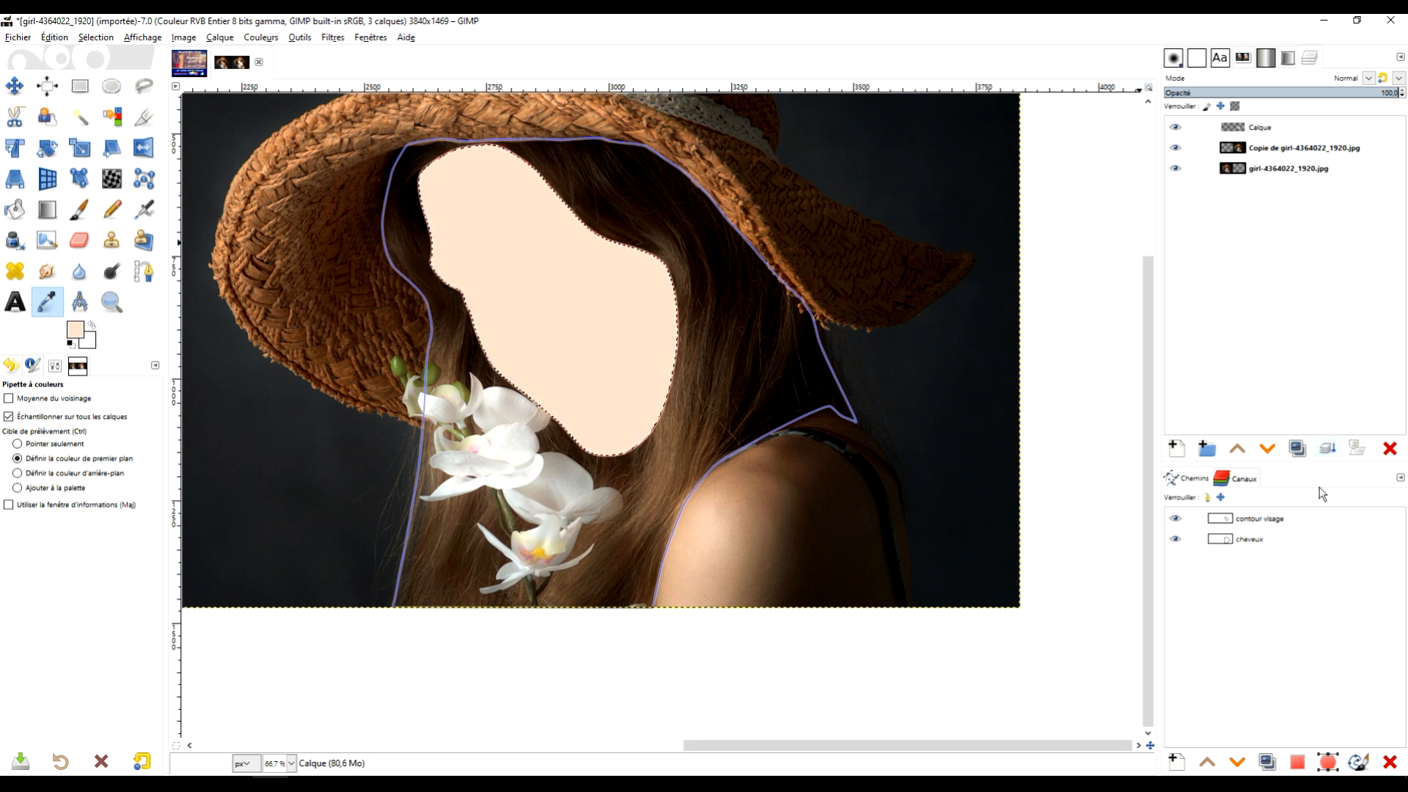
Select the area of the "cheveux" path and fill it with a brown sampled from the hair.
{"action": "left_click", "coordinate": [1247, 543]}
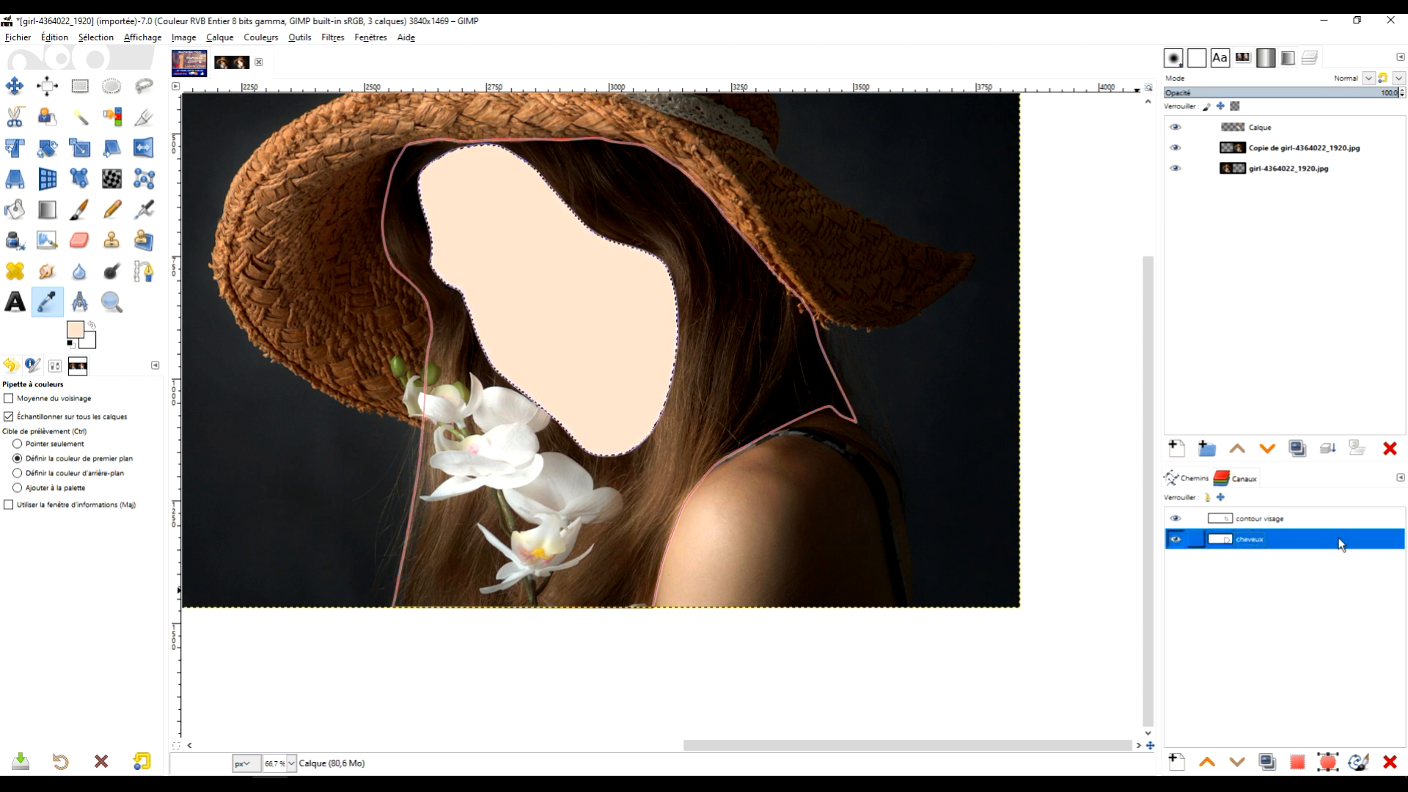
{"action": "left_click", "coordinate": [1298, 765]}
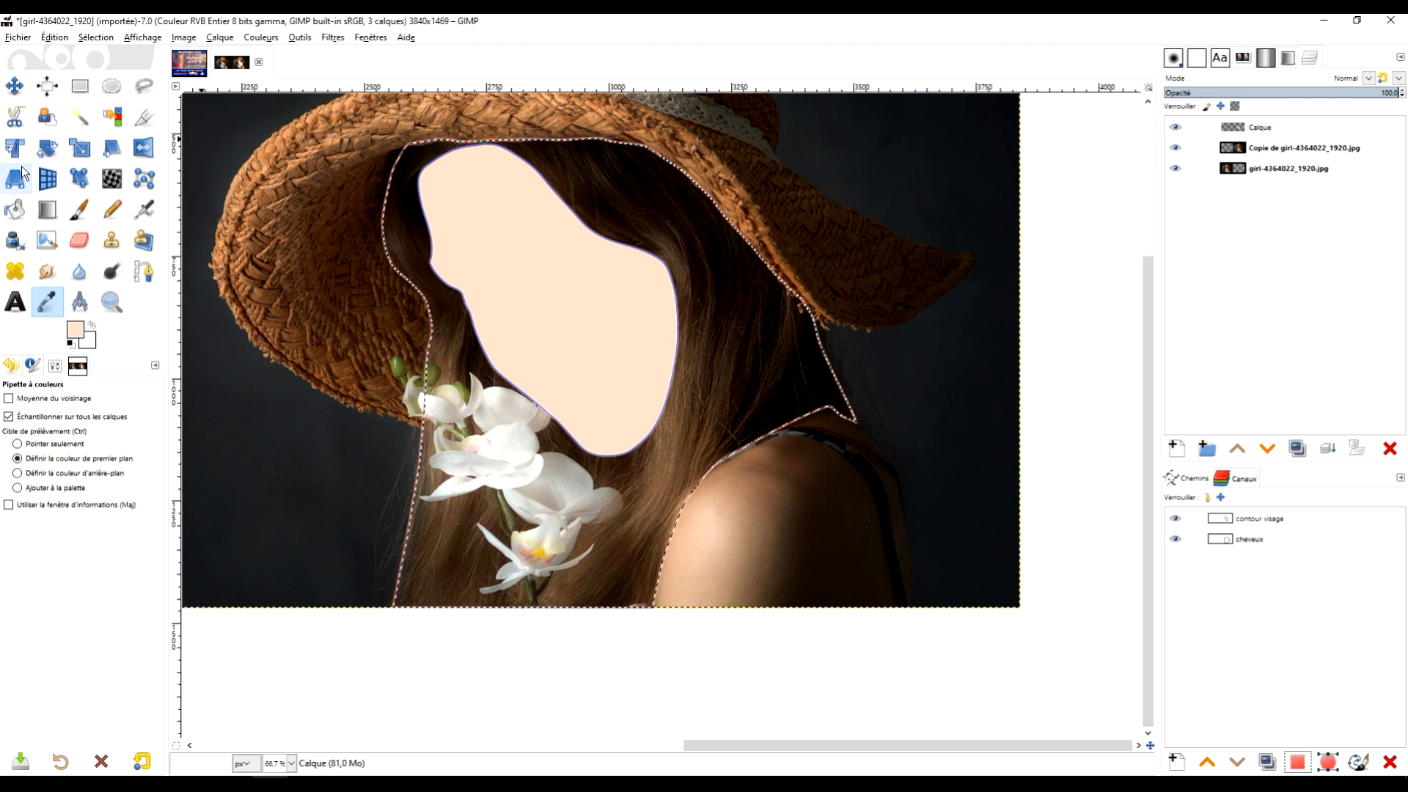
{"action": "left_click", "coordinate": [758, 343]}
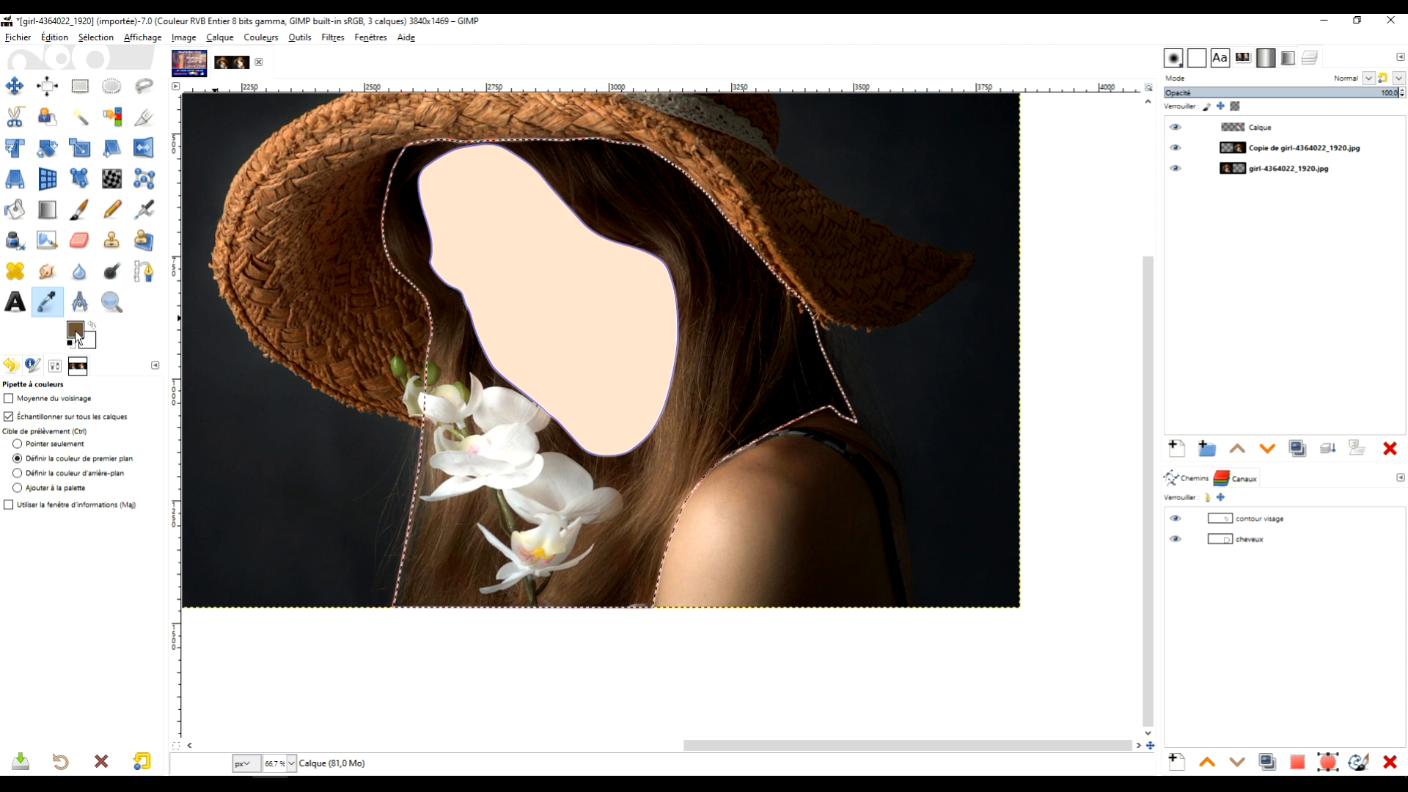
{"action": "left_click_drag", "start_coordinate": [74, 334], "coordinate": [749, 338]}
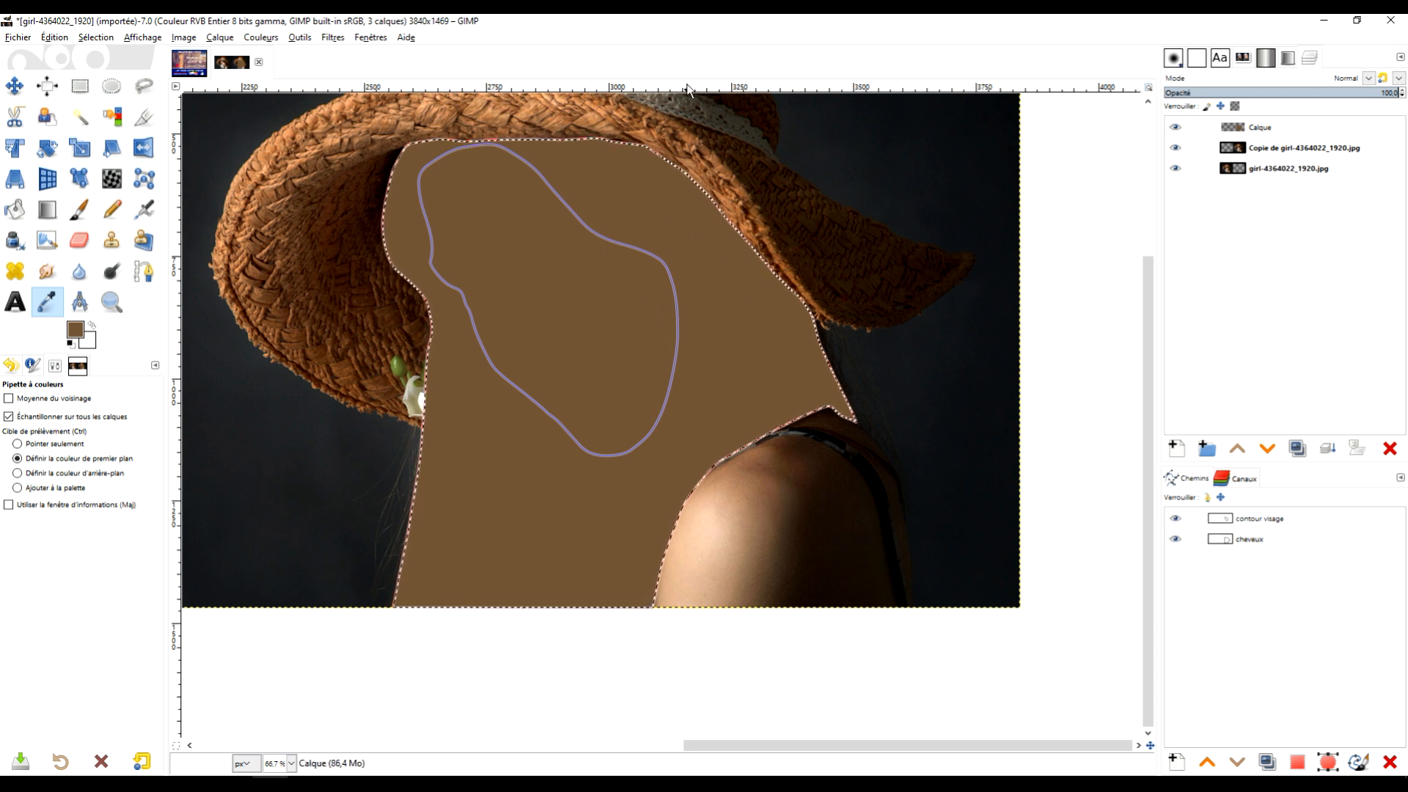
Turn the "contour visage" path into a selection and sample a light skin tone from the original portrait's face.
{"action": "left_click", "coordinate": [1258, 521]}
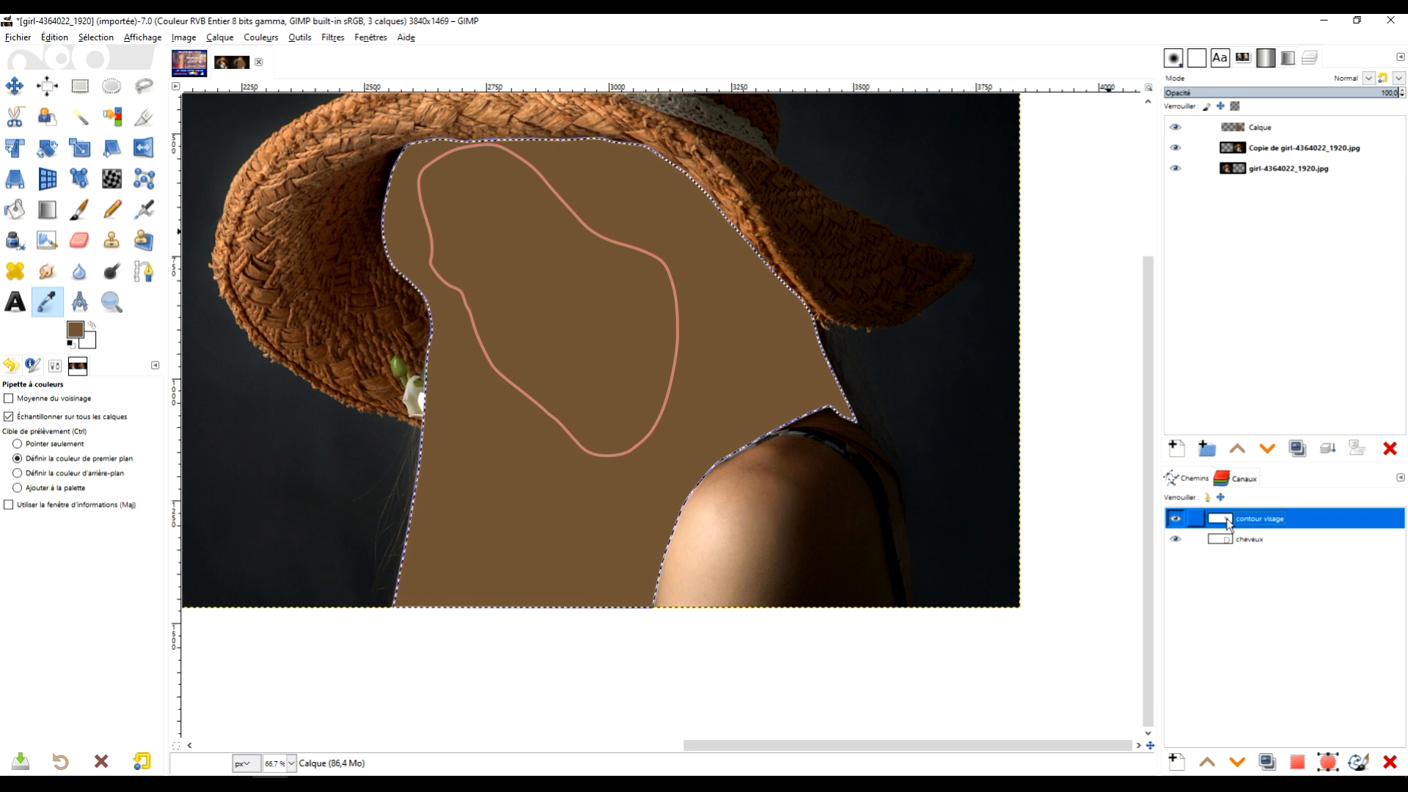
{"action": "left_click", "coordinate": [1324, 764]}
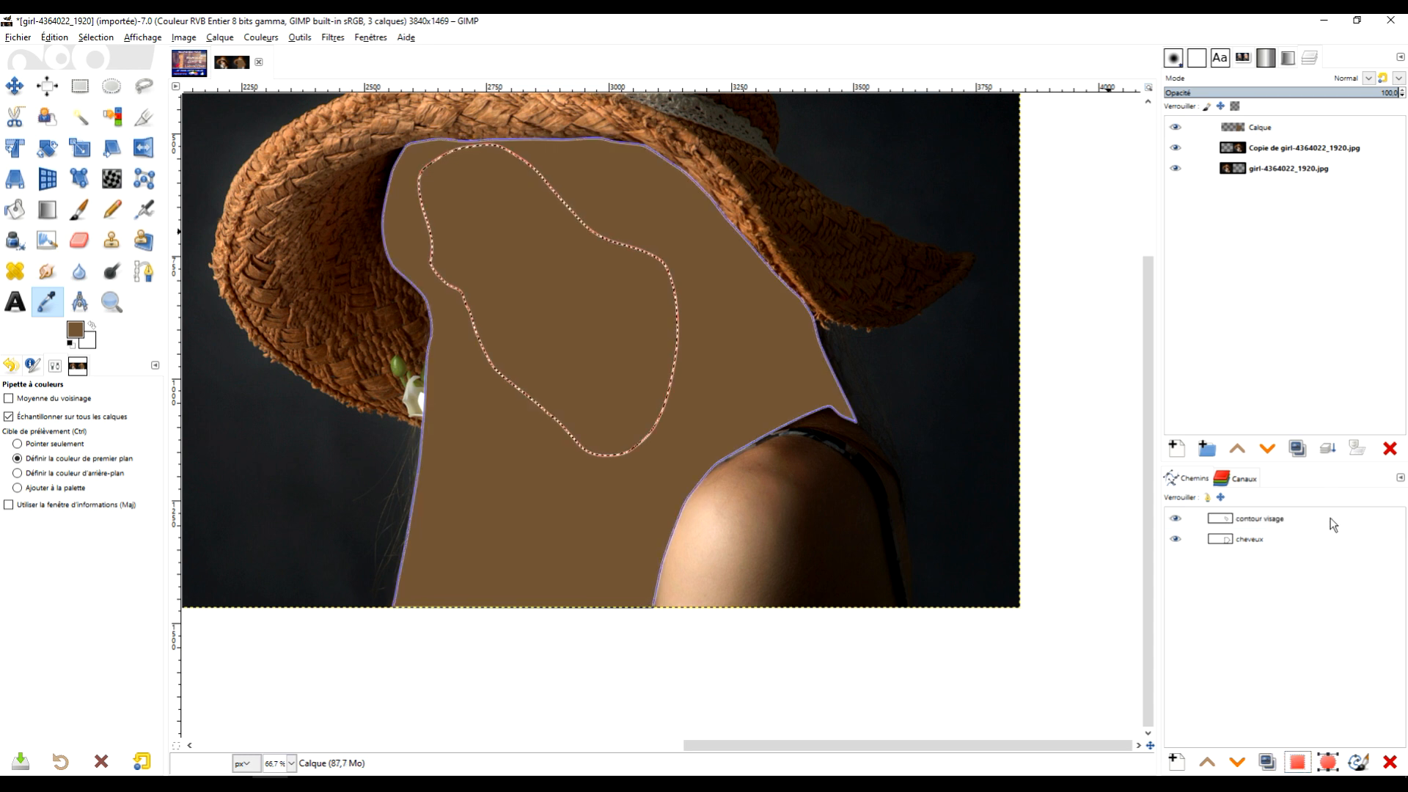
{"action": "left_click_drag", "start_coordinate": [352, 301], "coordinate": [821, 330]}
{"action": "left_click_drag", "start_coordinate": [311, 273], "coordinate": [383, 316]}
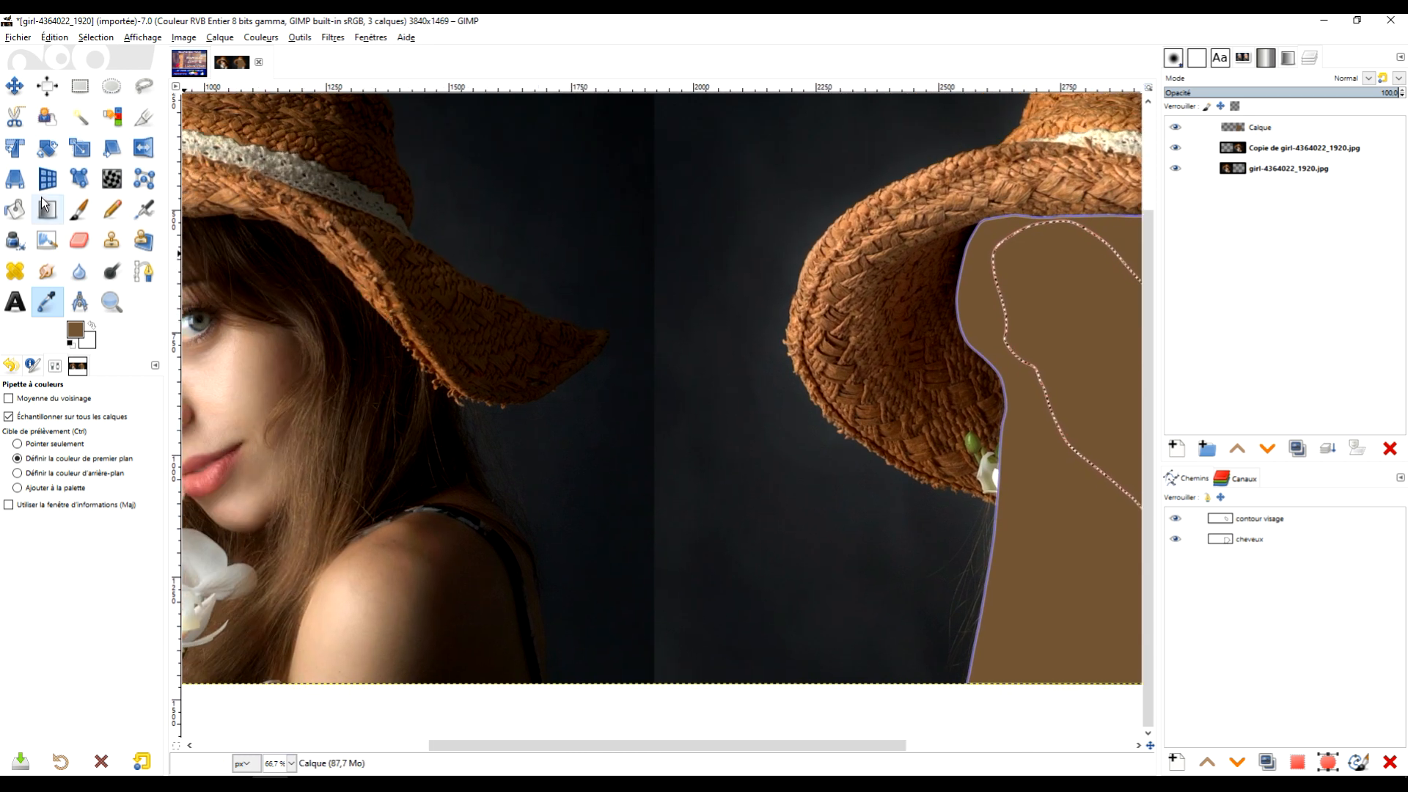
{"action": "left_click", "coordinate": [217, 385]}
Fill the face selection over the brown hair shape with the sampled skin tone.
{"action": "left_click_drag", "start_coordinate": [717, 352], "coordinate": [192, 294]}
{"action": "left_click", "coordinate": [80, 332]}
{"action": "left_click_drag", "start_coordinate": [80, 332], "coordinate": [627, 302]}
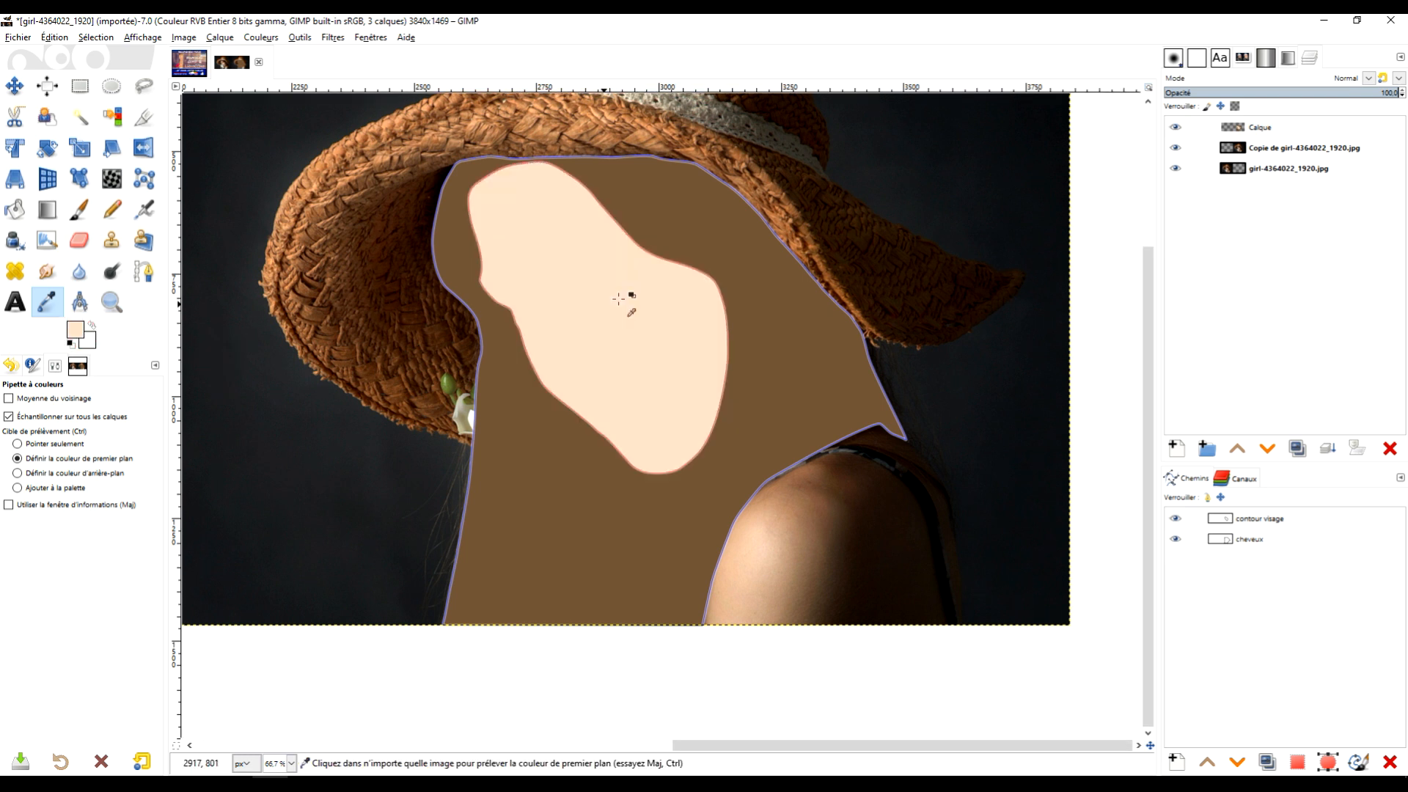
Clear the selection with the rectangular selection tool and hide the "contour visage" and "cheveux" paths.
{"action": "left_click", "coordinate": [80, 87]}
{"action": "left_click", "coordinate": [822, 192]}
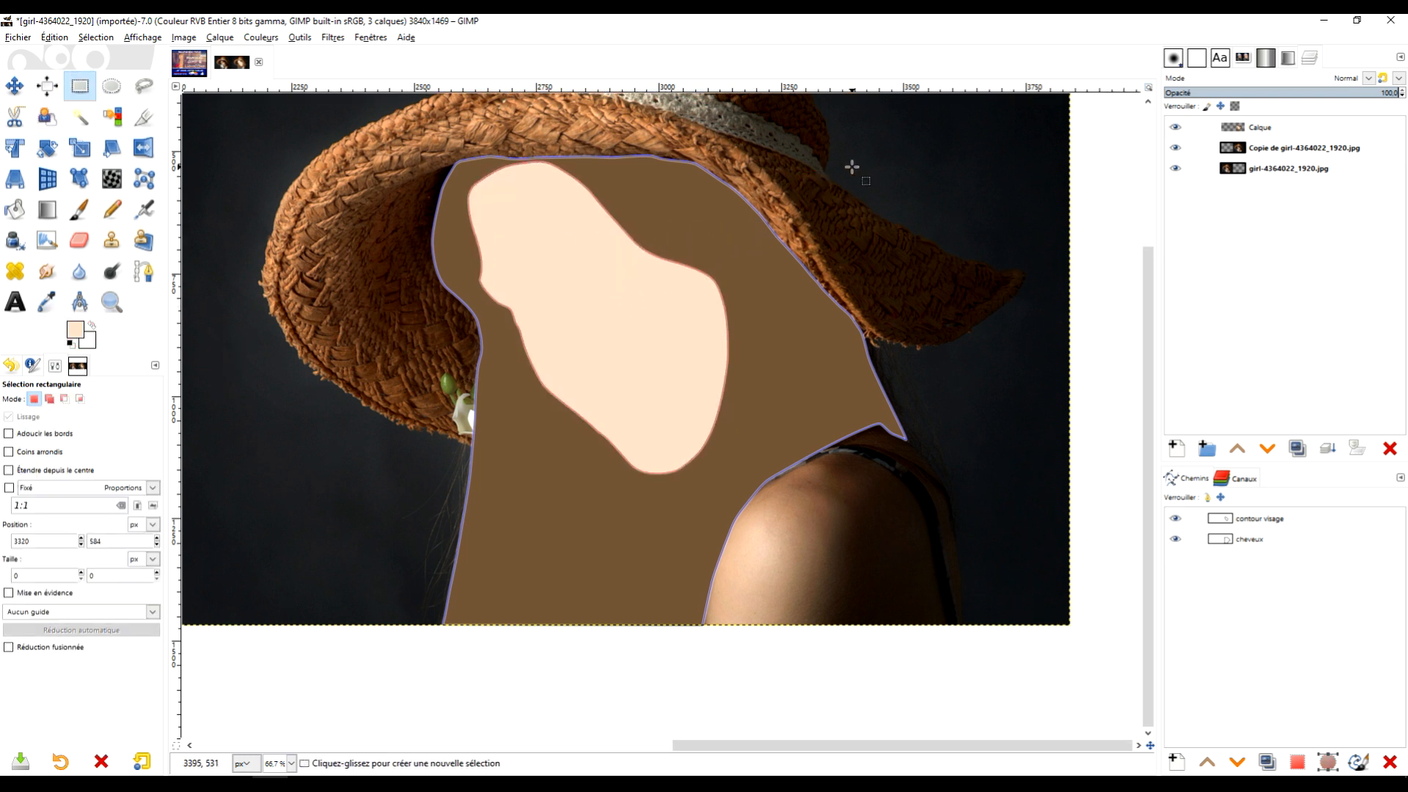
{"action": "scroll", "coordinate": [855, 218], "scroll_direction": "down", "scroll_amount": 1}
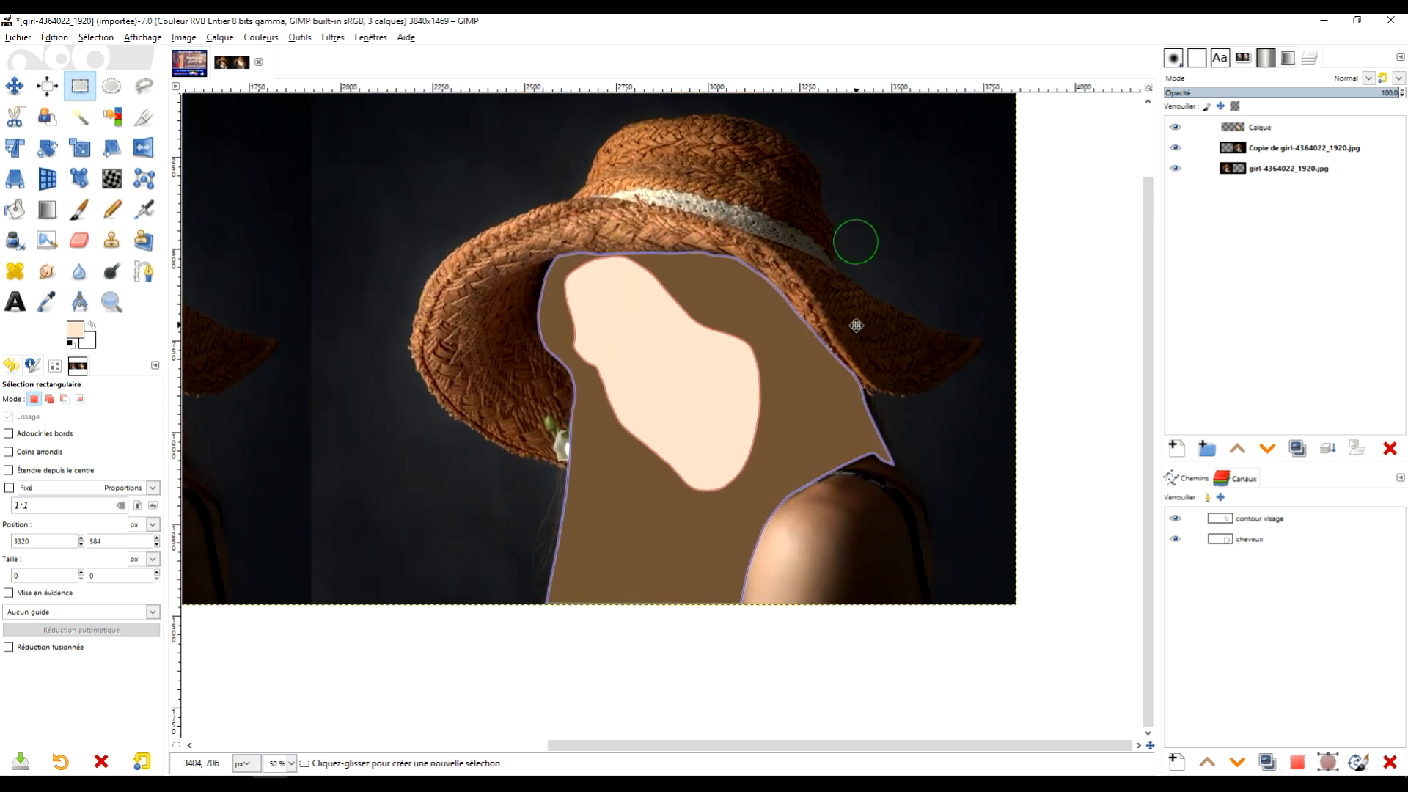
{"action": "scroll", "coordinate": [741, 329], "scroll_direction": "up", "scroll_amount": 1}
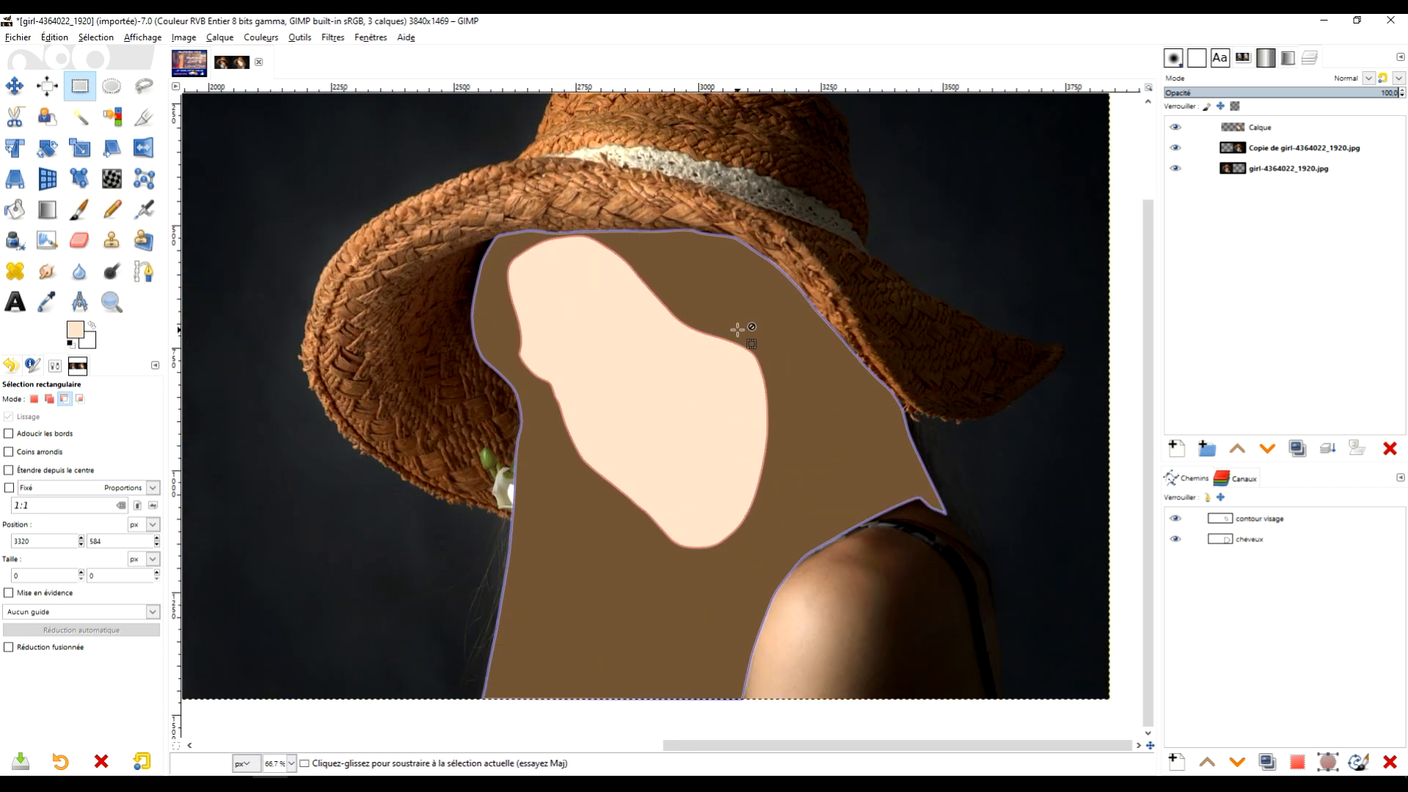
{"action": "left_click", "coordinate": [1174, 519]}
{"action": "left_click", "coordinate": [1181, 543]}
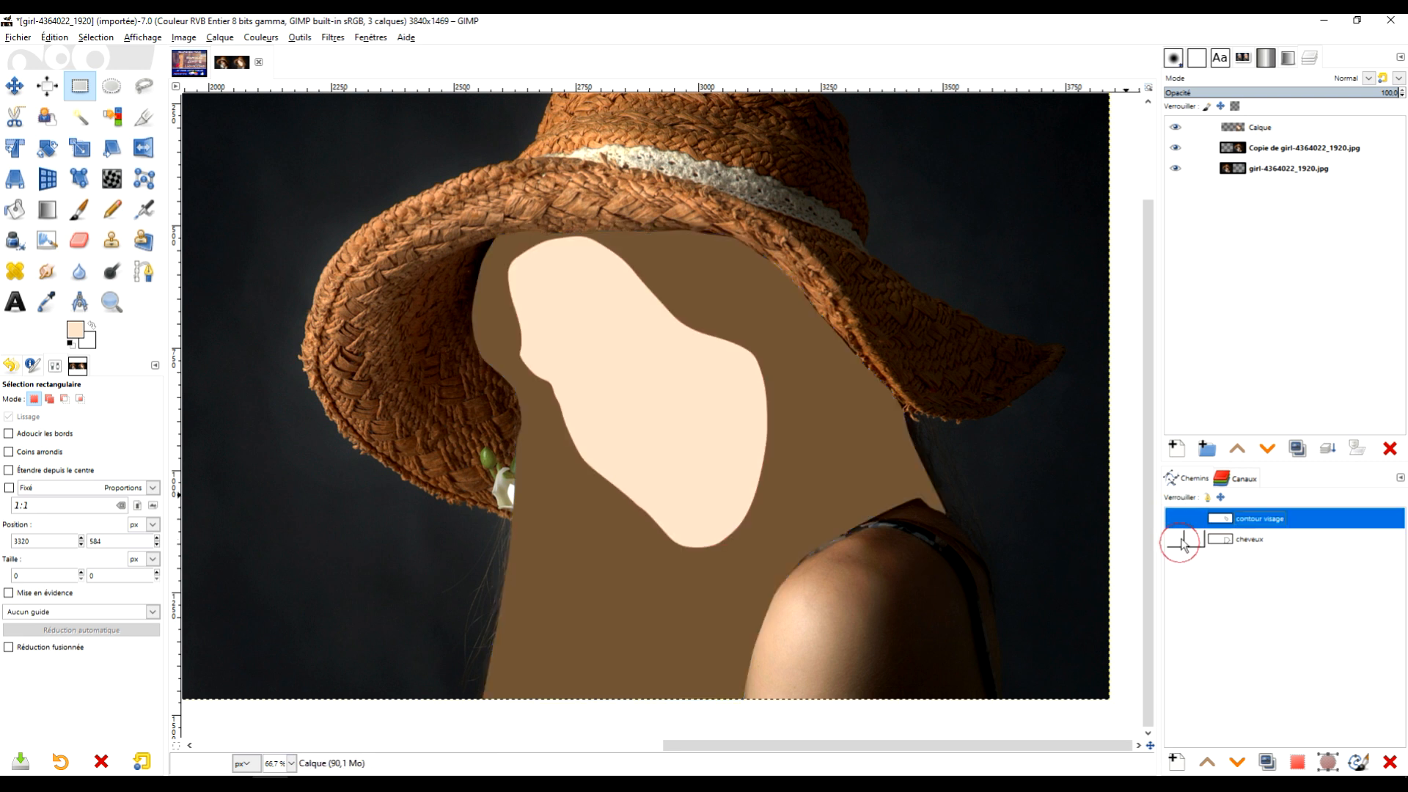
Activate the Paths tool, then hide and reshow the "Calque" layer to check the hat's edge beneath the colour shapes.
{"action": "scroll", "coordinate": [927, 440], "scroll_direction": "down", "scroll_amount": 1}
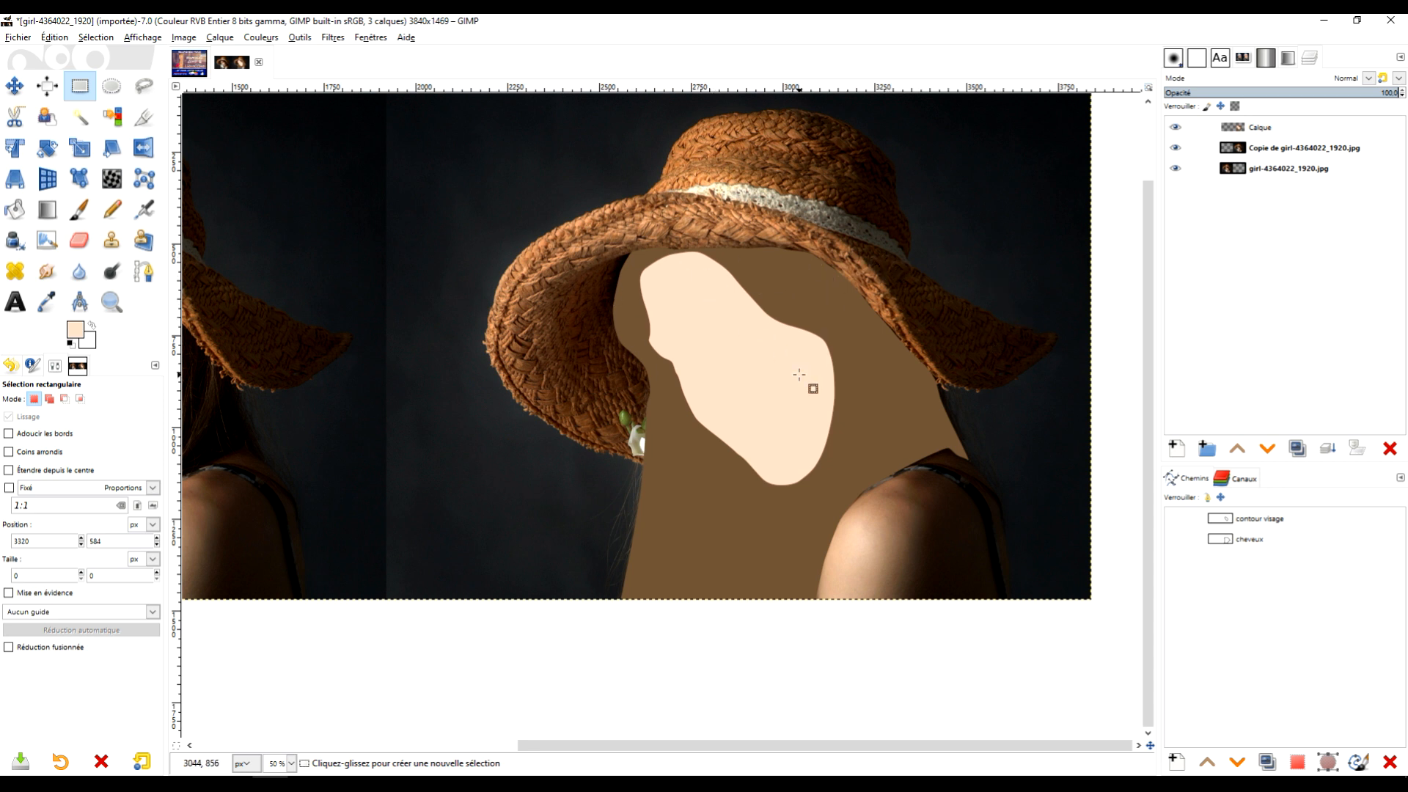
{"action": "mouse_move", "coordinate": [812, 253]}
{"action": "left_mouse_down"}
{"action": "mouse_move", "coordinate": [859, 237]}
{"action": "mouse_move", "coordinate": [811, 255]}
{"action": "left_mouse_up"}
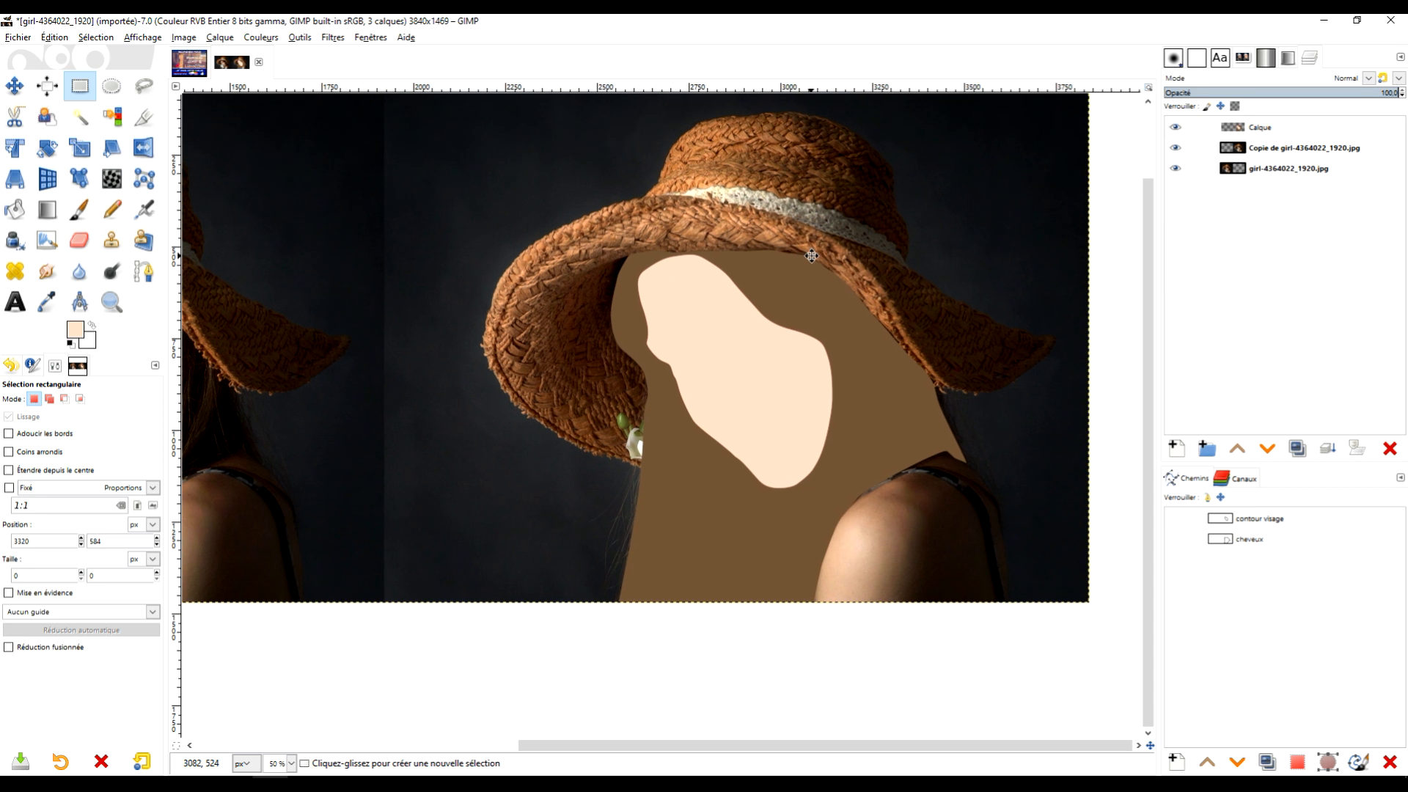
{"action": "left_click", "coordinate": [1260, 129]}
{"action": "scroll", "coordinate": [670, 432], "scroll_direction": "up", "scroll_amount": 2}
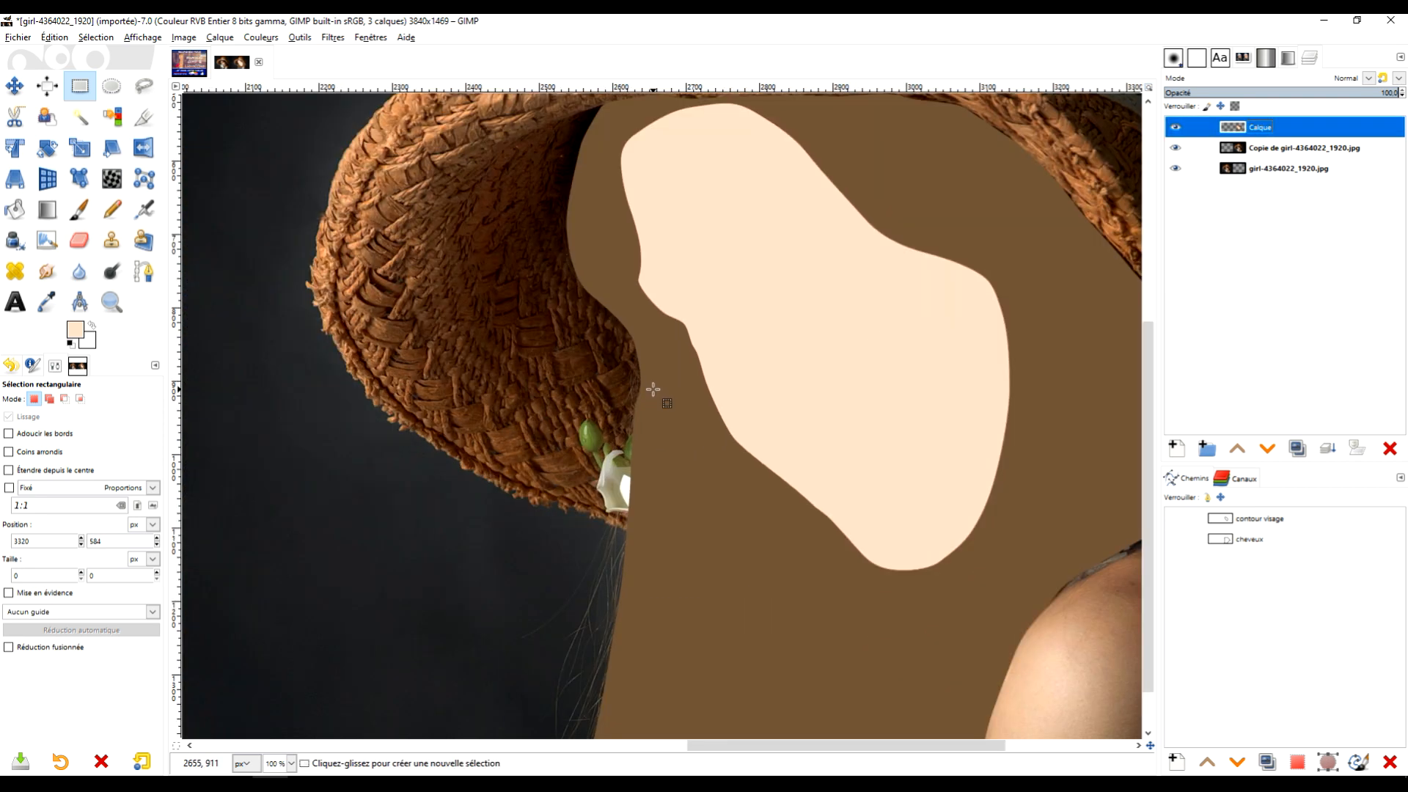
{"action": "left_click_drag", "start_coordinate": [724, 414], "coordinate": [731, 453]}
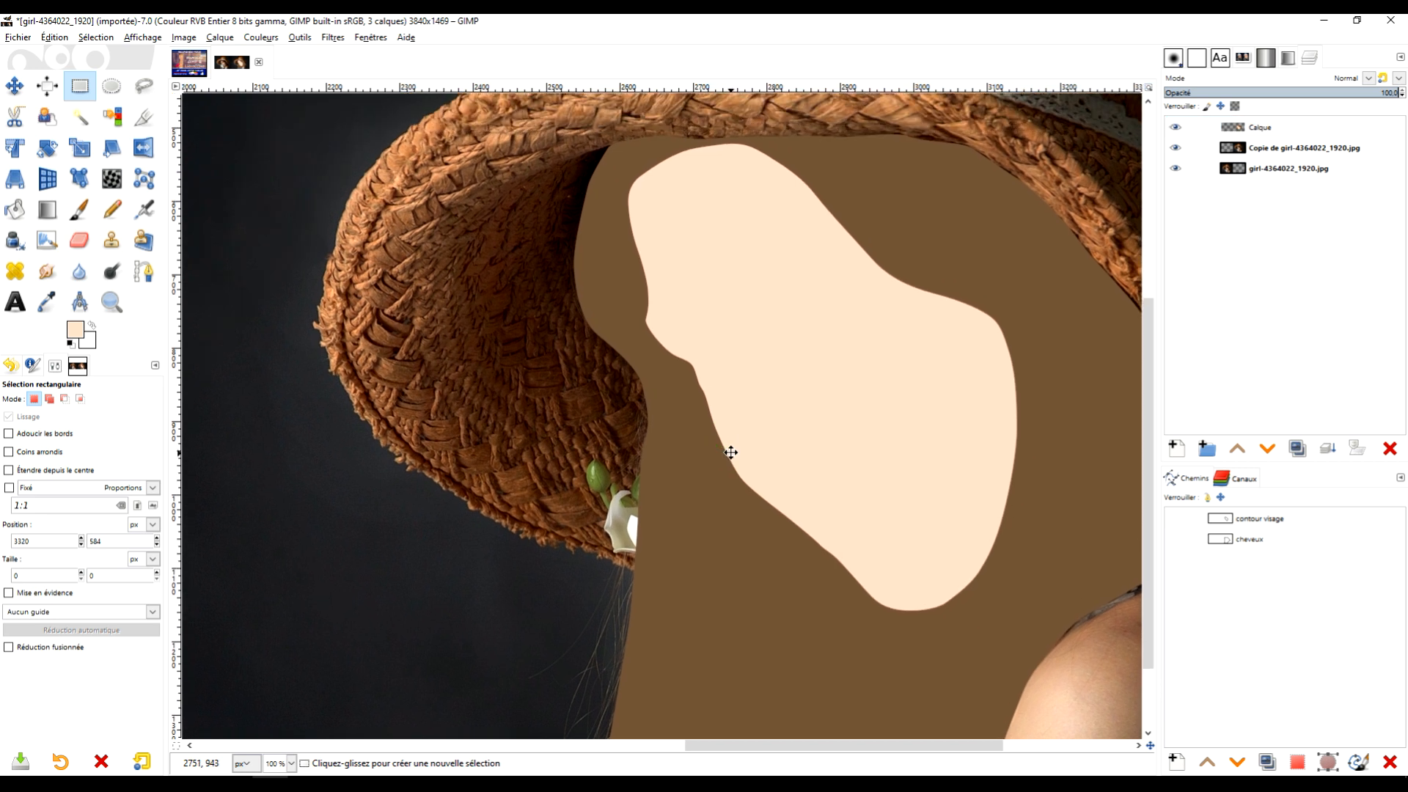
{"action": "left_click", "coordinate": [144, 272]}
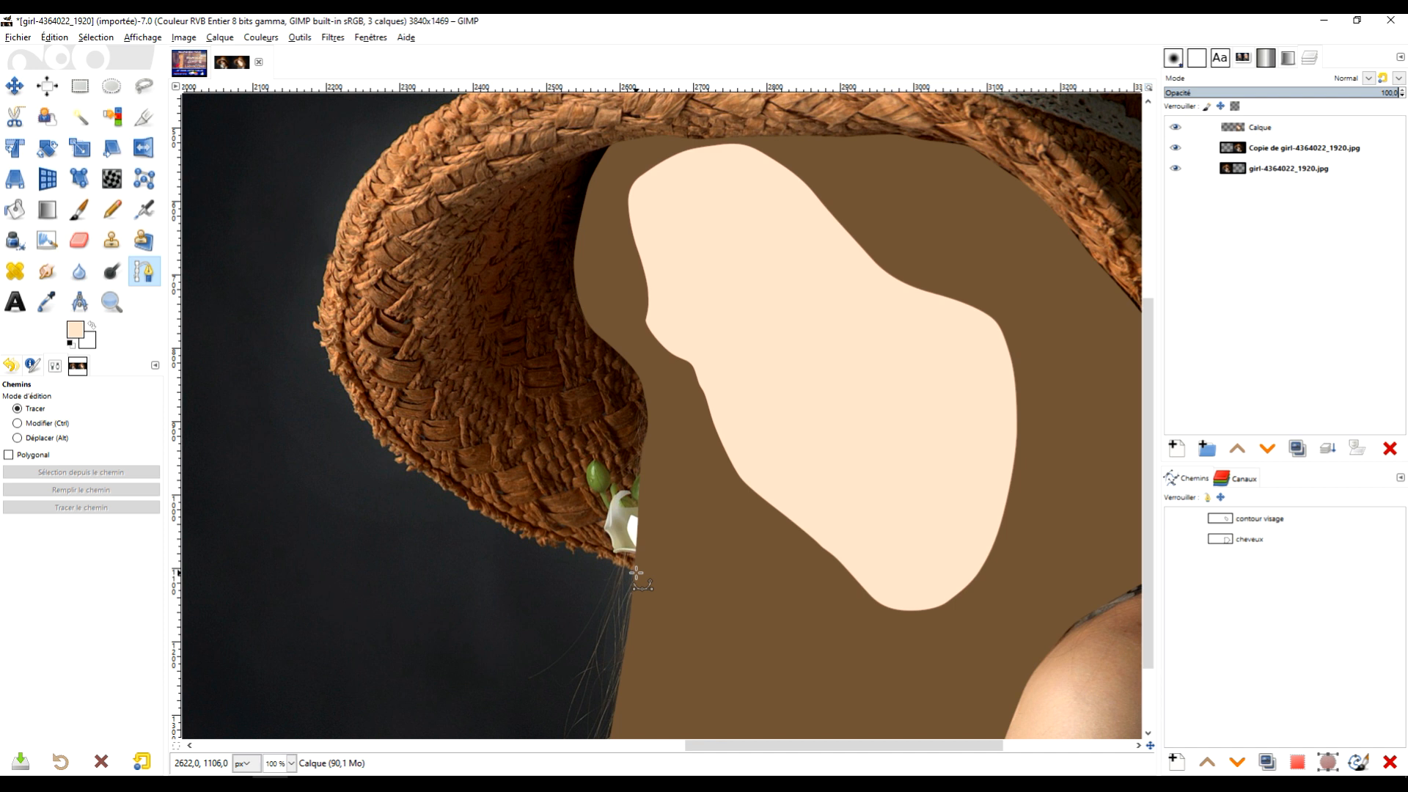
{"action": "left_click", "coordinate": [1177, 128]}
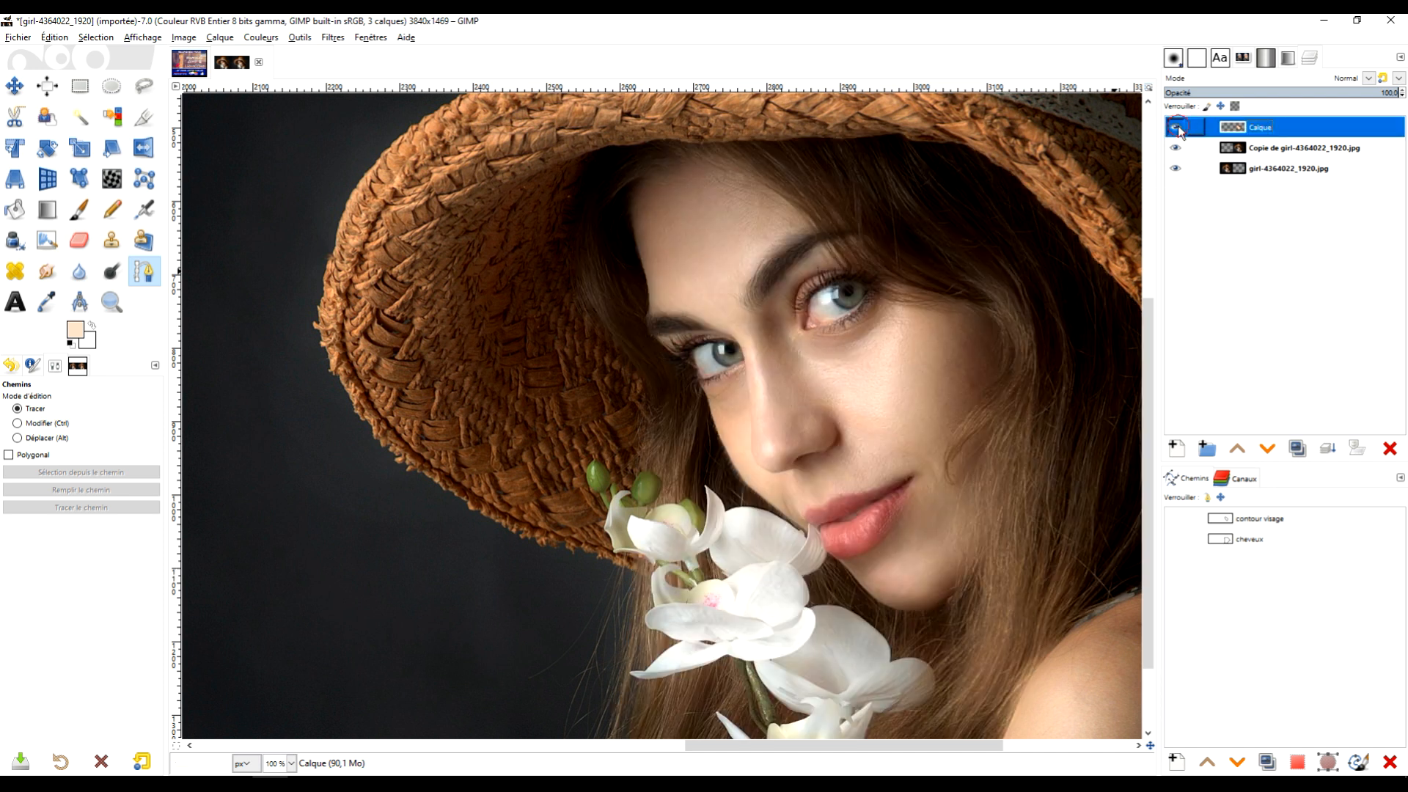
{"action": "left_click", "coordinate": [1177, 128]}
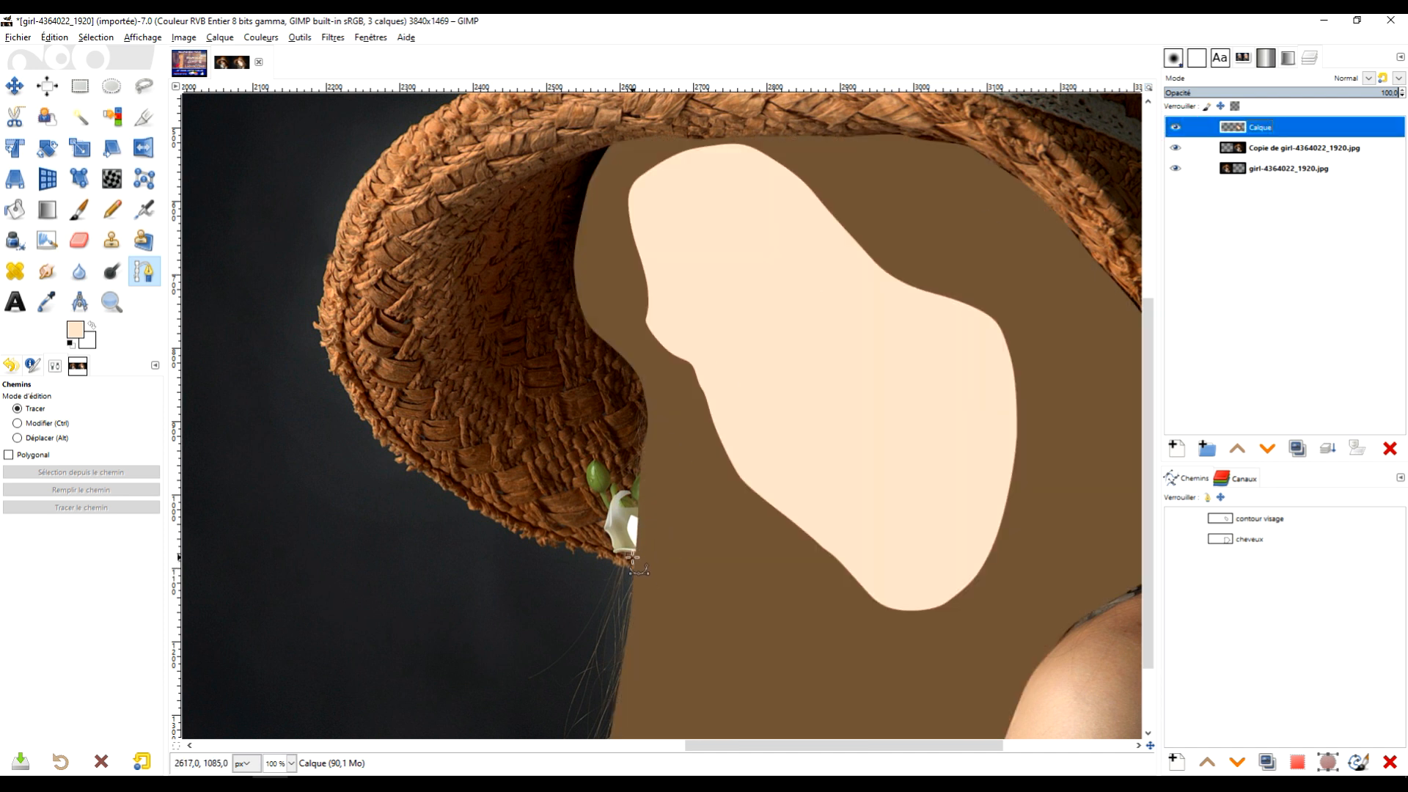
Start a new path at the brim's lower edge beside the flowers and trace it around the hat's left side.
{"action": "scroll", "coordinate": [632, 561], "scroll_direction": "up", "scroll_amount": 1, "text": "ctrl"}
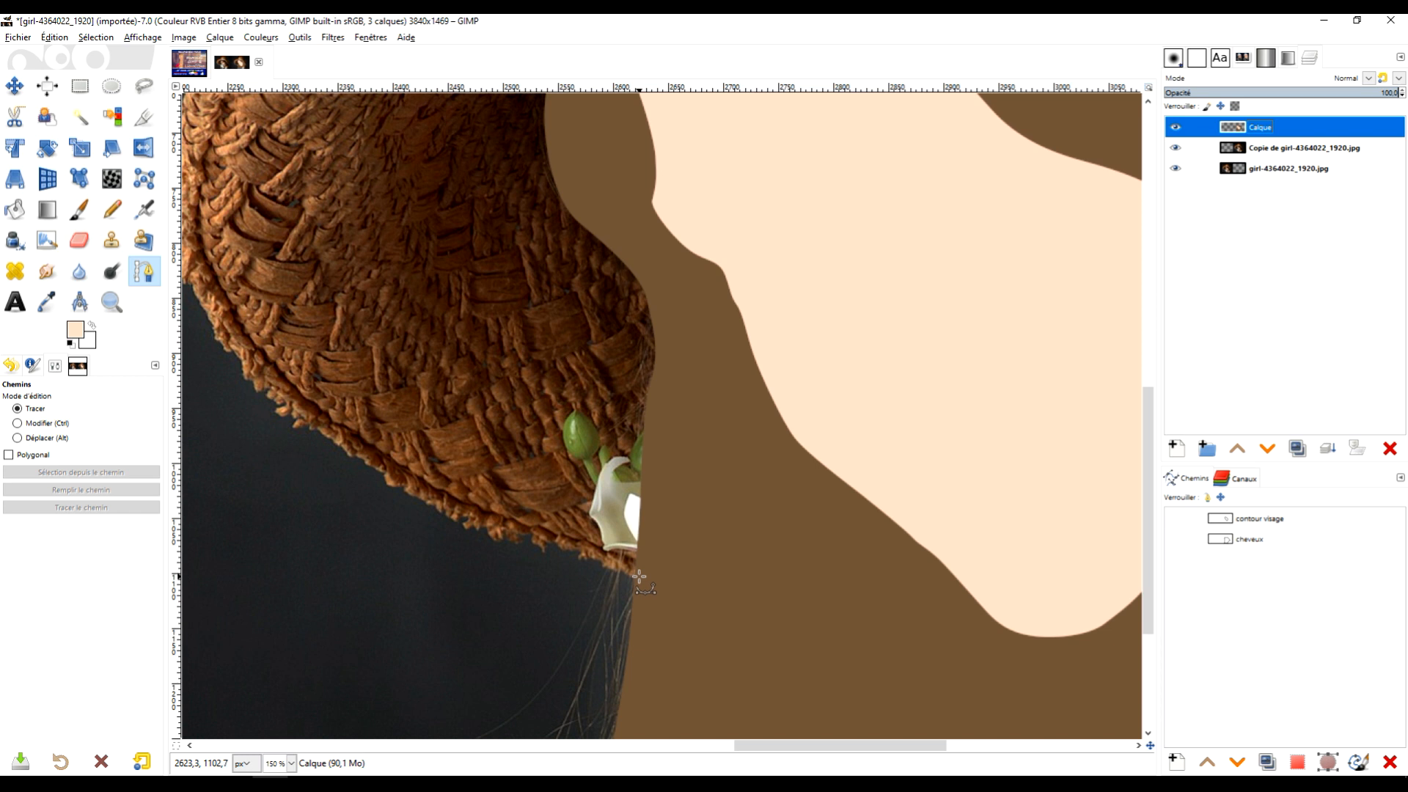
{"action": "left_click", "coordinate": [638, 579]}
{"action": "left_click_drag", "start_coordinate": [304, 424], "coordinate": [223, 350]}
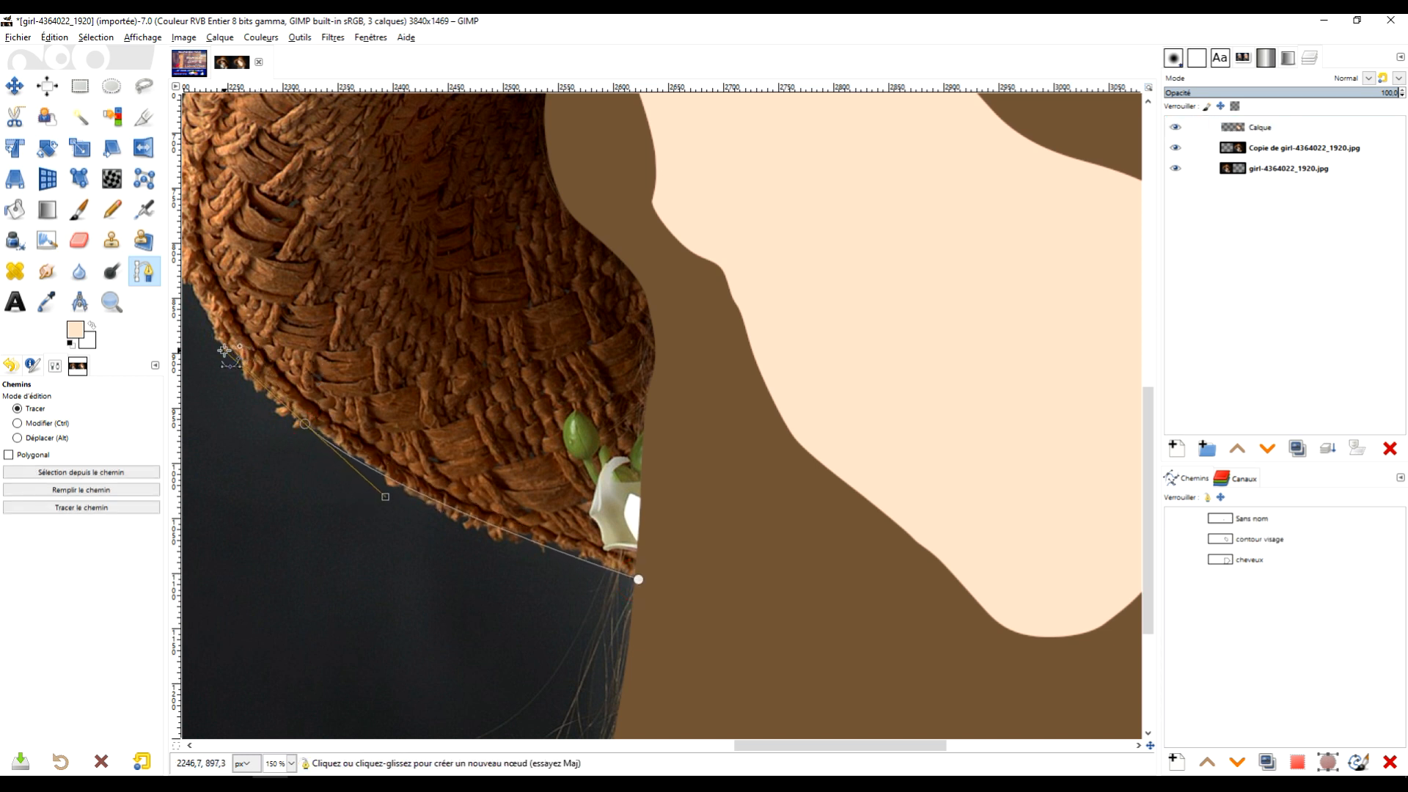
{"action": "left_click_drag", "start_coordinate": [359, 230], "coordinate": [689, 411]}
{"action": "left_click_drag", "start_coordinate": [497, 374], "coordinate": [510, 284]}
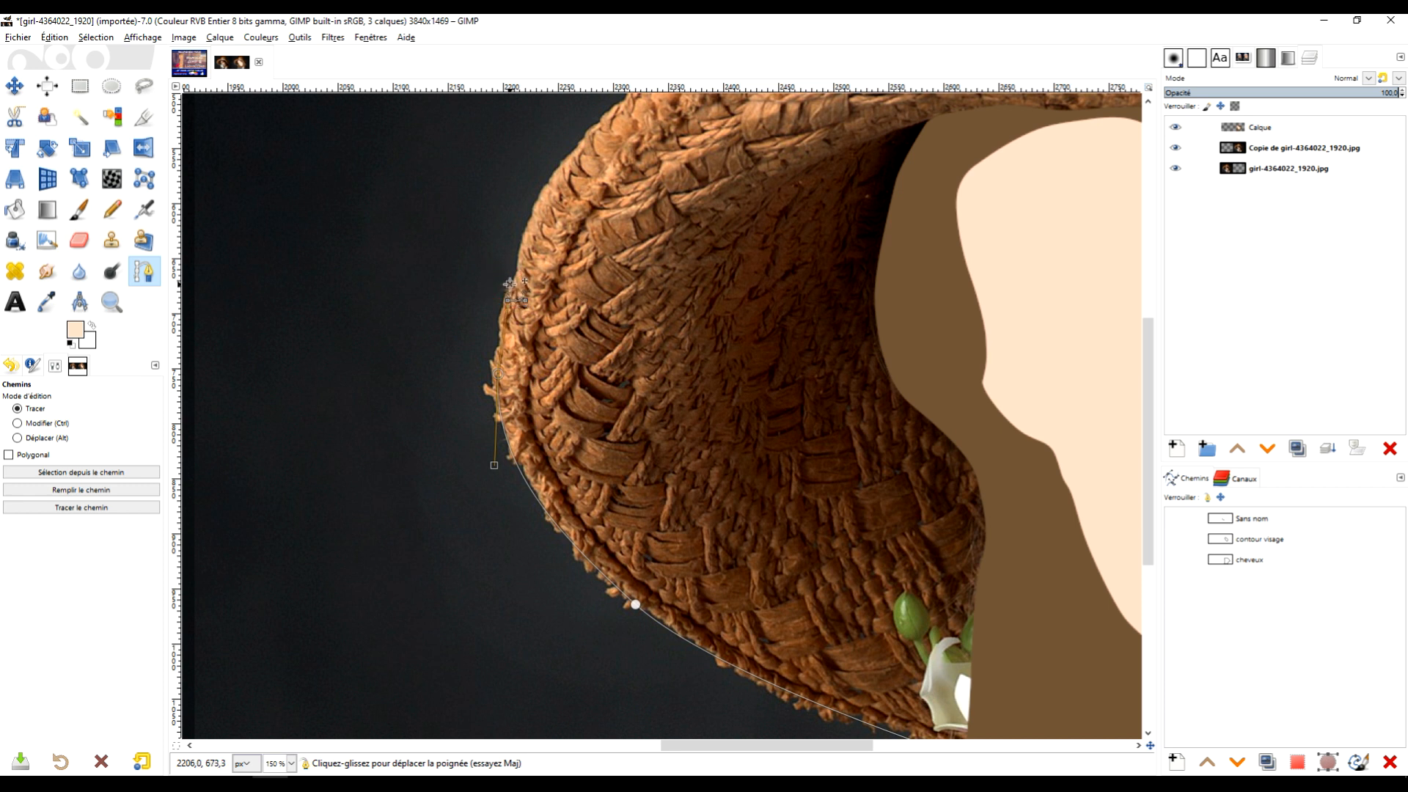
Continue the hat path along the brim's upper left edge to the base of the crown.
{"action": "left_click_drag", "start_coordinate": [675, 208], "coordinate": [588, 417]}
{"action": "left_click_drag", "start_coordinate": [490, 354], "coordinate": [480, 480]}
{"action": "left_click_drag", "start_coordinate": [652, 368], "coordinate": [720, 353]}
{"action": "left_click", "coordinate": [742, 349]}
Trace the hat path up the crown's left side, over its top and down its right side.
{"action": "left_click_drag", "start_coordinate": [846, 292], "coordinate": [774, 316]}
{"action": "left_click_drag", "start_coordinate": [1082, 189], "coordinate": [934, 302]}
{"action": "left_click_drag", "start_coordinate": [698, 349], "coordinate": [732, 332]}
{"action": "left_click_drag", "start_coordinate": [884, 319], "coordinate": [922, 310]}
{"action": "left_click_drag", "start_coordinate": [1031, 382], "coordinate": [680, 457]}
{"action": "left_click_drag", "start_coordinate": [732, 401], "coordinate": [772, 412]}
{"action": "left_click_drag", "start_coordinate": [848, 463], "coordinate": [868, 478]}
{"action": "left_click_drag", "start_coordinate": [895, 578], "coordinate": [699, 472]}
{"action": "left_click_drag", "start_coordinate": [715, 522], "coordinate": [685, 396]}
{"action": "left_click_drag", "start_coordinate": [685, 458], "coordinate": [679, 475]}
{"action": "left_click_drag", "start_coordinate": [790, 544], "coordinate": [707, 330]}
Trace the hat path from the crown's right base along the brim's upper edge to its right tip.
{"action": "left_click_drag", "start_coordinate": [621, 297], "coordinate": [652, 315]}
{"action": "left_click", "coordinate": [742, 375]}
{"action": "left_click", "coordinate": [863, 441]}
{"action": "left_click_drag", "start_coordinate": [961, 474], "coordinate": [1042, 504]}
{"action": "left_click", "coordinate": [1018, 489]}
Trace the hat path back from the right tip along the brim's underside to the edge of the hair.
{"action": "scroll", "coordinate": [975, 549], "scroll_direction": "down", "scroll_amount": 3}
{"action": "left_click", "coordinate": [1006, 407]}
{"action": "left_click_drag", "start_coordinate": [934, 456], "coordinate": [921, 464]}
{"action": "left_click", "coordinate": [864, 494]}
{"action": "left_click_drag", "start_coordinate": [777, 501], "coordinate": [742, 492]}
{"action": "left_click", "coordinate": [696, 478]}
{"action": "left_click_drag", "start_coordinate": [604, 401], "coordinate": [584, 376]}
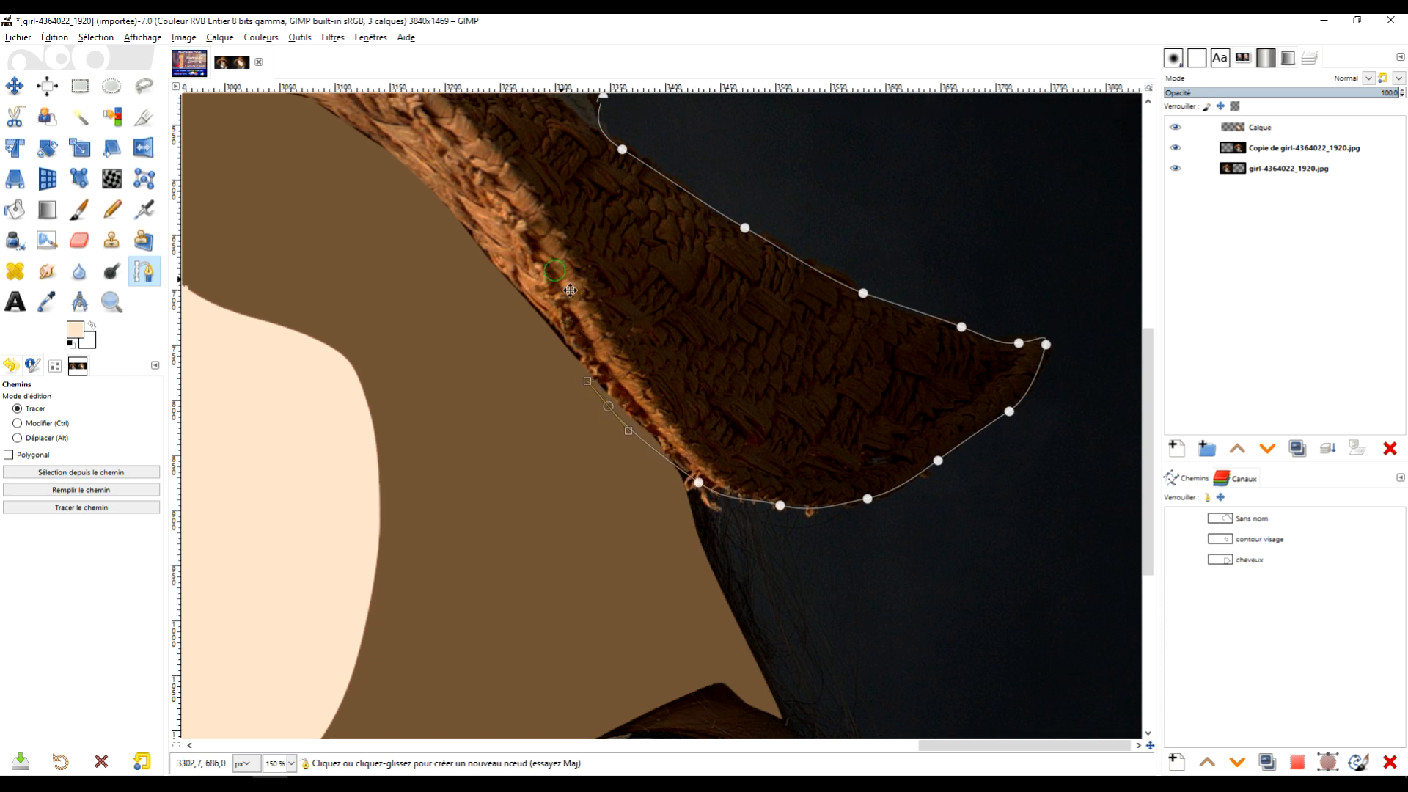
Continue the hat path up the brim's right inner edge and leftward along the top of the hair.
{"action": "left_click_drag", "start_coordinate": [570, 291], "coordinate": [726, 385]}
{"action": "left_click_drag", "start_coordinate": [722, 448], "coordinate": [644, 354]}
{"action": "left_click_drag", "start_coordinate": [634, 270], "coordinate": [602, 302]}
{"action": "left_click_drag", "start_coordinate": [513, 319], "coordinate": [808, 421]}
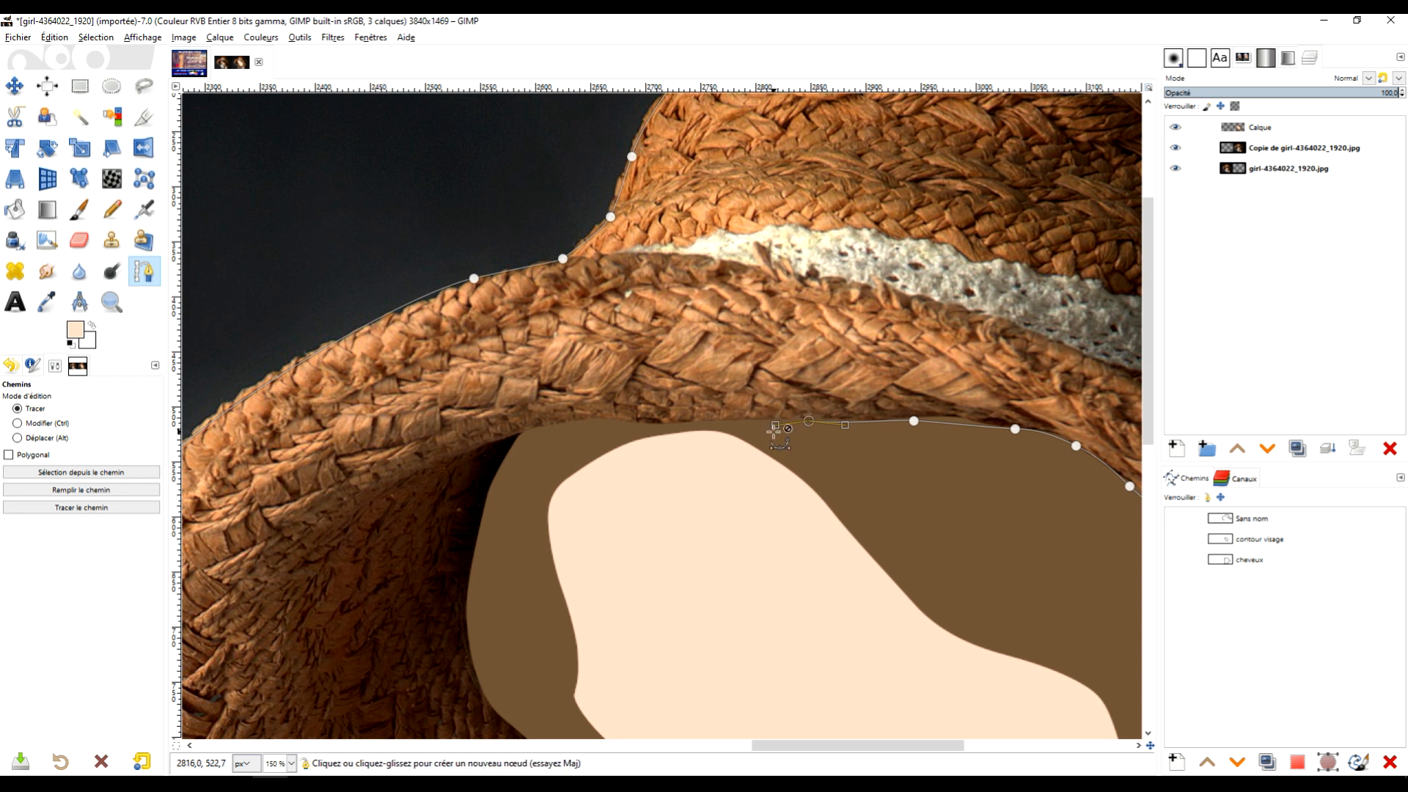
{"action": "scroll", "coordinate": [774, 424], "scroll_direction": "up", "scroll_amount": 3}
{"action": "left_click_drag", "start_coordinate": [779, 423], "coordinate": [753, 422]}
{"action": "left_click", "coordinate": [620, 415]}
Extend the hat path along the brim's inner edge to the upper left corner of the hair.
{"action": "left_click_drag", "start_coordinate": [509, 471], "coordinate": [1070, 492]}
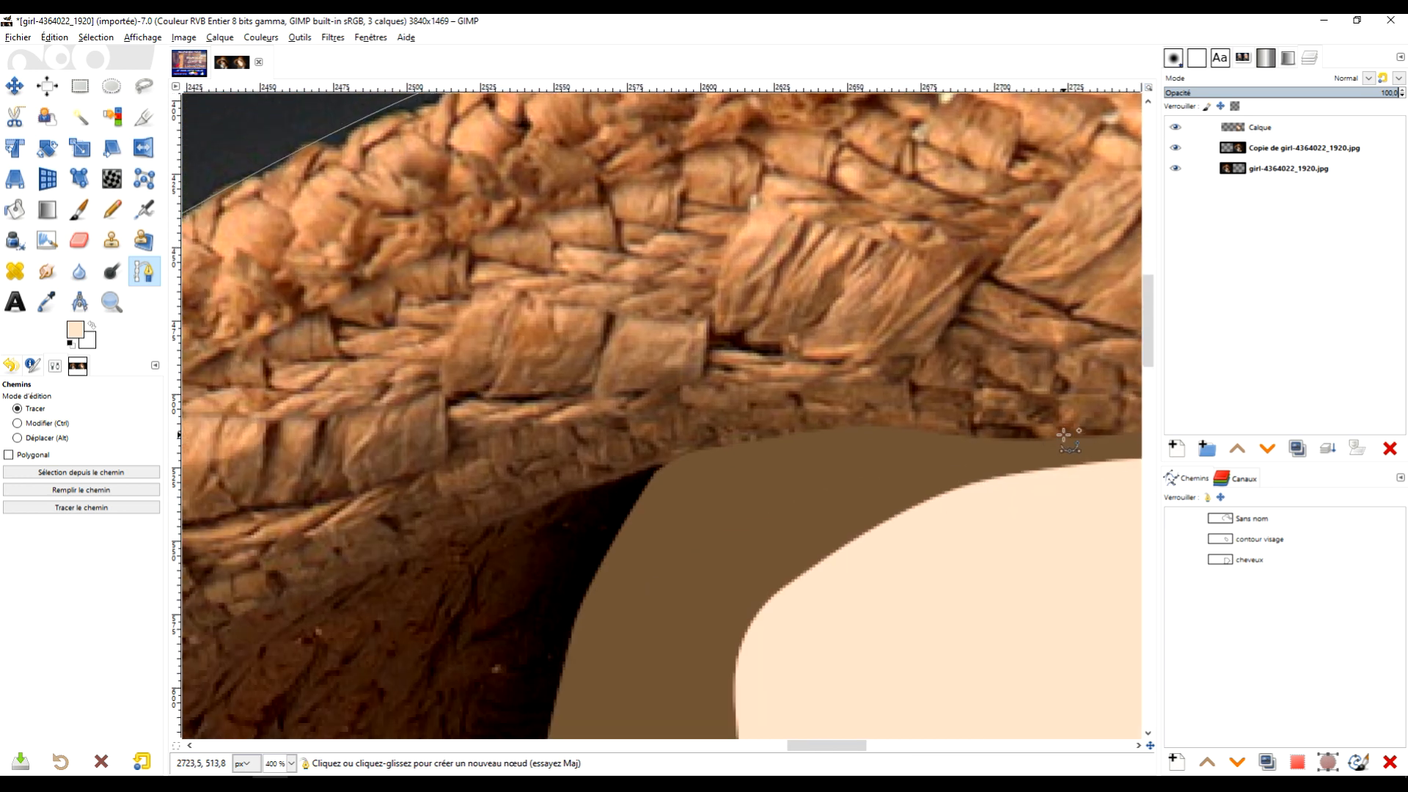
{"action": "left_click", "coordinate": [997, 441]}
{"action": "left_click_drag", "start_coordinate": [831, 434], "coordinate": [807, 436]}
{"action": "left_click_drag", "start_coordinate": [831, 487], "coordinate": [1011, 353]}
{"action": "left_click_drag", "start_coordinate": [840, 331], "coordinate": [831, 336]}
{"action": "left_click_drag", "start_coordinate": [798, 409], "coordinate": [856, 266]}
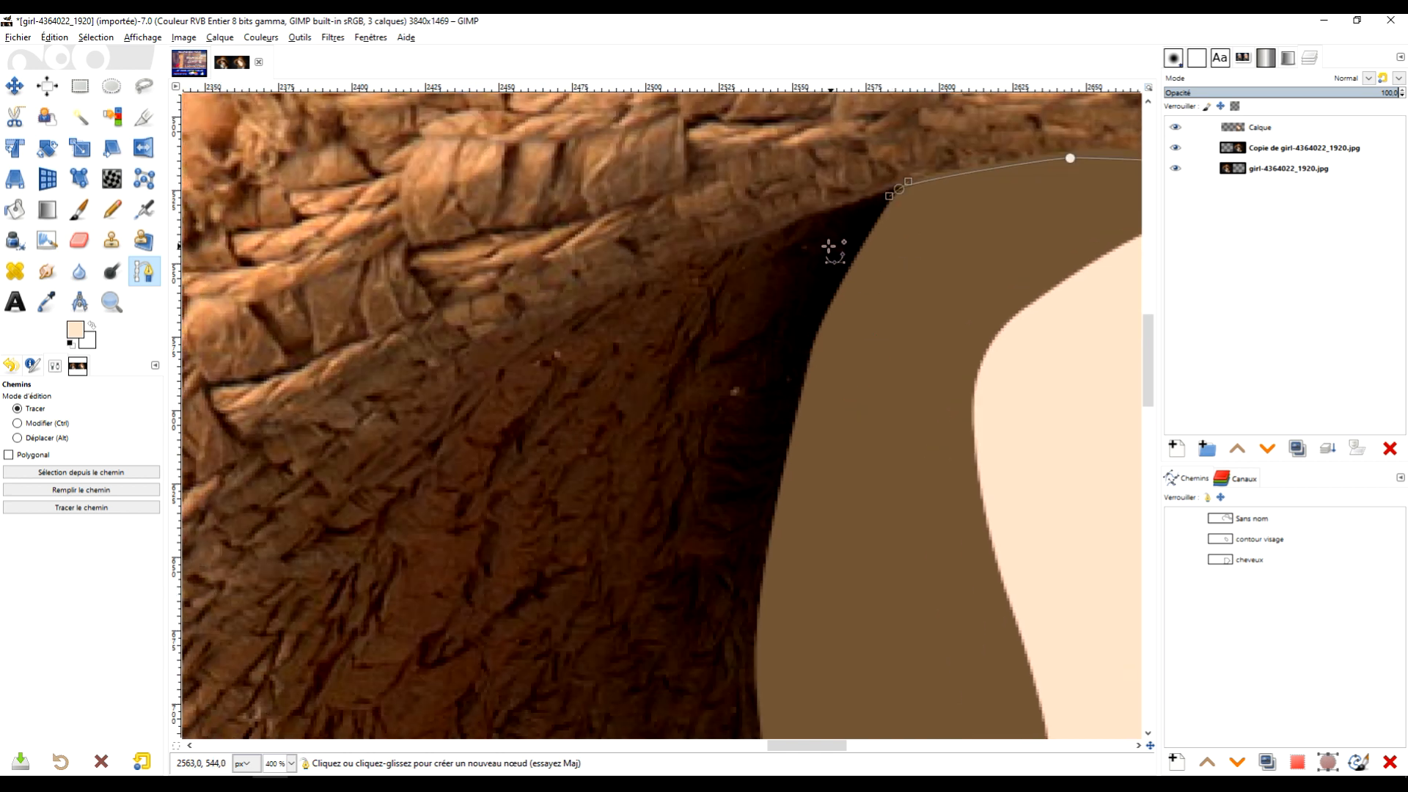
{"action": "scroll", "coordinate": [827, 345], "scroll_direction": "down", "scroll_amount": 3}
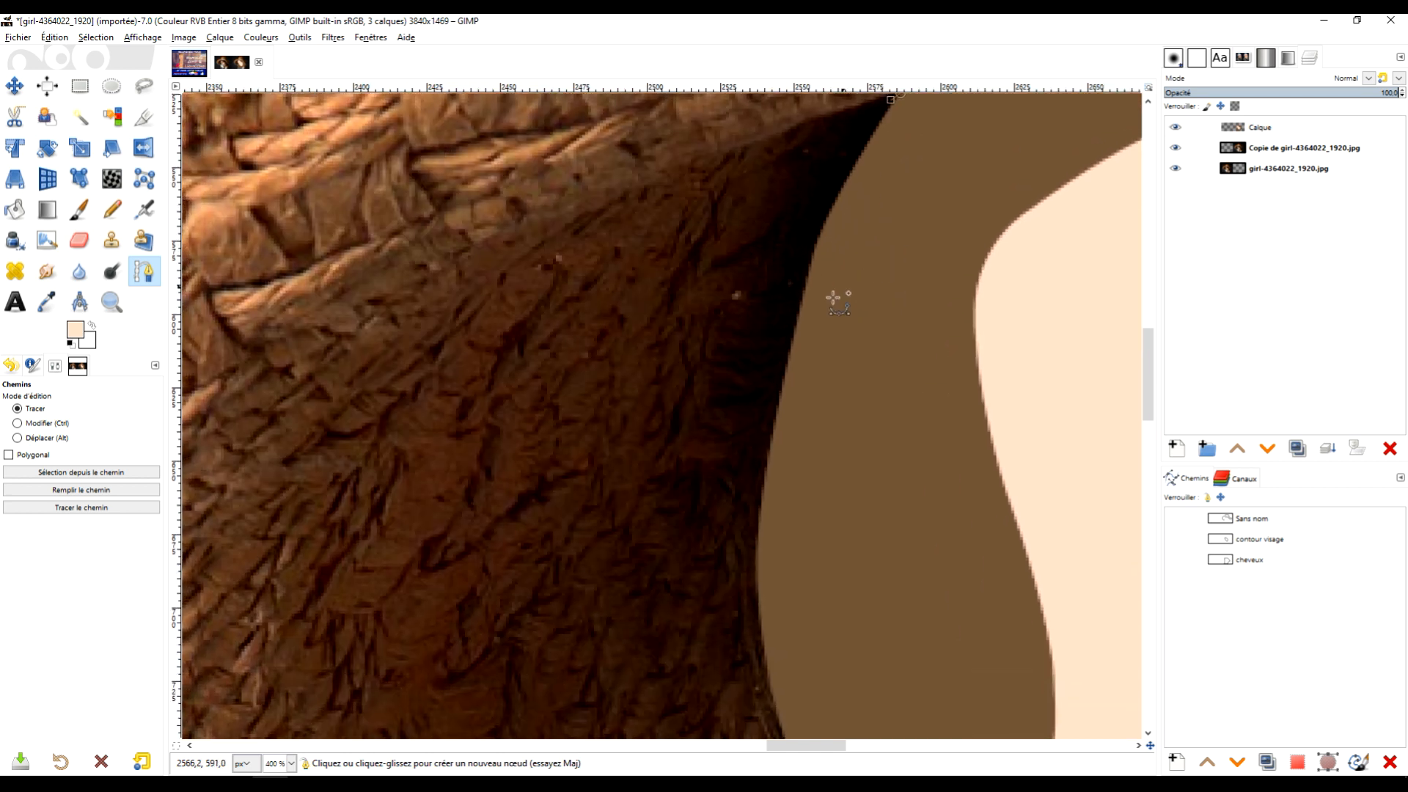
{"action": "left_click_drag", "start_coordinate": [923, 188], "coordinate": [836, 239]}
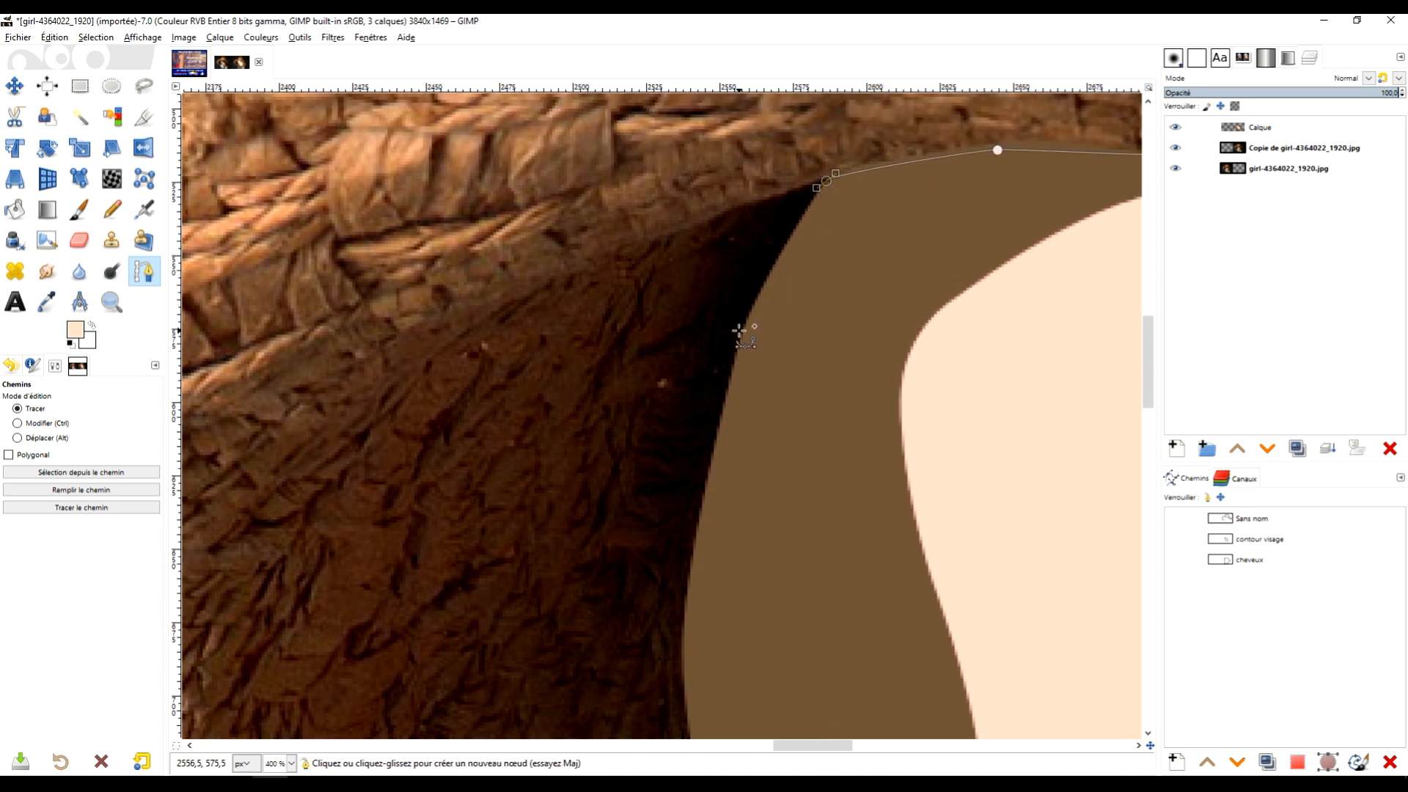
Trace the hat path down the hair's left edge, following its inward curve and the bulge below it.
{"action": "left_click_drag", "start_coordinate": [743, 338], "coordinate": [730, 382]}
{"action": "scroll", "coordinate": [733, 378], "scroll_direction": "down", "scroll_amount": 5}
{"action": "scroll", "coordinate": [734, 226], "scroll_direction": "left", "scroll_amount": 1}
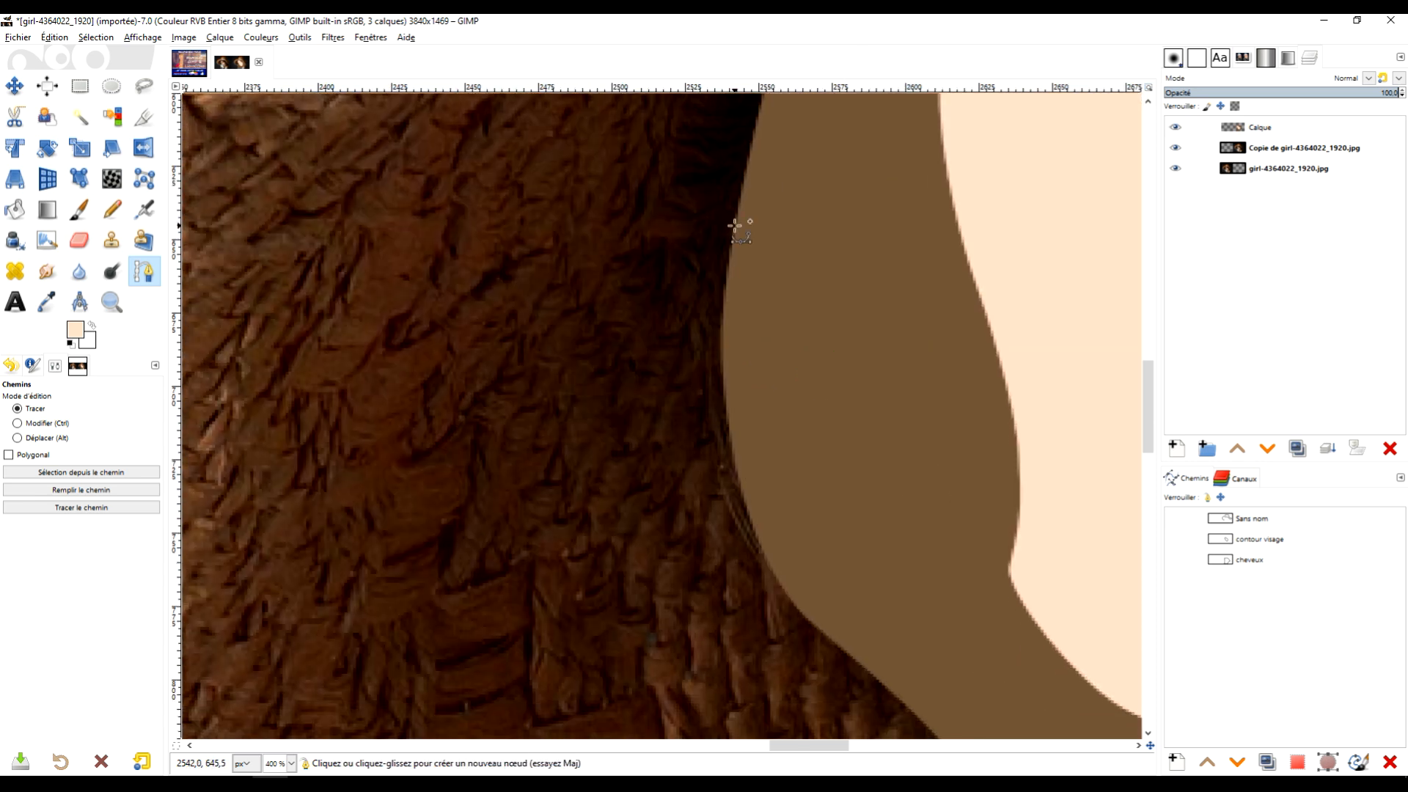
{"action": "left_click", "coordinate": [730, 286]}
{"action": "scroll", "coordinate": [700, 240], "scroll_direction": "down", "scroll_amount": 2}
{"action": "scroll", "coordinate": [700, 241], "scroll_direction": "right", "scroll_amount": 1}
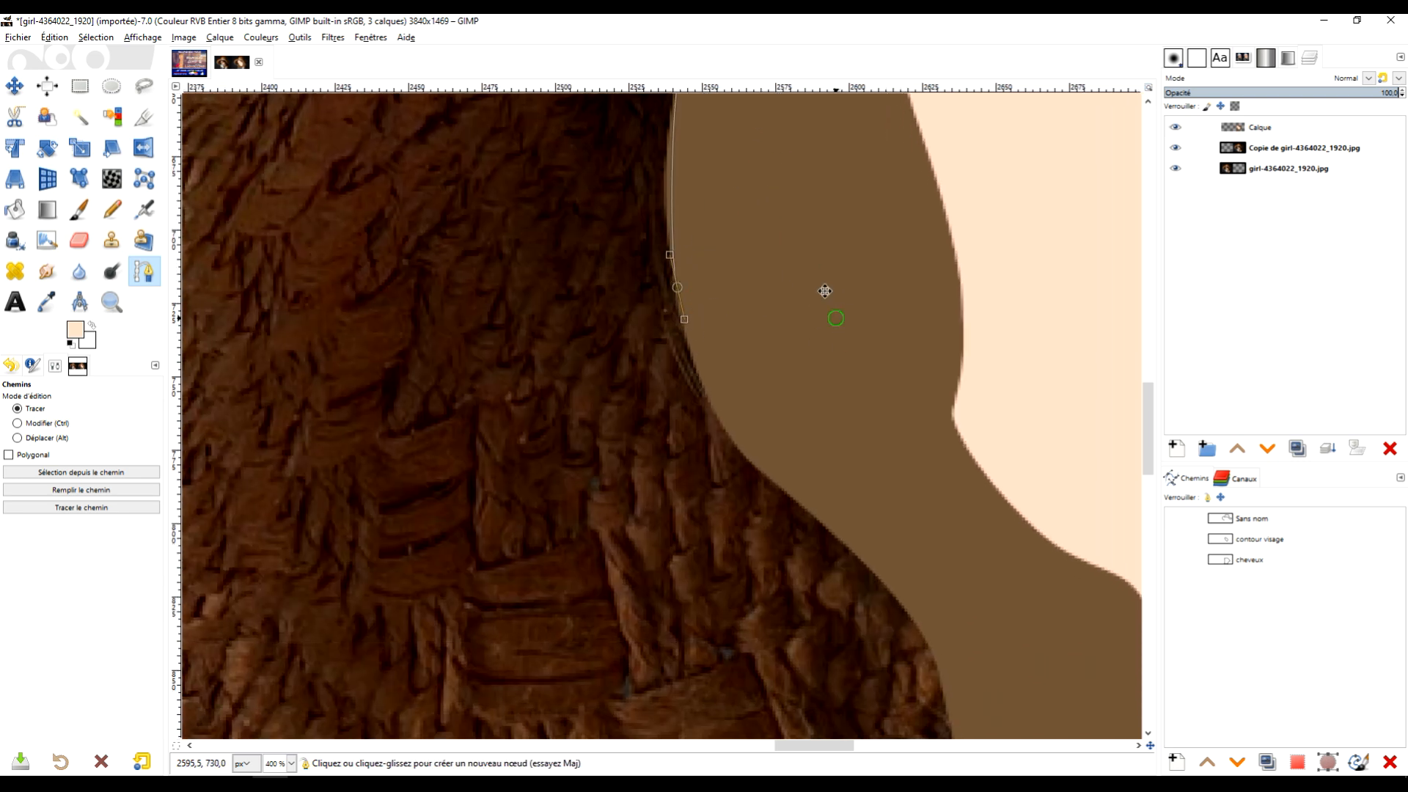
{"action": "scroll", "coordinate": [649, 202], "scroll_direction": "down", "scroll_amount": 1}
{"action": "scroll", "coordinate": [649, 201], "scroll_direction": "right", "scroll_amount": 1}
{"action": "left_click_drag", "start_coordinate": [618, 188], "coordinate": [654, 242]}
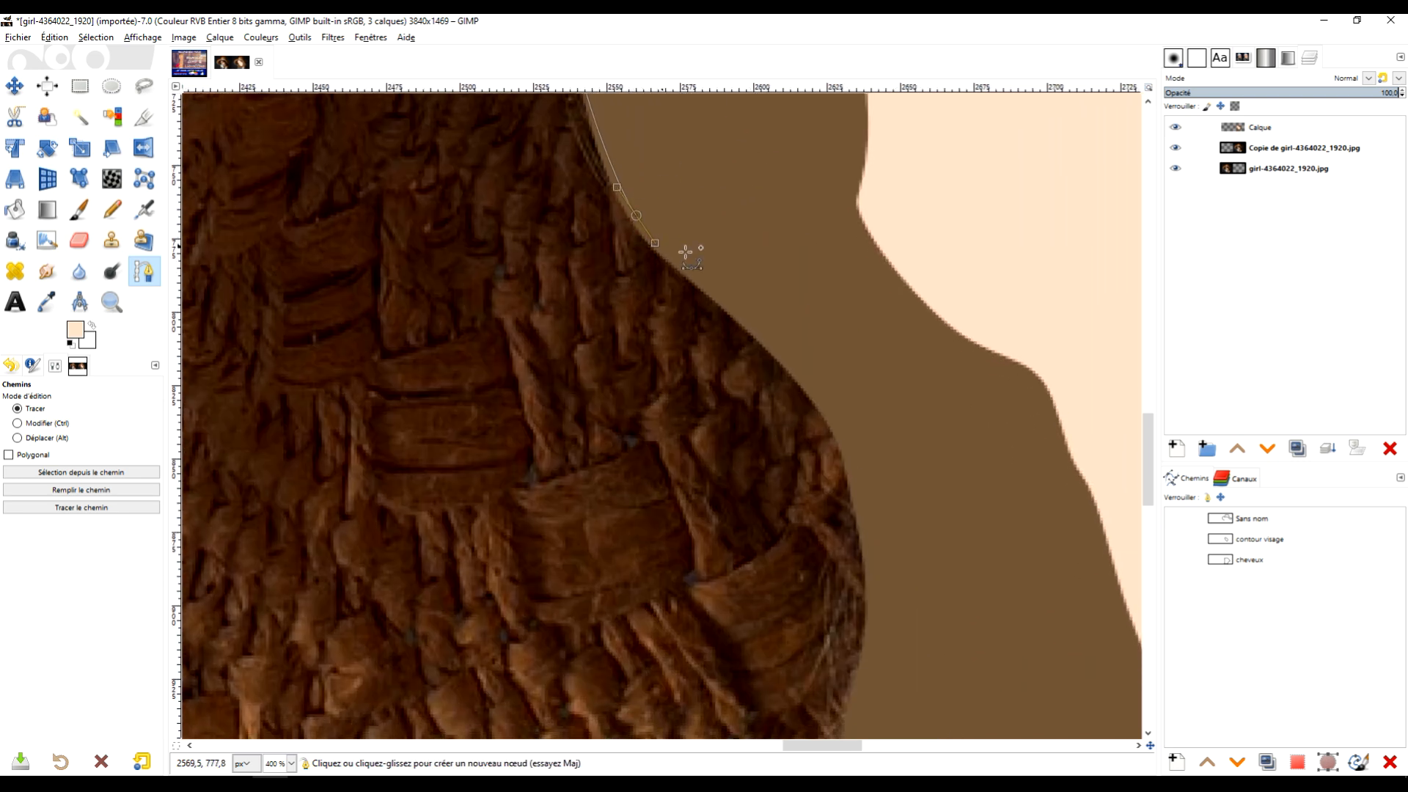
{"action": "scroll", "coordinate": [788, 128], "scroll_direction": "down", "scroll_amount": 2}
{"action": "scroll", "coordinate": [788, 129], "scroll_direction": "right", "scroll_amount": 1}
{"action": "left_click_drag", "start_coordinate": [669, 149], "coordinate": [766, 239]}
Trace the hat path down the straight hair edge past the white flower and close it at its starting node.
{"action": "scroll", "coordinate": [864, 142], "scroll_direction": "down", "scroll_amount": 3}
{"action": "scroll", "coordinate": [864, 142], "scroll_direction": "right", "scroll_amount": 1}
{"action": "scroll", "coordinate": [893, 305], "scroll_direction": "left", "scroll_amount": 1}
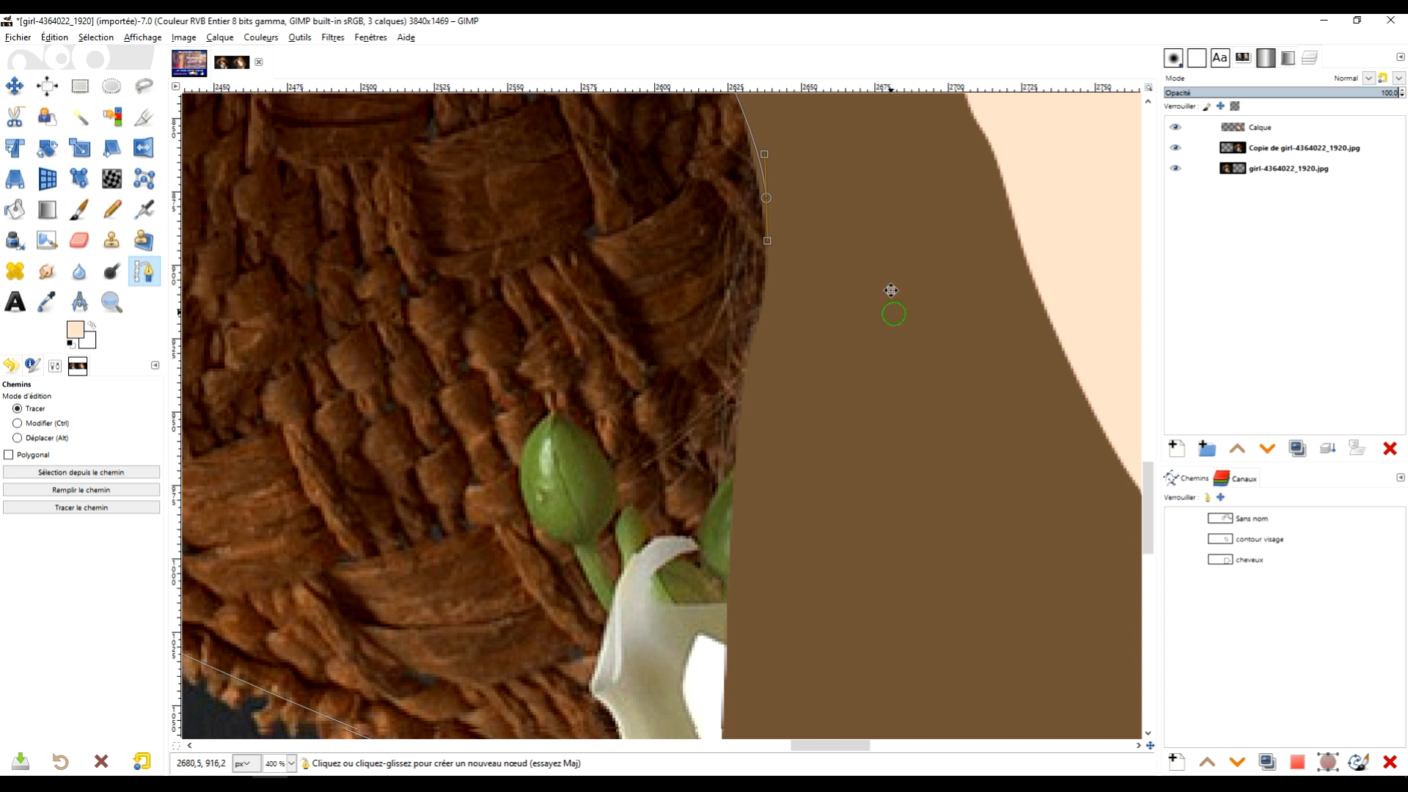
{"action": "scroll", "coordinate": [873, 228], "scroll_direction": "down", "scroll_amount": 3}
{"action": "scroll", "coordinate": [745, 293], "scroll_direction": "up", "scroll_amount": 2}
{"action": "scroll", "coordinate": [745, 293], "scroll_direction": "right", "scroll_amount": 2}
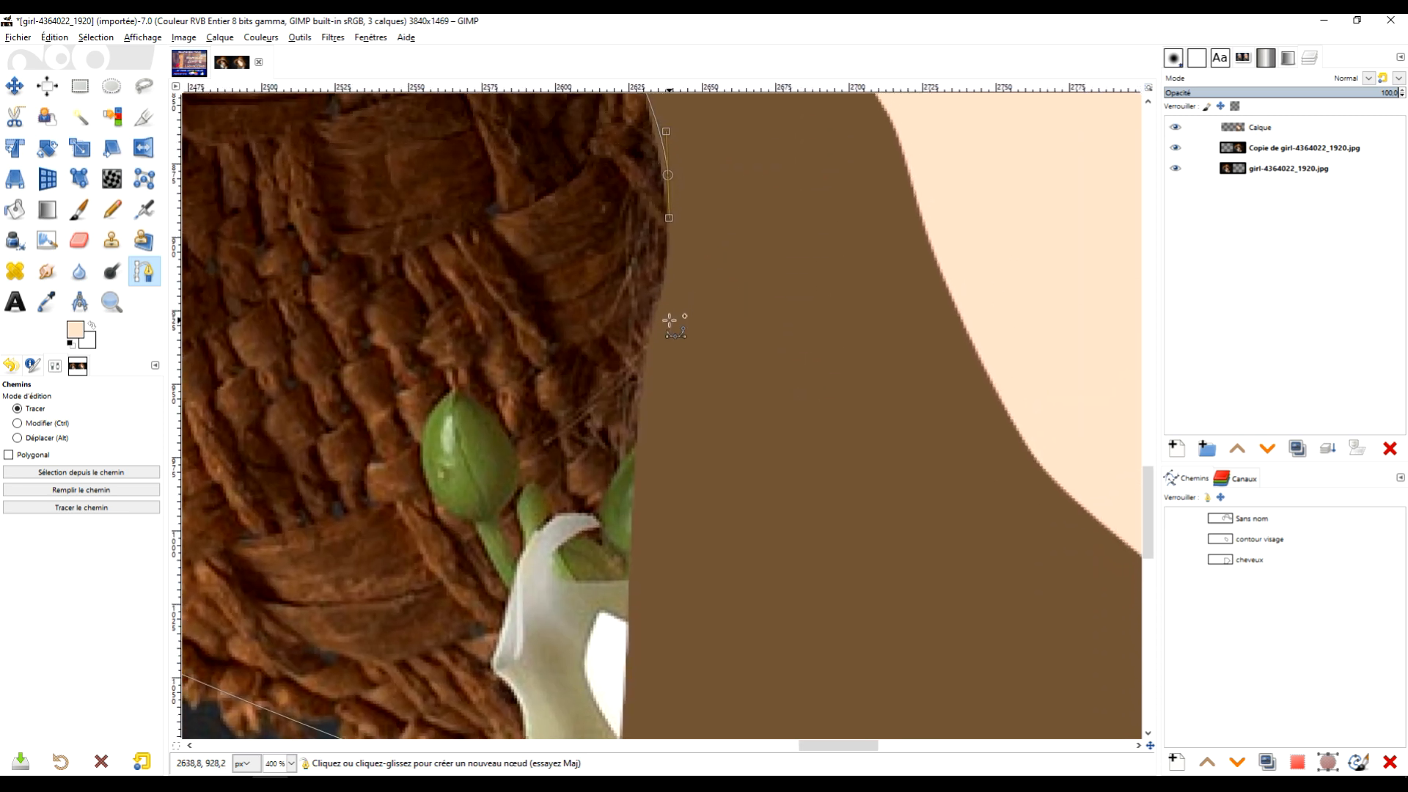
{"action": "left_click_drag", "start_coordinate": [655, 331], "coordinate": [644, 386]}
{"action": "scroll", "coordinate": [668, 265], "scroll_direction": "down", "scroll_amount": 3}
{"action": "left_click_drag", "start_coordinate": [649, 285], "coordinate": [650, 320]}
{"action": "scroll", "coordinate": [742, 293], "scroll_direction": "down", "scroll_amount": 2}
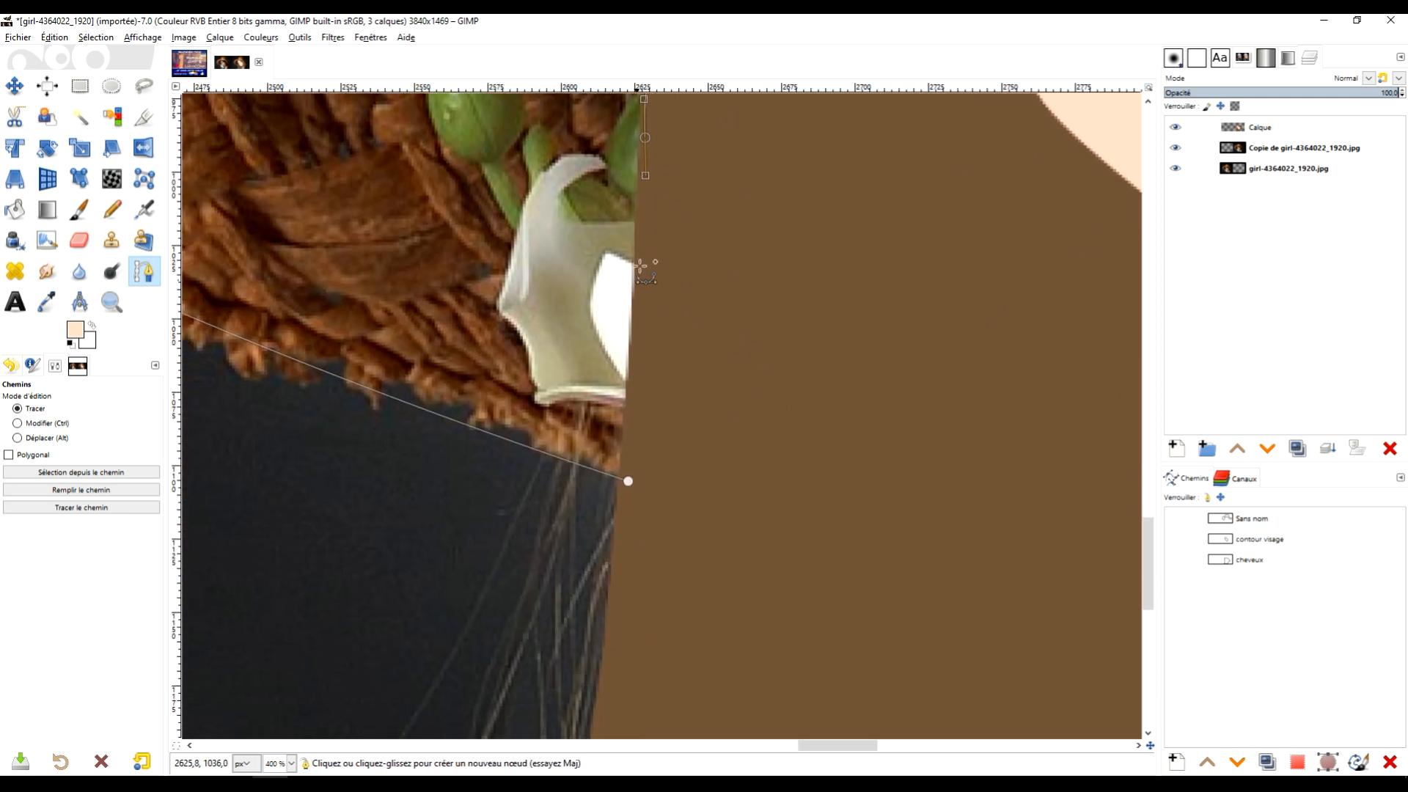
{"action": "left_click_drag", "start_coordinate": [642, 232], "coordinate": [643, 270]}
{"action": "left_click_drag", "start_coordinate": [635, 382], "coordinate": [635, 422]}
{"action": "key", "text": "ctrl"}
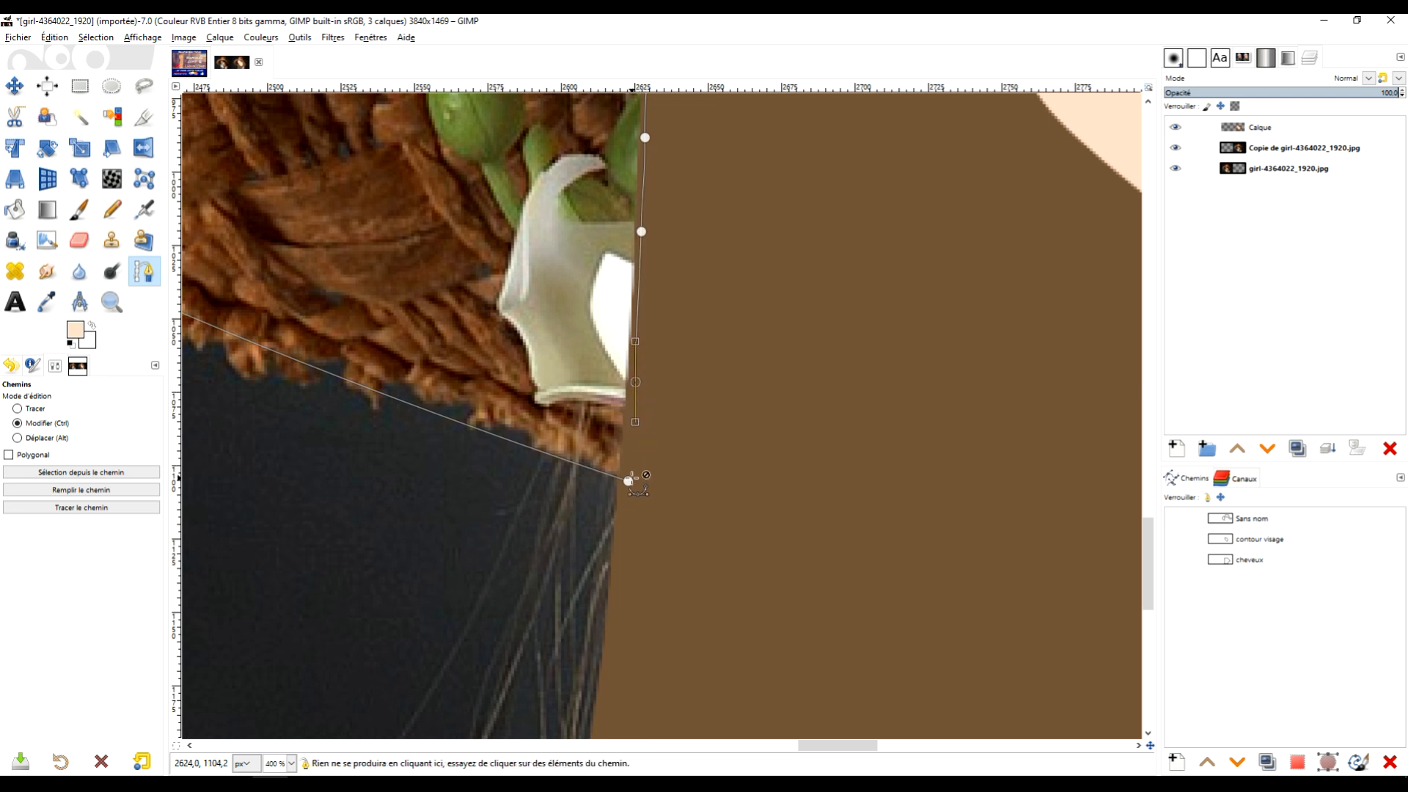
{"action": "left_click", "coordinate": [629, 481], "text": "ctrl"}
Adjust the hat path's curves at the top and upper left of the crown to match the straw edge.
{"action": "scroll", "coordinate": [745, 361], "scroll_direction": "down", "scroll_amount": 5}
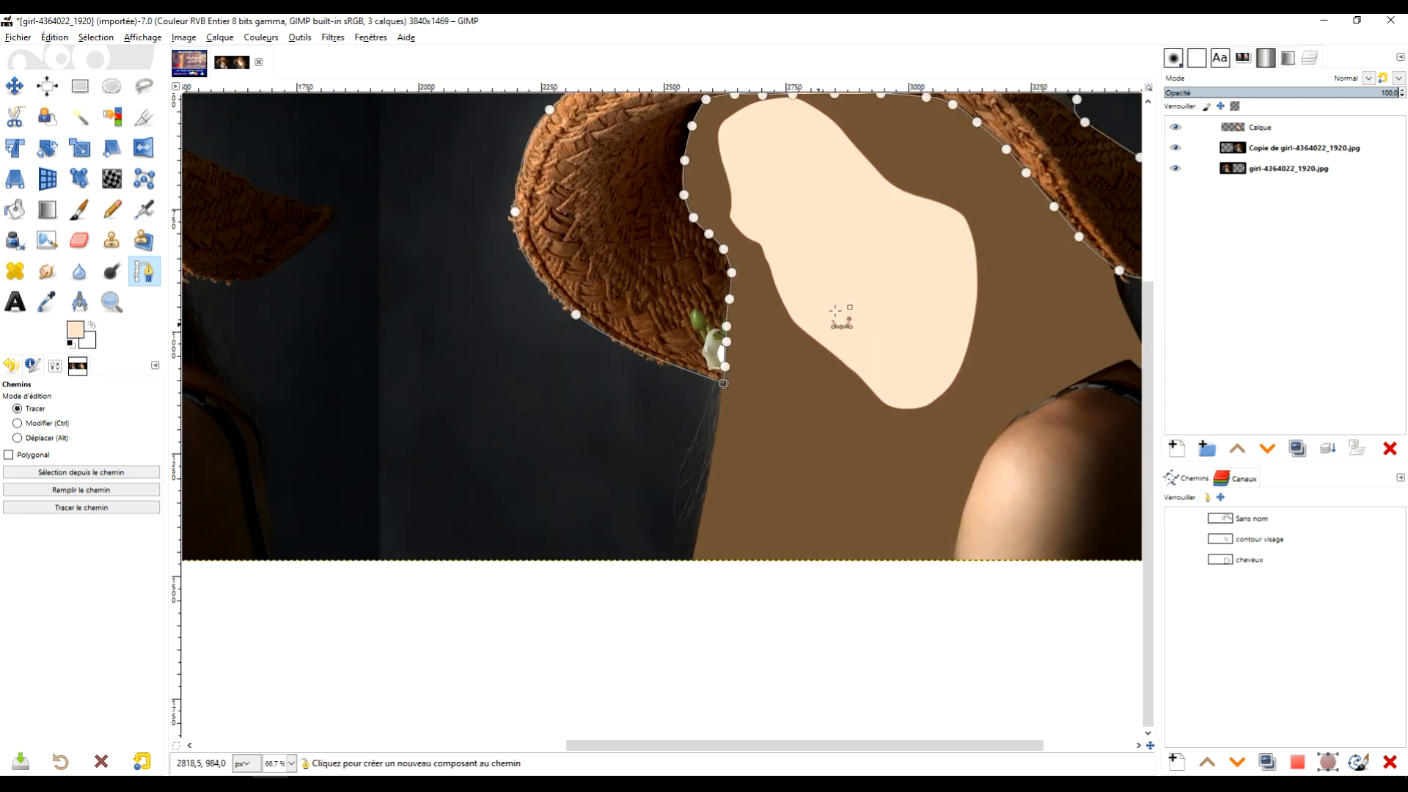
{"action": "scroll", "coordinate": [692, 308], "scroll_direction": "up", "scroll_amount": 1}
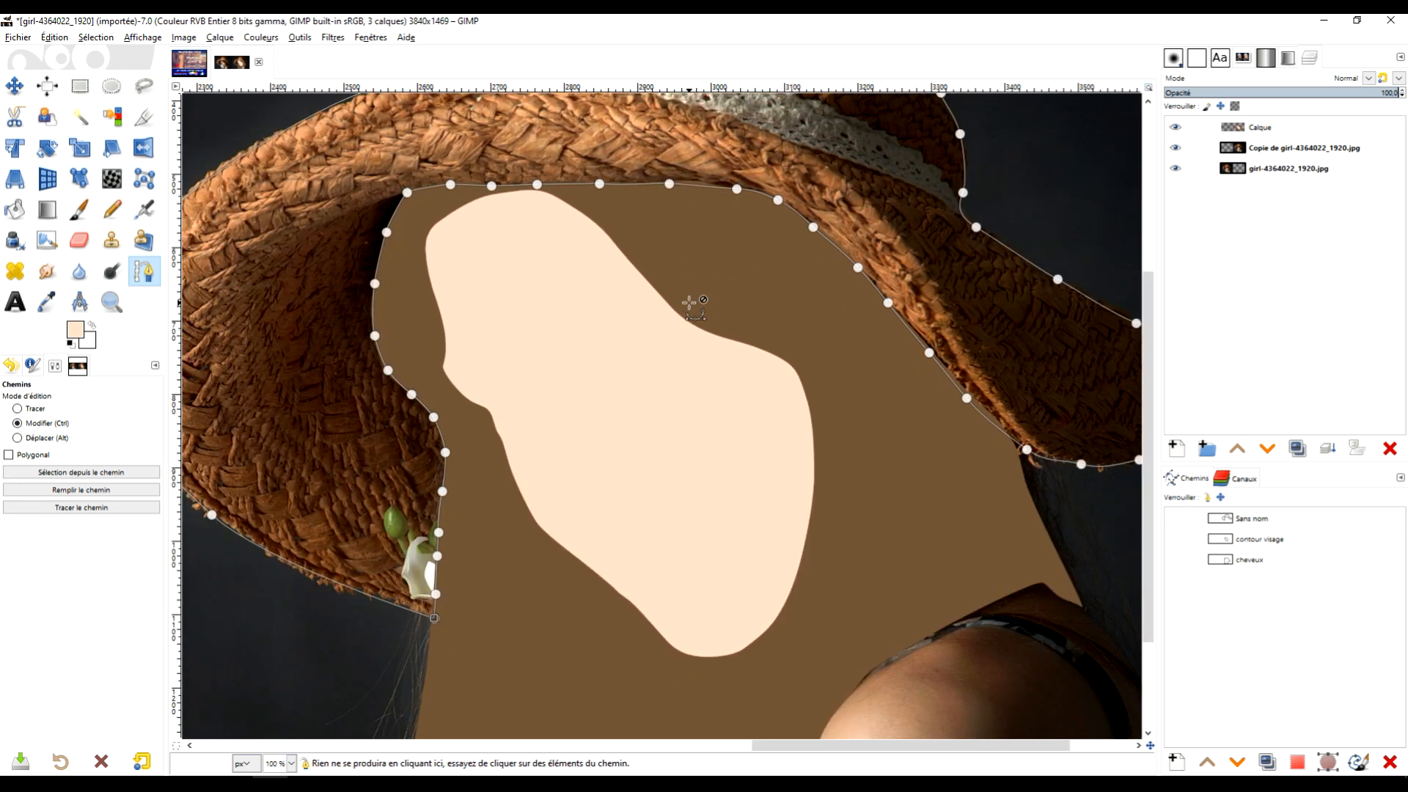
{"action": "scroll", "coordinate": [686, 315], "scroll_direction": "down", "scroll_amount": 3}
{"action": "scroll", "coordinate": [670, 367], "scroll_direction": "up", "scroll_amount": 1}
{"action": "scroll", "coordinate": [673, 360], "scroll_direction": "up", "scroll_amount": 1}
{"action": "scroll", "coordinate": [650, 179], "scroll_direction": "up", "scroll_amount": 4}
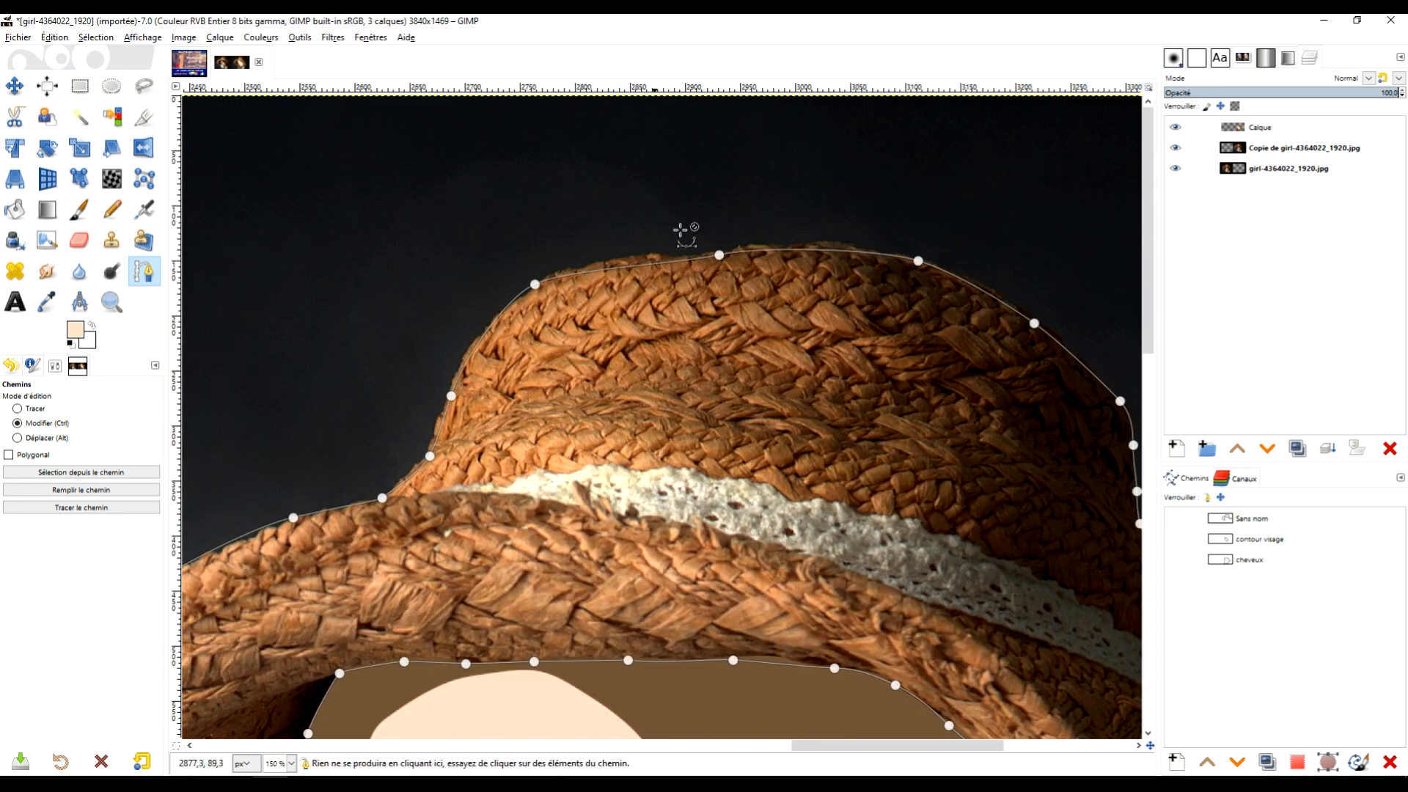
{"action": "left_click_drag", "start_coordinate": [740, 265], "coordinate": [922, 243]}
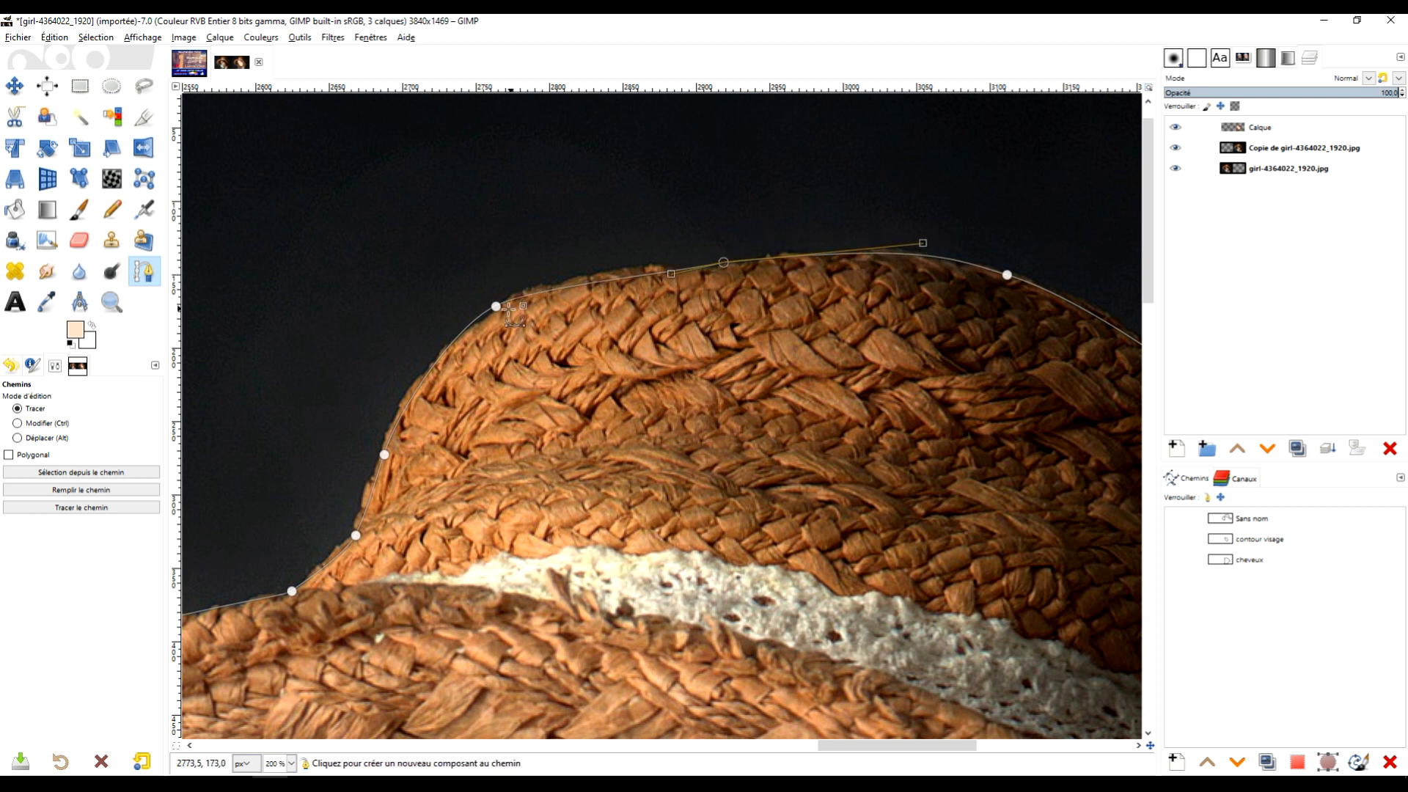
{"action": "left_click", "coordinate": [496, 306]}
{"action": "left_click_drag", "start_coordinate": [539, 288], "coordinate": [605, 249]}
{"action": "key", "text": "1"}
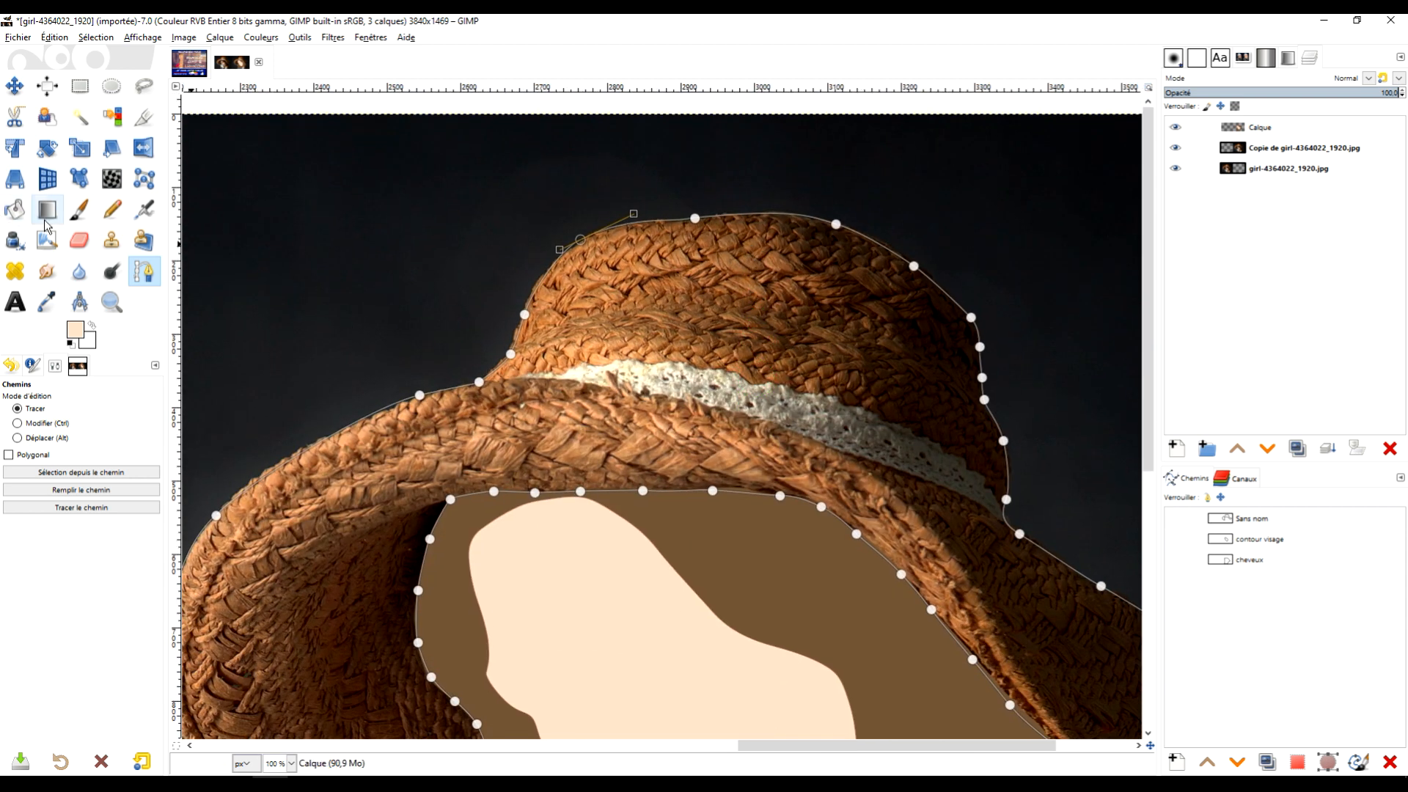
Sample an orange-brown from the hat's crown as the foreground colour and rename the unnamed path "chapeau".
{"action": "left_click", "coordinate": [47, 302]}
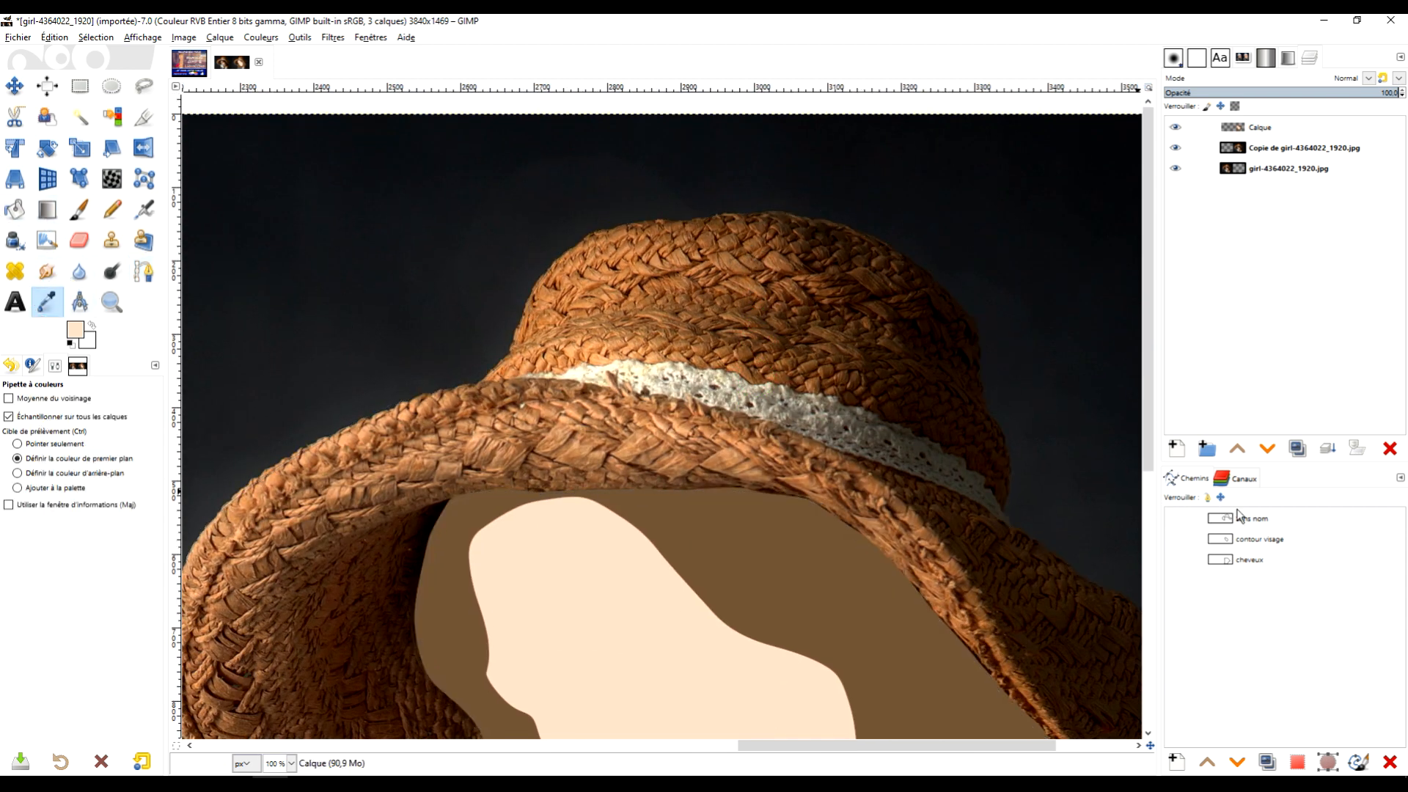
{"action": "left_click", "coordinate": [715, 274]}
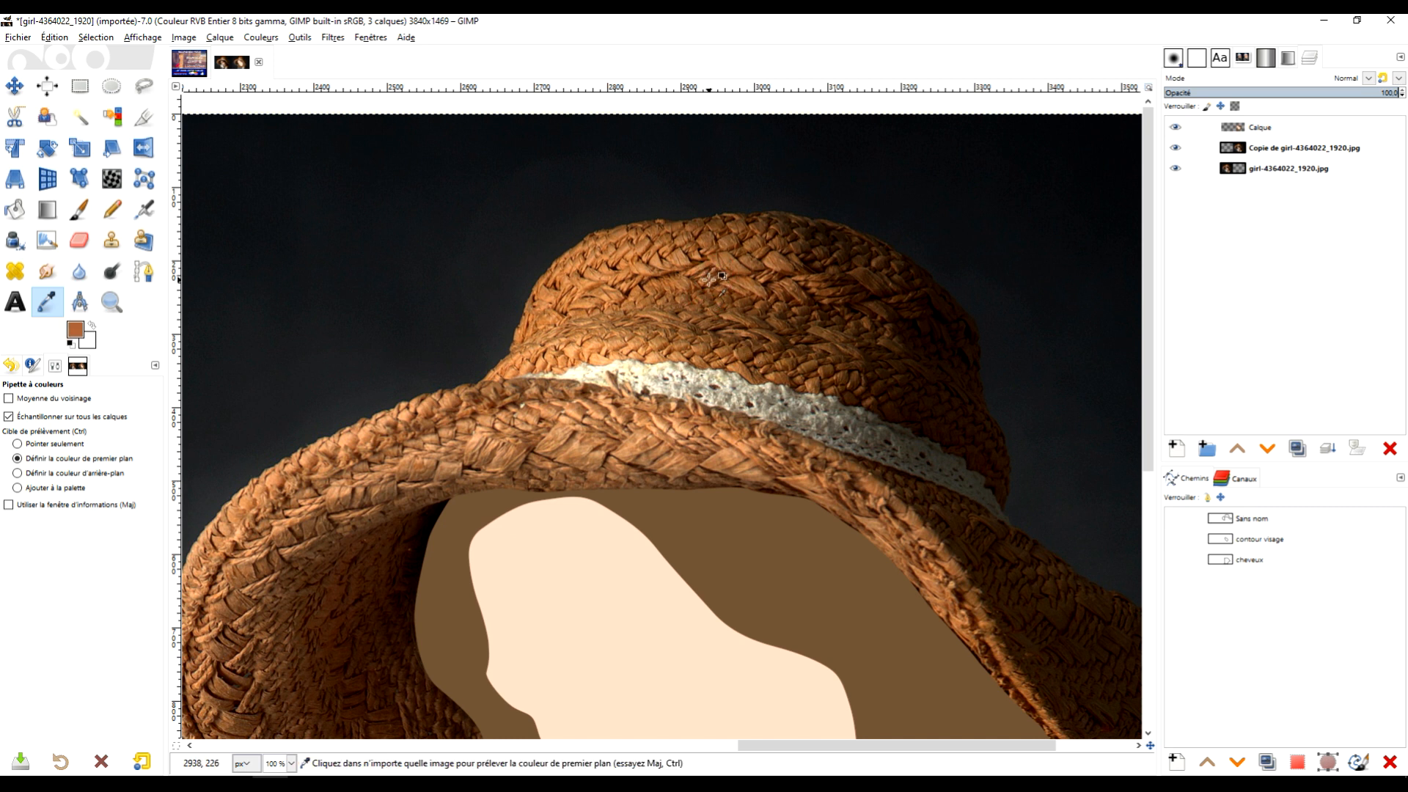
{"action": "double_click", "coordinate": [1260, 518]}
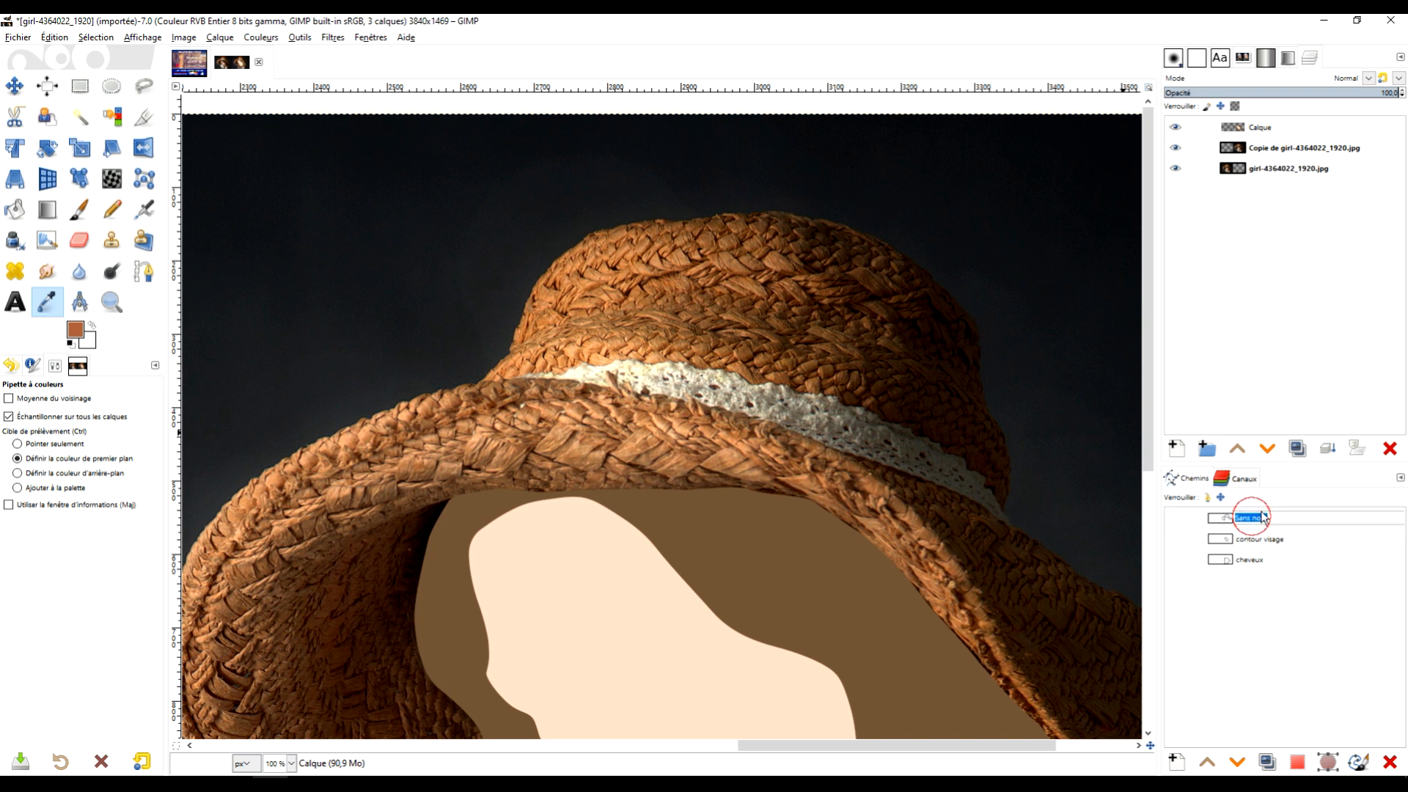
{"action": "type", "text": "chapeau"}
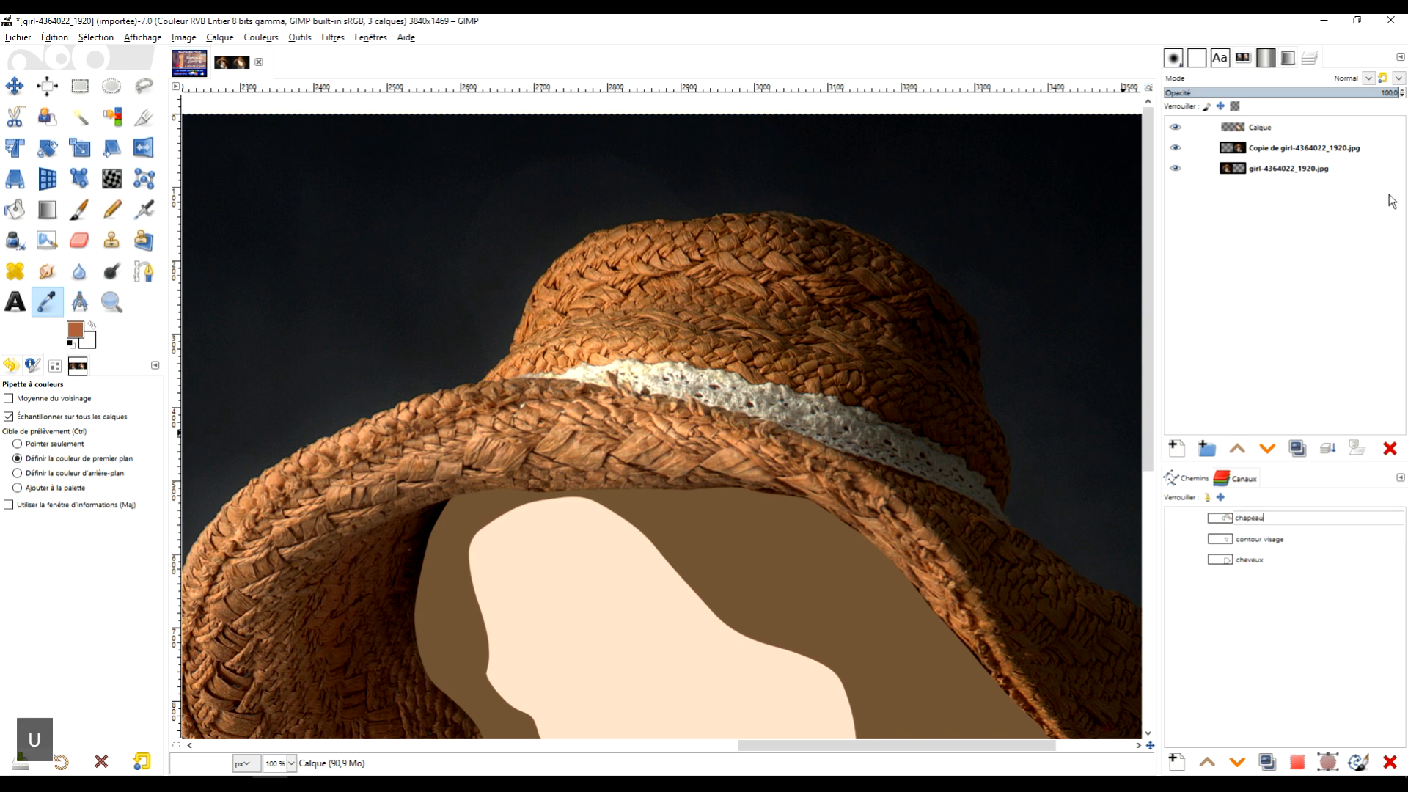
{"action": "key", "text": "Return"}
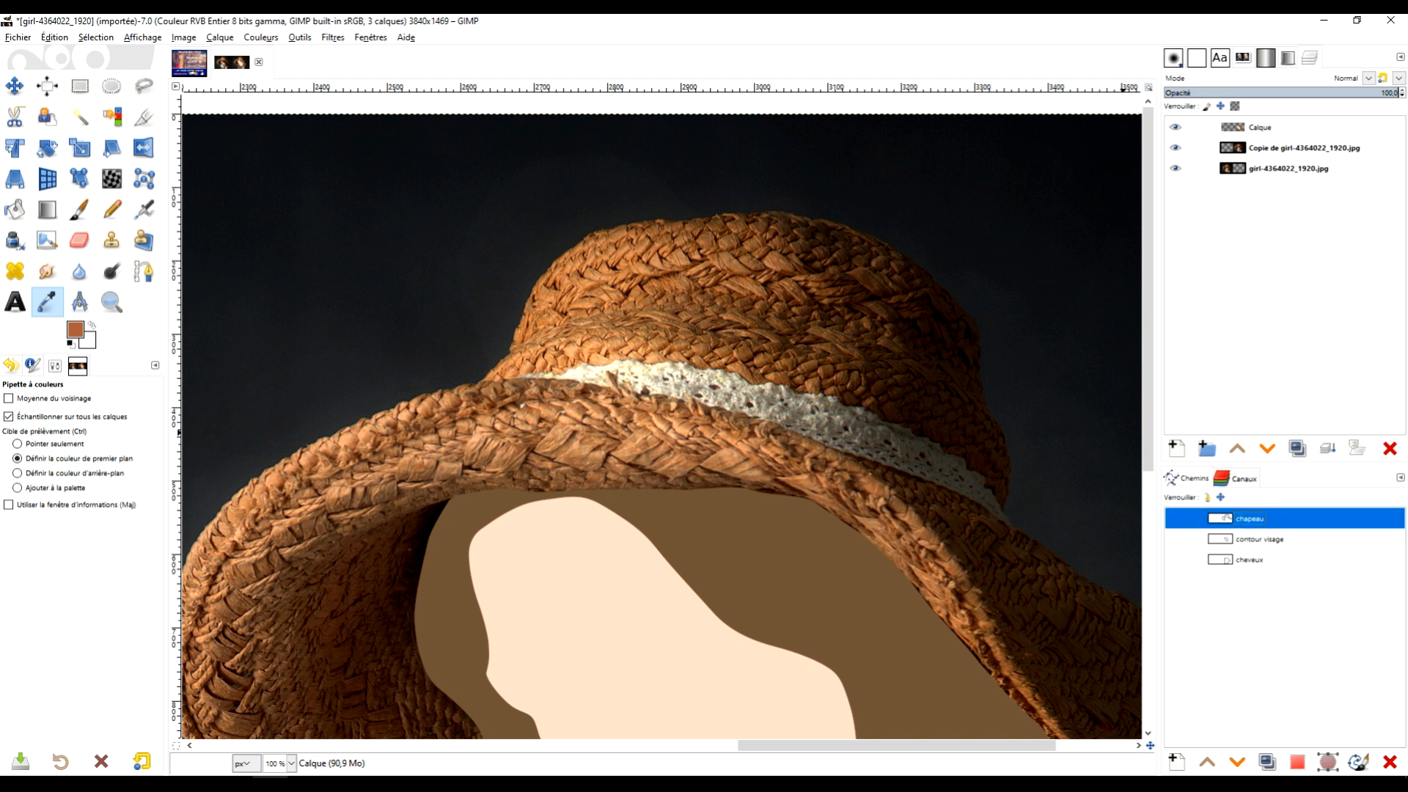
Convert the chapeau path to a selection and fill it with a foreground colour sampled from the hat.
{"action": "left_click", "coordinate": [1297, 766]}
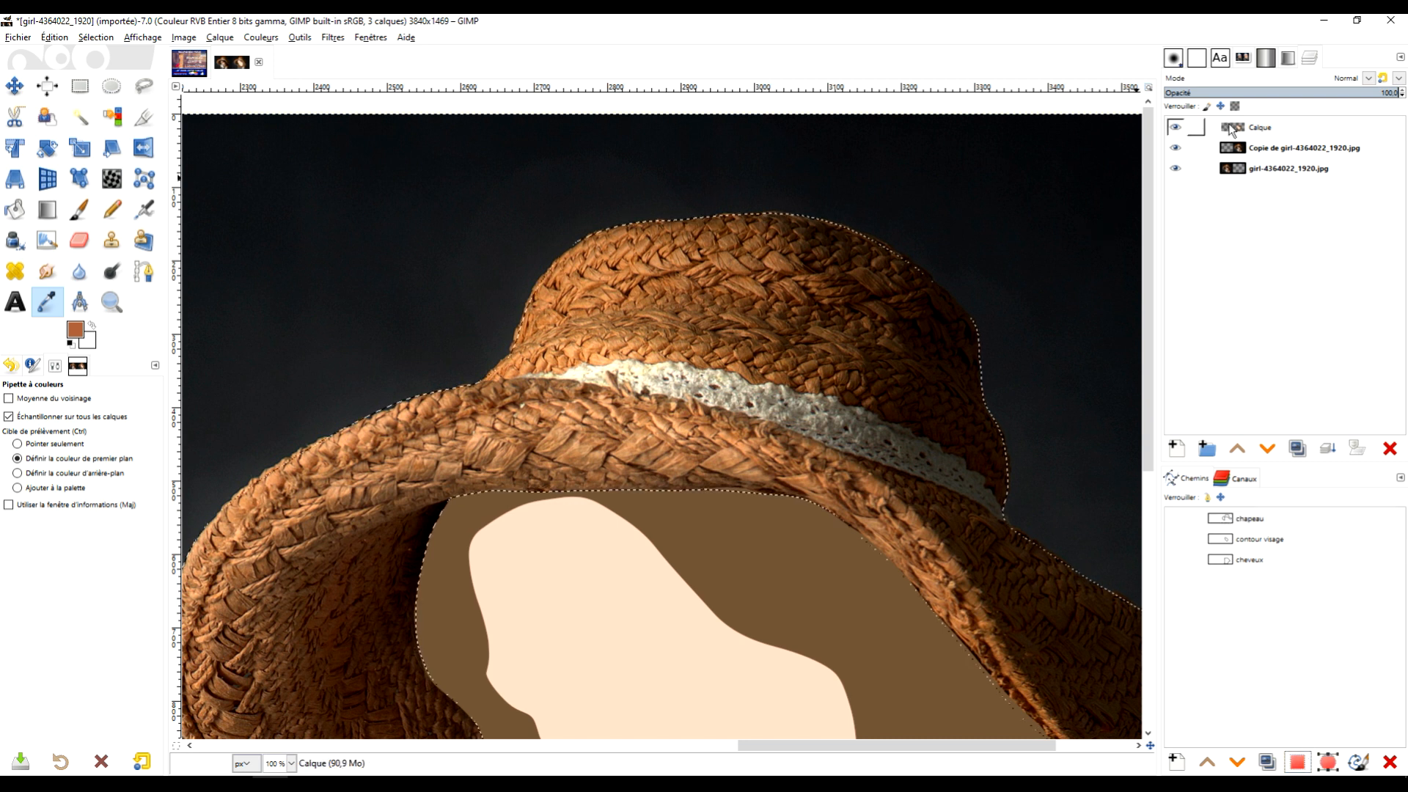
{"action": "scroll", "coordinate": [901, 365], "scroll_direction": "down", "scroll_amount": 1}
{"action": "left_click_drag", "start_coordinate": [901, 366], "coordinate": [820, 415]}
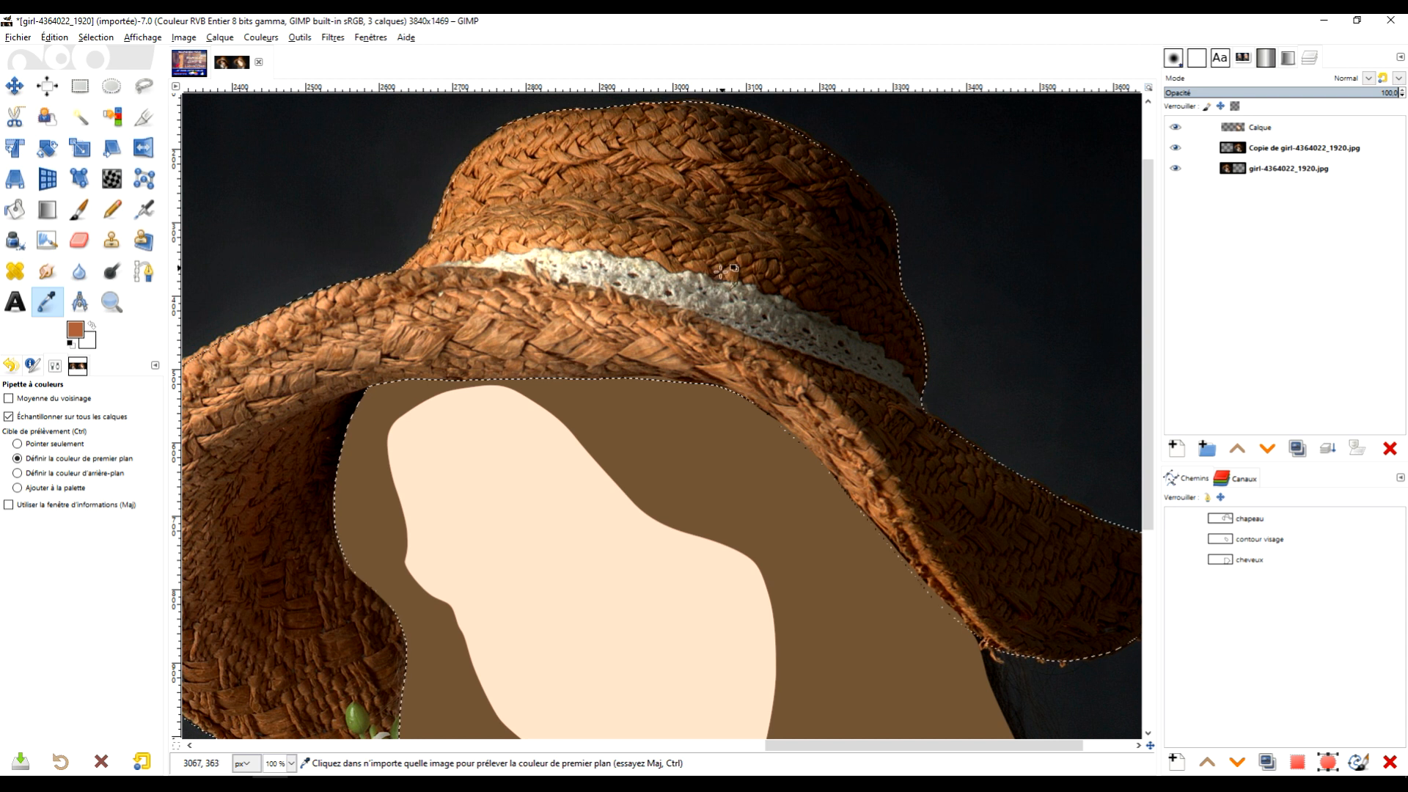
{"action": "scroll", "coordinate": [719, 272], "scroll_direction": "down", "scroll_amount": 1, "text": "ctrl"}
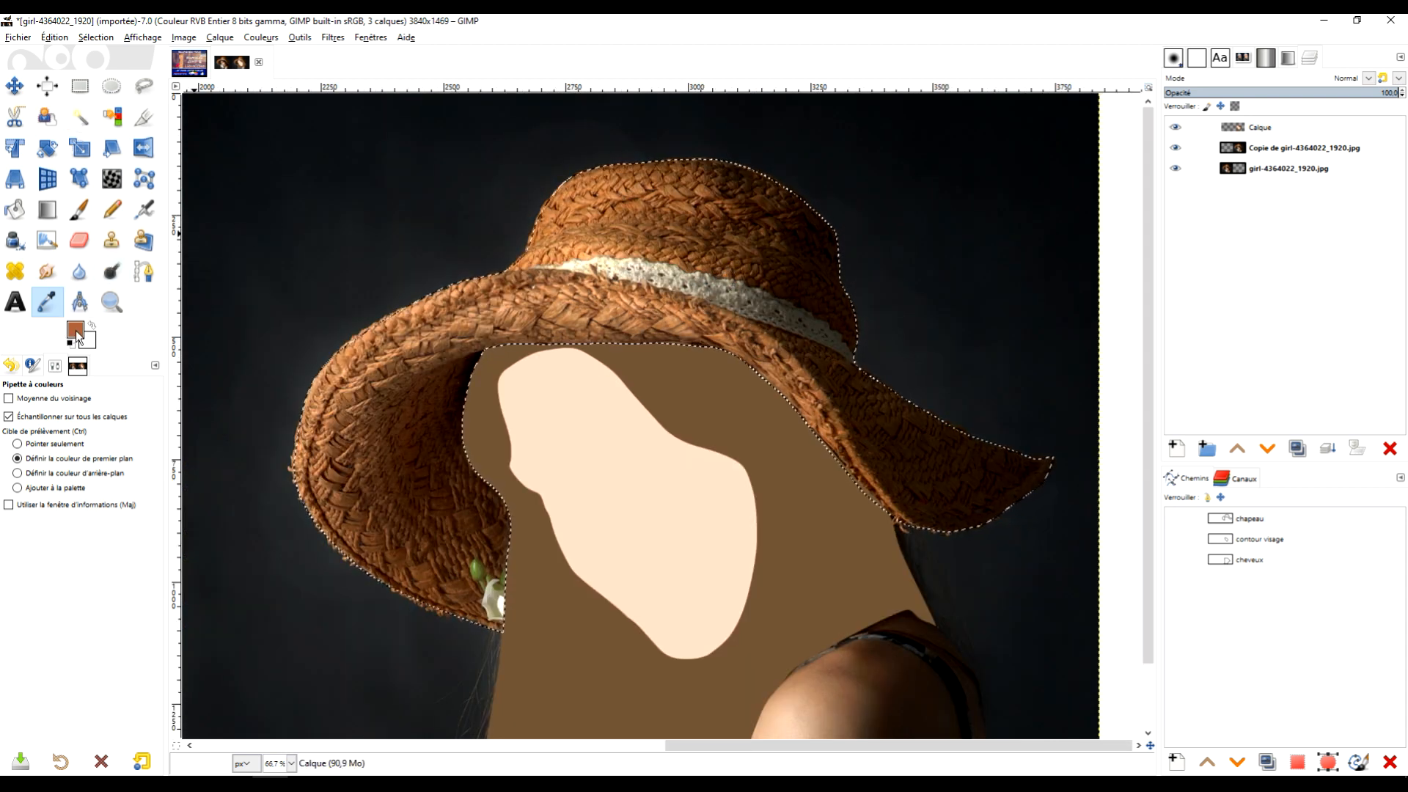
{"action": "left_click", "coordinate": [695, 256]}
{"action": "key", "text": "ctrl+comma"}
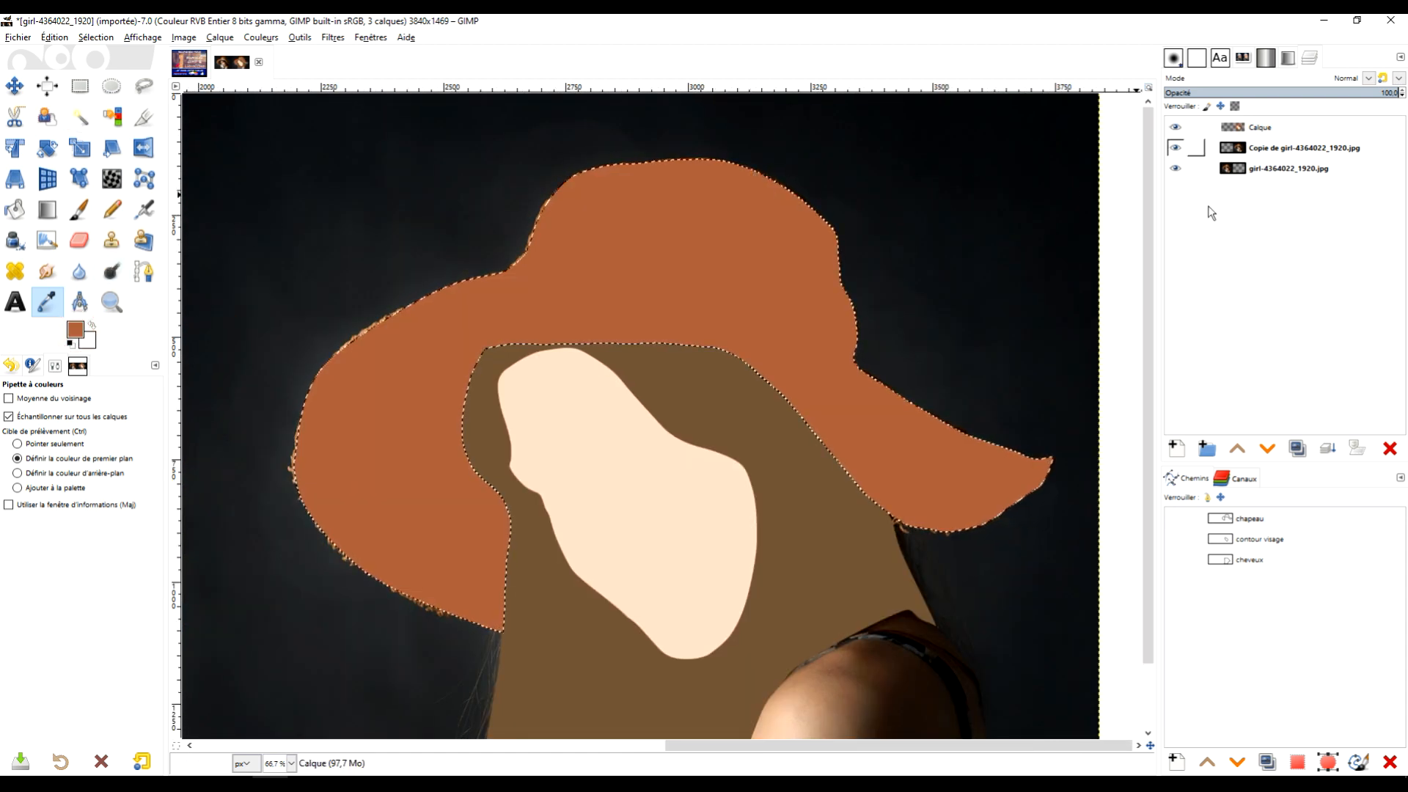
Select the Calque layer and create a new path named "épaule" with the Paths tool active.
{"action": "scroll", "coordinate": [706, 415], "scroll_direction": "down", "scroll_amount": 2, "text": "ctrl"}
{"action": "scroll", "coordinate": [700, 352], "scroll_direction": "down", "scroll_amount": 3}
{"action": "scroll", "coordinate": [711, 378], "scroll_direction": "up", "scroll_amount": 1, "text": "ctrl"}
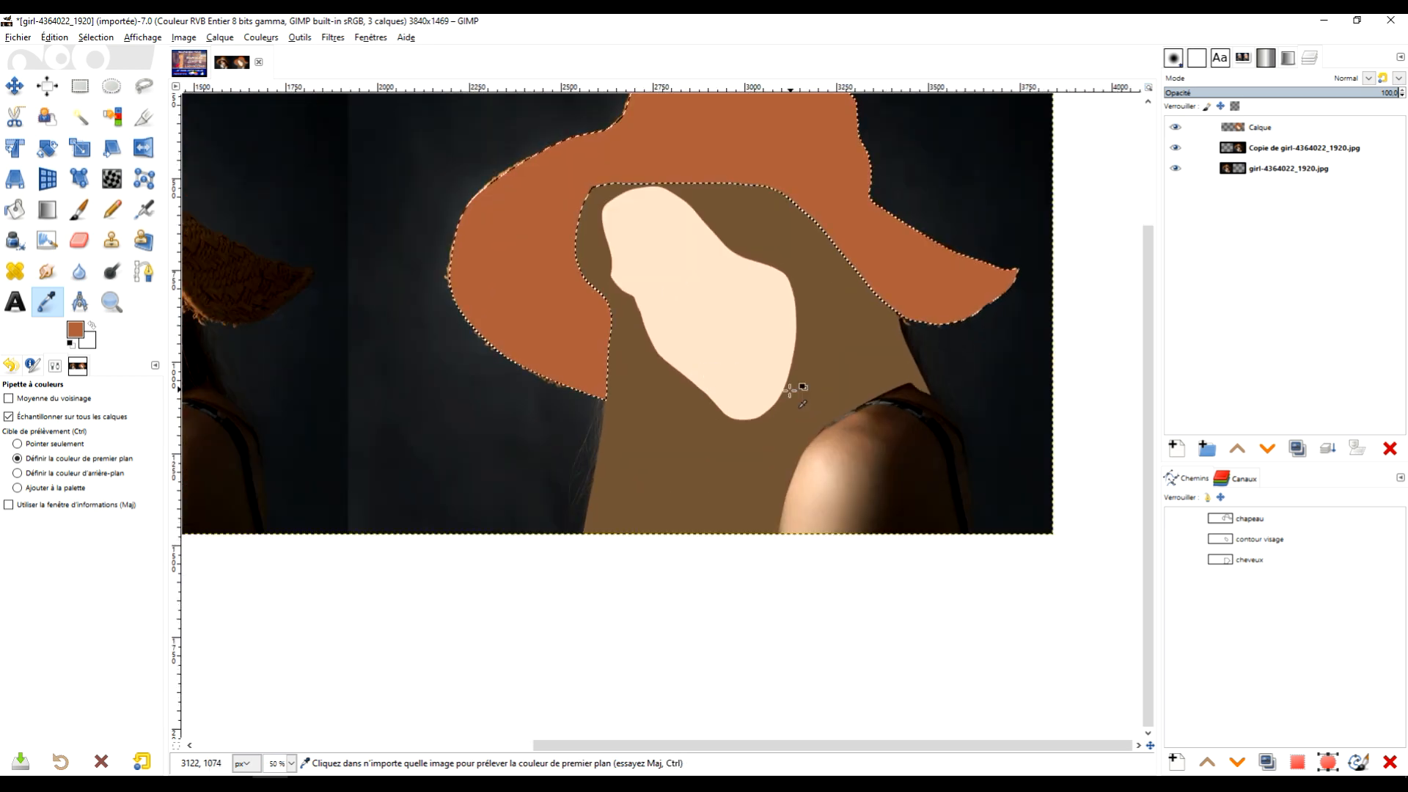
{"action": "scroll", "coordinate": [749, 386], "scroll_direction": "right", "scroll_amount": 2}
{"action": "scroll", "coordinate": [756, 389], "scroll_direction": "up", "scroll_amount": 2, "text": "ctrl"}
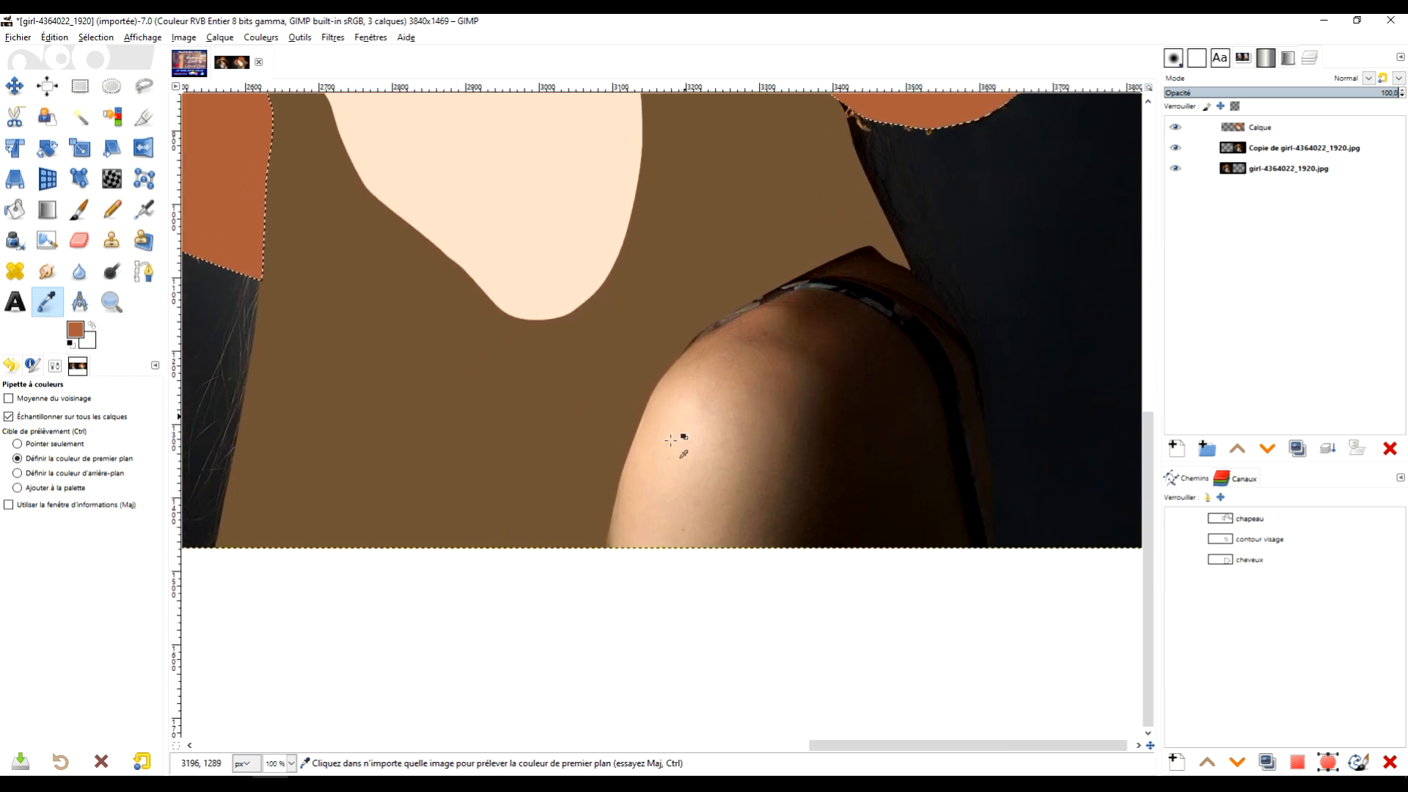
{"action": "left_click", "coordinate": [1242, 127]}
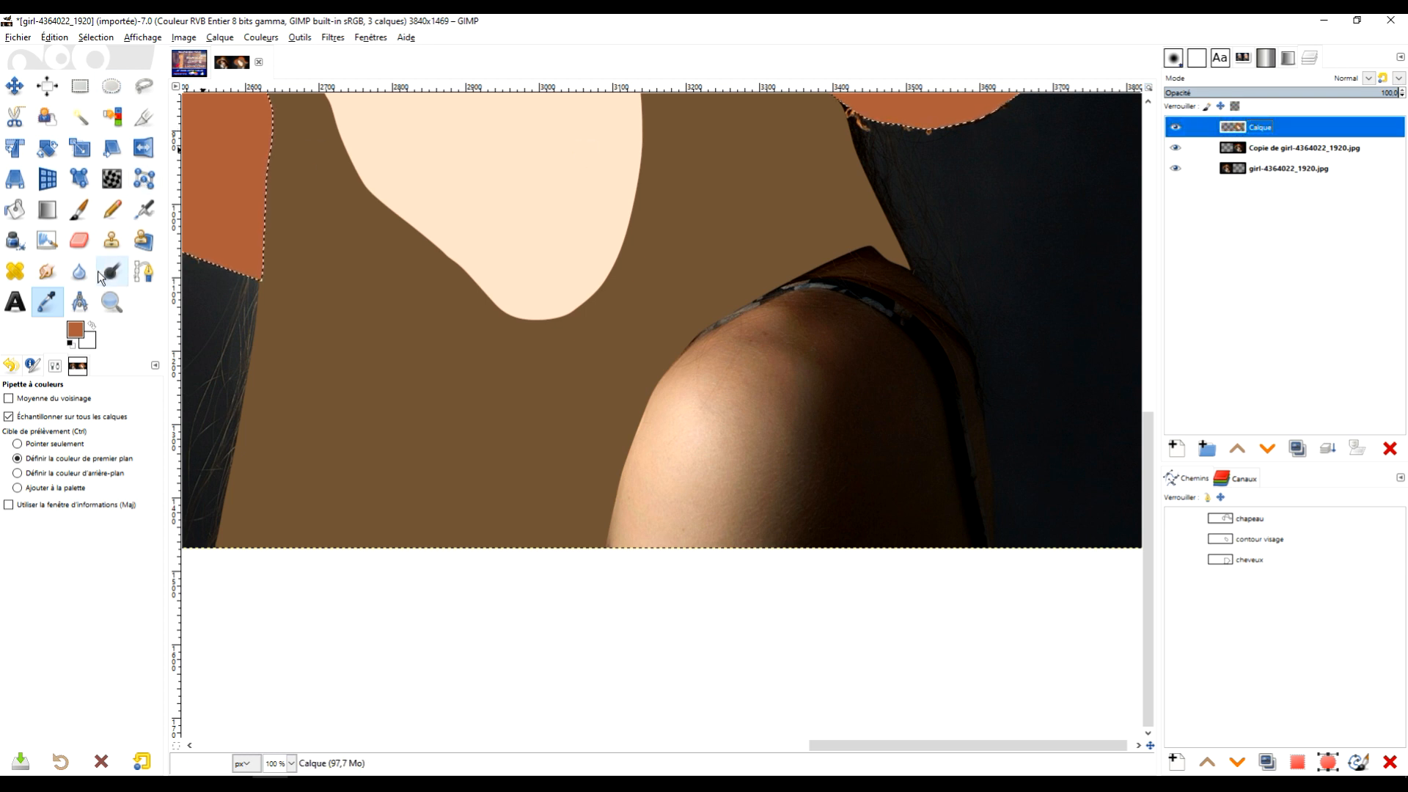
{"action": "left_click", "coordinate": [144, 271]}
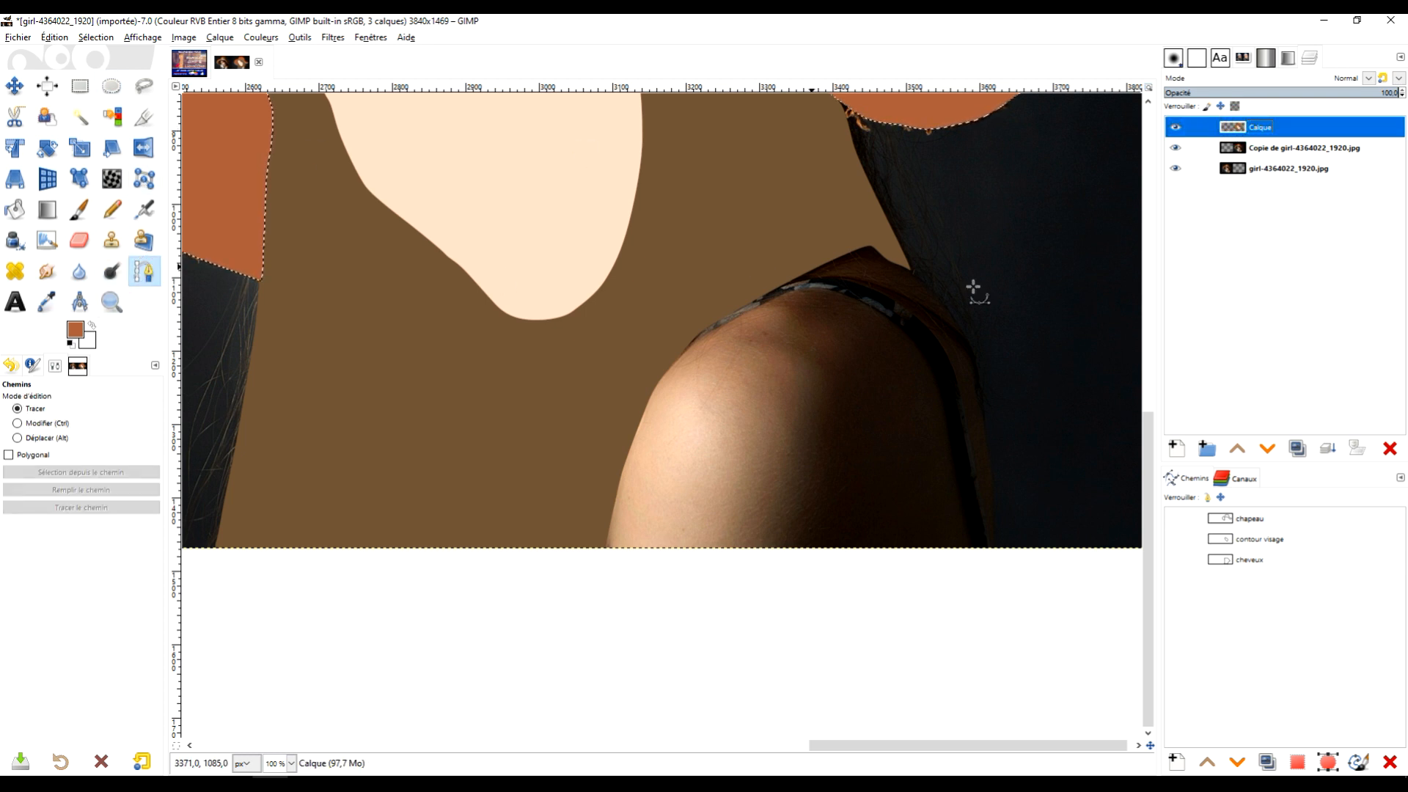
{"action": "left_click", "coordinate": [1172, 761]}
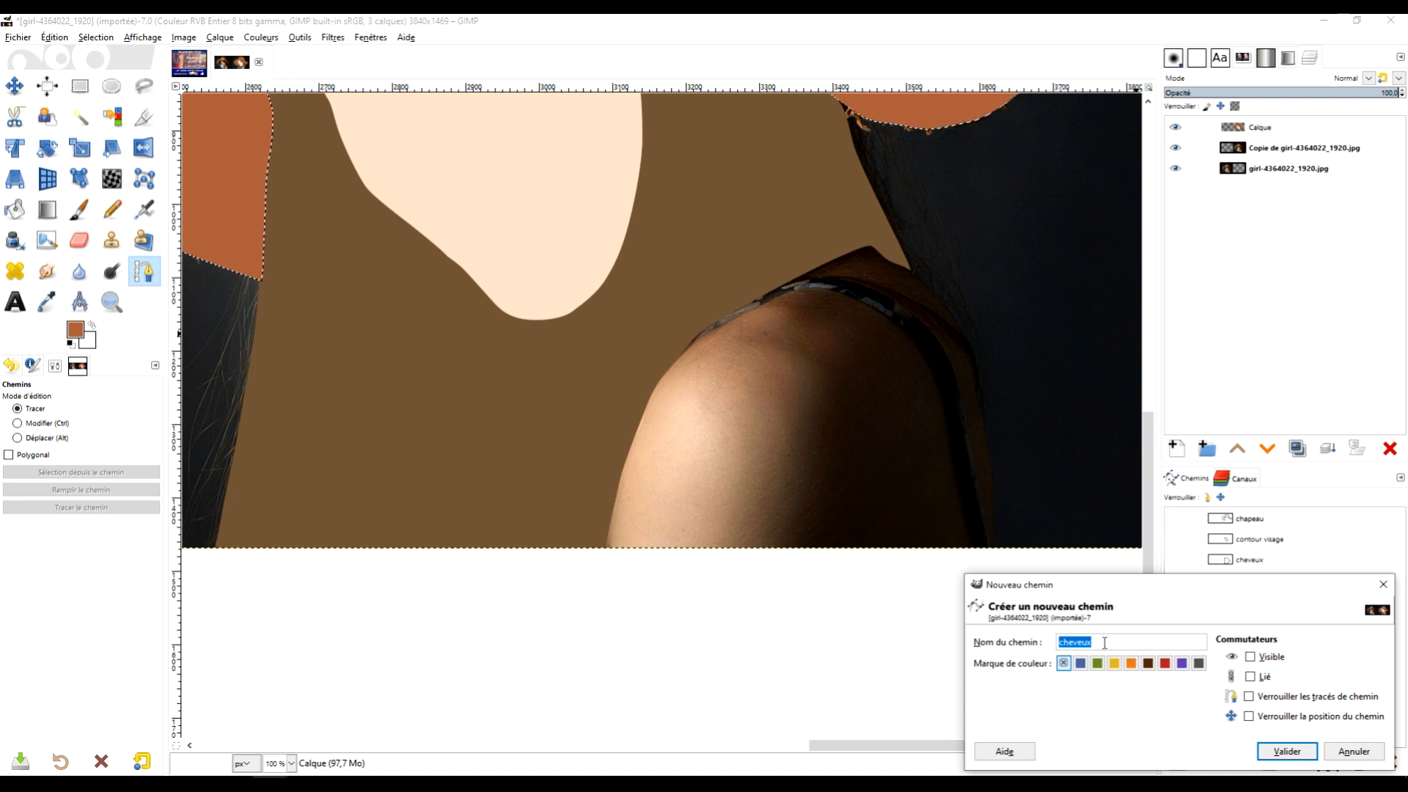
{"action": "type", "text": "épaule"}
{"action": "key", "text": "Return"}
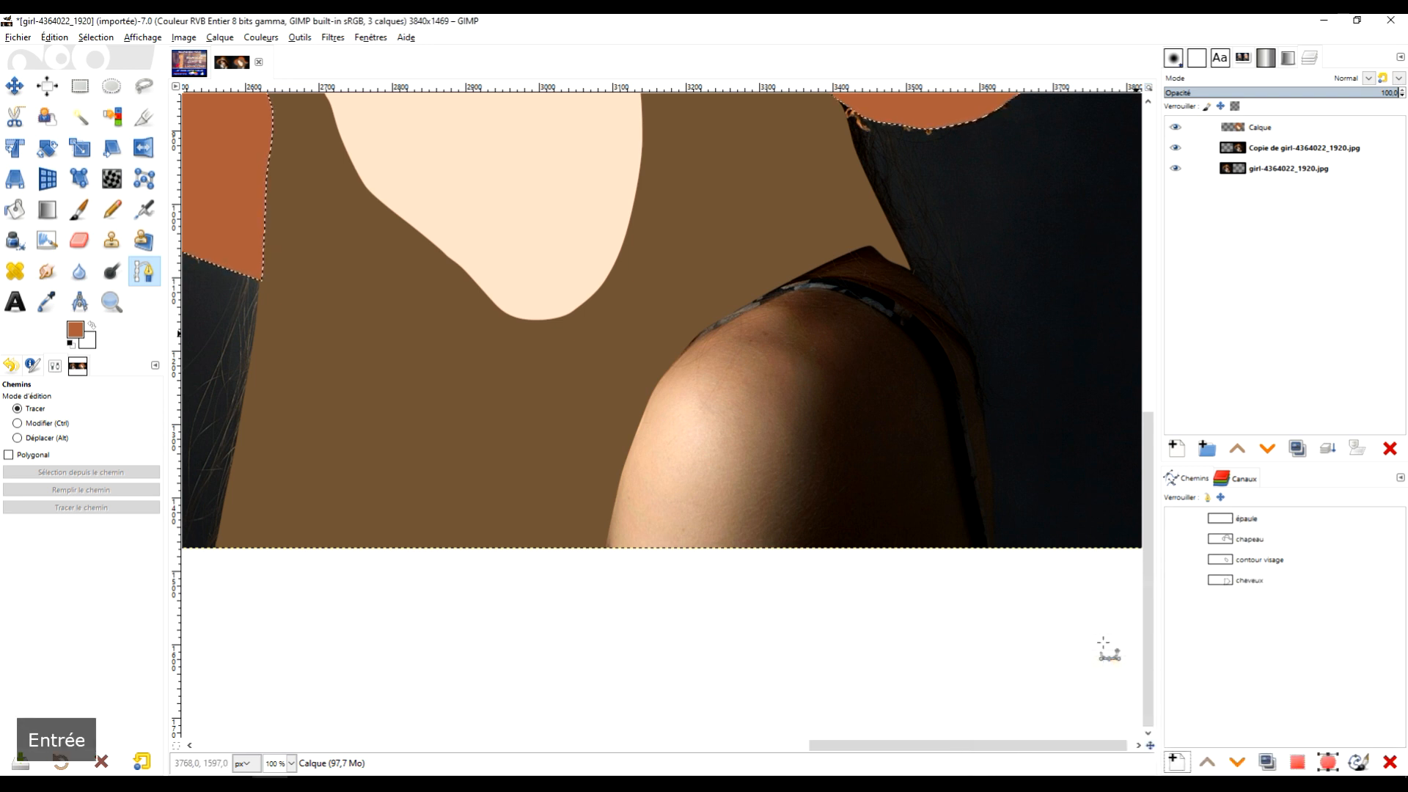
Trace the outer edge of the arm with path nodes, starting at the image's bottom border and curving up towards the shoulder.
{"action": "scroll", "coordinate": [583, 504], "scroll_direction": "up", "scroll_amount": 4}
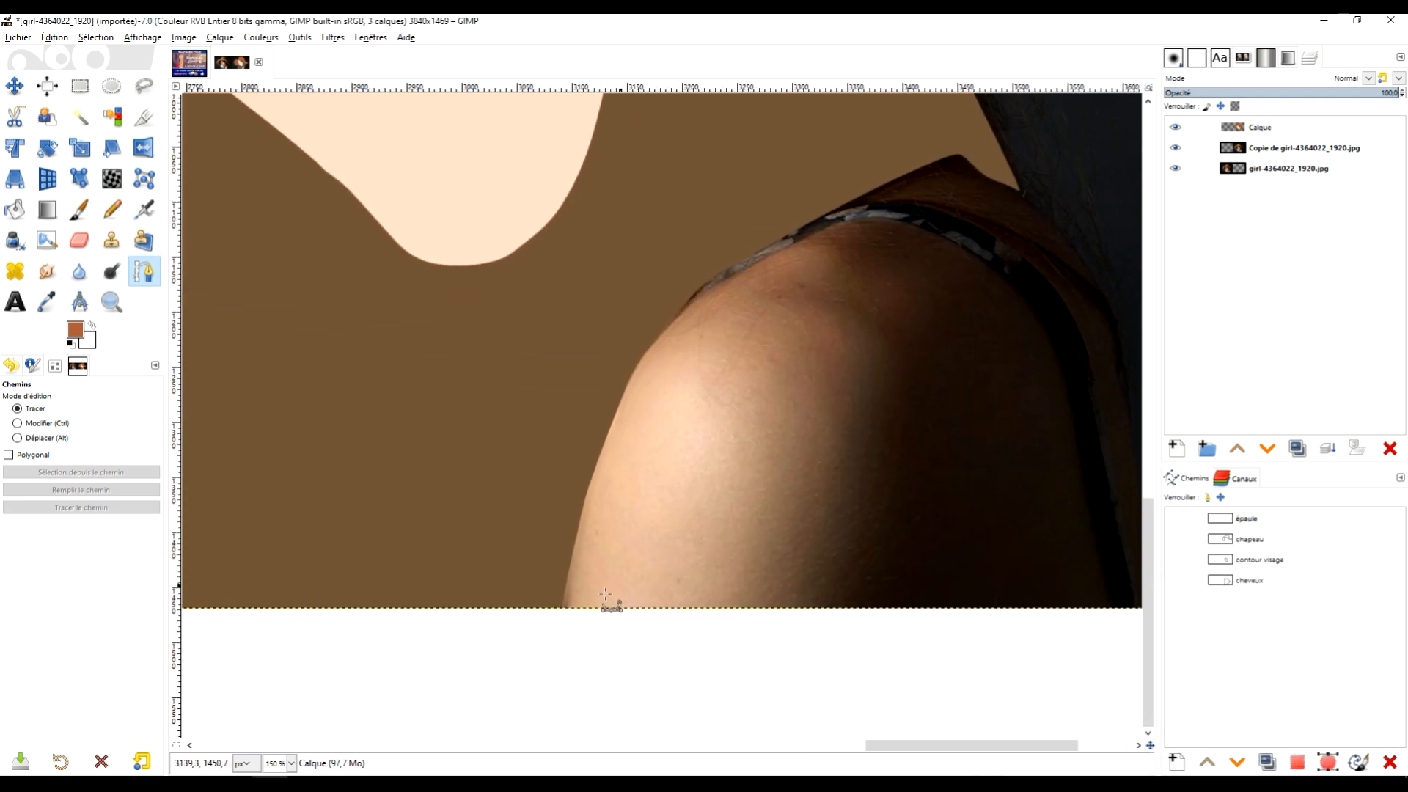
{"action": "left_click", "coordinate": [540, 638]}
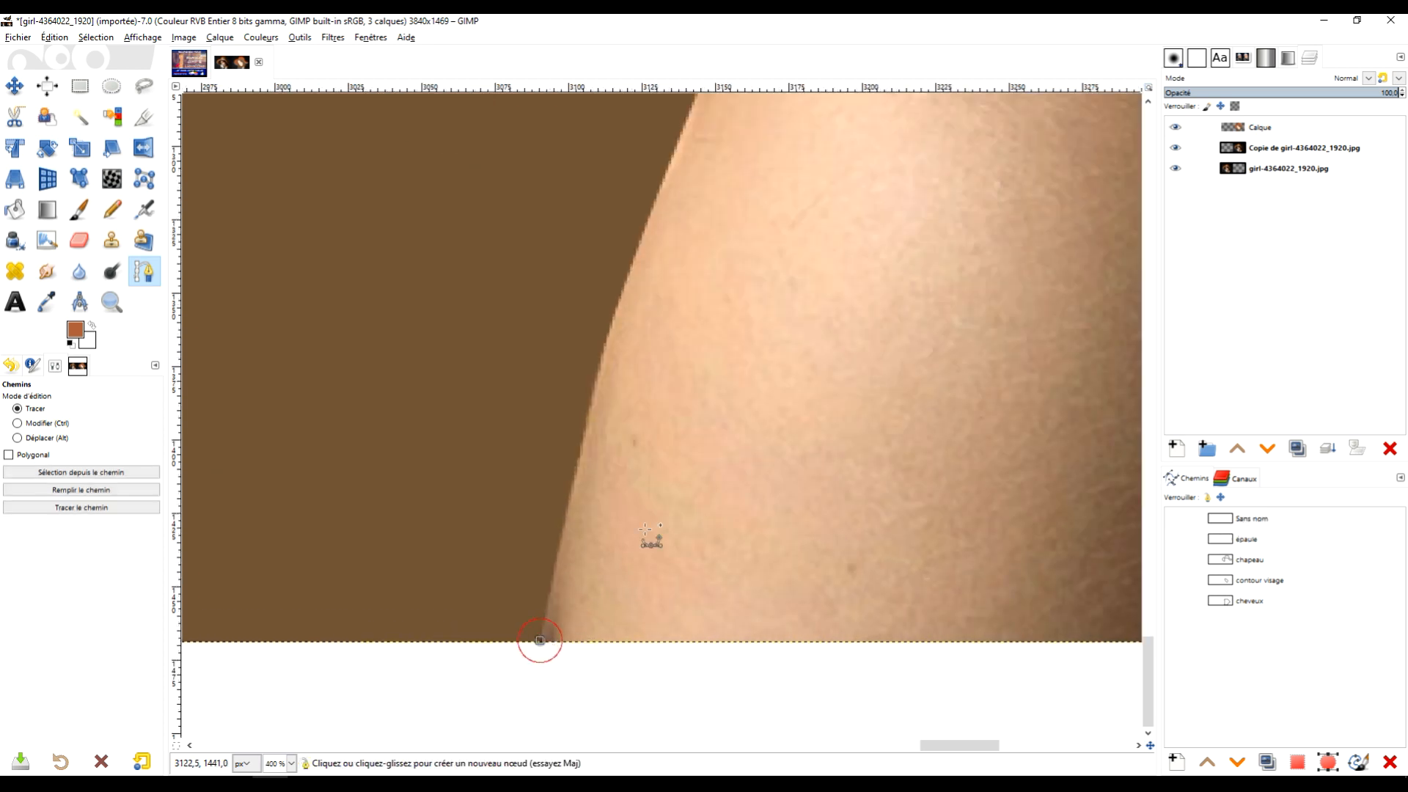
{"action": "scroll", "coordinate": [755, 384], "scroll_direction": "up", "scroll_amount": 3}
{"action": "left_click", "coordinate": [609, 368]}
{"action": "left_click_drag", "start_coordinate": [608, 368], "coordinate": [651, 255]}
{"action": "left_click_drag", "start_coordinate": [831, 213], "coordinate": [732, 447]}
{"action": "left_click_drag", "start_coordinate": [644, 301], "coordinate": [681, 248]}
{"action": "scroll", "coordinate": [848, 462], "scroll_direction": "up", "scroll_amount": 5}
{"action": "scroll", "coordinate": [849, 461], "scroll_direction": "right", "scroll_amount": 2}
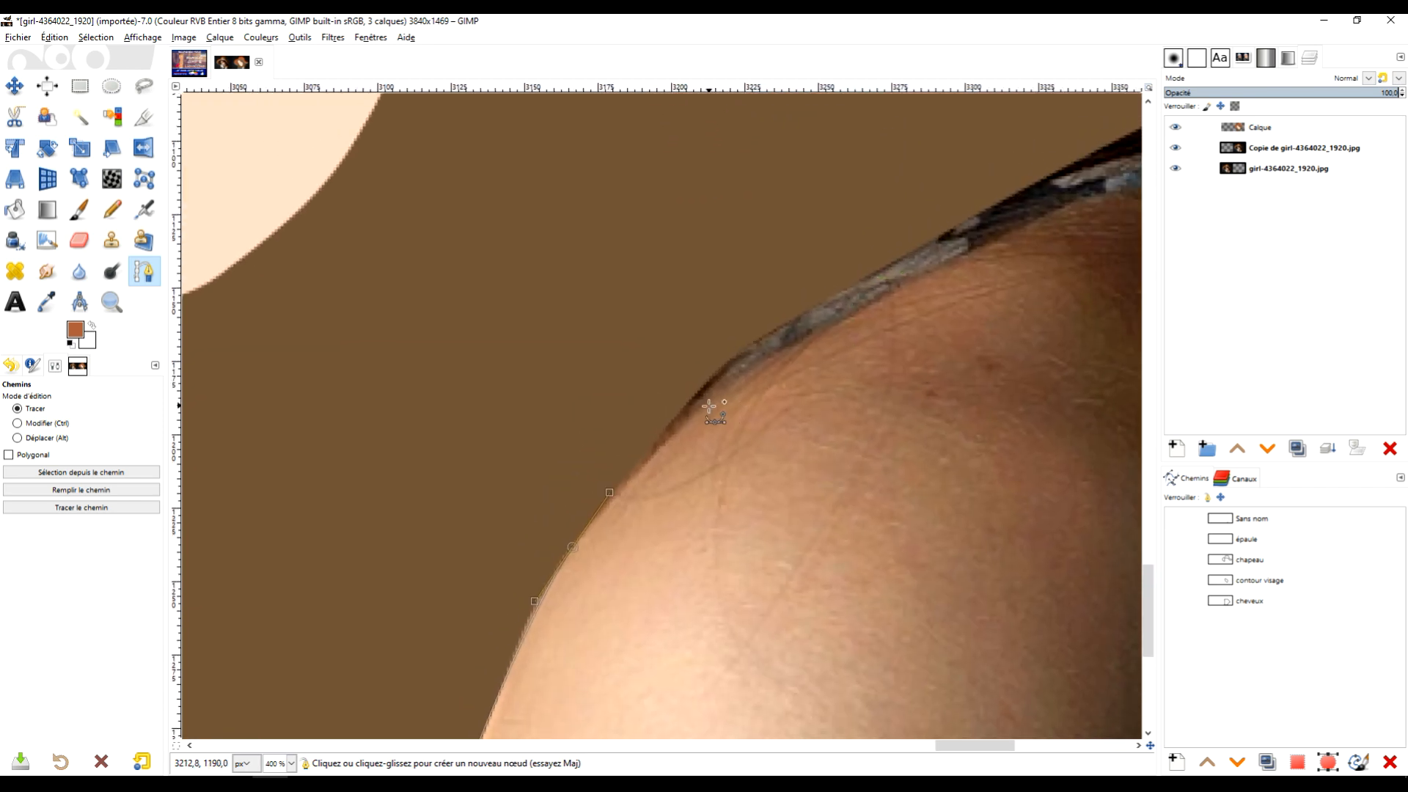
Continue the path with curved nodes along the lower edge of the strap up the shoulder.
{"action": "left_click_drag", "start_coordinate": [698, 411], "coordinate": [732, 382]}
{"action": "scroll", "coordinate": [1014, 364], "scroll_direction": "up", "scroll_amount": 3}
{"action": "scroll", "coordinate": [704, 487], "scroll_direction": "right", "scroll_amount": 5}
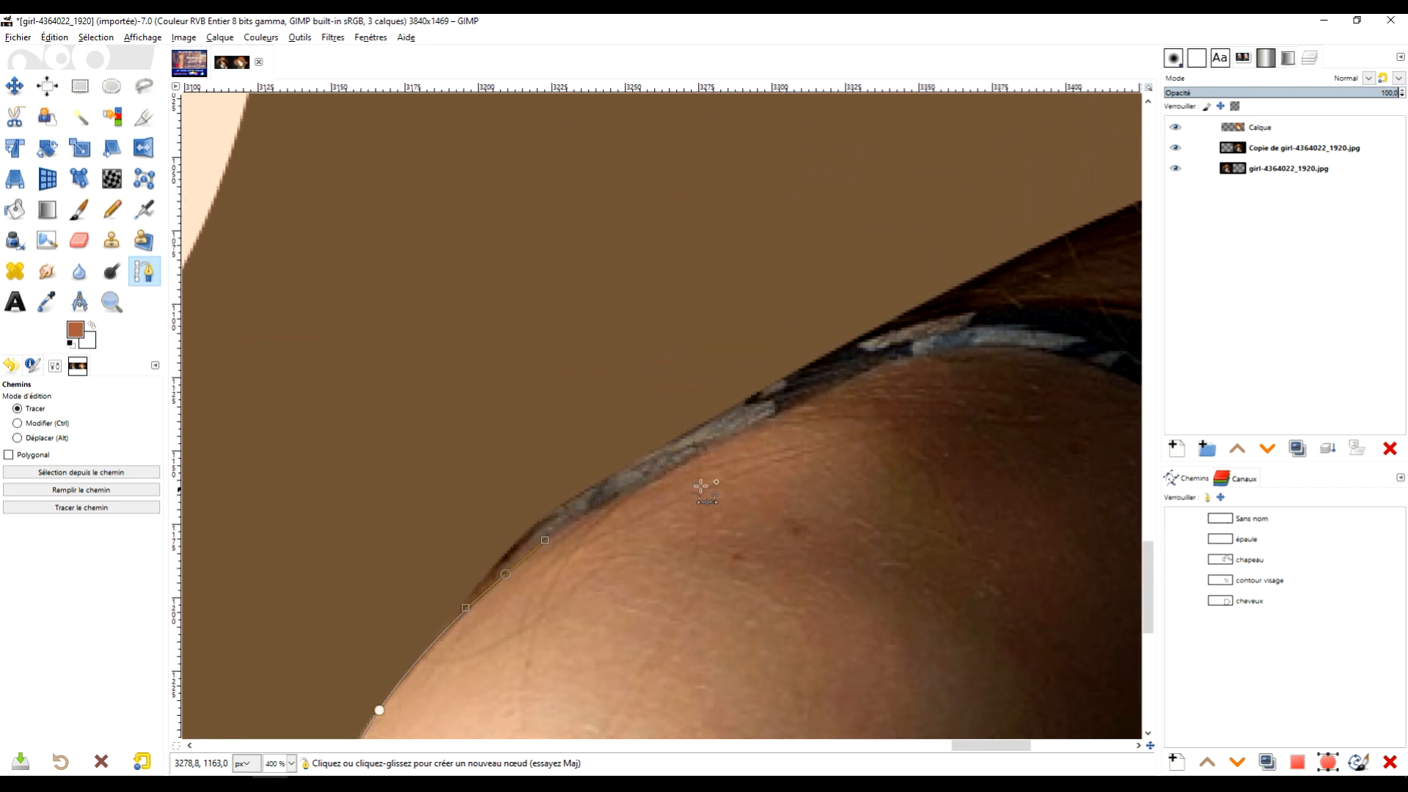
{"action": "left_click_drag", "start_coordinate": [664, 472], "coordinate": [711, 445]}
{"action": "left_click_drag", "start_coordinate": [807, 401], "coordinate": [842, 381]}
{"action": "scroll", "coordinate": [662, 403], "scroll_direction": "right", "scroll_amount": 7}
{"action": "scroll", "coordinate": [662, 404], "scroll_direction": "up", "scroll_amount": 1}
Curve the path over the top of the shoulder and down the inner edge of the black strap.
{"action": "left_click_drag", "start_coordinate": [643, 390], "coordinate": [788, 431]}
{"action": "scroll", "coordinate": [806, 477], "scroll_direction": "right", "scroll_amount": 4}
{"action": "scroll", "coordinate": [734, 384], "scroll_direction": "right", "scroll_amount": 3}
{"action": "scroll", "coordinate": [734, 384], "scroll_direction": "down", "scroll_amount": 4}
{"action": "left_click_drag", "start_coordinate": [777, 379], "coordinate": [818, 412]}
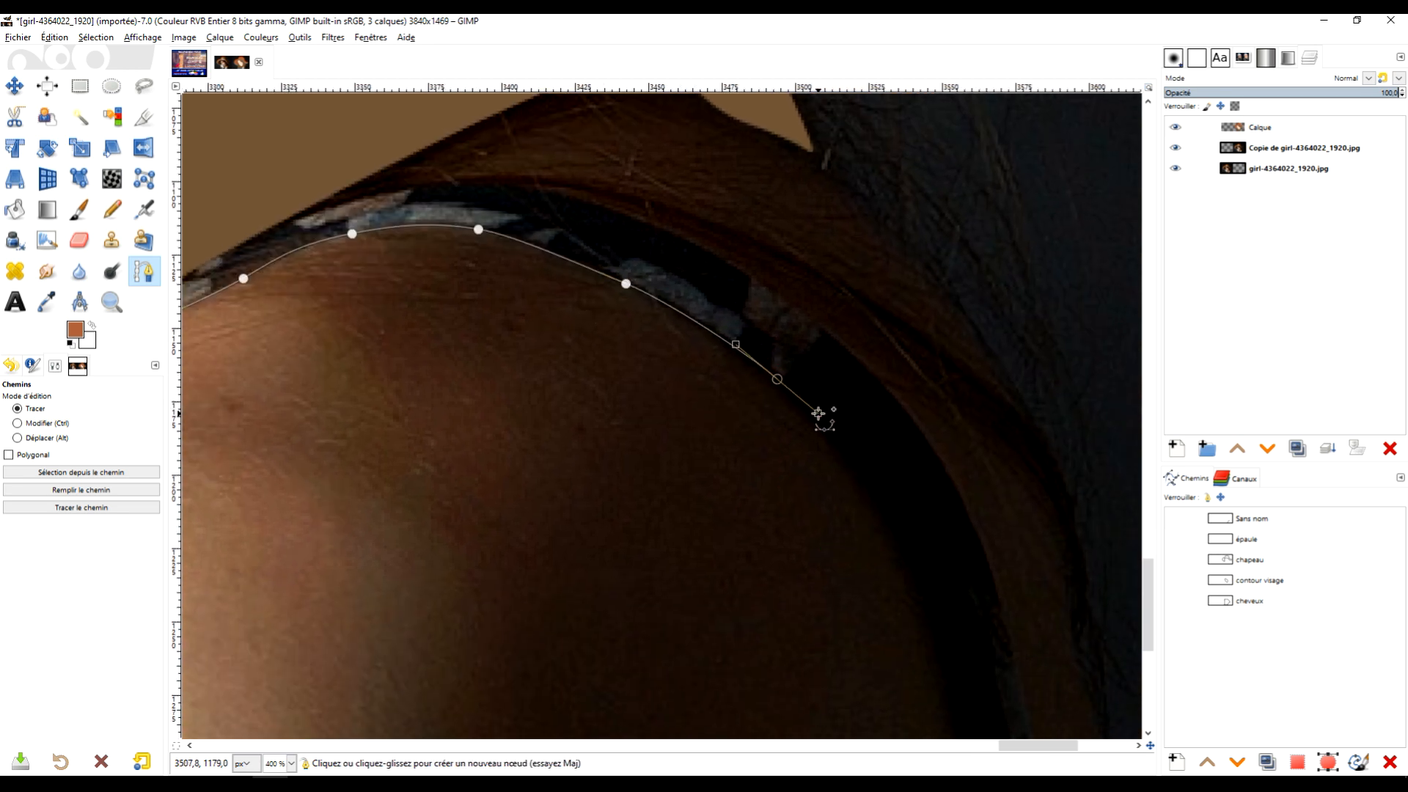
{"action": "left_click_drag", "start_coordinate": [863, 466], "coordinate": [877, 493]}
{"action": "scroll", "coordinate": [735, 389], "scroll_direction": "down", "scroll_amount": 5}
{"action": "scroll", "coordinate": [735, 389], "scroll_direction": "right", "scroll_amount": 3}
Extend the path down the strap's inner edge to the image's bottom border and close it at the starting node.
{"action": "mouse_move", "coordinate": [784, 381]}
{"action": "left_mouse_down"}
{"action": "mouse_move", "coordinate": [798, 423]}
{"action": "mouse_move", "coordinate": [789, 371]}
{"action": "left_mouse_up"}
{"action": "left_click_drag", "start_coordinate": [829, 495], "coordinate": [759, 391]}
{"action": "left_click_drag", "start_coordinate": [777, 448], "coordinate": [785, 330]}
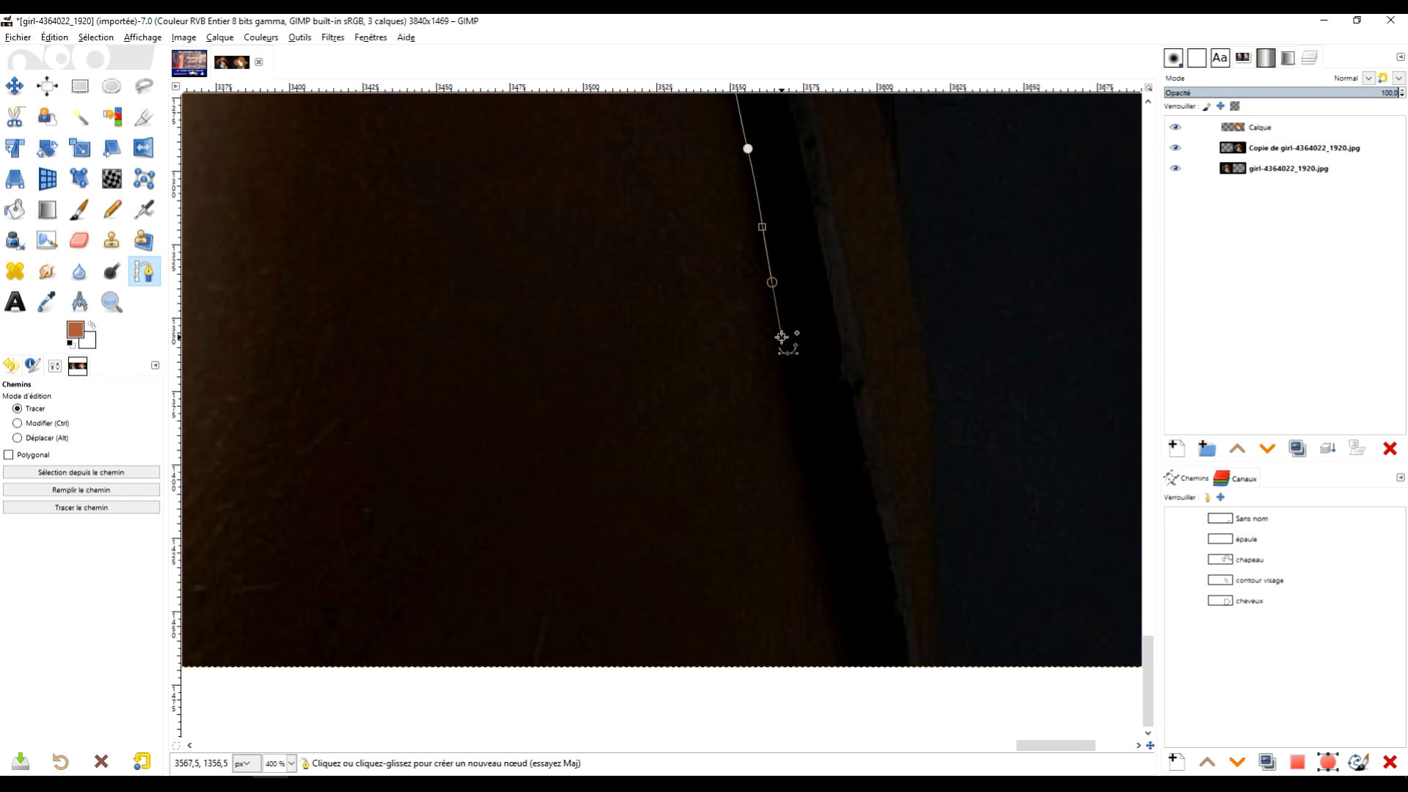
{"action": "left_click_drag", "start_coordinate": [794, 394], "coordinate": [797, 417]}
{"action": "left_click_drag", "start_coordinate": [868, 535], "coordinate": [827, 365]}
{"action": "left_click_drag", "start_coordinate": [779, 319], "coordinate": [790, 372]}
{"action": "left_click_drag", "start_coordinate": [808, 442], "coordinate": [817, 478]}
{"action": "left_click", "coordinate": [822, 512]}
{"action": "scroll", "coordinate": [866, 465], "scroll_direction": "down", "scroll_amount": 3, "text": "ctrl"}
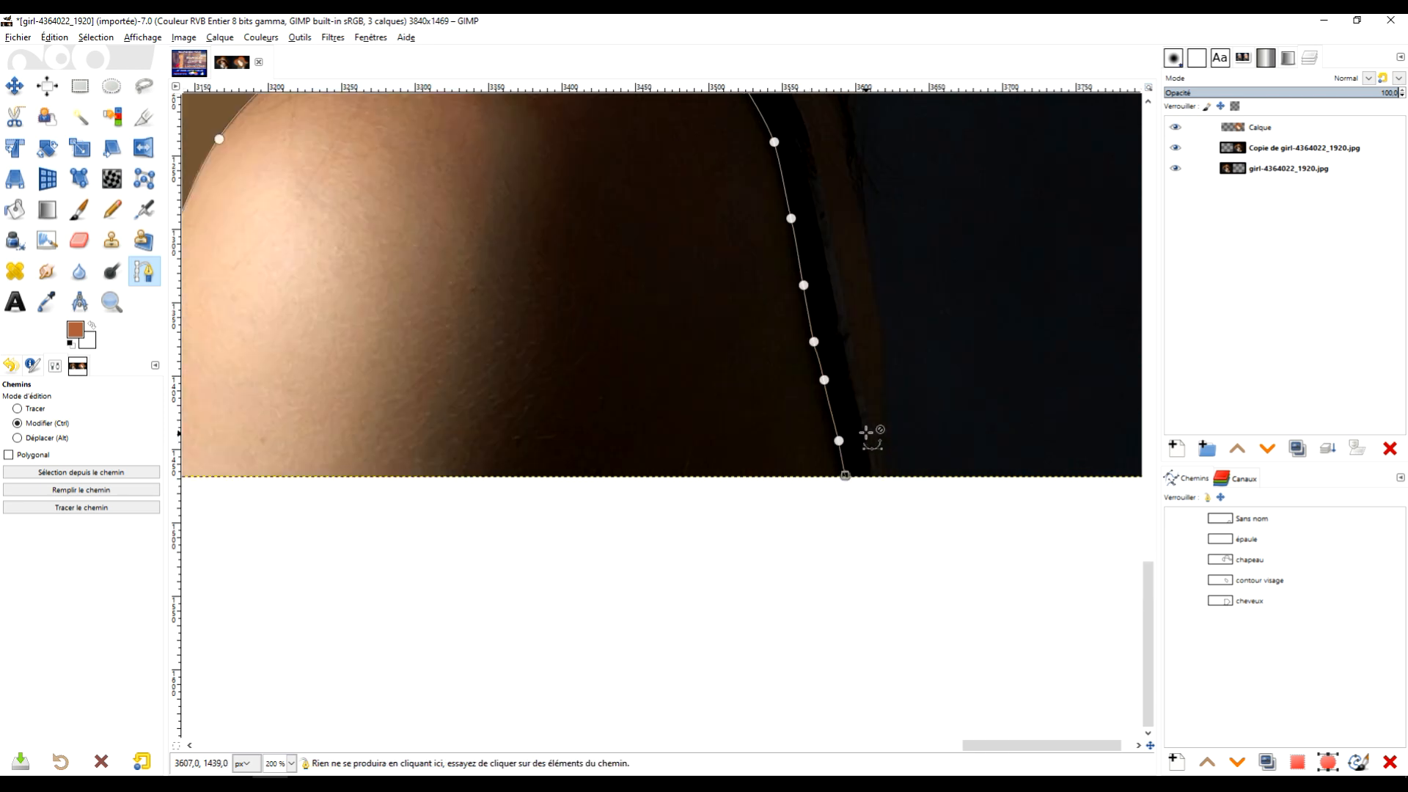
{"action": "left_click", "coordinate": [296, 465]}
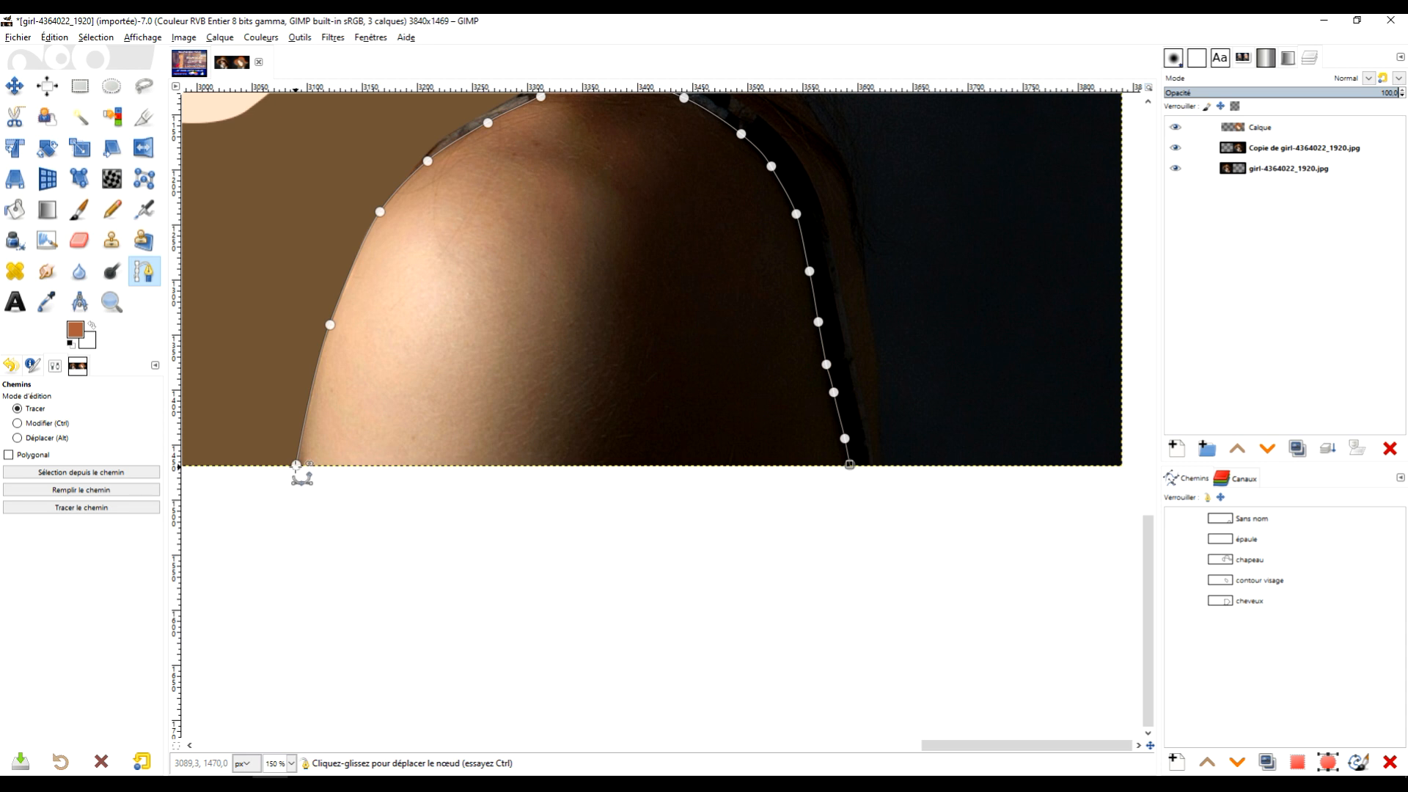
Start a second path component beyond the strap at the bottom border and trace up the outer edge of the back.
{"action": "scroll", "coordinate": [955, 415], "scroll_direction": "up", "scroll_amount": 2, "text": "ctrl"}
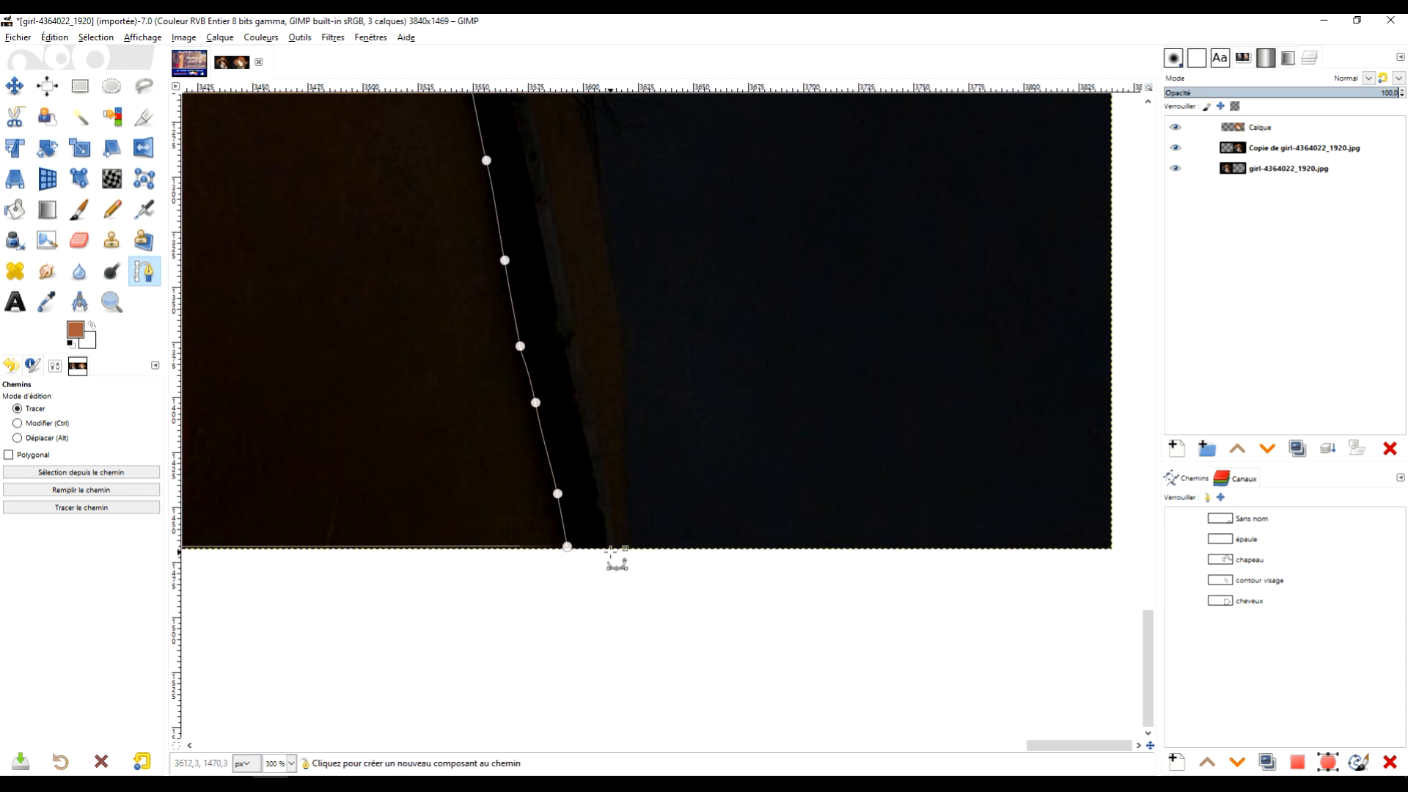
{"action": "left_click", "coordinate": [612, 546], "text": "shift"}
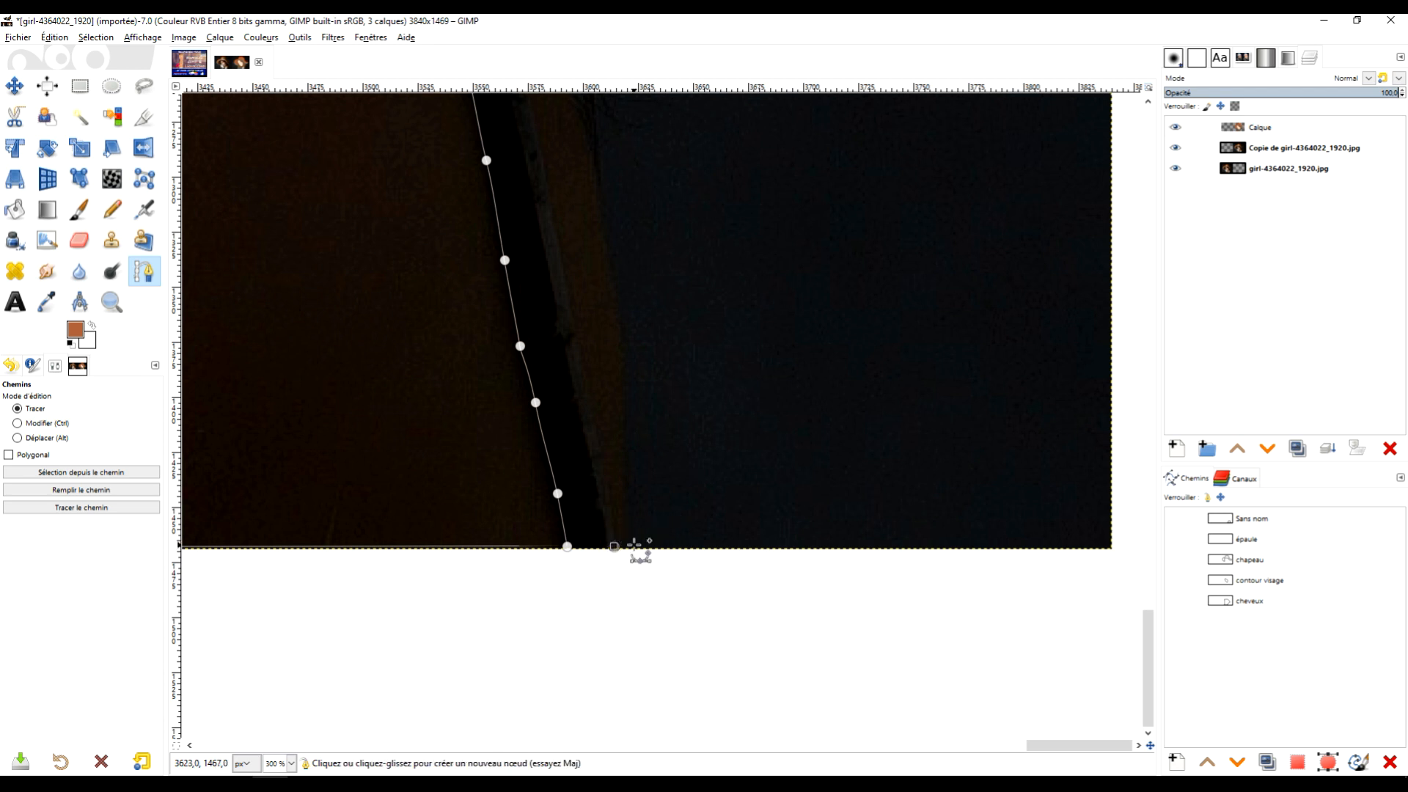
{"action": "scroll", "coordinate": [686, 289], "scroll_direction": "up", "scroll_amount": 5}
{"action": "scroll", "coordinate": [735, 377], "scroll_direction": "left", "scroll_amount": 3}
{"action": "left_click_drag", "start_coordinate": [718, 386], "coordinate": [710, 334]}
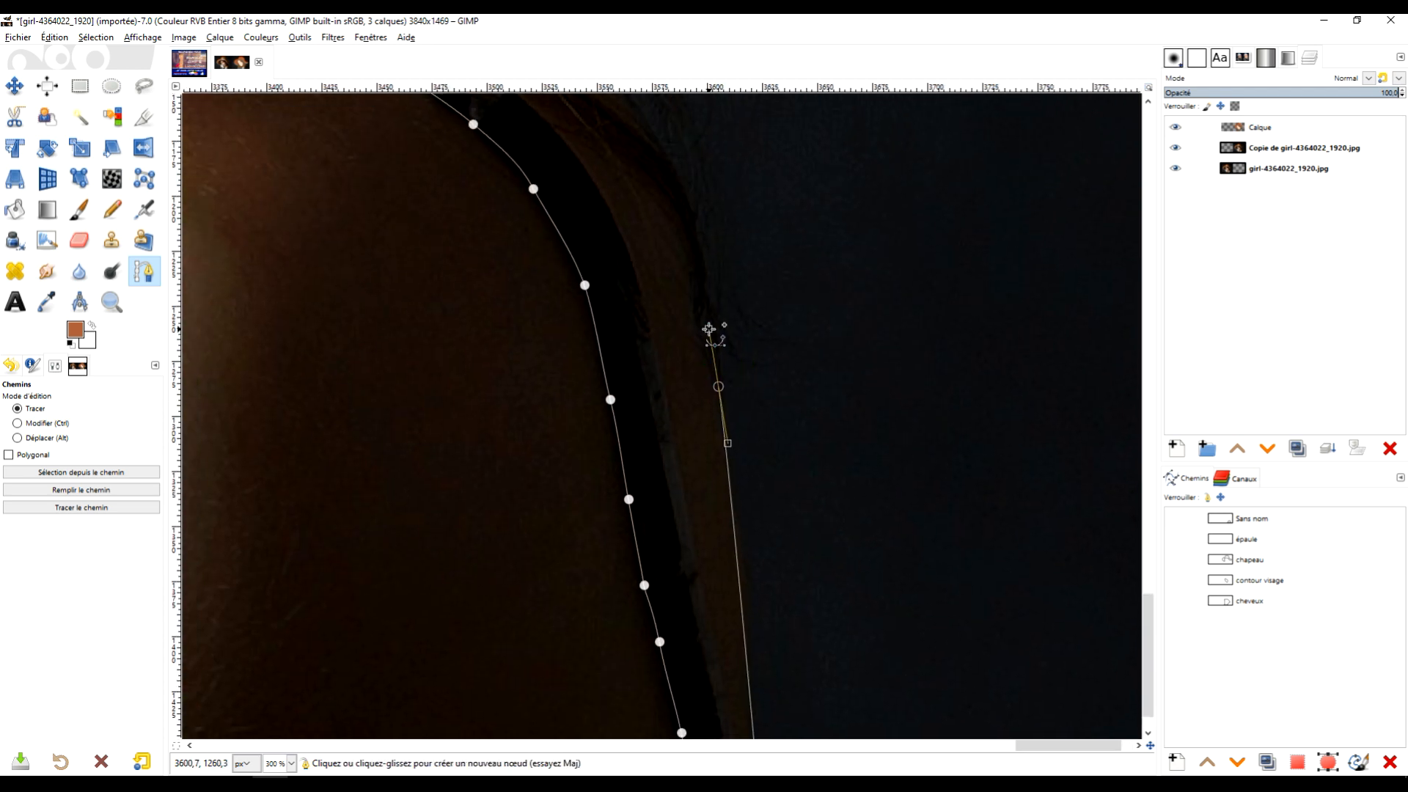
{"action": "left_click_drag", "start_coordinate": [708, 326], "coordinate": [705, 330]}
{"action": "mouse_move", "coordinate": [733, 227]}
{"action": "left_mouse_down"}
{"action": "mouse_move", "coordinate": [776, 370]}
{"action": "mouse_move", "coordinate": [728, 356]}
{"action": "left_mouse_up"}
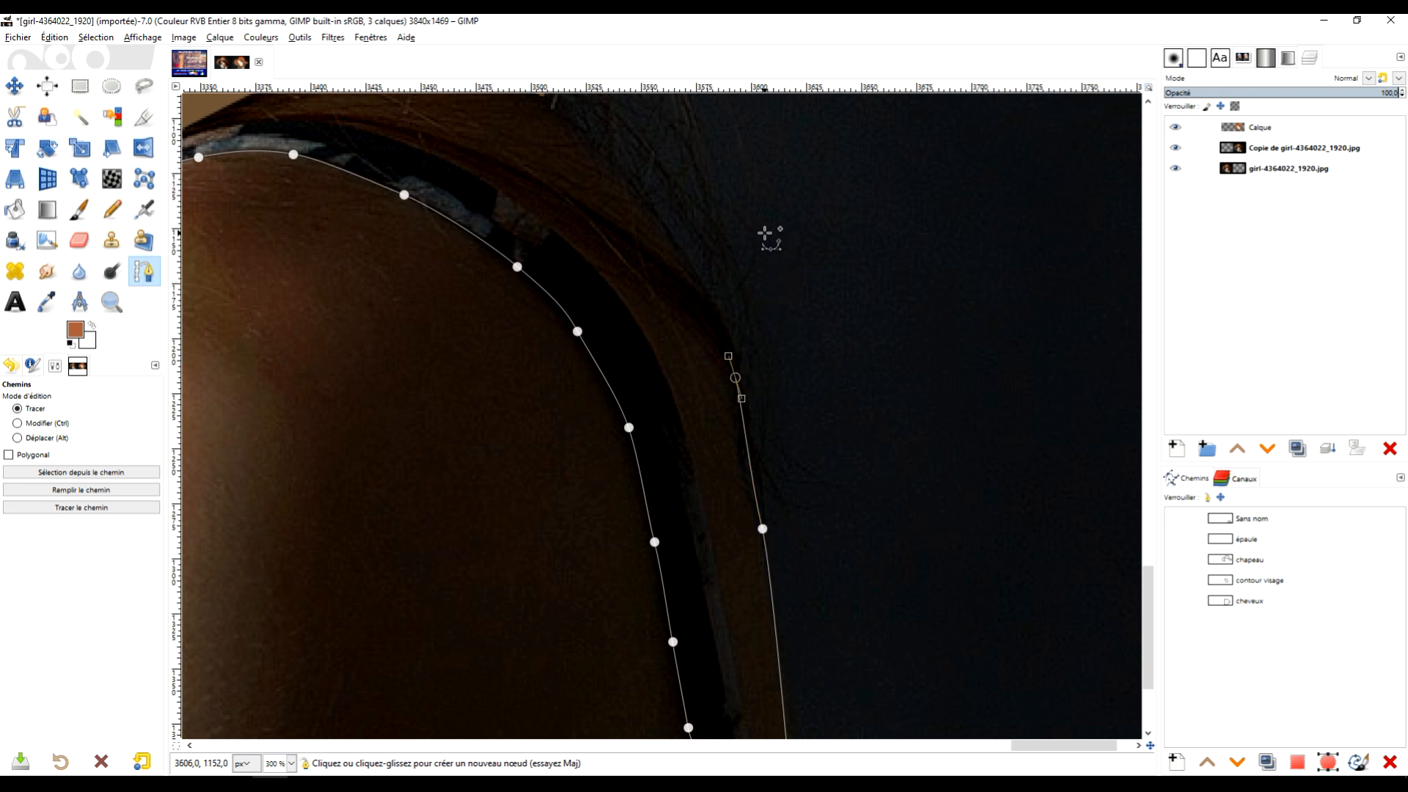
Trace the back's outline past the hair tip to the shoulder peak and adjust the nodes there to match the edge.
{"action": "left_click_drag", "start_coordinate": [762, 253], "coordinate": [709, 438]}
{"action": "left_click_drag", "start_coordinate": [660, 372], "coordinate": [650, 367]}
{"action": "left_click_drag", "start_coordinate": [593, 314], "coordinate": [581, 306]}
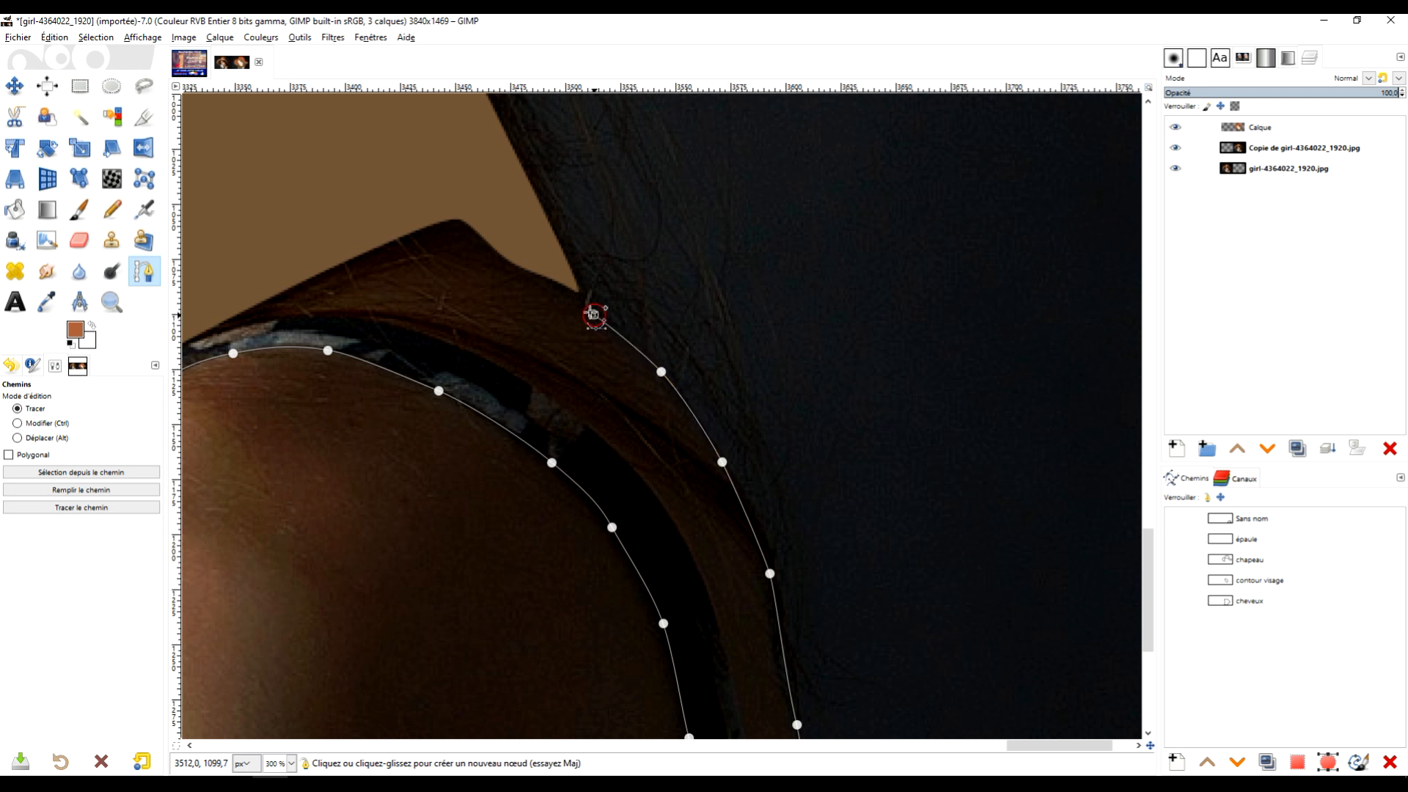
{"action": "left_click_drag", "start_coordinate": [502, 282], "coordinate": [477, 345]}
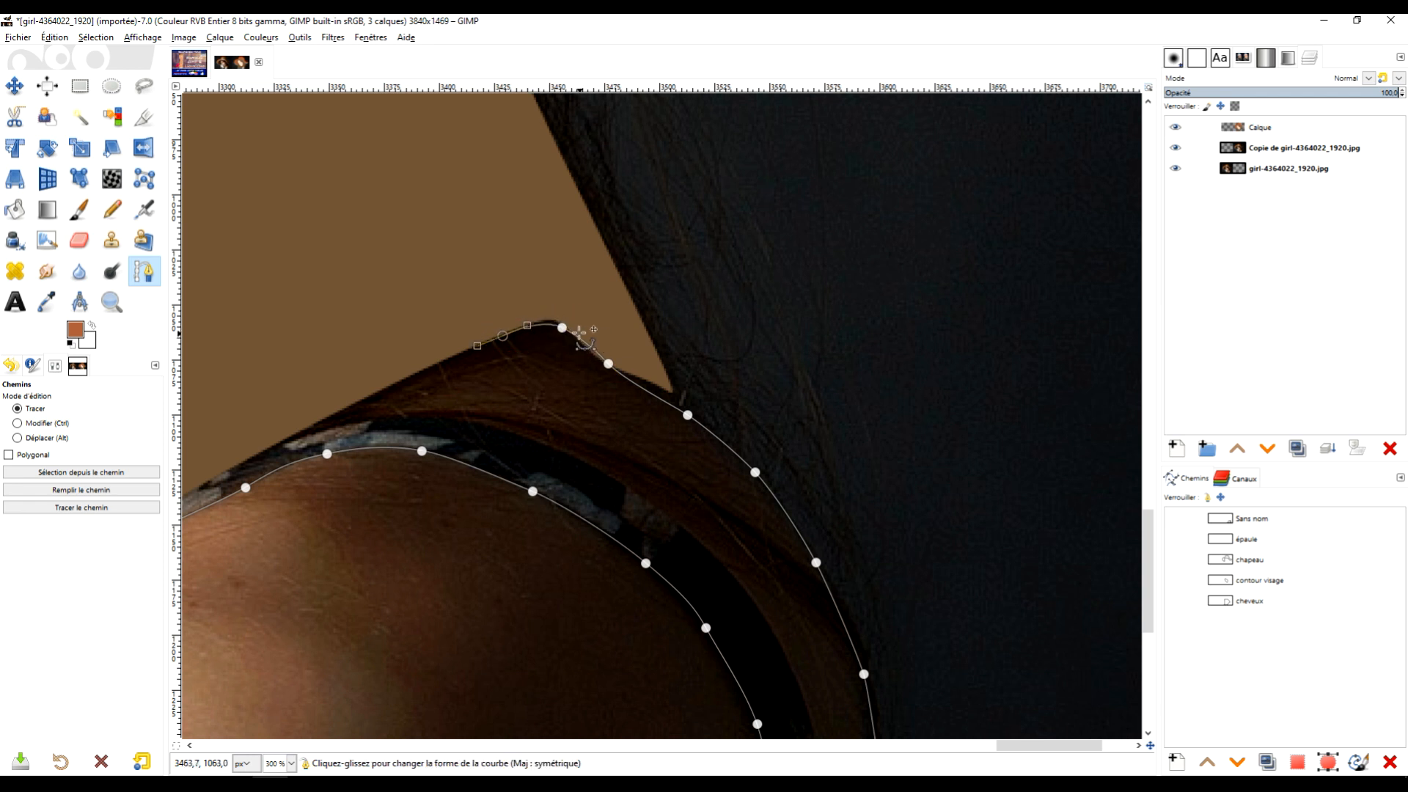
{"action": "left_click_drag", "start_coordinate": [563, 328], "coordinate": [562, 323]}
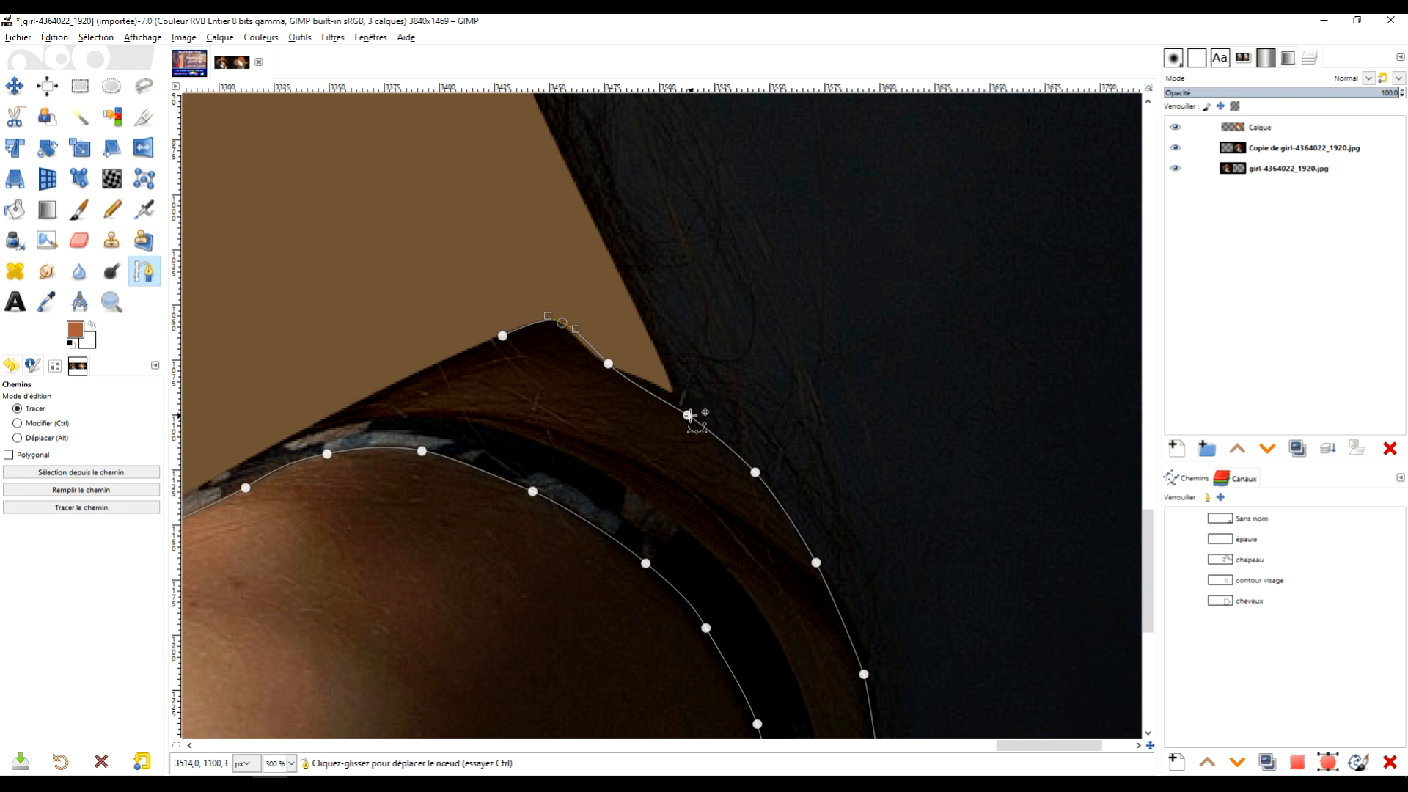
{"action": "left_click_drag", "start_coordinate": [688, 415], "coordinate": [698, 400]}
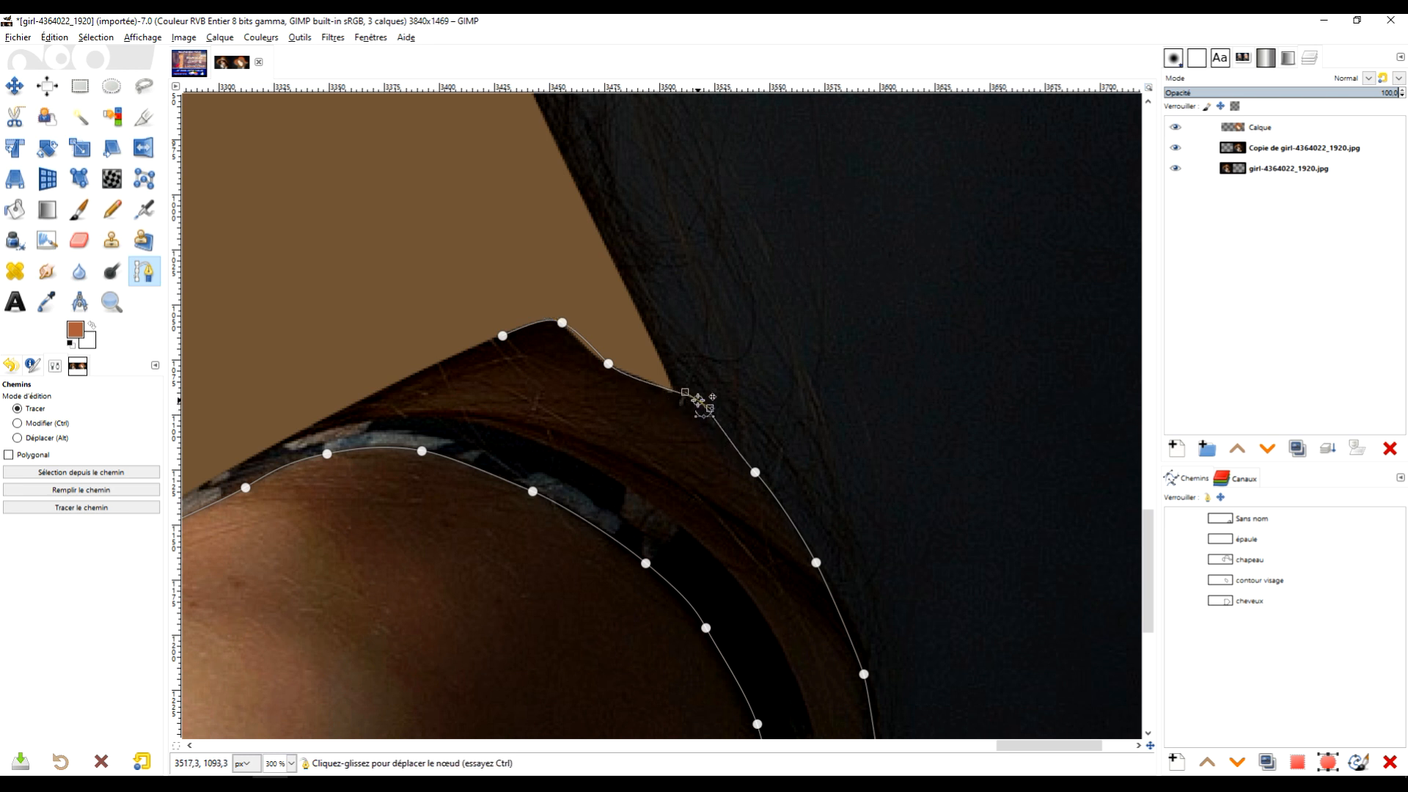
Extend the second component from the peak down to the strap and turn it back along the strap's upper edge.
{"action": "left_click", "coordinate": [502, 336]}
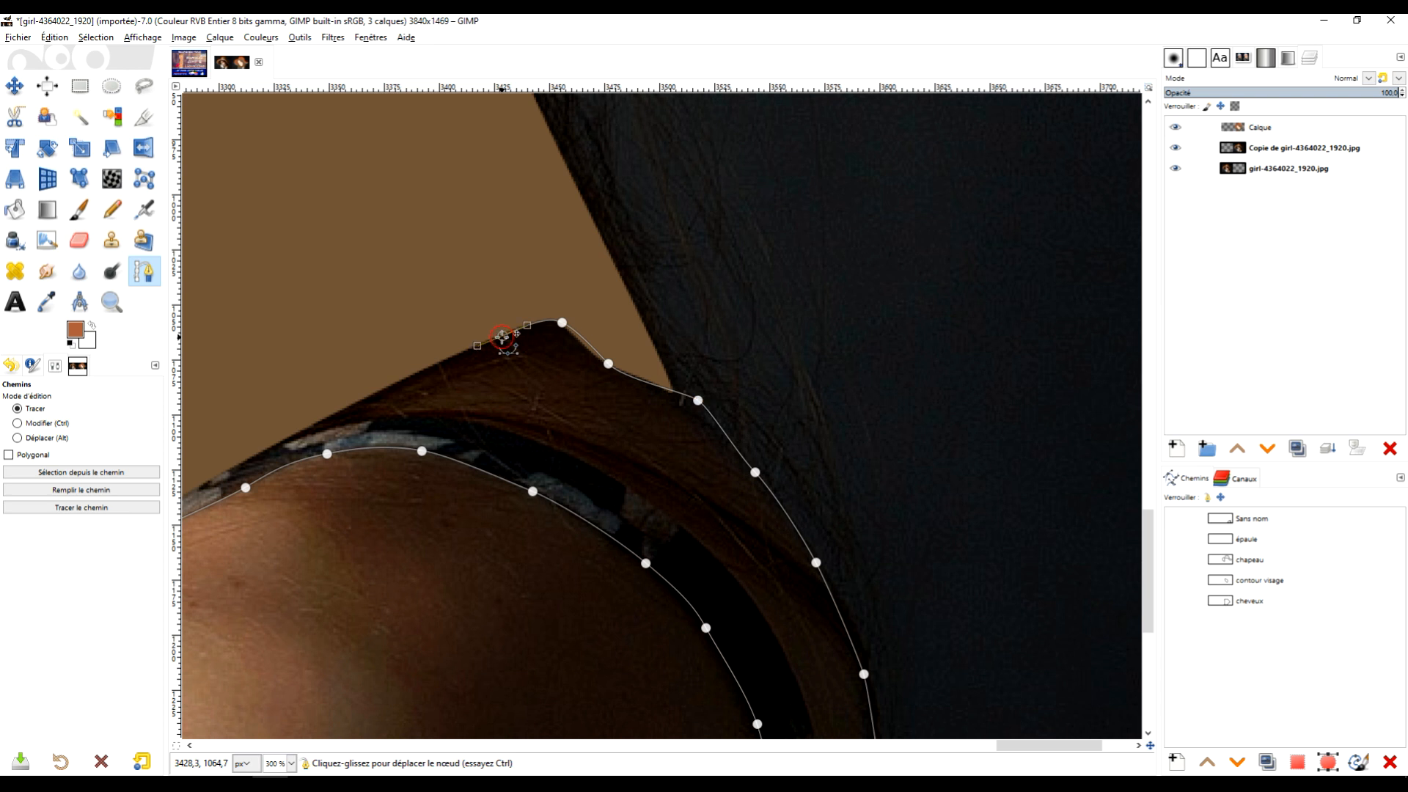
{"action": "left_click", "coordinate": [368, 402]}
{"action": "left_click", "coordinate": [296, 431]}
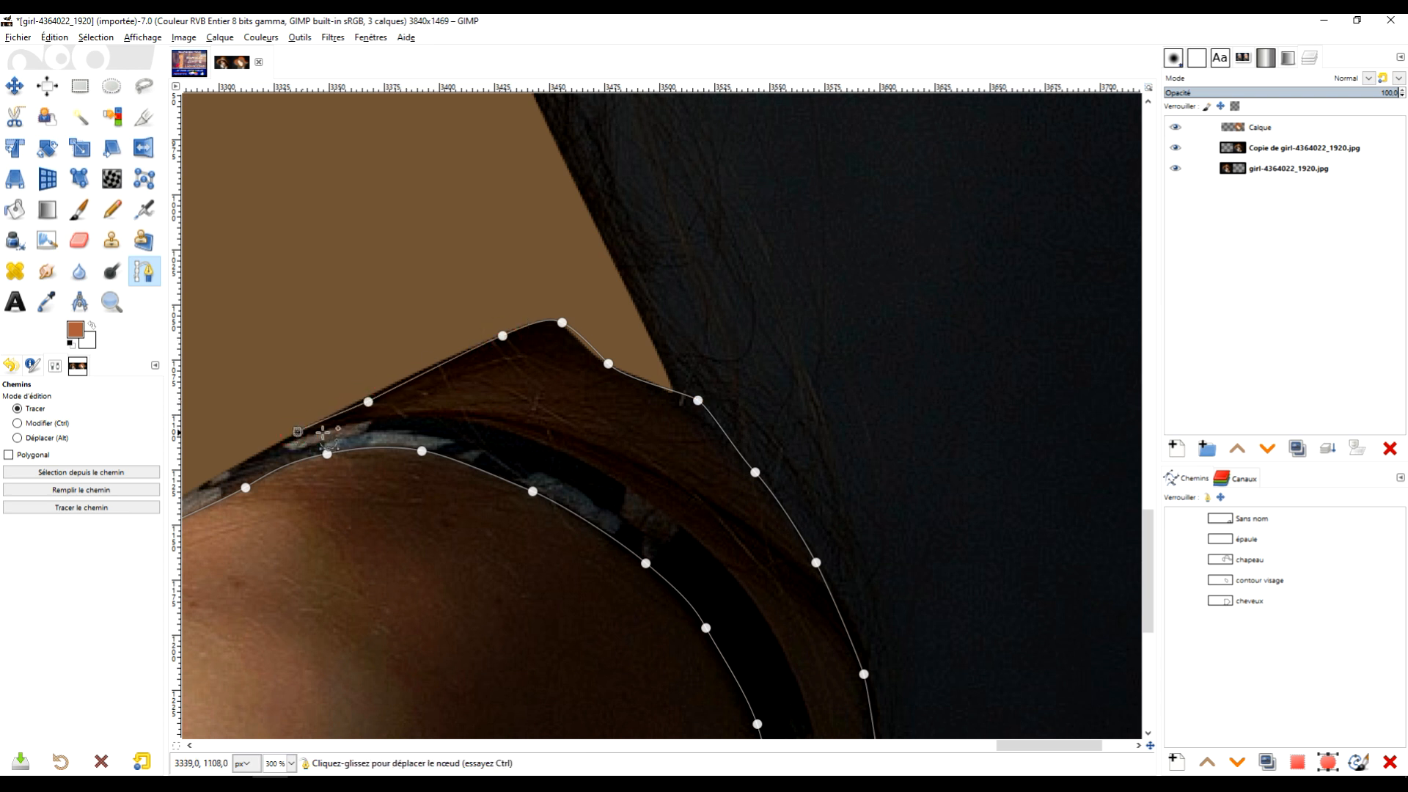
{"action": "mouse_move", "coordinate": [444, 424]}
{"action": "left_mouse_down"}
{"action": "mouse_move", "coordinate": [515, 430]}
{"action": "mouse_move", "coordinate": [448, 420]}
{"action": "left_mouse_up"}
{"action": "left_click_drag", "start_coordinate": [599, 469], "coordinate": [643, 497]}
Continue the second component down the outer edge of the strap with curved nodes.
{"action": "scroll", "coordinate": [697, 340], "scroll_direction": "down", "scroll_amount": 5}
{"action": "scroll", "coordinate": [696, 341], "scroll_direction": "right", "scroll_amount": 2}
{"action": "left_click_drag", "start_coordinate": [641, 335], "coordinate": [668, 368]}
{"action": "left_click_drag", "start_coordinate": [719, 470], "coordinate": [729, 505]}
{"action": "scroll", "coordinate": [846, 425], "scroll_direction": "down", "scroll_amount": 1}
{"action": "scroll", "coordinate": [845, 425], "scroll_direction": "down", "scroll_amount": 5}
{"action": "scroll", "coordinate": [845, 425], "scroll_direction": "right", "scroll_amount": 1}
Finish tracing the strap's outer edge to the bottom border and close the second component at its first node.
{"action": "left_click_drag", "start_coordinate": [724, 310], "coordinate": [734, 352]}
{"action": "scroll", "coordinate": [889, 414], "scroll_direction": "down", "scroll_amount": 3}
{"action": "scroll", "coordinate": [888, 414], "scroll_direction": "right", "scroll_amount": 1}
{"action": "left_click_drag", "start_coordinate": [715, 267], "coordinate": [720, 292]}
{"action": "scroll", "coordinate": [849, 473], "scroll_direction": "down", "scroll_amount": 2}
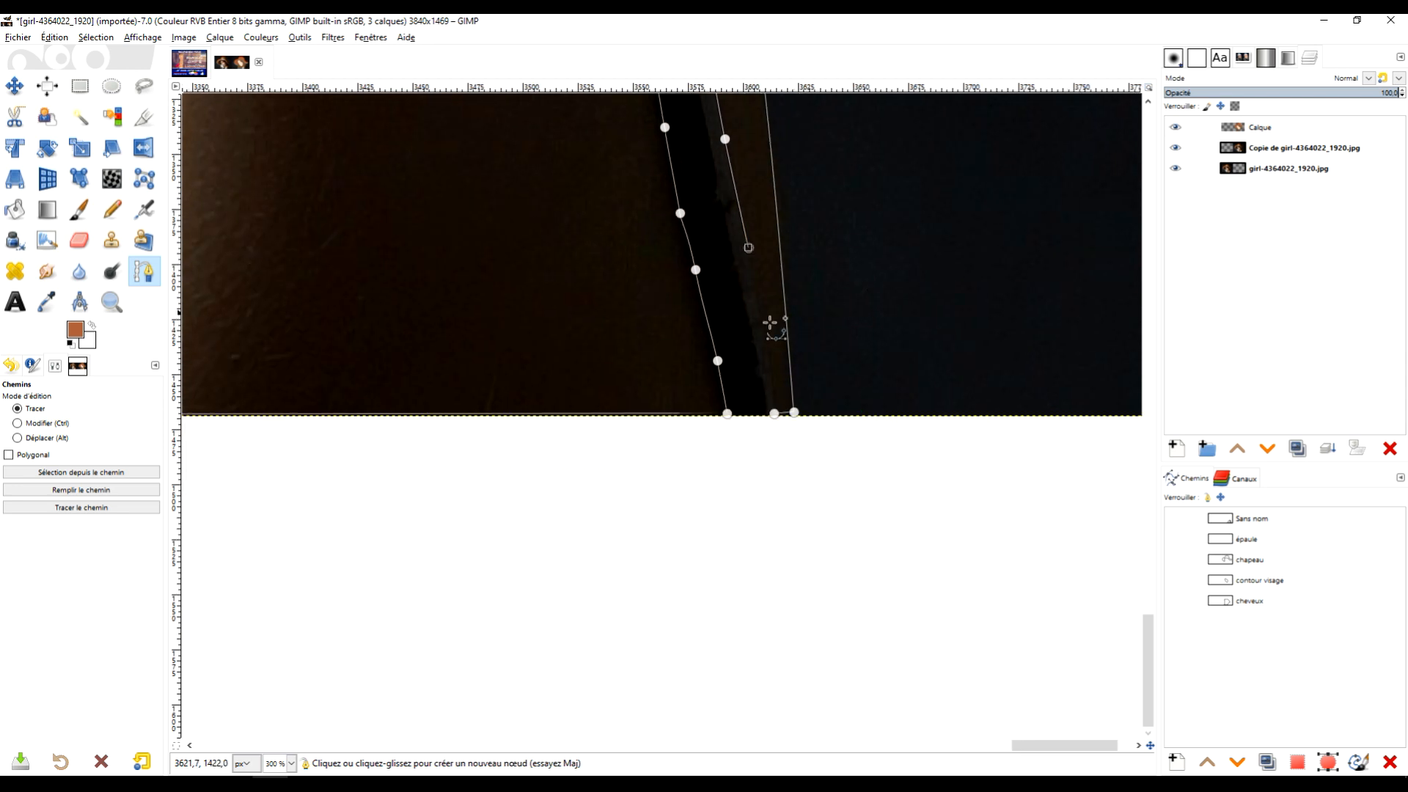
{"action": "left_click_drag", "start_coordinate": [765, 343], "coordinate": [768, 372]}
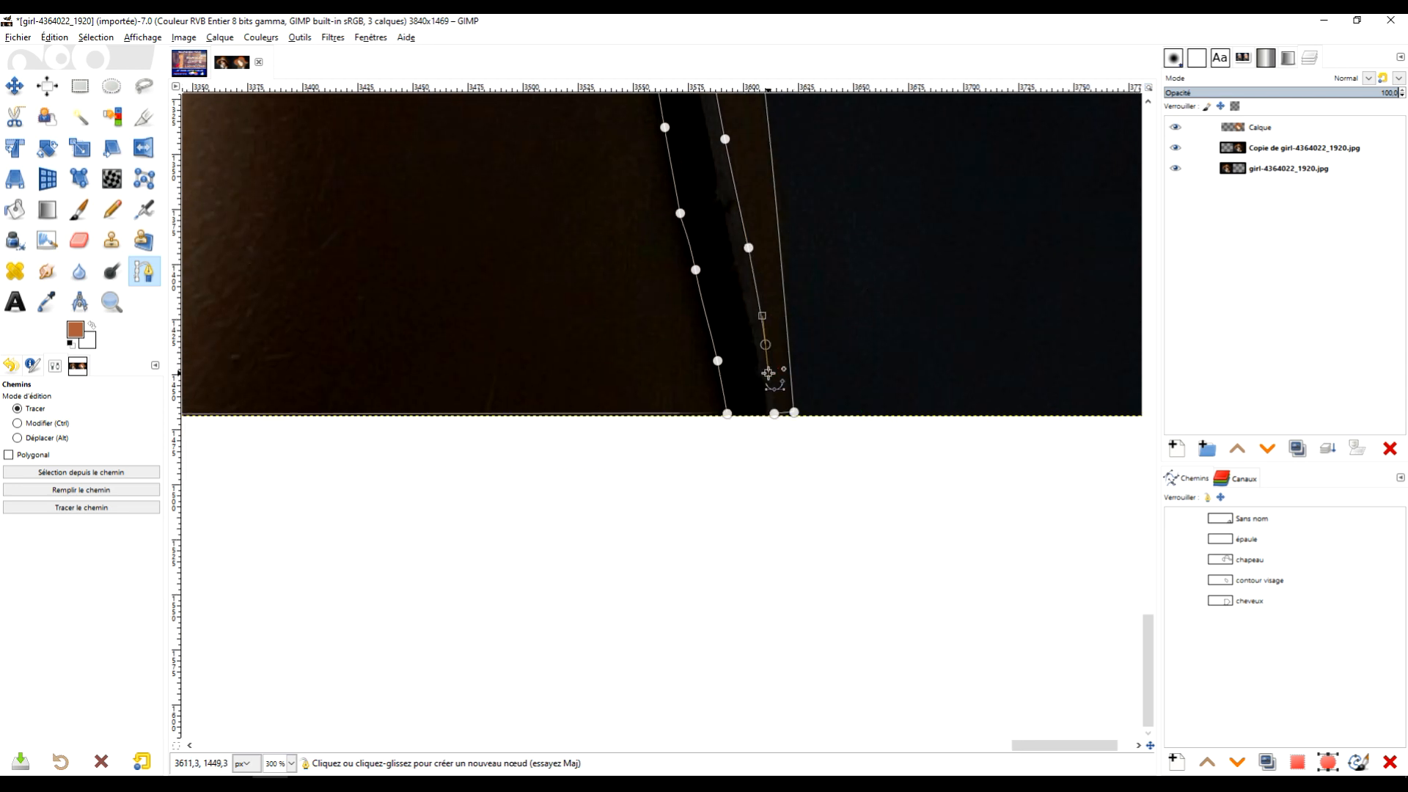
{"action": "left_click", "coordinate": [774, 414], "text": "ctrl"}
Make the "Sans nom" and "épaule" paths visible and merge the visible paths into one.
{"action": "scroll", "coordinate": [1006, 371], "scroll_direction": "up", "scroll_amount": 3}
{"action": "scroll", "coordinate": [1006, 371], "scroll_direction": "right", "scroll_amount": 1}
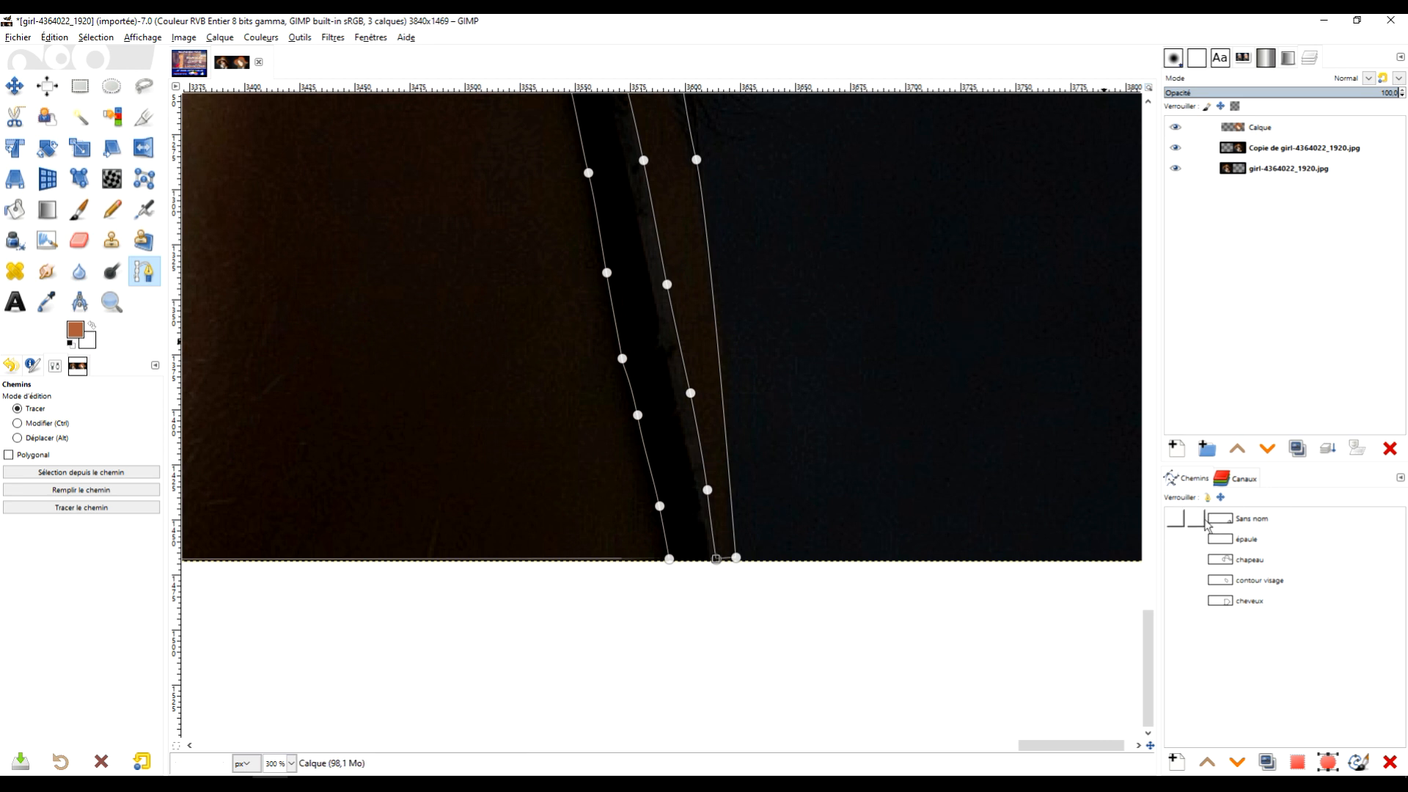
{"action": "left_click", "coordinate": [1175, 518]}
{"action": "key", "text": "1"}
{"action": "scroll", "coordinate": [838, 473], "scroll_direction": "up", "scroll_amount": 1}
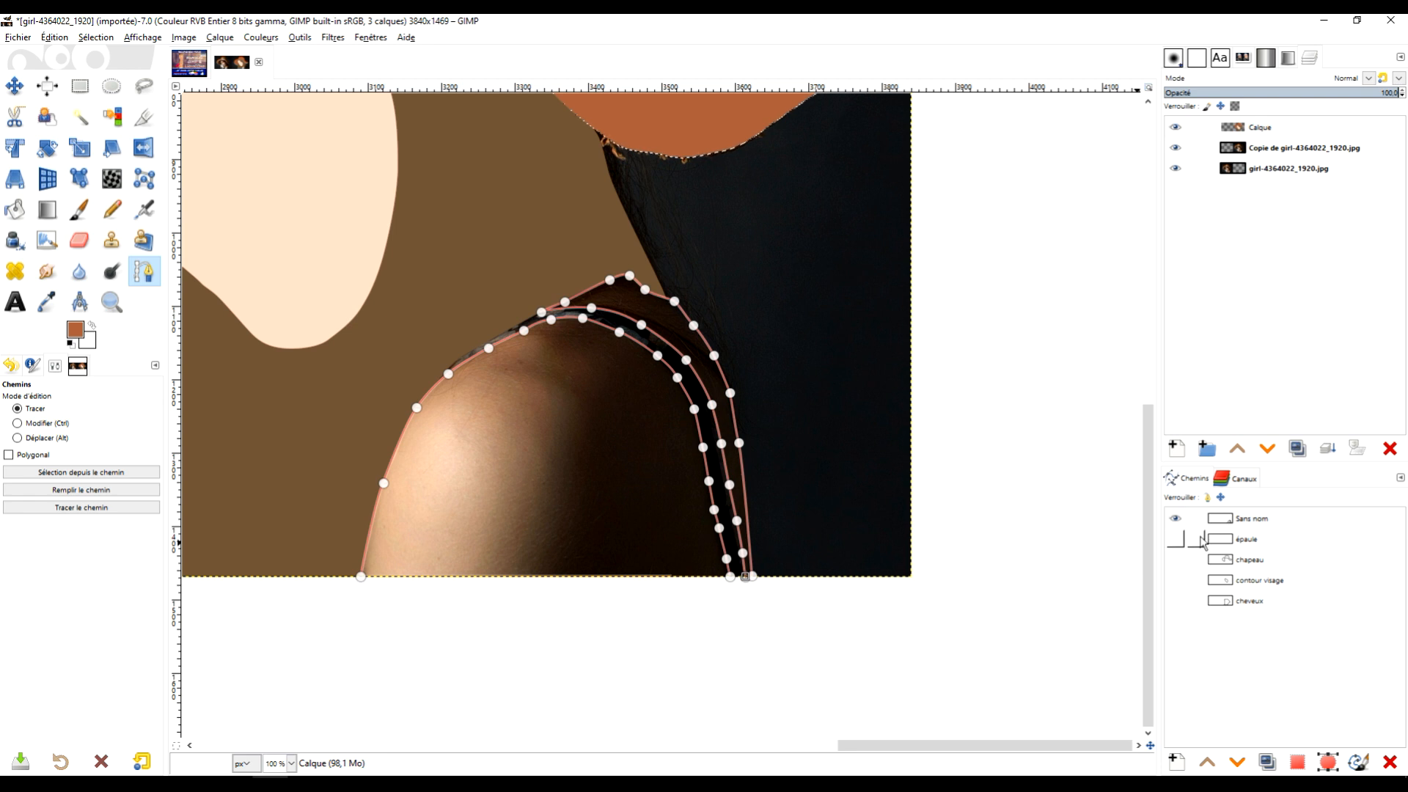
{"action": "left_click", "coordinate": [1174, 540]}
{"action": "left_click", "coordinate": [1238, 524]}
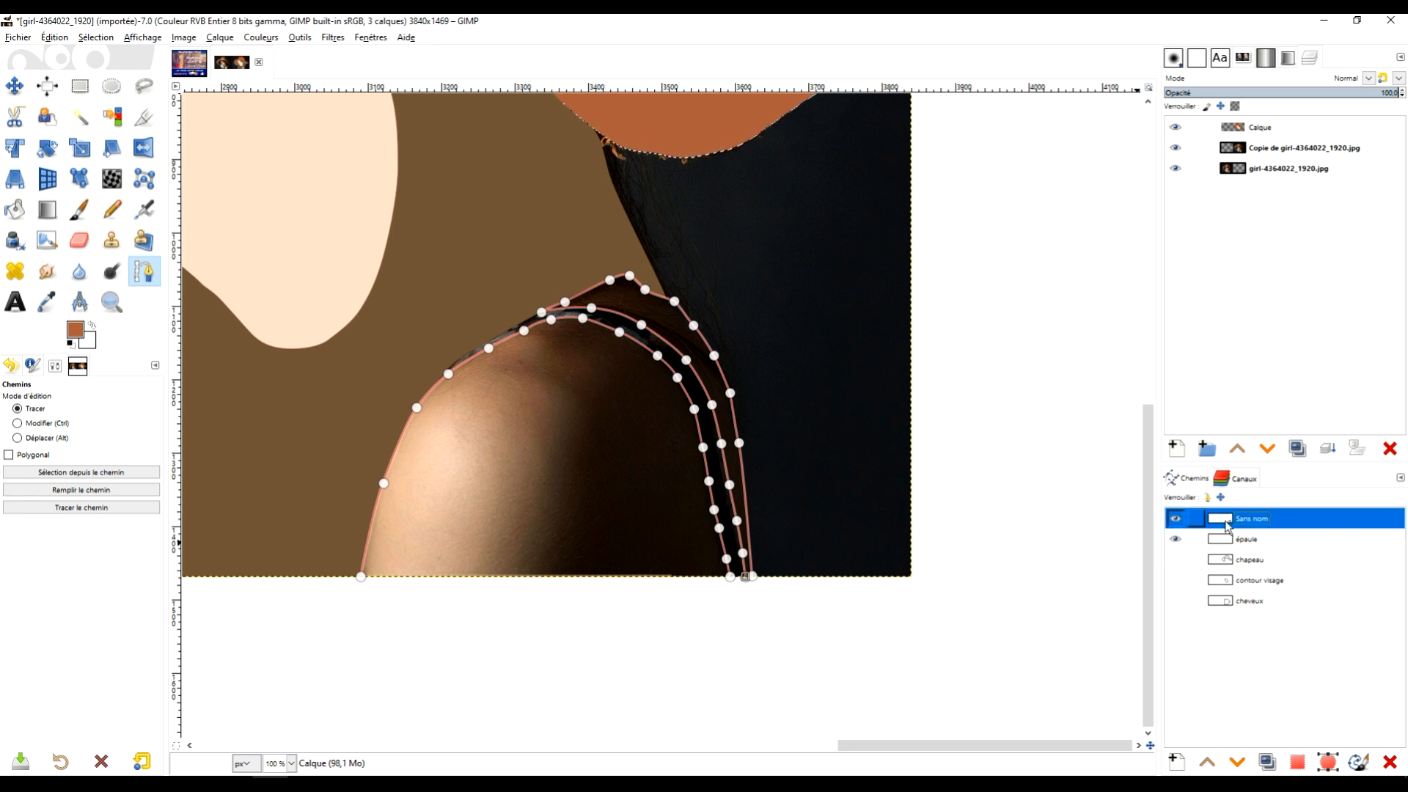
{"action": "right_click", "coordinate": [1226, 520]}
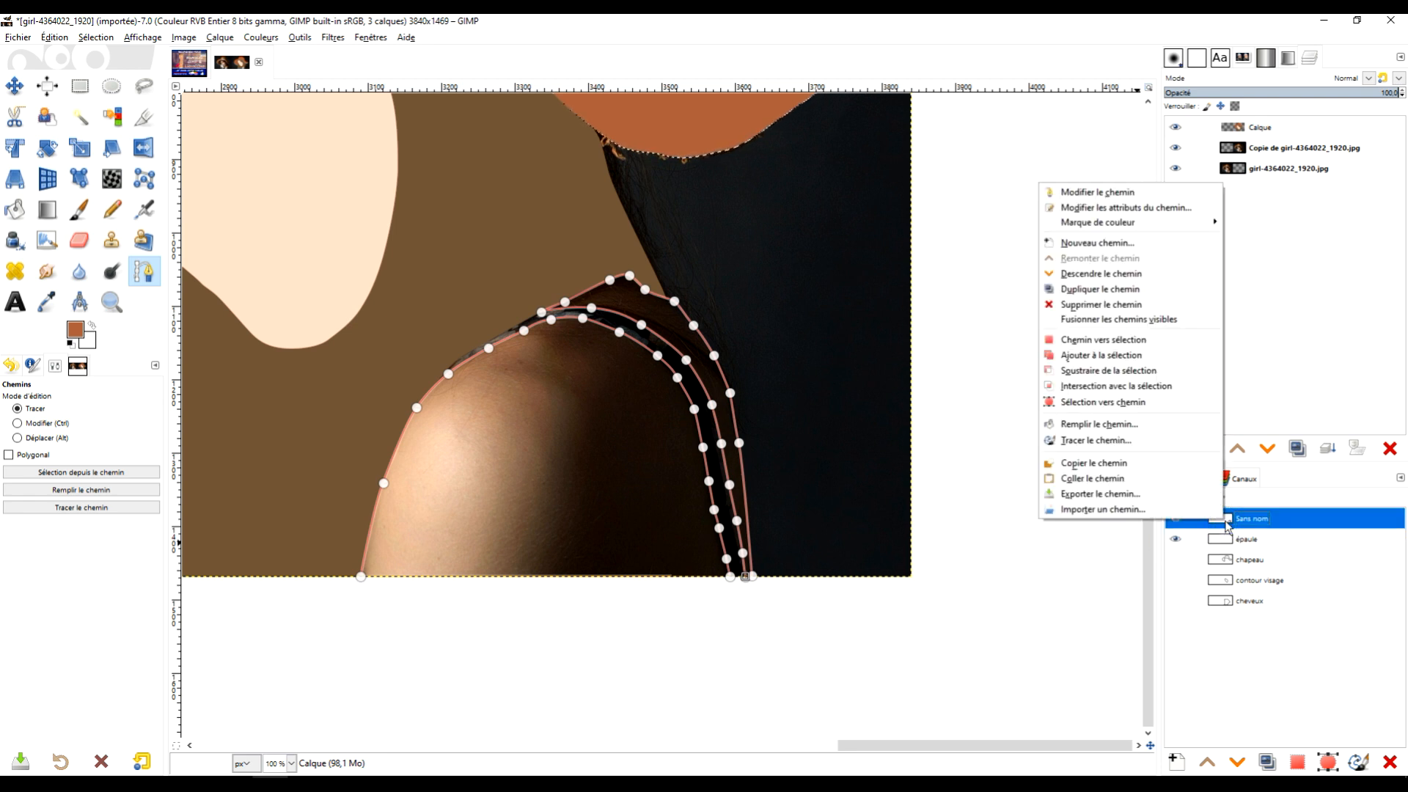
{"action": "left_click", "coordinate": [1165, 324]}
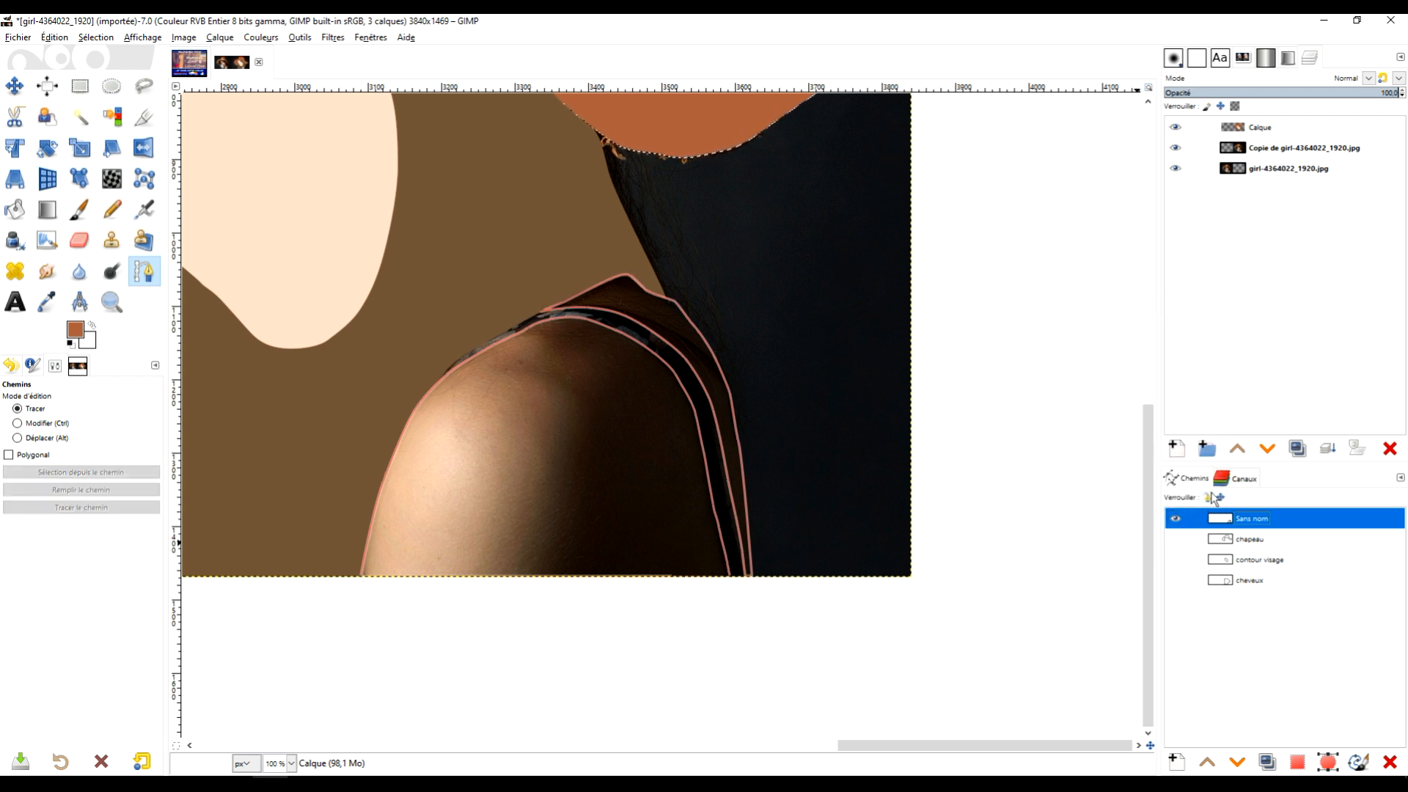
Toggle the merged path's visibility to check it, and rename the path "épaule".
{"action": "left_click", "coordinate": [1176, 520]}
{"action": "left_click", "coordinate": [1175, 519]}
{"action": "left_click", "coordinate": [1175, 519]}
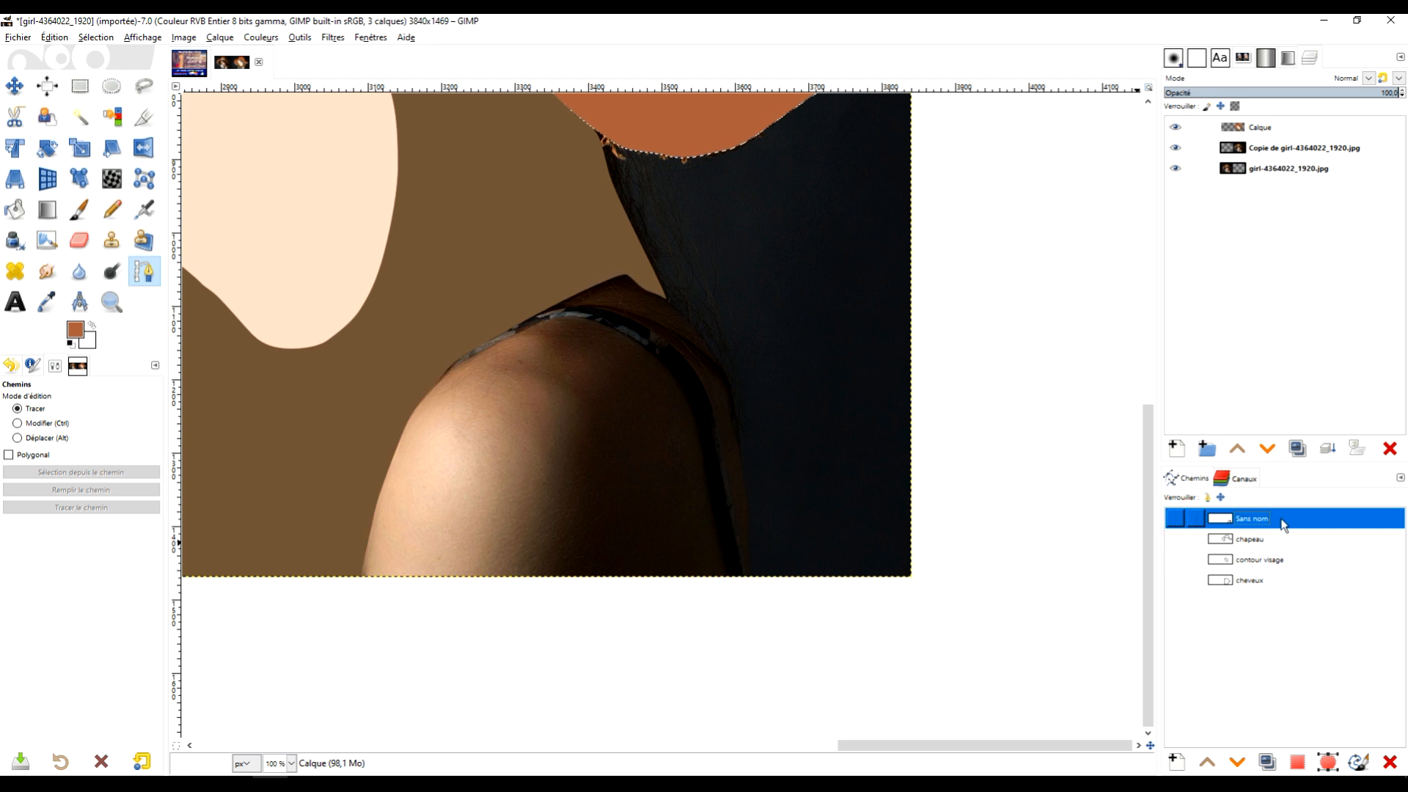
{"action": "double_click", "coordinate": [1262, 521]}
{"action": "type", "text": "épa"}
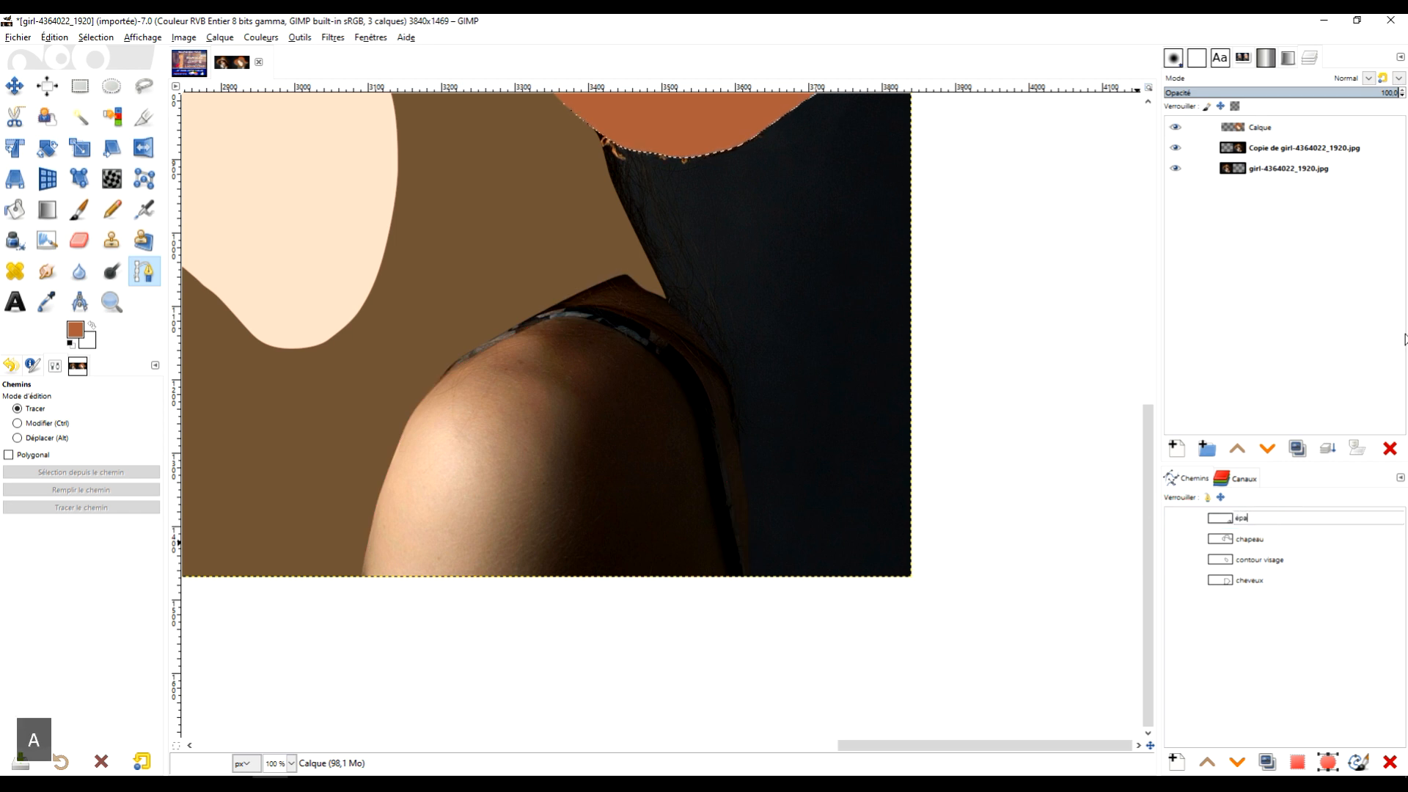
{"action": "type", "text": "ule"}
{"action": "key", "text": "Return"}
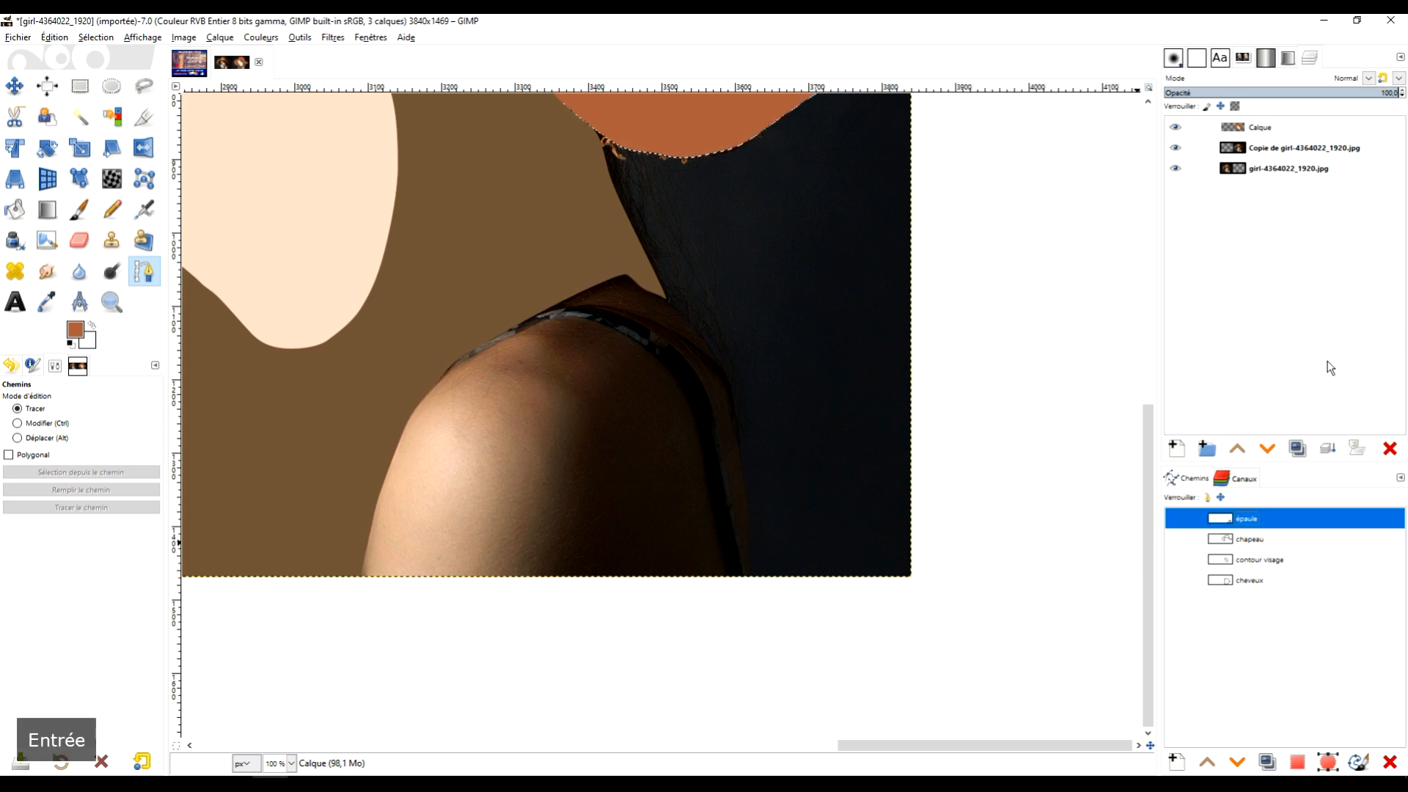
Show the épaule path and clear the hat selection using the Rectangle Select tool.
{"action": "left_click", "coordinate": [1175, 519]}
{"action": "scroll", "coordinate": [1053, 535], "scroll_direction": "down", "scroll_amount": 3}
{"action": "left_click_drag", "start_coordinate": [976, 452], "coordinate": [876, 453]}
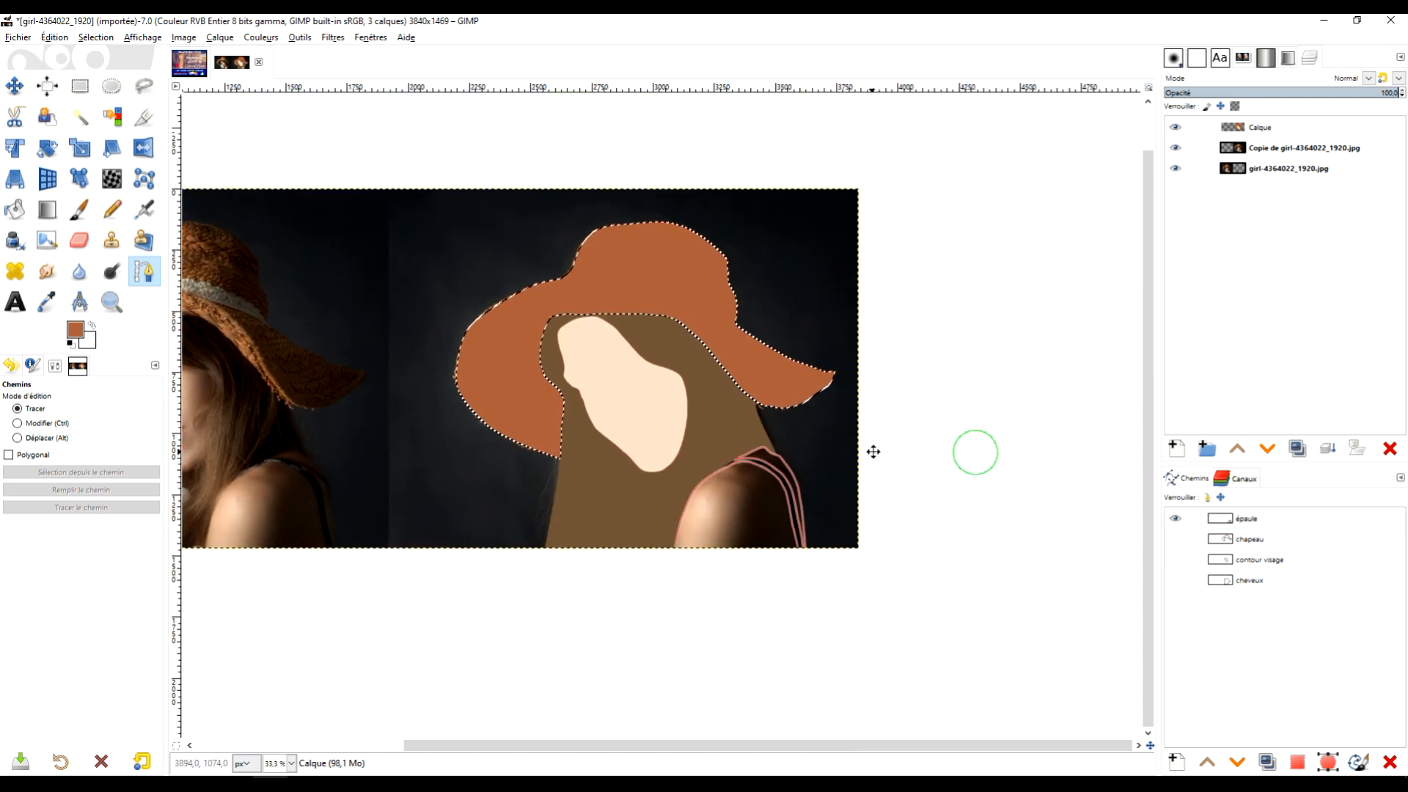
{"action": "left_click", "coordinate": [79, 86]}
{"action": "left_click", "coordinate": [899, 283]}
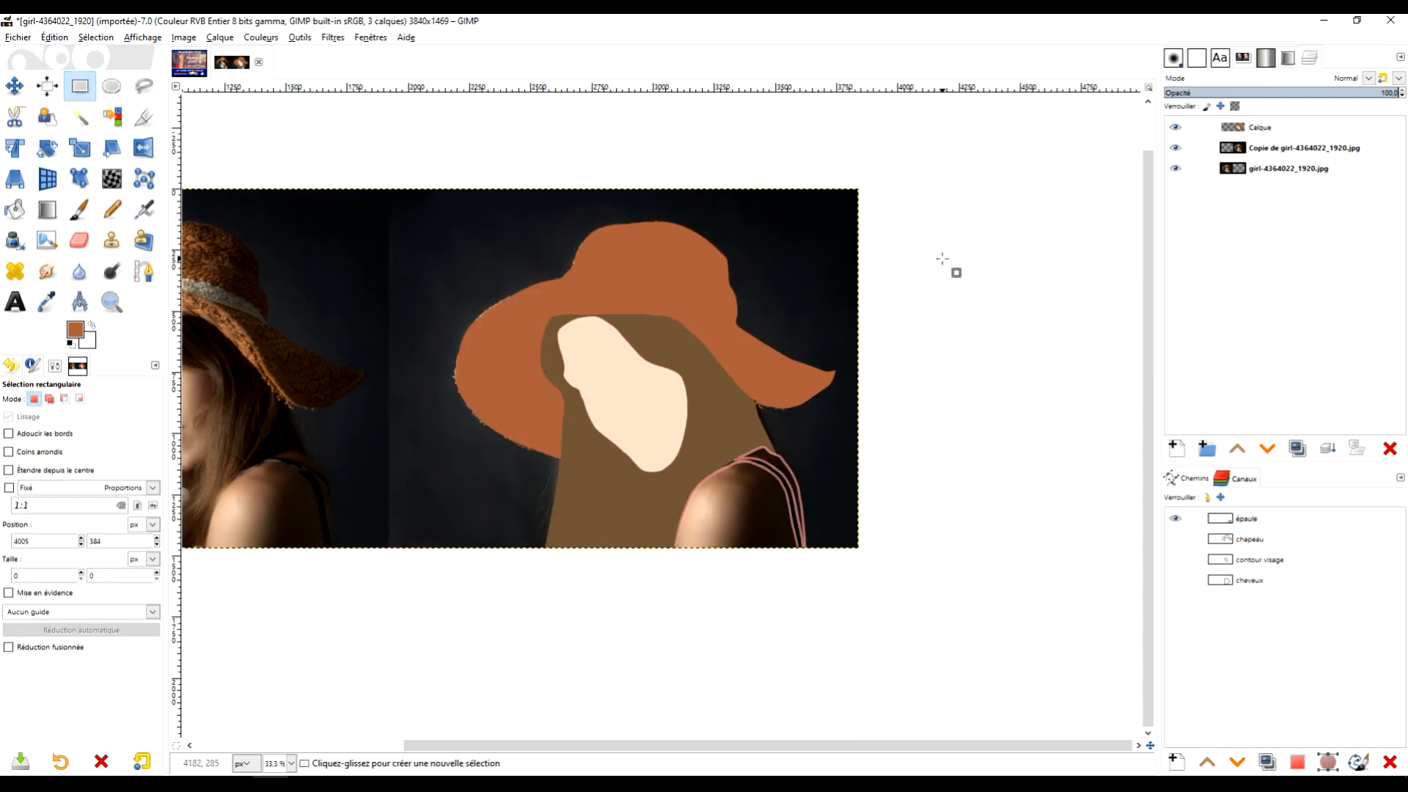
Create a new path named "bretelle".
{"action": "scroll", "coordinate": [889, 358], "scroll_direction": "up", "scroll_amount": 1}
{"action": "left_click_drag", "start_coordinate": [824, 440], "coordinate": [856, 307]}
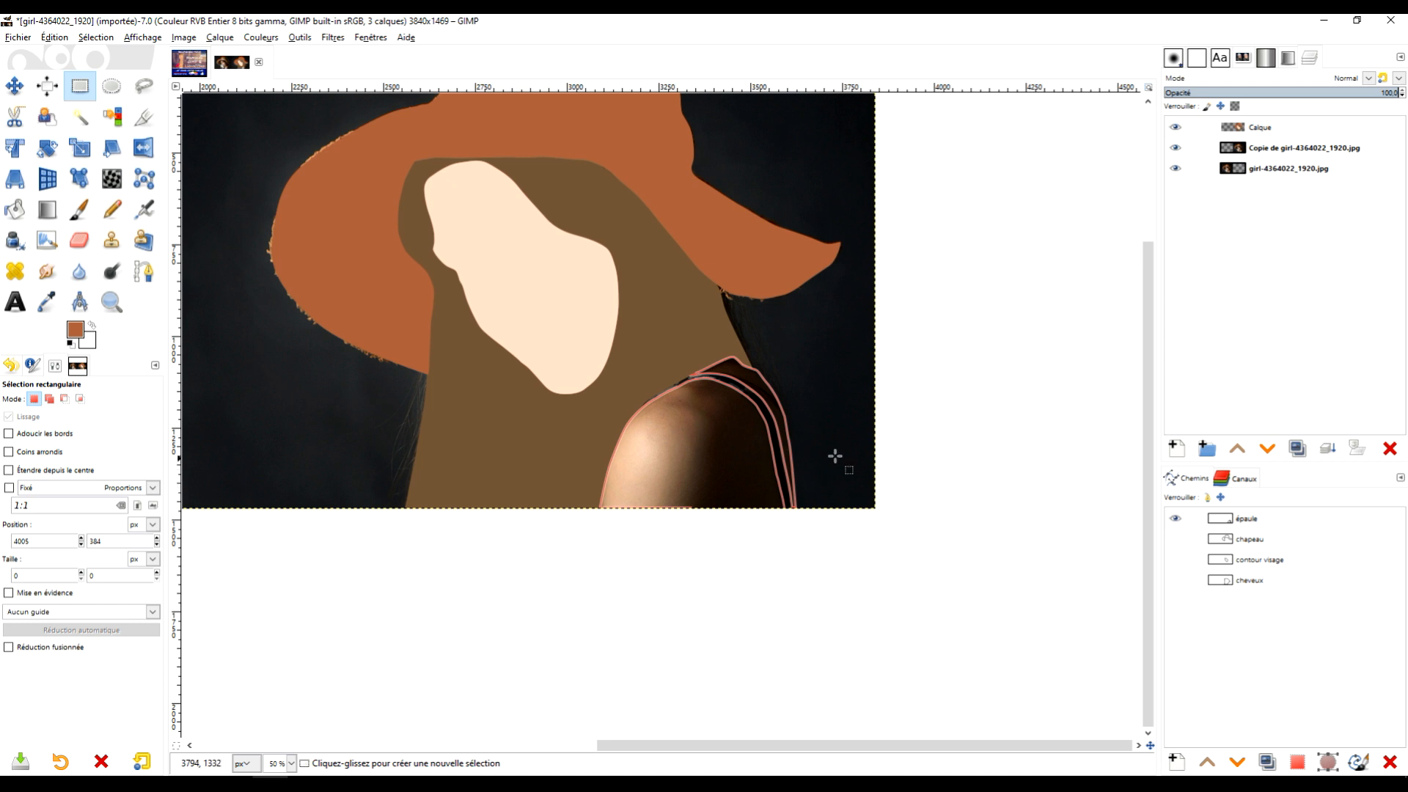
{"action": "scroll", "coordinate": [793, 411], "scroll_direction": "up", "scroll_amount": 2}
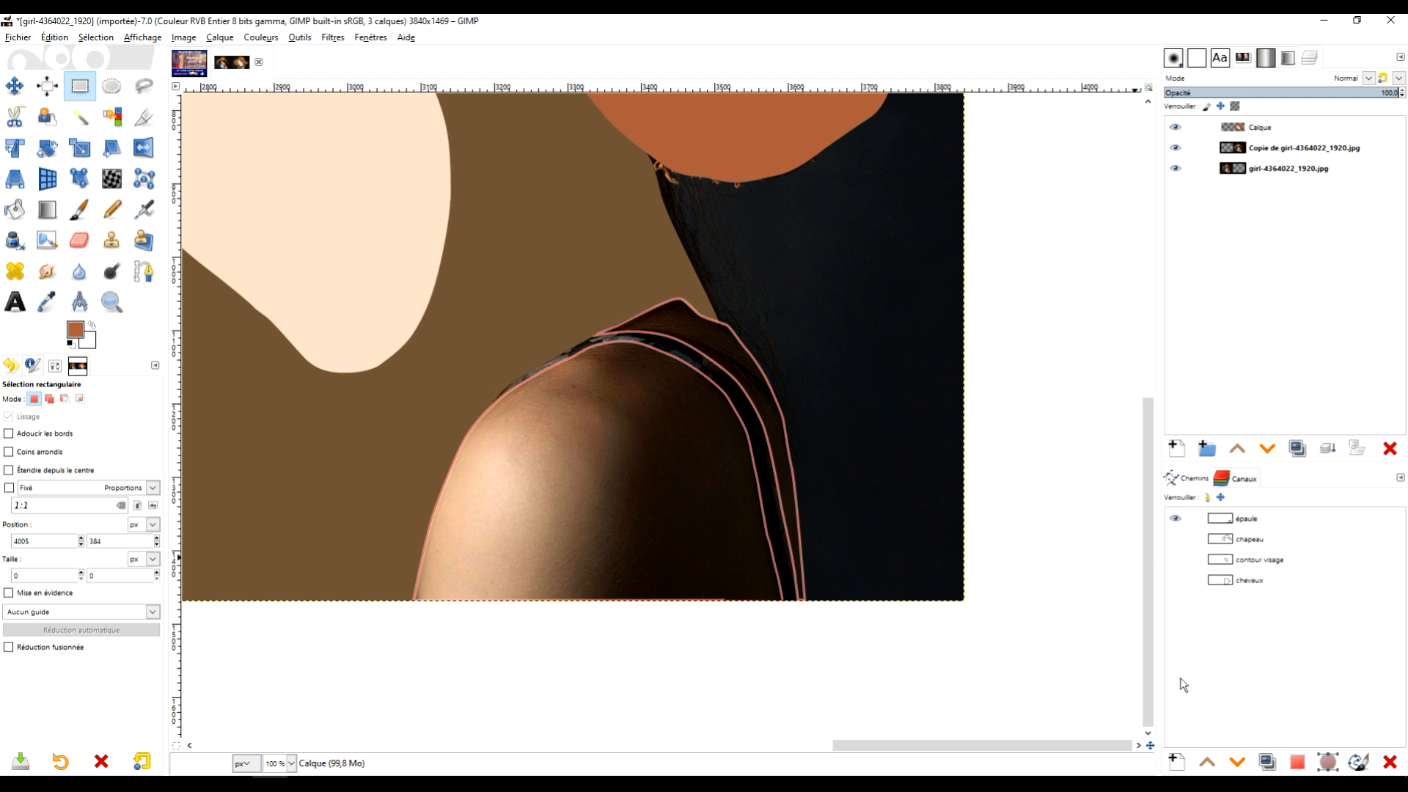
{"action": "left_click", "coordinate": [1176, 763]}
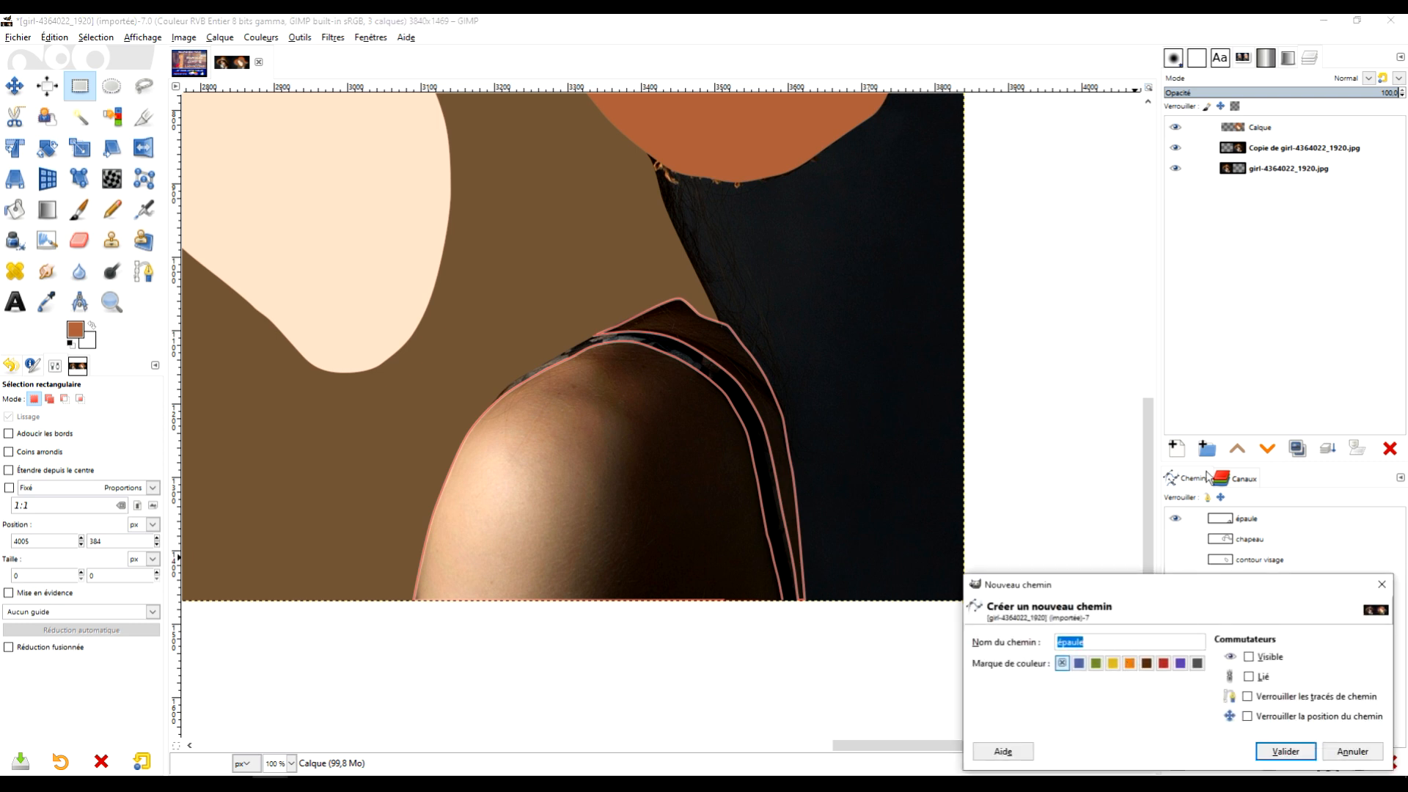
{"action": "type", "text": "bretelle"}
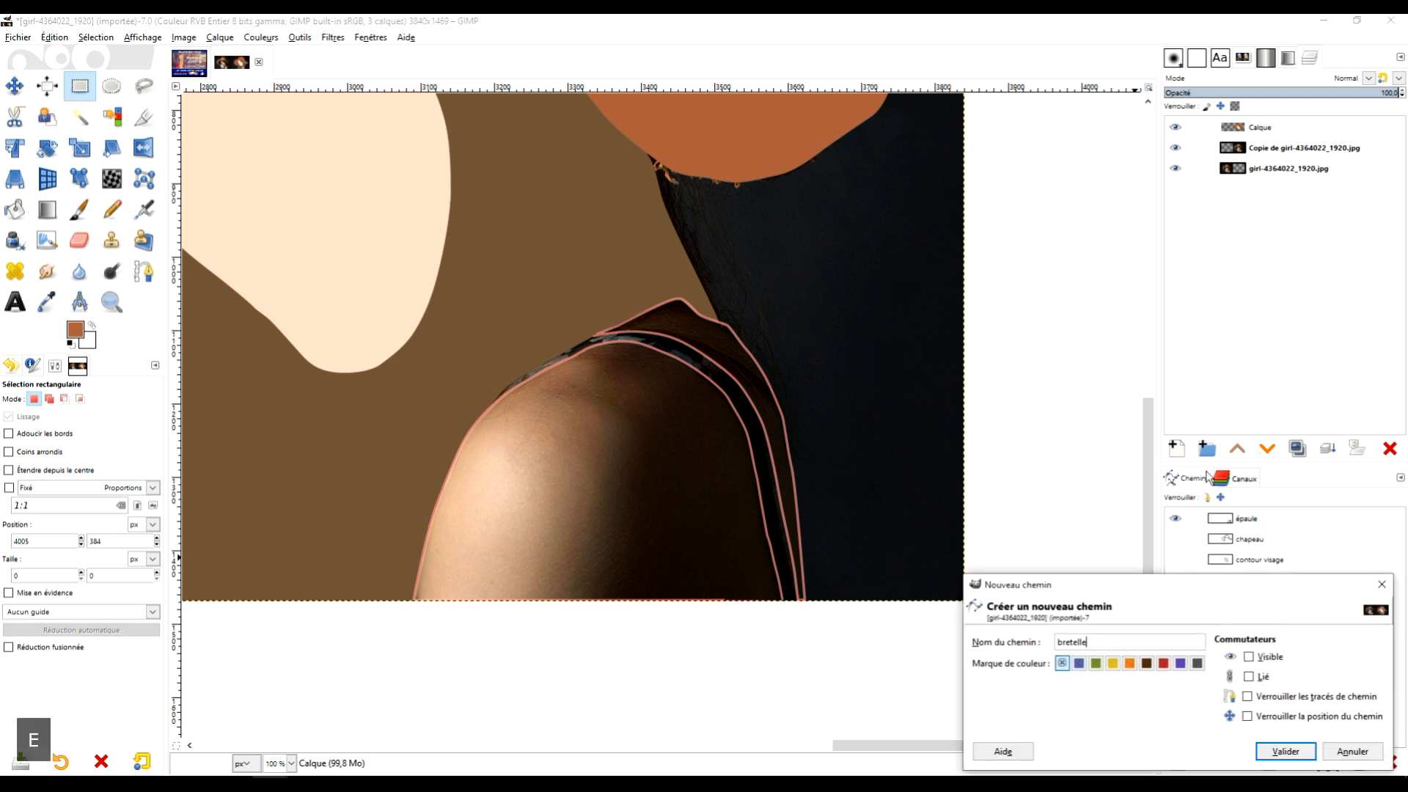
{"action": "key", "text": "Return"}
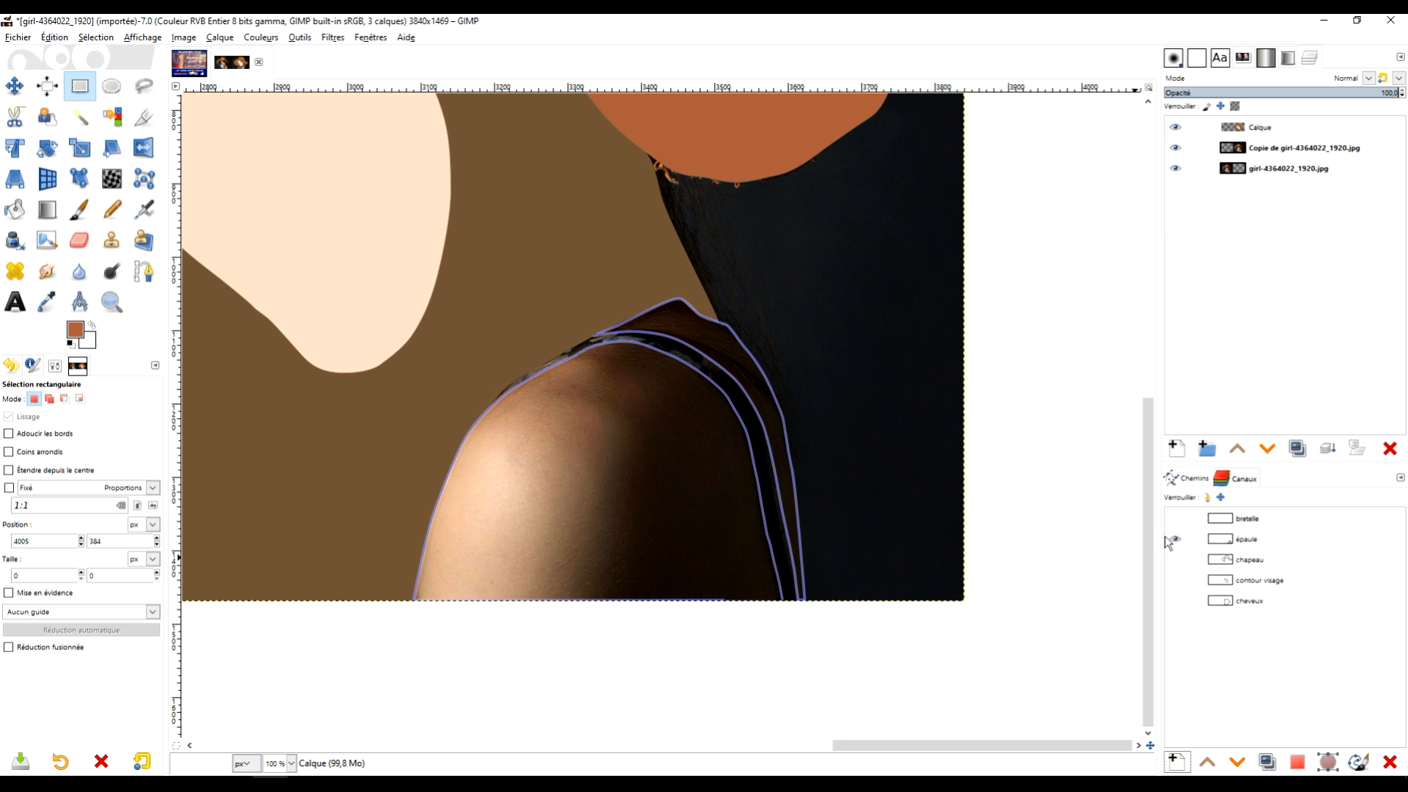
Hide the épaule path and, in the bretelle path, trace the strap's inner edge across the top of the shoulder.
{"action": "left_click", "coordinate": [1173, 539]}
{"action": "left_click", "coordinate": [1230, 519]}
{"action": "key", "text": "b"}
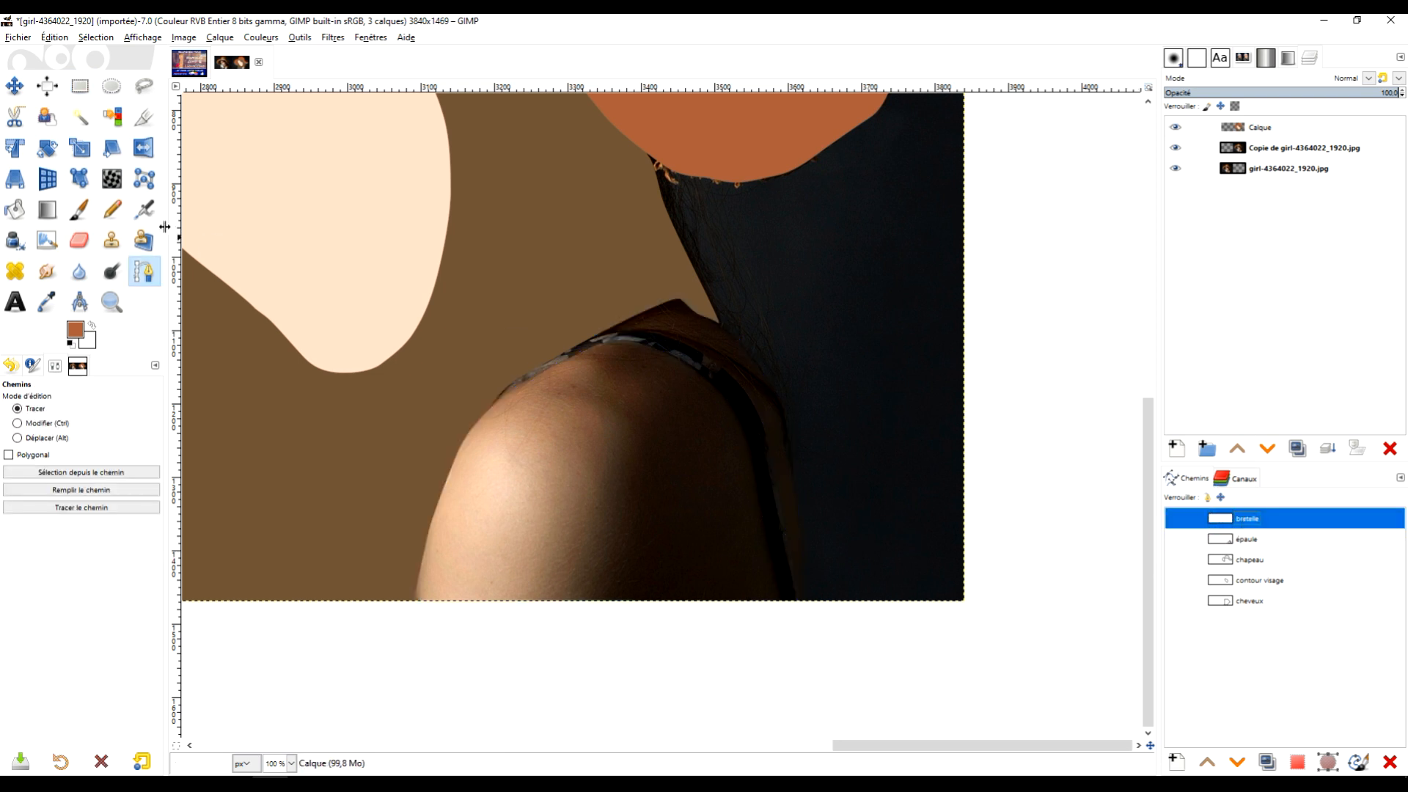
{"action": "scroll", "coordinate": [637, 389], "scroll_direction": "up", "scroll_amount": 3}
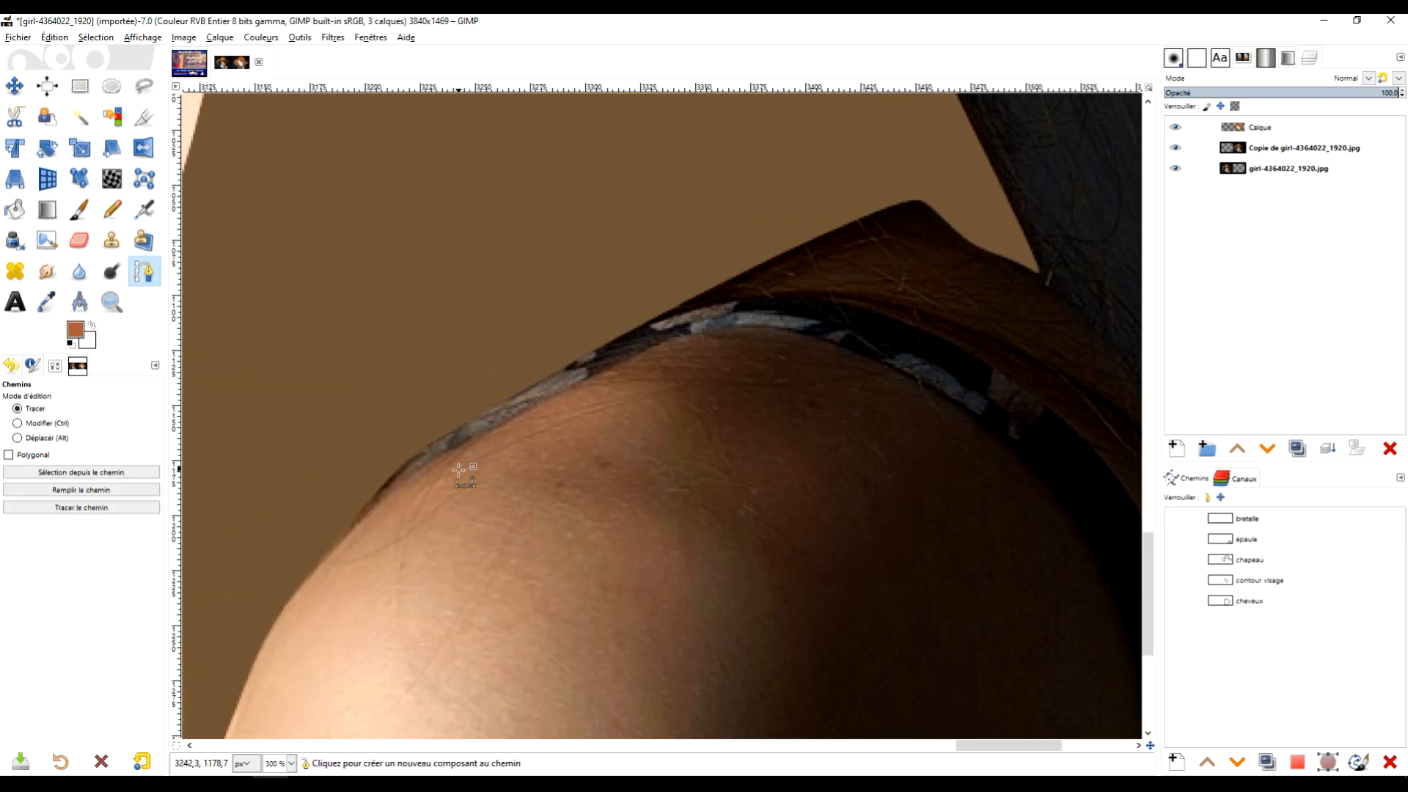
{"action": "left_click", "coordinate": [371, 509]}
{"action": "mouse_move", "coordinate": [488, 436]}
{"action": "left_mouse_down"}
{"action": "mouse_move", "coordinate": [541, 408]}
{"action": "mouse_move", "coordinate": [495, 429]}
{"action": "left_mouse_up"}
{"action": "left_click_drag", "start_coordinate": [648, 351], "coordinate": [673, 340]}
{"action": "left_click_drag", "start_coordinate": [781, 328], "coordinate": [893, 365]}
{"action": "left_click_drag", "start_coordinate": [998, 466], "coordinate": [651, 380]}
{"action": "left_click_drag", "start_coordinate": [612, 318], "coordinate": [638, 333]}
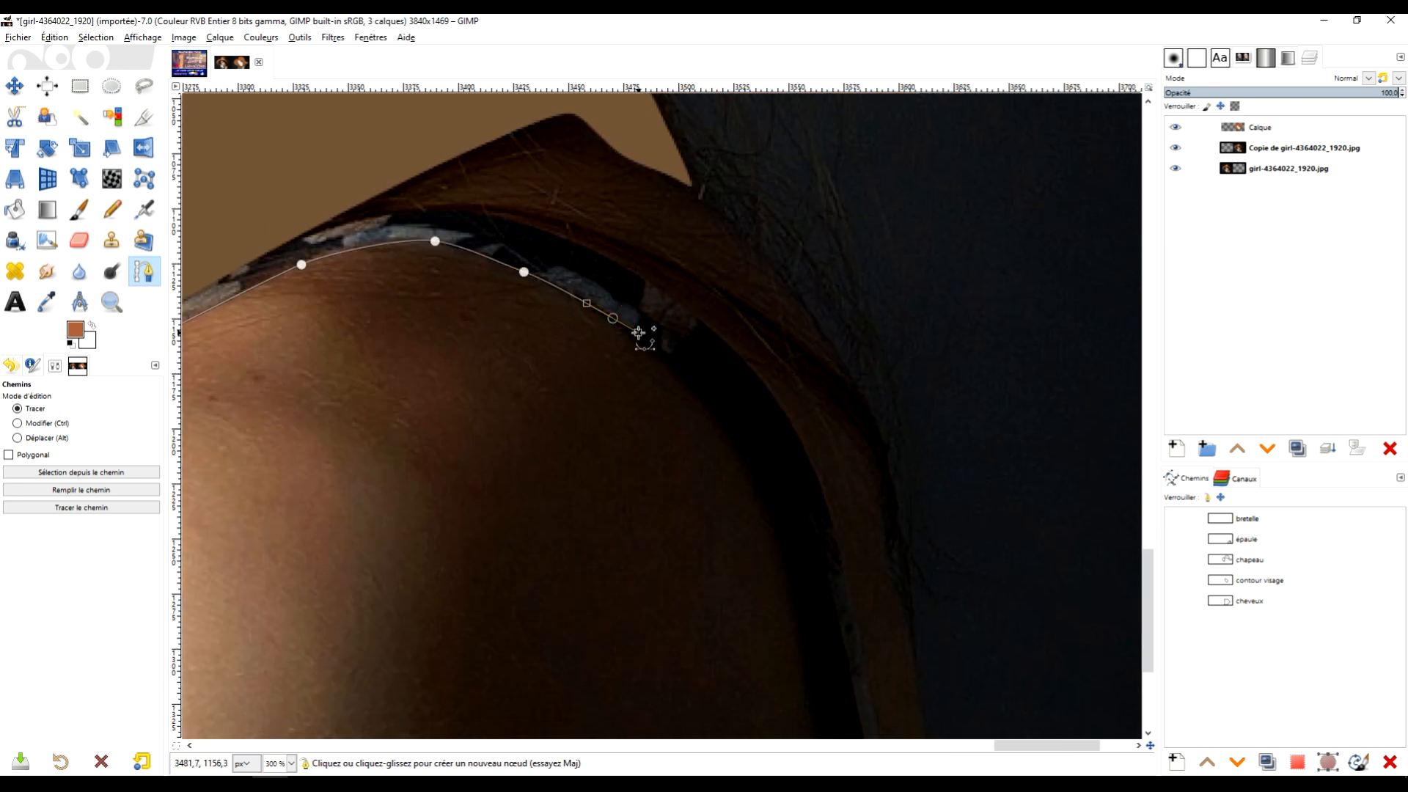
Continue the bretelle path down the strap's inner edge to the image's bottom border and across the strap's width.
{"action": "left_click_drag", "start_coordinate": [694, 385], "coordinate": [709, 400]}
{"action": "left_click_drag", "start_coordinate": [805, 499], "coordinate": [726, 331]}
{"action": "left_click_drag", "start_coordinate": [751, 388], "coordinate": [755, 402]}
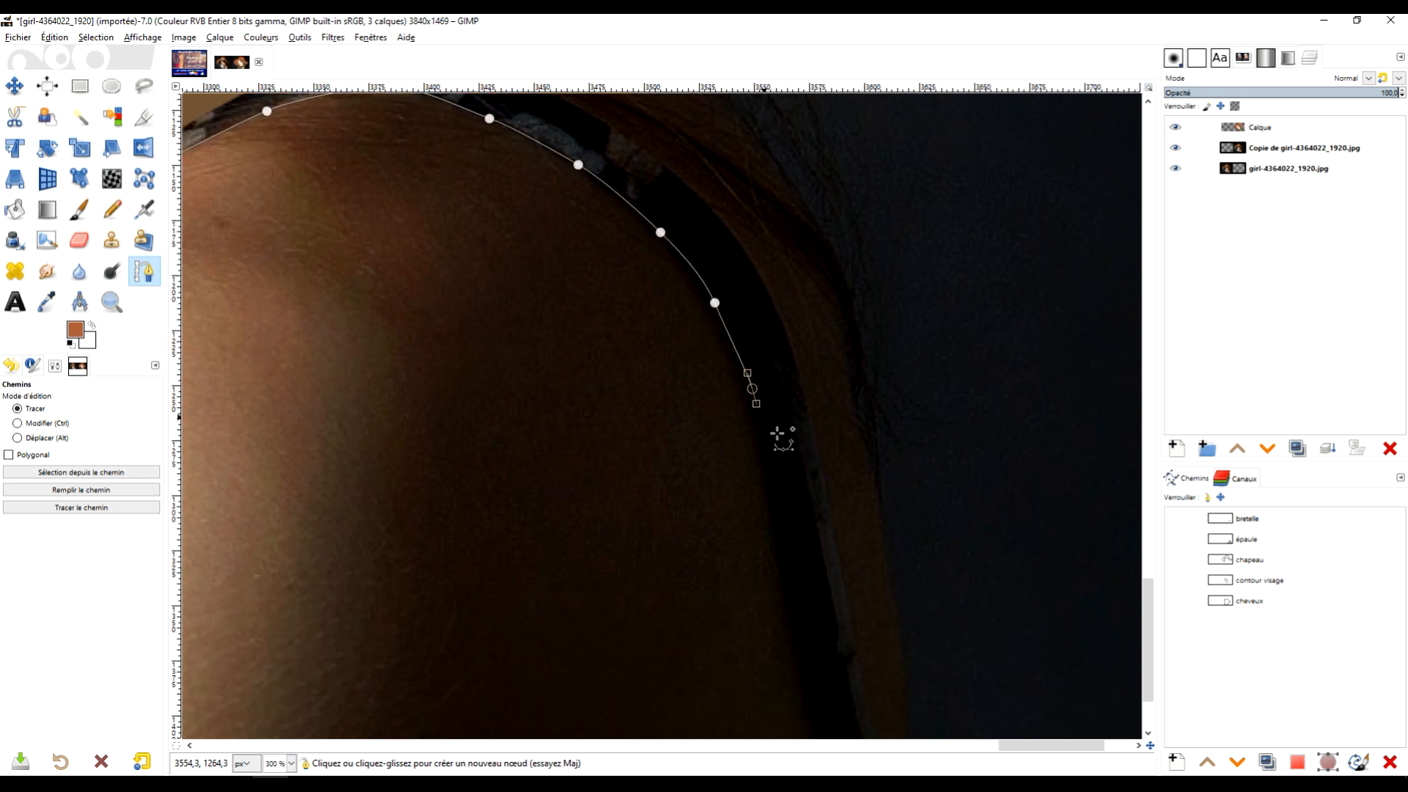
{"action": "left_click_drag", "start_coordinate": [794, 487], "coordinate": [760, 331]}
{"action": "left_click", "coordinate": [752, 356]}
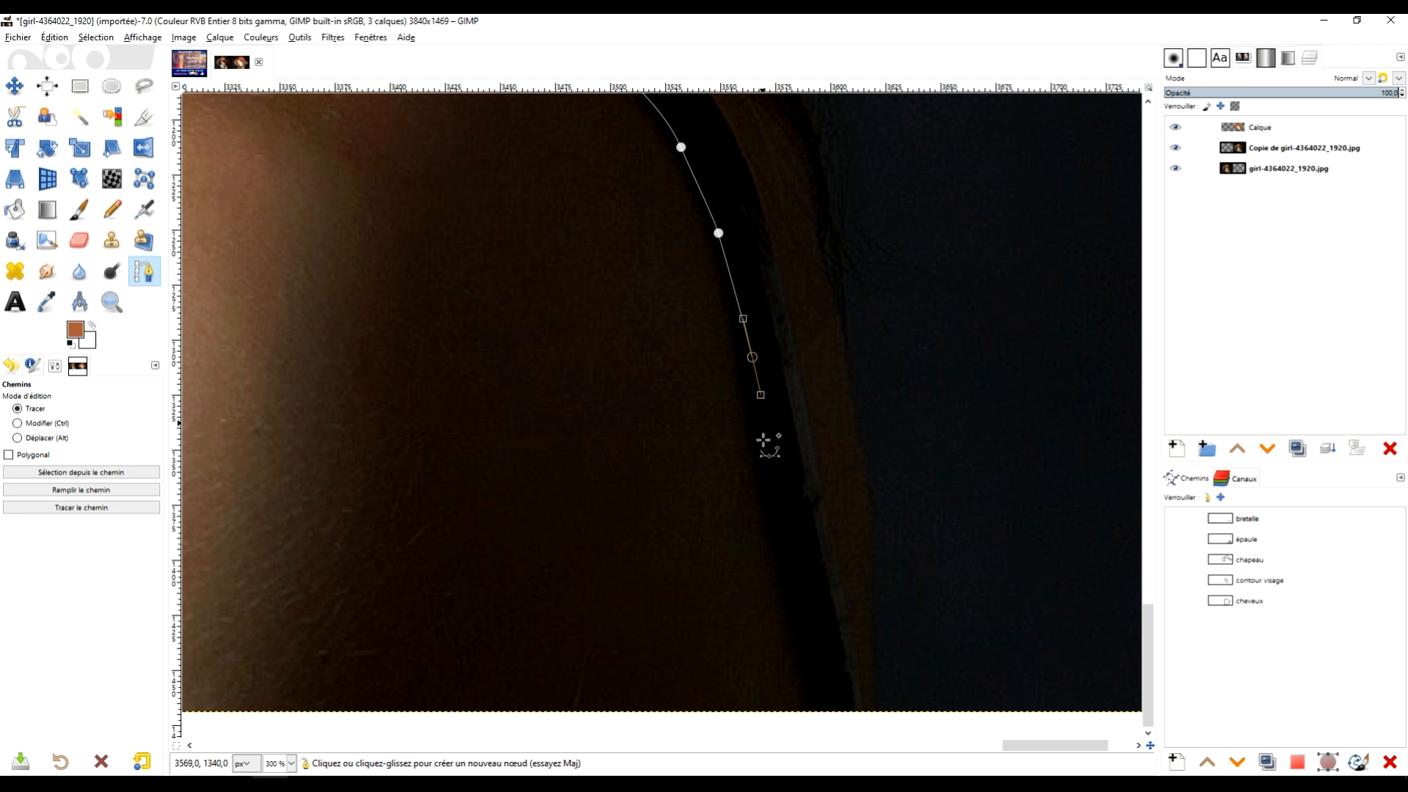
{"action": "left_click", "coordinate": [774, 474]}
{"action": "left_click_drag", "start_coordinate": [822, 564], "coordinate": [766, 471]}
{"action": "left_click", "coordinate": [782, 541]}
{"action": "left_click", "coordinate": [791, 575]}
{"action": "left_click", "coordinate": [825, 581]}
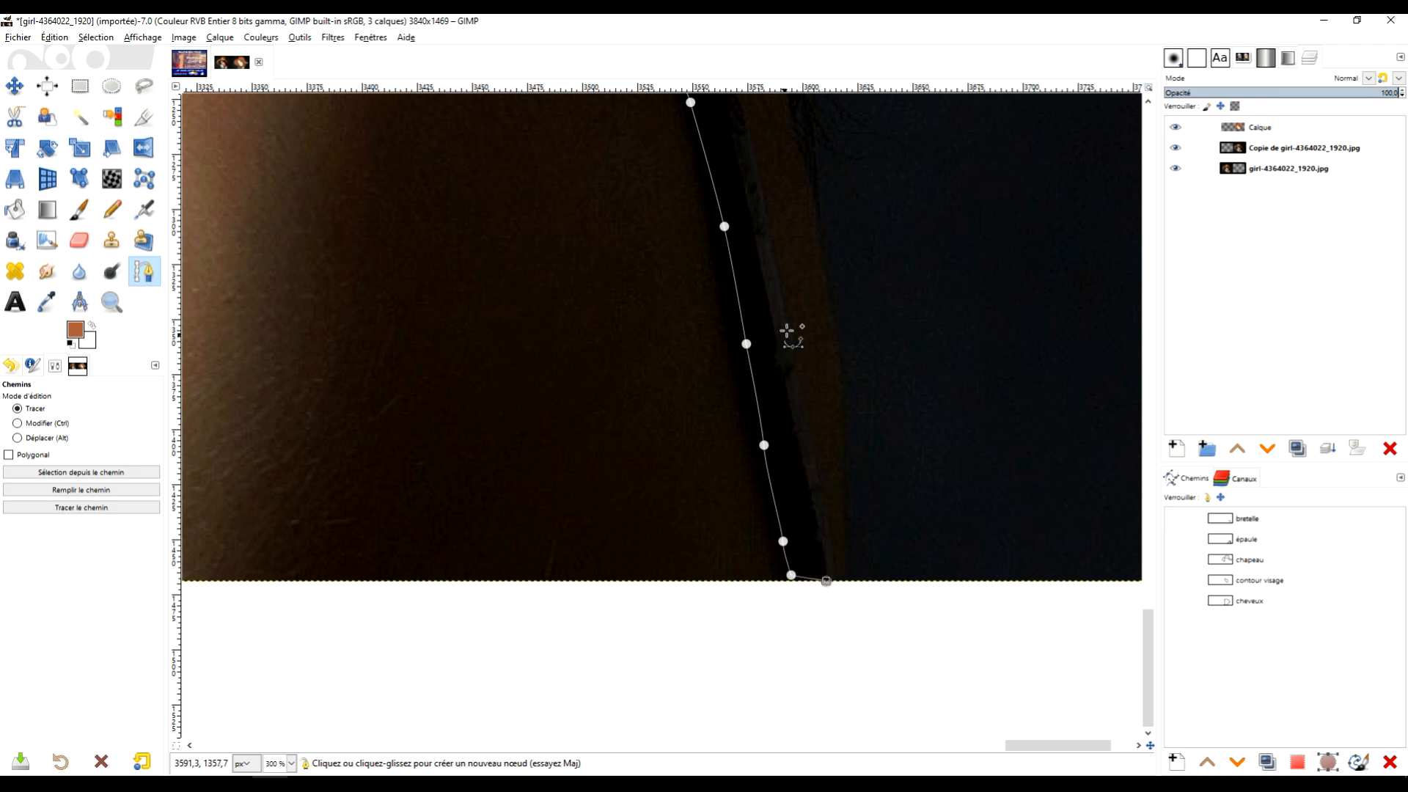
Trace the strap's outer edge from the bottom border back up to the shoulder's curve.
{"action": "left_click", "coordinate": [786, 302]}
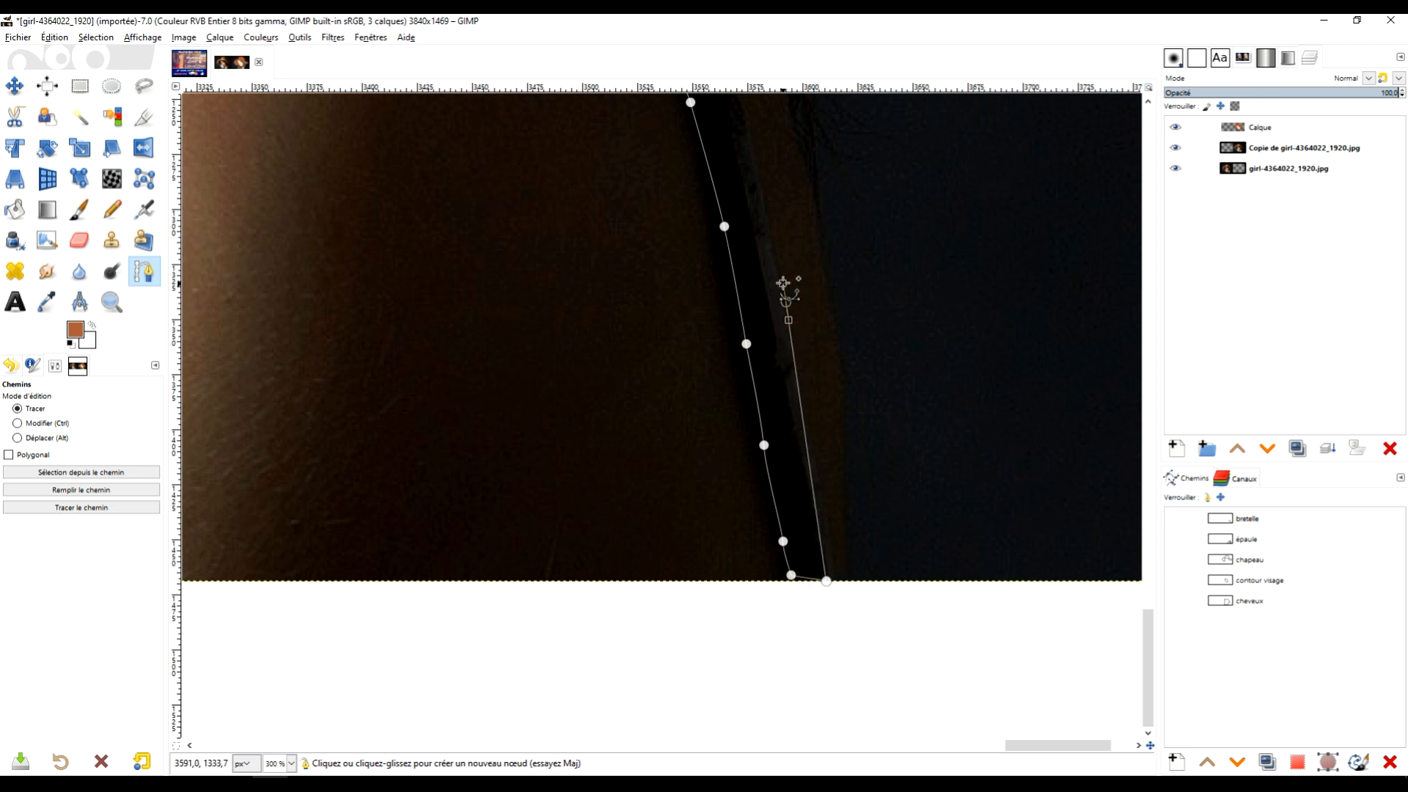
{"action": "left_click_drag", "start_coordinate": [803, 203], "coordinate": [966, 456]}
{"action": "left_click_drag", "start_coordinate": [909, 369], "coordinate": [902, 329]}
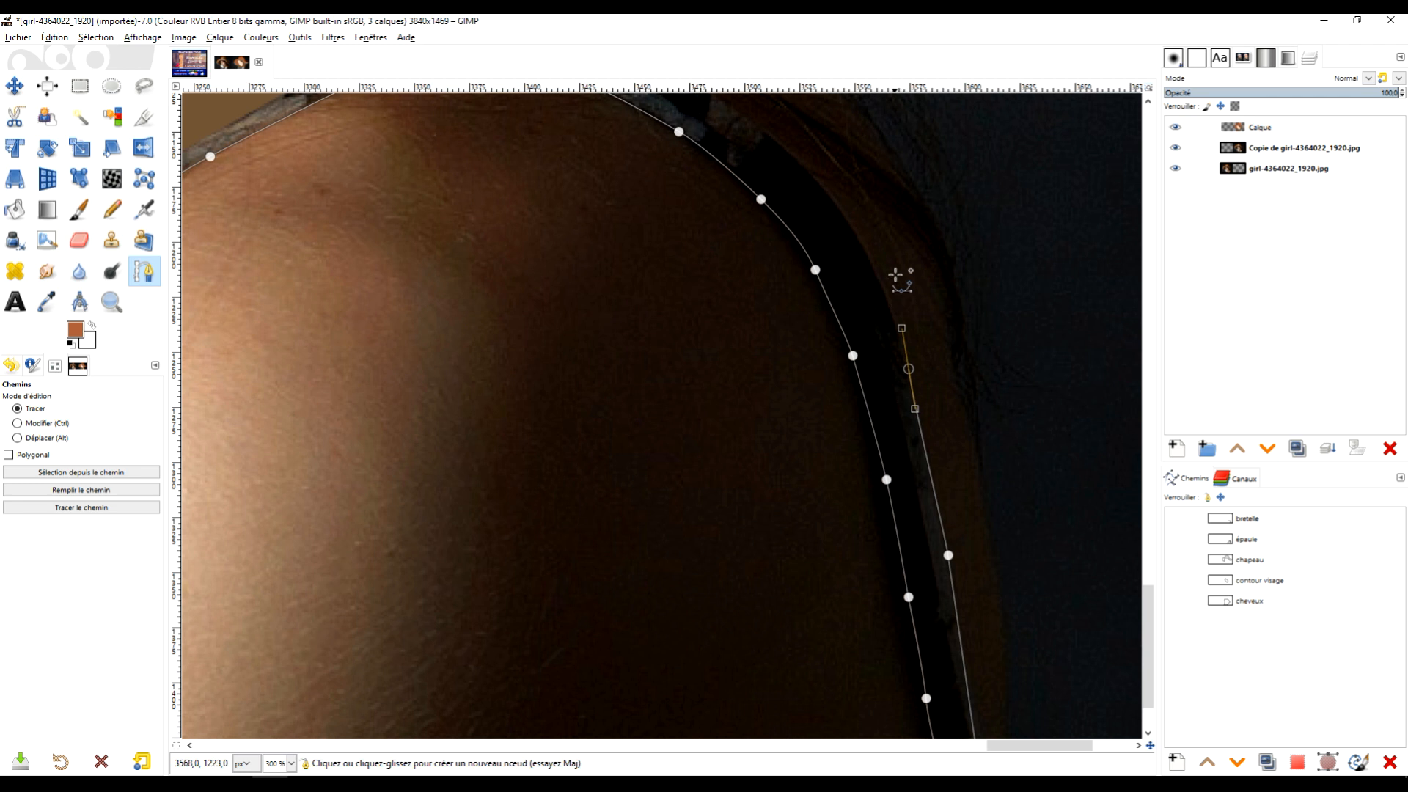
{"action": "left_click_drag", "start_coordinate": [856, 231], "coordinate": [1005, 376]}
{"action": "left_click", "coordinate": [925, 287]}
{"action": "left_click", "coordinate": [851, 233]}
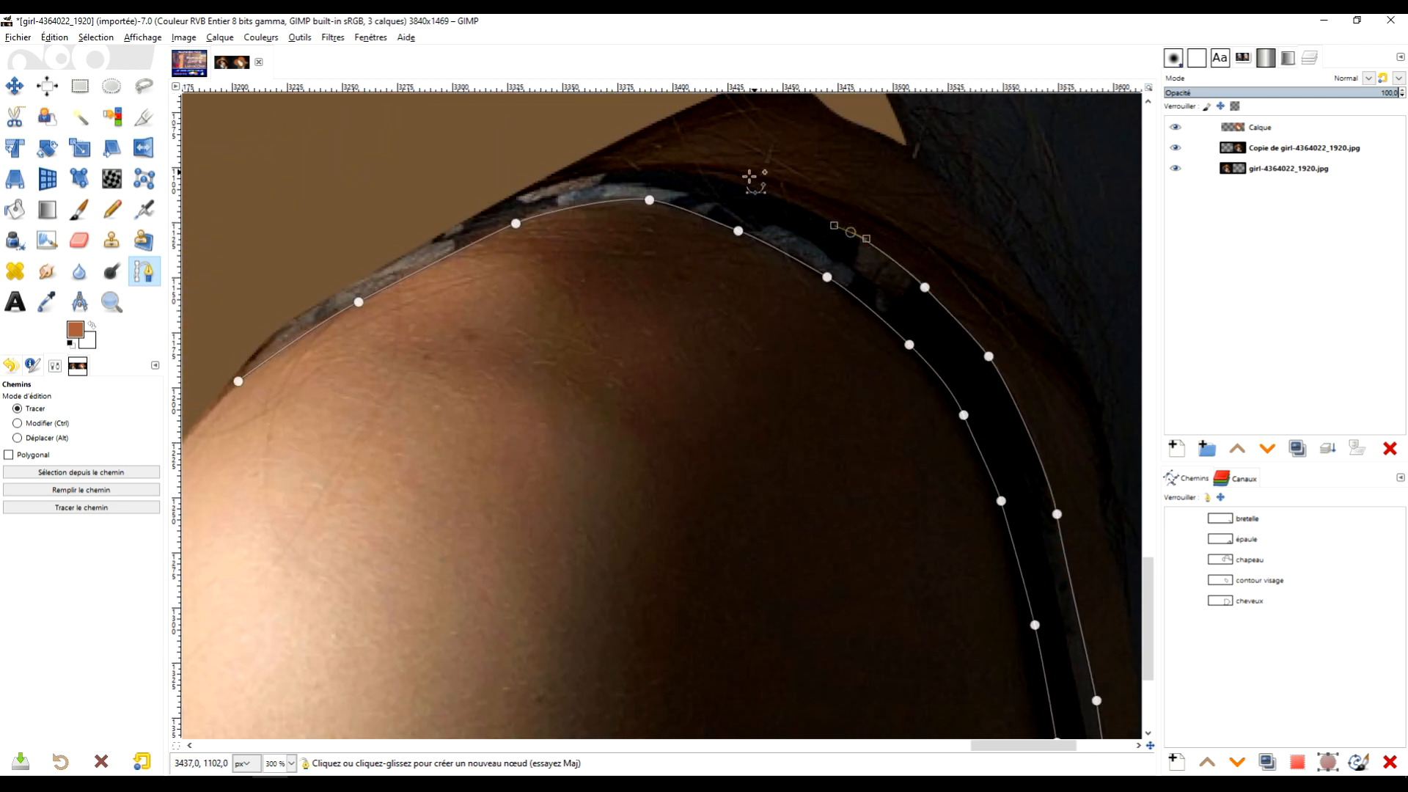
Continue the bretelle path along the strap's upper edge over the shoulder and close it at its starting node.
{"action": "left_click", "coordinate": [745, 185]}
{"action": "left_click", "coordinate": [636, 168]}
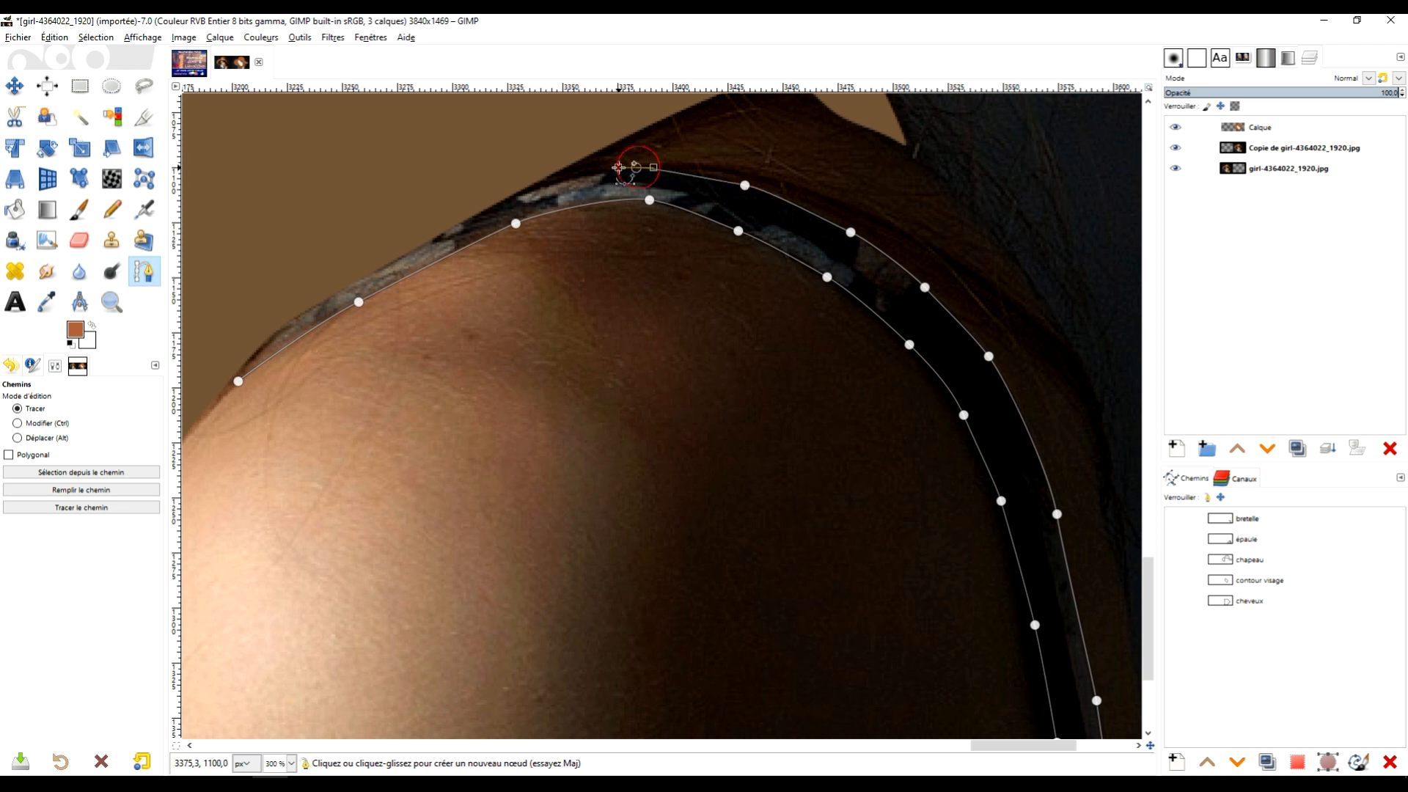
{"action": "left_click", "coordinate": [487, 207]}
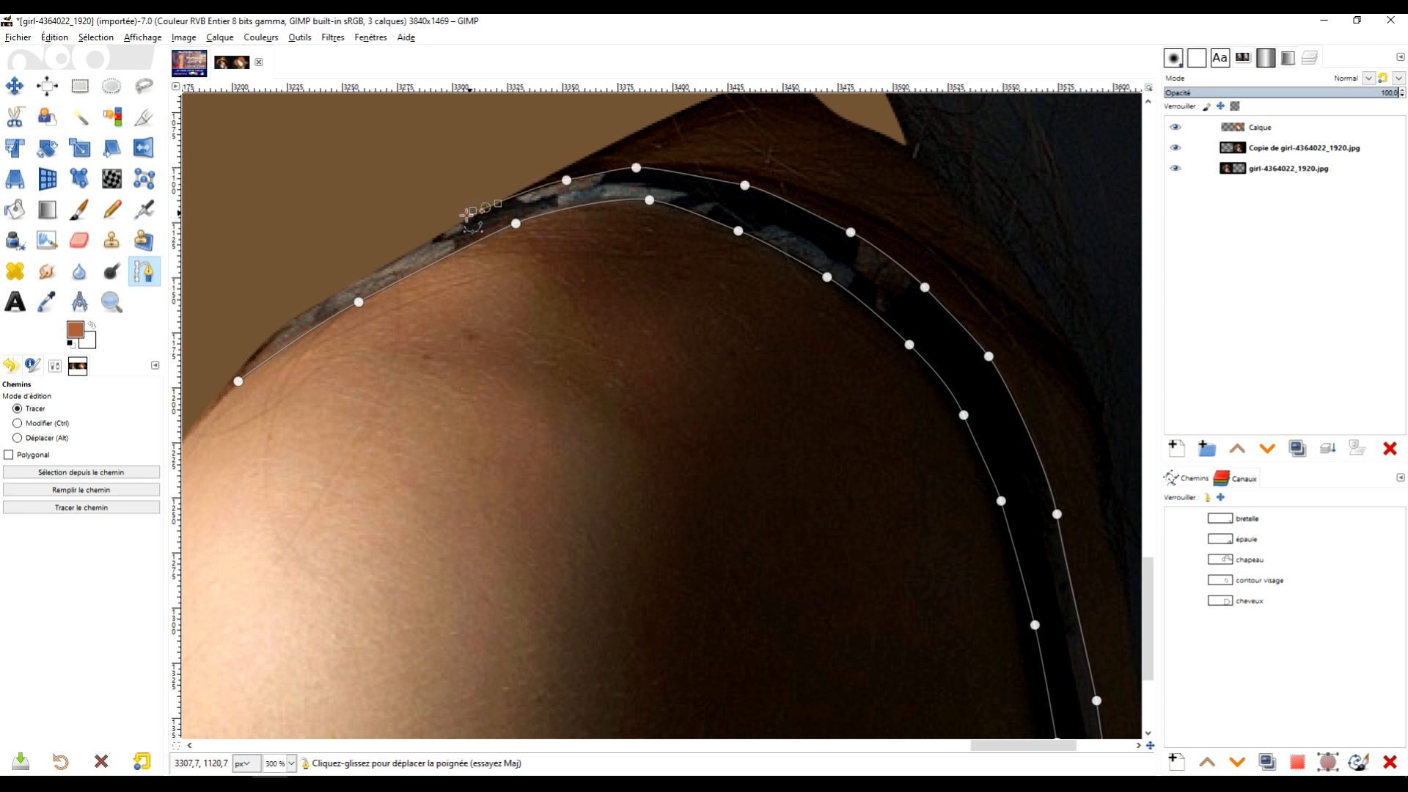
{"action": "scroll", "coordinate": [323, 339], "scroll_direction": "left", "scroll_amount": 3}
{"action": "left_click_drag", "start_coordinate": [500, 301], "coordinate": [474, 322]}
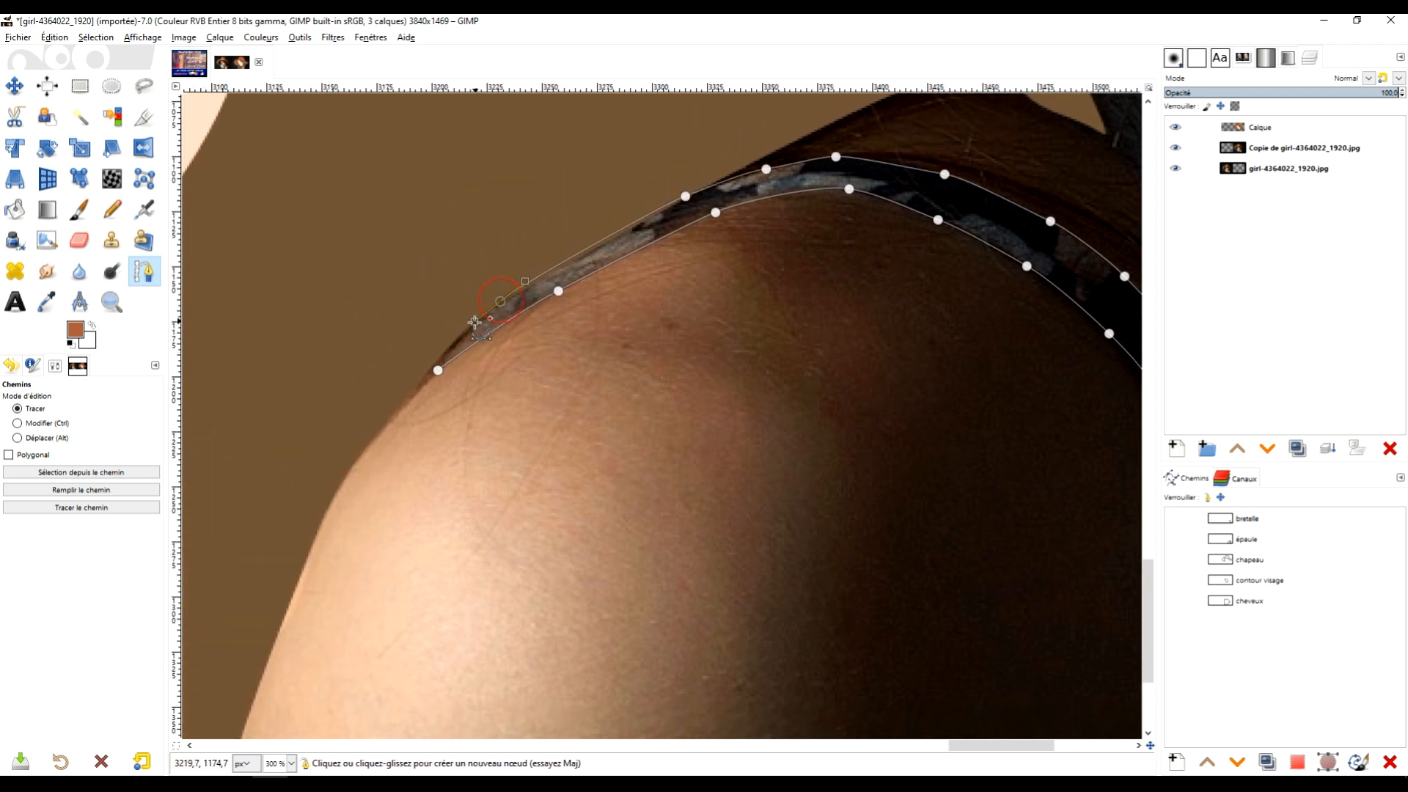
{"action": "left_click", "coordinate": [438, 369], "text": "ctrl"}
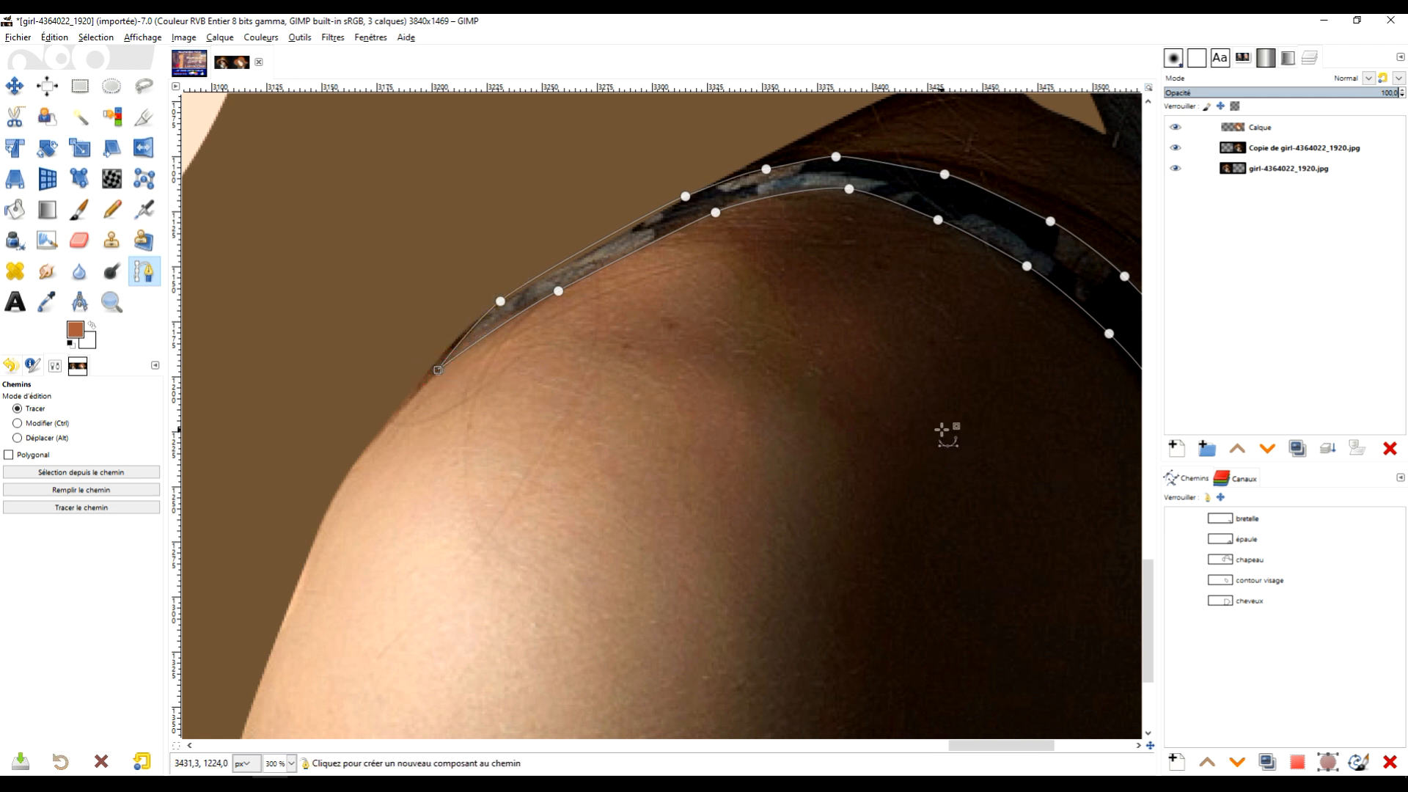
Convert the closed bretelle path to a selection, and clear that selection with the Rectangle Select tool.
{"action": "key", "text": "Return"}
{"action": "scroll", "coordinate": [931, 431], "scroll_direction": "down", "scroll_amount": 4}
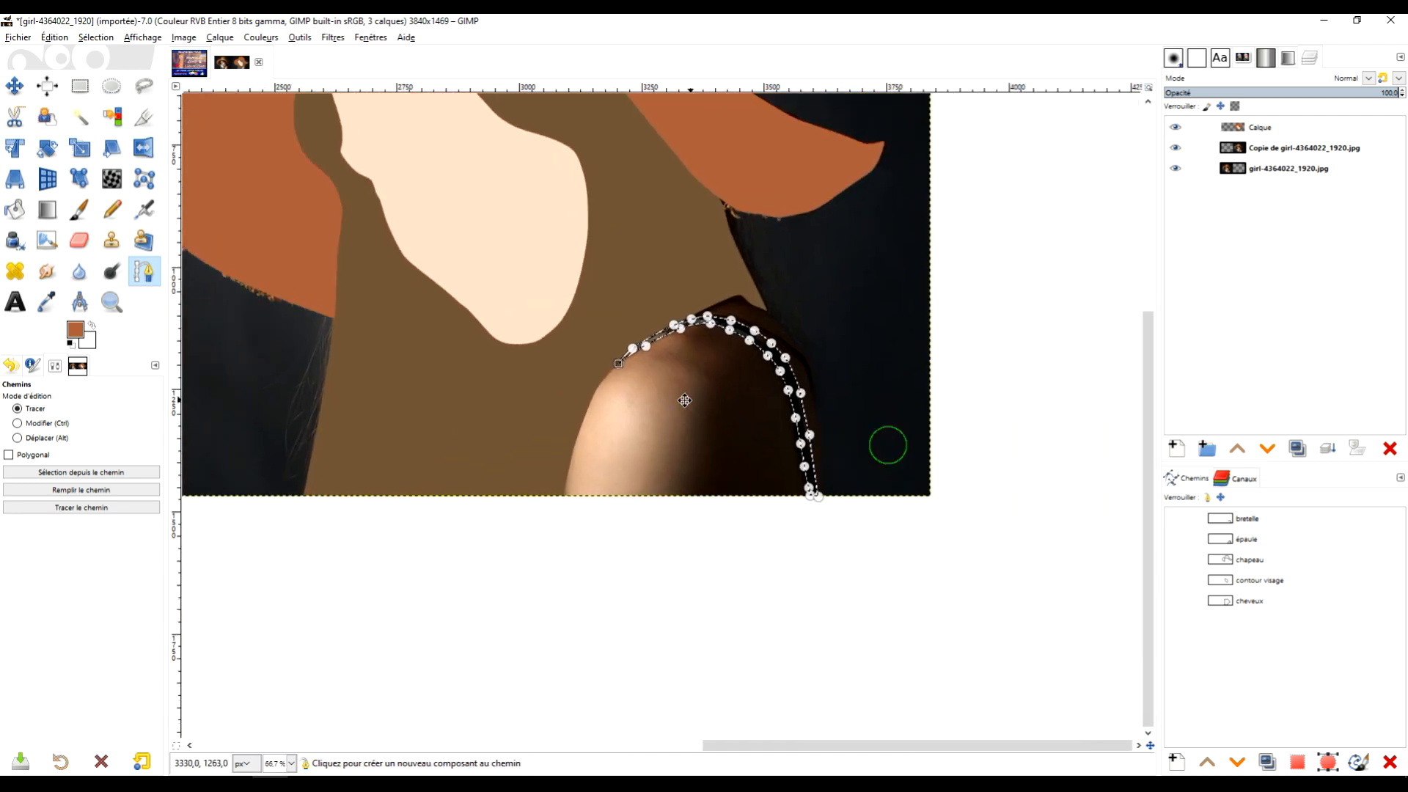
{"action": "scroll", "coordinate": [684, 400], "scroll_direction": "right", "scroll_amount": 1}
{"action": "key", "text": "r"}
{"action": "left_click", "coordinate": [986, 288]}
Show the épaule path and sample a light skin tone from the lit part of the shoulder as the foreground colour.
{"action": "left_click", "coordinate": [1257, 538]}
{"action": "left_click", "coordinate": [1174, 539]}
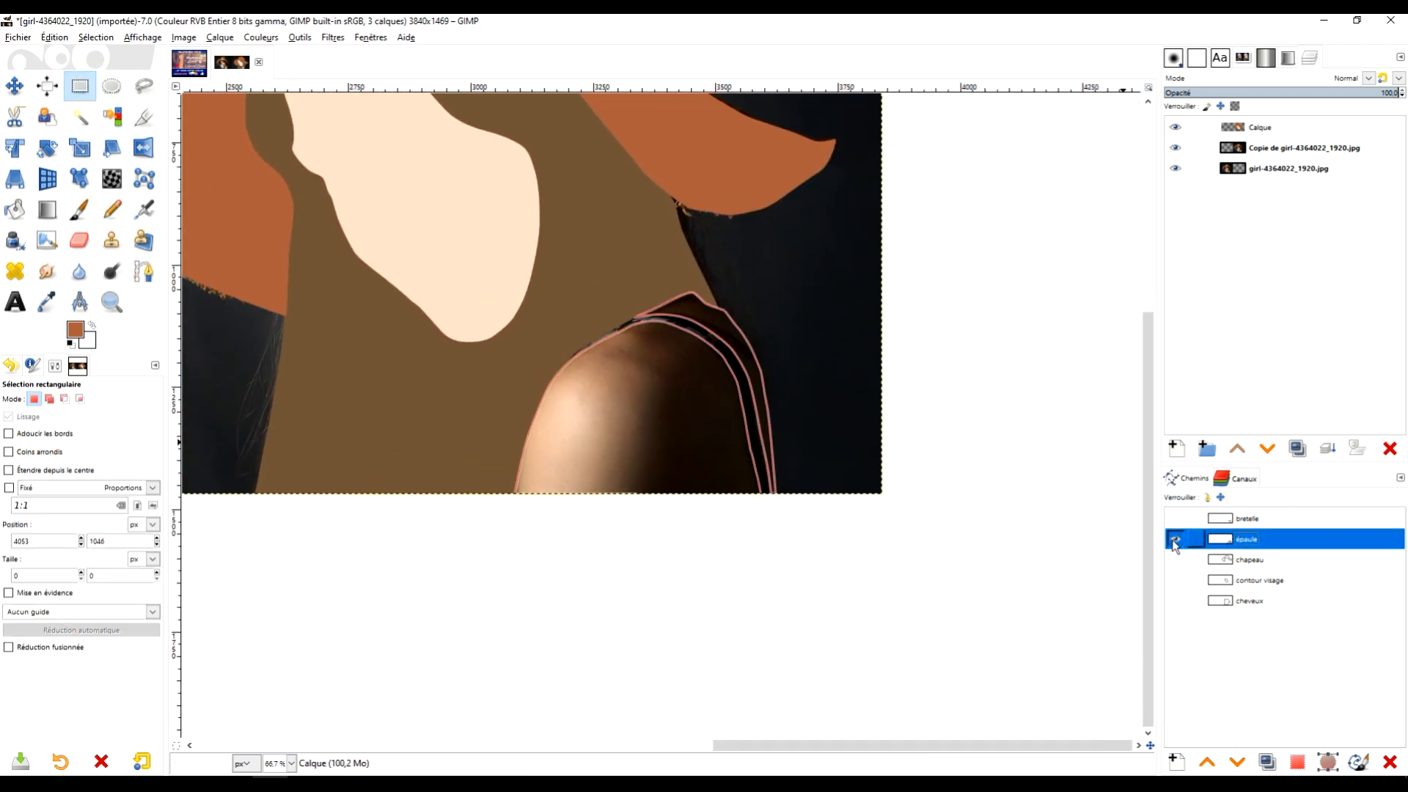
{"action": "scroll", "coordinate": [999, 471], "scroll_direction": "down", "scroll_amount": 2}
{"action": "scroll", "coordinate": [689, 550], "scroll_direction": "left", "scroll_amount": 2}
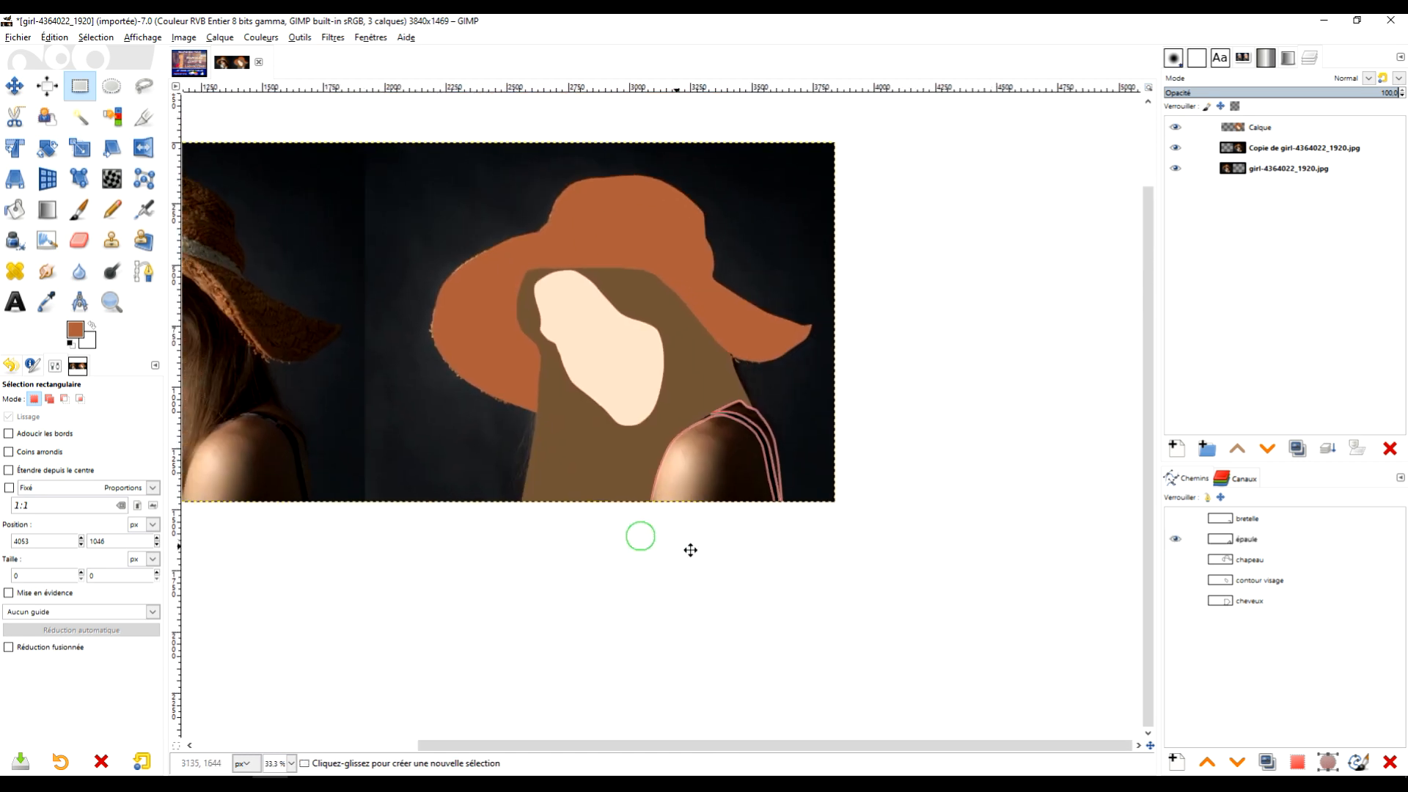
{"action": "left_click", "coordinate": [47, 301]}
{"action": "scroll", "coordinate": [695, 462], "scroll_direction": "up", "scroll_amount": 3}
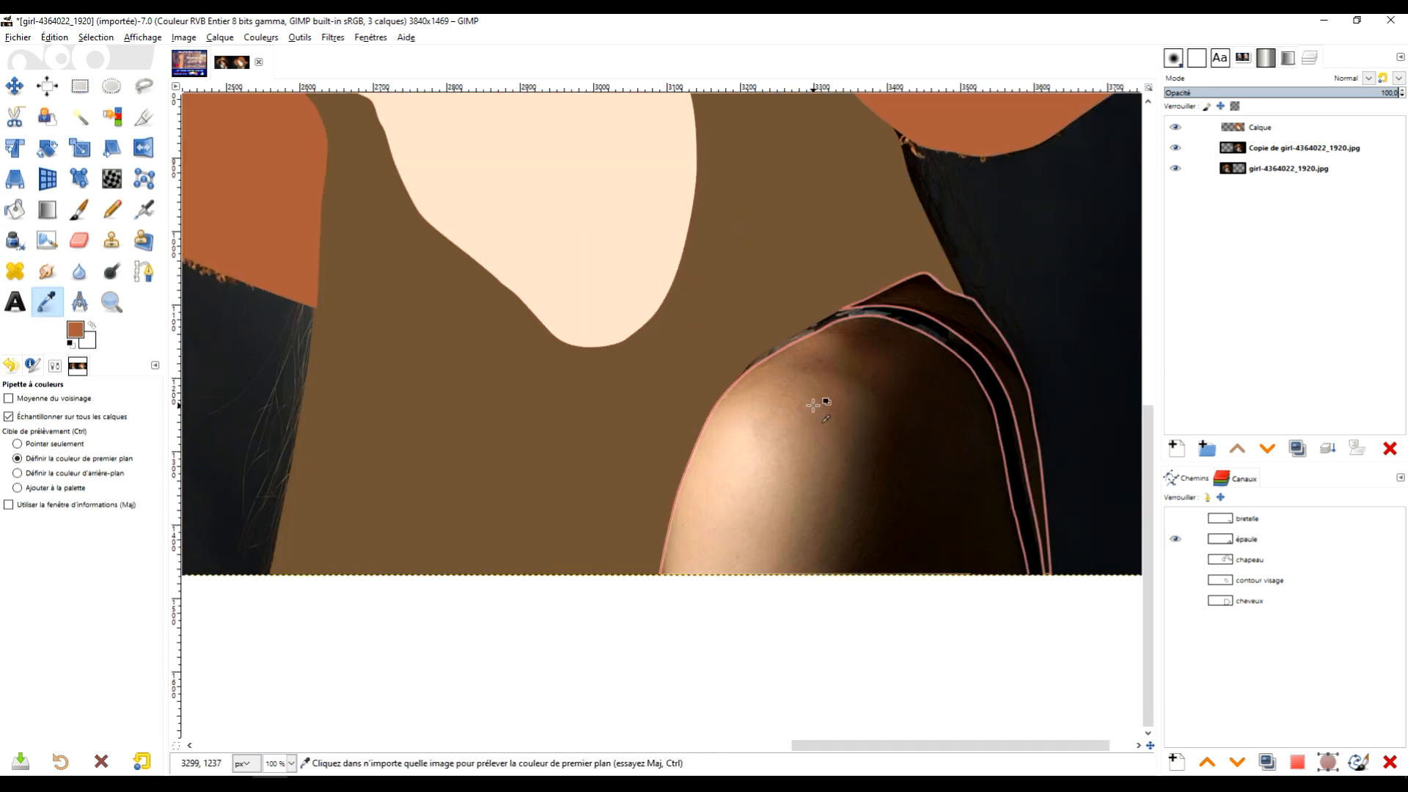
{"action": "left_click", "coordinate": [800, 426]}
{"action": "left_click", "coordinate": [805, 437]}
{"action": "left_click", "coordinate": [785, 442]}
{"action": "left_click_drag", "start_coordinate": [873, 403], "coordinate": [711, 400]}
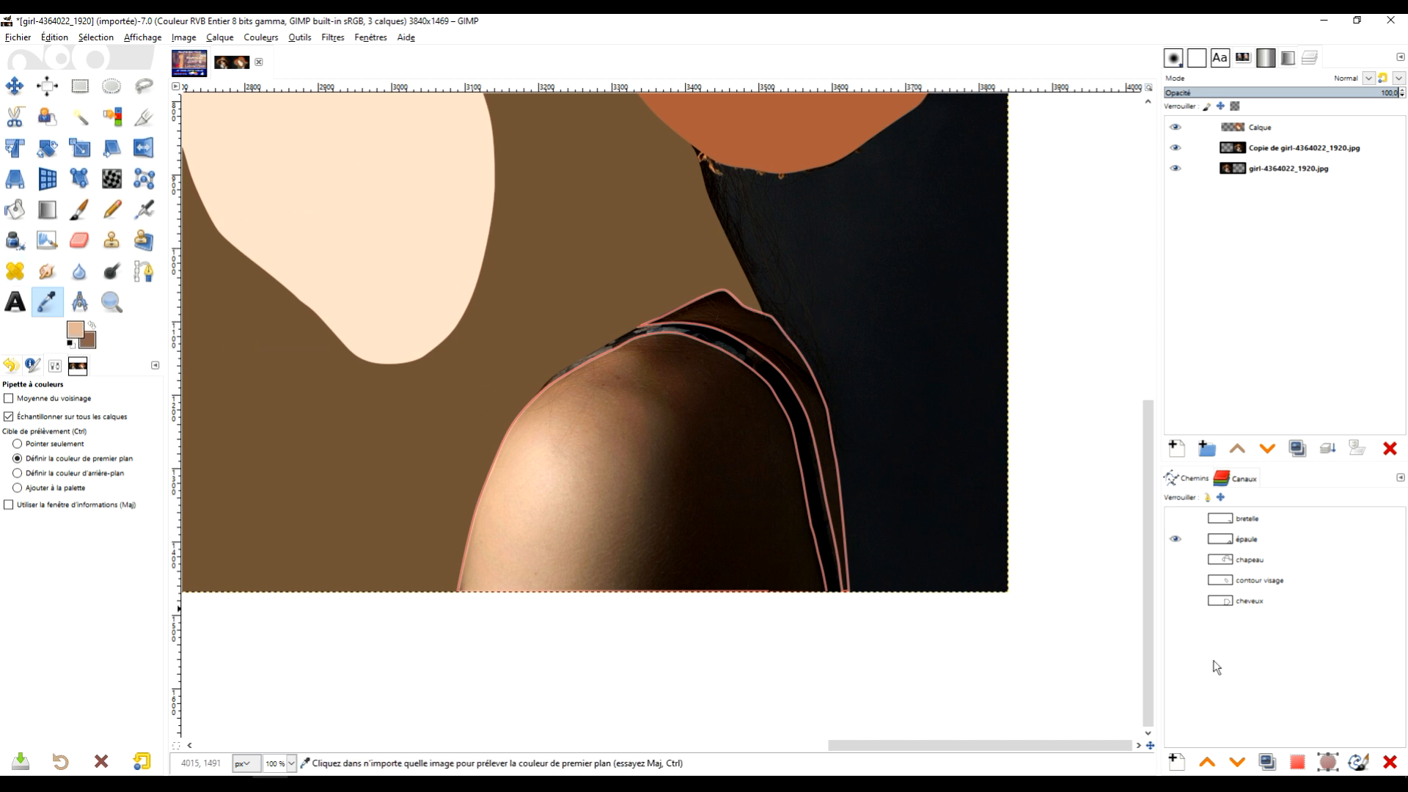
Convert the épaule path to a selection and fill it with the sampled skin tone on the Calque layer.
{"action": "left_click", "coordinate": [1195, 539]}
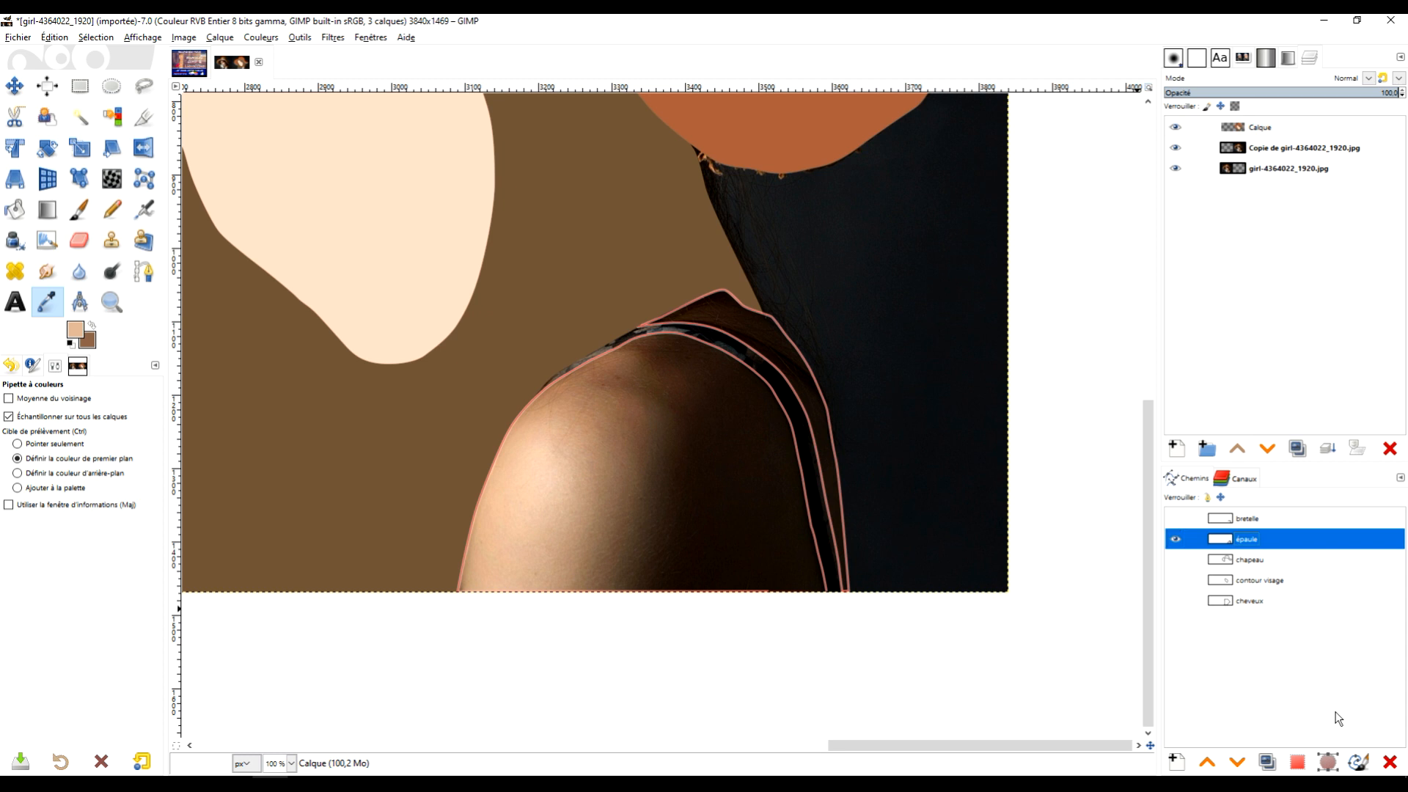
{"action": "left_click", "coordinate": [1304, 764]}
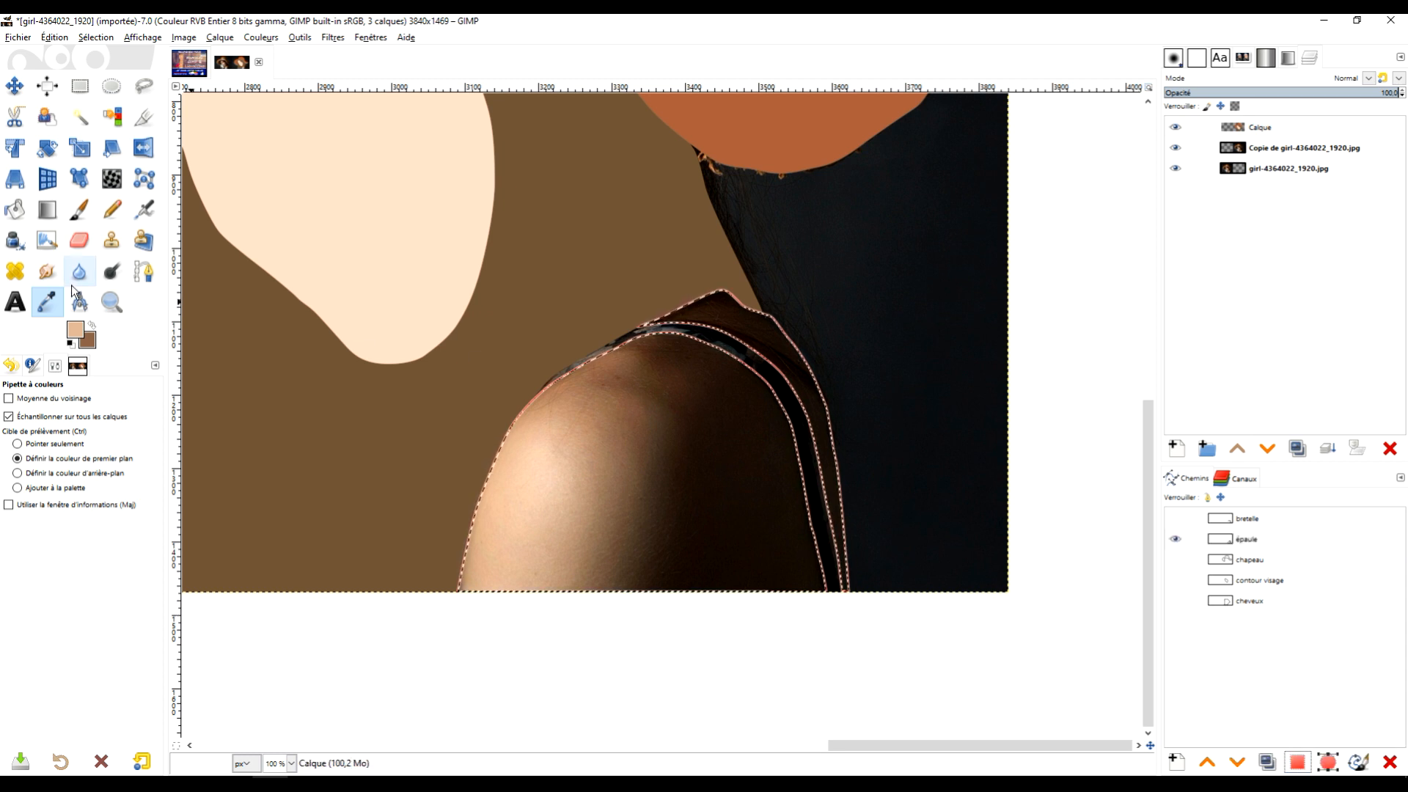
{"action": "left_click", "coordinate": [694, 447]}
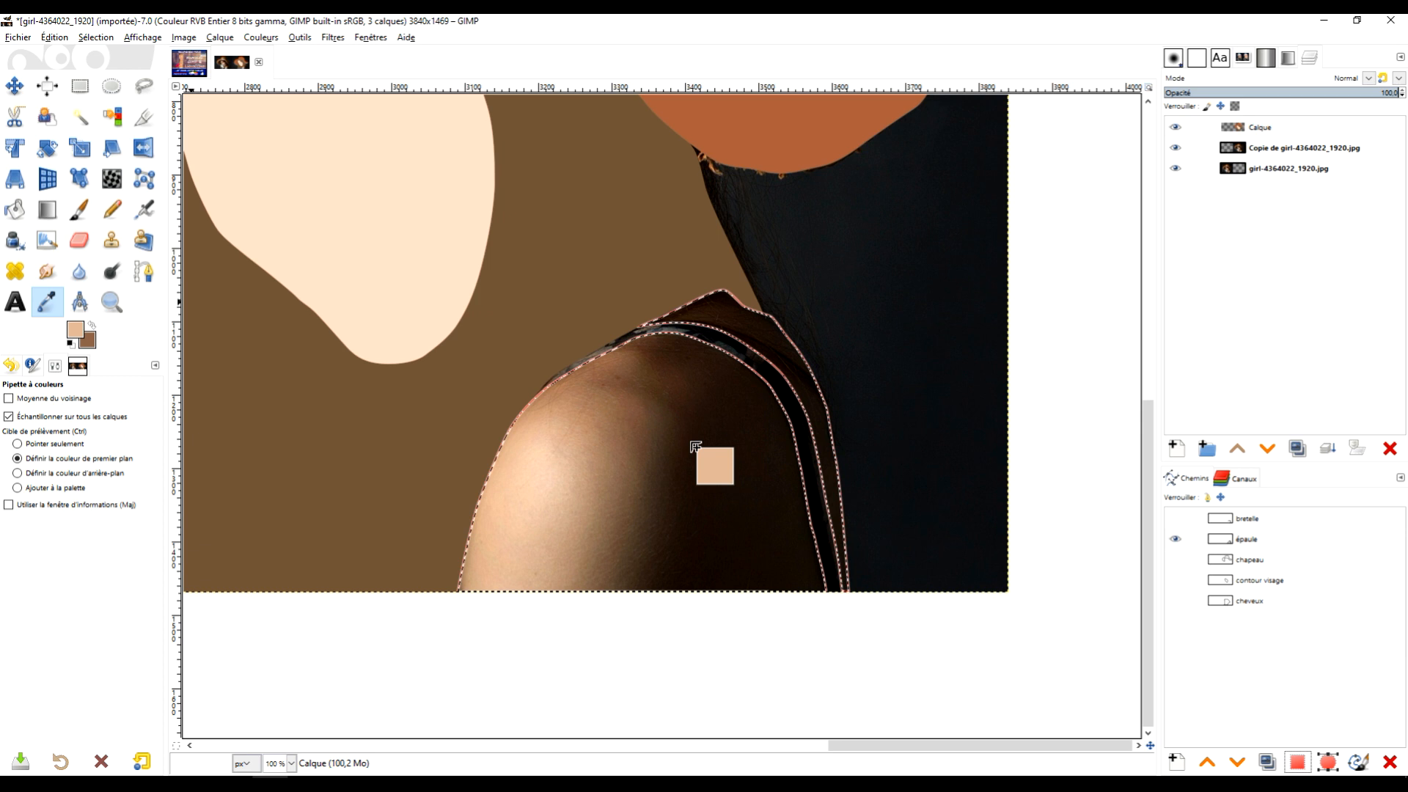
{"action": "key", "text": "ctrl+comma"}
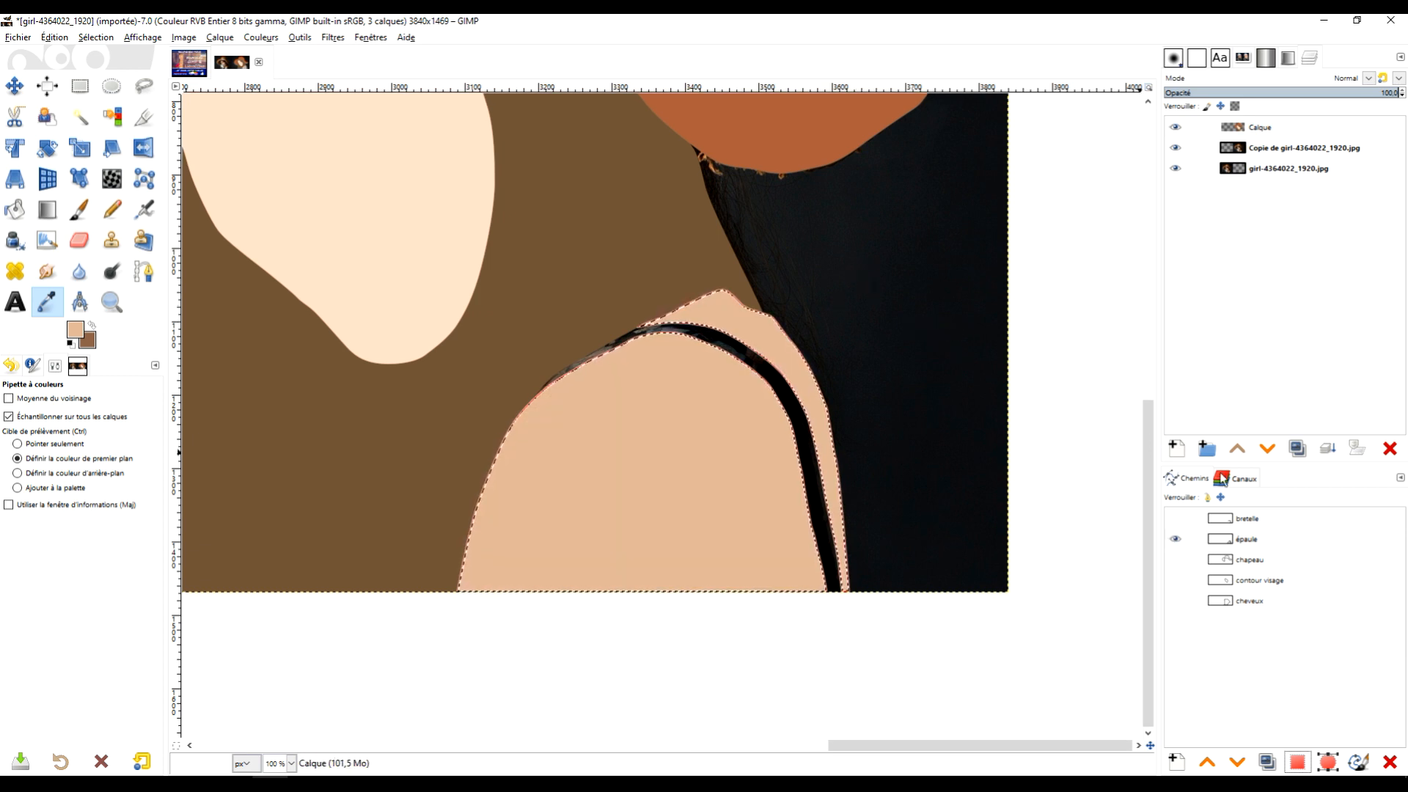
Hide the épaule path, show the bretelle path and convert it to a selection.
{"action": "left_click", "coordinate": [1182, 519]}
{"action": "left_click", "coordinate": [1175, 539]}
{"action": "left_click", "coordinate": [1177, 519]}
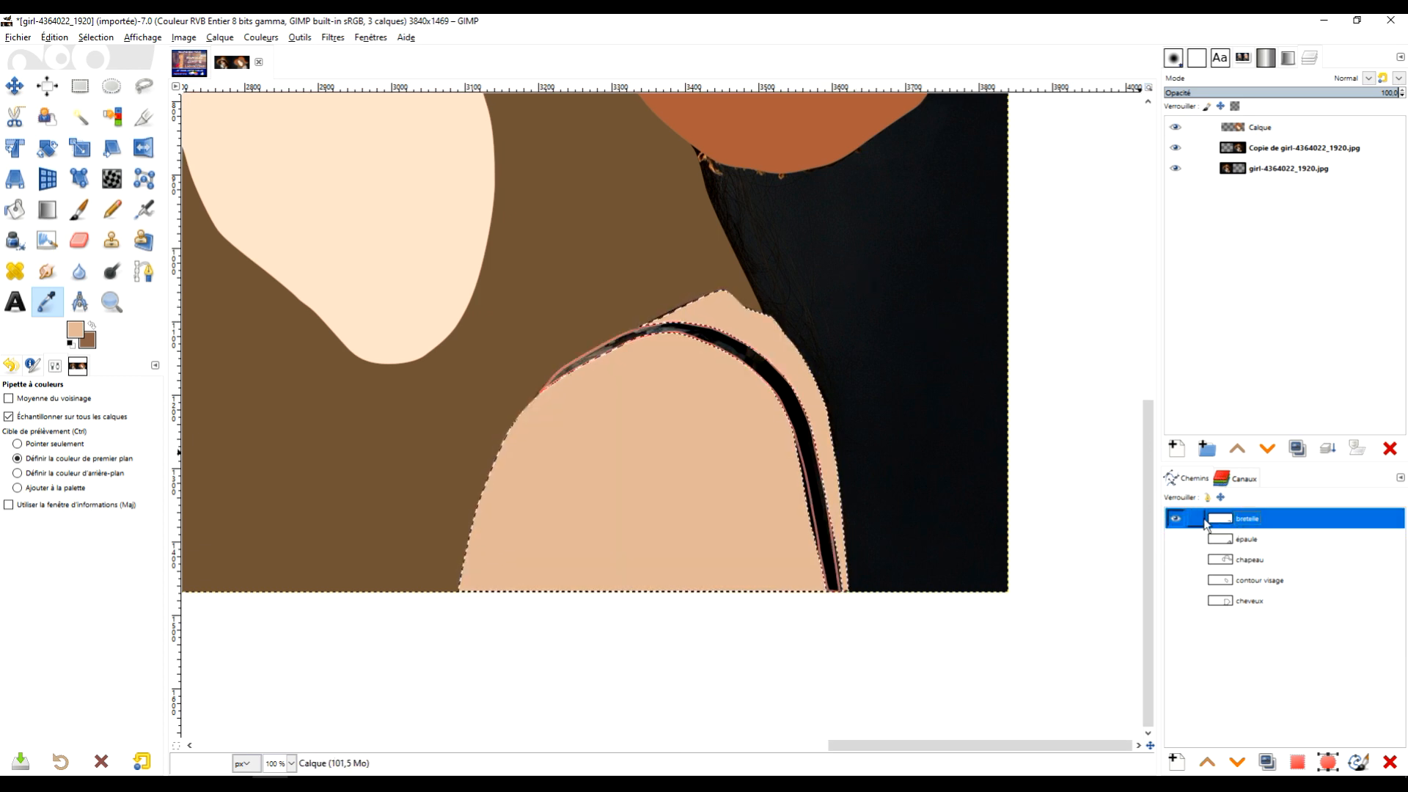
{"action": "left_click", "coordinate": [1297, 763]}
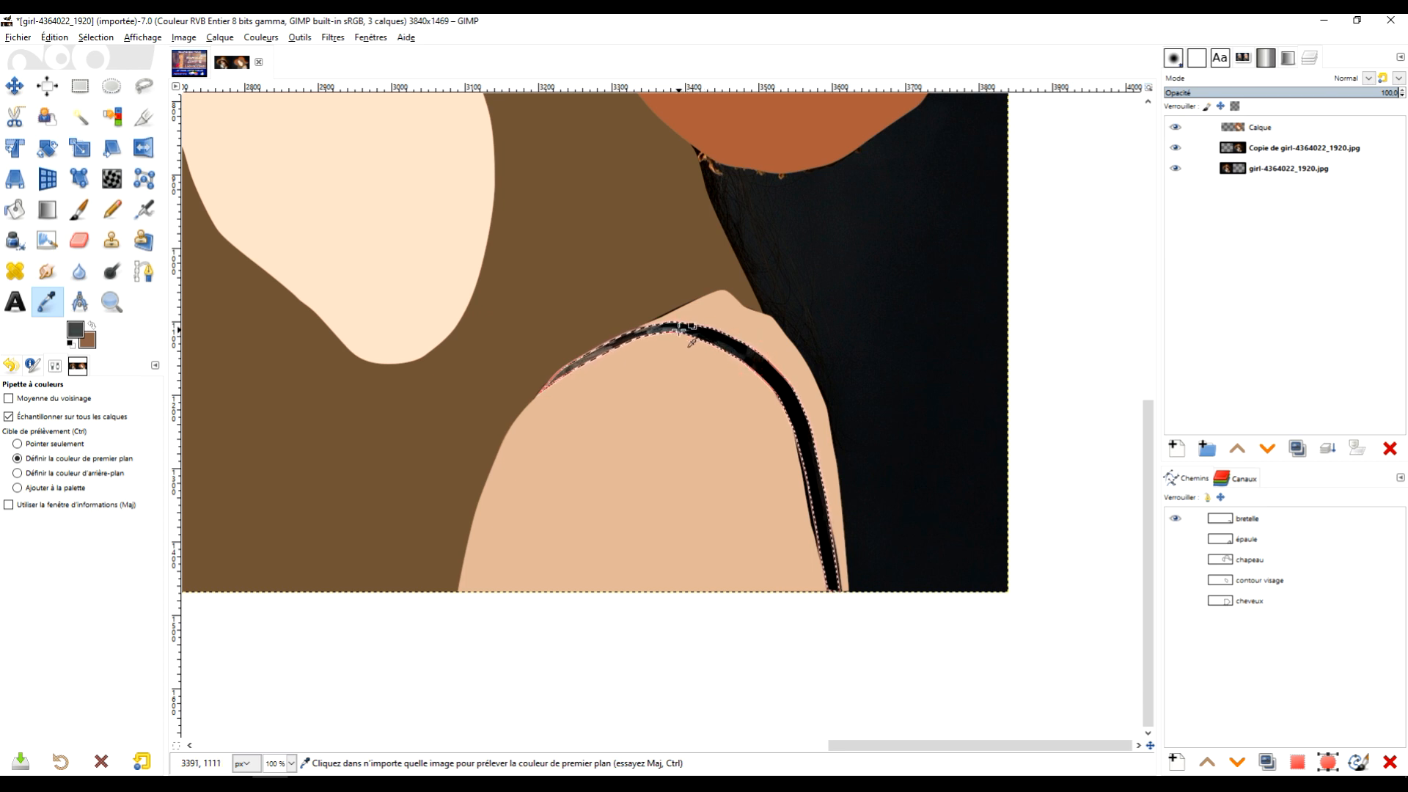
Fill the strap selection with a dark grey sampled from the strap, and clear the selection with Rectangle Select.
{"action": "left_click", "coordinate": [699, 345]}
{"action": "left_click_drag", "start_coordinate": [76, 329], "coordinate": [716, 338]}
{"action": "scroll", "coordinate": [734, 345], "scroll_direction": "down", "scroll_amount": 3}
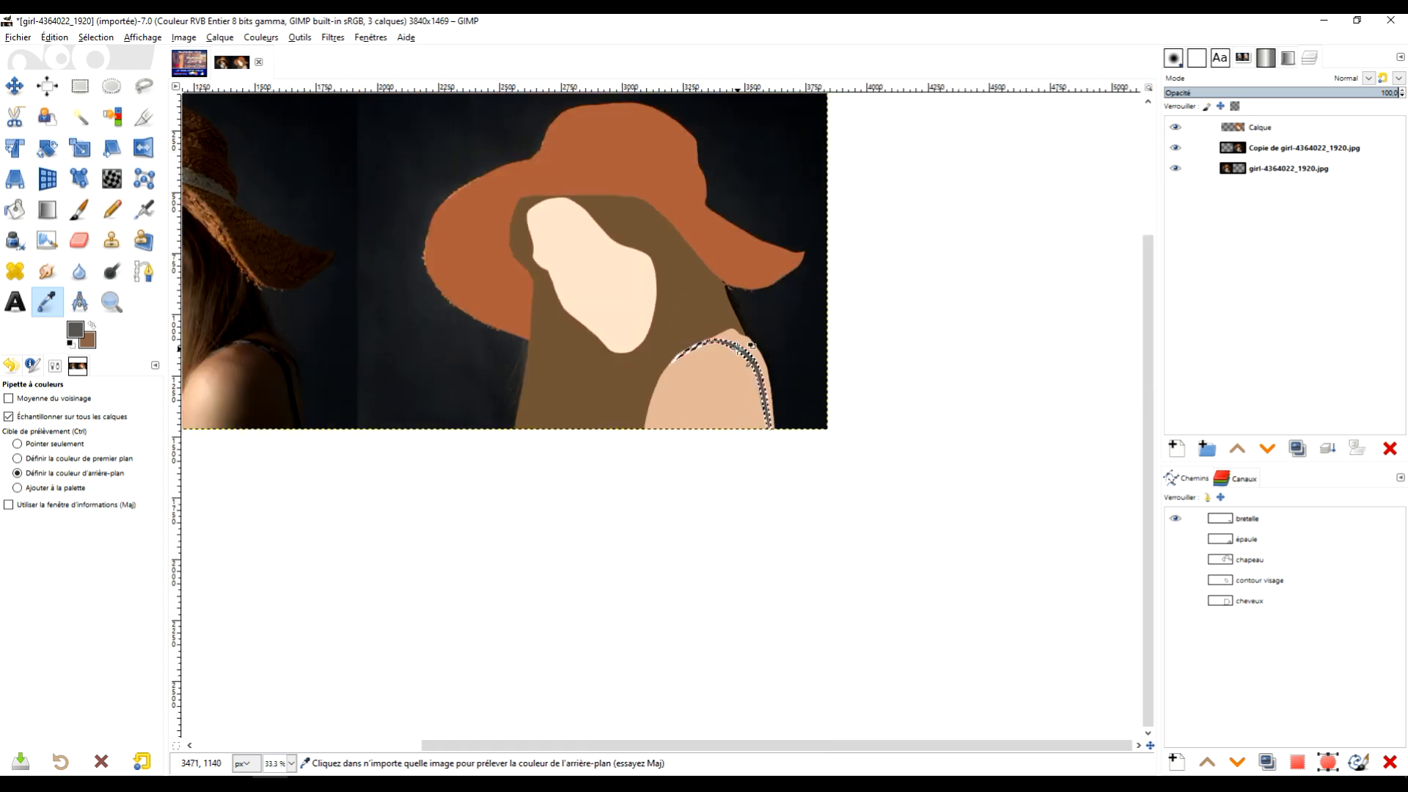
{"action": "scroll", "coordinate": [765, 370], "scroll_direction": "up", "scroll_amount": 4}
{"action": "left_click_drag", "start_coordinate": [779, 458], "coordinate": [774, 375]}
{"action": "scroll", "coordinate": [774, 375], "scroll_direction": "up", "scroll_amount": 3}
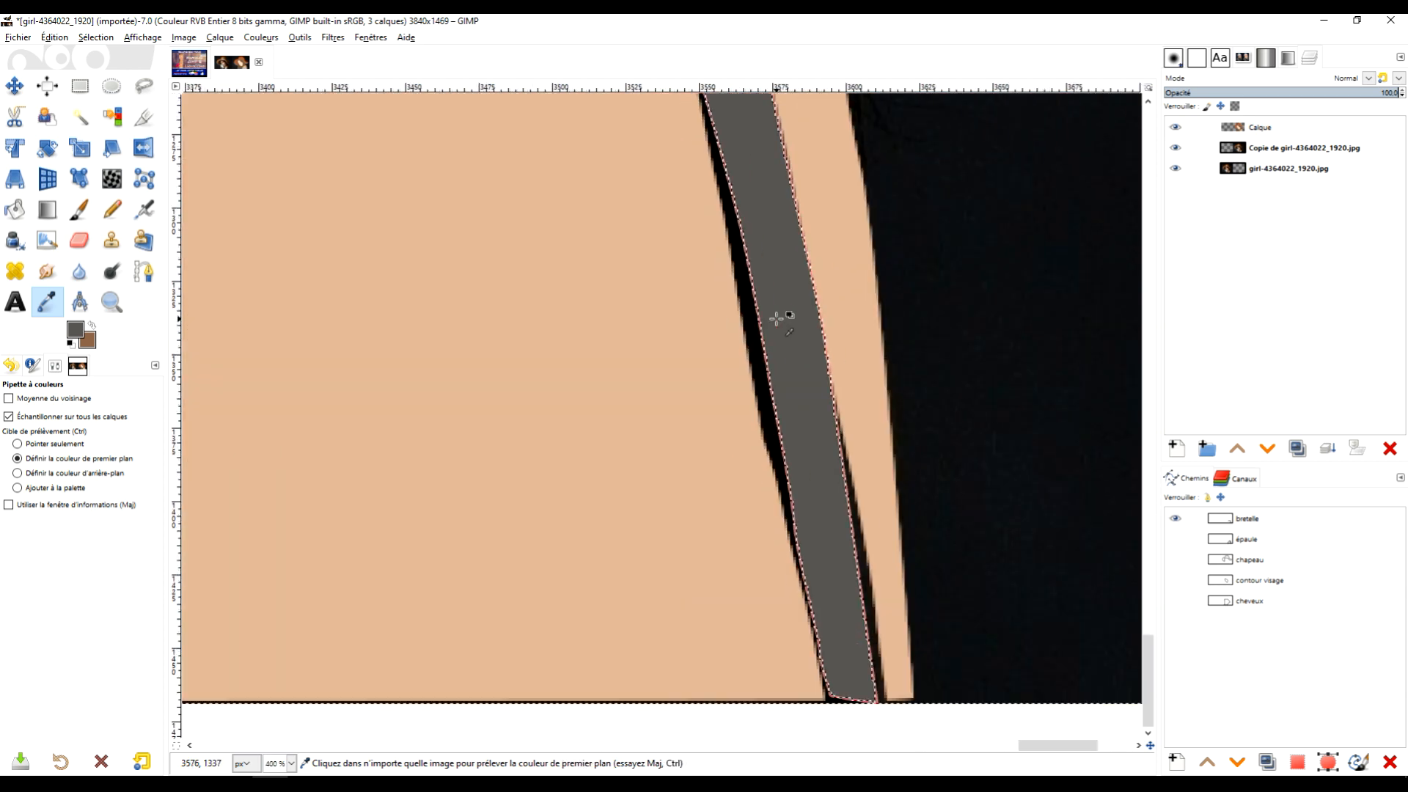
{"action": "left_click", "coordinate": [80, 85]}
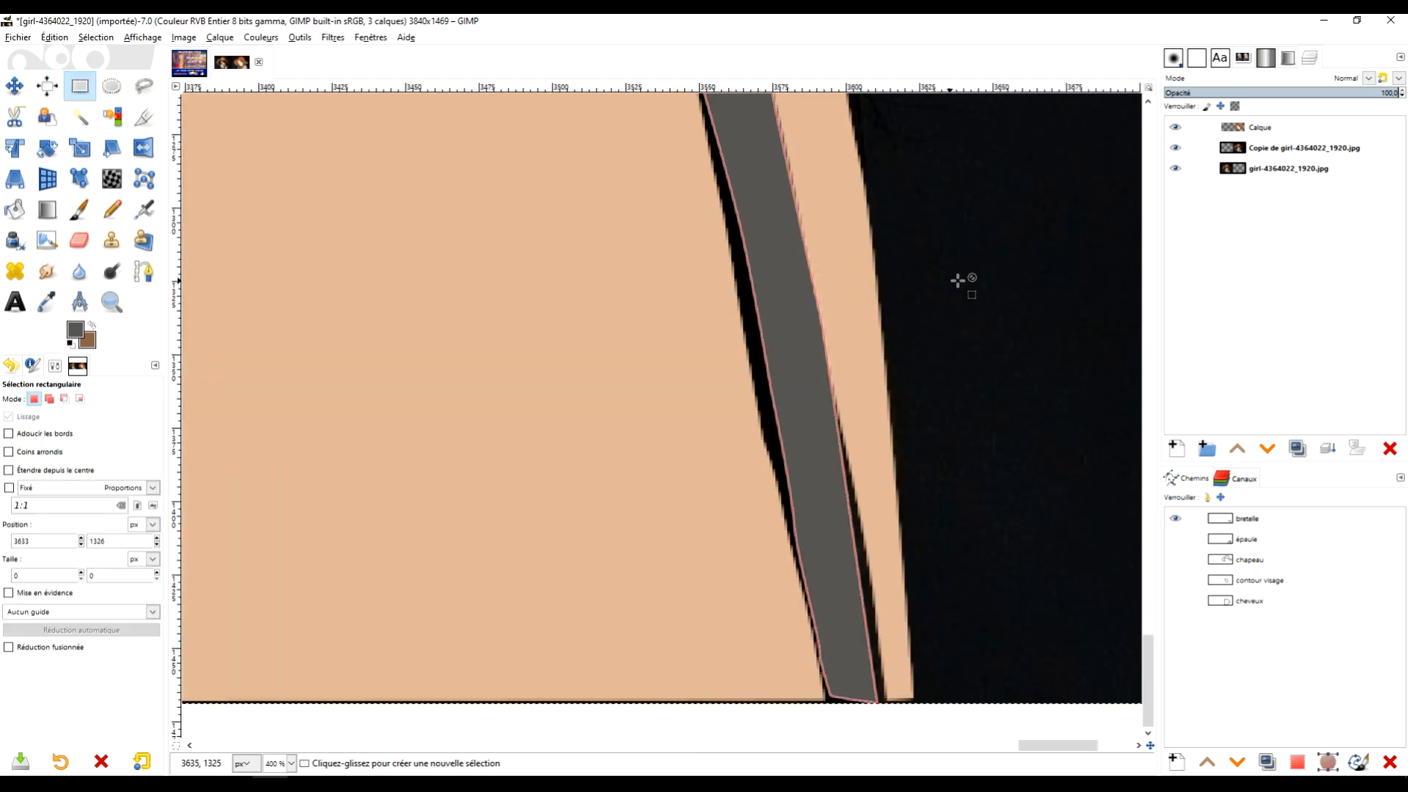
Examine the gaps along the filled strap's edges, toggling the copied photo layer's visibility, and review the whole portrait.
{"action": "scroll", "coordinate": [982, 304], "scroll_direction": "down", "scroll_amount": 2}
{"action": "left_click", "coordinate": [1175, 148]}
{"action": "left_click", "coordinate": [1176, 148]}
{"action": "left_click_drag", "start_coordinate": [937, 256], "coordinate": [870, 367]}
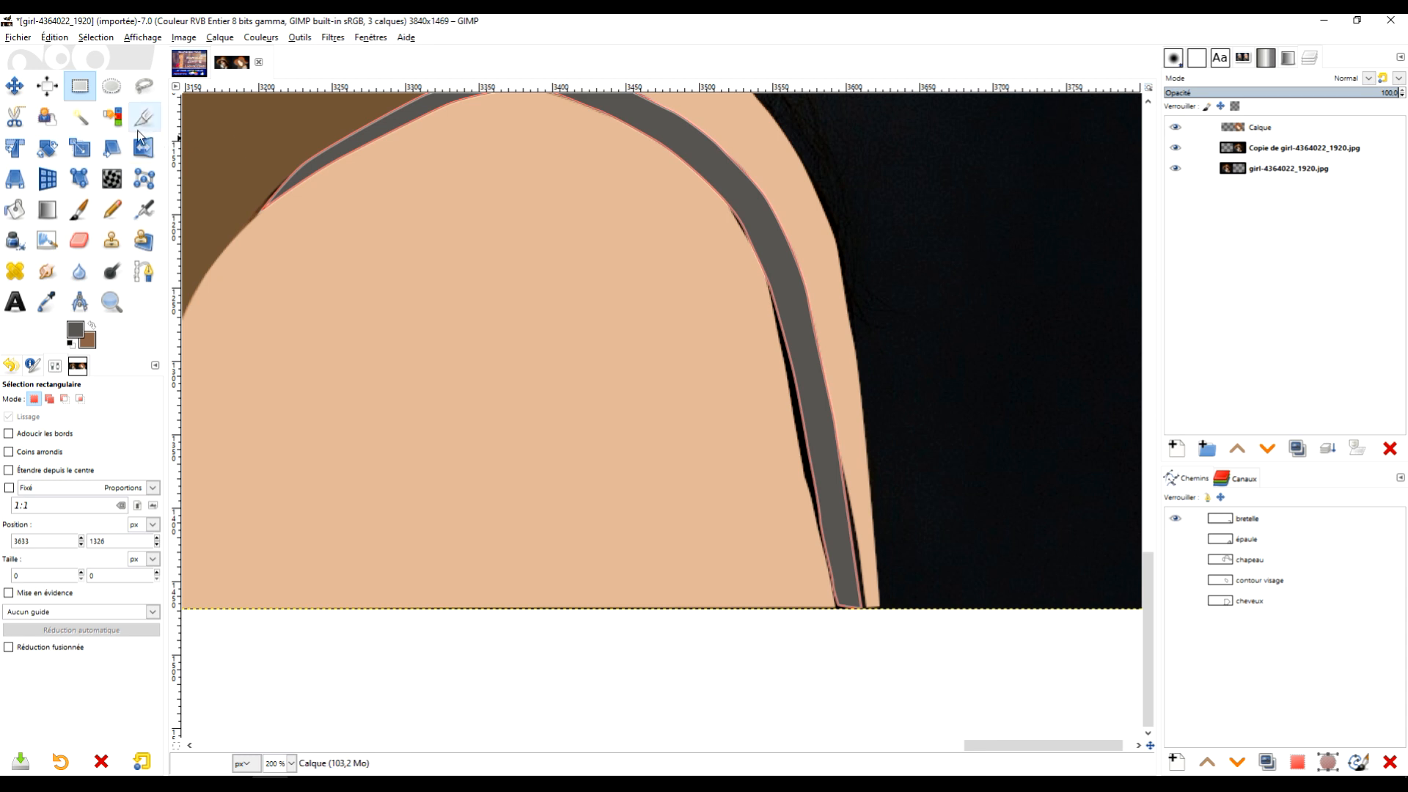
{"action": "scroll", "coordinate": [906, 278], "scroll_direction": "down", "scroll_amount": 2}
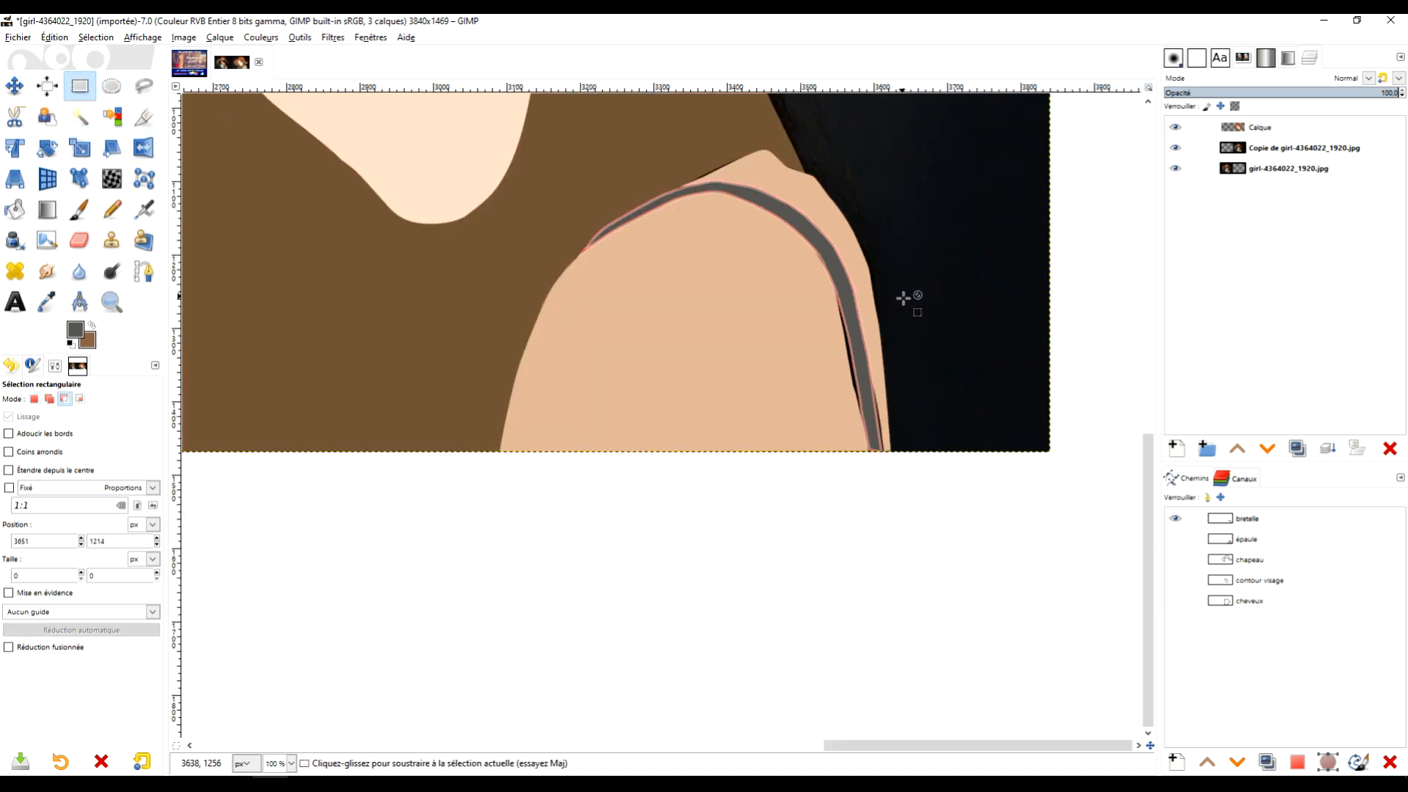
{"action": "scroll", "coordinate": [921, 277], "scroll_direction": "down", "scroll_amount": 1}
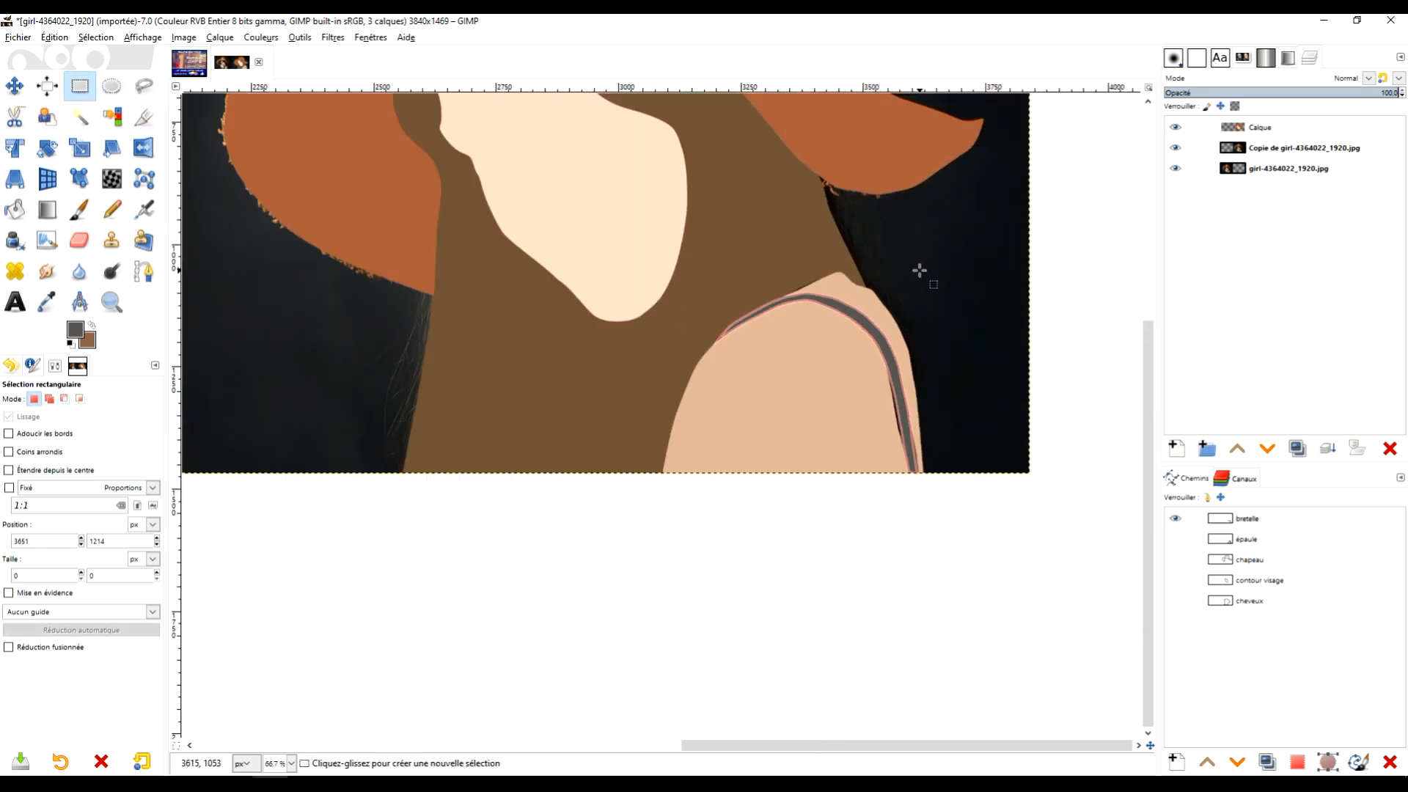
{"action": "scroll", "coordinate": [958, 375], "scroll_direction": "up", "scroll_amount": 1}
{"action": "scroll", "coordinate": [970, 324], "scroll_direction": "down", "scroll_amount": 1}
{"action": "left_click_drag", "start_coordinate": [970, 327], "coordinate": [896, 417]}
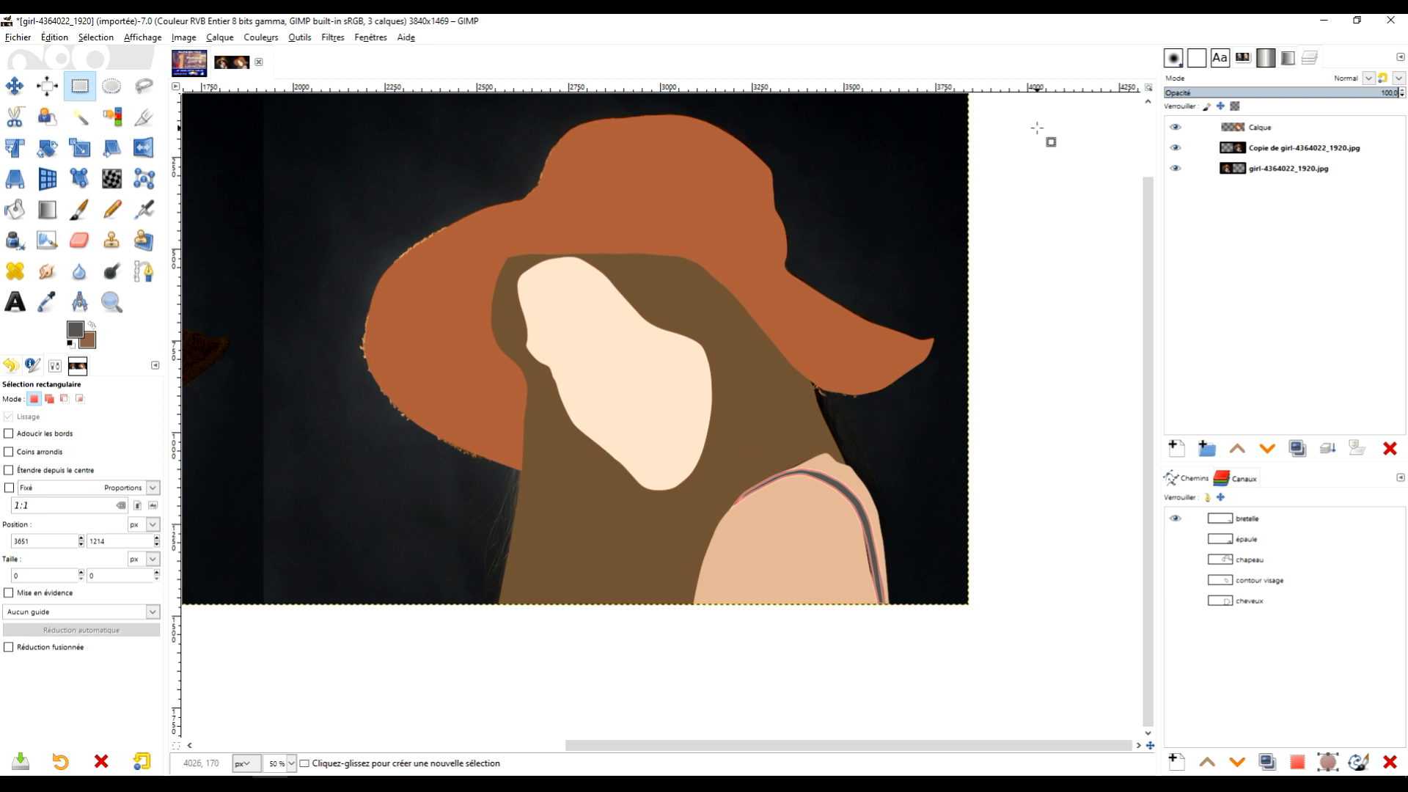
Hide the Calque layer to uncover the photo's eyes and activate the Paths tool.
{"action": "left_click", "coordinate": [1176, 129]}
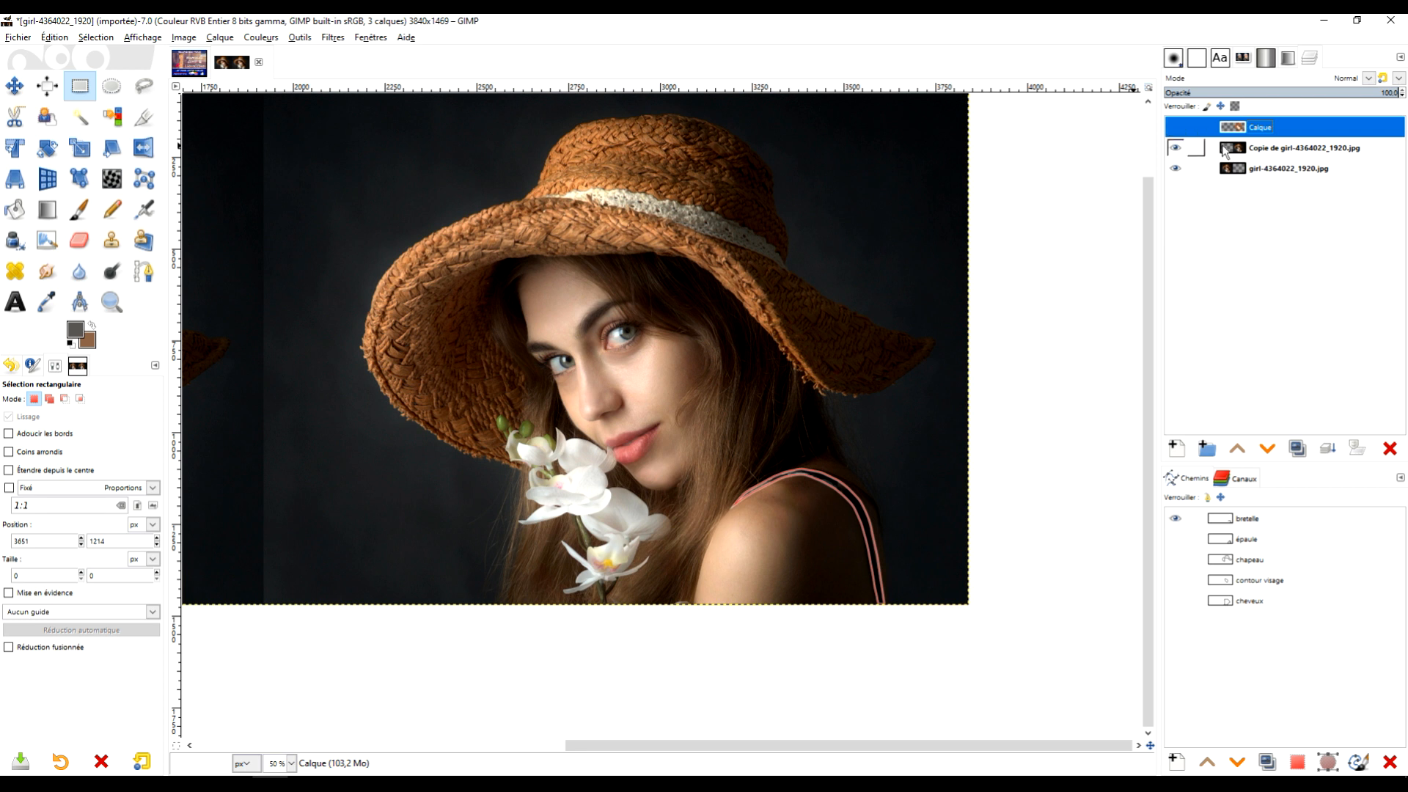
{"action": "key", "text": "1"}
{"action": "scroll", "coordinate": [630, 319], "scroll_direction": "up", "scroll_amount": 1}
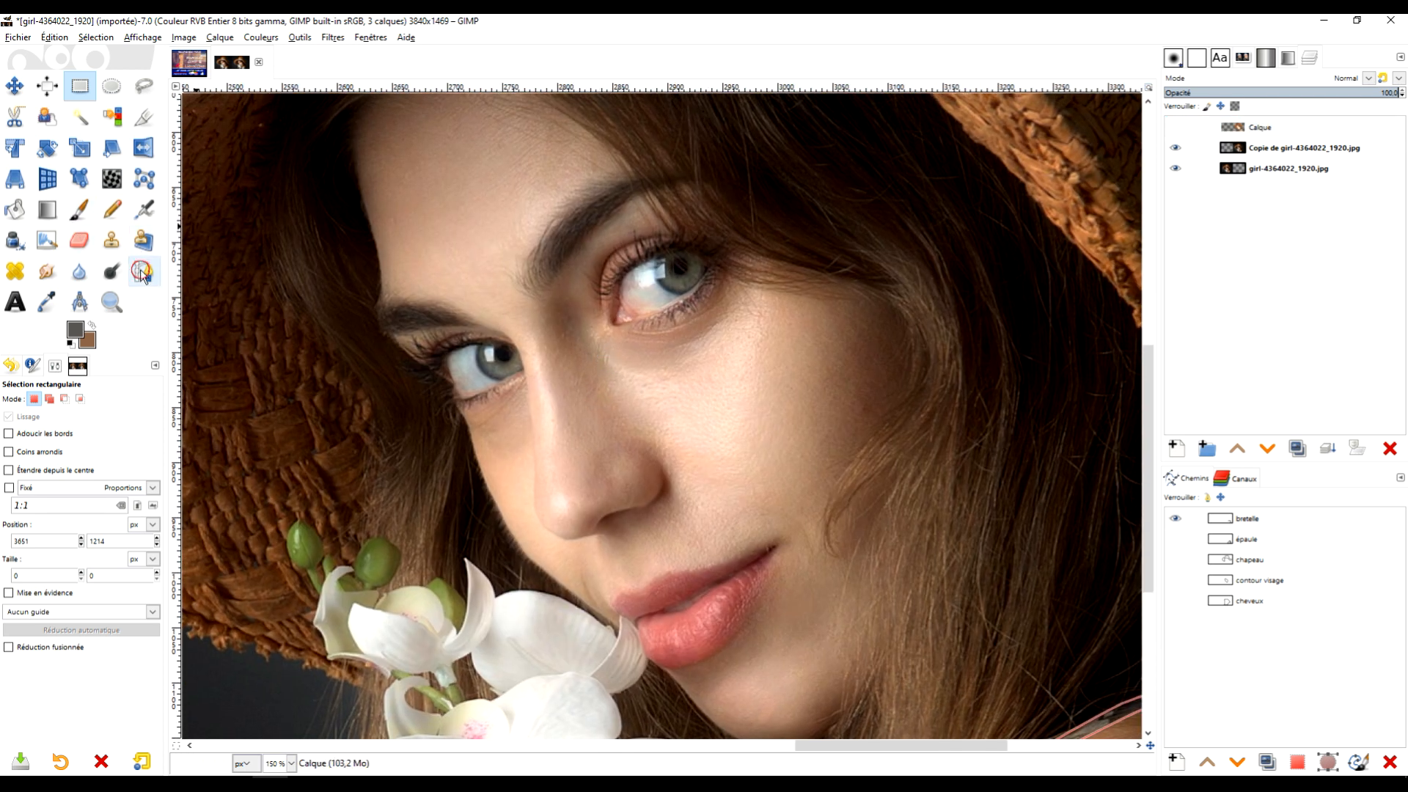
{"action": "left_click", "coordinate": [144, 271]}
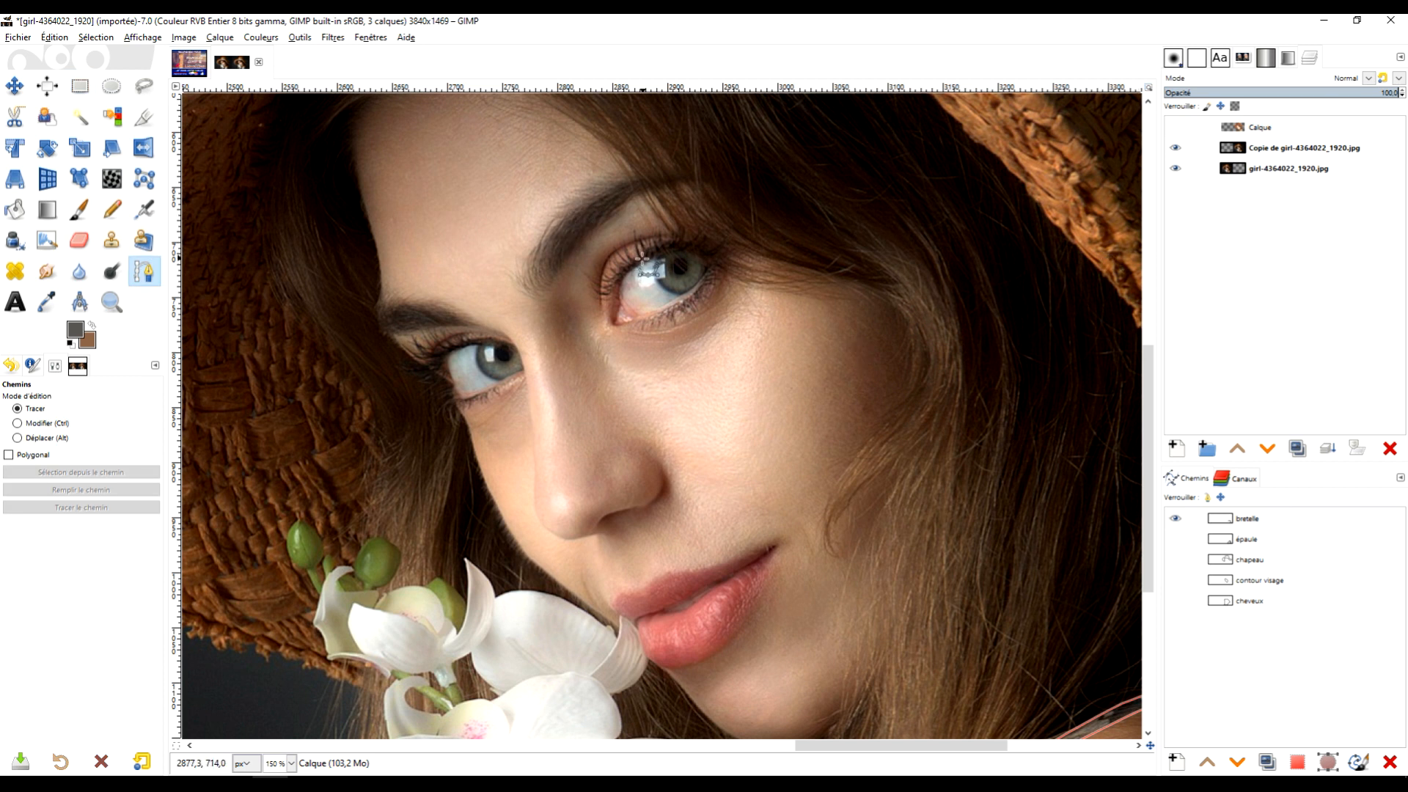
Create a new path named yeux and hide the bretelle path.
{"action": "left_click", "coordinate": [1174, 762]}
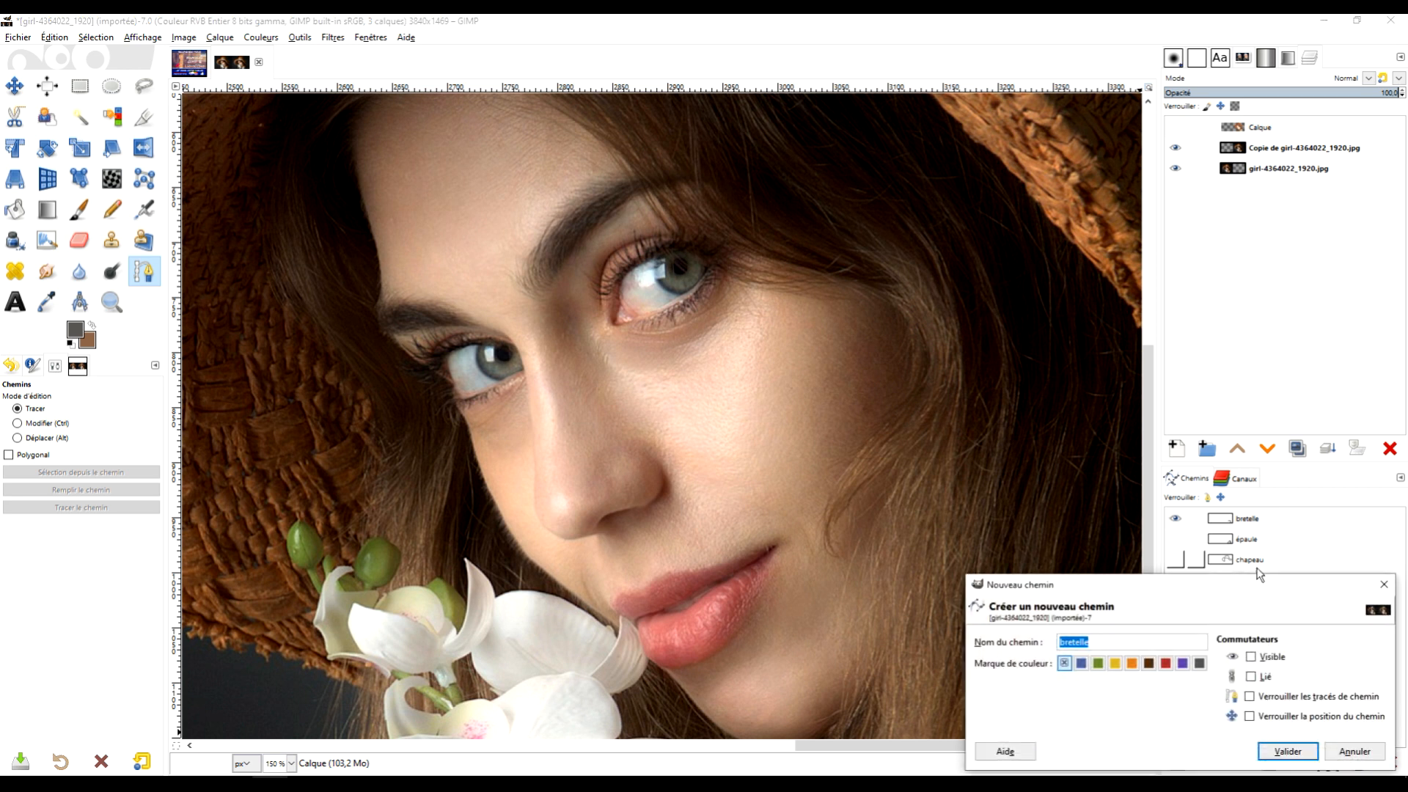
{"action": "type", "text": "i"}
{"action": "key", "text": "BackSpace"}
{"action": "key", "text": "BackSpace"}
{"action": "type", "text": "yeus"}
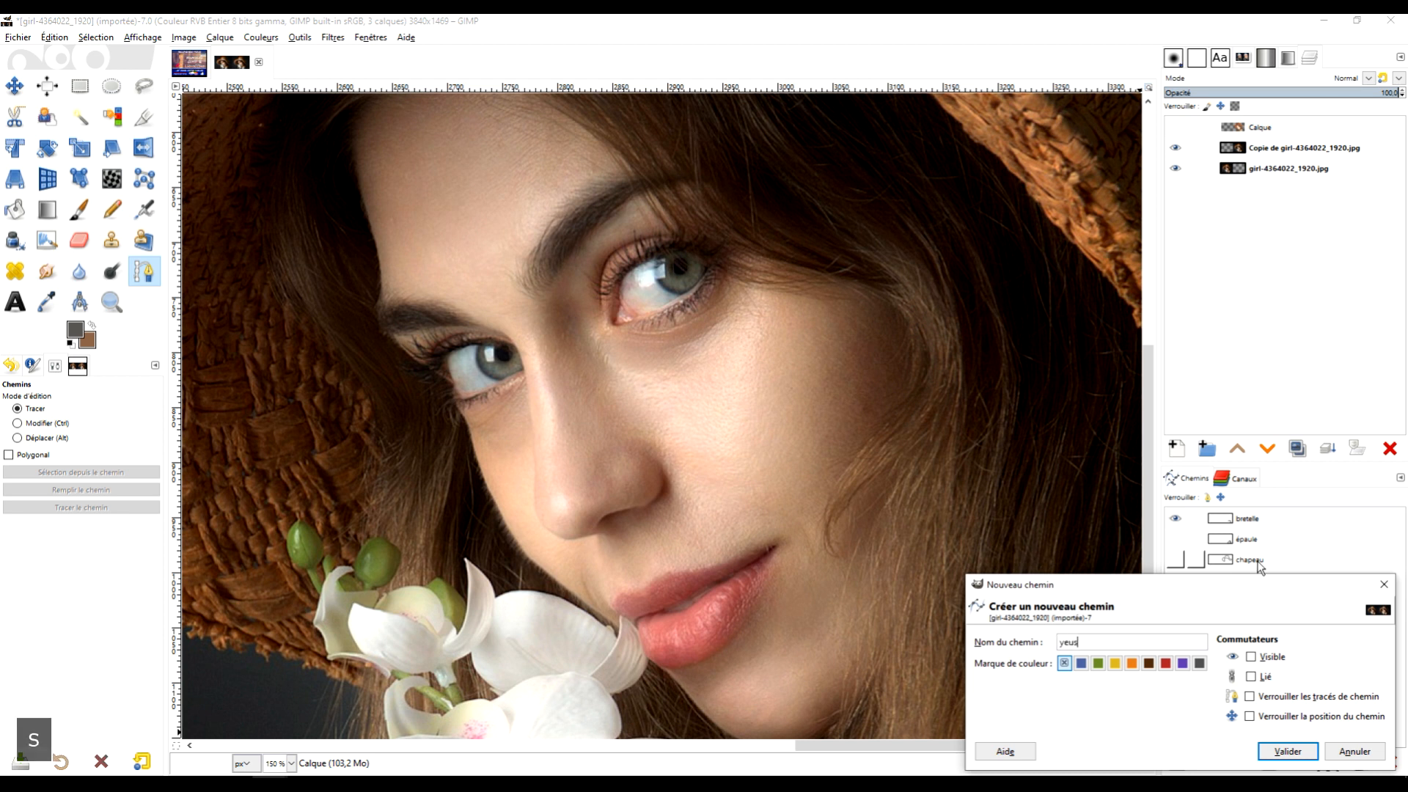
{"action": "key", "text": "BackSpace"}
{"action": "type", "text": "x"}
{"action": "key", "text": "Return"}
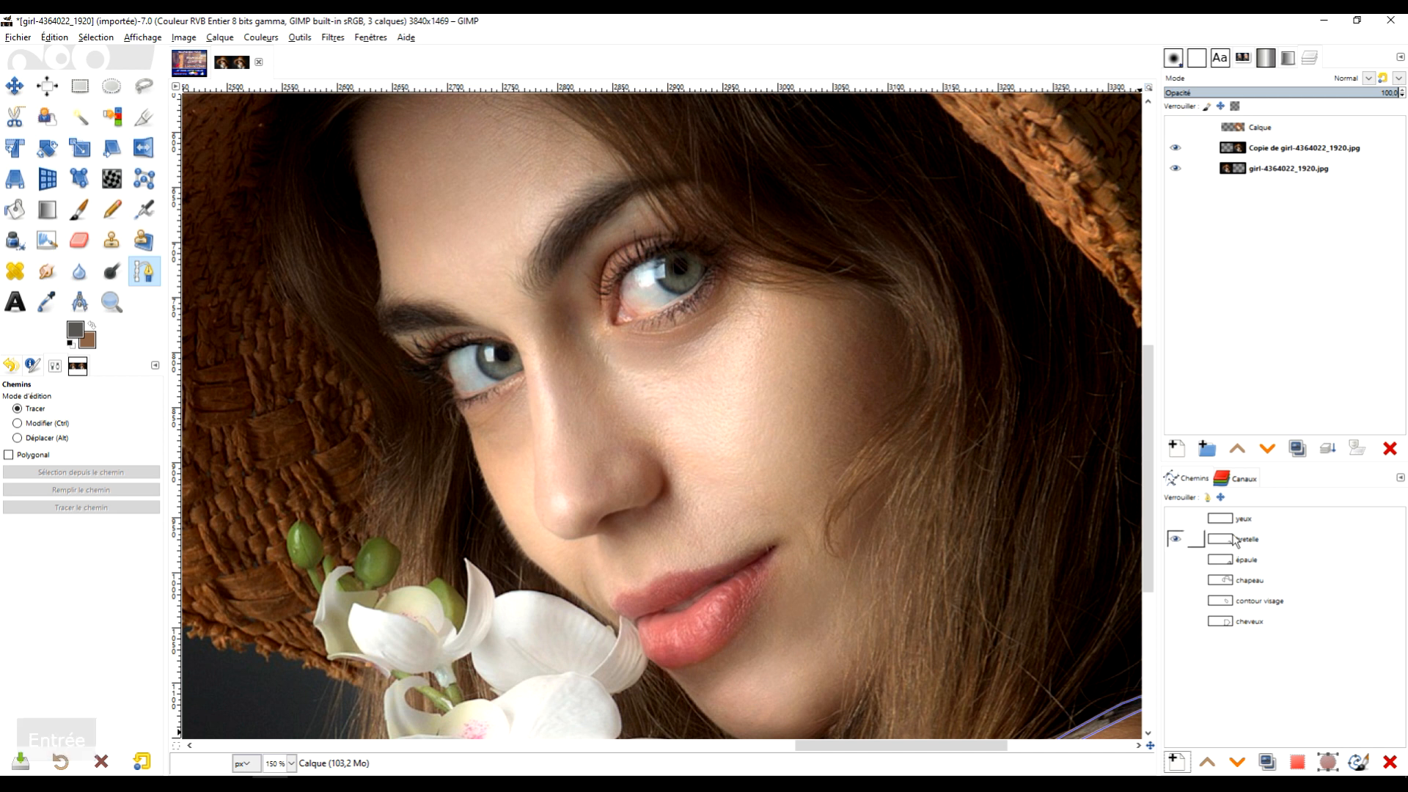
{"action": "left_click", "coordinate": [1175, 540]}
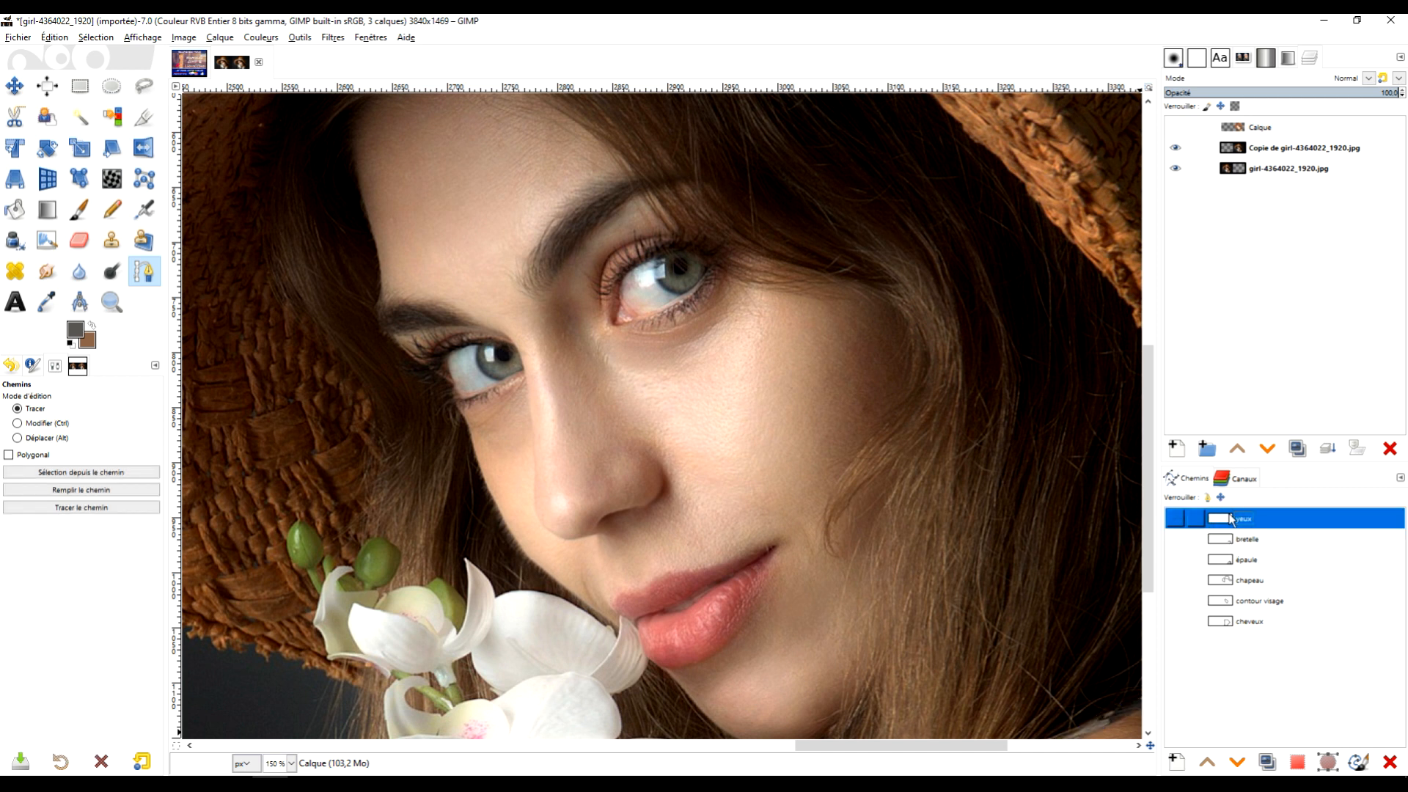
Trace a closed curved outline around the visible eyeball of the portrait's right-hand eye on the yeux path, following the eyelid edges.
{"action": "scroll", "coordinate": [734, 383], "scroll_direction": "up", "scroll_amount": 5}
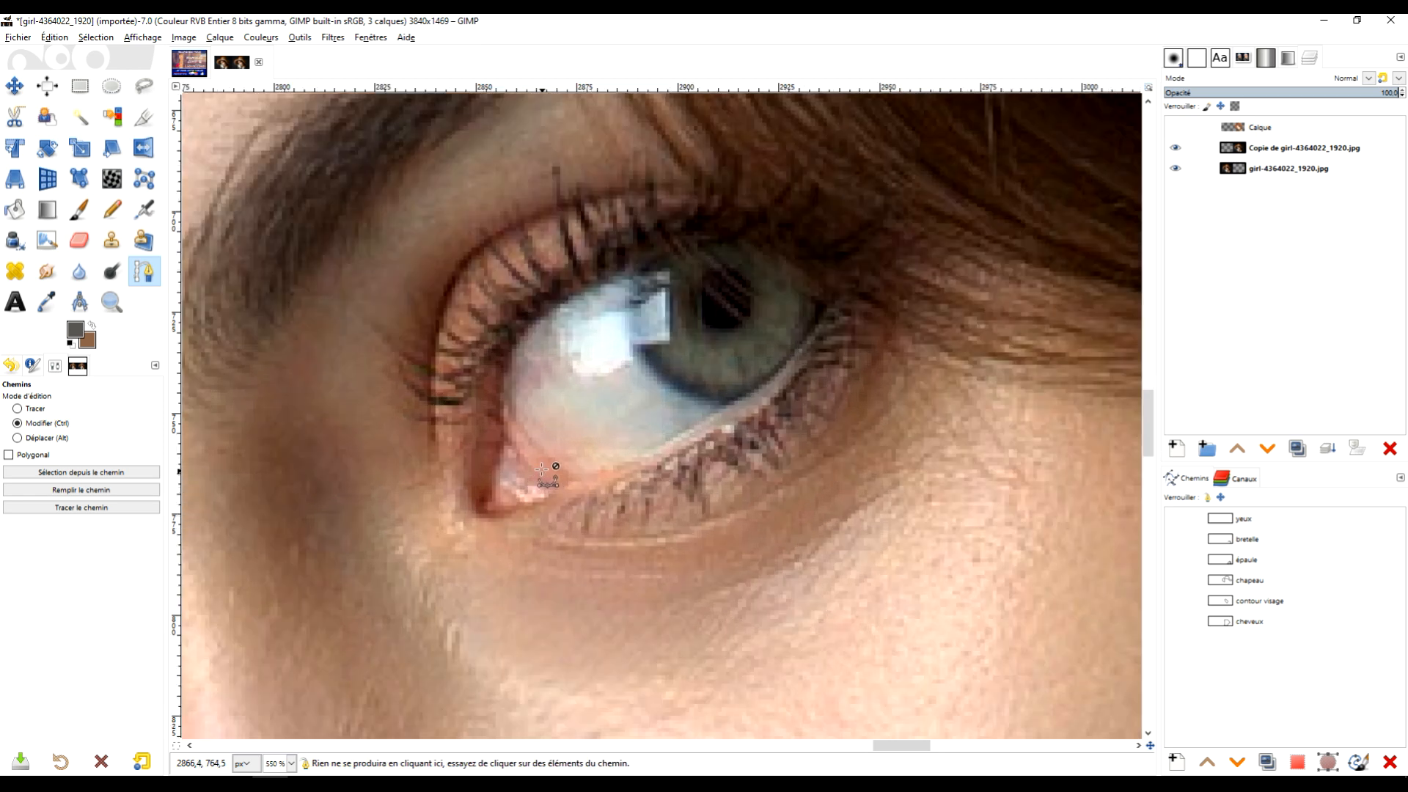
{"action": "left_click", "coordinate": [511, 408]}
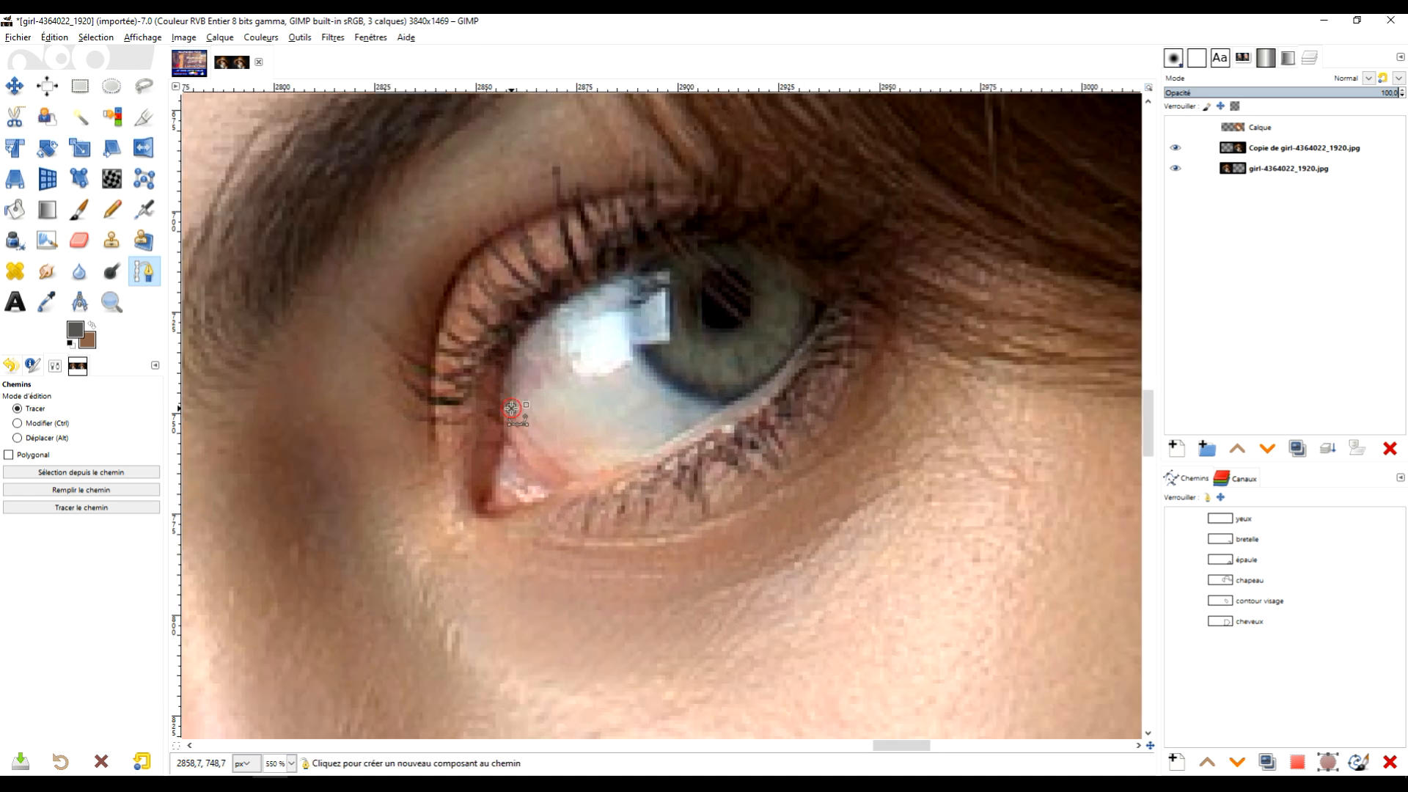
{"action": "left_click_drag", "start_coordinate": [542, 453], "coordinate": [585, 475]}
{"action": "left_click", "coordinate": [653, 454]}
{"action": "left_click_drag", "start_coordinate": [735, 404], "coordinate": [756, 396]}
{"action": "left_click", "coordinate": [790, 360]}
{"action": "left_click_drag", "start_coordinate": [825, 321], "coordinate": [833, 300]}
{"action": "left_click", "coordinate": [818, 272]}
{"action": "left_click", "coordinate": [746, 243]}
{"action": "left_click_drag", "start_coordinate": [679, 245], "coordinate": [596, 280]}
{"action": "left_click", "coordinate": [531, 324]}
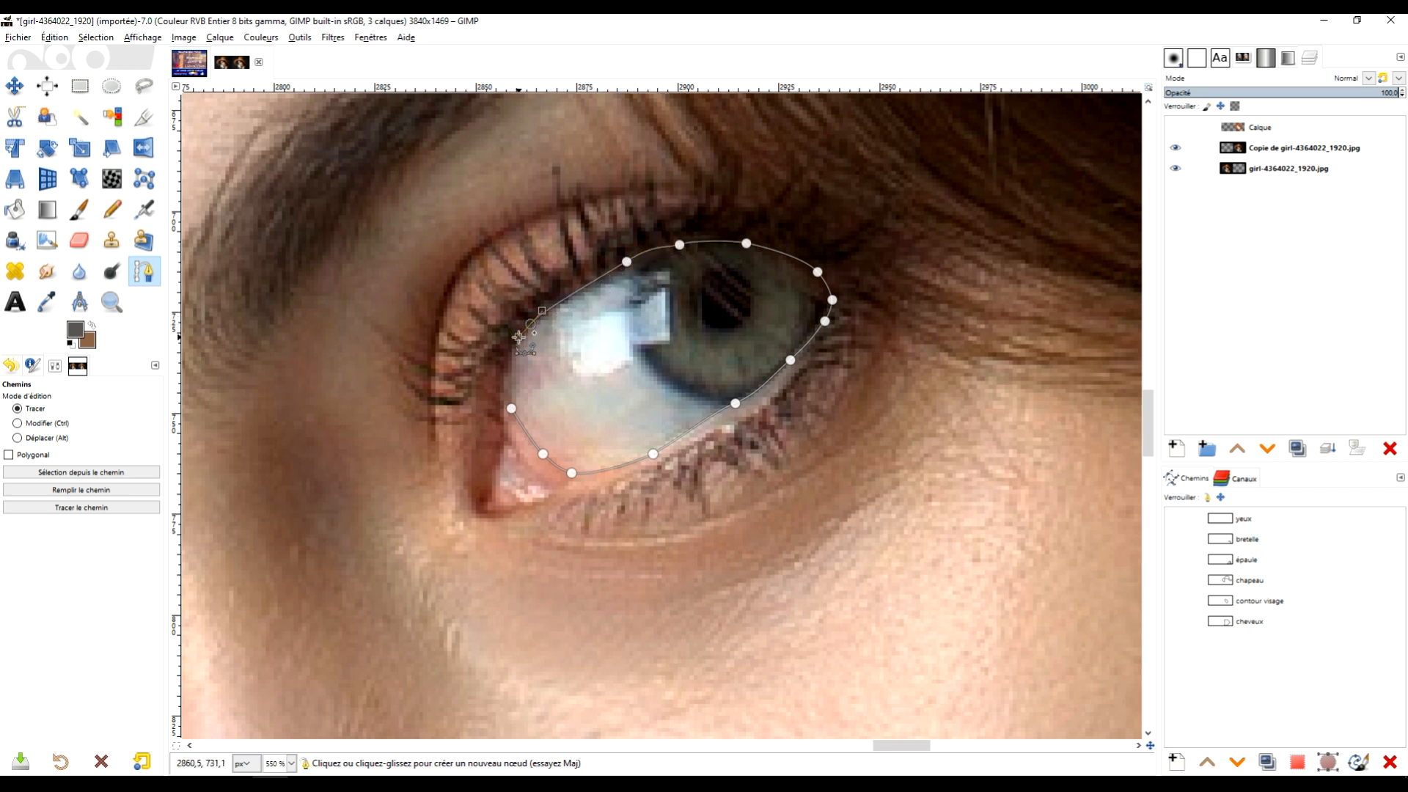
{"action": "left_click_drag", "start_coordinate": [506, 377], "coordinate": [503, 390]}
{"action": "left_click", "coordinate": [511, 408], "text": "ctrl"}
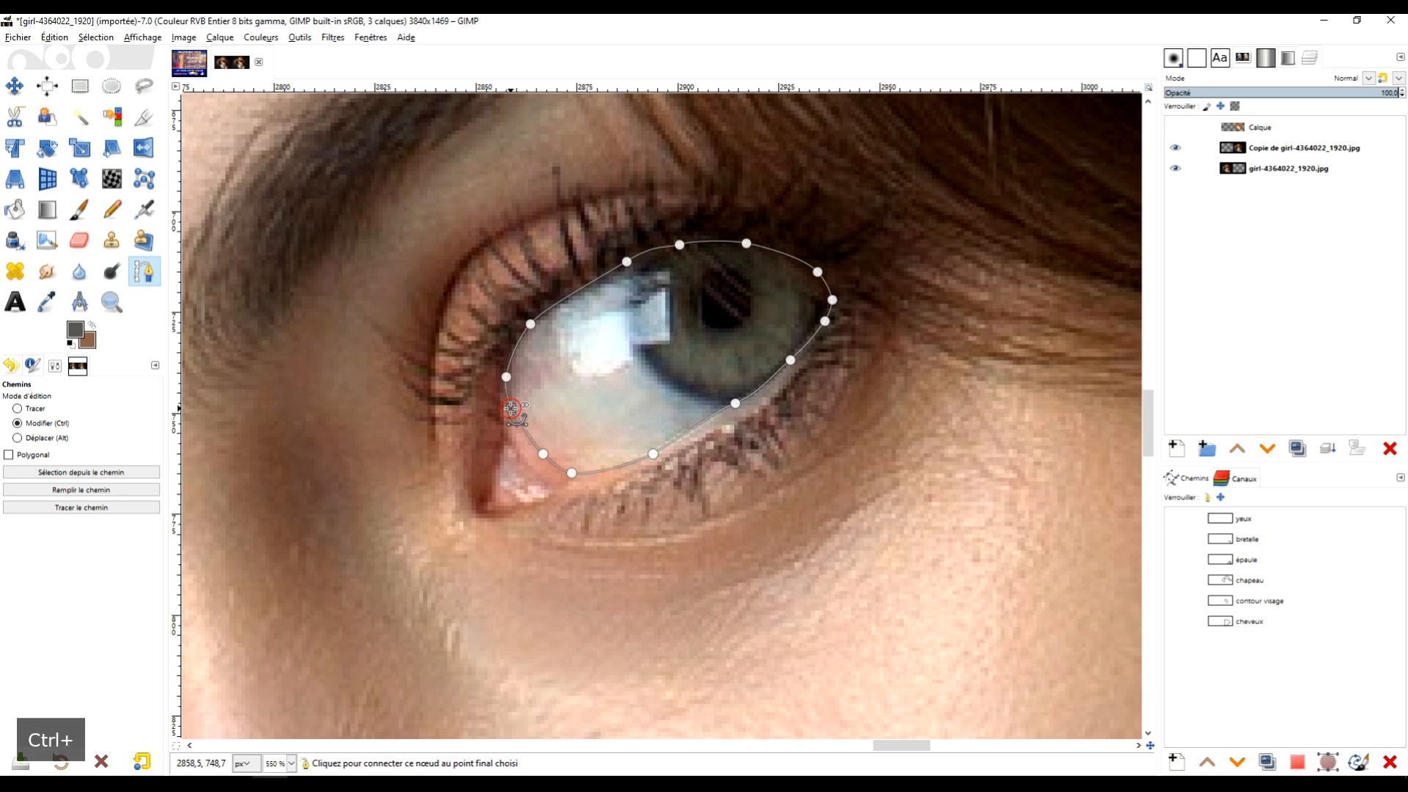
Trace a second closed outline on the yeux path around the visible eyeball of the portrait's left-hand eye, from its inner corner.
{"action": "scroll", "coordinate": [486, 528], "scroll_direction": "down", "scroll_amount": 3}
{"action": "scroll", "coordinate": [455, 526], "scroll_direction": "down", "scroll_amount": 2}
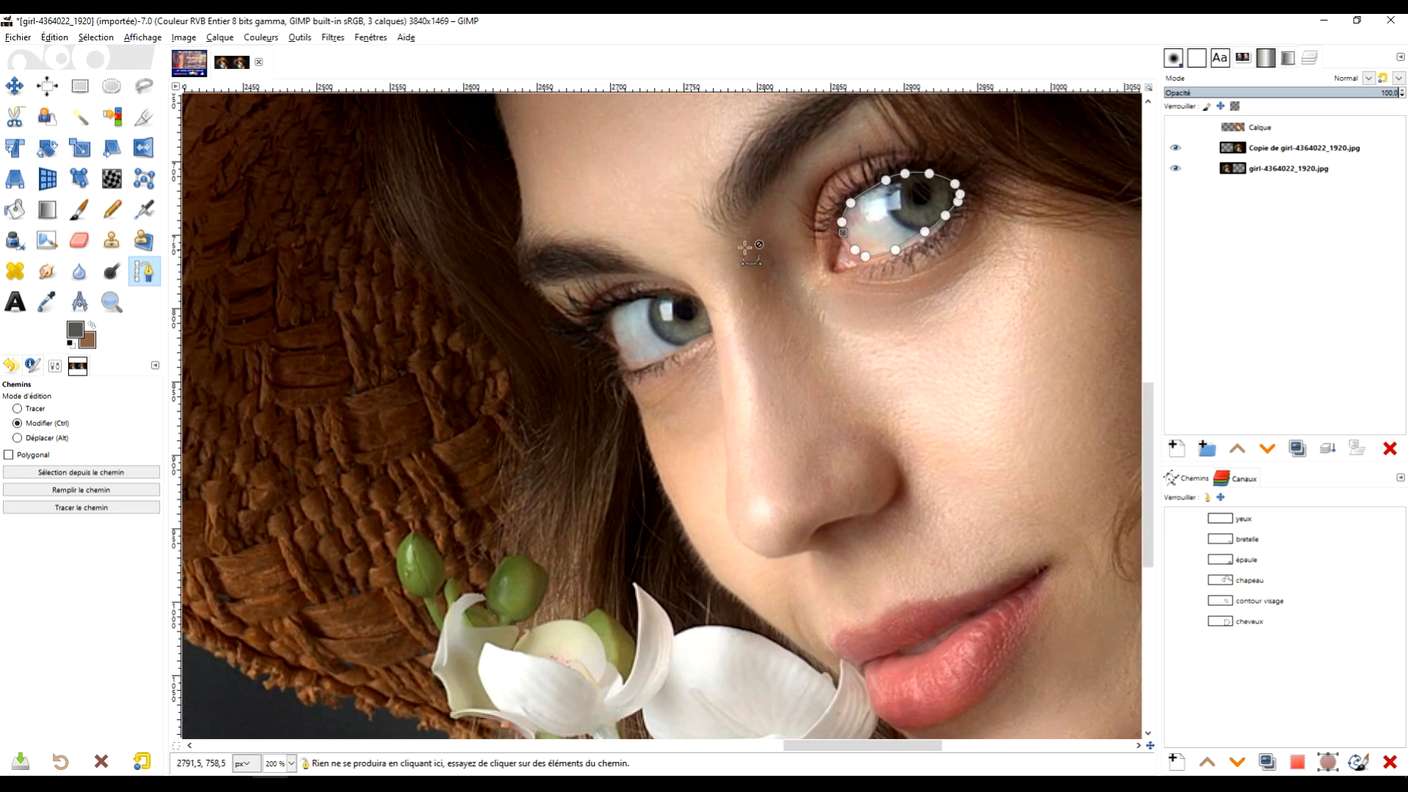
{"action": "scroll", "coordinate": [765, 115], "scroll_direction": "up", "scroll_amount": 7}
{"action": "left_click_drag", "start_coordinate": [834, 341], "coordinate": [662, 433]}
{"action": "left_click_drag", "start_coordinate": [564, 473], "coordinate": [386, 508]}
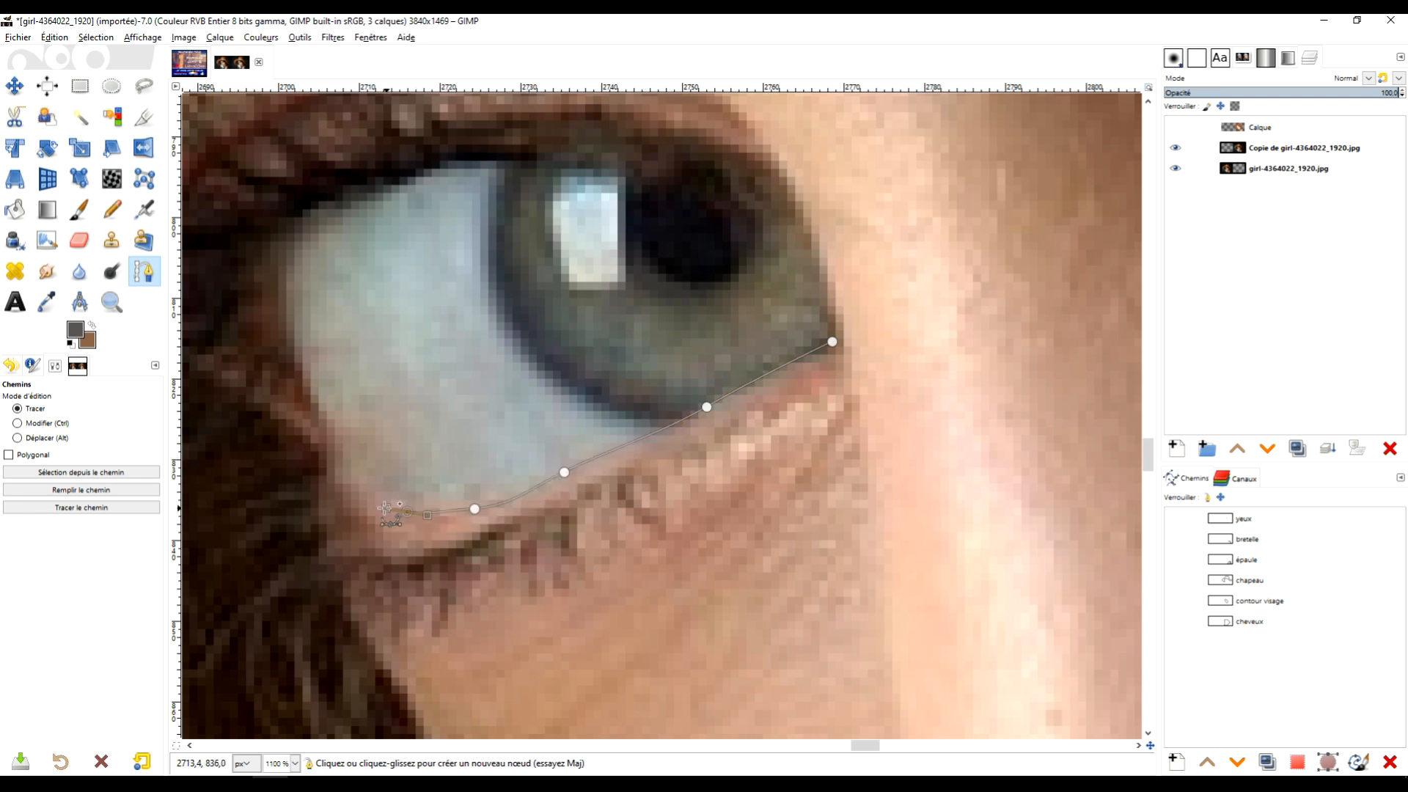
{"action": "left_click_drag", "start_coordinate": [331, 439], "coordinate": [315, 402]}
{"action": "left_click_drag", "start_coordinate": [286, 328], "coordinate": [278, 298]}
{"action": "left_click_drag", "start_coordinate": [293, 250], "coordinate": [311, 219]}
{"action": "left_click_drag", "start_coordinate": [371, 176], "coordinate": [388, 170]}
{"action": "left_click", "coordinate": [513, 145]}
{"action": "left_click_drag", "start_coordinate": [646, 127], "coordinate": [703, 136]}
{"action": "left_click", "coordinate": [747, 156]}
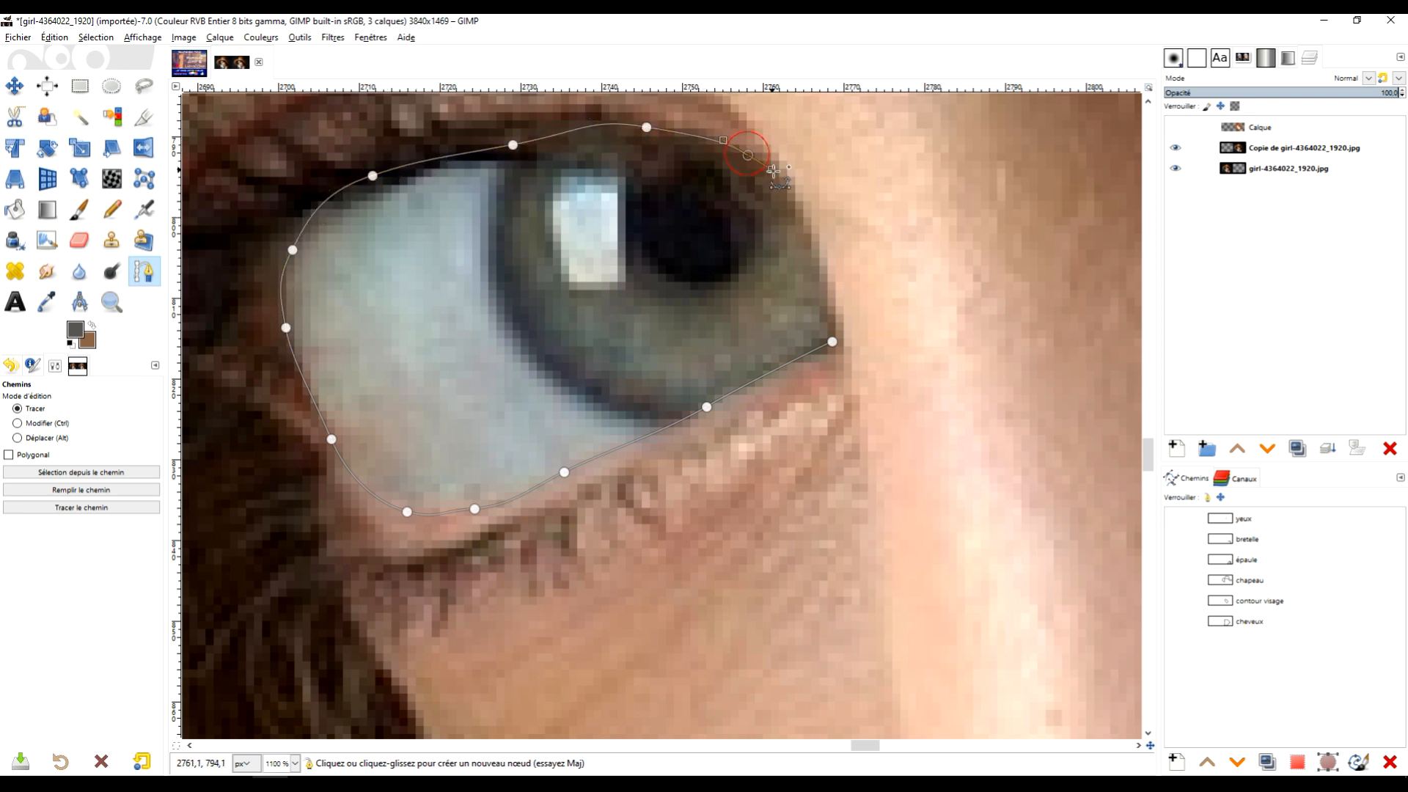
{"action": "left_click_drag", "start_coordinate": [810, 256], "coordinate": [815, 279]}
{"action": "left_click", "coordinate": [832, 341]}
Create a new path named iris above the yeux path and make it the path for tracing.
{"action": "scroll", "coordinate": [946, 319], "scroll_direction": "down", "scroll_amount": 3}
{"action": "left_click_drag", "start_coordinate": [955, 317], "coordinate": [702, 492]}
{"action": "scroll", "coordinate": [503, 424], "scroll_direction": "down", "scroll_amount": 2}
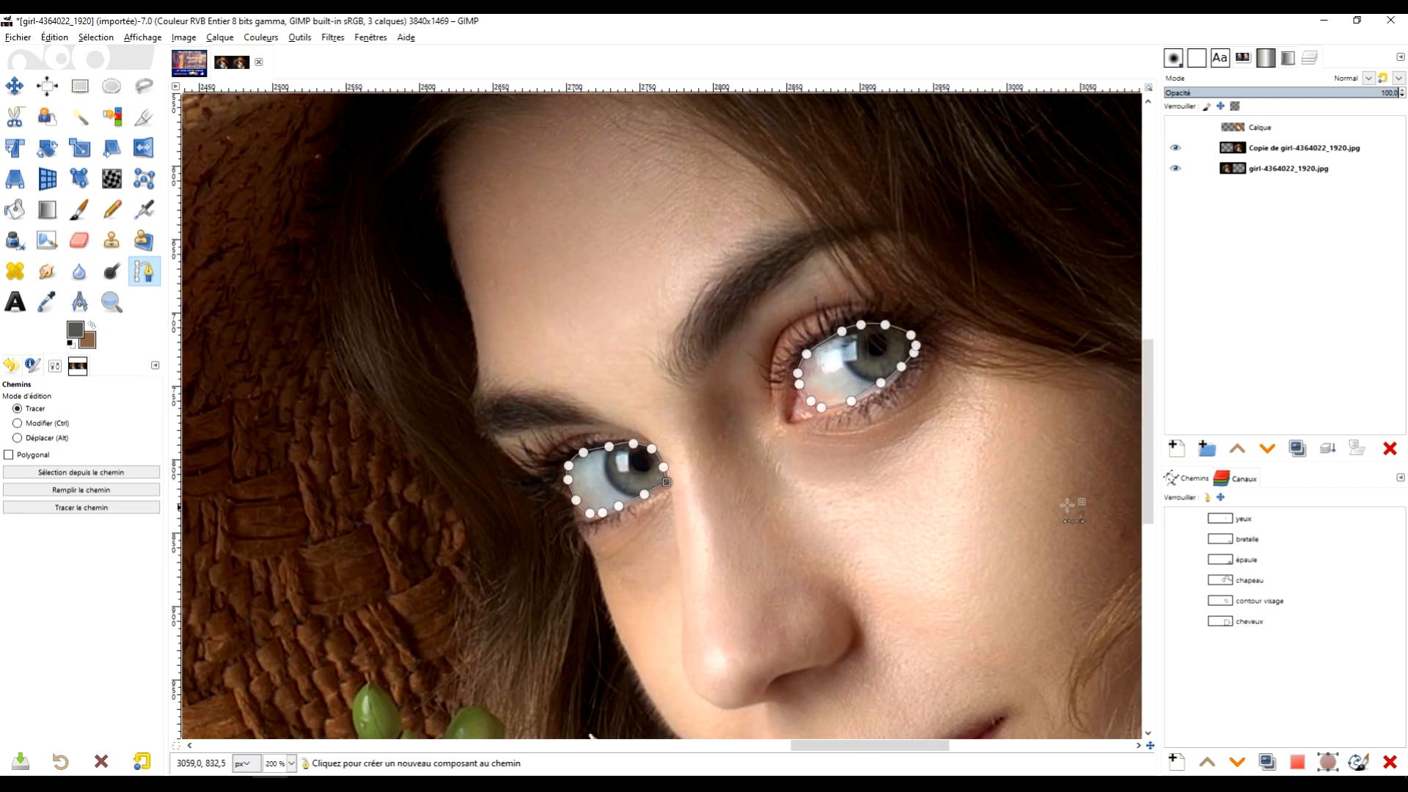
{"action": "left_click", "coordinate": [1236, 518]}
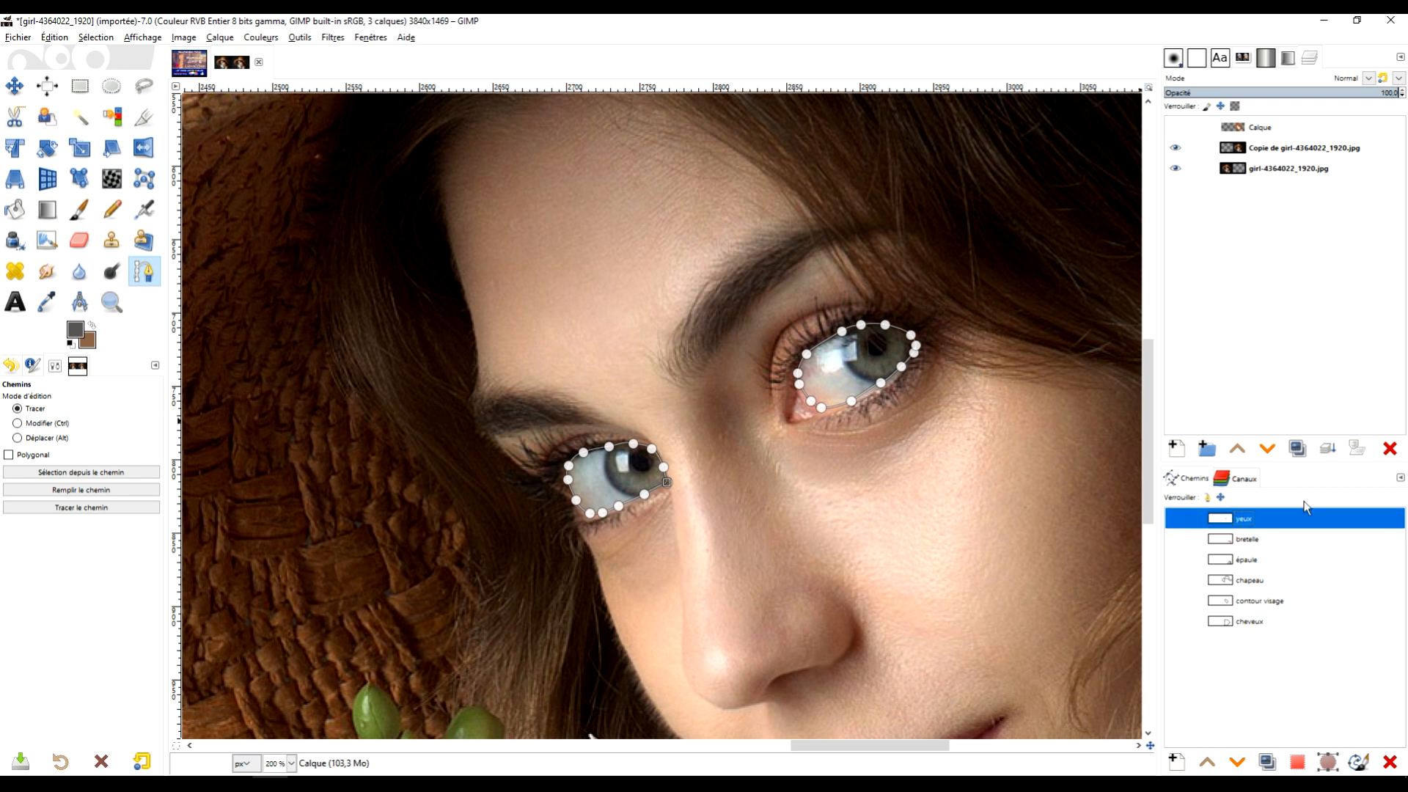
{"action": "left_click", "coordinate": [1174, 762]}
{"action": "type", "text": "i"}
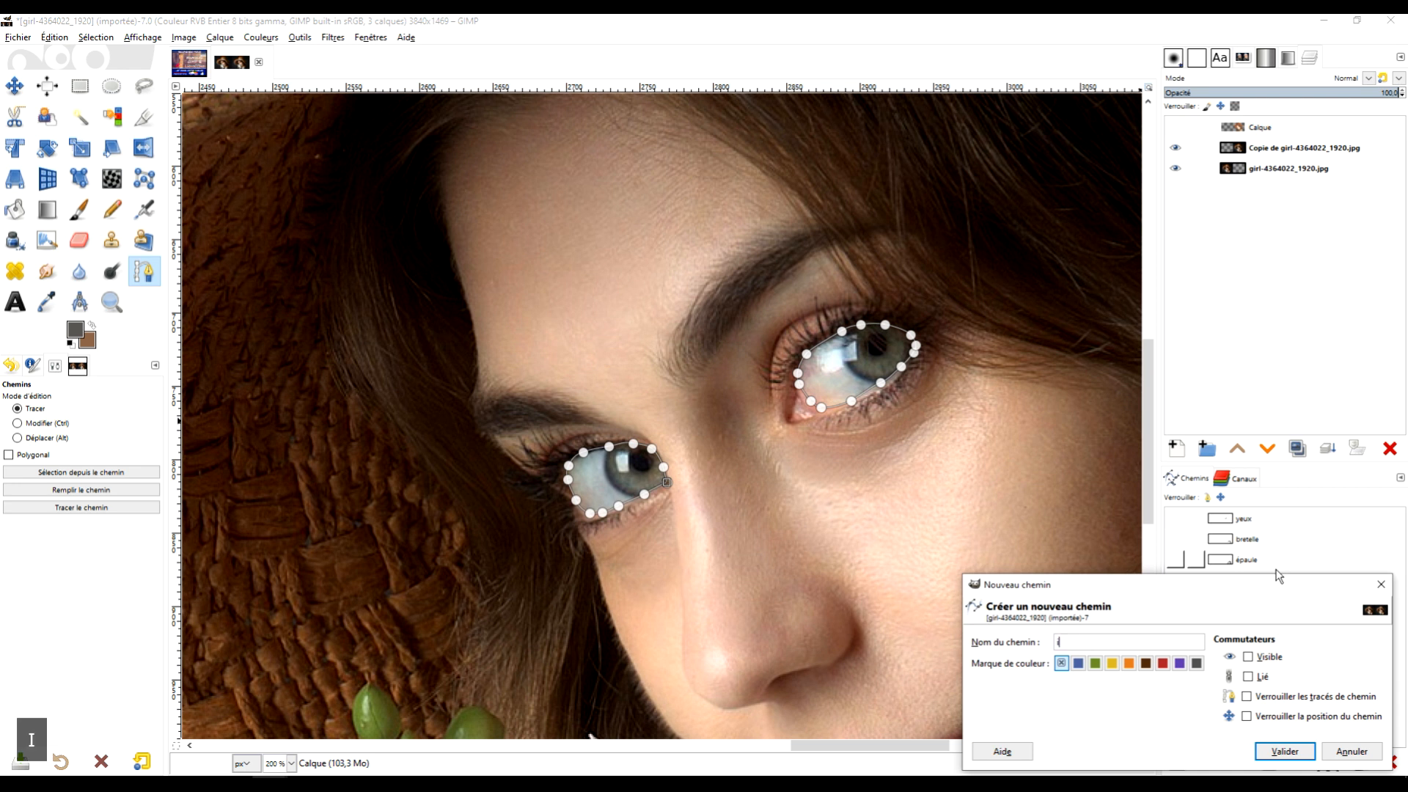
{"action": "type", "text": "ris"}
{"action": "key", "text": "Return"}
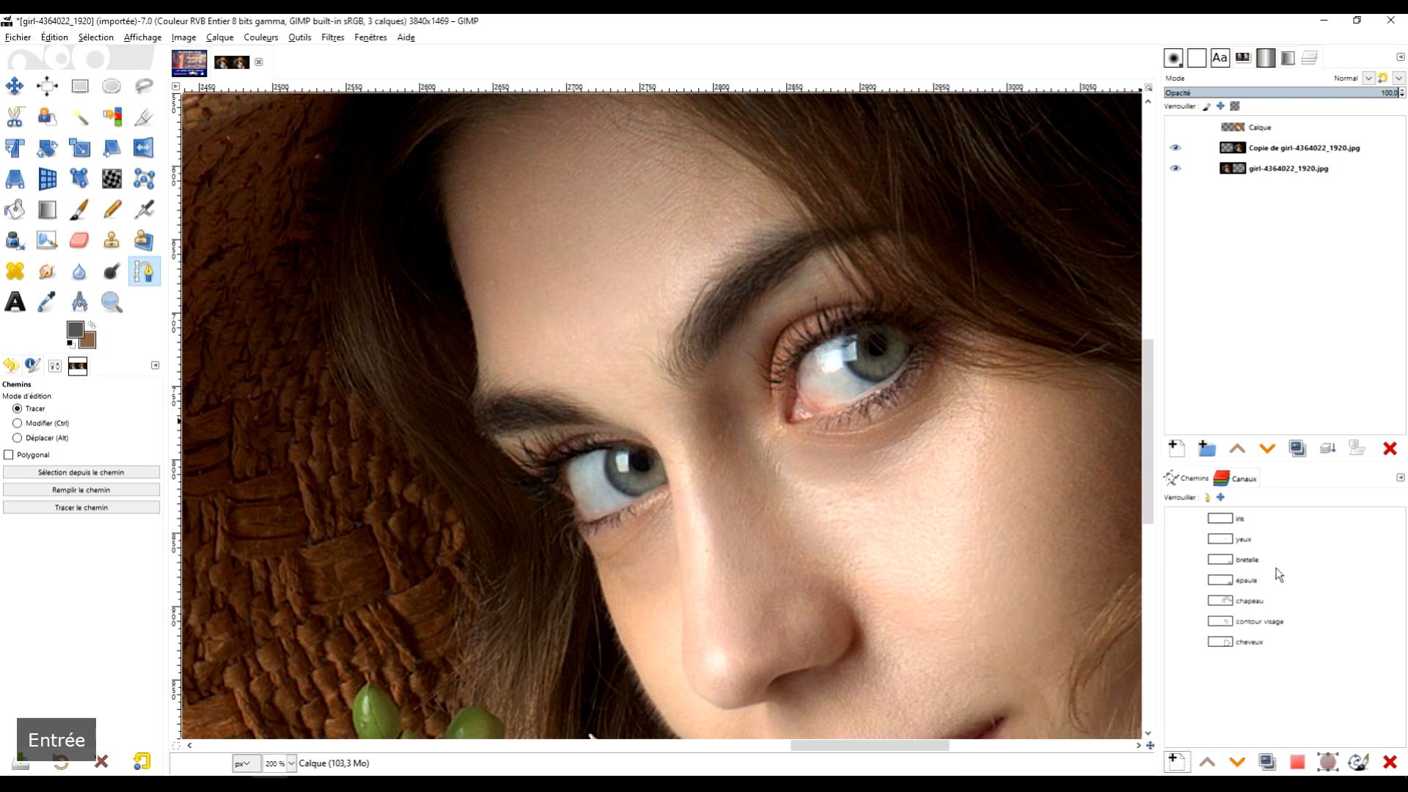
{"action": "left_click", "coordinate": [1239, 518]}
Trace the right-hand eye's iris on the iris path, from its upper-left edge along the lower curve and round the outer corner.
{"action": "scroll", "coordinate": [924, 352], "scroll_direction": "up", "scroll_amount": 2}
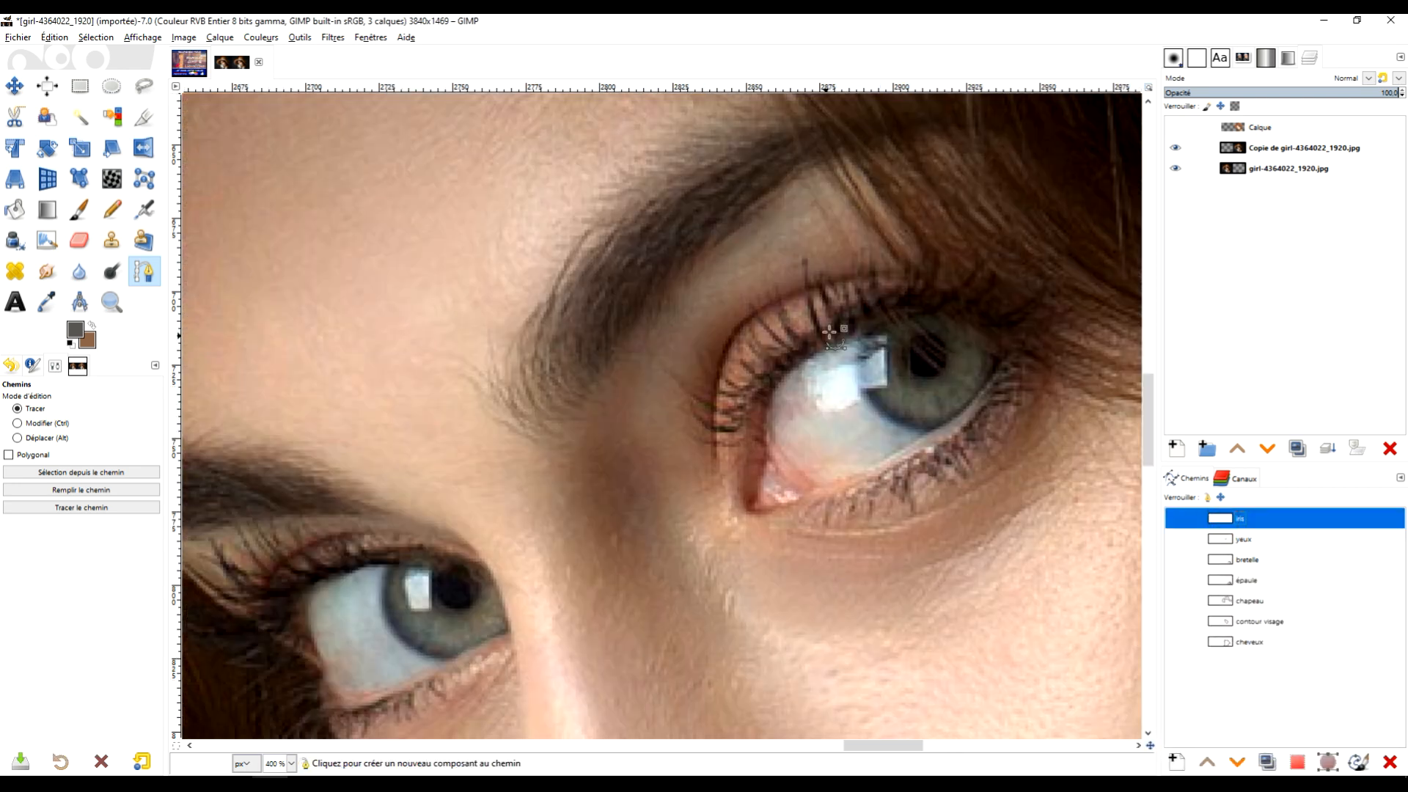
{"action": "scroll", "coordinate": [792, 407], "scroll_direction": "up", "scroll_amount": 3}
{"action": "left_click", "coordinate": [630, 359]}
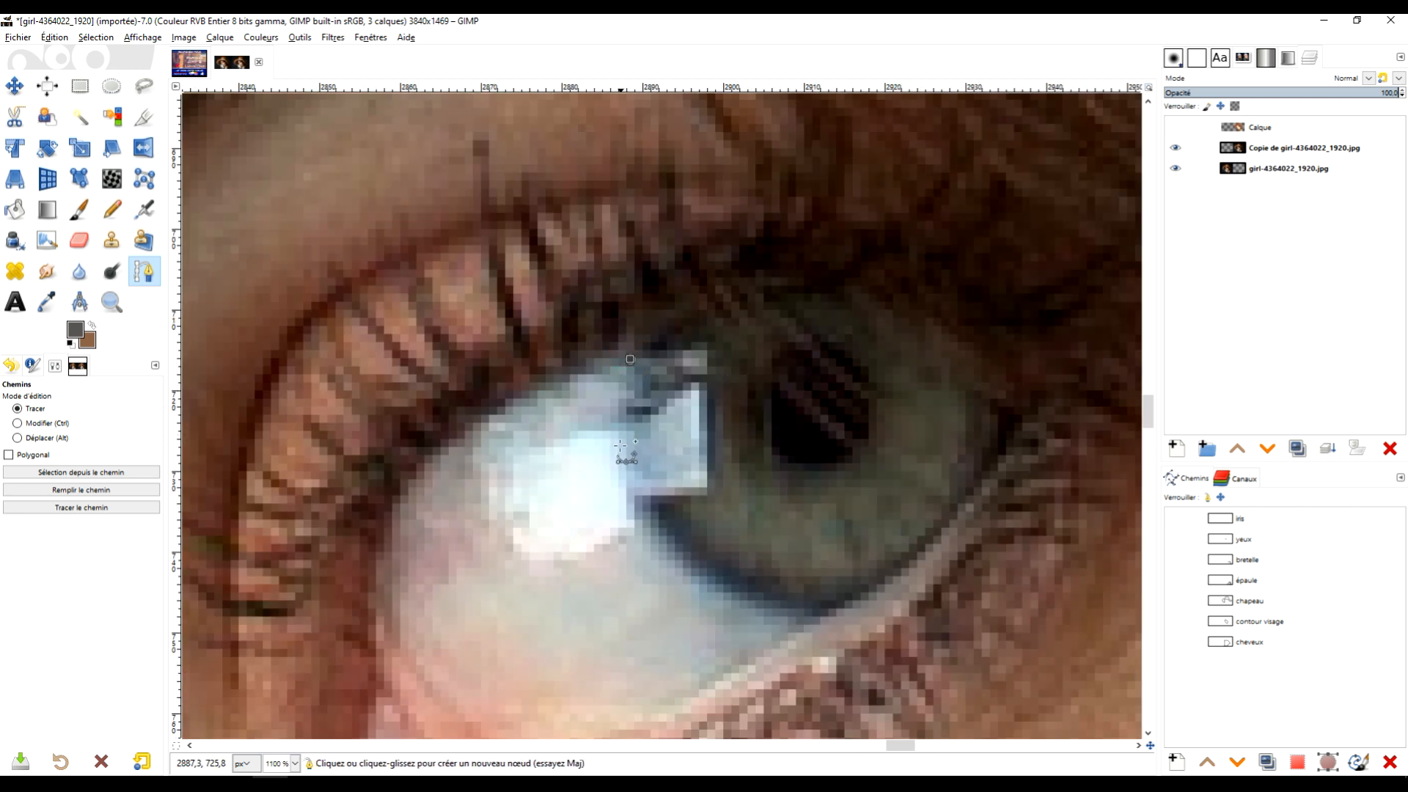
{"action": "left_click_drag", "start_coordinate": [638, 518], "coordinate": [681, 561]}
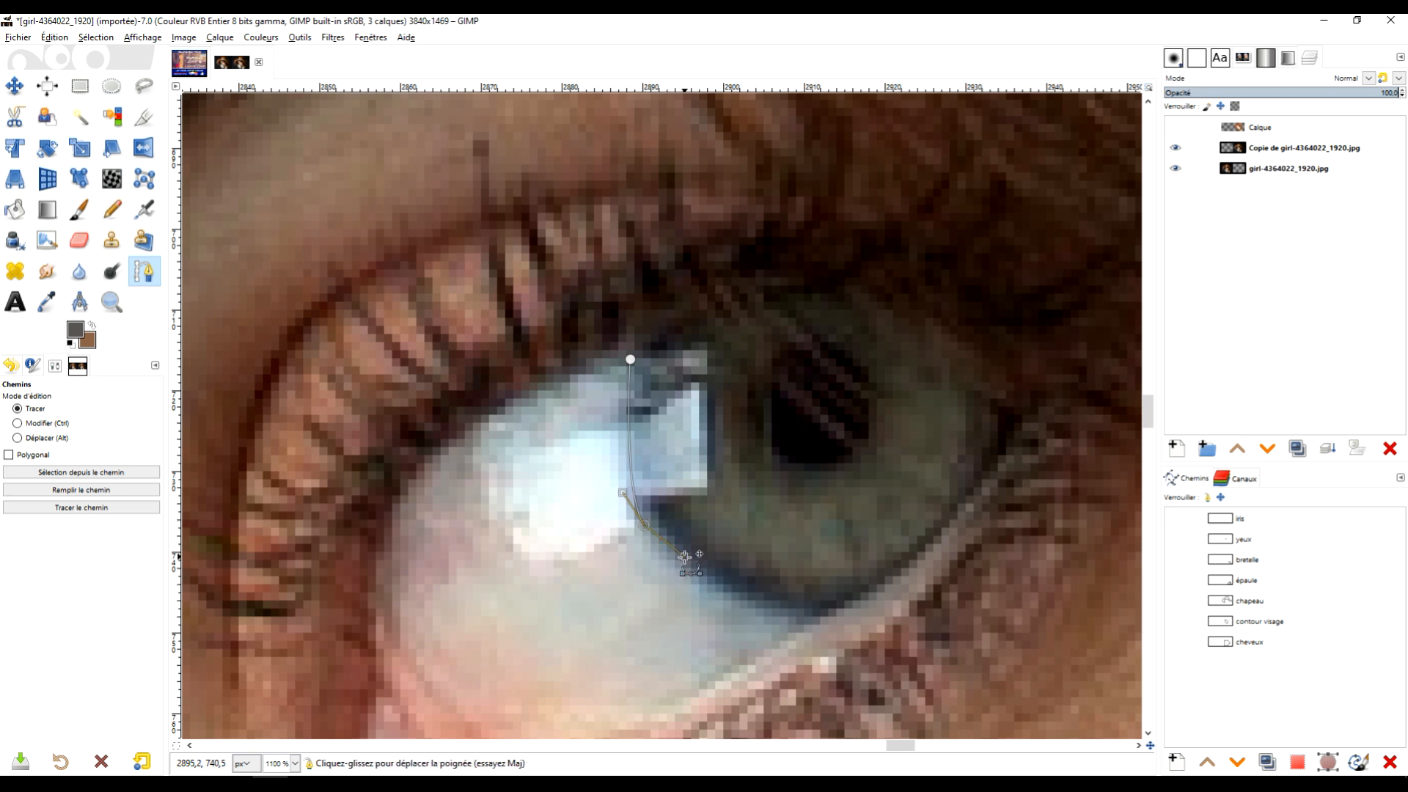
{"action": "left_click_drag", "start_coordinate": [745, 602], "coordinate": [952, 522]}
{"action": "left_click_drag", "start_coordinate": [992, 471], "coordinate": [999, 460]}
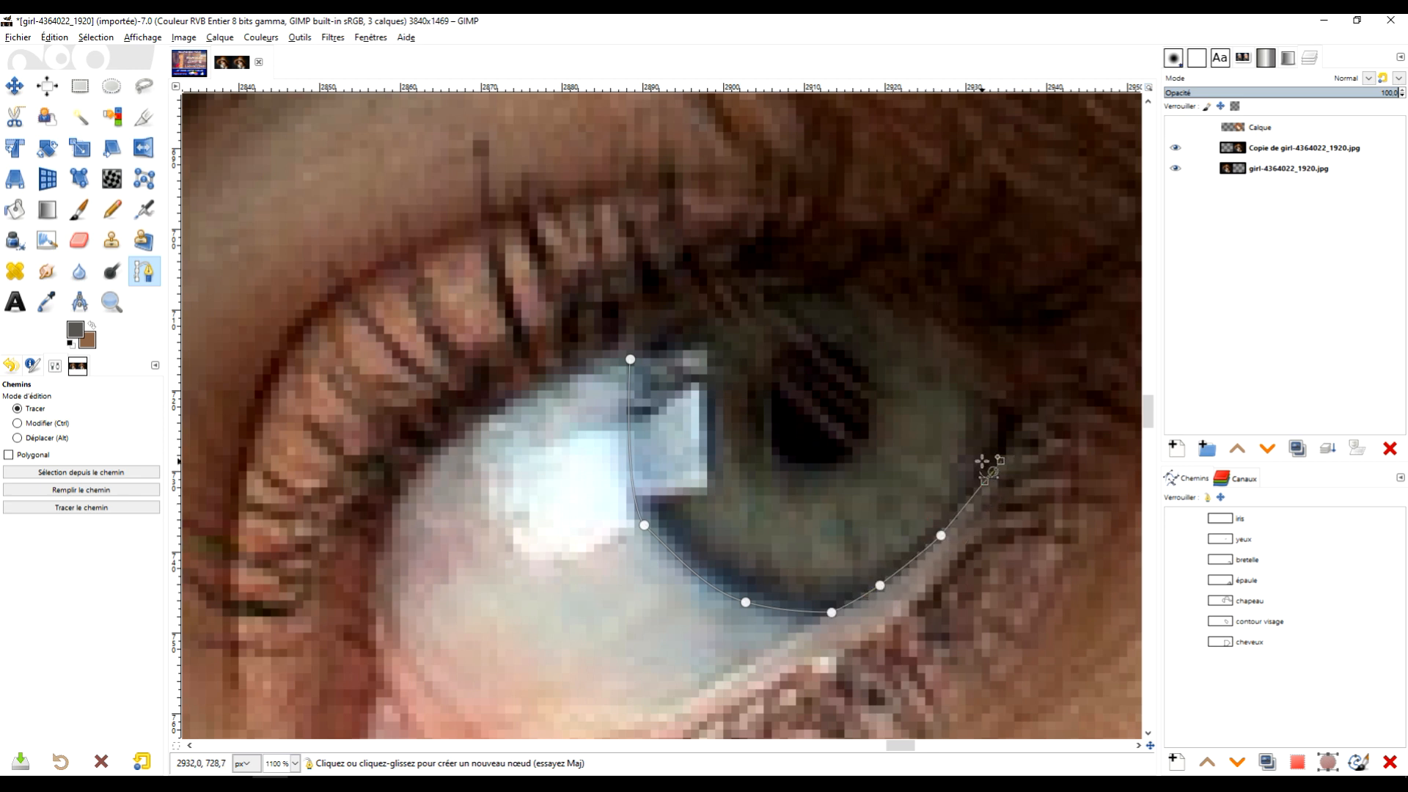
{"action": "left_click", "coordinate": [1023, 423]}
{"action": "left_click", "coordinate": [997, 398]}
{"action": "left_click_drag", "start_coordinate": [943, 375], "coordinate": [921, 357]}
Move the last two nodes of the iris outline outward to fit the upper outer edge of the eye.
{"action": "scroll", "coordinate": [990, 321], "scroll_direction": "down", "scroll_amount": 2}
{"action": "scroll", "coordinate": [989, 321], "scroll_direction": "up", "scroll_amount": 2}
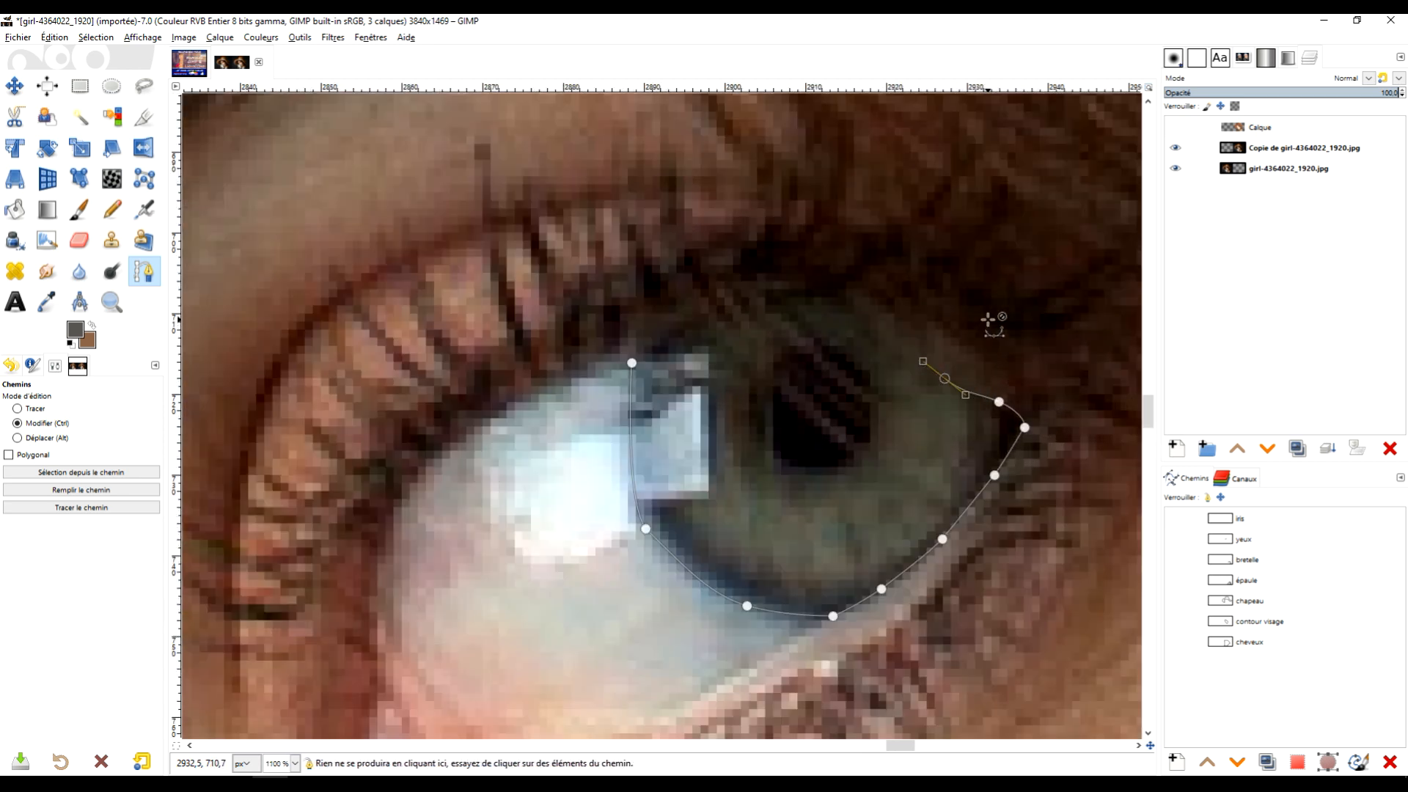
{"action": "left_click_drag", "start_coordinate": [946, 380], "coordinate": [963, 351]}
{"action": "left_click_drag", "start_coordinate": [999, 399], "coordinate": [1012, 389]}
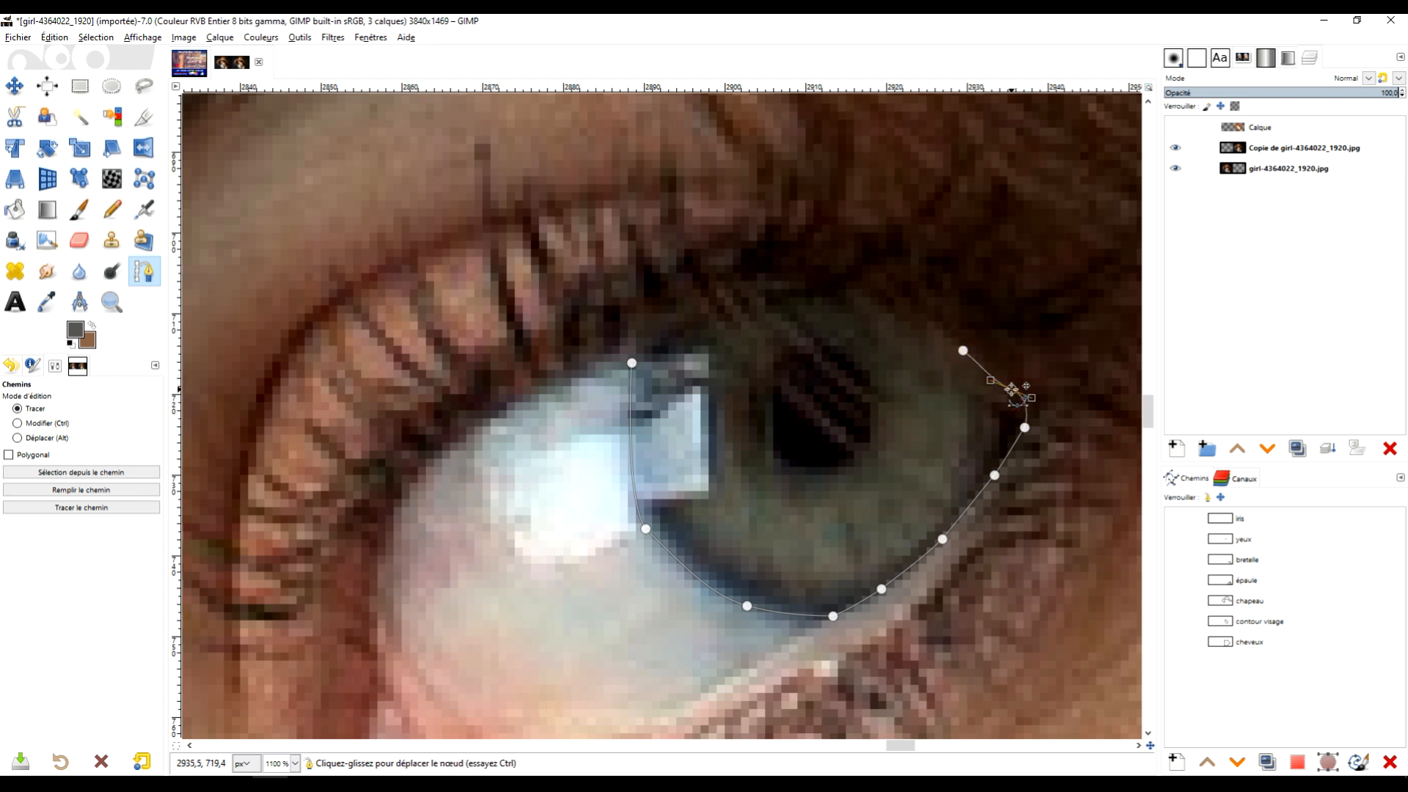
Show the "yeux" path as a guide and move the iris path's nodes near the outer corner of the right-hand eye inward.
{"action": "left_click", "coordinate": [1176, 542]}
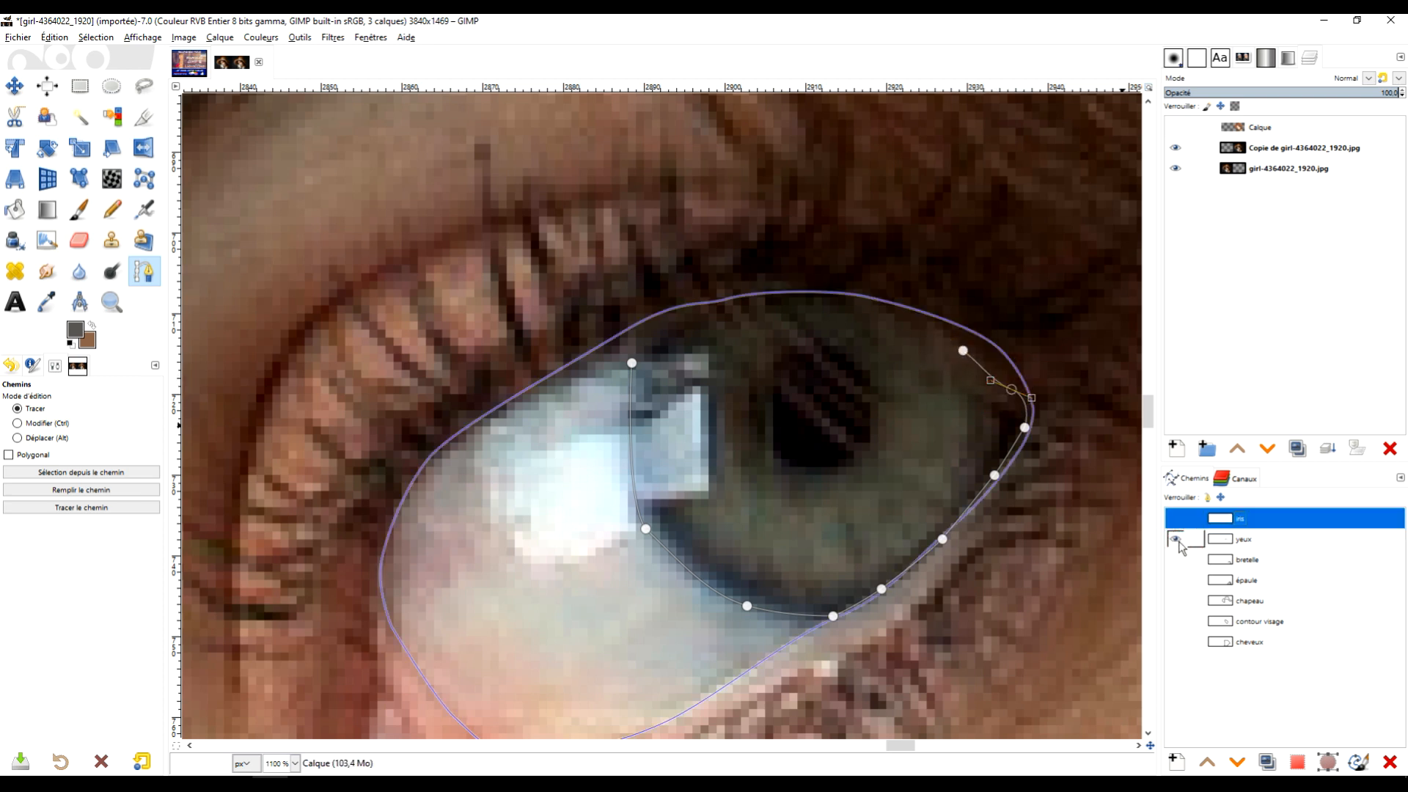
{"action": "scroll", "coordinate": [1030, 334], "scroll_direction": "up", "scroll_amount": 1}
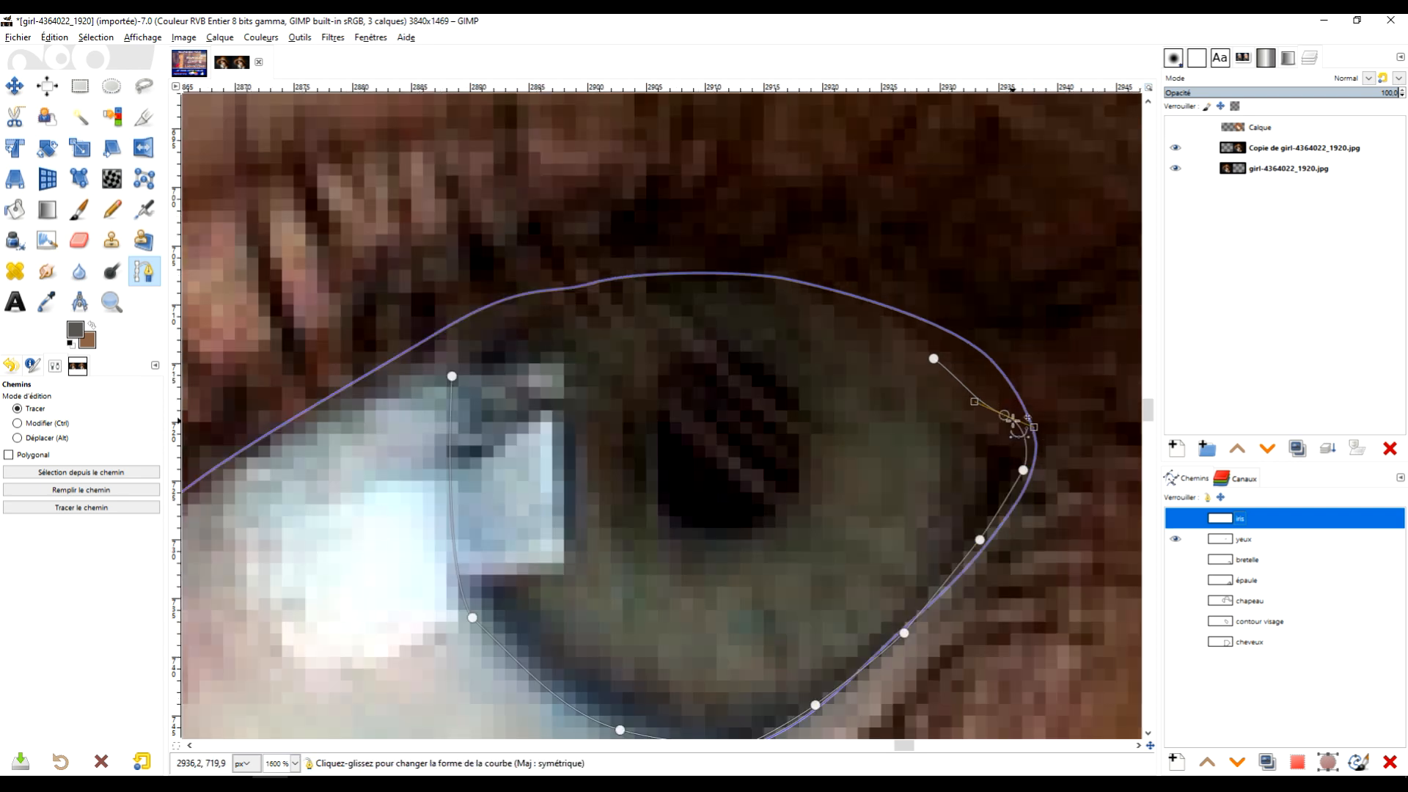
{"action": "left_click_drag", "start_coordinate": [1005, 412], "coordinate": [990, 432]}
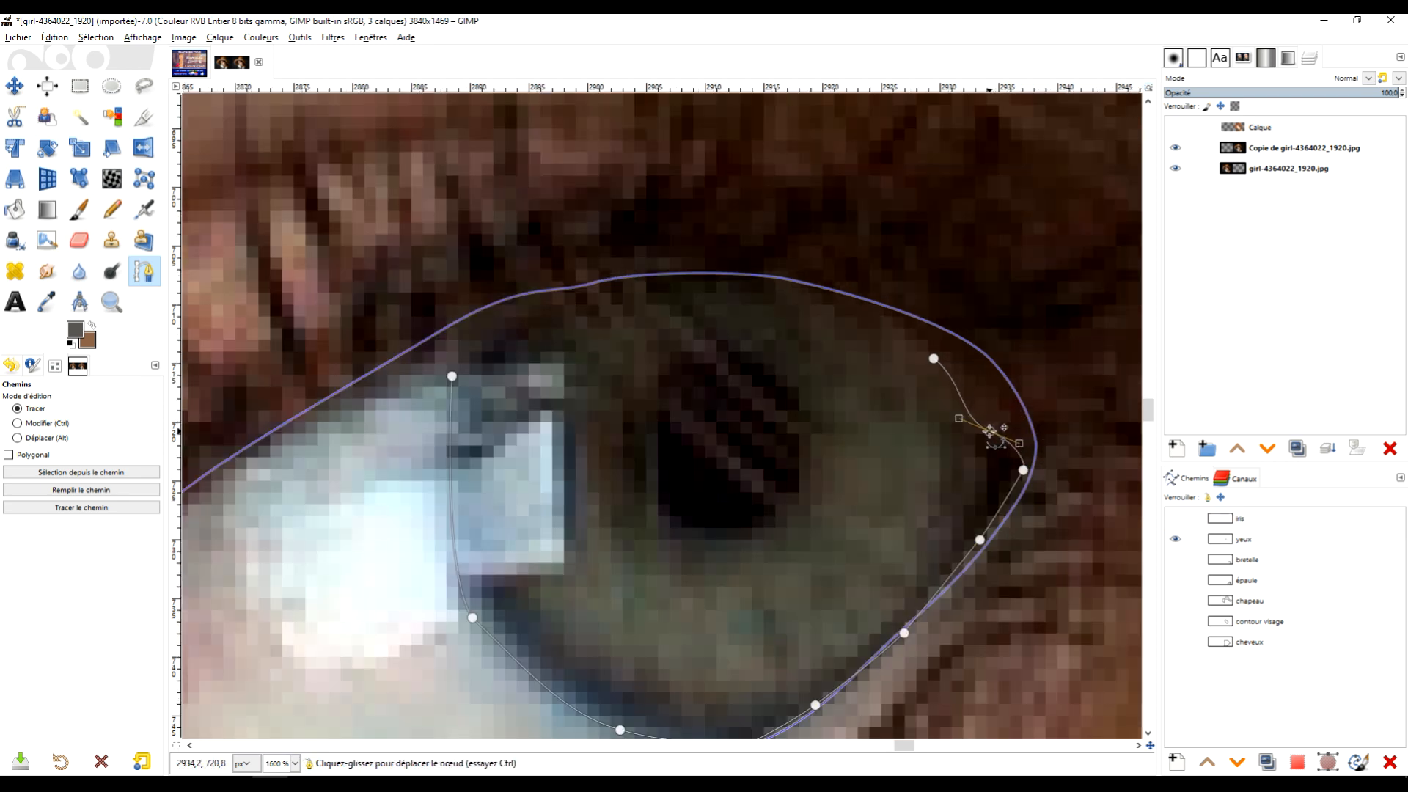
{"action": "left_click", "coordinate": [934, 358]}
{"action": "left_click_drag", "start_coordinate": [933, 359], "coordinate": [902, 365]}
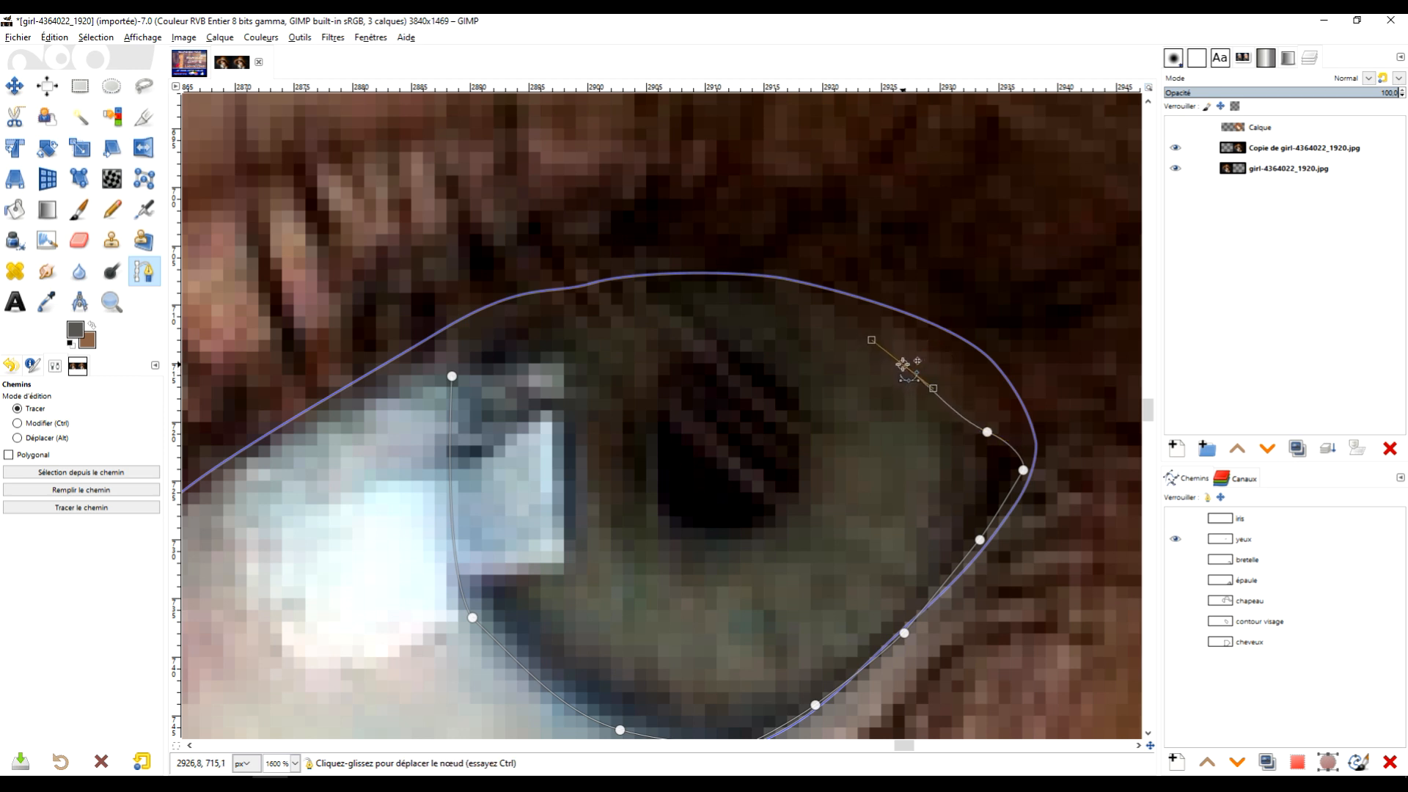
Continue the iris path along the upper eyelid of the right-hand eye and close it at its starting node.
{"action": "left_click", "coordinate": [832, 302]}
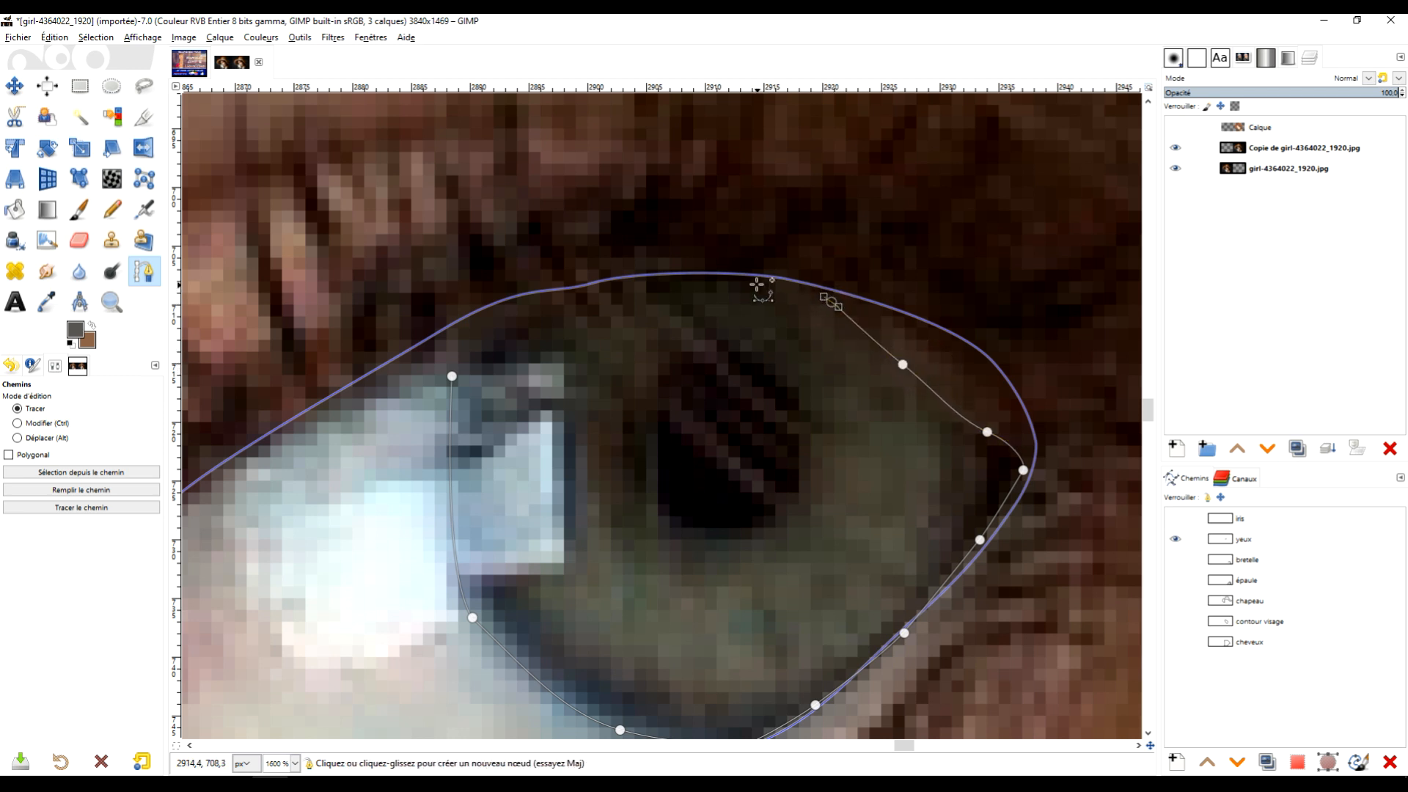
{"action": "left_click_drag", "start_coordinate": [662, 279], "coordinate": [586, 289]}
{"action": "left_click_drag", "start_coordinate": [490, 331], "coordinate": [474, 347]}
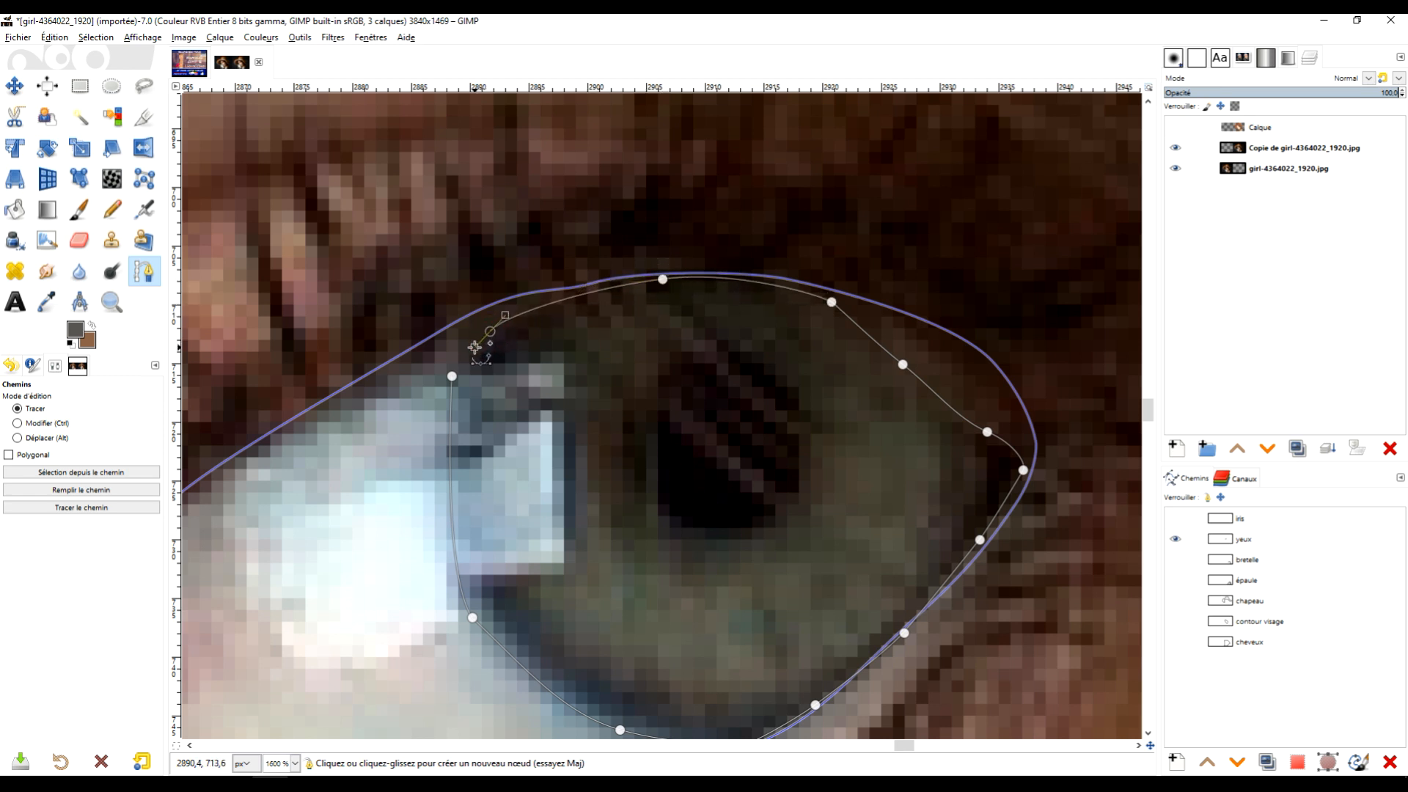
{"action": "left_click", "coordinate": [452, 376], "text": "ctrl"}
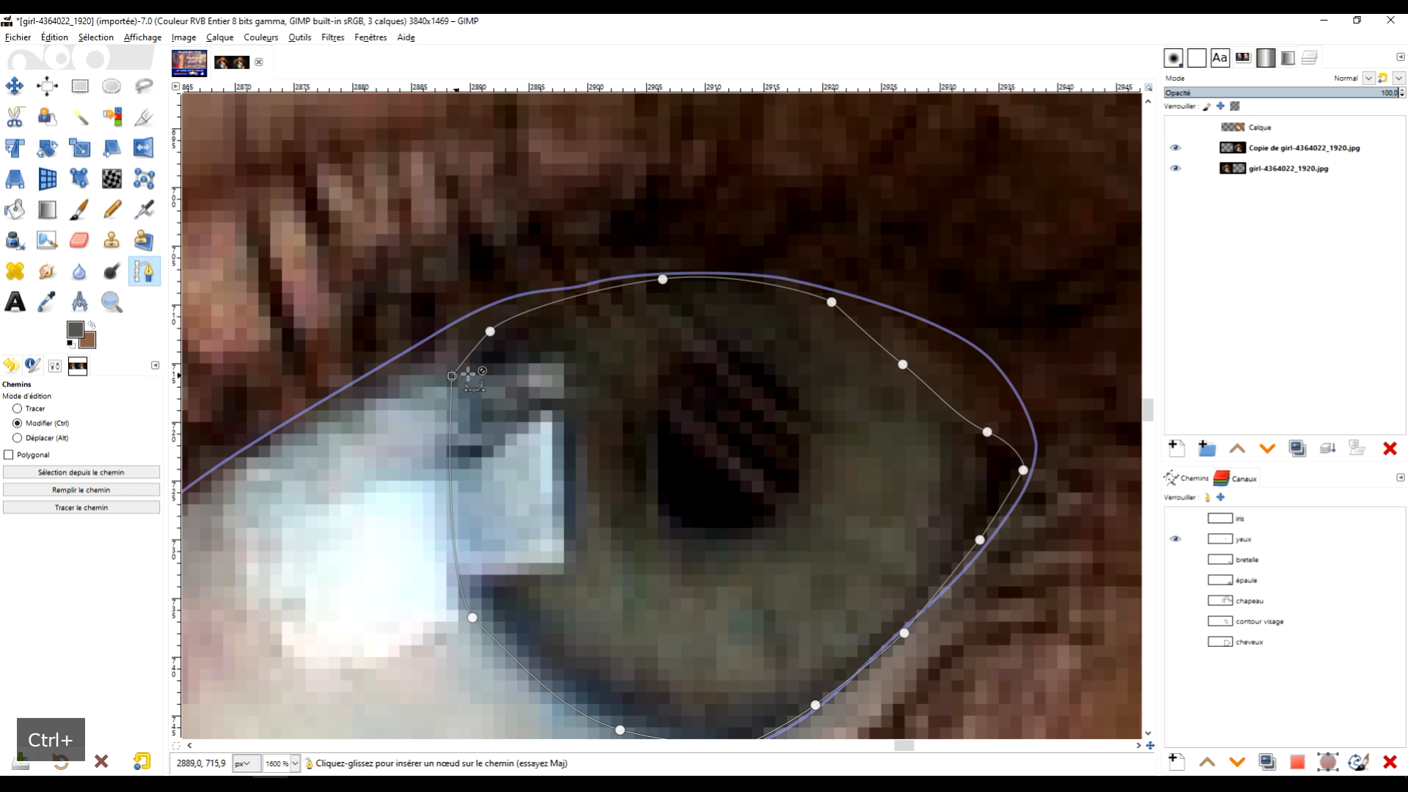
Start a new component of the iris path on the left-hand eye, following the iris's curved edge against the white to the lower eyelid.
{"action": "scroll", "coordinate": [695, 461], "scroll_direction": "down", "scroll_amount": 3}
{"action": "left_click_drag", "start_coordinate": [430, 587], "coordinate": [840, 379]}
{"action": "scroll", "coordinate": [773, 435], "scroll_direction": "up", "scroll_amount": 3}
{"action": "scroll", "coordinate": [762, 418], "scroll_direction": "up", "scroll_amount": 1}
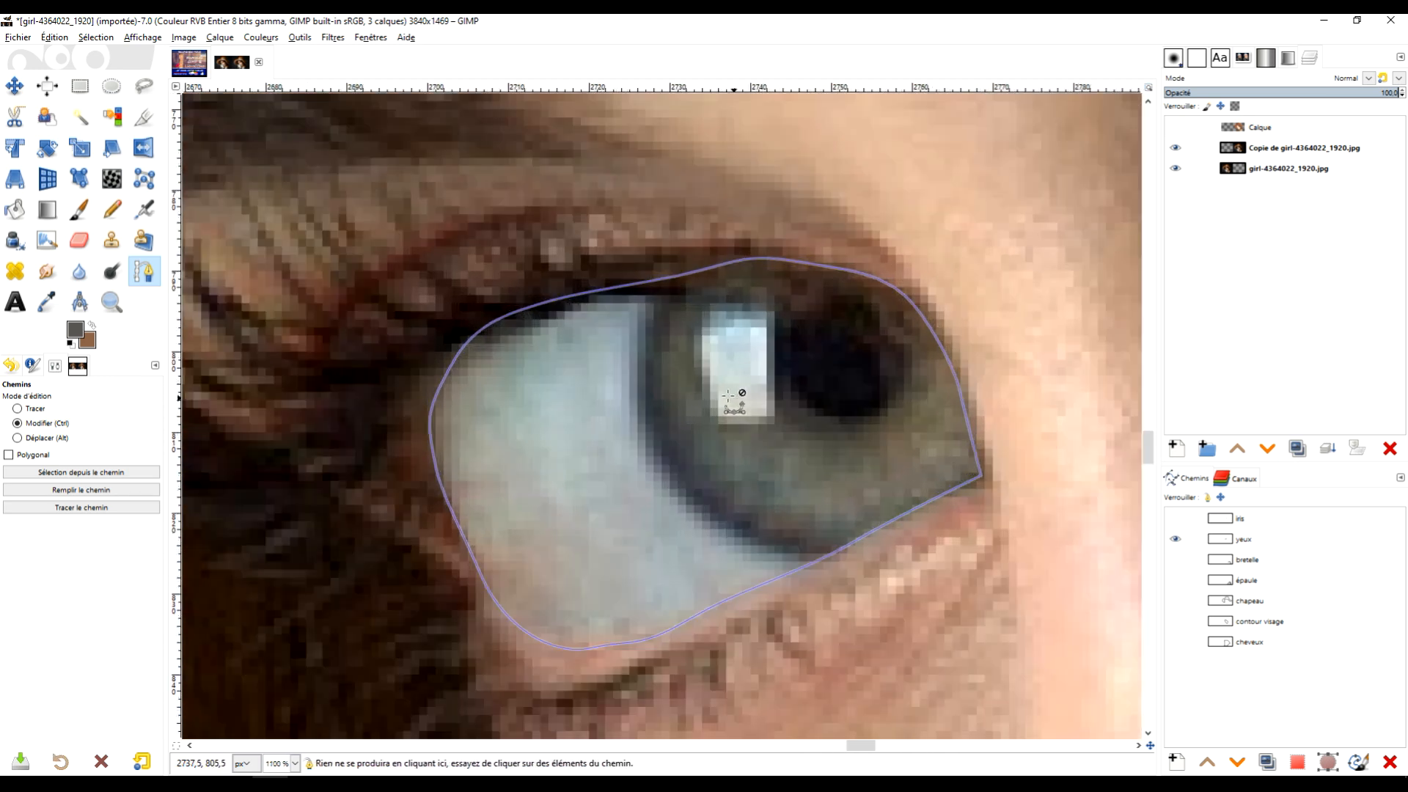
{"action": "left_click", "coordinate": [660, 297]}
{"action": "left_click_drag", "start_coordinate": [636, 382], "coordinate": [643, 415]}
{"action": "left_click_drag", "start_coordinate": [657, 463], "coordinate": [670, 478]}
{"action": "left_click_drag", "start_coordinate": [732, 535], "coordinate": [768, 547]}
{"action": "left_click", "coordinate": [820, 557]}
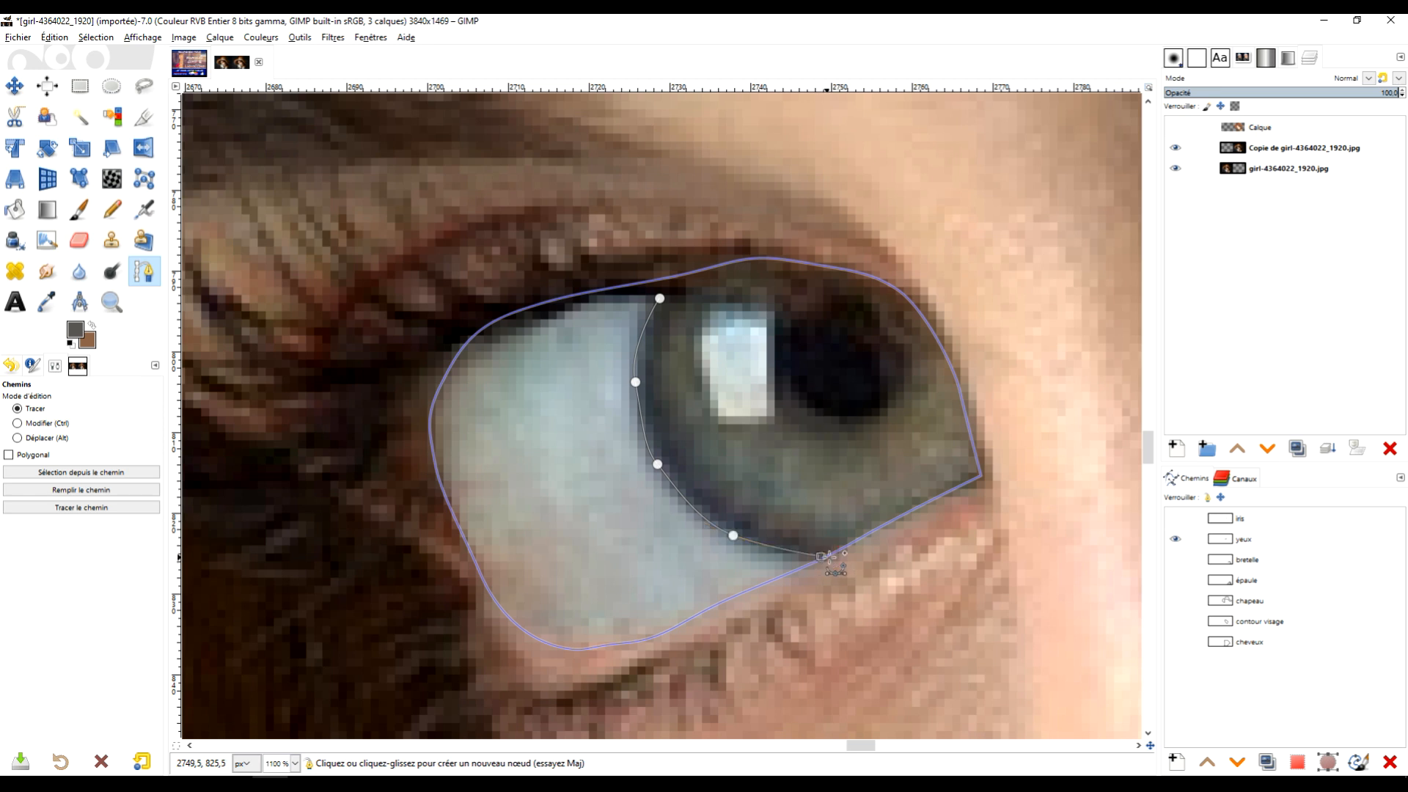
Extend the left-hand iris outline along the lower eyelid to the corner nearest the nose and up the eye's edge.
{"action": "left_click", "coordinate": [974, 475]}
{"action": "left_click_drag", "start_coordinate": [954, 352], "coordinate": [958, 392]}
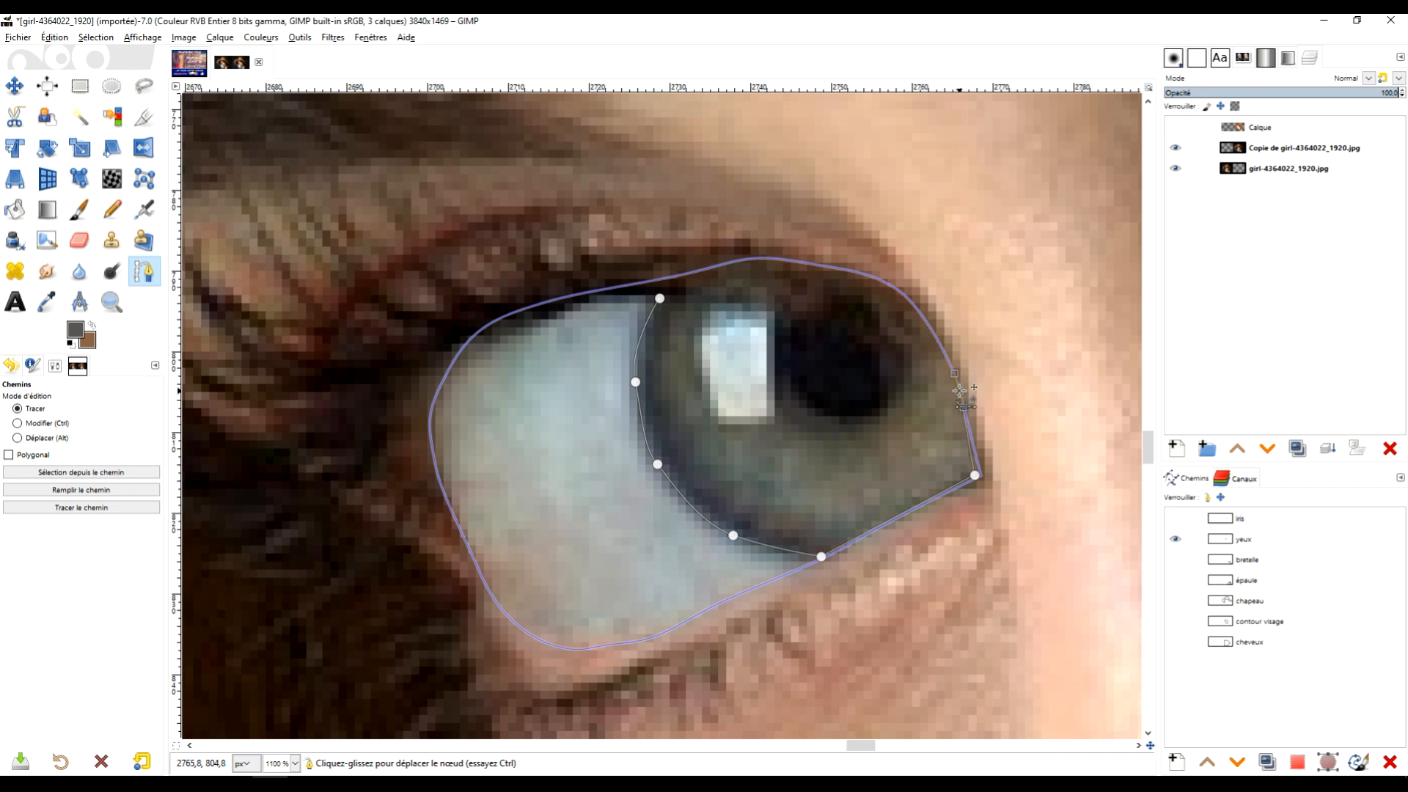
{"action": "left_click", "coordinate": [979, 475]}
{"action": "scroll", "coordinate": [979, 475], "scroll_direction": "up", "scroll_amount": 3}
{"action": "left_click", "coordinate": [944, 520]}
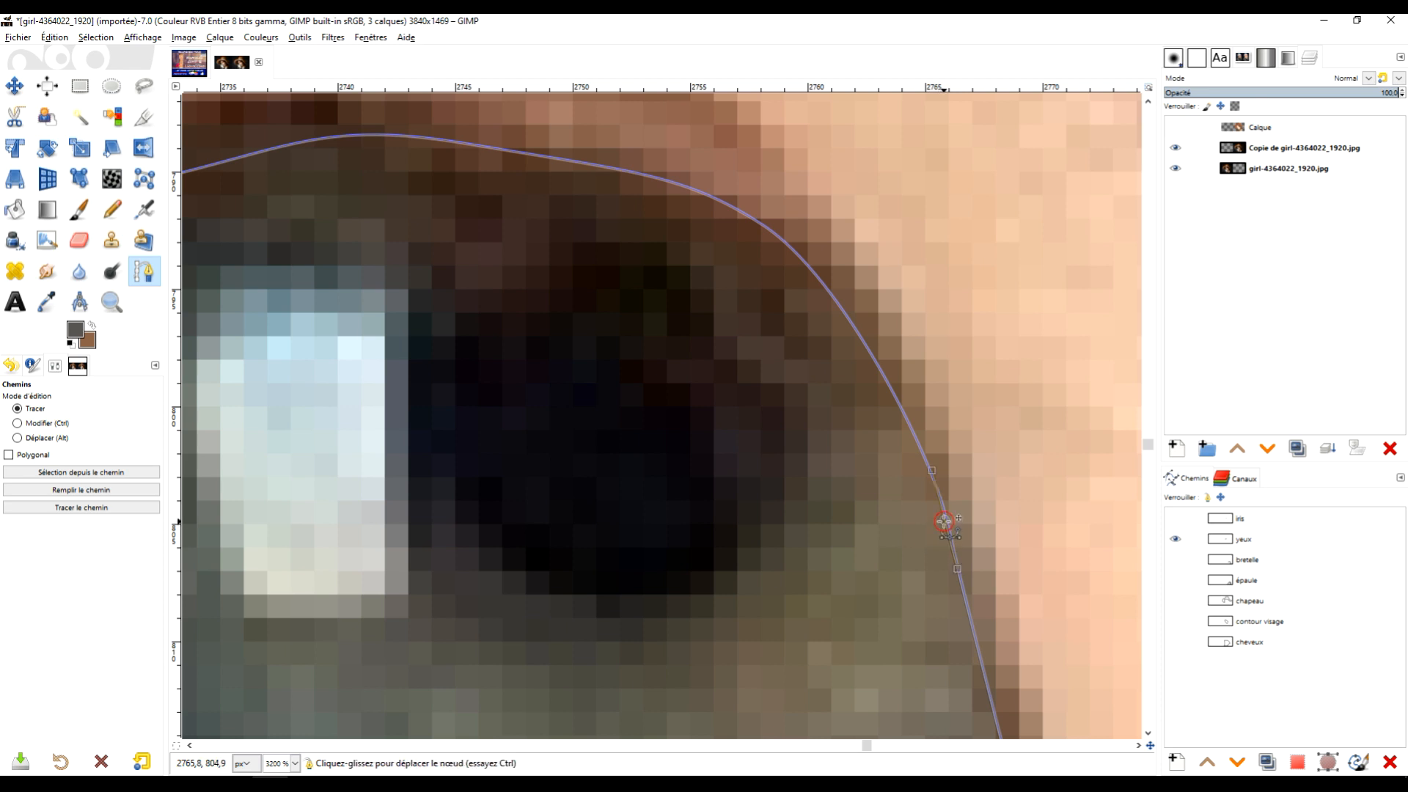
{"action": "left_click_drag", "start_coordinate": [825, 282], "coordinate": [805, 256]}
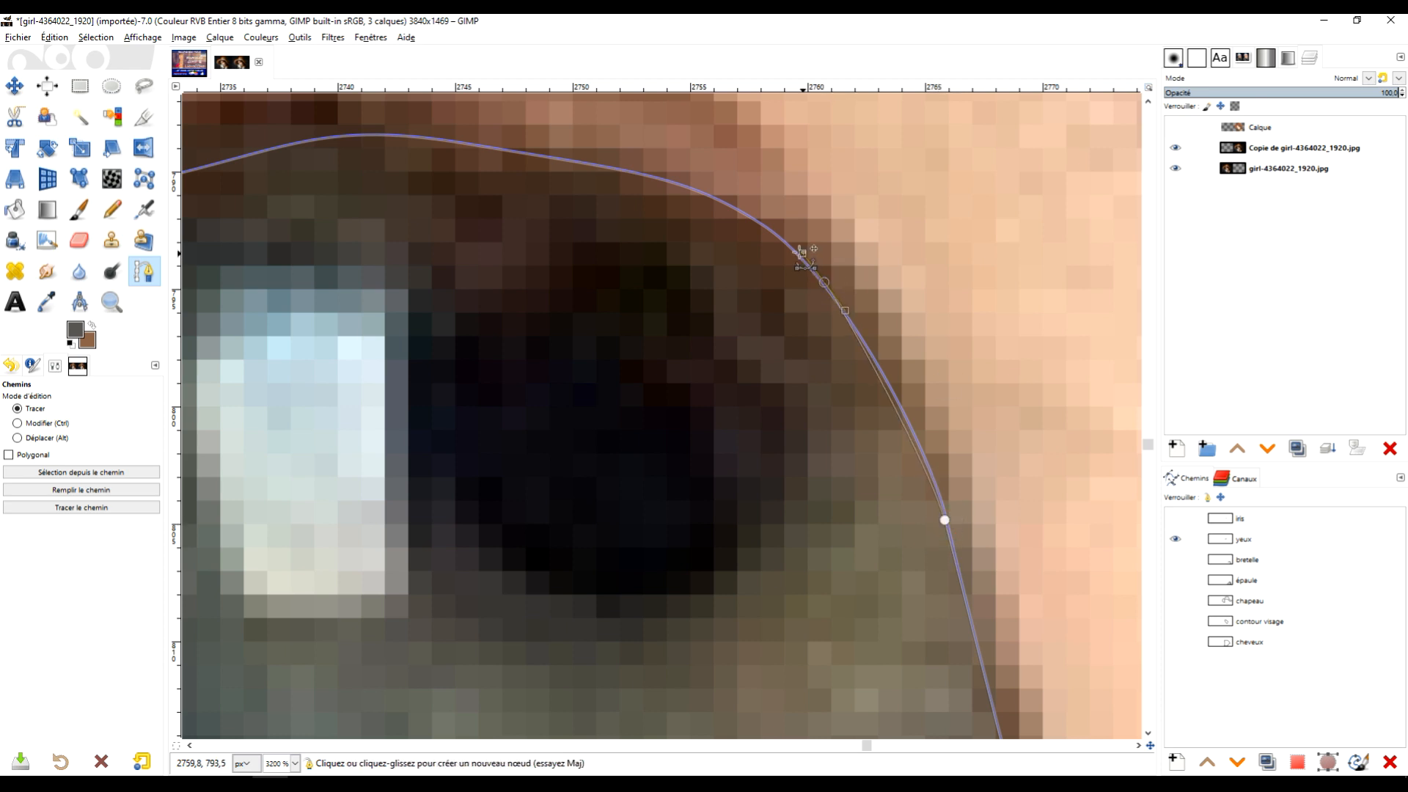
Complete the left-hand iris outline with nodes along the upper eyelid back to its starting node.
{"action": "scroll", "coordinate": [627, 337], "scroll_direction": "down", "scroll_amount": 2}
{"action": "left_click_drag", "start_coordinate": [642, 361], "coordinate": [787, 433]}
{"action": "left_click", "coordinate": [753, 336], "text": "ctrl"}
{"action": "left_click", "coordinate": [643, 324], "text": "ctrl"}
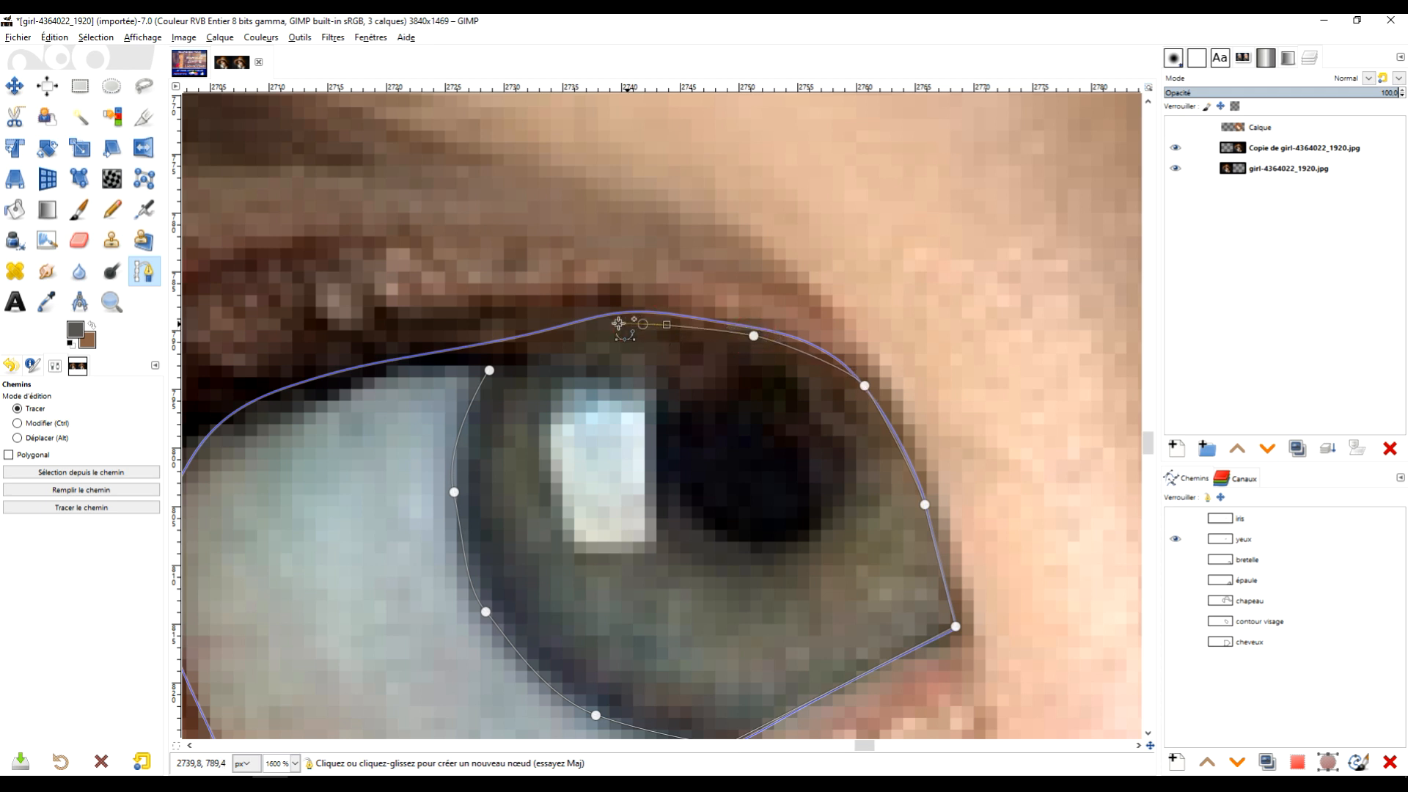
{"action": "left_click", "coordinate": [570, 332], "text": "ctrl"}
{"action": "left_click", "coordinate": [513, 355], "text": "ctrl"}
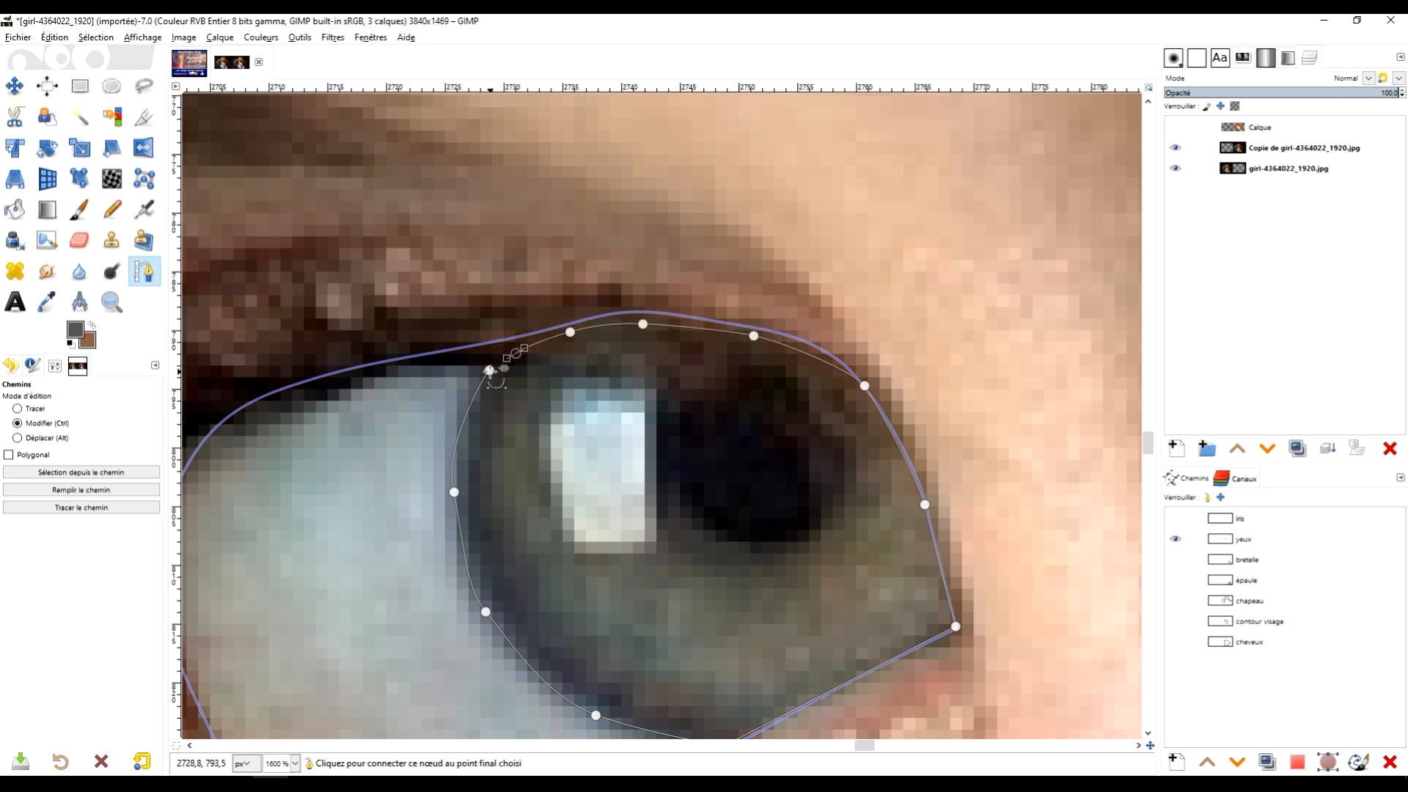
Show the "iris" path and examine both iris outlines against the eye contours.
{"action": "scroll", "coordinate": [662, 496], "scroll_direction": "down", "scroll_amount": 4}
{"action": "left_click_drag", "start_coordinate": [917, 477], "coordinate": [779, 449]}
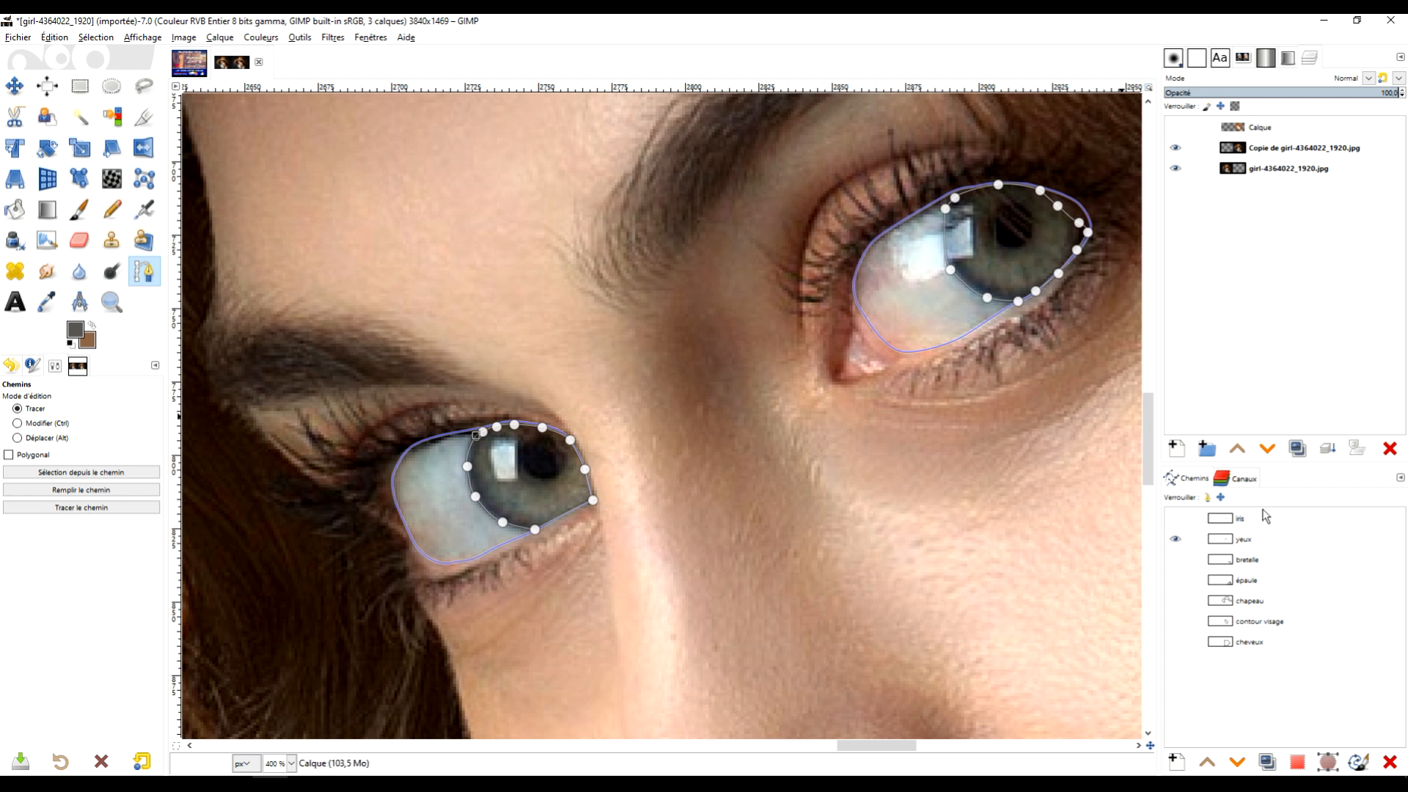
{"action": "left_click", "coordinate": [1229, 522]}
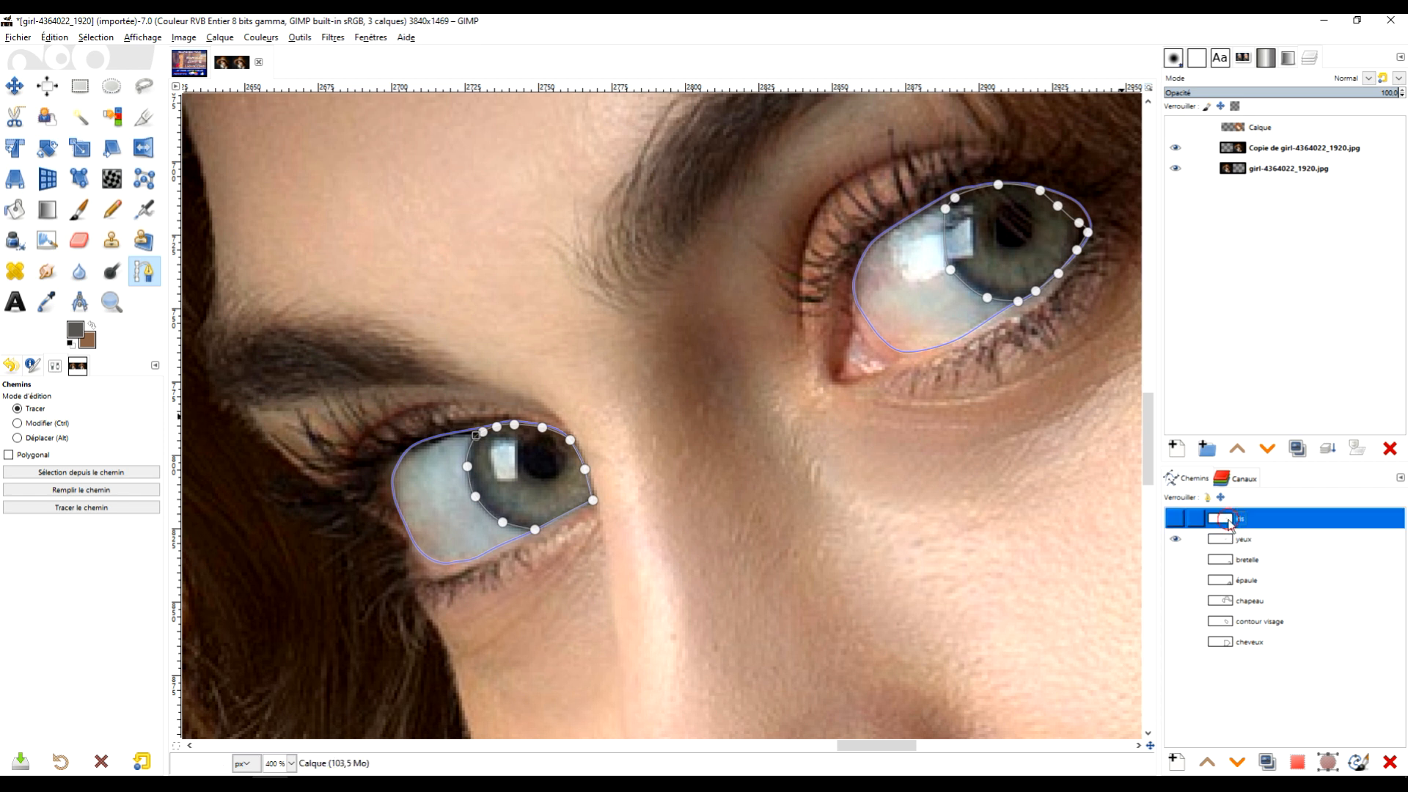
{"action": "left_click", "coordinate": [1173, 519]}
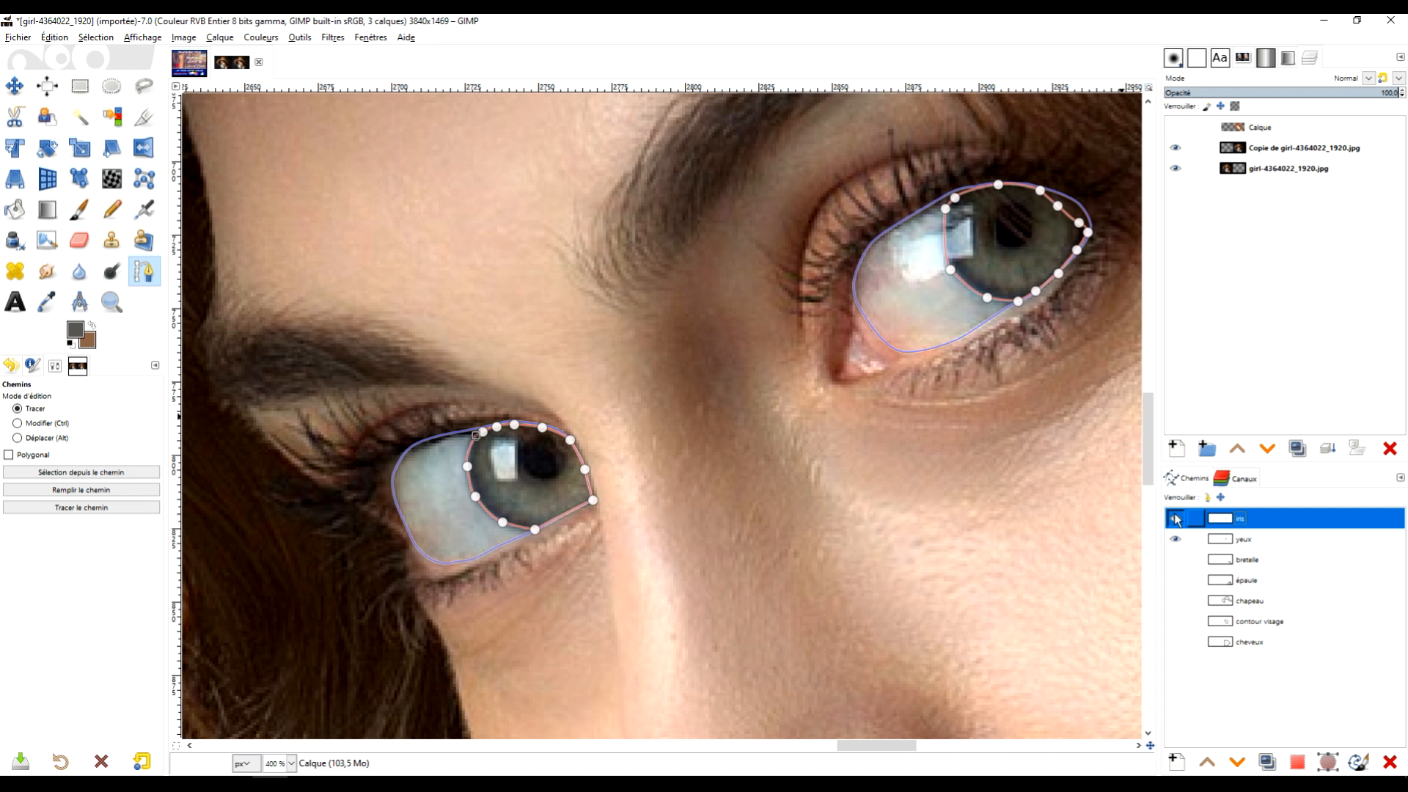
{"action": "scroll", "coordinate": [1082, 198], "scroll_direction": "up", "scroll_amount": 1}
{"action": "left_click_drag", "start_coordinate": [1068, 221], "coordinate": [926, 335]}
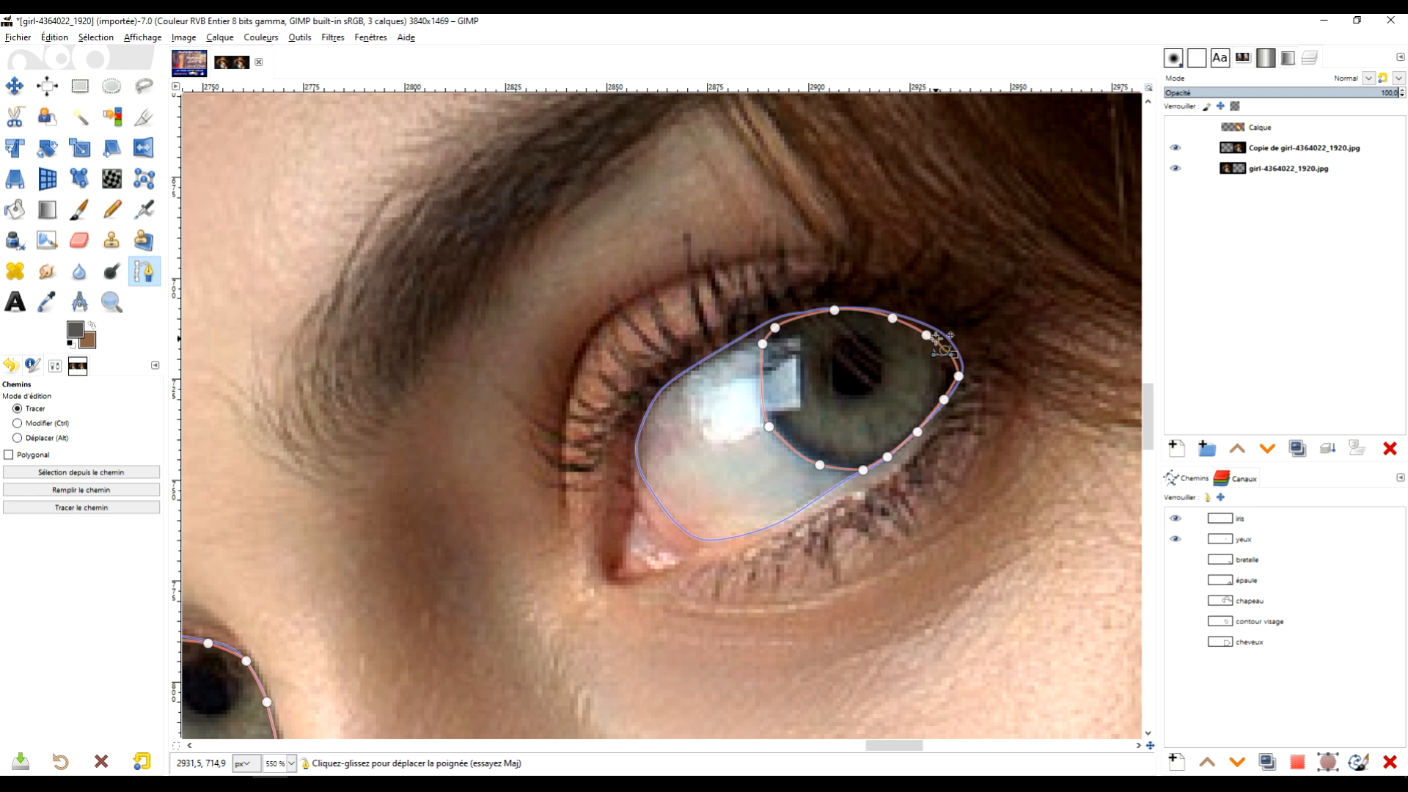
{"action": "scroll", "coordinate": [939, 345], "scroll_direction": "down", "scroll_amount": 2}
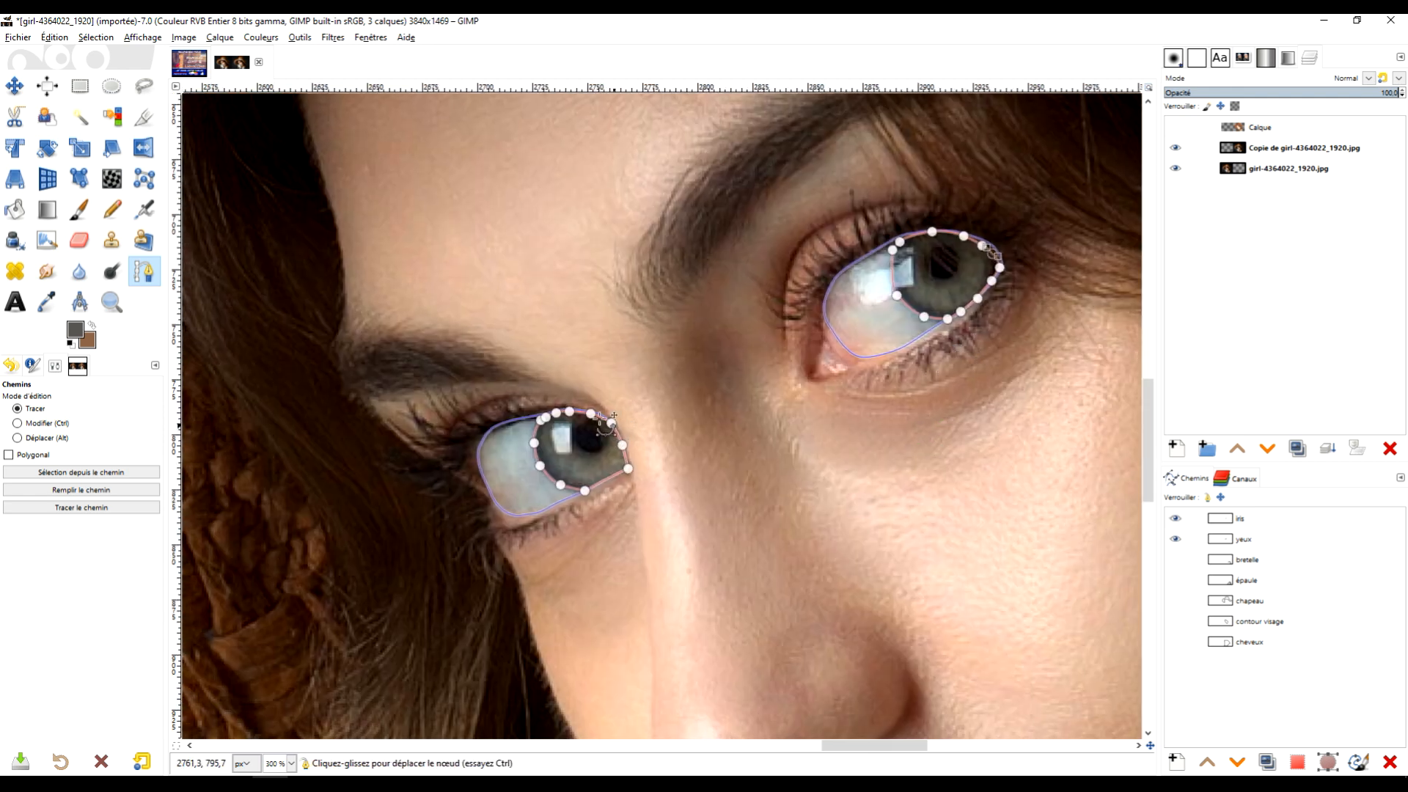
{"action": "left_click", "coordinate": [1218, 519]}
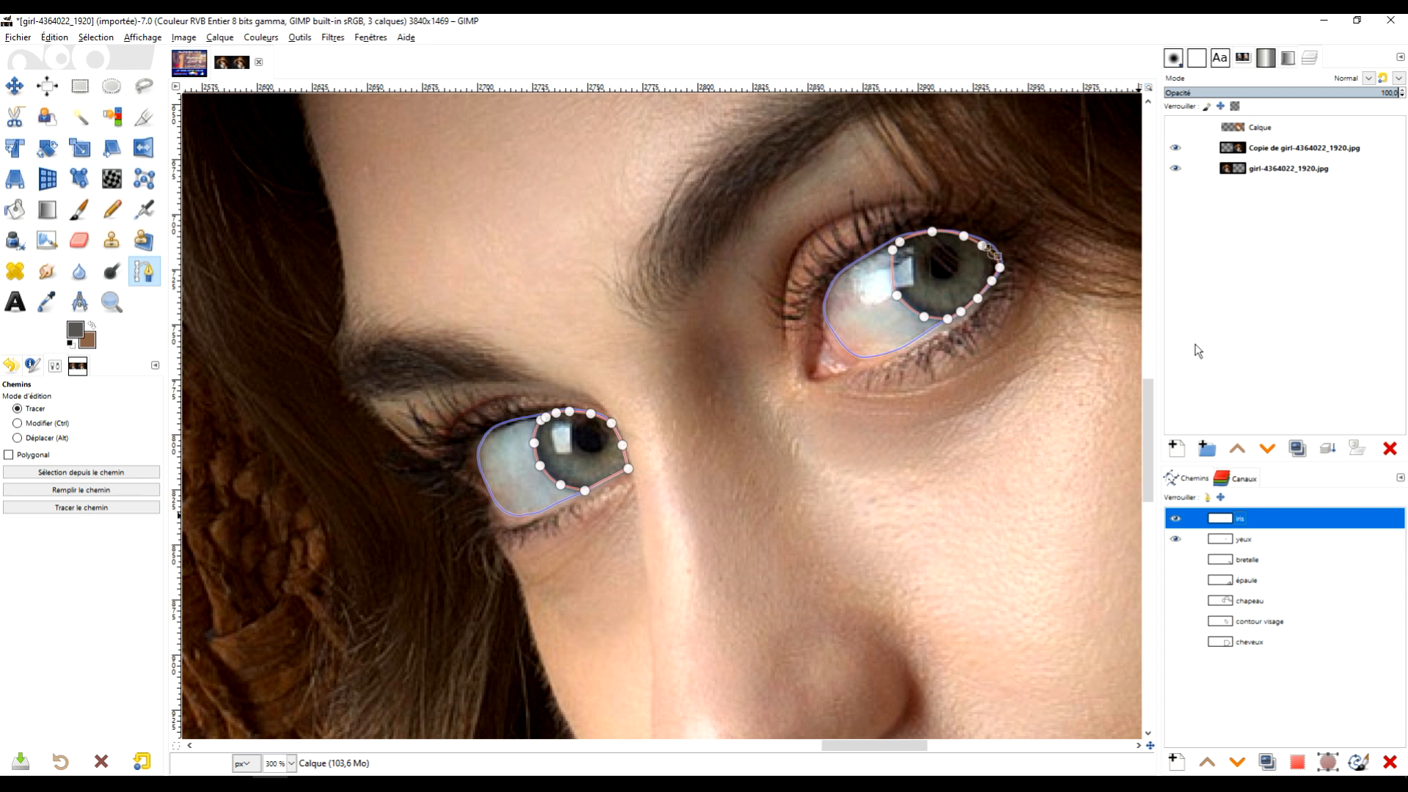
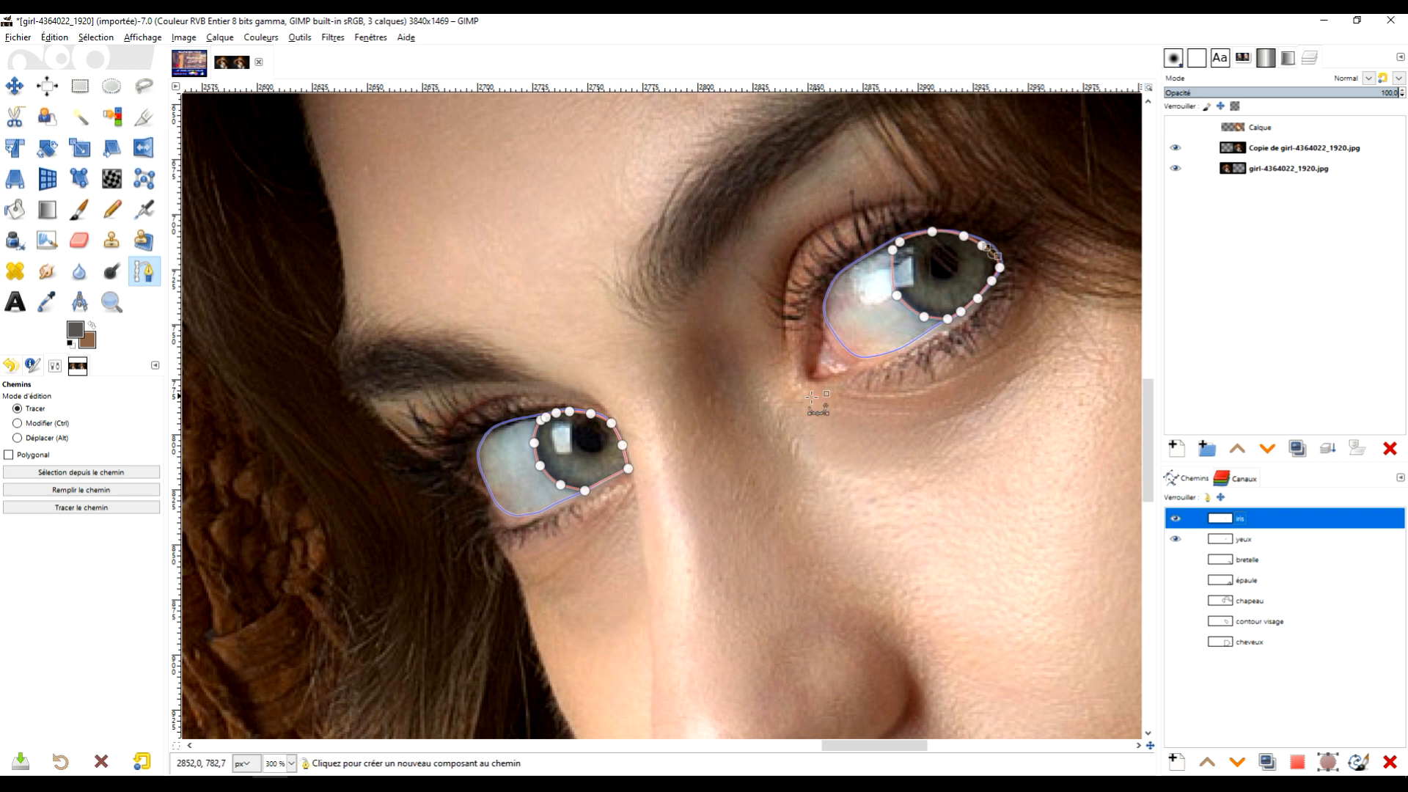
Switch to the Ellipse Select tool and hide the "yeux" and "iris" paths.
{"action": "left_click", "coordinate": [111, 87]}
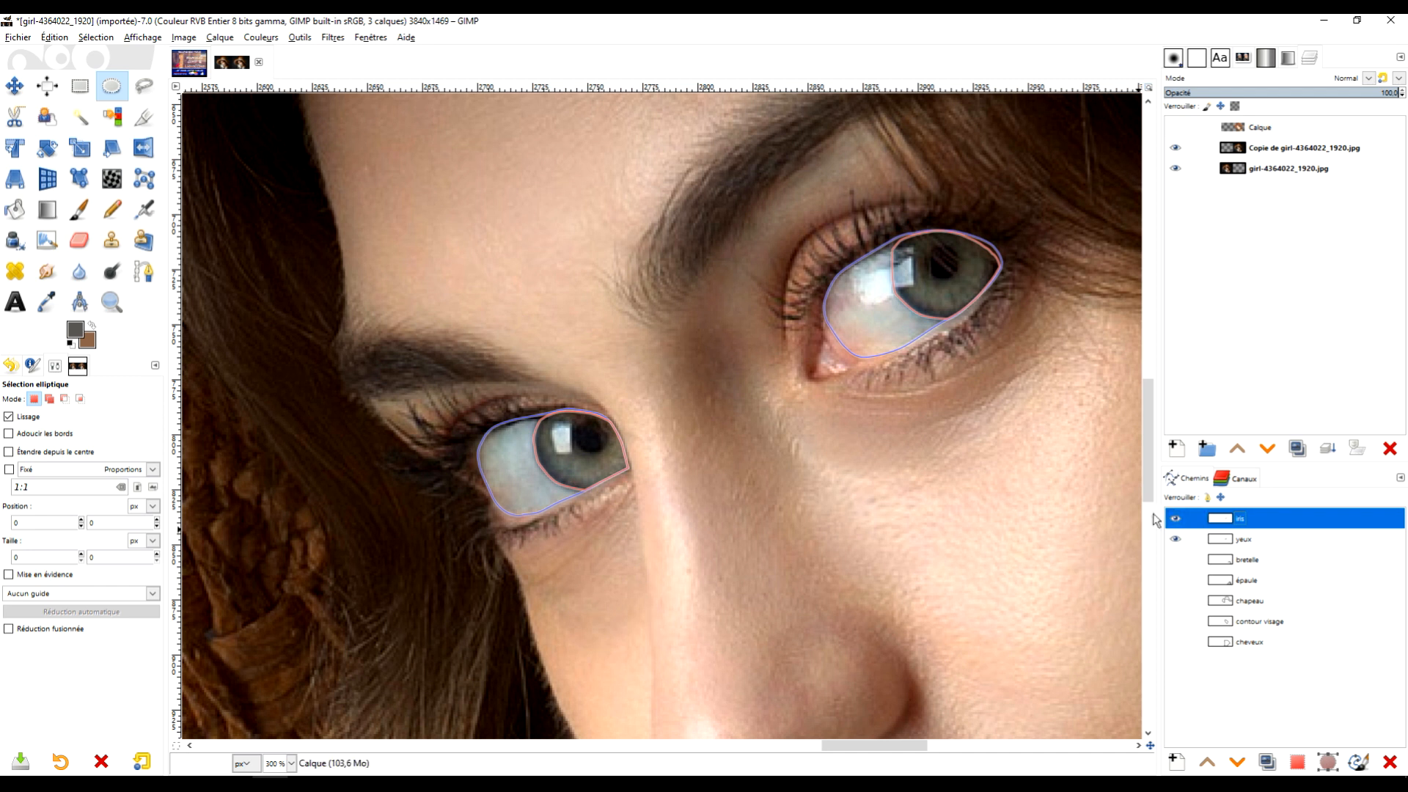
{"action": "left_click", "coordinate": [1175, 539]}
{"action": "left_click", "coordinate": [1175, 519]}
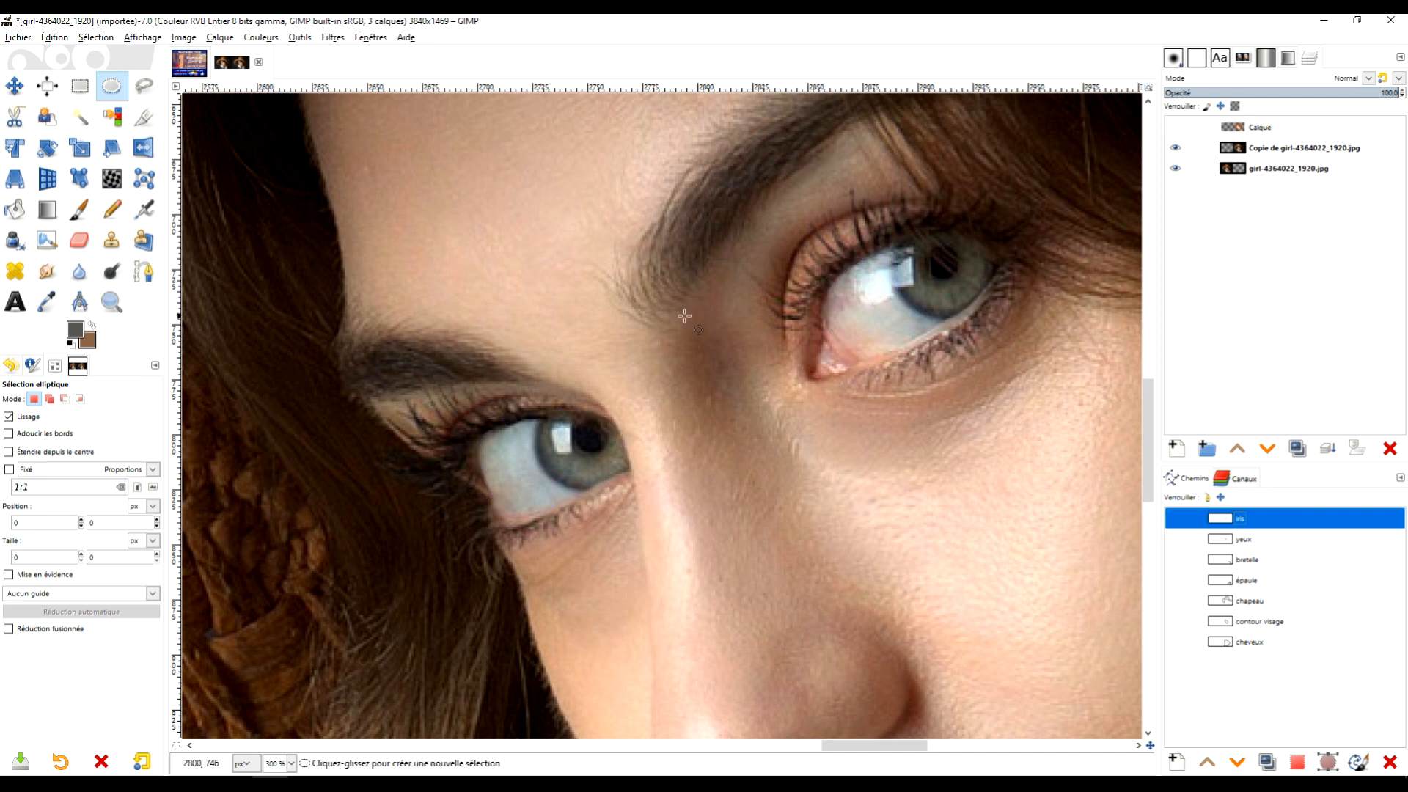
Draw an elliptical selection around the left-hand pupil and adjust its edges to 16 × 15 px.
{"action": "scroll", "coordinate": [578, 438], "scroll_direction": "up", "scroll_amount": 4}
{"action": "left_click_drag", "start_coordinate": [527, 423], "coordinate": [680, 542]}
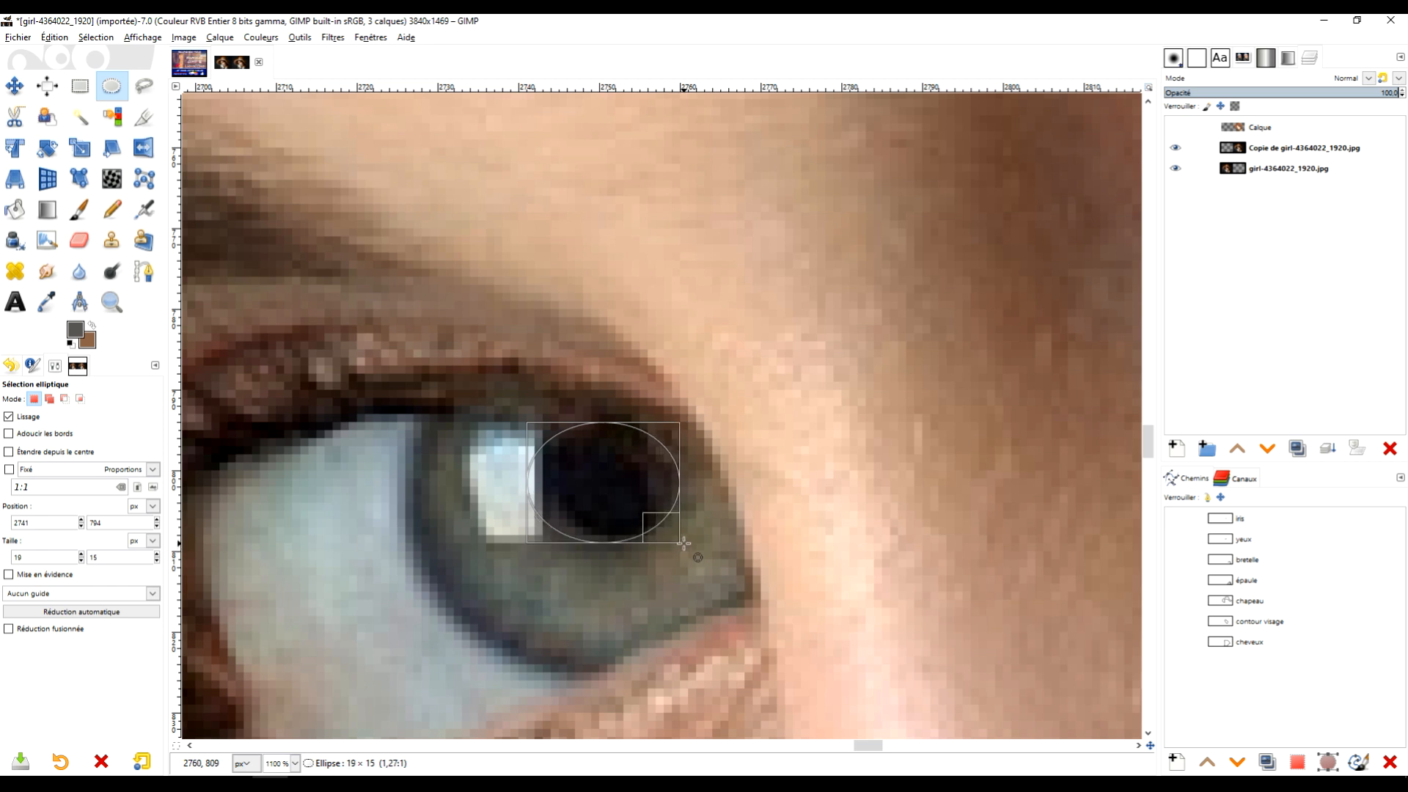
{"action": "left_click_drag", "start_coordinate": [541, 480], "coordinate": [555, 477]}
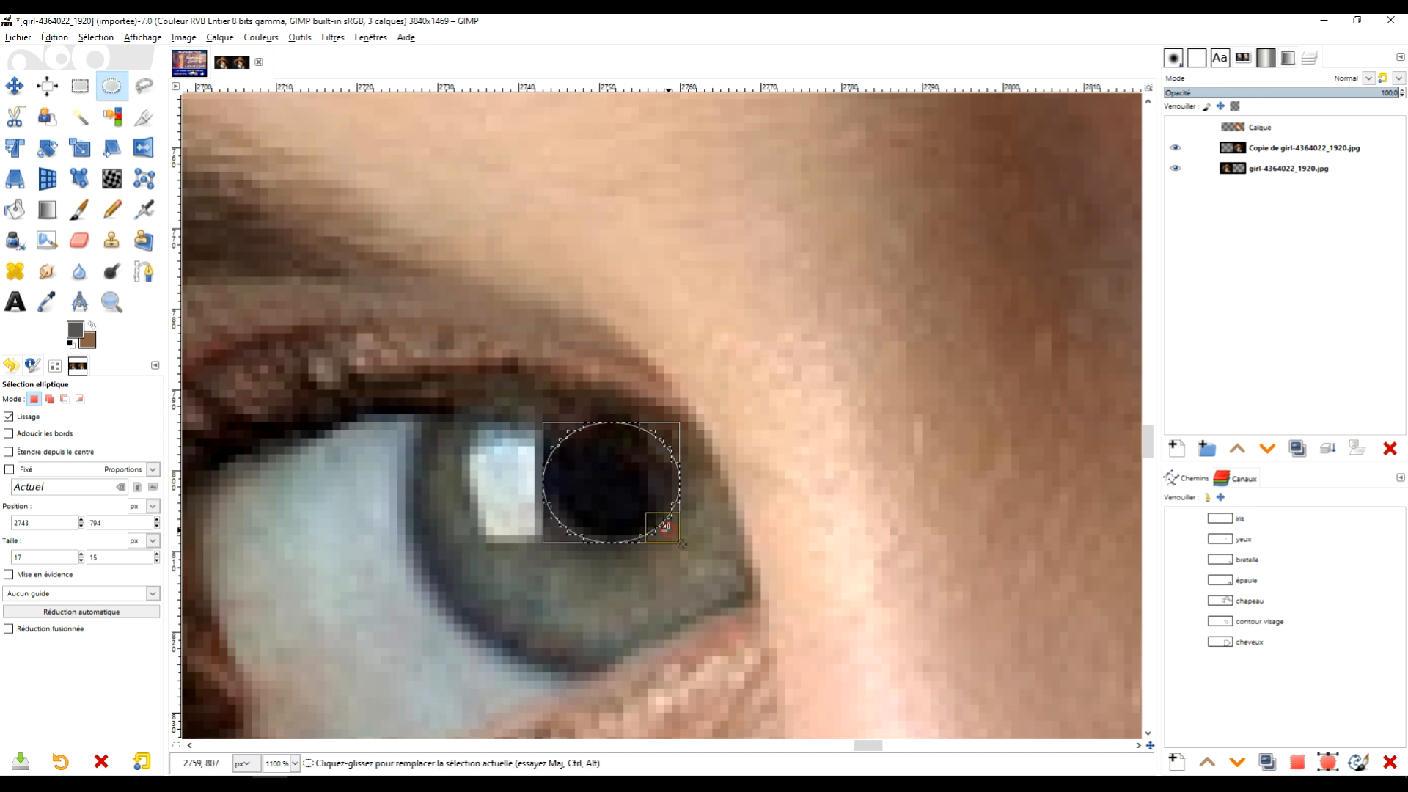
{"action": "left_click_drag", "start_coordinate": [666, 527], "coordinate": [657, 525]}
Add a second elliptical selection of 16 × 15 px around the right-hand pupil to the existing selection.
{"action": "key", "text": "ctrl"}
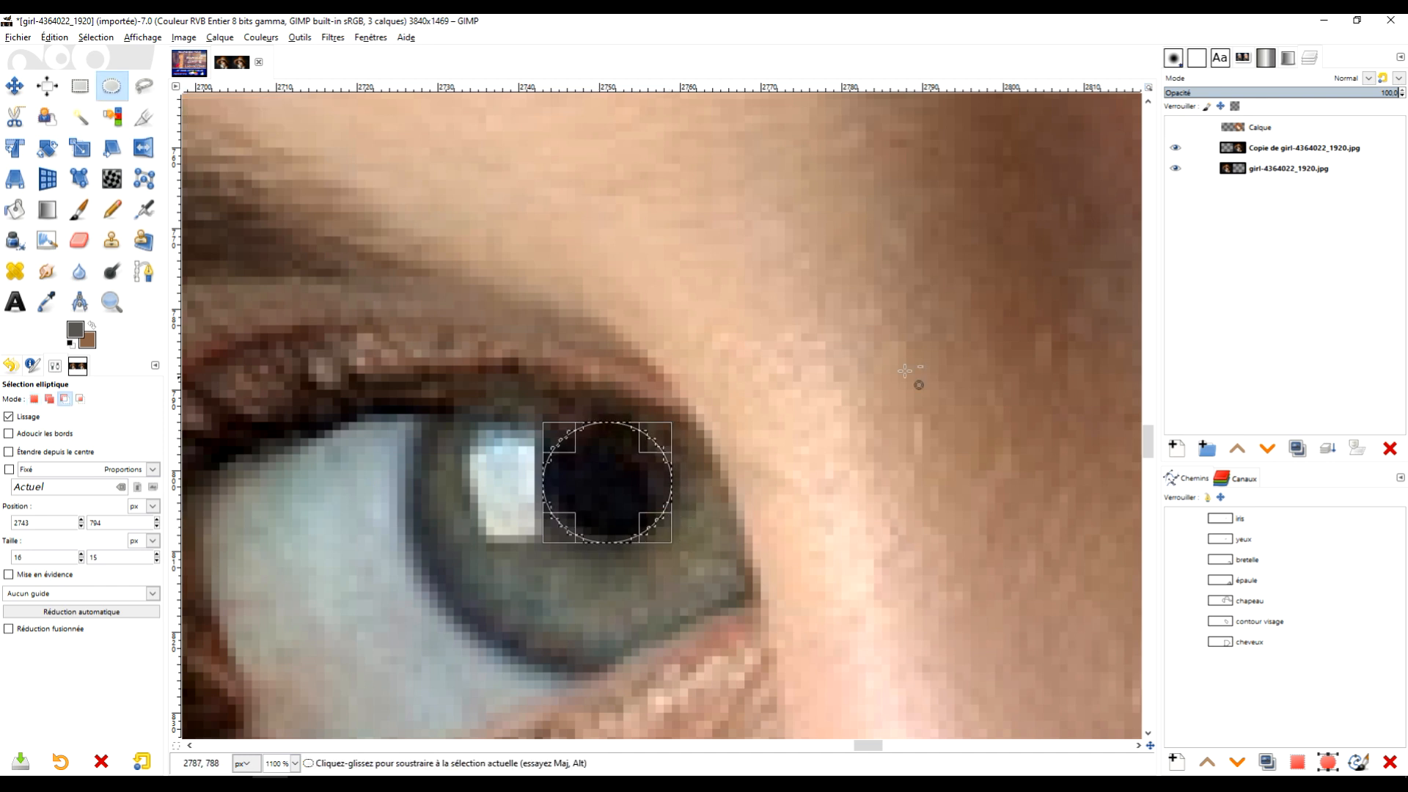
{"action": "scroll", "coordinate": [905, 371], "scroll_direction": "down", "scroll_amount": 4}
{"action": "left_click_drag", "start_coordinate": [975, 300], "coordinate": [523, 448]}
{"action": "scroll", "coordinate": [665, 416], "scroll_direction": "up", "scroll_amount": 2}
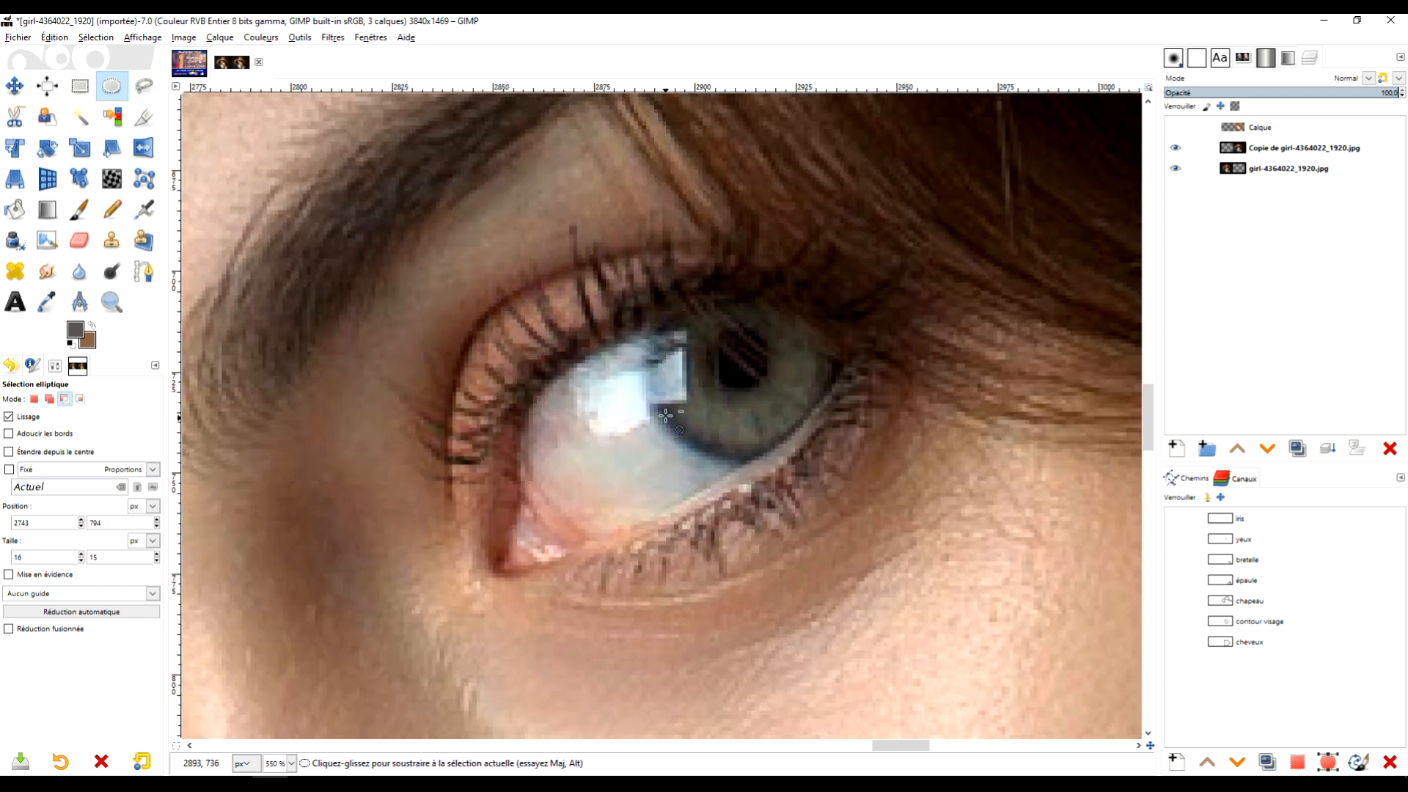
{"action": "key", "text": "shift"}
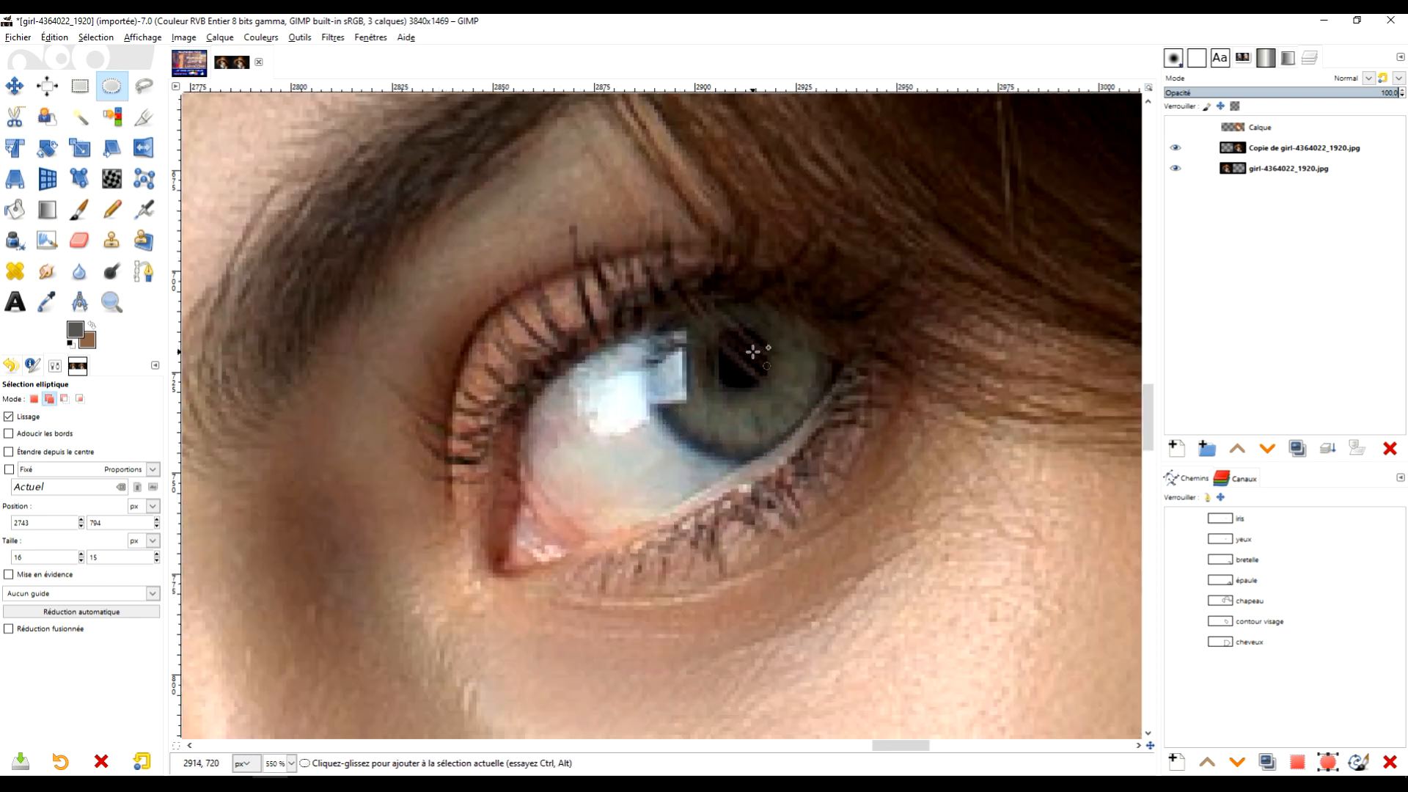
{"action": "scroll", "coordinate": [753, 344], "scroll_direction": "up", "scroll_amount": 2}
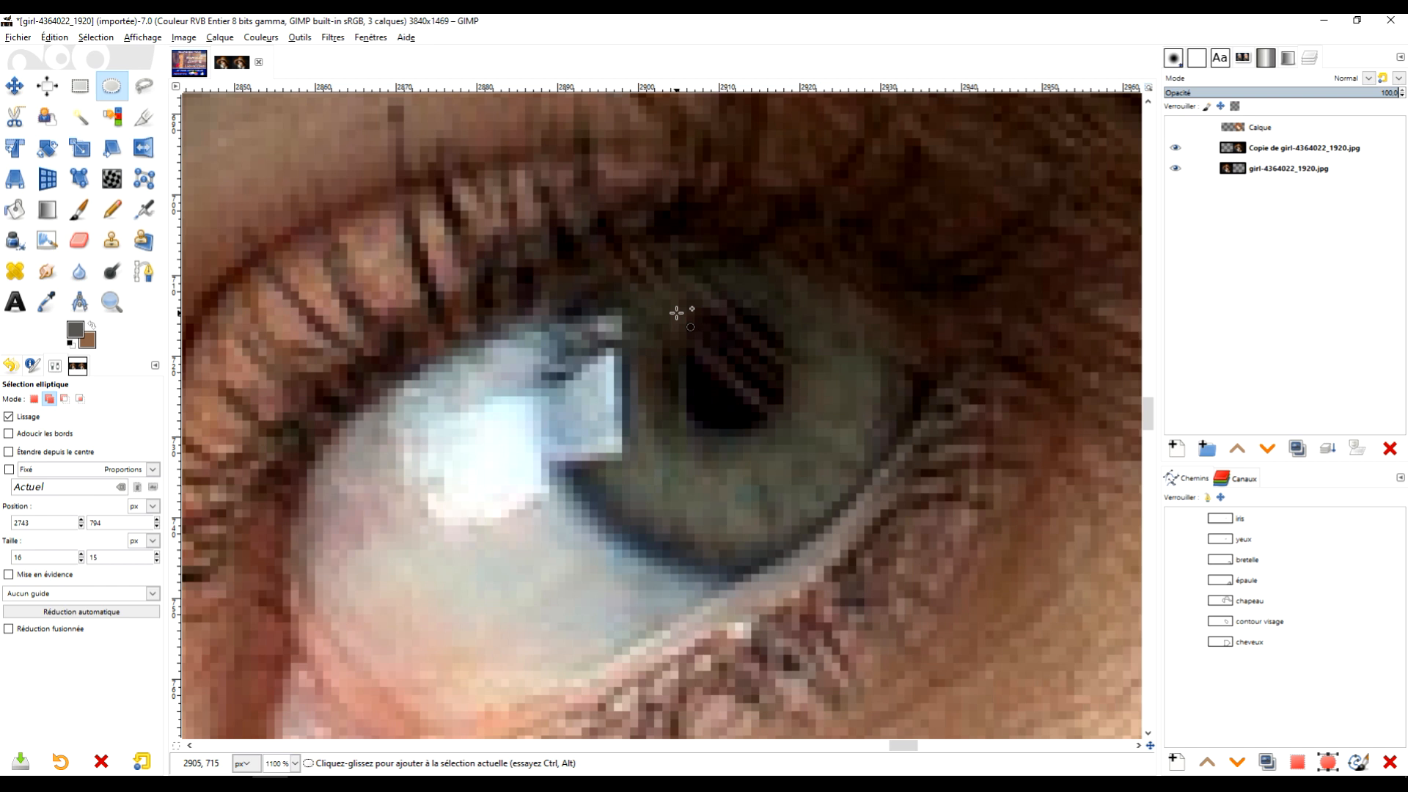
{"action": "left_click_drag", "start_coordinate": [664, 316], "coordinate": [789, 433]}
{"action": "scroll", "coordinate": [836, 374], "scroll_direction": "down", "scroll_amount": 4}
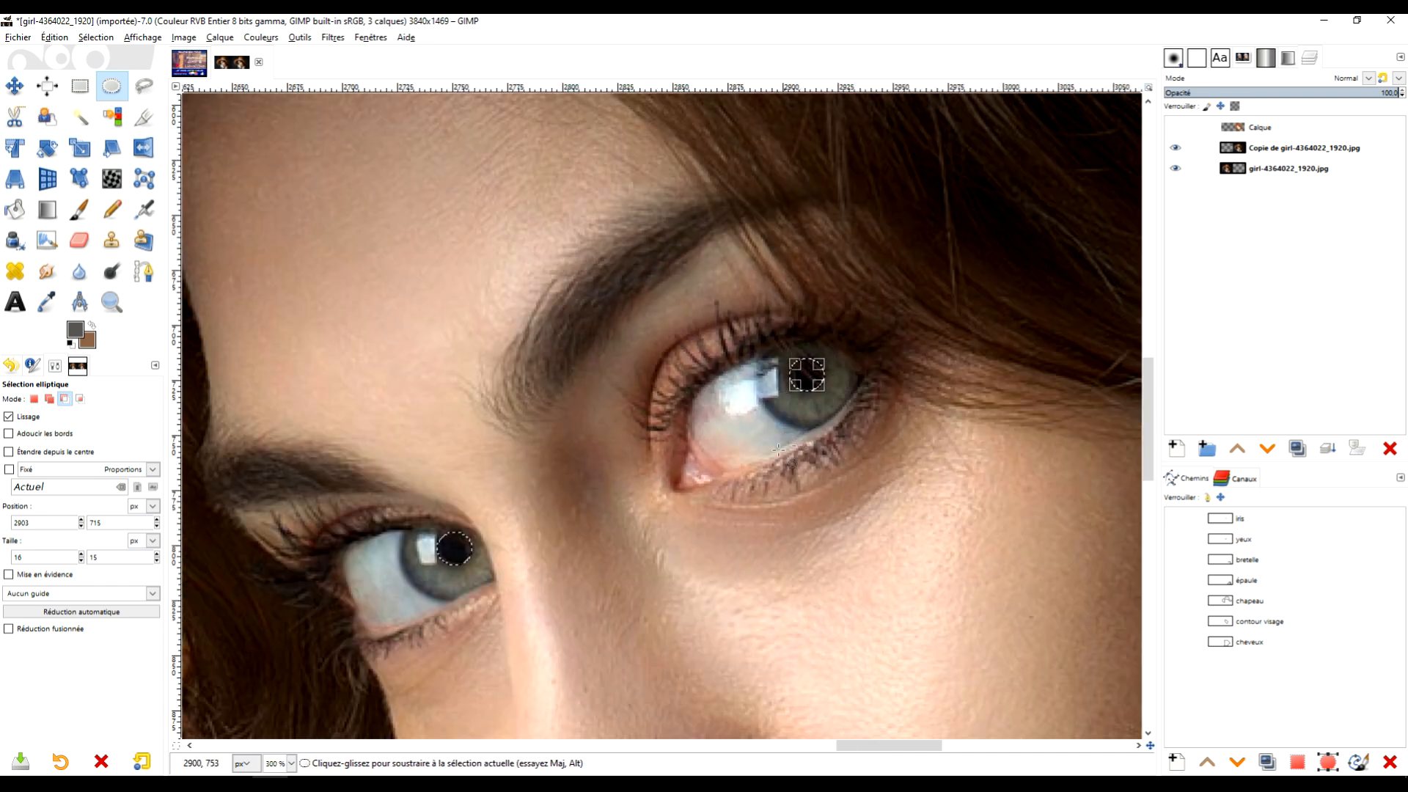
Convert the selection of both pupils to a path and name it "pupille".
{"action": "left_click", "coordinate": [89, 38]}
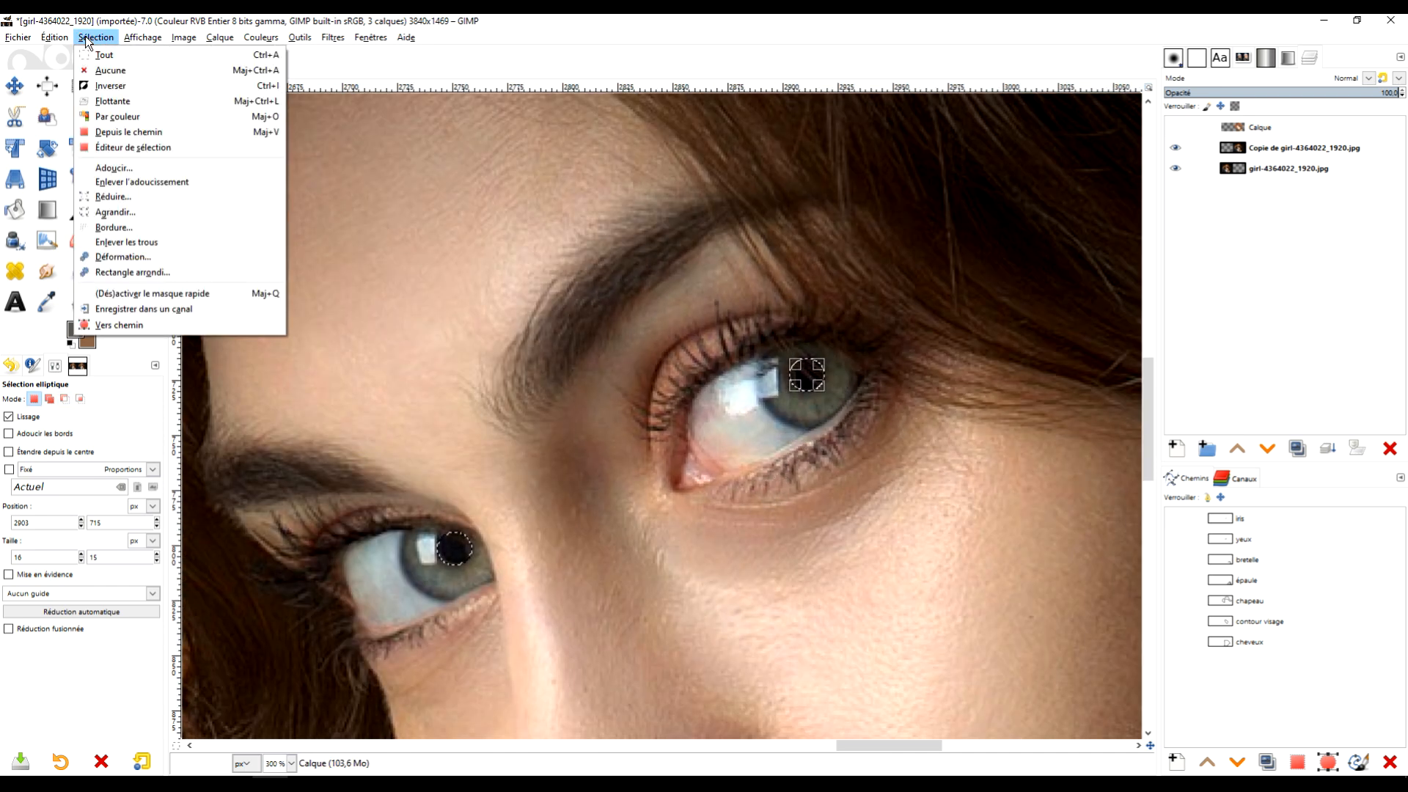
{"action": "left_click", "coordinate": [126, 323]}
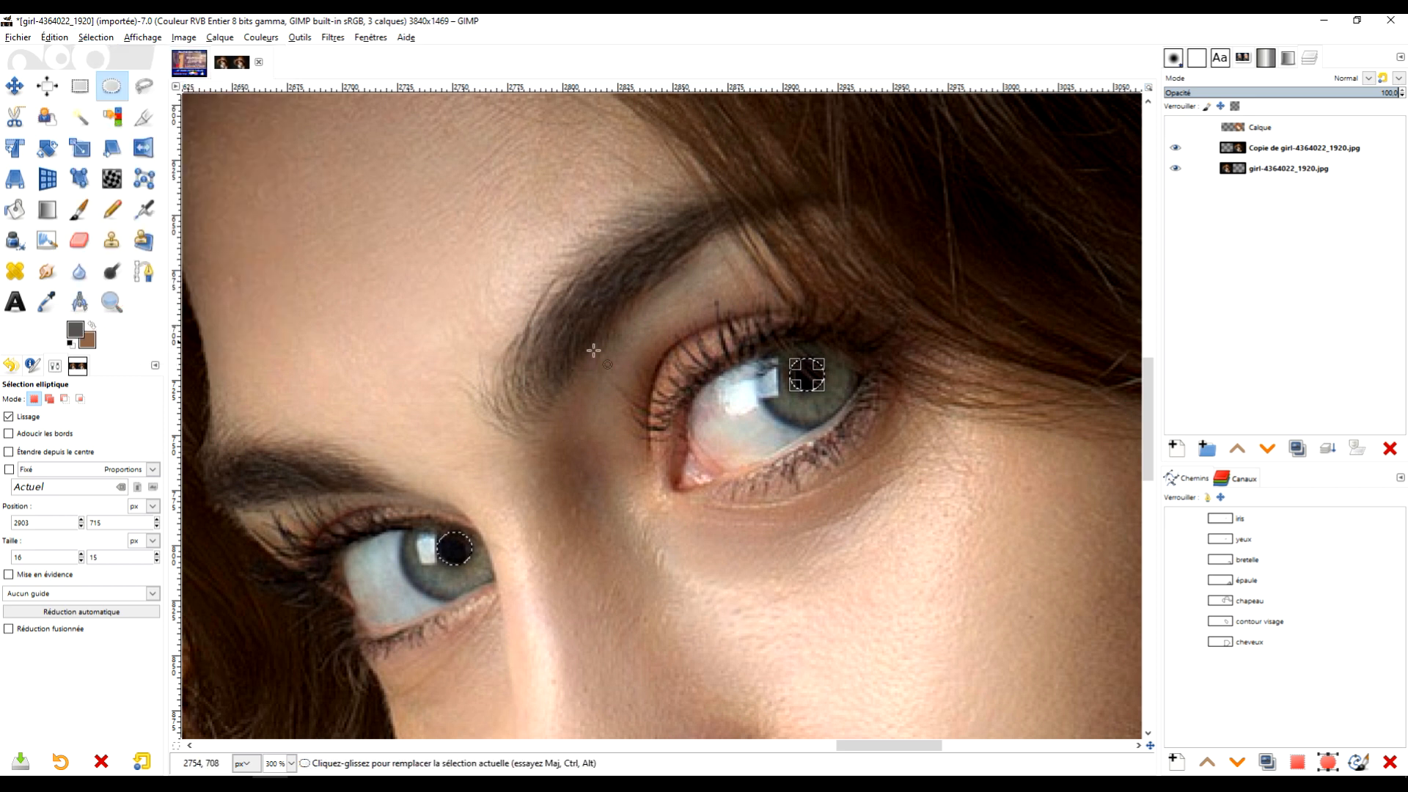
{"action": "left_click", "coordinate": [1249, 521]}
{"action": "double_click", "coordinate": [1250, 519]}
{"action": "type", "text": "pu"}
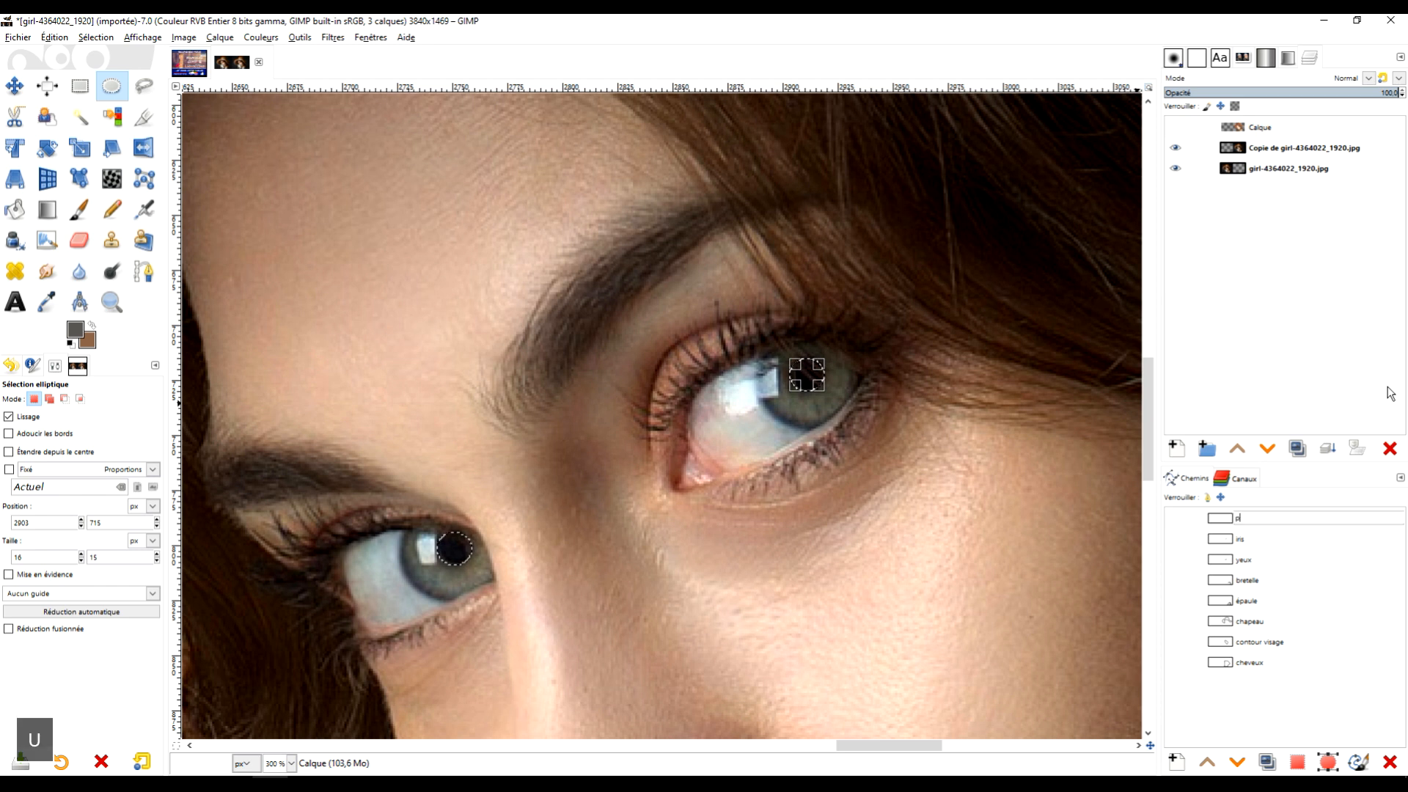
{"action": "type", "text": "pille"}
{"action": "key", "text": "Return"}
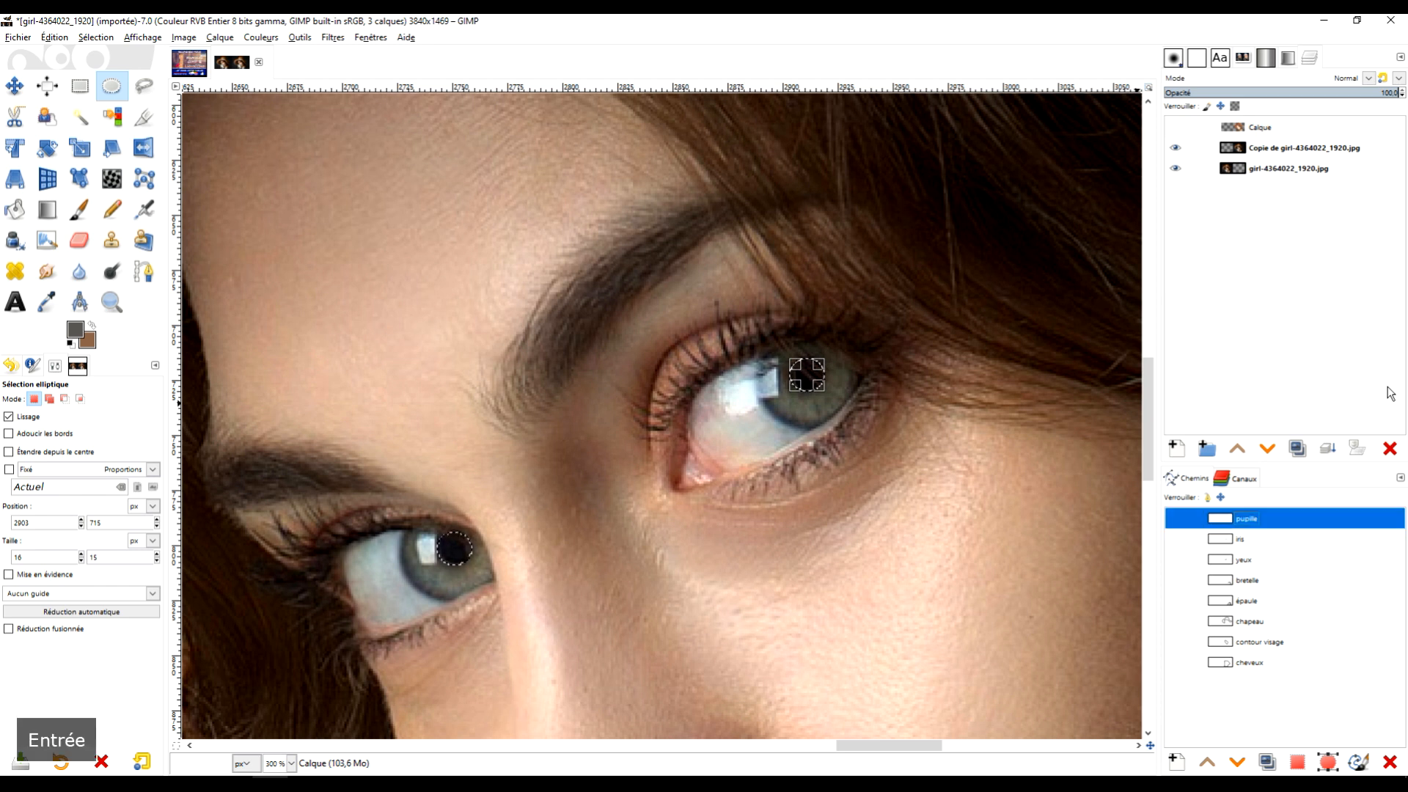
Clear the pupil selection with the Rectangle Select tool active, and check the "pupille" path by showing it, leaving it hidden.
{"action": "left_click", "coordinate": [80, 86]}
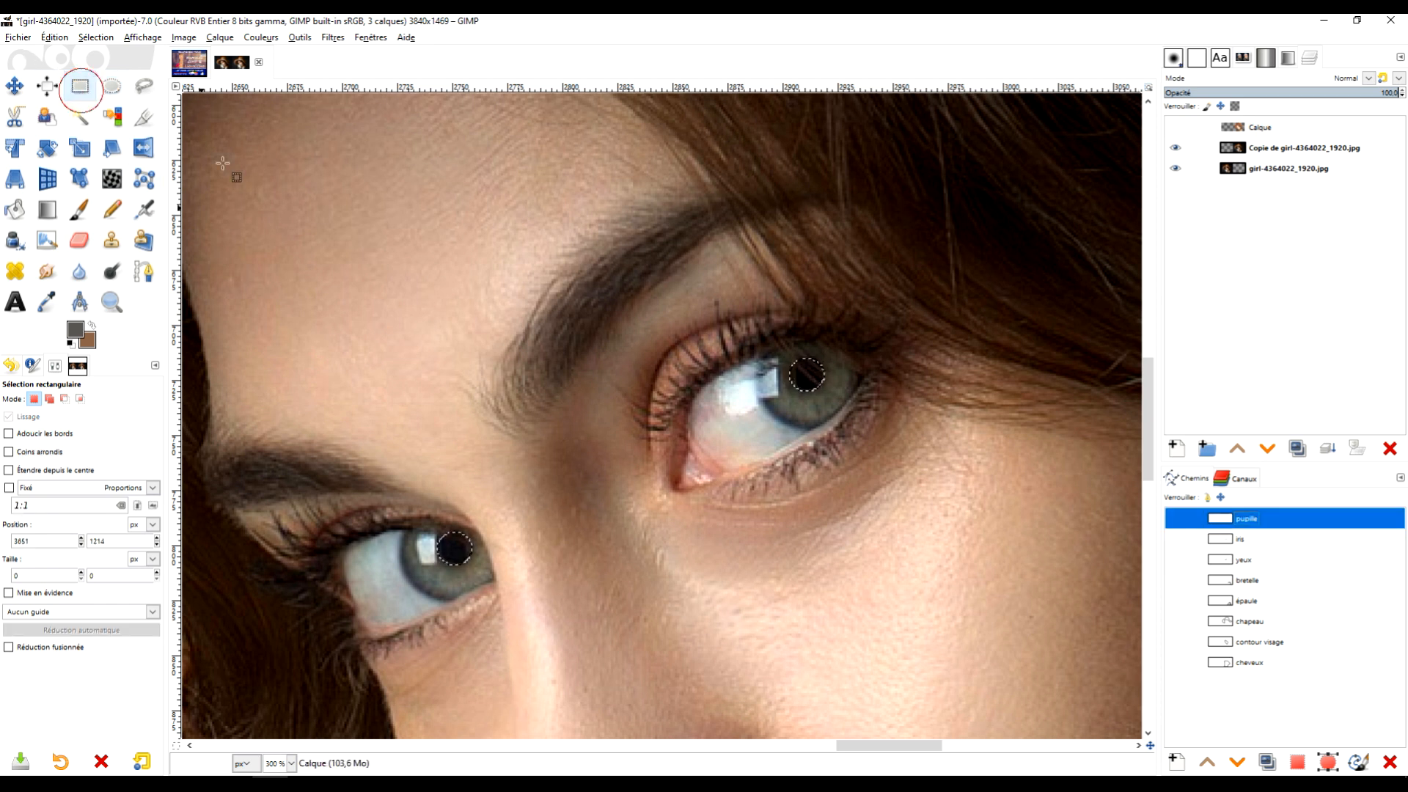
{"action": "left_click", "coordinate": [1174, 519]}
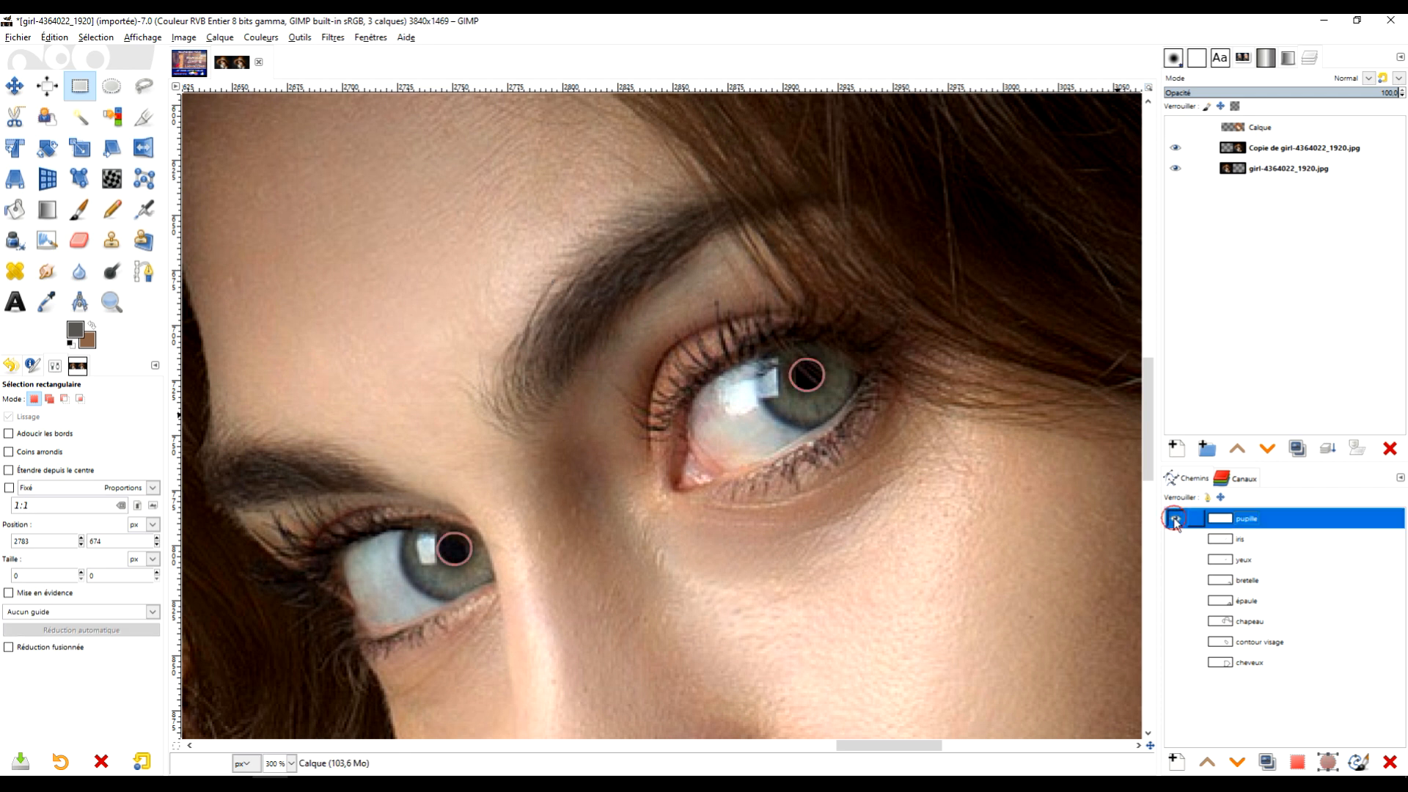
{"action": "left_click", "coordinate": [1174, 518]}
{"action": "left_click", "coordinate": [1174, 518]}
{"action": "left_click", "coordinate": [1174, 519]}
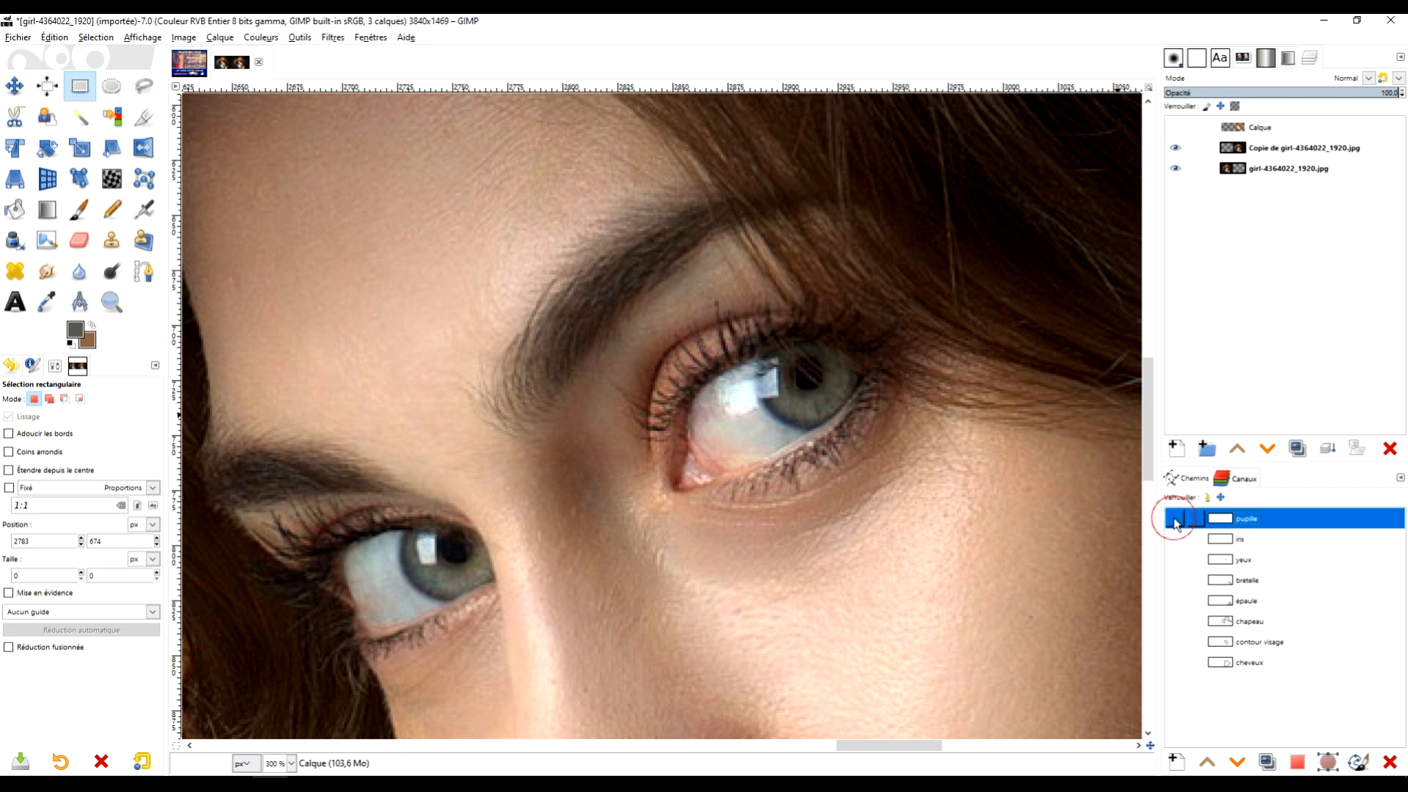
Save the image as dessin.xcf in the manga folder.
{"action": "scroll", "coordinate": [994, 522], "scroll_direction": "down", "scroll_amount": 3}
{"action": "scroll", "coordinate": [958, 496], "scroll_direction": "up", "scroll_amount": 1}
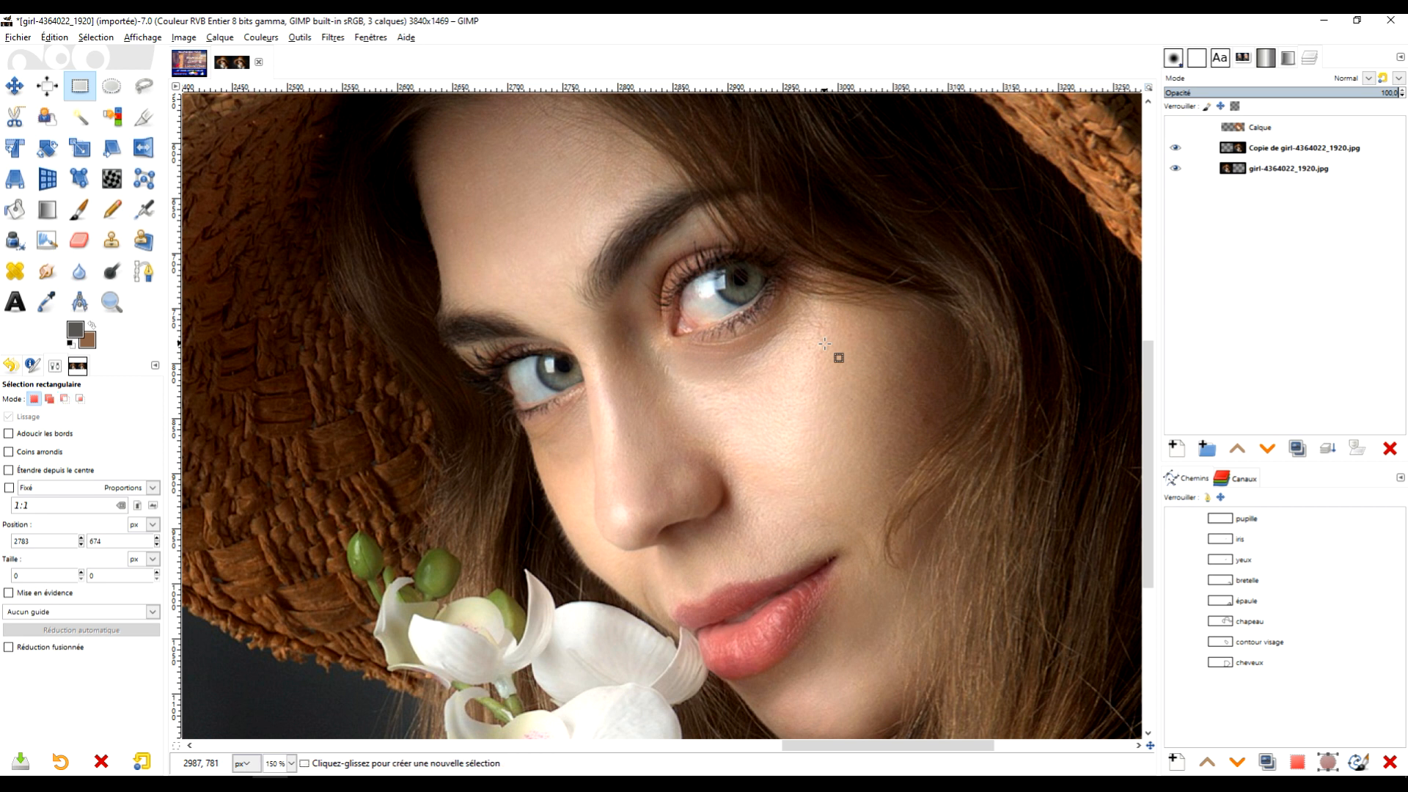
{"action": "scroll", "coordinate": [544, 266], "scroll_direction": "up", "scroll_amount": 2}
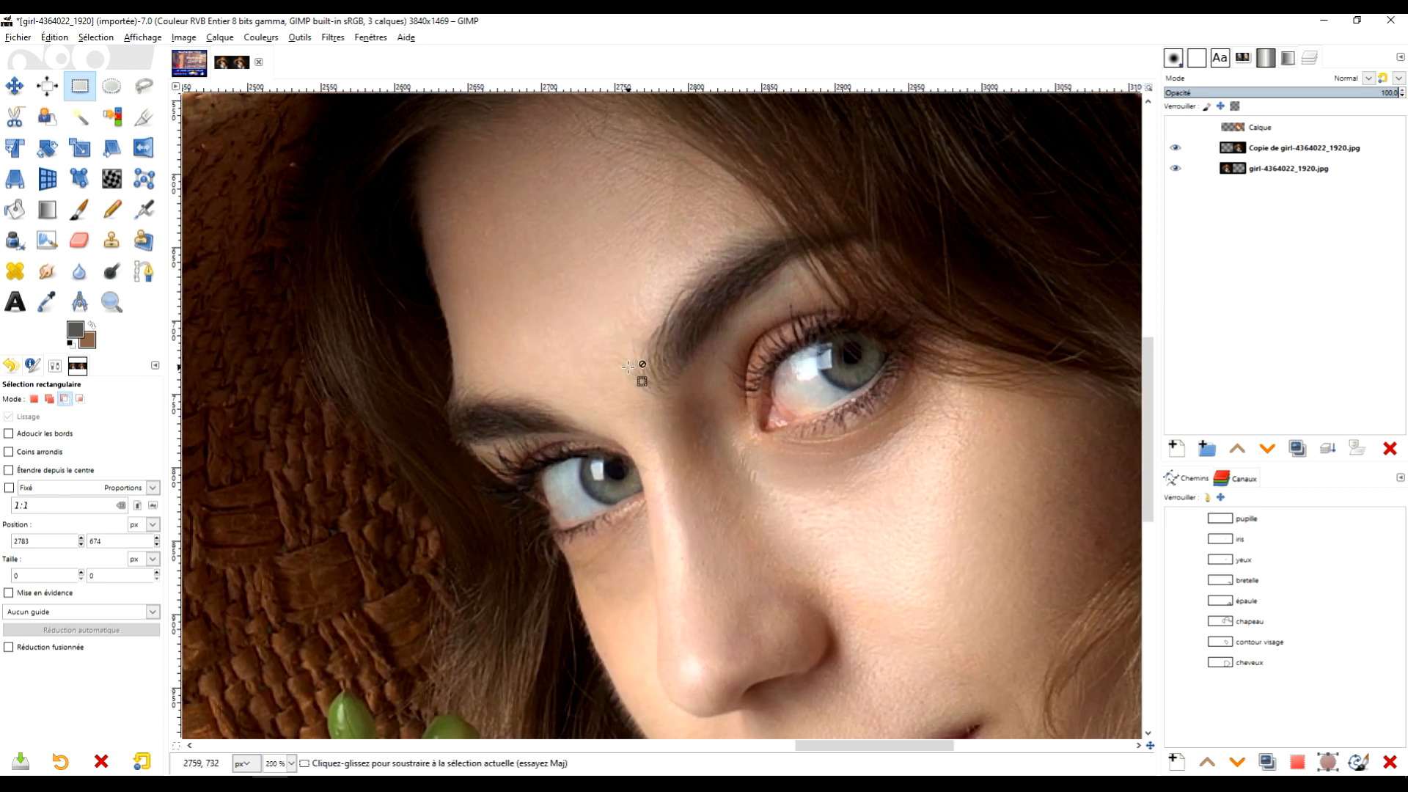
{"action": "key", "text": "ctrl+s"}
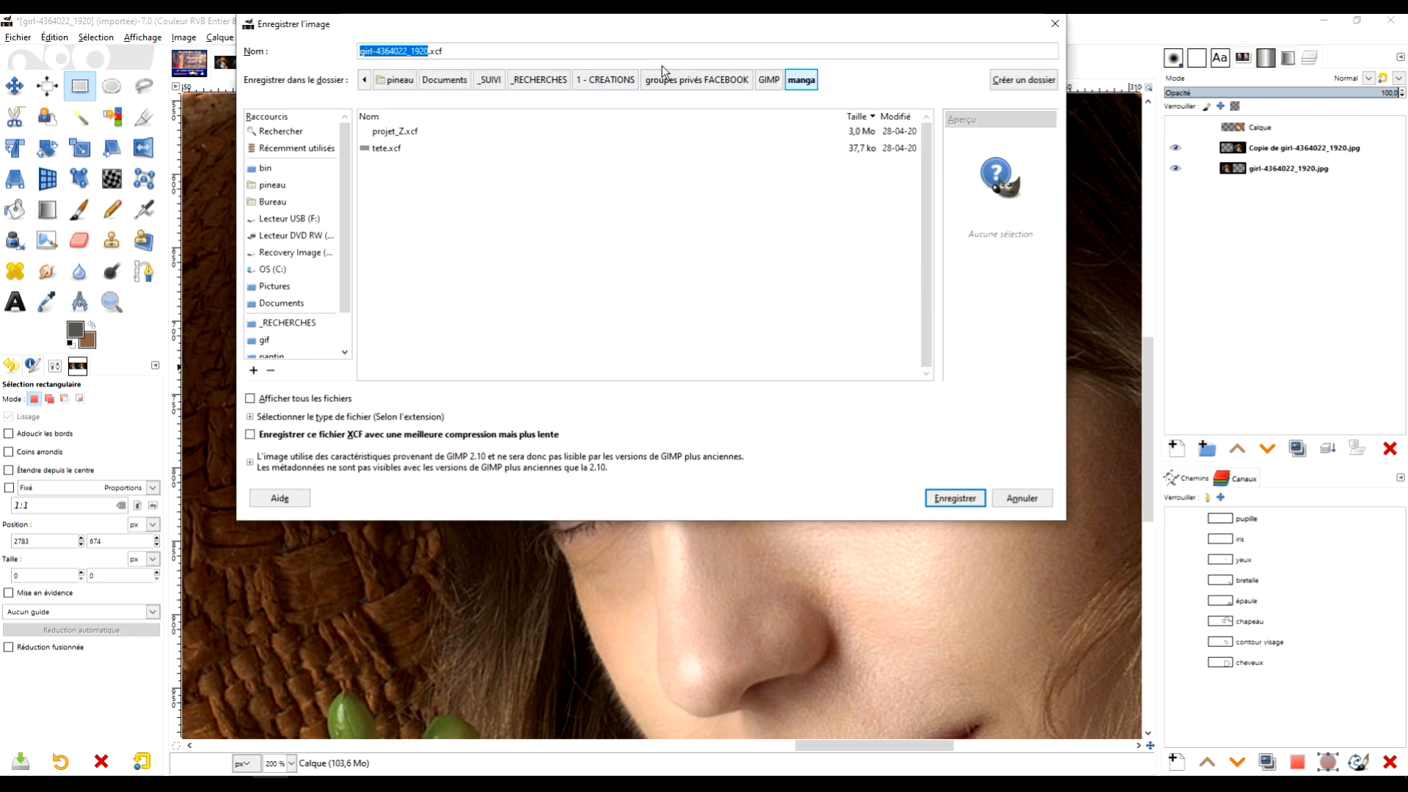
{"action": "type", "text": "dessin"}
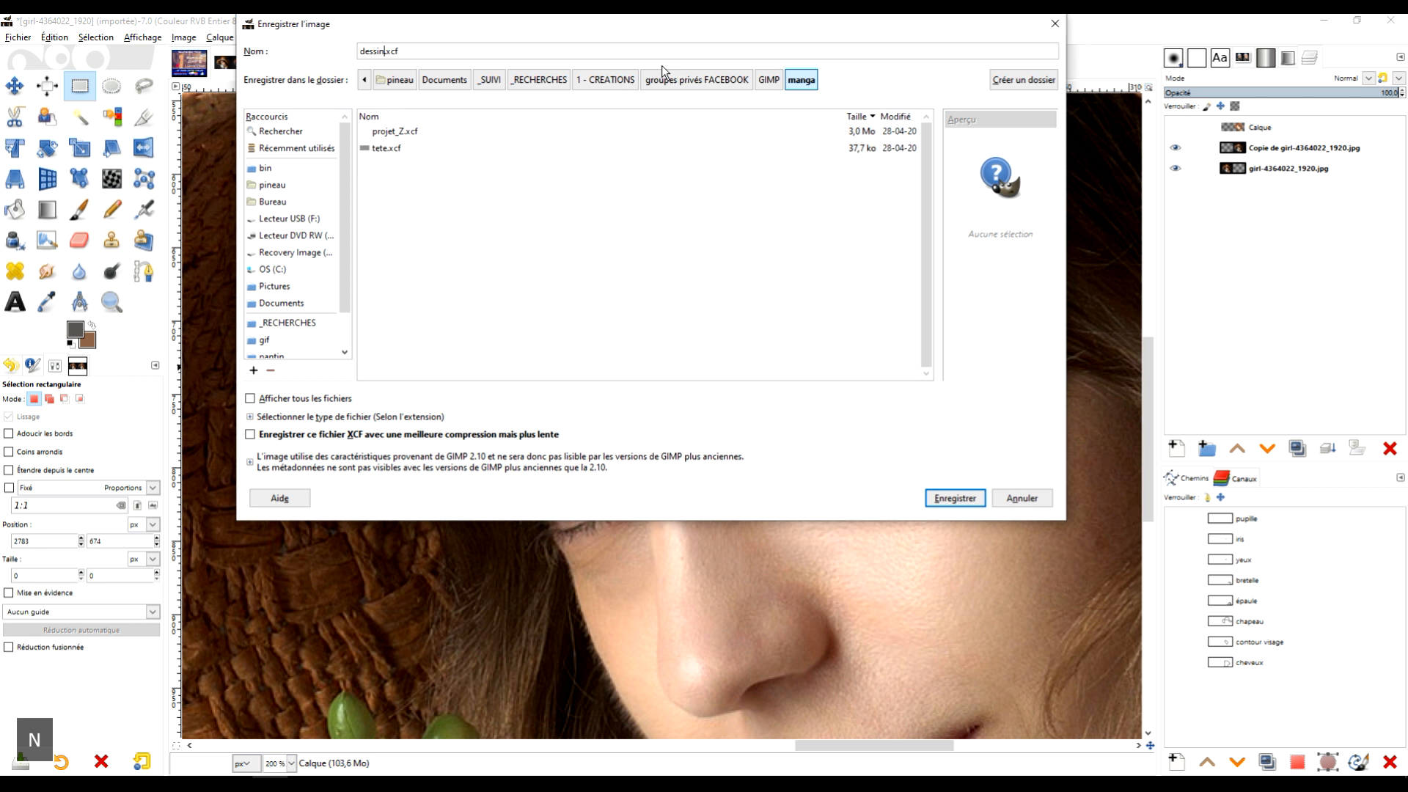
{"action": "key", "text": "Return"}
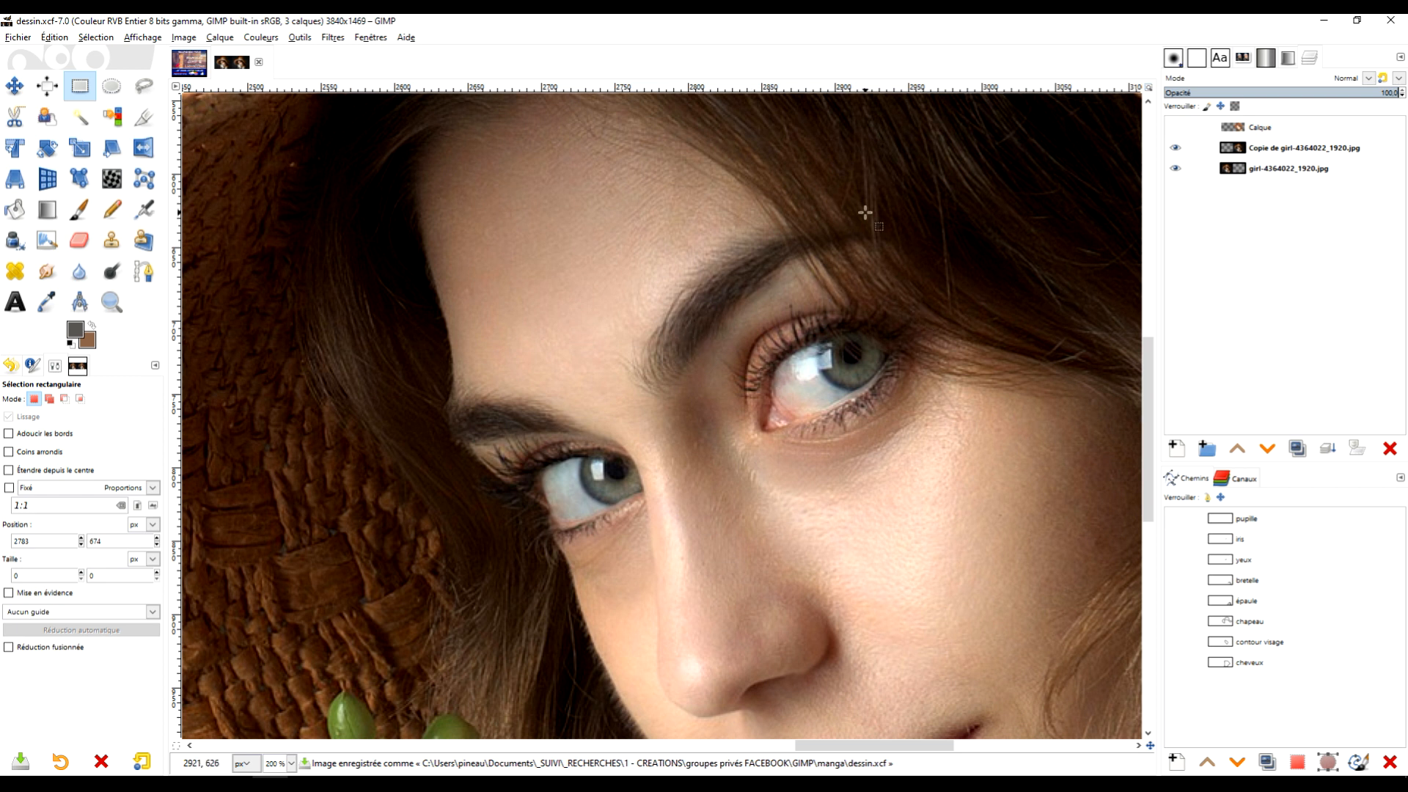
Create a new empty path and name it "sourcils".
{"action": "left_click", "coordinate": [1176, 762]}
{"action": "type", "text": "sourcil"}
{"action": "key", "text": "Return"}
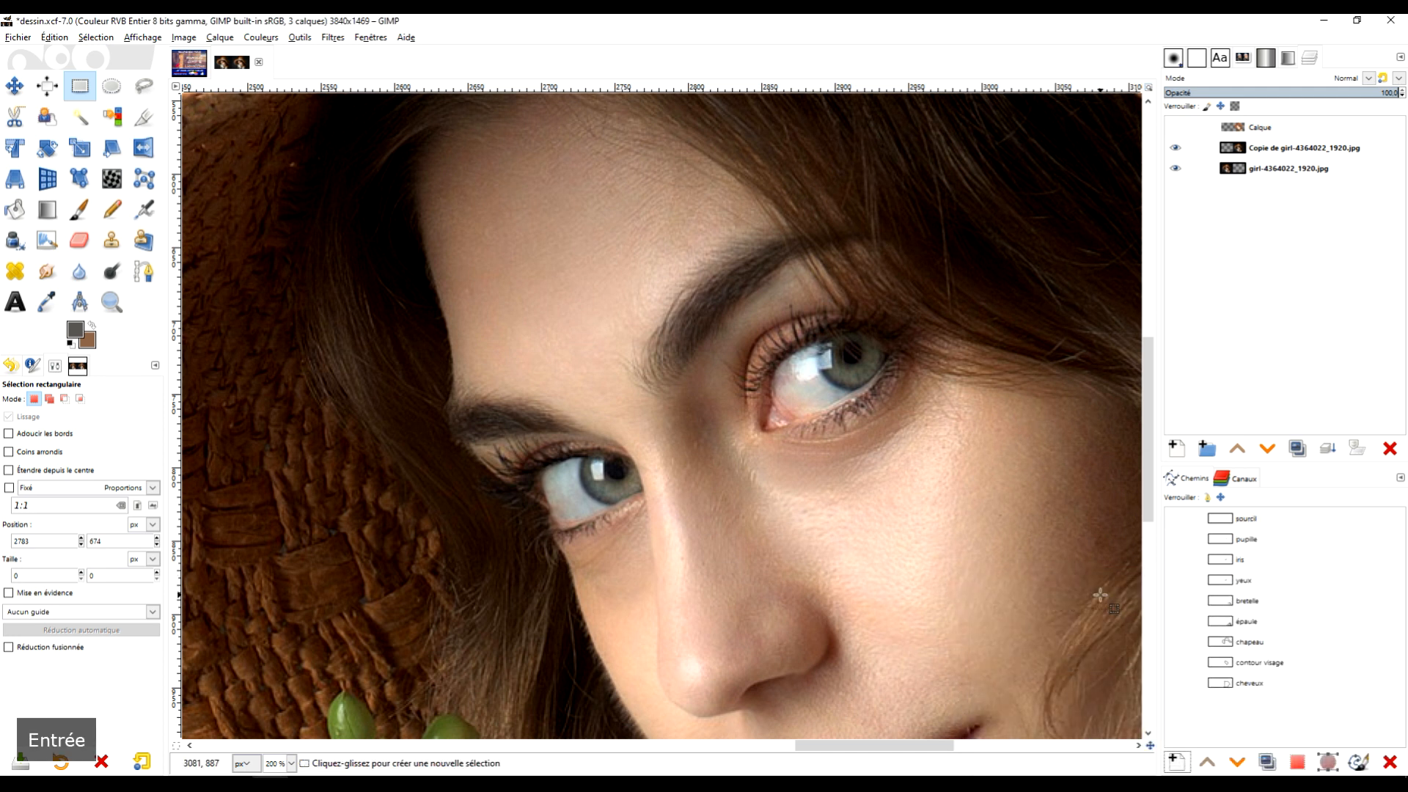
{"action": "double_click", "coordinate": [1262, 518]}
{"action": "type", "text": "s"}
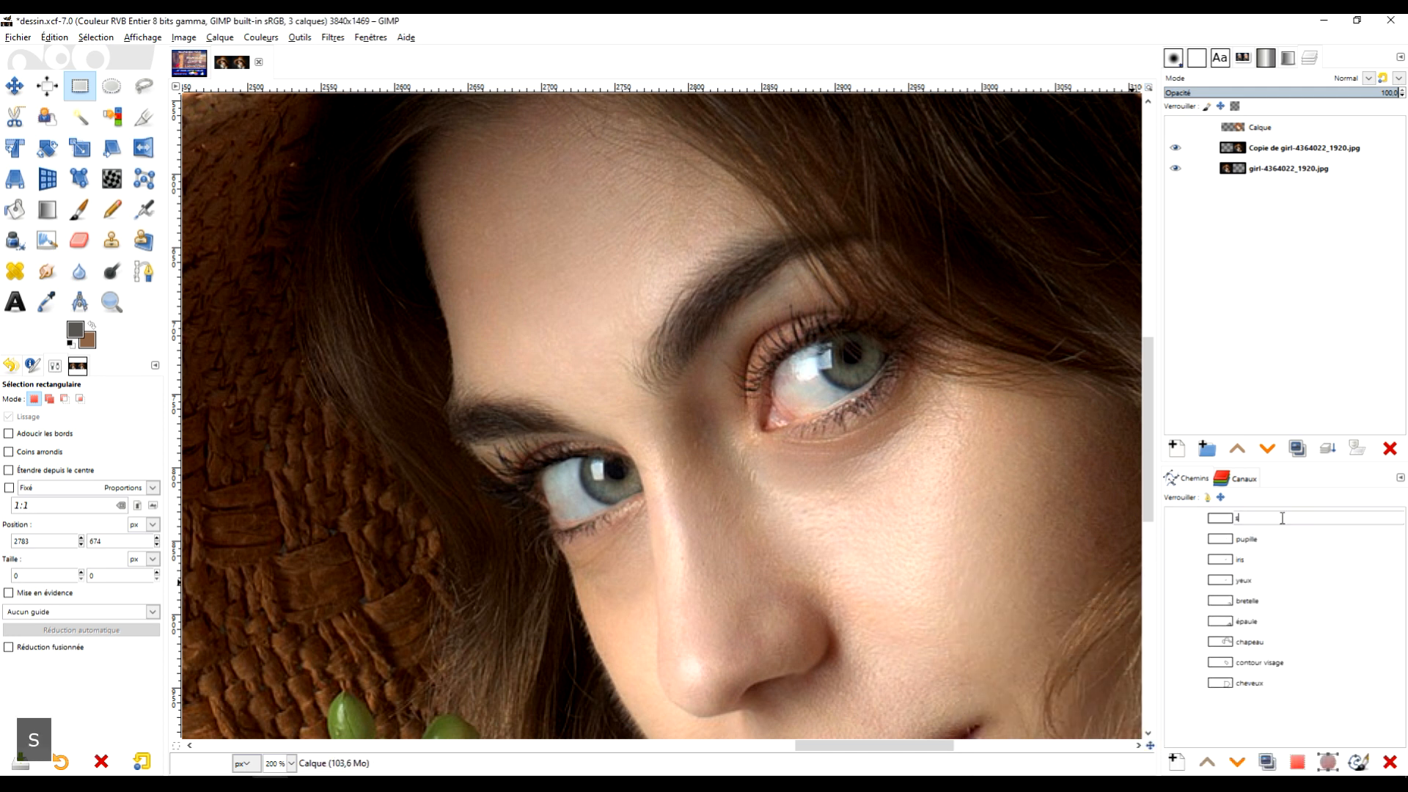
{"action": "type", "text": "ourcils"}
{"action": "key", "text": "Return"}
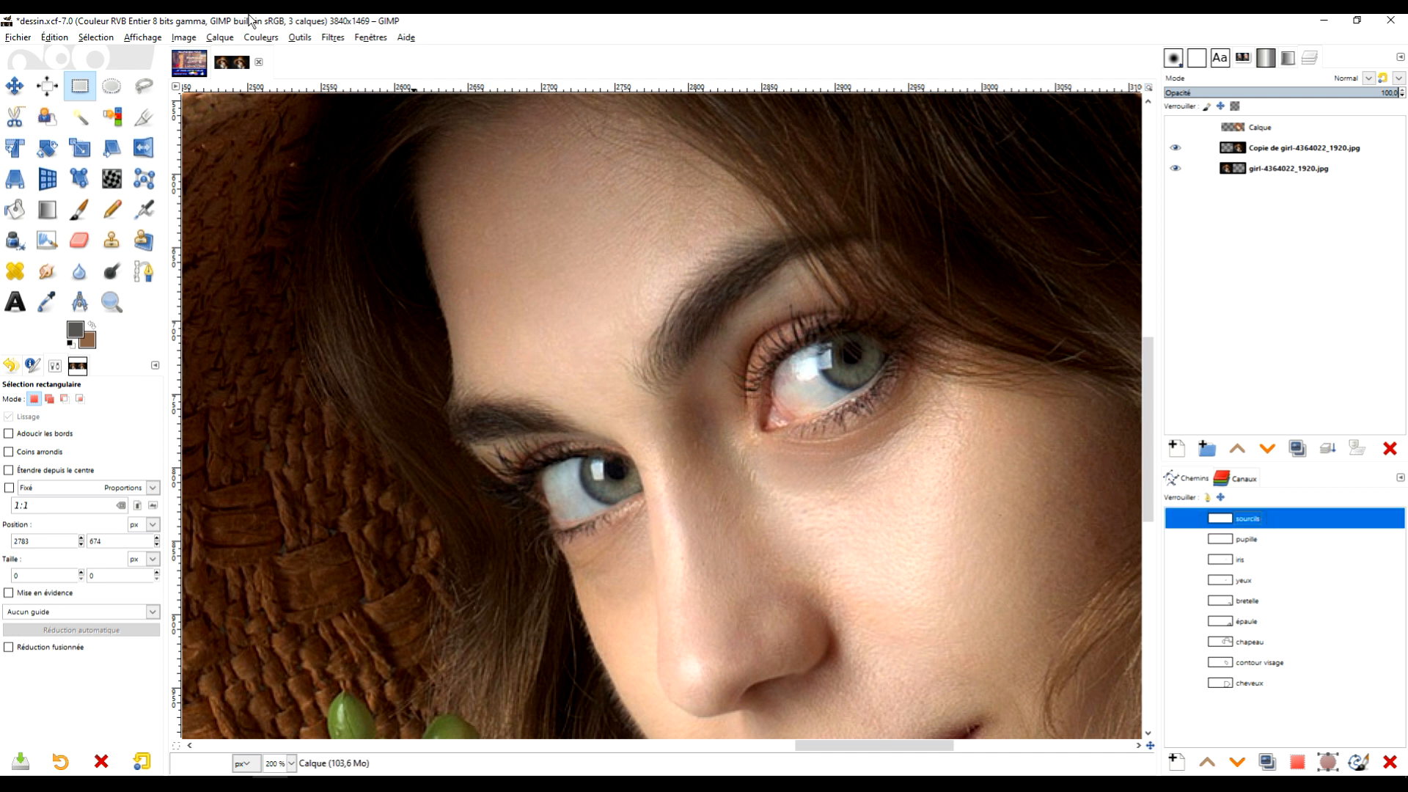
Trace a closed curved outline around the right-hand eyebrow with the Paths tool.
{"action": "left_click", "coordinate": [143, 273]}
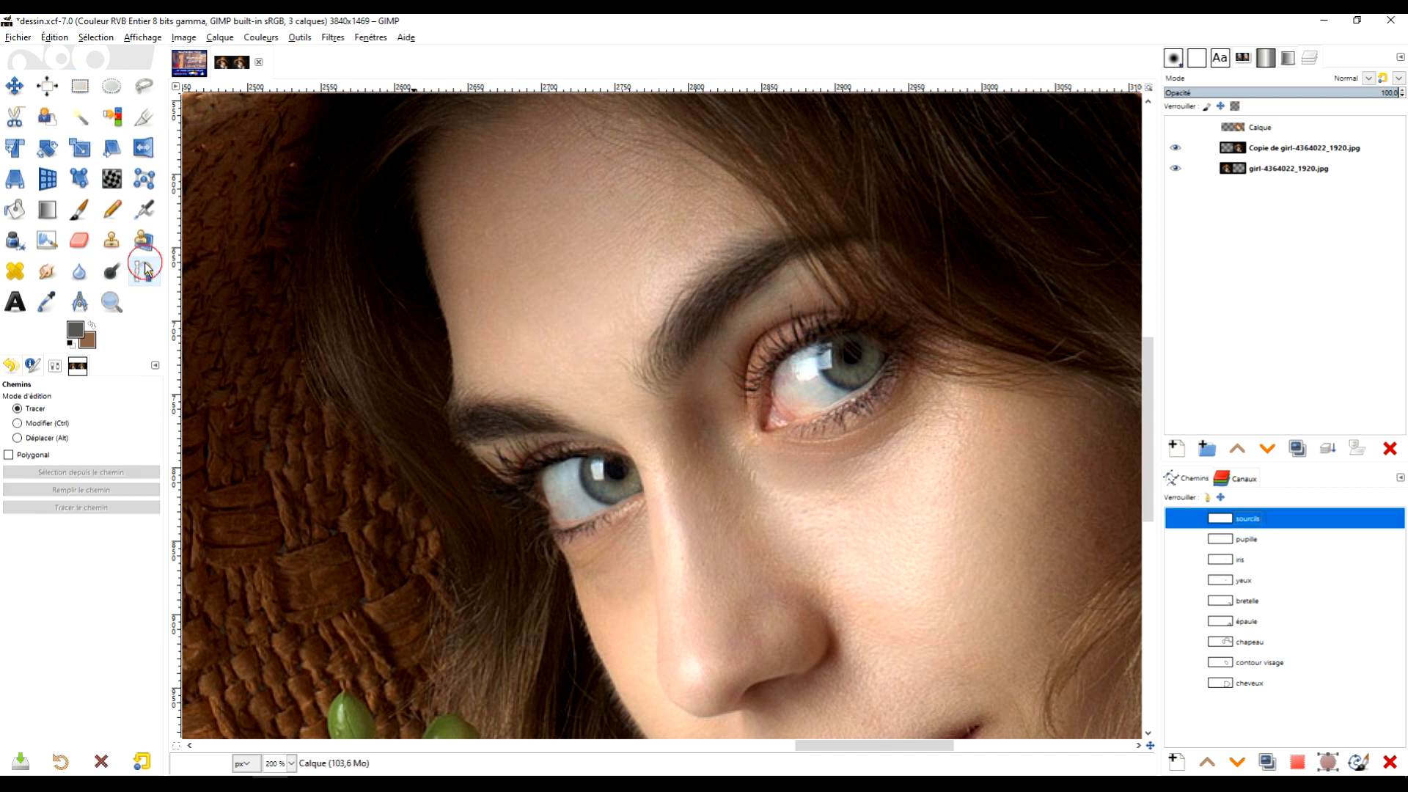
{"action": "key", "text": "3"}
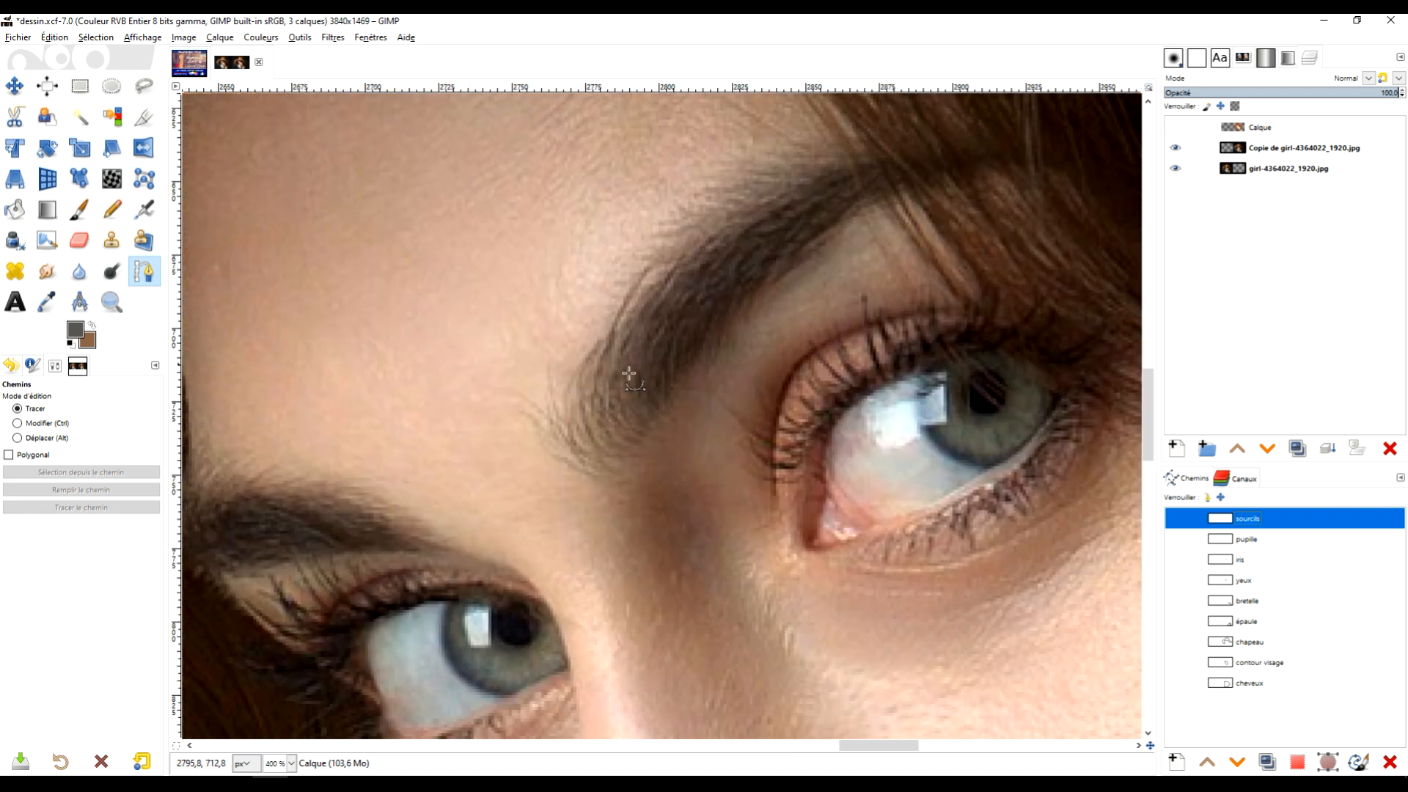
{"action": "left_click", "coordinate": [573, 449]}
{"action": "left_click_drag", "start_coordinate": [652, 280], "coordinate": [720, 221]}
{"action": "left_click_drag", "start_coordinate": [842, 171], "coordinate": [970, 146]}
{"action": "left_click", "coordinate": [1013, 154]}
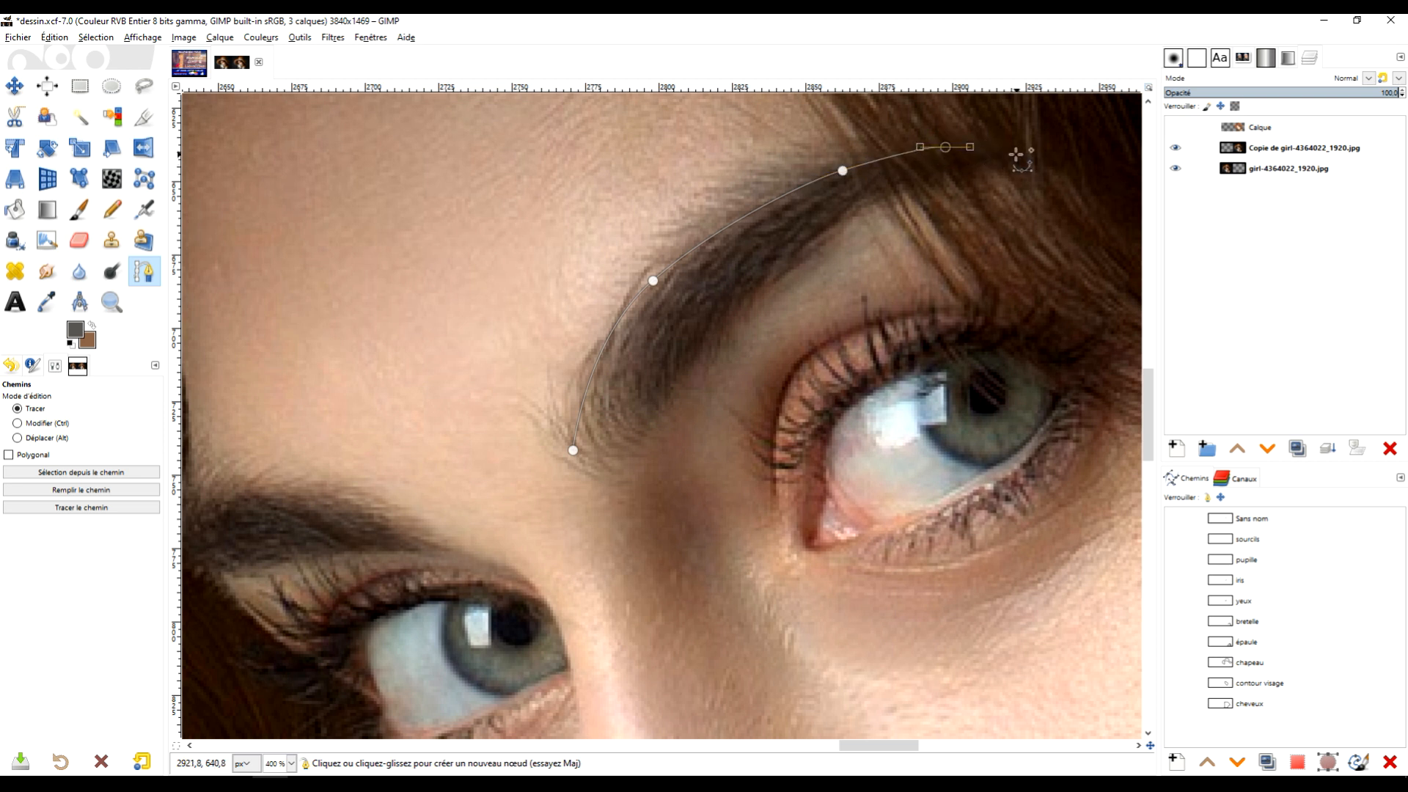
{"action": "left_click_drag", "start_coordinate": [860, 210], "coordinate": [821, 236]}
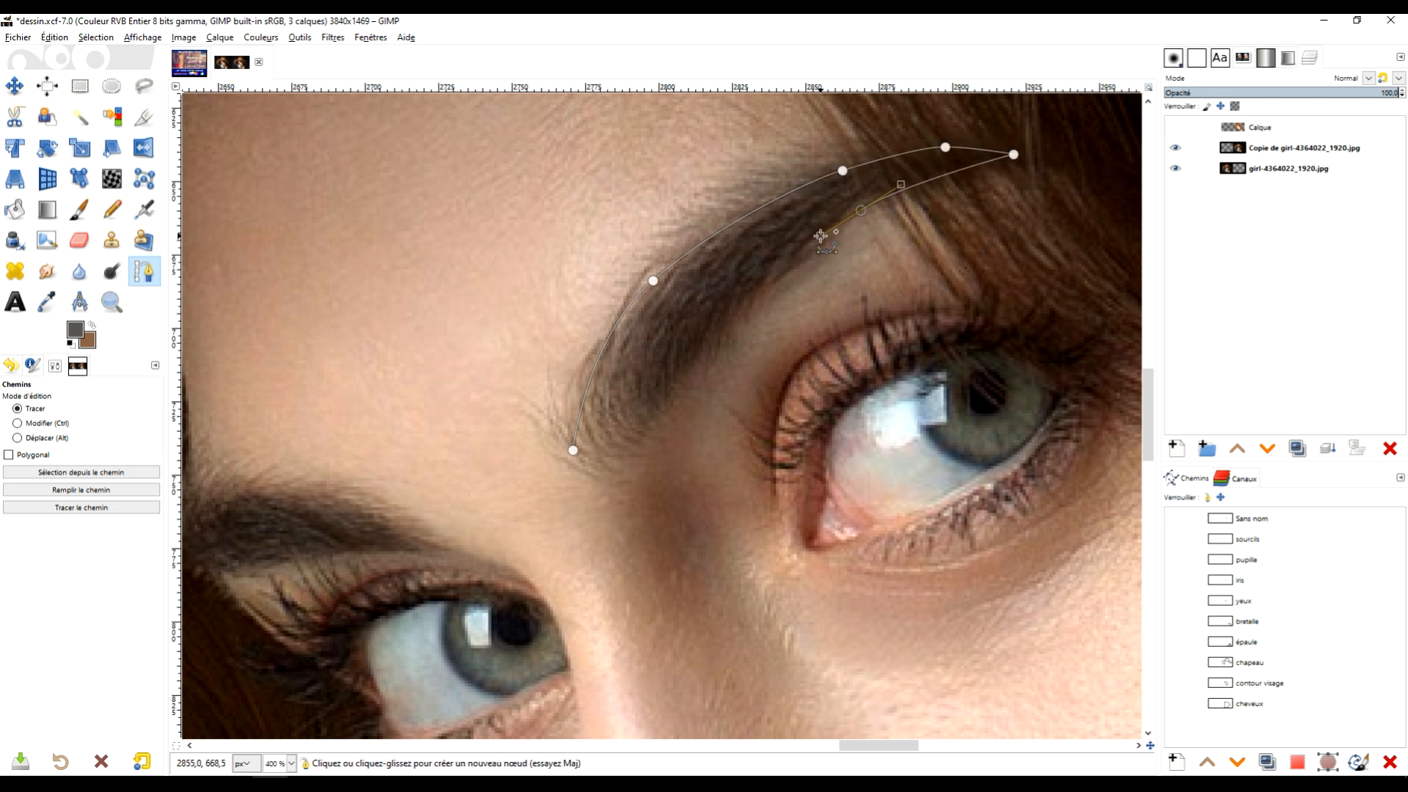
{"action": "left_click_drag", "start_coordinate": [743, 299], "coordinate": [719, 330]}
{"action": "left_click_drag", "start_coordinate": [664, 396], "coordinate": [586, 466]}
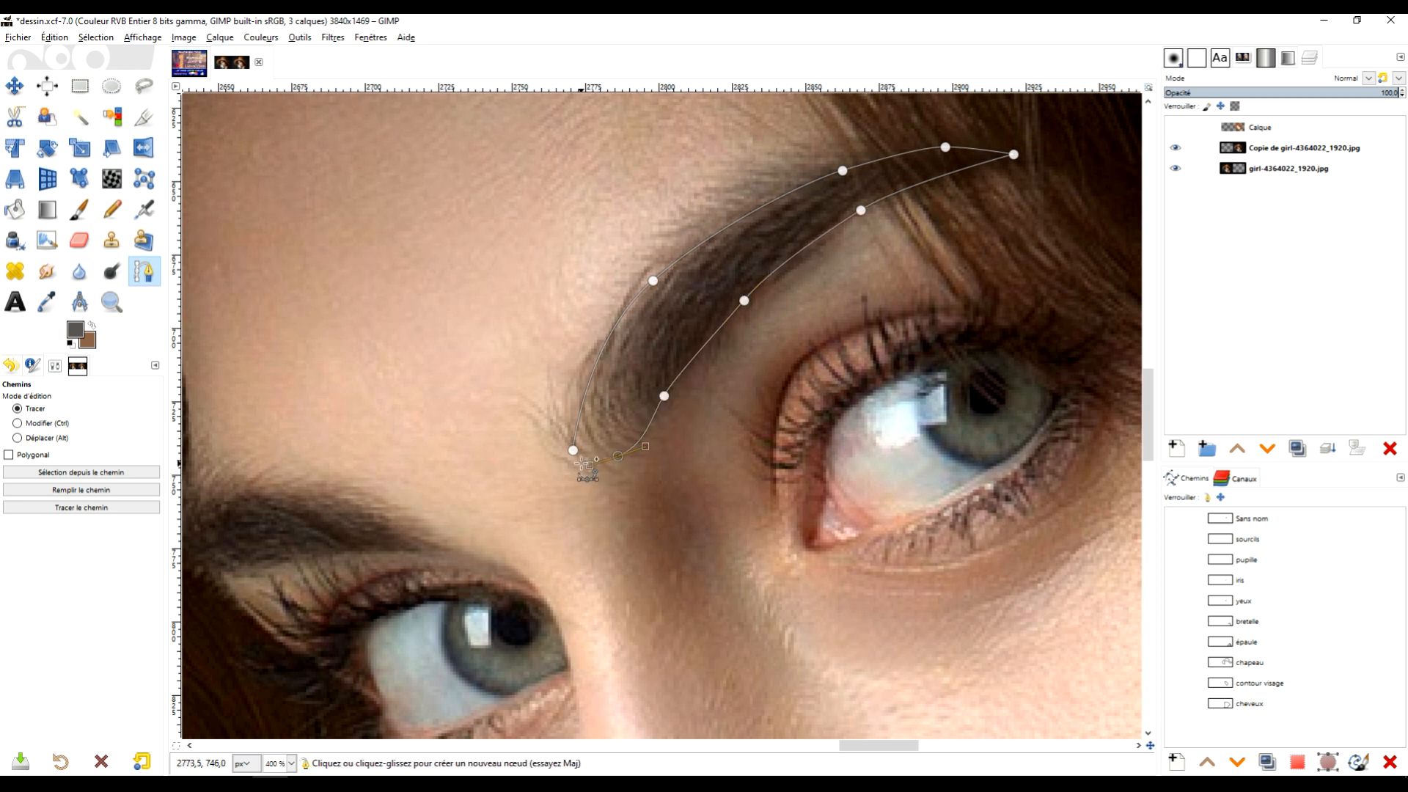
{"action": "left_click", "coordinate": [574, 451], "text": "ctrl"}
Add a second closed outline around the left-hand eyebrow to the same path.
{"action": "left_click_drag", "start_coordinate": [487, 367], "coordinate": [693, 293]}
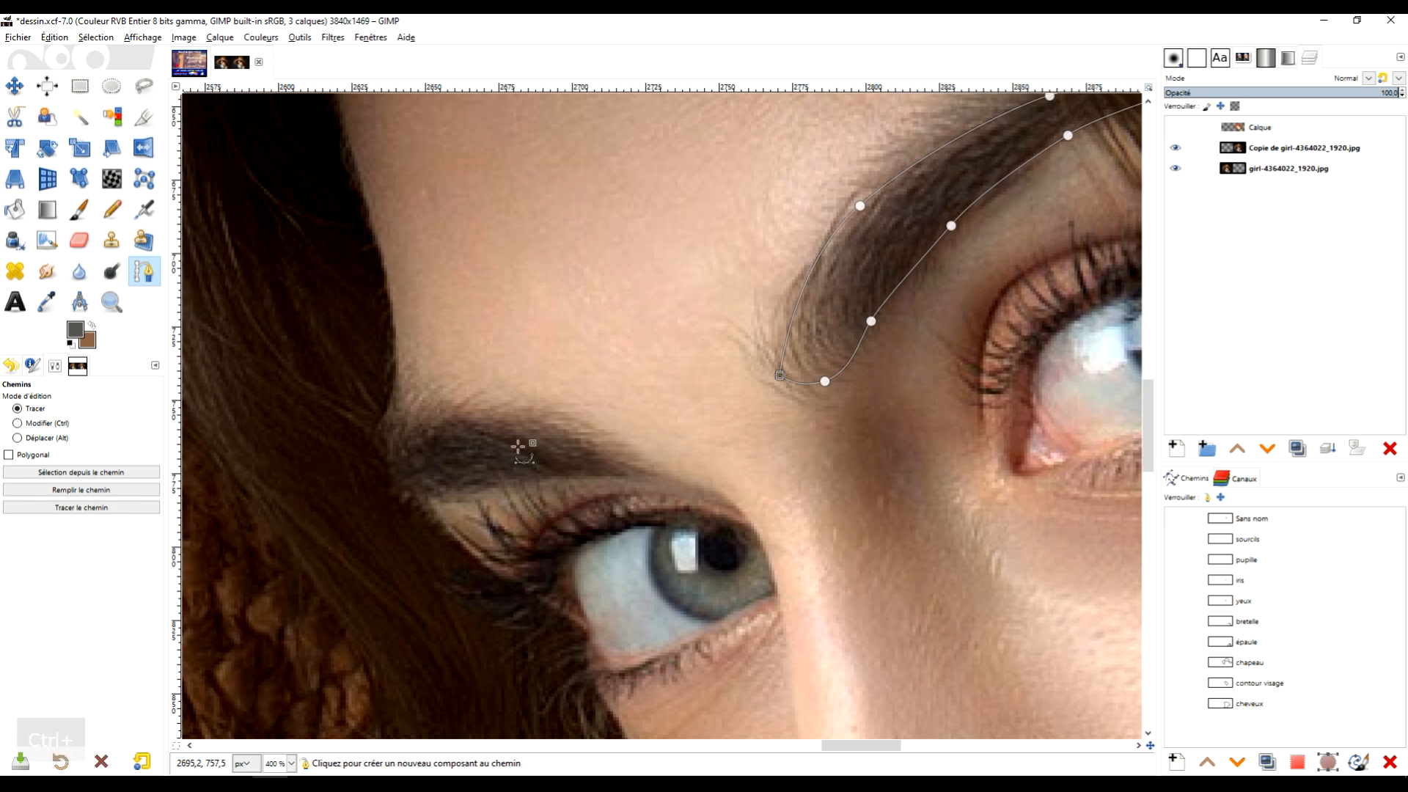
{"action": "left_click", "coordinate": [389, 408]}
{"action": "left_click_drag", "start_coordinate": [494, 410], "coordinate": [385, 457]}
{"action": "key", "text": "ctrl"}
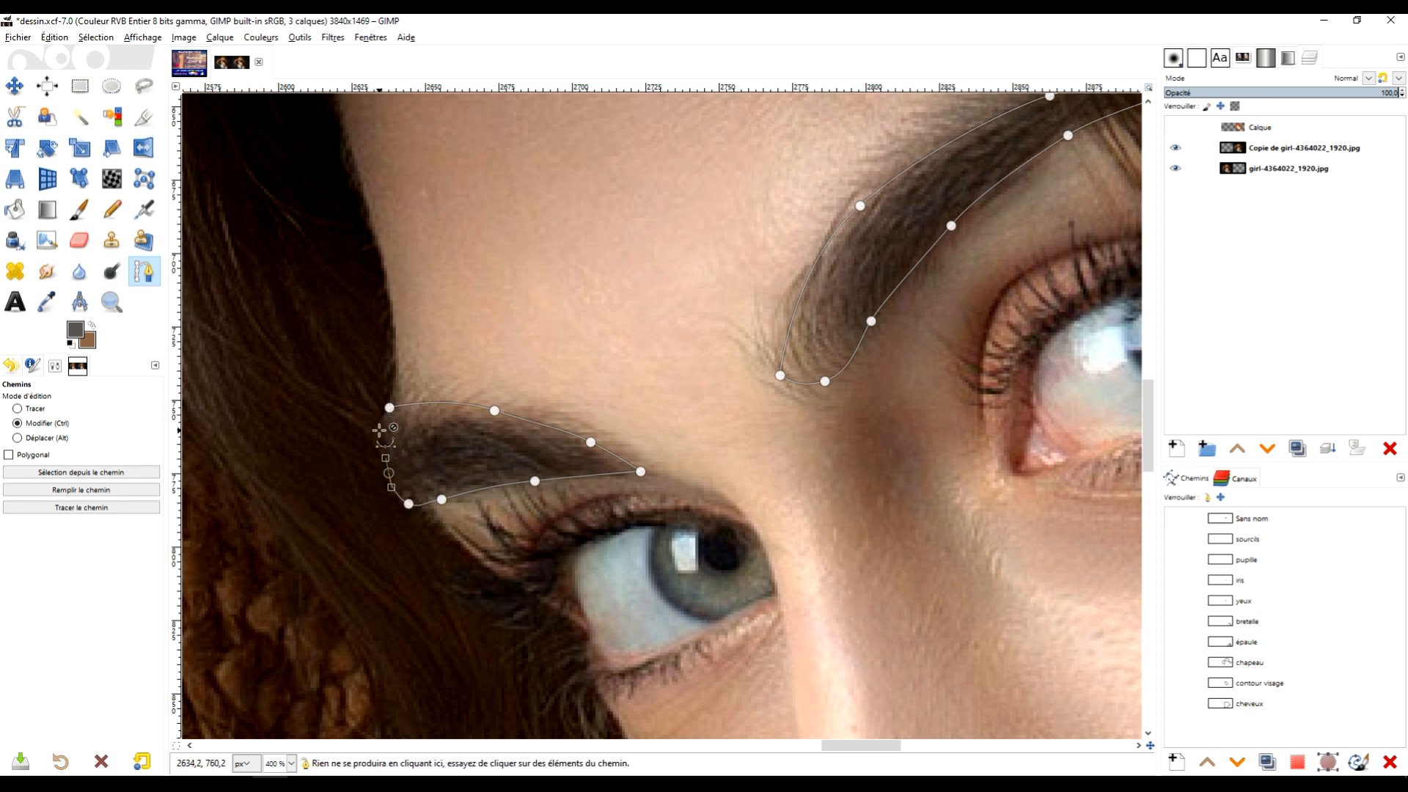
{"action": "left_click", "coordinate": [381, 428]}
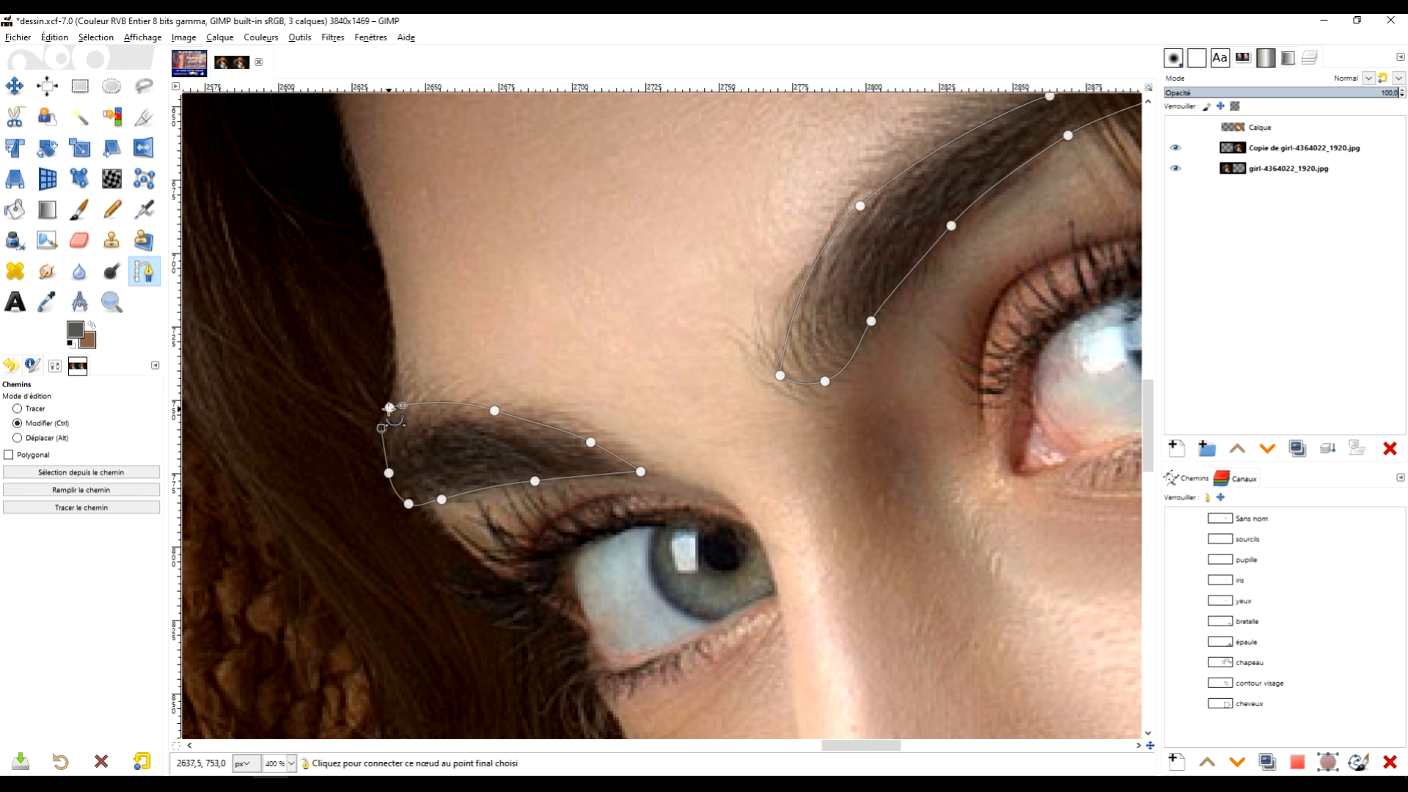
{"action": "left_click", "coordinate": [388, 407], "text": "ctrl"}
Move "sourcils" above the unnamed eyebrow path, merge the two visible paths into "sourcils" and hide it.
{"action": "scroll", "coordinate": [750, 332], "scroll_direction": "down", "scroll_amount": 2}
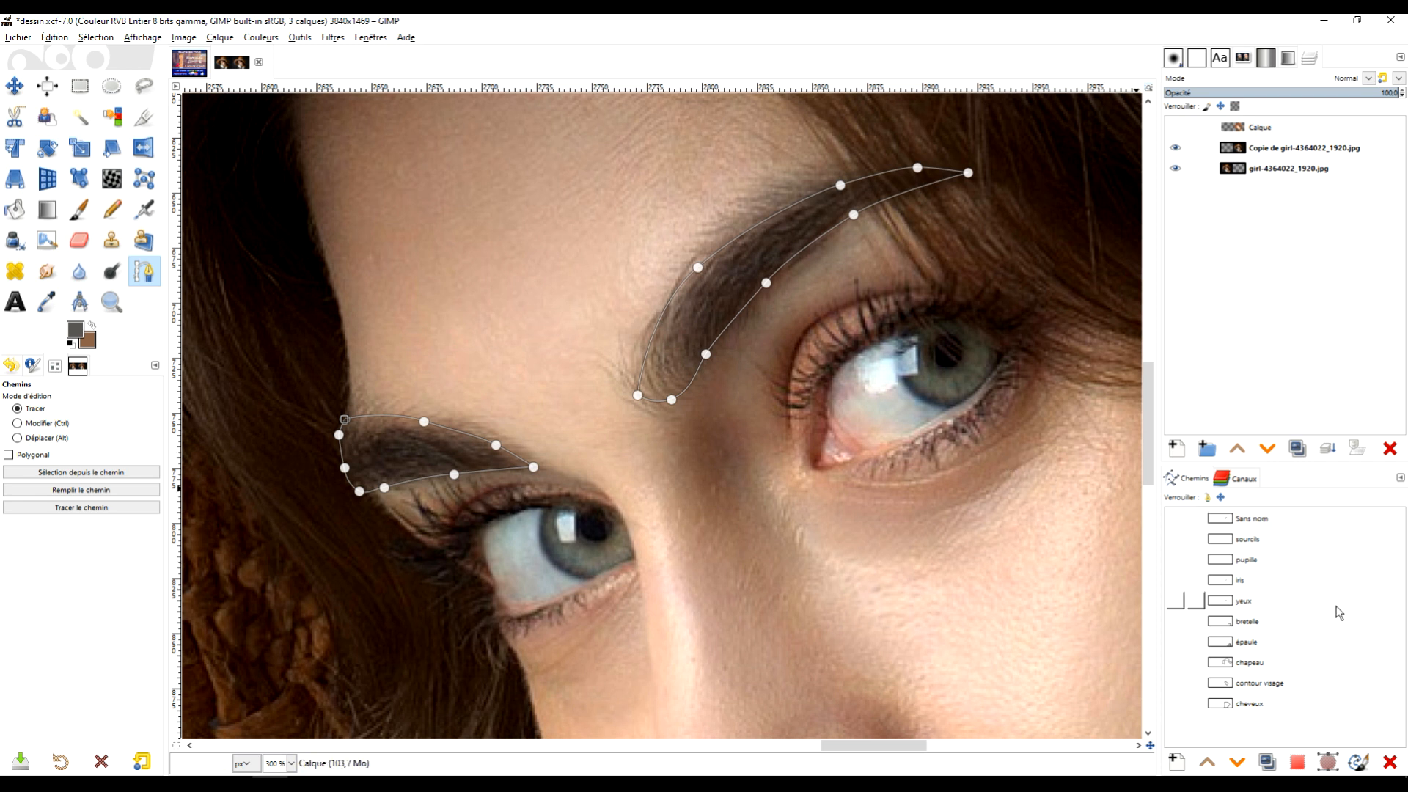
{"action": "left_click", "coordinate": [1256, 543]}
{"action": "left_click_drag", "start_coordinate": [1236, 551], "coordinate": [1206, 516]}
{"action": "left_click", "coordinate": [1175, 518]}
{"action": "left_click", "coordinate": [1176, 538]}
{"action": "right_click", "coordinate": [1220, 517]}
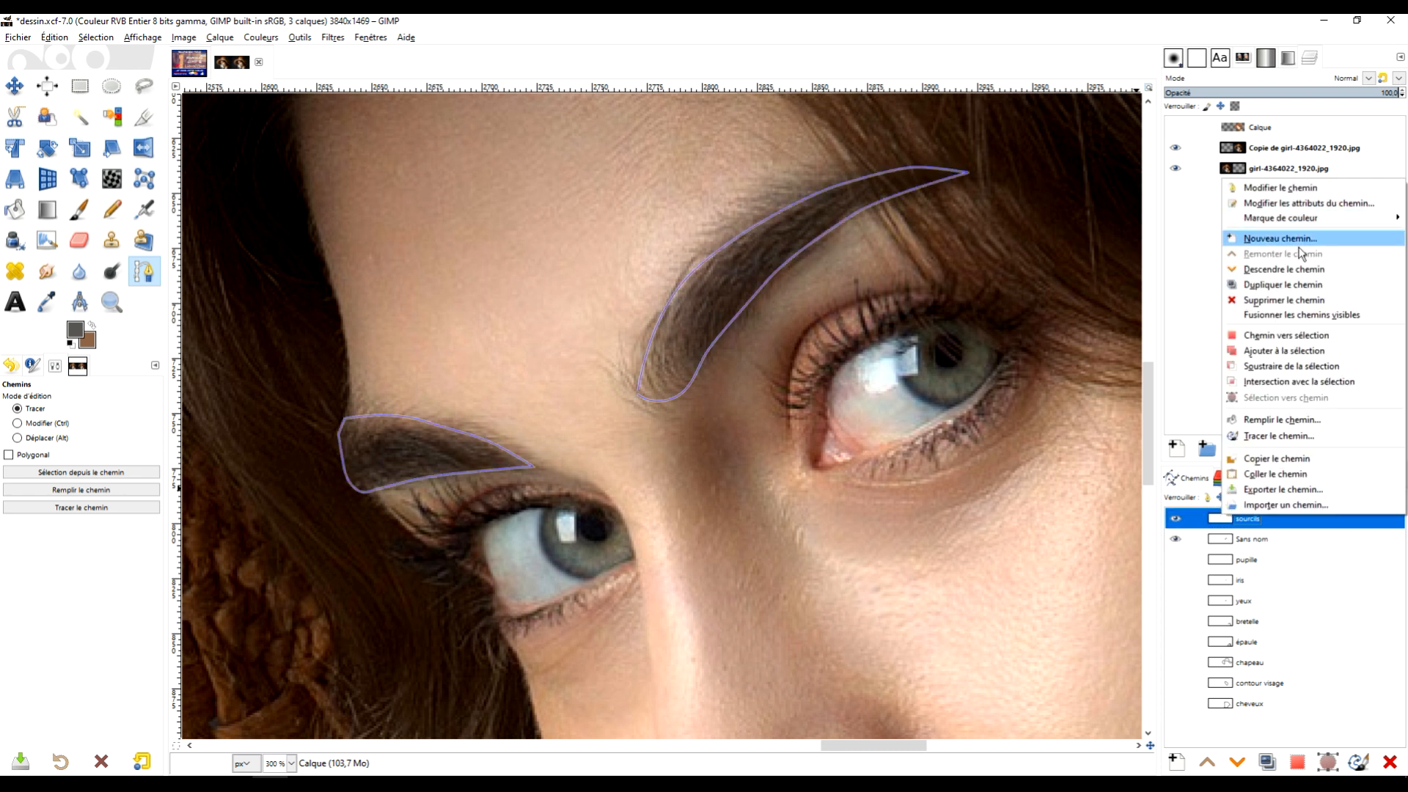
{"action": "left_click", "coordinate": [1322, 315]}
{"action": "left_click", "coordinate": [1175, 518]}
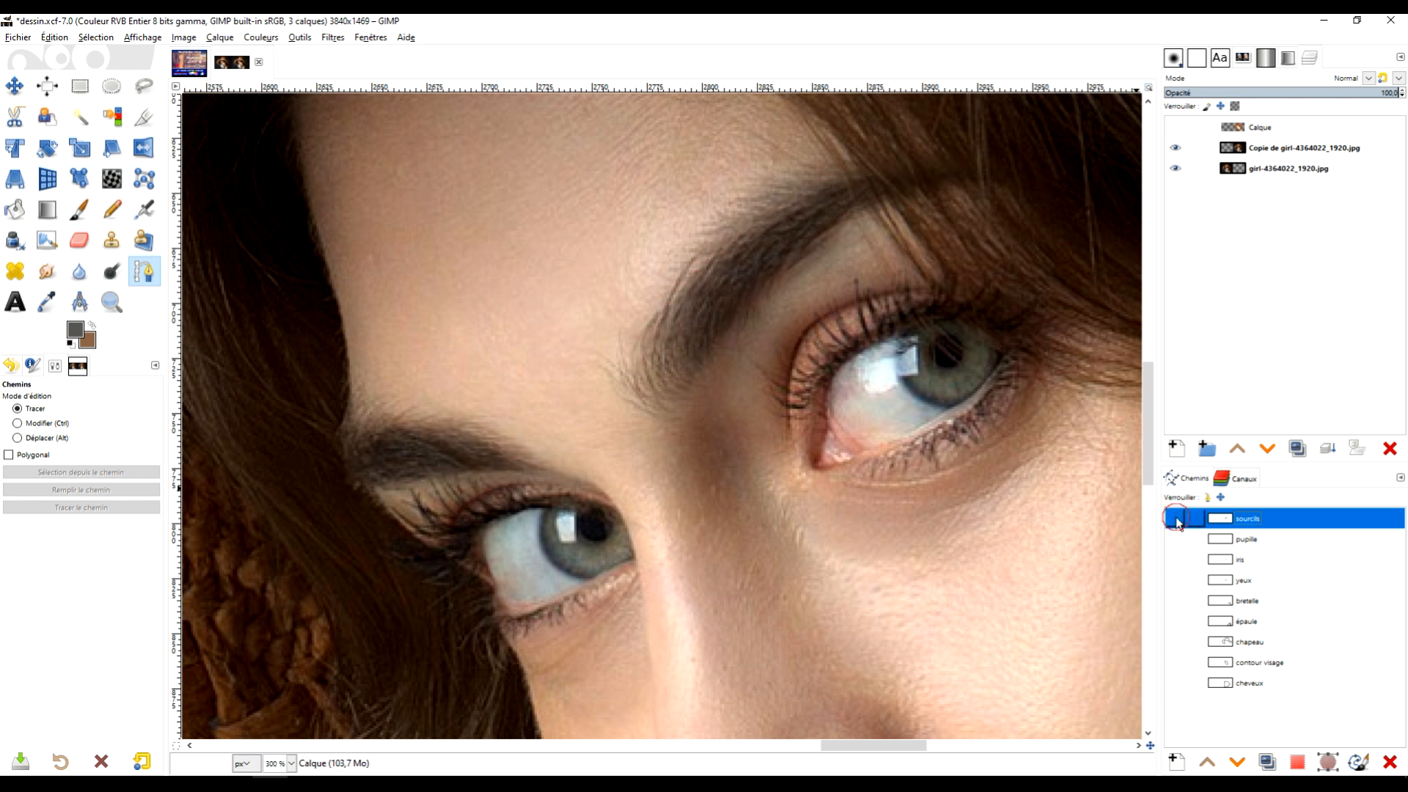
Examine the whole portrait and the area around the mouth and flowers.
{"action": "scroll", "coordinate": [908, 499], "scroll_direction": "down", "scroll_amount": 3}
{"action": "scroll", "coordinate": [909, 500], "scroll_direction": "up", "scroll_amount": 2}
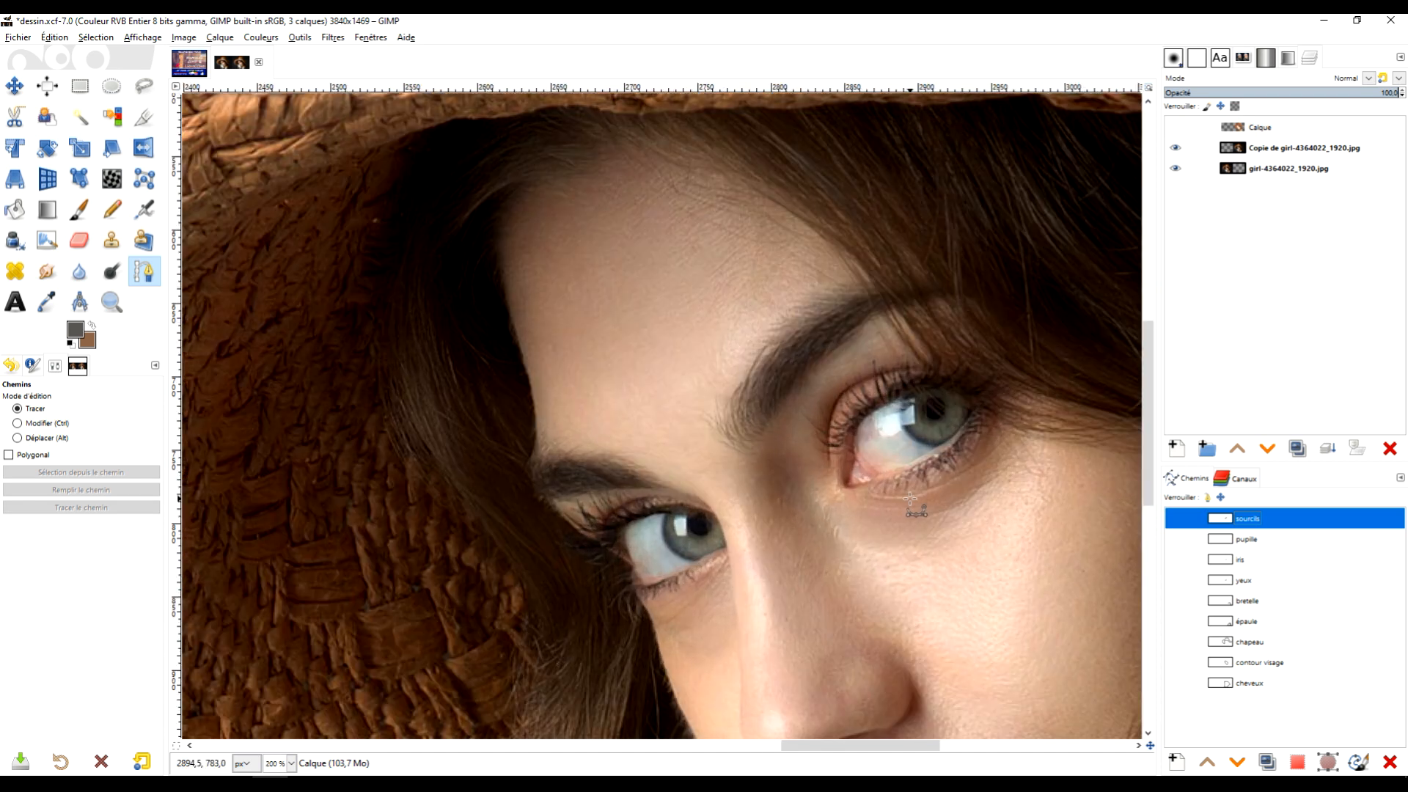
{"action": "scroll", "coordinate": [909, 506], "scroll_direction": "down", "scroll_amount": 3}
{"action": "left_click_drag", "start_coordinate": [758, 302], "coordinate": [680, 398]}
{"action": "scroll", "coordinate": [682, 363], "scroll_direction": "up", "scroll_amount": 1}
{"action": "scroll", "coordinate": [682, 363], "scroll_direction": "down", "scroll_amount": 1}
{"action": "scroll", "coordinate": [677, 414], "scroll_direction": "down", "scroll_amount": 1}
{"action": "scroll", "coordinate": [661, 468], "scroll_direction": "up", "scroll_amount": 1}
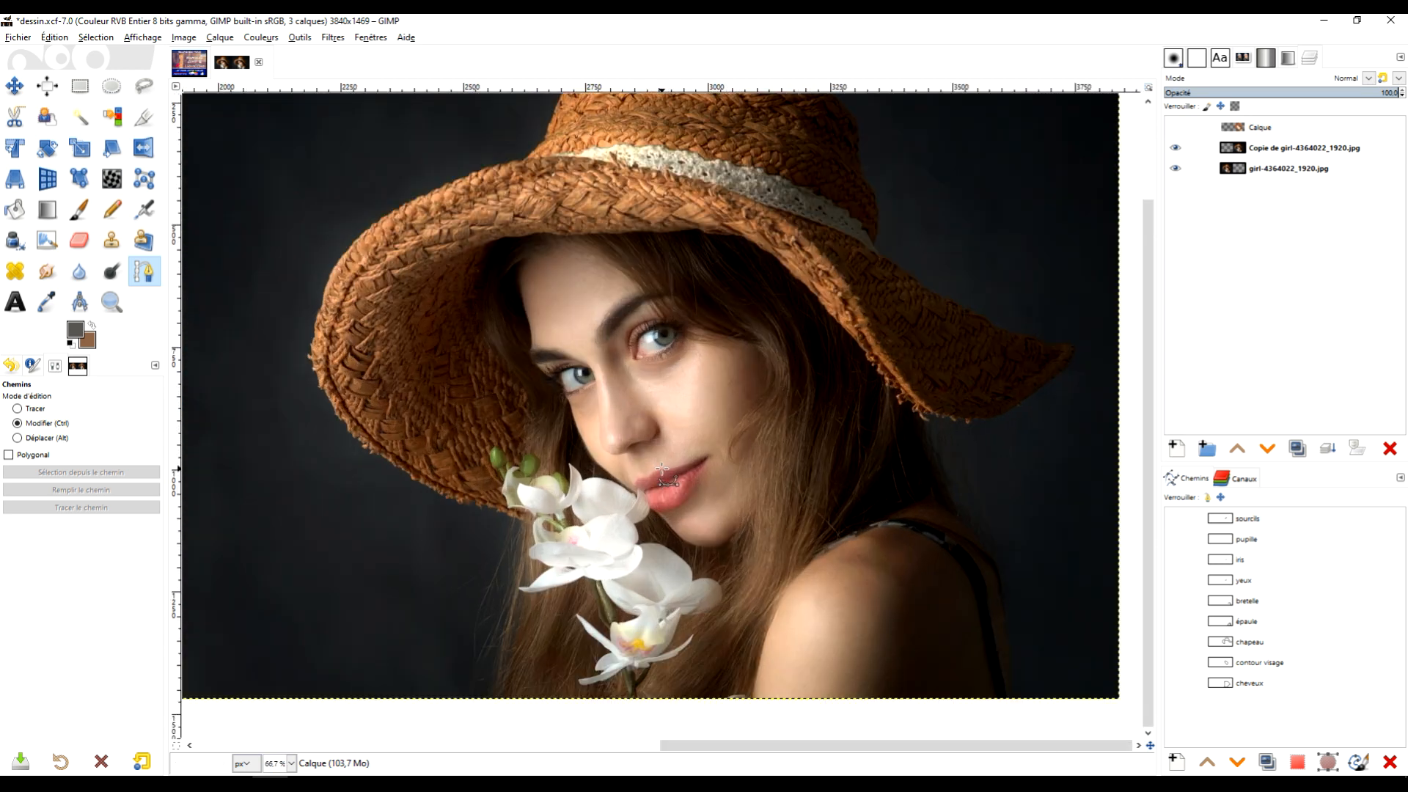
{"action": "scroll", "coordinate": [661, 468], "scroll_direction": "up", "scroll_amount": 2}
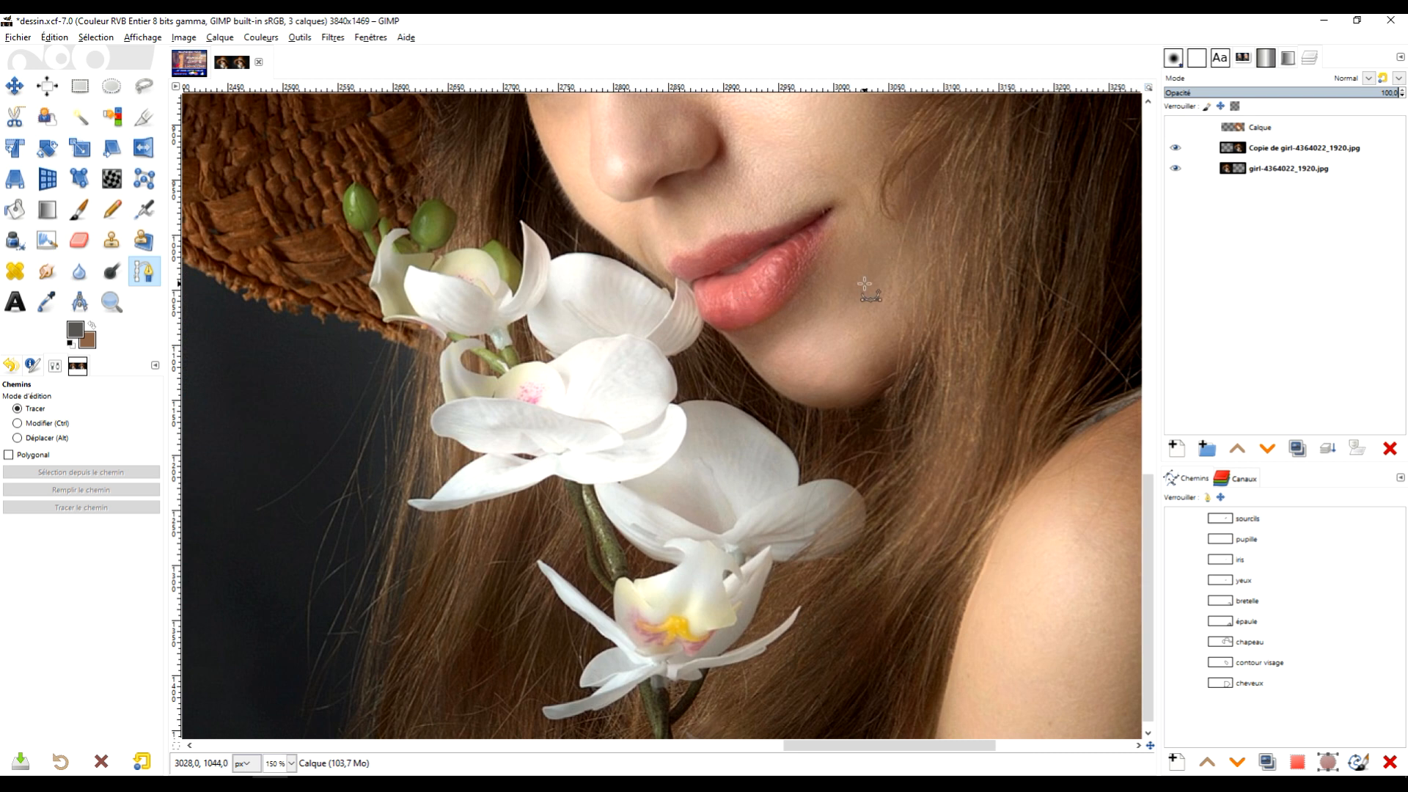
{"action": "scroll", "coordinate": [792, 345], "scroll_direction": "down", "scroll_amount": 2}
{"action": "scroll", "coordinate": [806, 327], "scroll_direction": "up", "scroll_amount": 2}
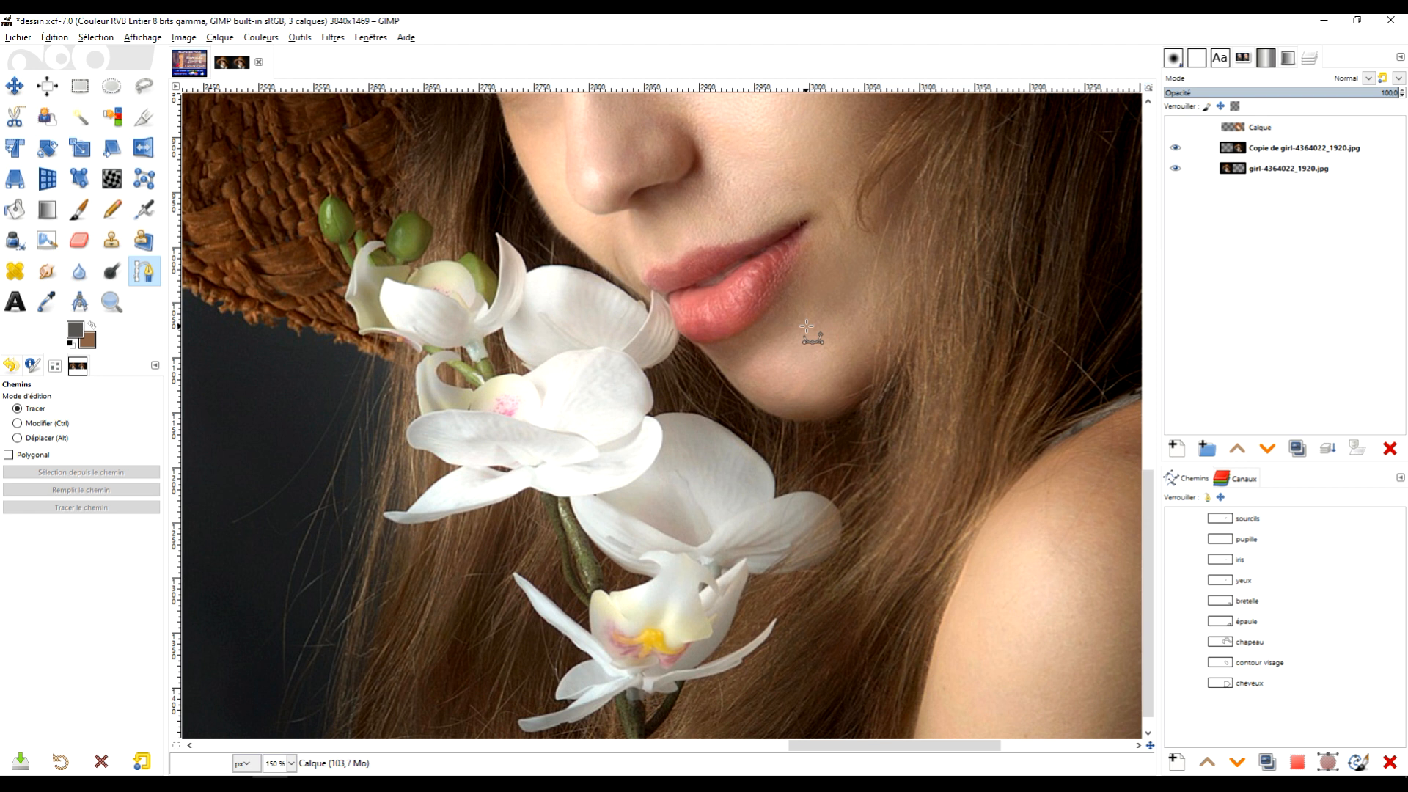
{"action": "scroll", "coordinate": [810, 328], "scroll_direction": "down", "scroll_amount": 2}
{"action": "scroll", "coordinate": [821, 339], "scroll_direction": "up", "scroll_amount": 1}
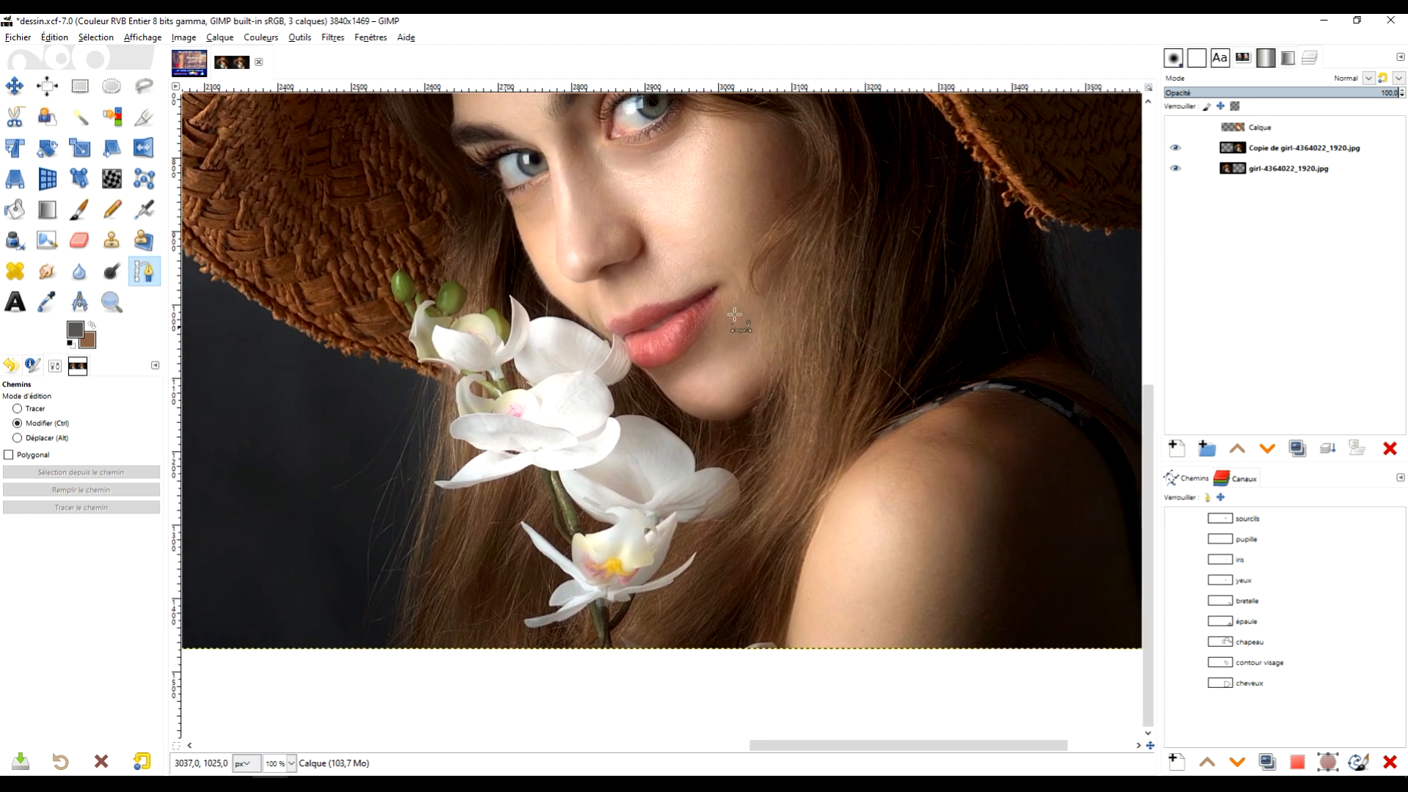
Create a new empty path named "levres" for the lips.
{"action": "scroll", "coordinate": [734, 315], "scroll_direction": "up", "scroll_amount": 3}
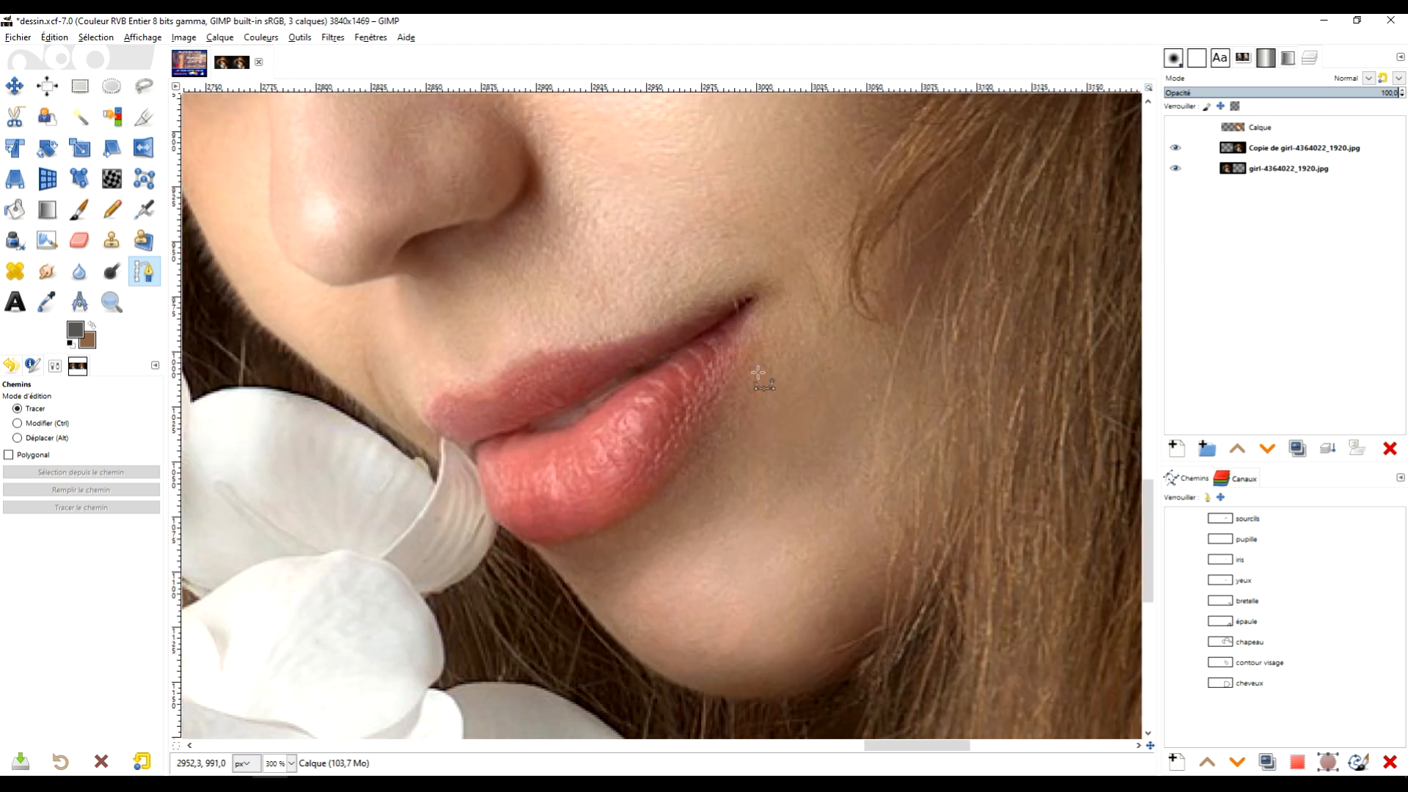
{"action": "left_click", "coordinate": [1176, 761]}
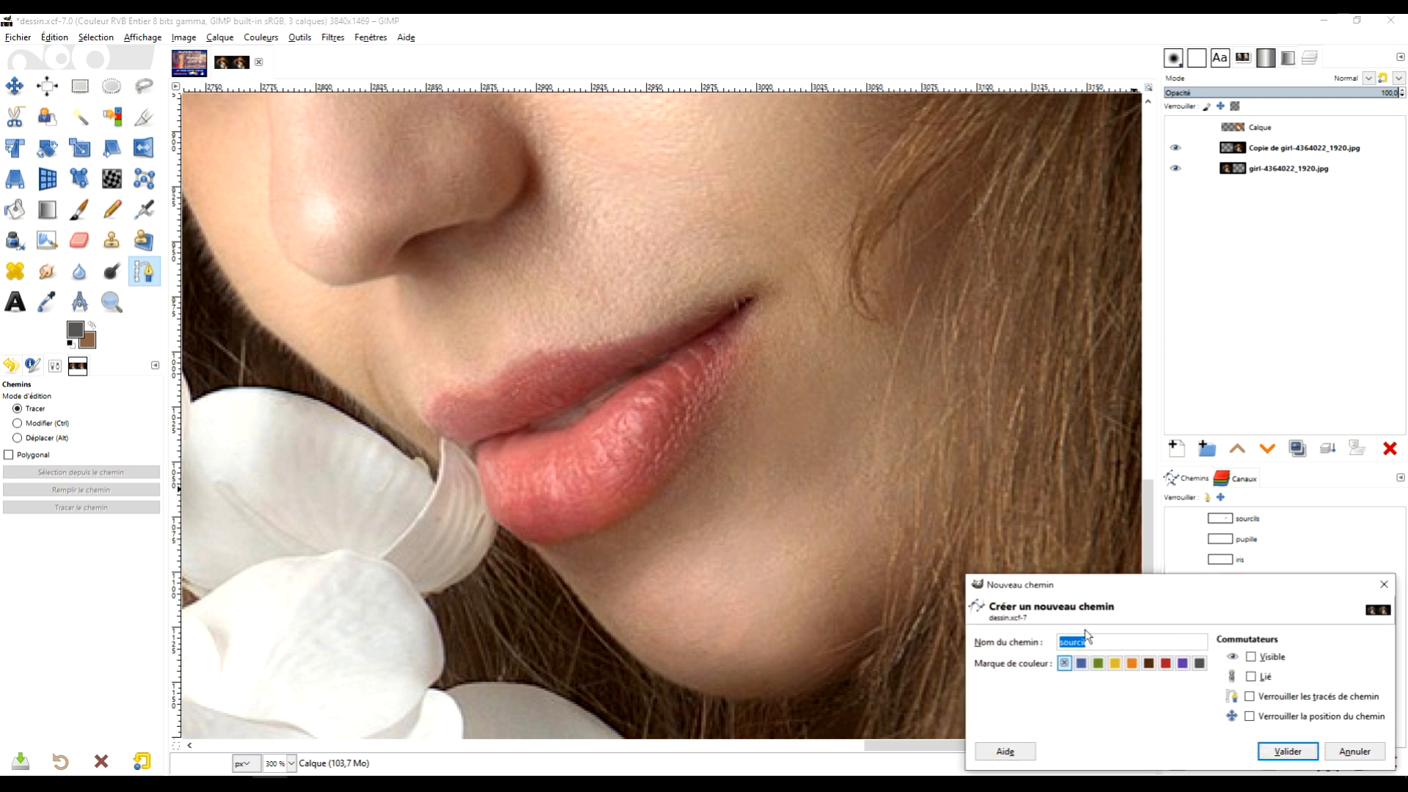
{"action": "type", "text": "levres"}
{"action": "key", "text": "Return"}
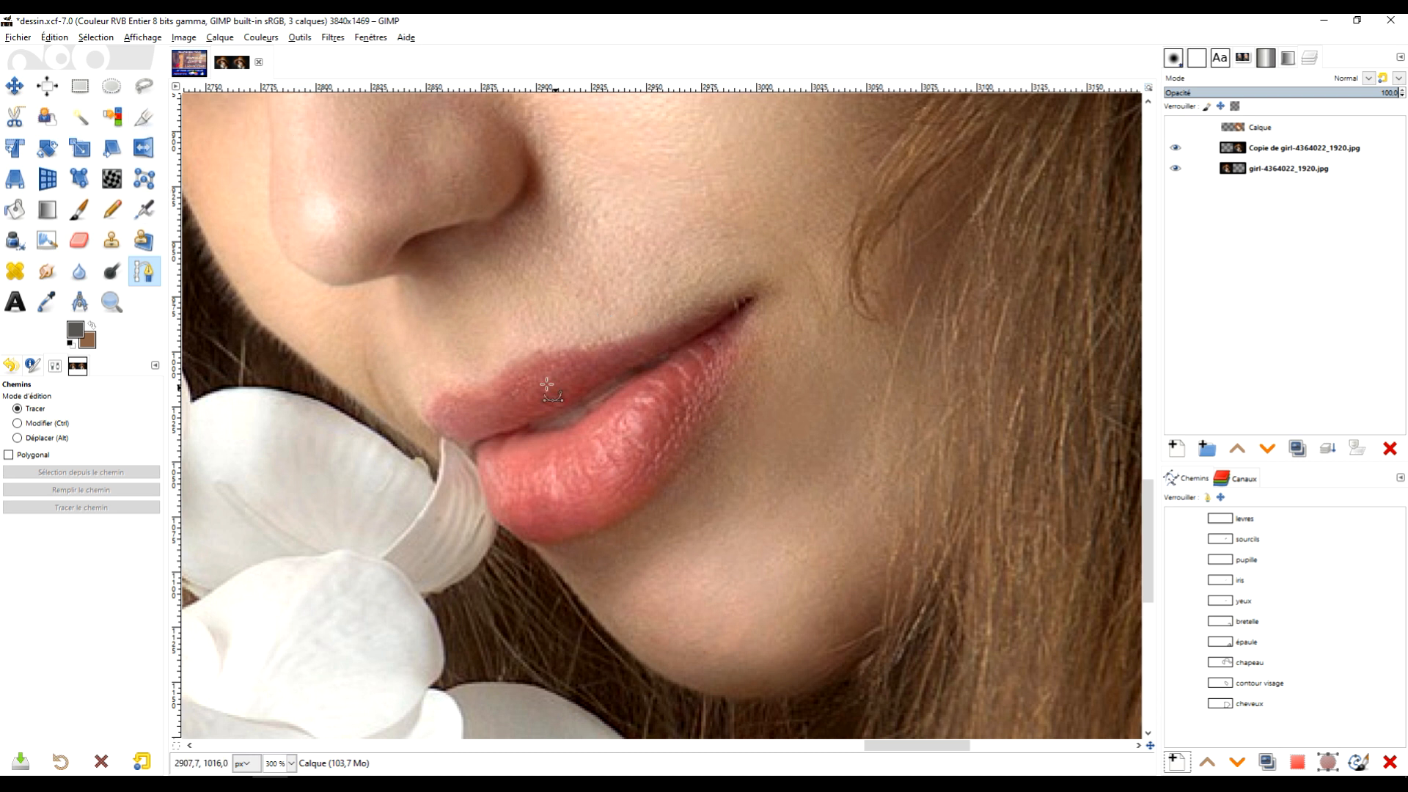
Trace the upper lip's top contour with the Paths tool, from the left-hand corner of the mouth to the right-hand corner.
{"action": "scroll", "coordinate": [460, 388], "scroll_direction": "up", "scroll_amount": 1}
{"action": "left_click", "coordinate": [413, 413]}
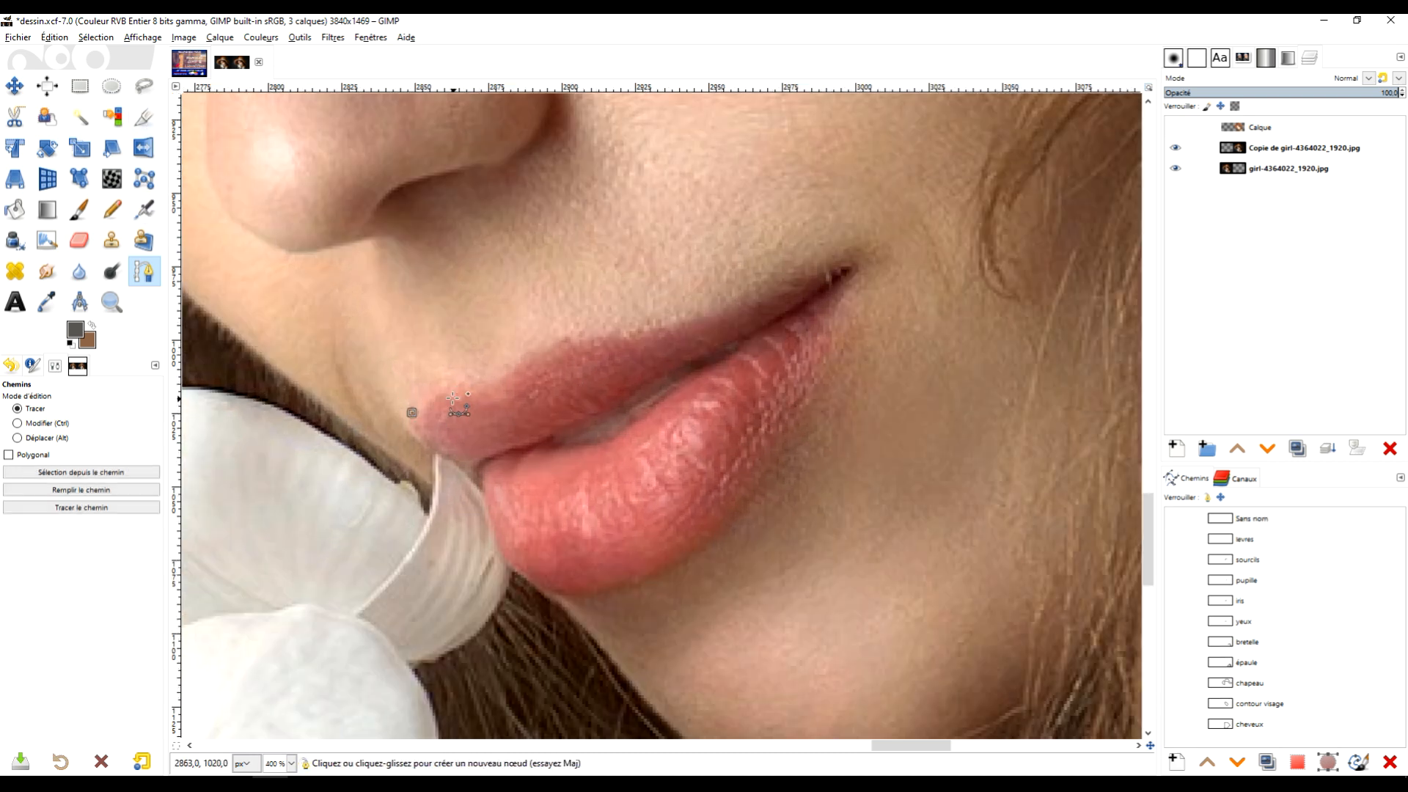
{"action": "left_click_drag", "start_coordinate": [442, 392], "coordinate": [584, 343]}
{"action": "left_click", "coordinate": [477, 395]}
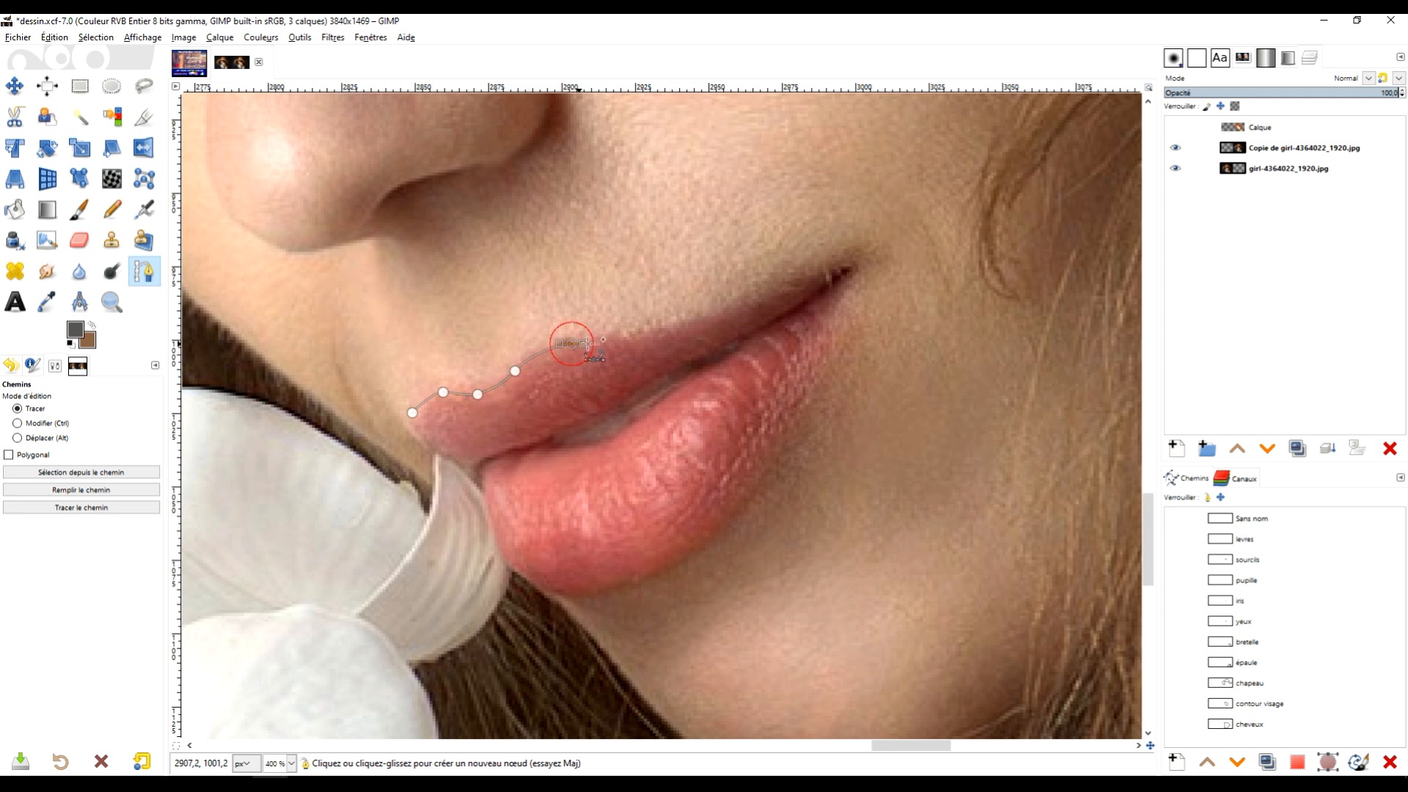
{"action": "left_click_drag", "start_coordinate": [679, 328], "coordinate": [860, 296]}
{"action": "left_click", "coordinate": [853, 262]}
{"action": "scroll", "coordinate": [849, 305], "scroll_direction": "up", "scroll_amount": 2}
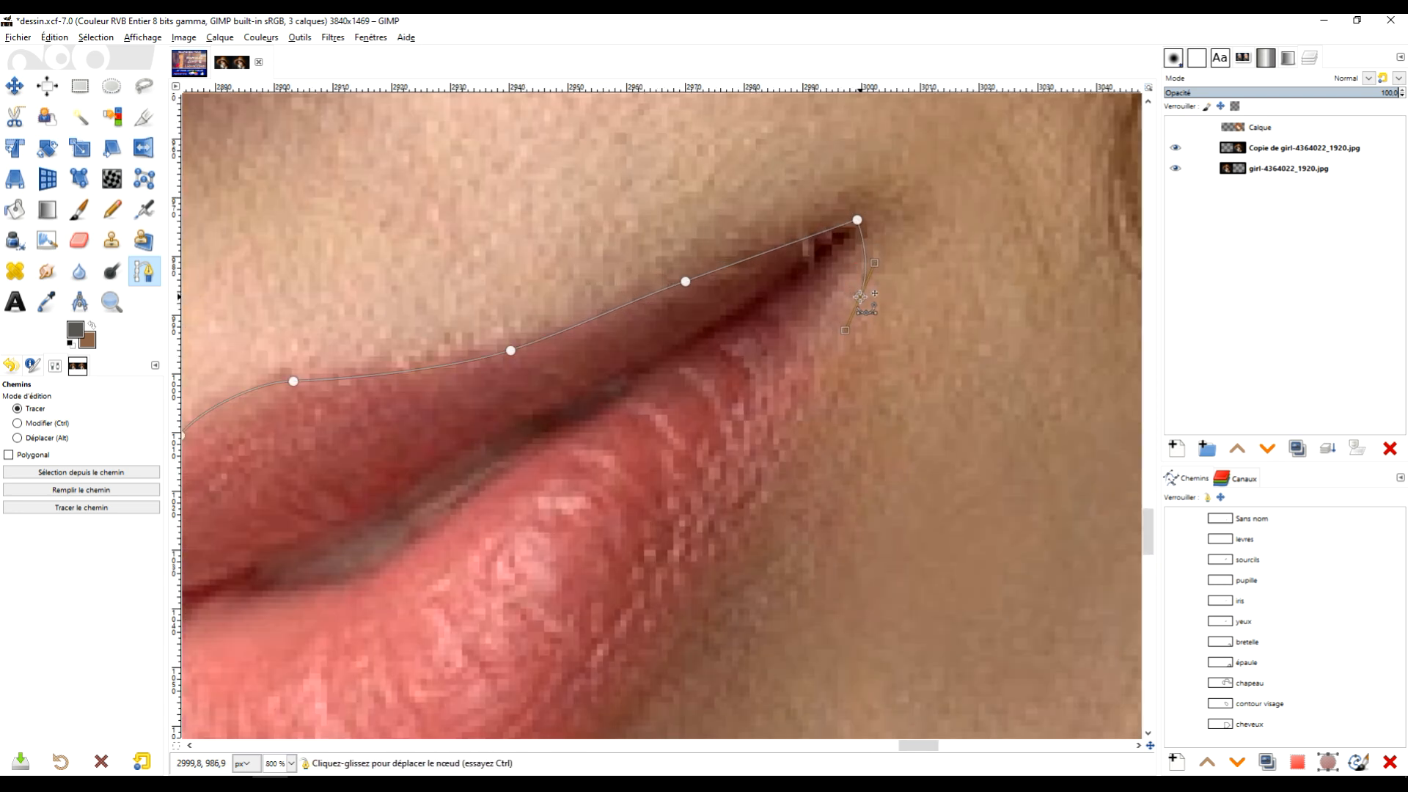
Continue the outline around the lower lip and along the flower petal, and close it at the starting node.
{"action": "scroll", "coordinate": [810, 453], "scroll_direction": "down", "scroll_amount": 1}
{"action": "left_click_drag", "start_coordinate": [795, 481], "coordinate": [774, 386]}
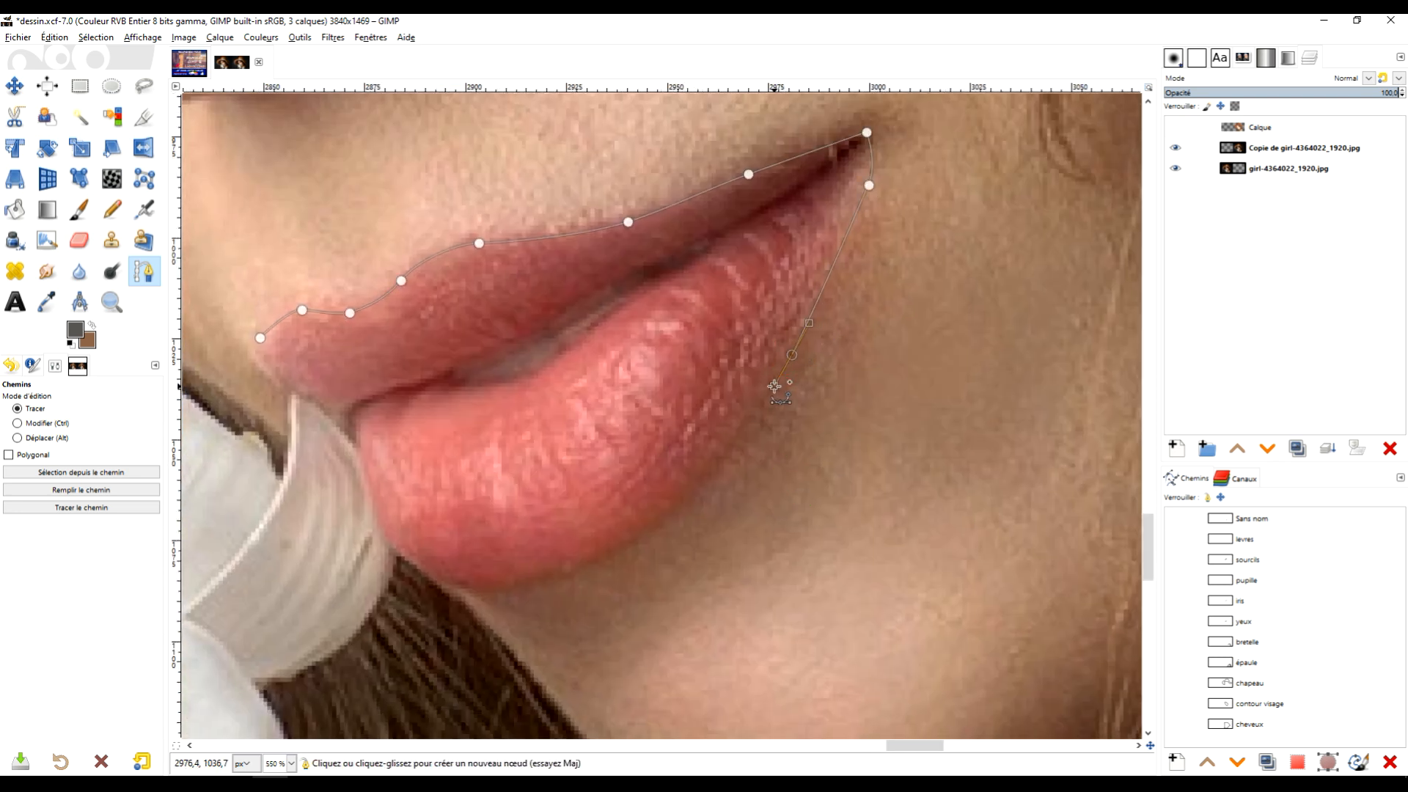
{"action": "left_click_drag", "start_coordinate": [693, 495], "coordinate": [678, 504]}
{"action": "left_click_drag", "start_coordinate": [575, 569], "coordinate": [375, 514]}
{"action": "left_click_drag", "start_coordinate": [363, 465], "coordinate": [321, 402]}
{"action": "left_click", "coordinate": [290, 388]}
{"action": "left_click", "coordinate": [260, 340], "text": "ctrl"}
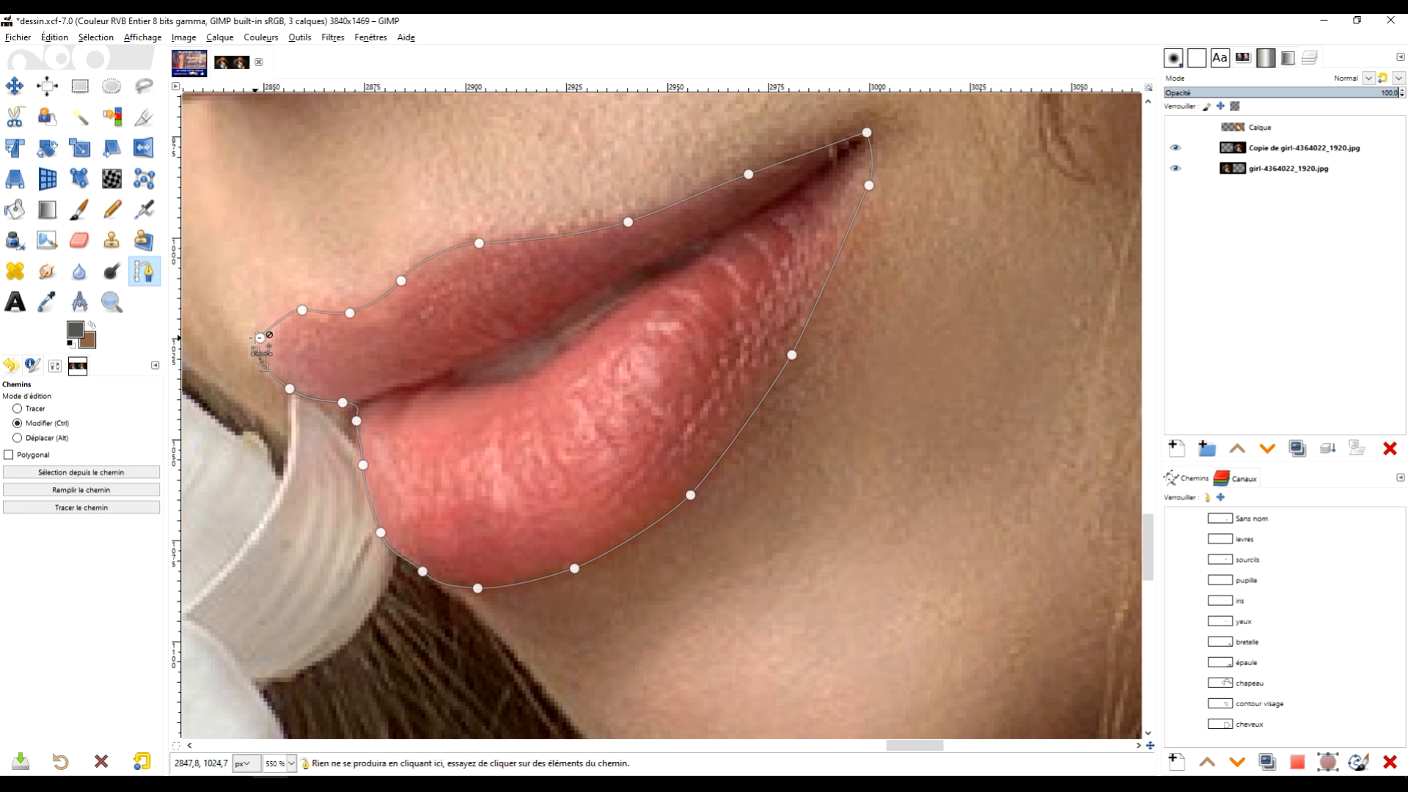
Close the lips outline at its starting node and move the "levres" path above the unnamed path.
{"action": "left_click", "coordinate": [261, 338], "text": "ctrl"}
{"action": "scroll", "coordinate": [570, 311], "scroll_direction": "down", "scroll_amount": 4}
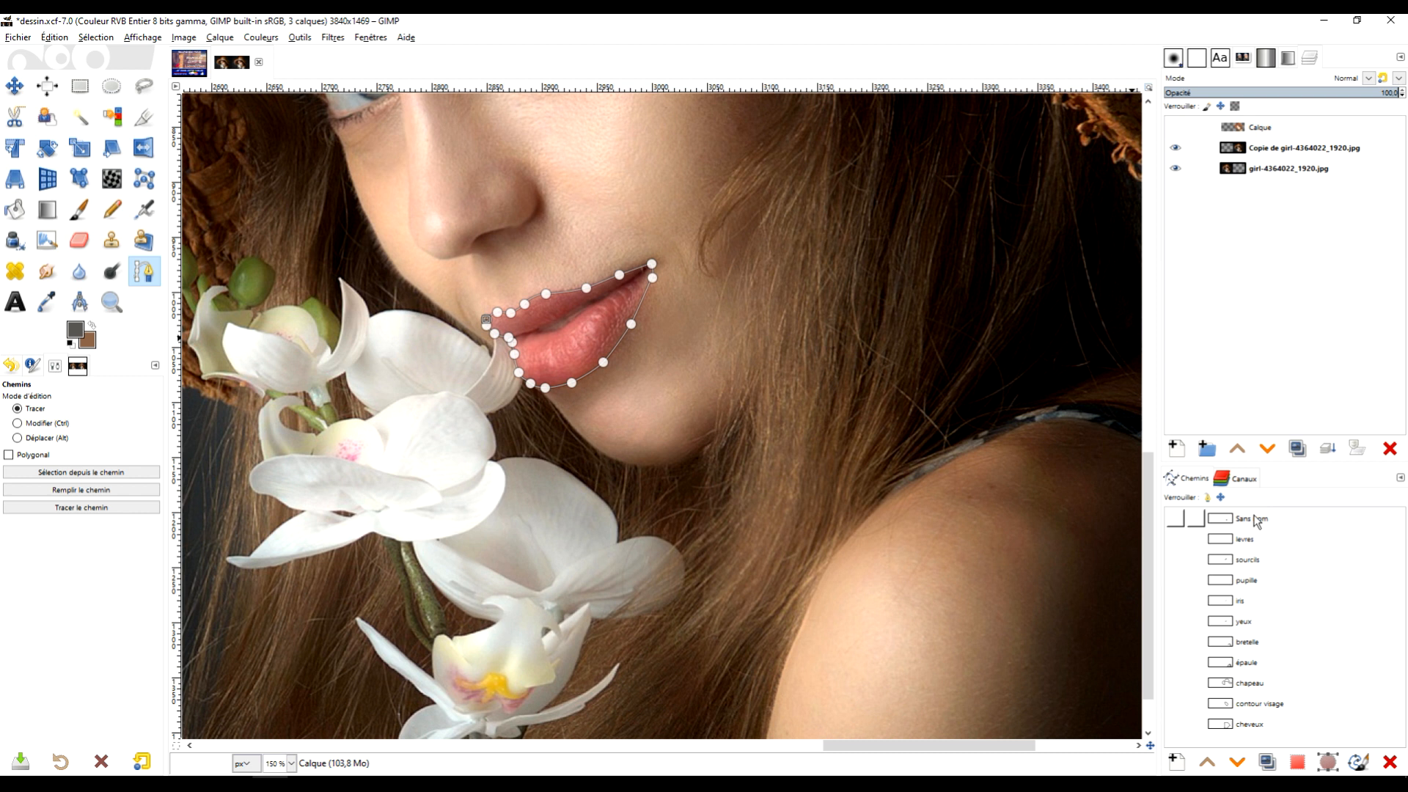
{"action": "left_click", "coordinate": [1254, 517]}
{"action": "left_click_drag", "start_coordinate": [1225, 538], "coordinate": [1236, 512]}
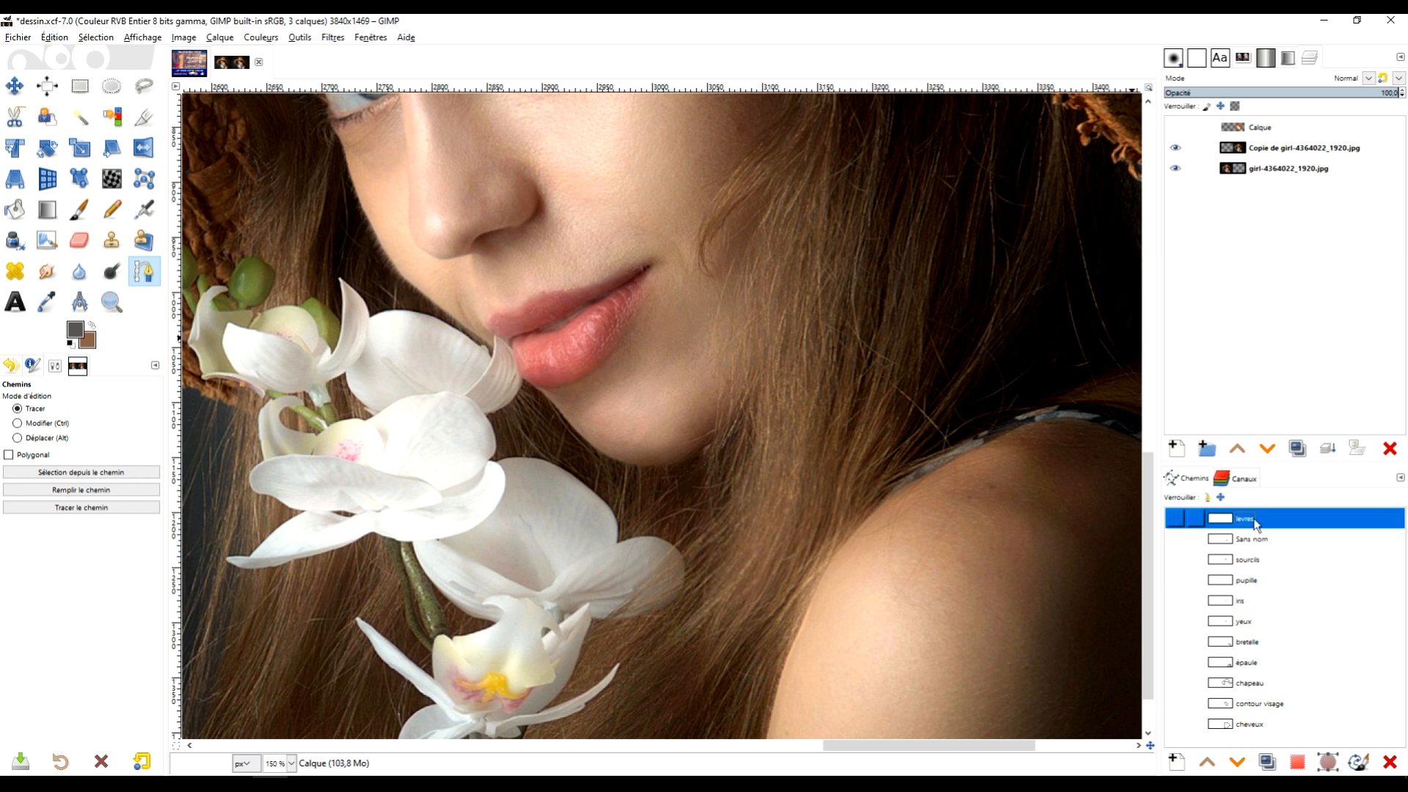
Make the "levres" and "Sans nom" paths visible and merge the visible paths into "levres".
{"action": "right_click", "coordinate": [1224, 520]}
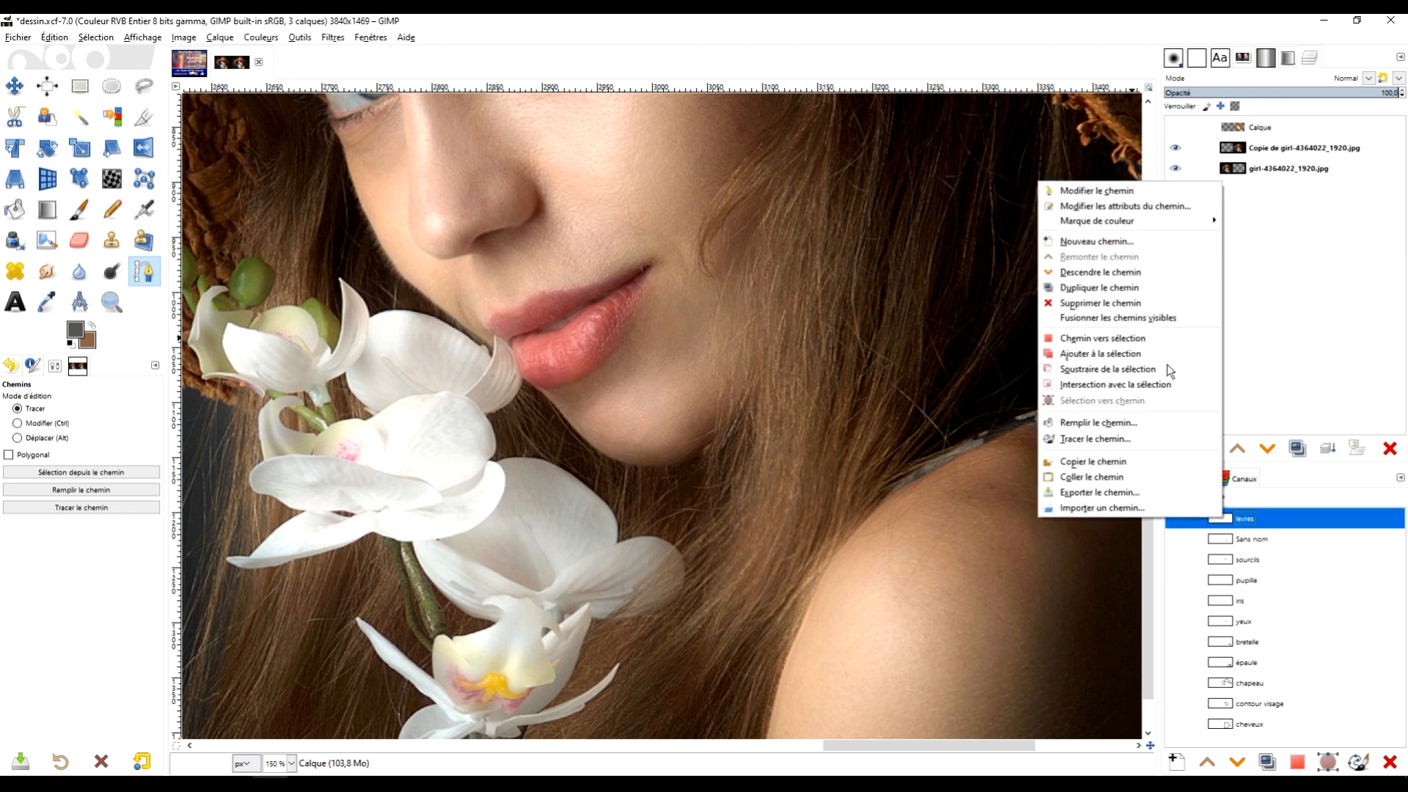
{"action": "left_click", "coordinate": [1335, 539]}
{"action": "left_click", "coordinate": [1175, 519]}
{"action": "left_click", "coordinate": [1176, 538]}
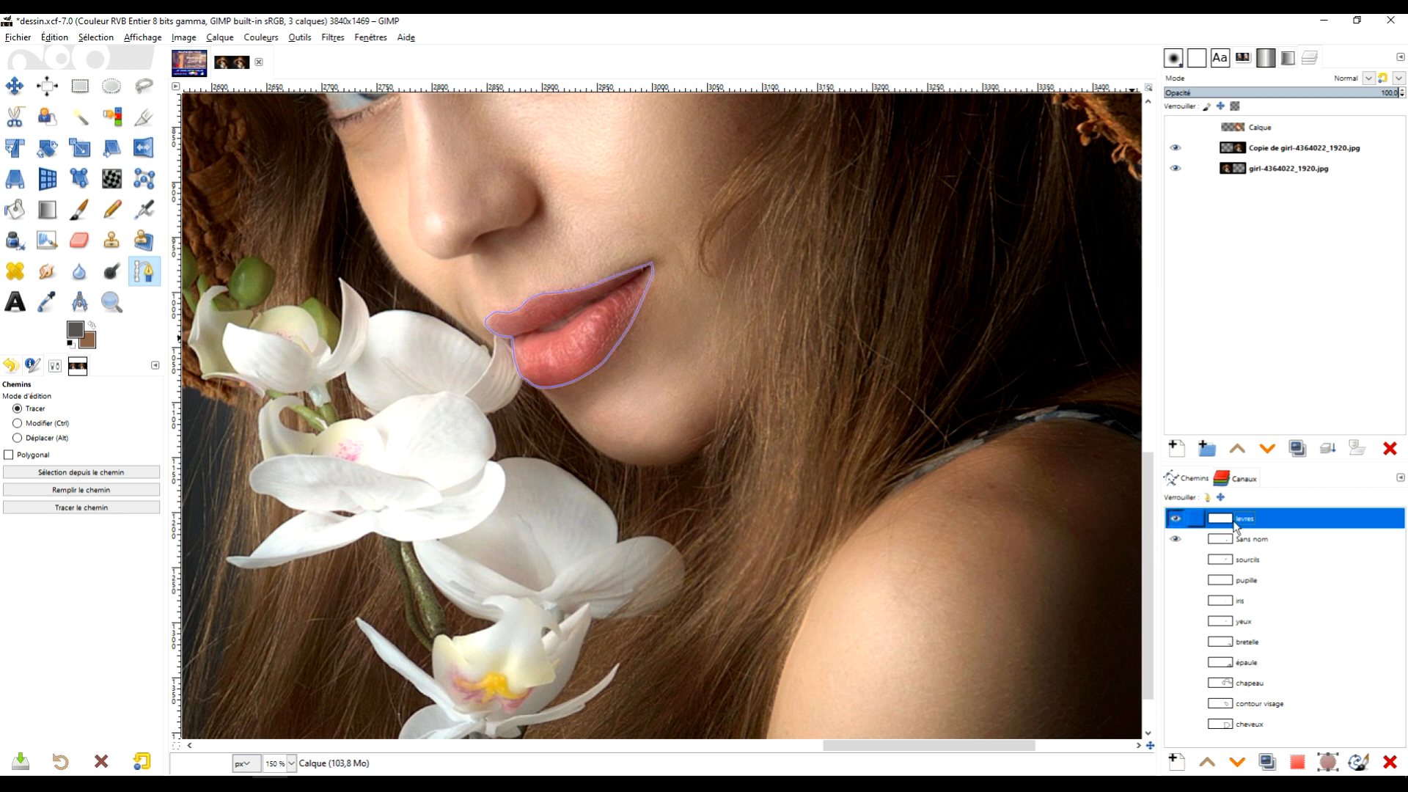
{"action": "right_click", "coordinate": [1226, 519]}
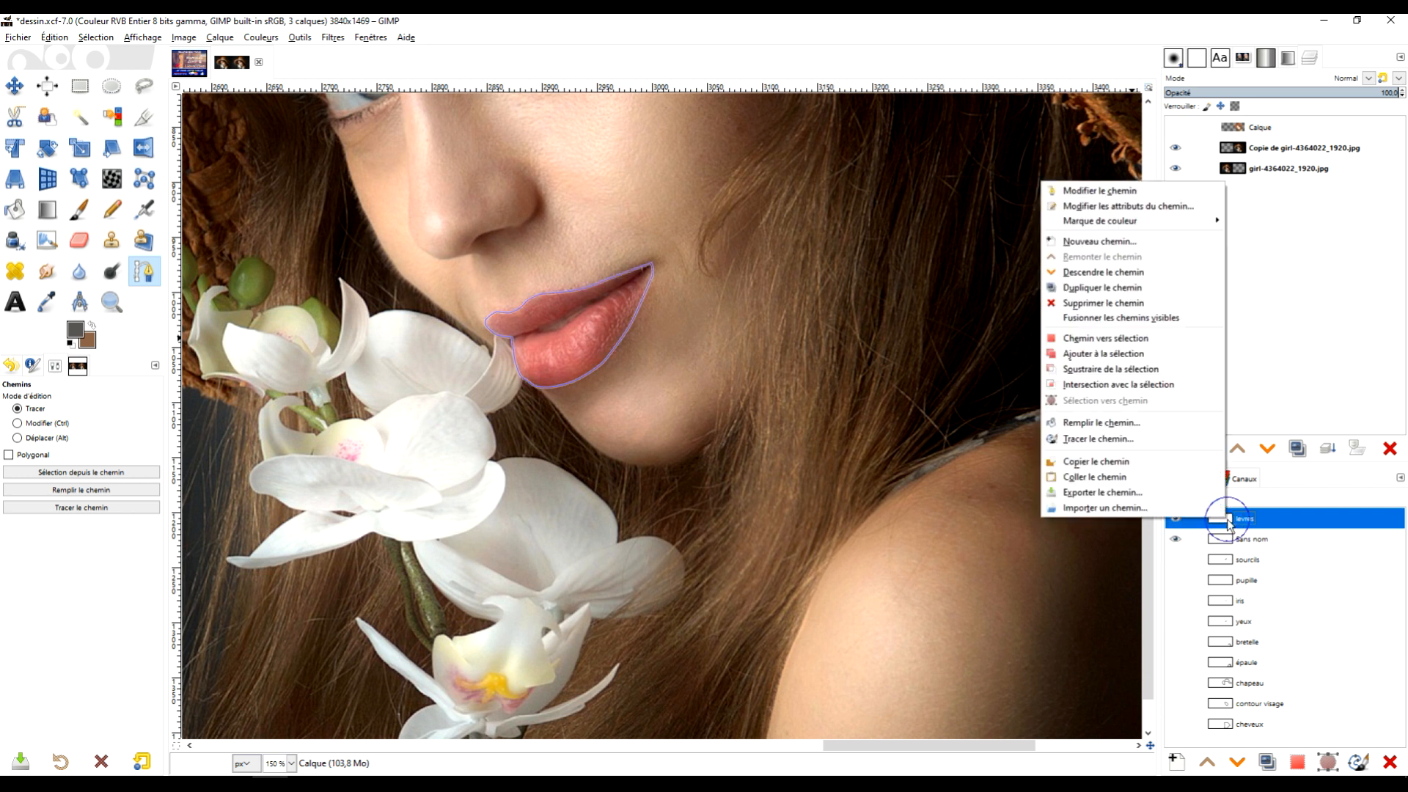
{"action": "left_click", "coordinate": [1139, 319]}
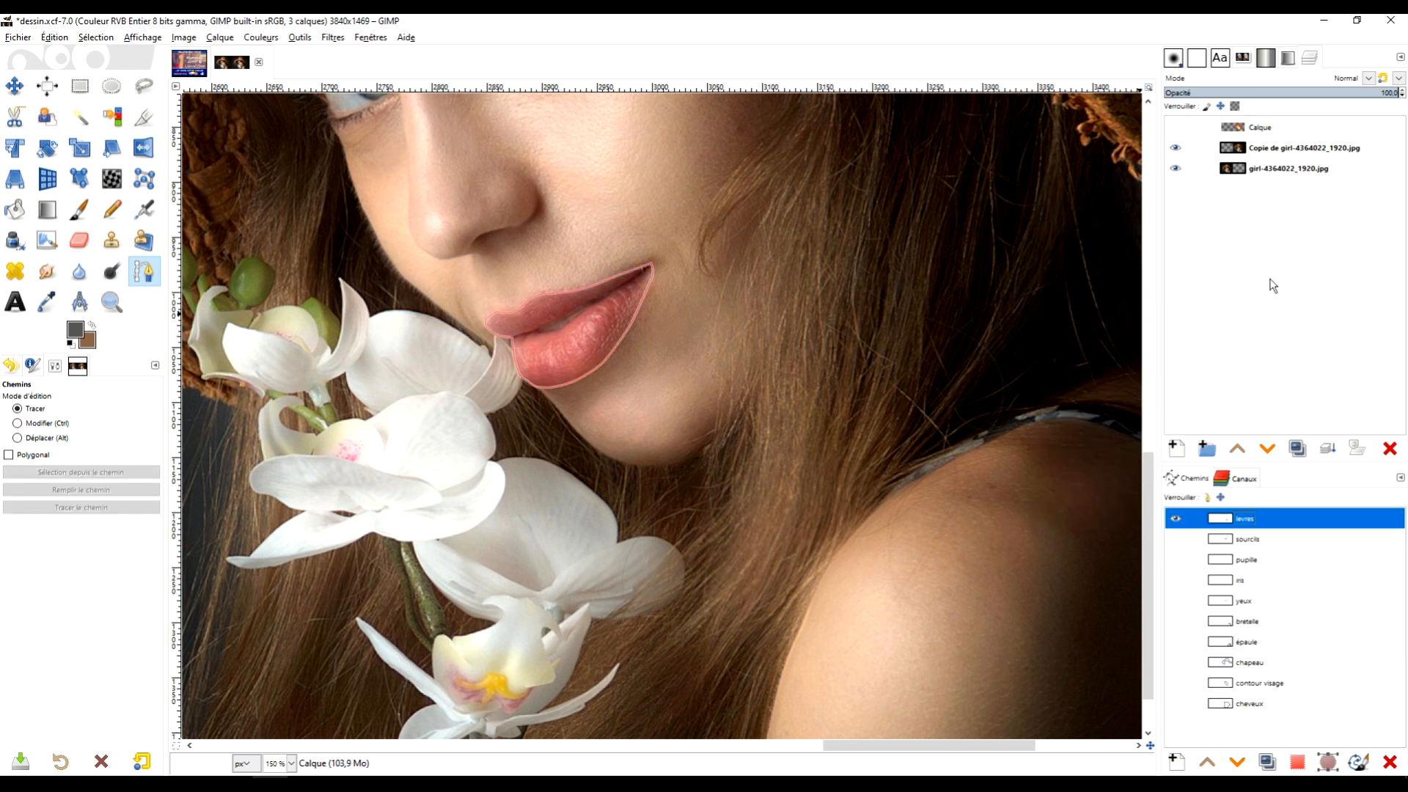
Stop editing the lips outline by switching to Rectangle Select and hide the "levres" path.
{"action": "scroll", "coordinate": [735, 316], "scroll_direction": "down", "scroll_amount": 2}
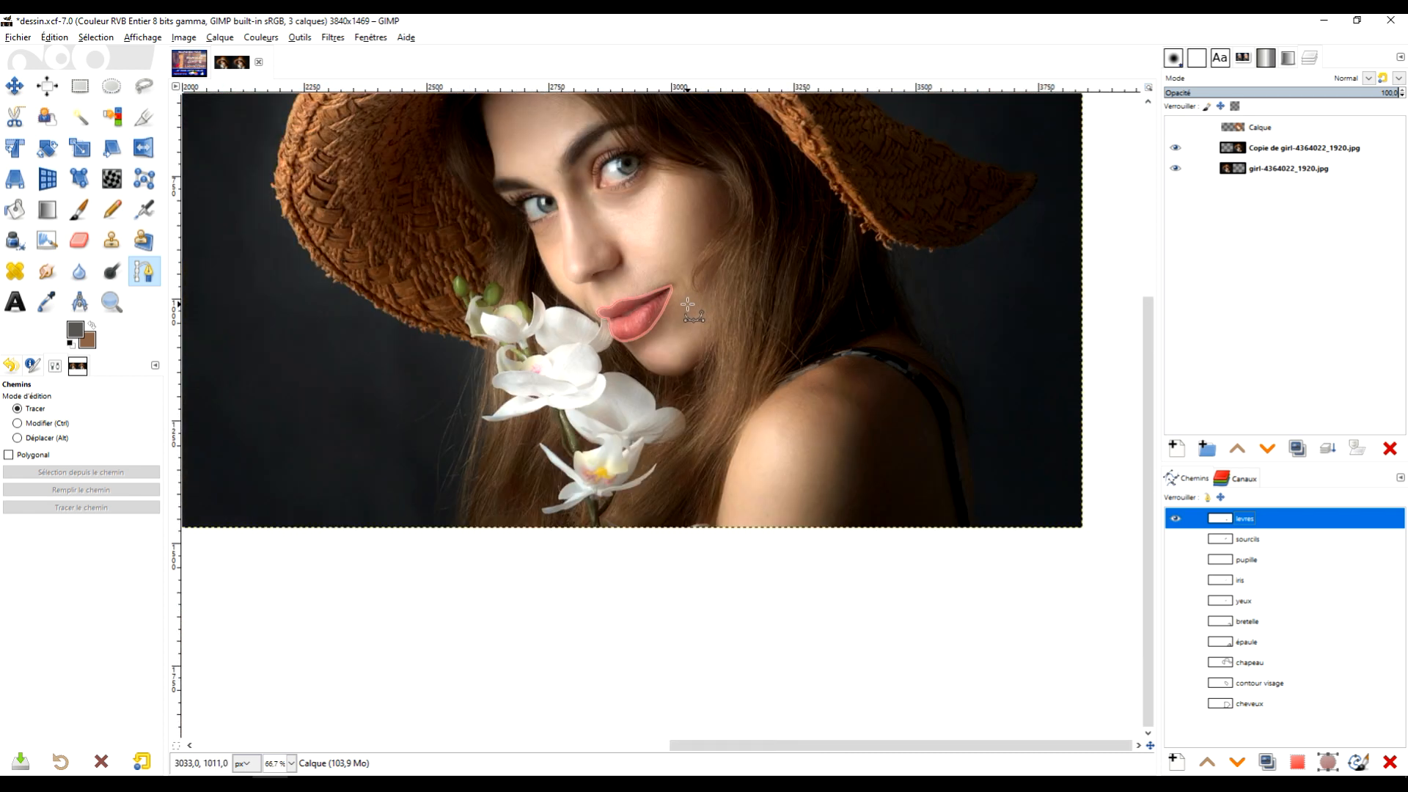
{"action": "left_click", "coordinate": [89, 91]}
{"action": "left_click", "coordinate": [1175, 518]}
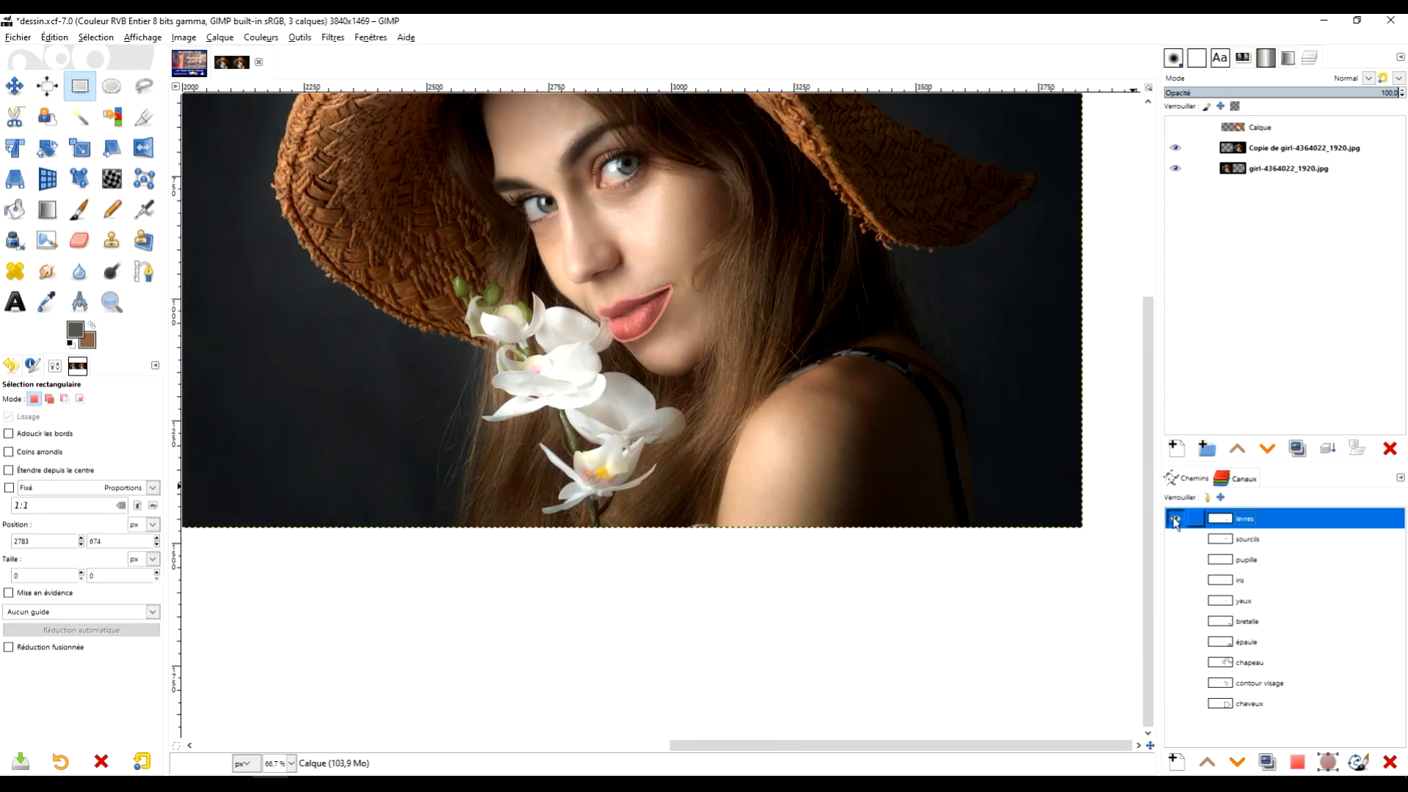
Outline the dark opening between the lips as a new closed path with the Paths tool.
{"action": "scroll", "coordinate": [634, 266], "scroll_direction": "up", "scroll_amount": 2}
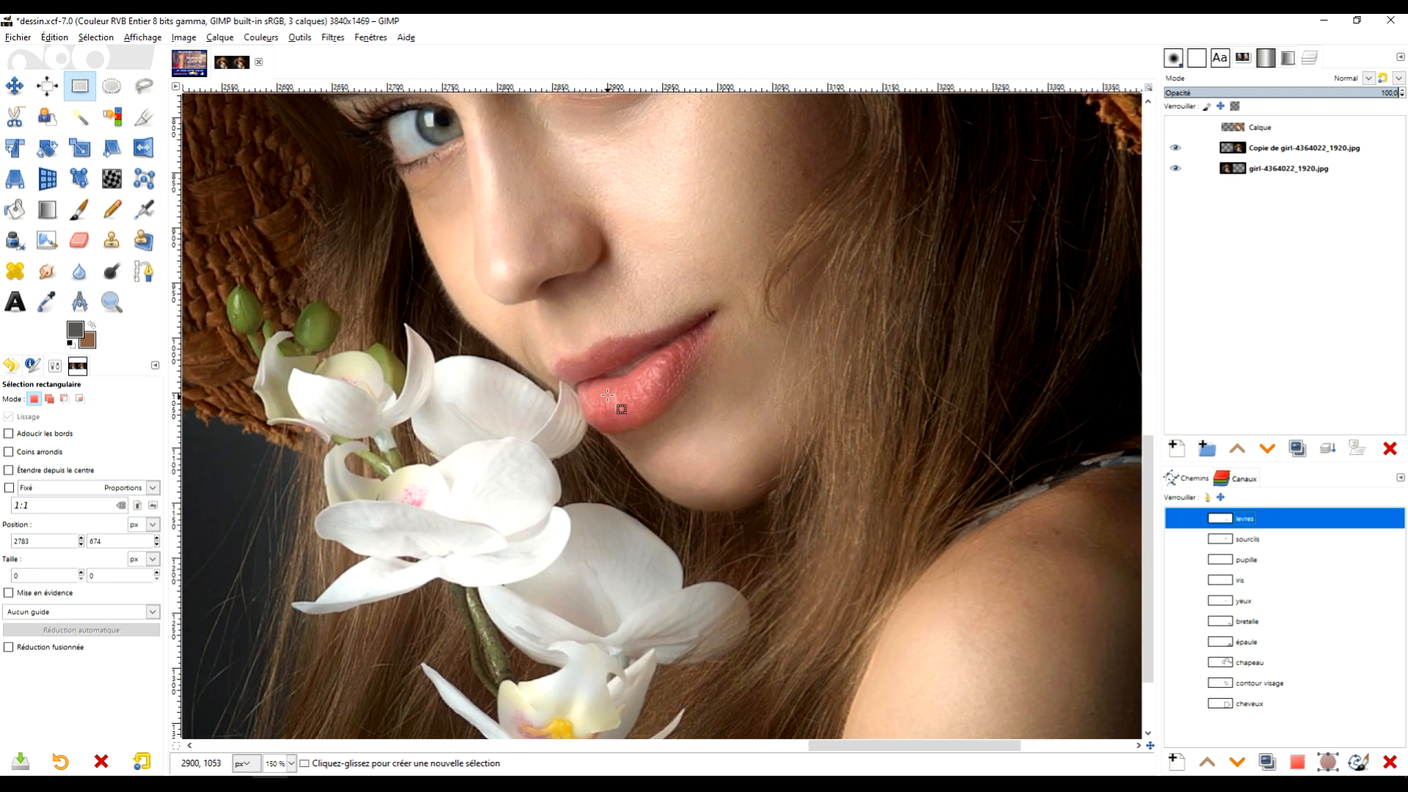
{"action": "scroll", "coordinate": [597, 369], "scroll_direction": "up", "scroll_amount": 1}
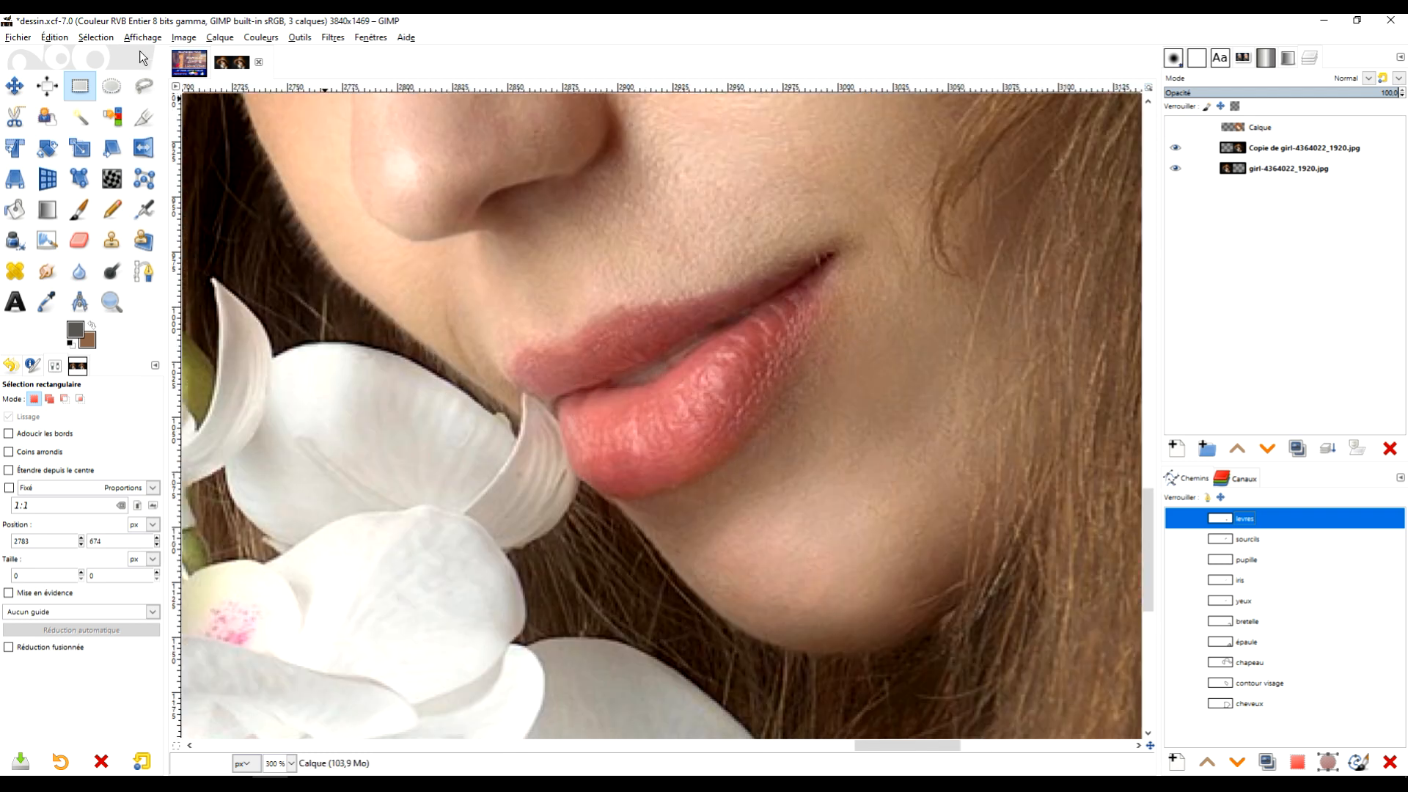
{"action": "left_click", "coordinate": [144, 272]}
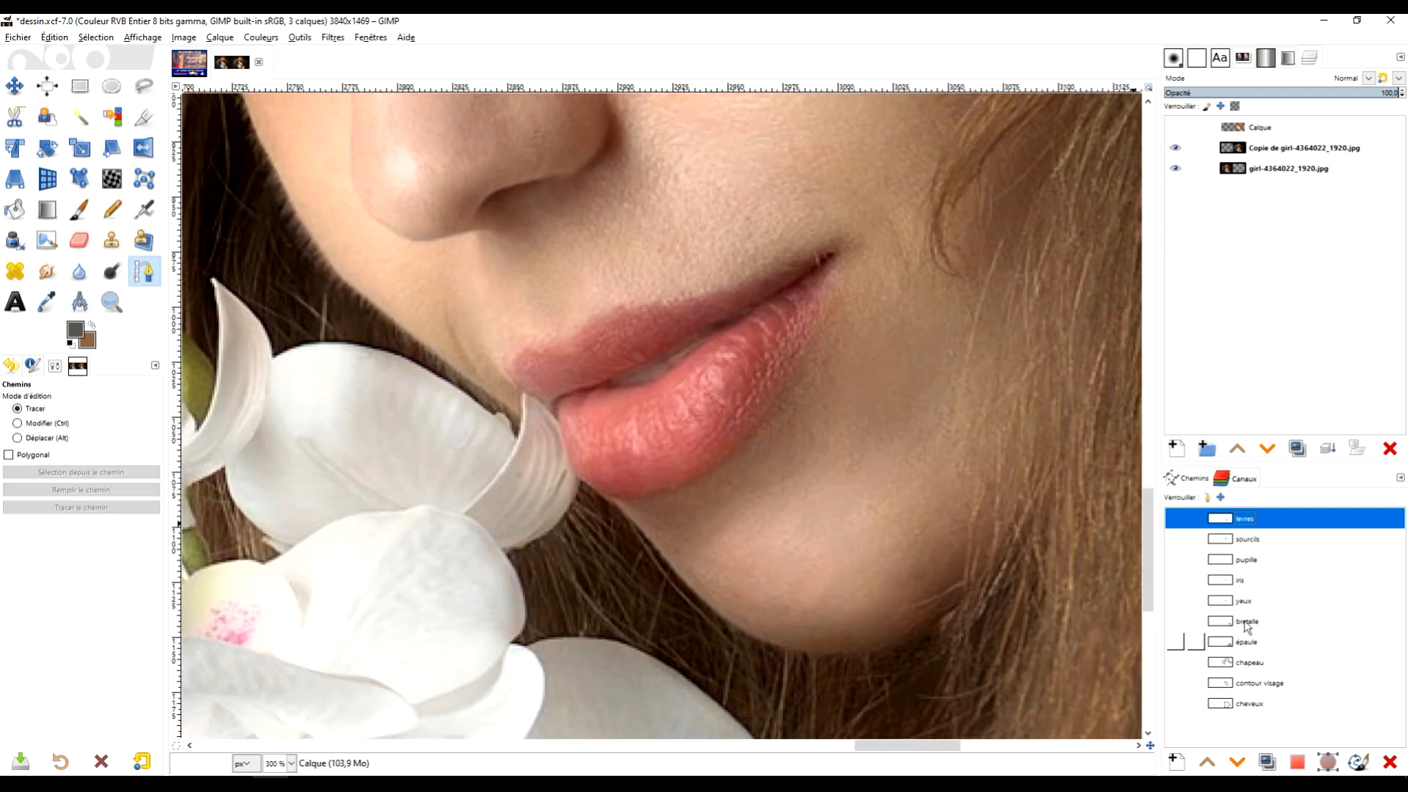
{"action": "scroll", "coordinate": [635, 391], "scroll_direction": "up", "scroll_amount": 1}
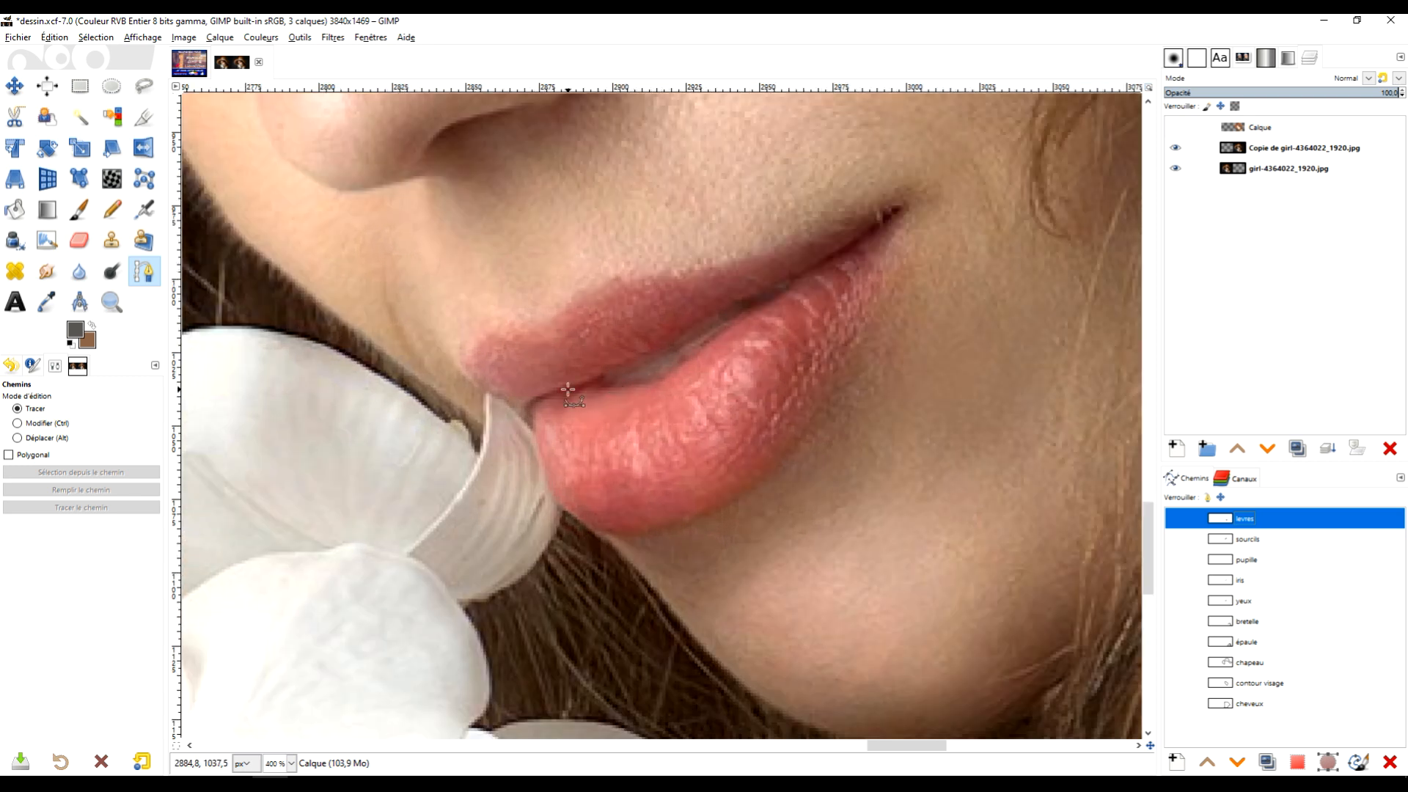
{"action": "left_click", "coordinate": [587, 385]}
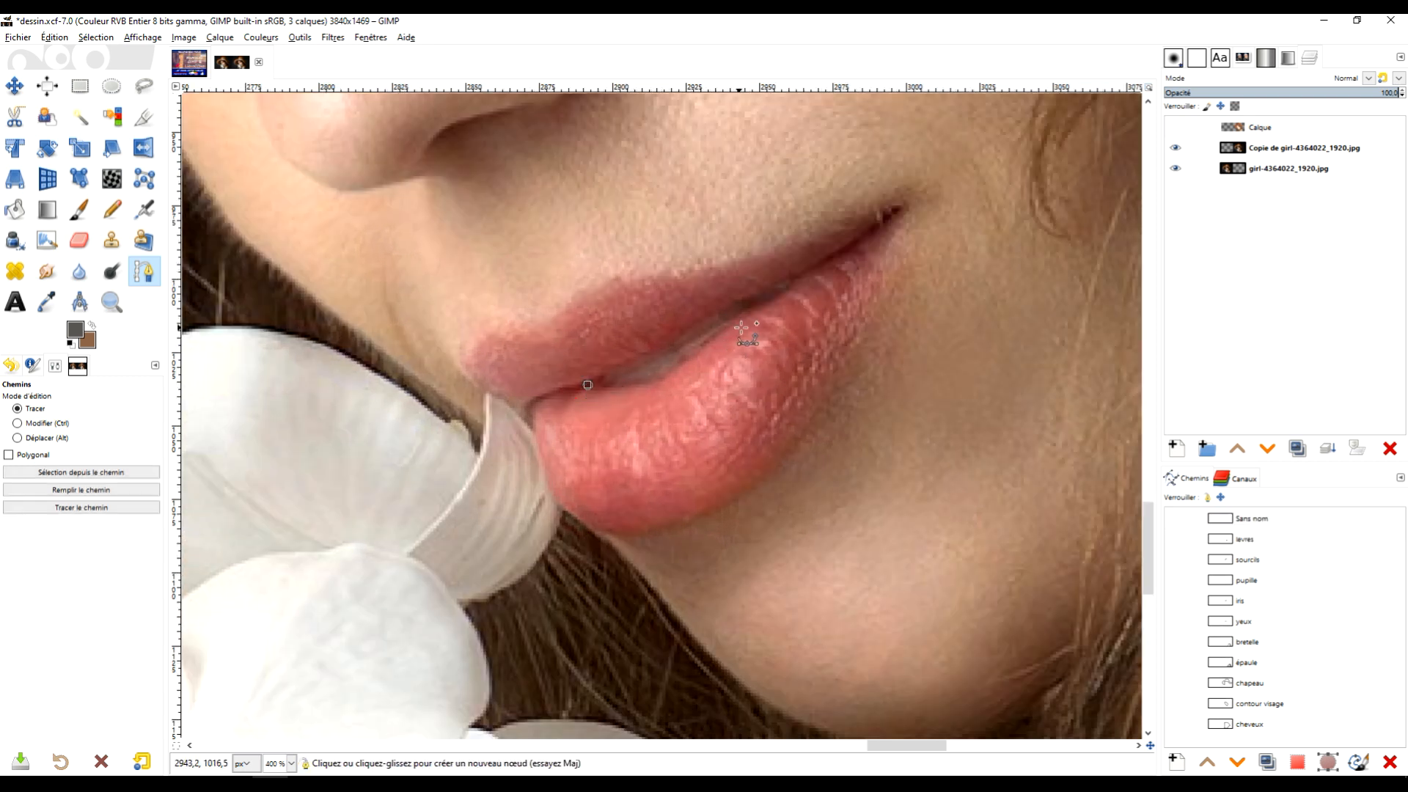
{"action": "left_click_drag", "start_coordinate": [716, 312], "coordinate": [819, 262]}
{"action": "left_click", "coordinate": [767, 305]}
{"action": "left_click_drag", "start_coordinate": [708, 344], "coordinate": [686, 365]}
{"action": "left_click", "coordinate": [657, 382]}
{"action": "left_click", "coordinate": [587, 385], "text": "ctrl"}
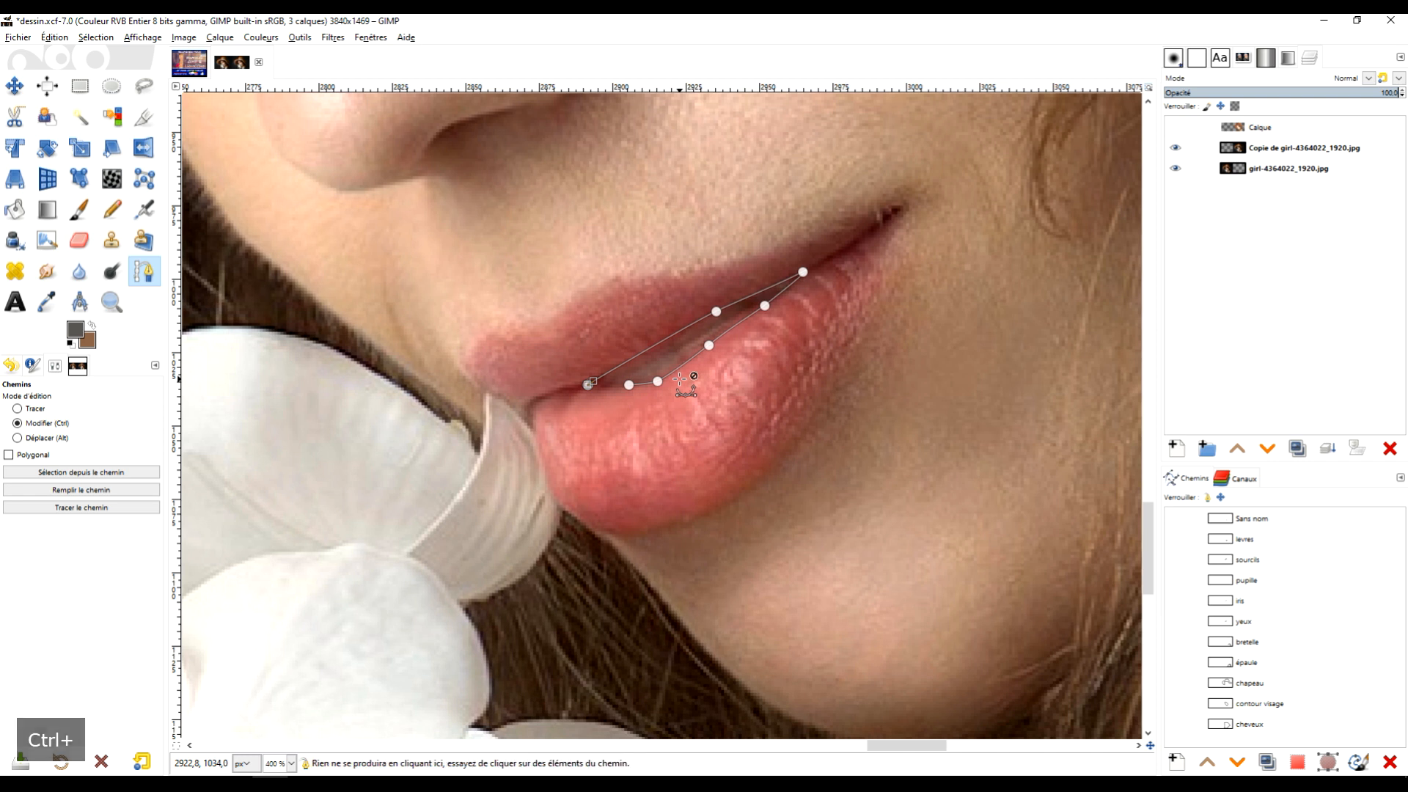
{"action": "key", "text": "ctrl+z"}
{"action": "left_click", "coordinate": [588, 385], "text": "ctrl"}
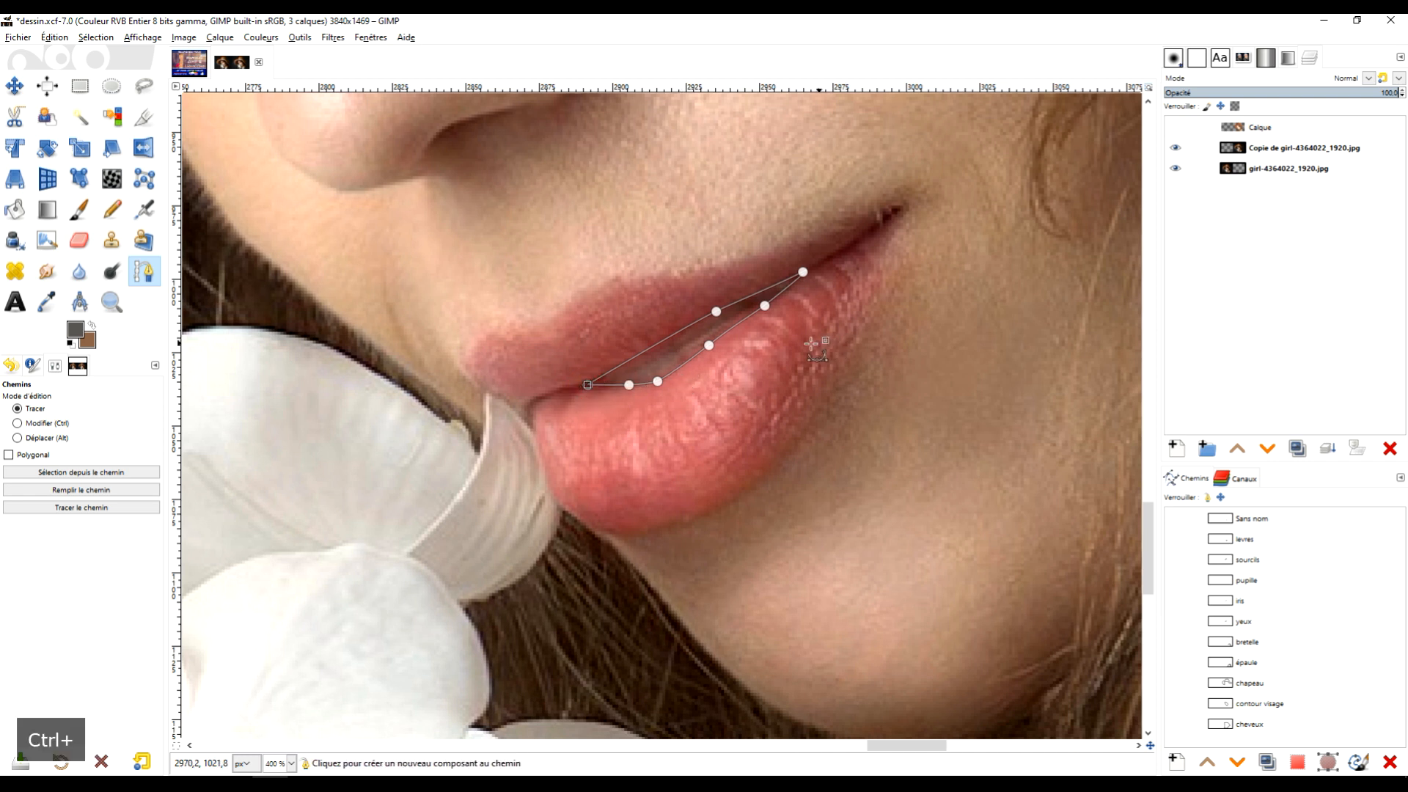
Fine-tune the nodes of the mouth-opening path so it follows the gap between the lips.
{"action": "left_click_drag", "start_coordinate": [588, 384], "coordinate": [584, 386]}
{"action": "left_click", "coordinate": [630, 384]}
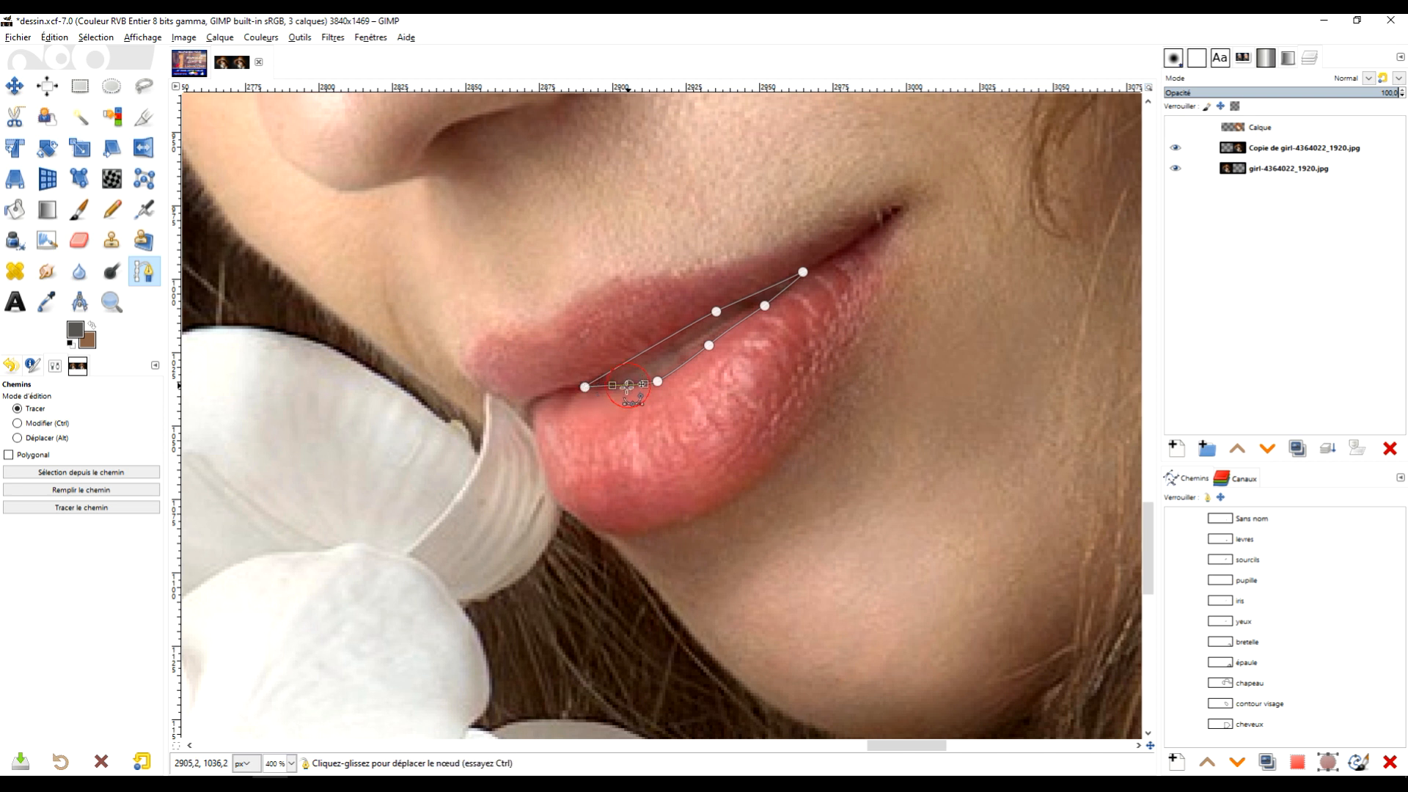
{"action": "scroll", "coordinate": [816, 377], "scroll_direction": "down", "scroll_amount": 1, "text": "ctrl"}
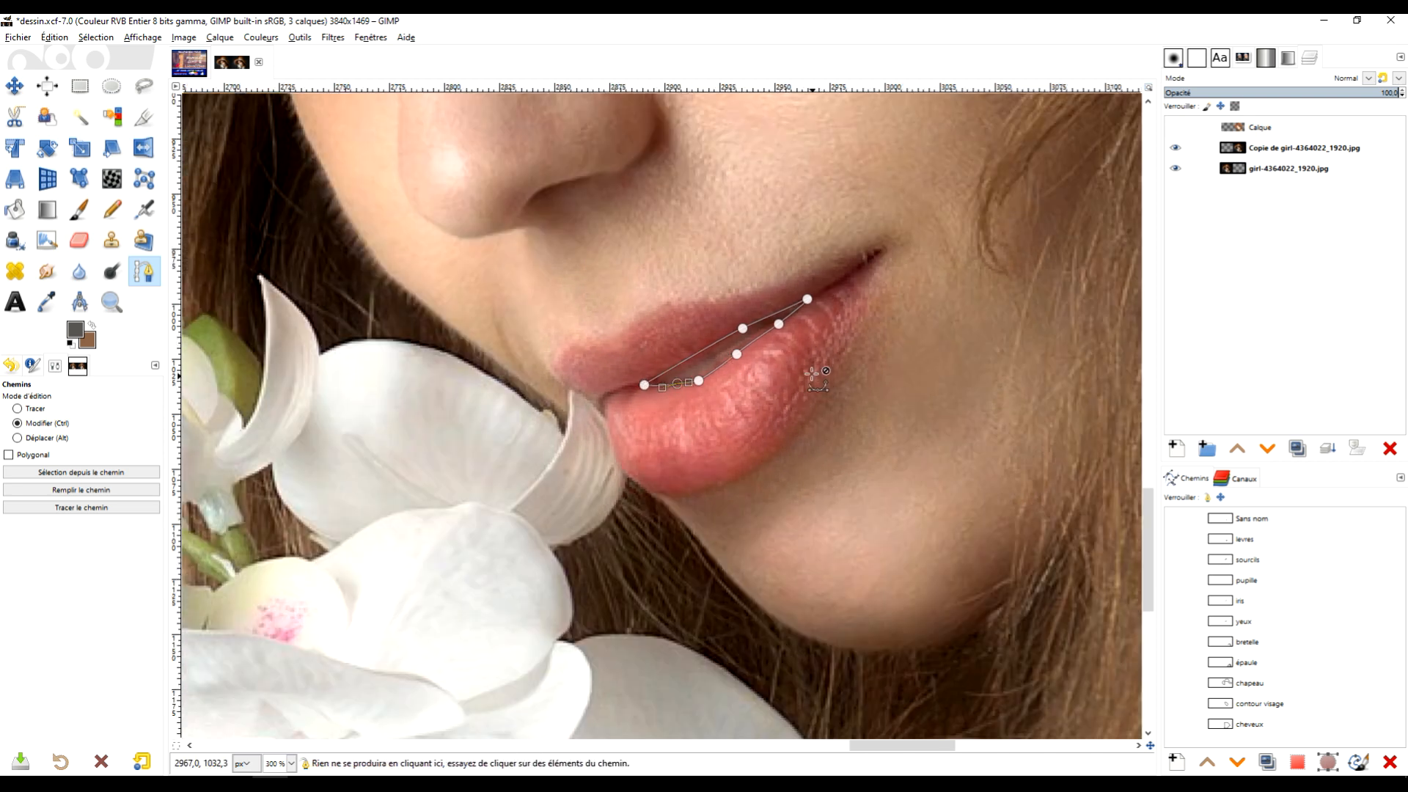
{"action": "scroll", "coordinate": [816, 334], "scroll_direction": "up", "scroll_amount": 2, "text": "ctrl"}
{"action": "left_click", "coordinate": [778, 323]}
{"action": "left_click", "coordinate": [682, 323]}
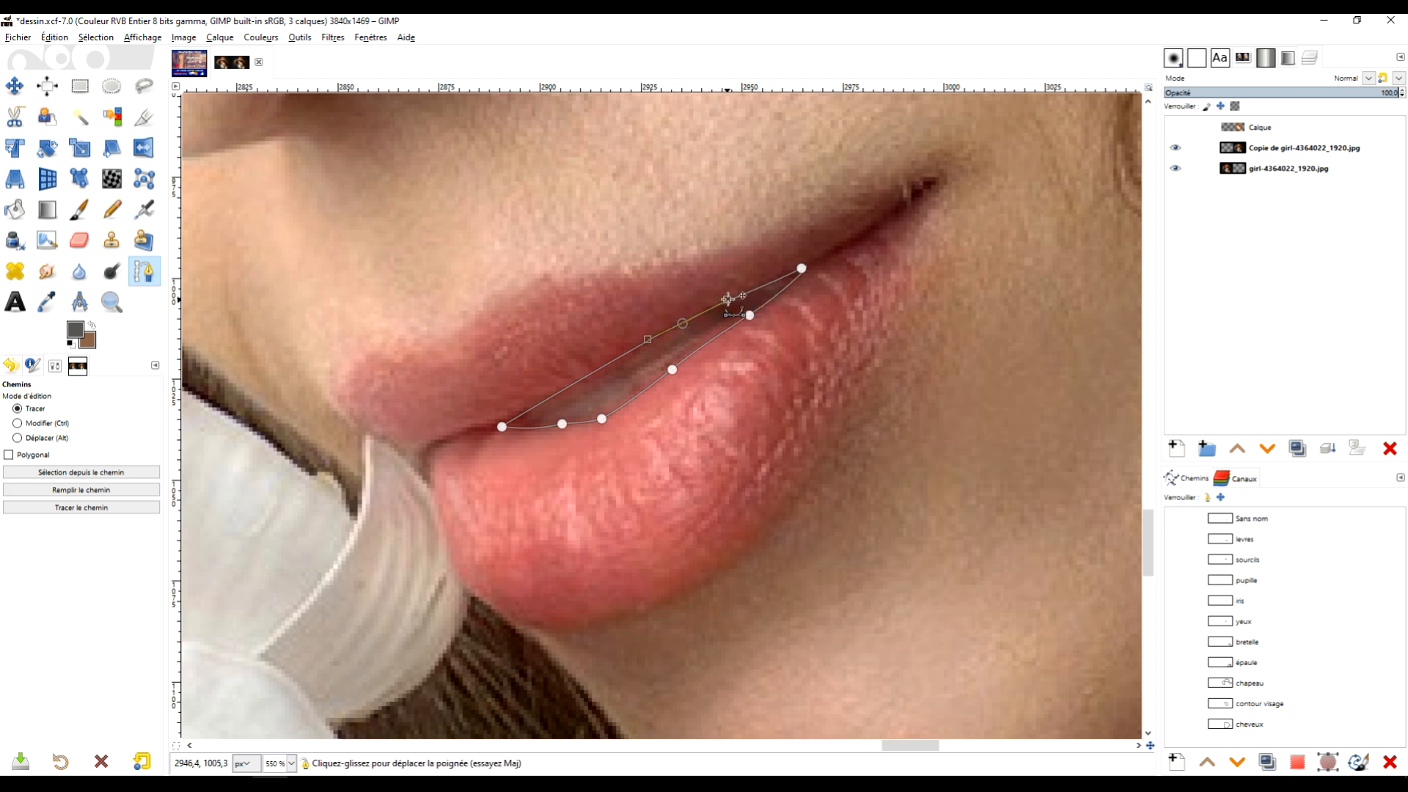
Rename the unnamed mouth-opening path to "bouche".
{"action": "scroll", "coordinate": [876, 319], "scroll_direction": "down", "scroll_amount": 2, "text": "ctrl"}
{"action": "scroll", "coordinate": [878, 318], "scroll_direction": "down", "scroll_amount": 2, "text": "ctrl"}
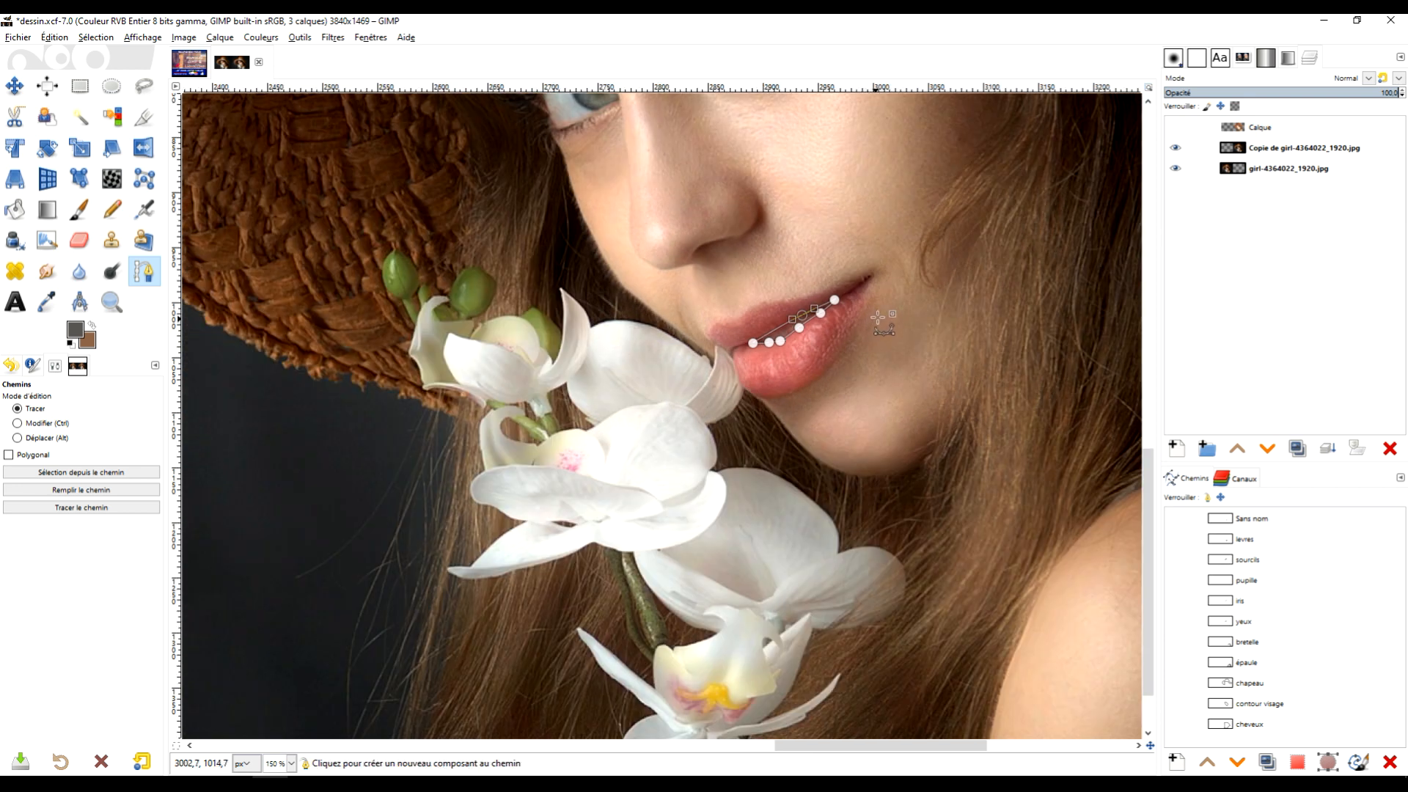
{"action": "scroll", "coordinate": [910, 330], "scroll_direction": "down", "scroll_amount": 2, "text": "ctrl"}
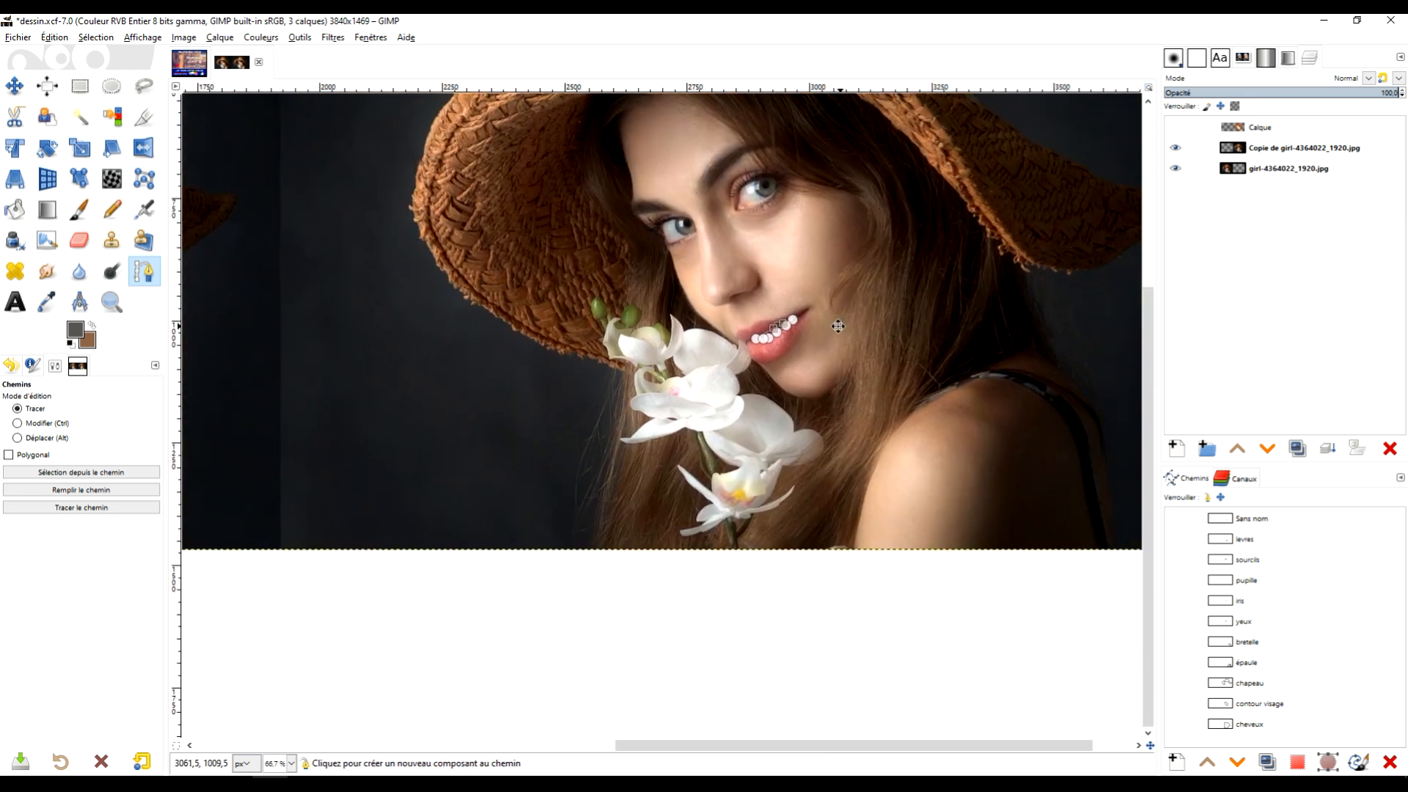
{"action": "left_click", "coordinate": [1250, 522]}
{"action": "left_click", "coordinate": [1250, 521]}
{"action": "type", "text": "bouche"}
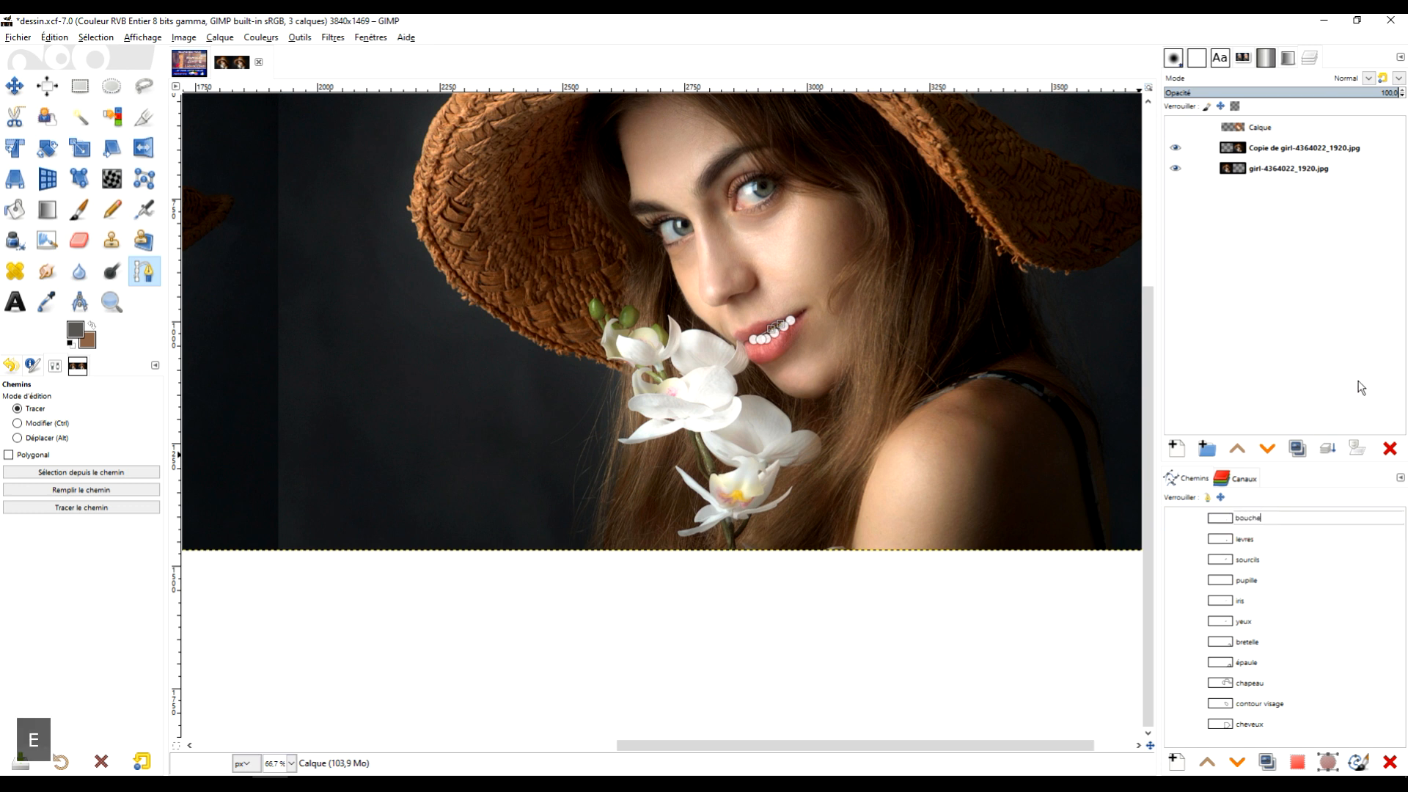
{"action": "key", "text": "Return"}
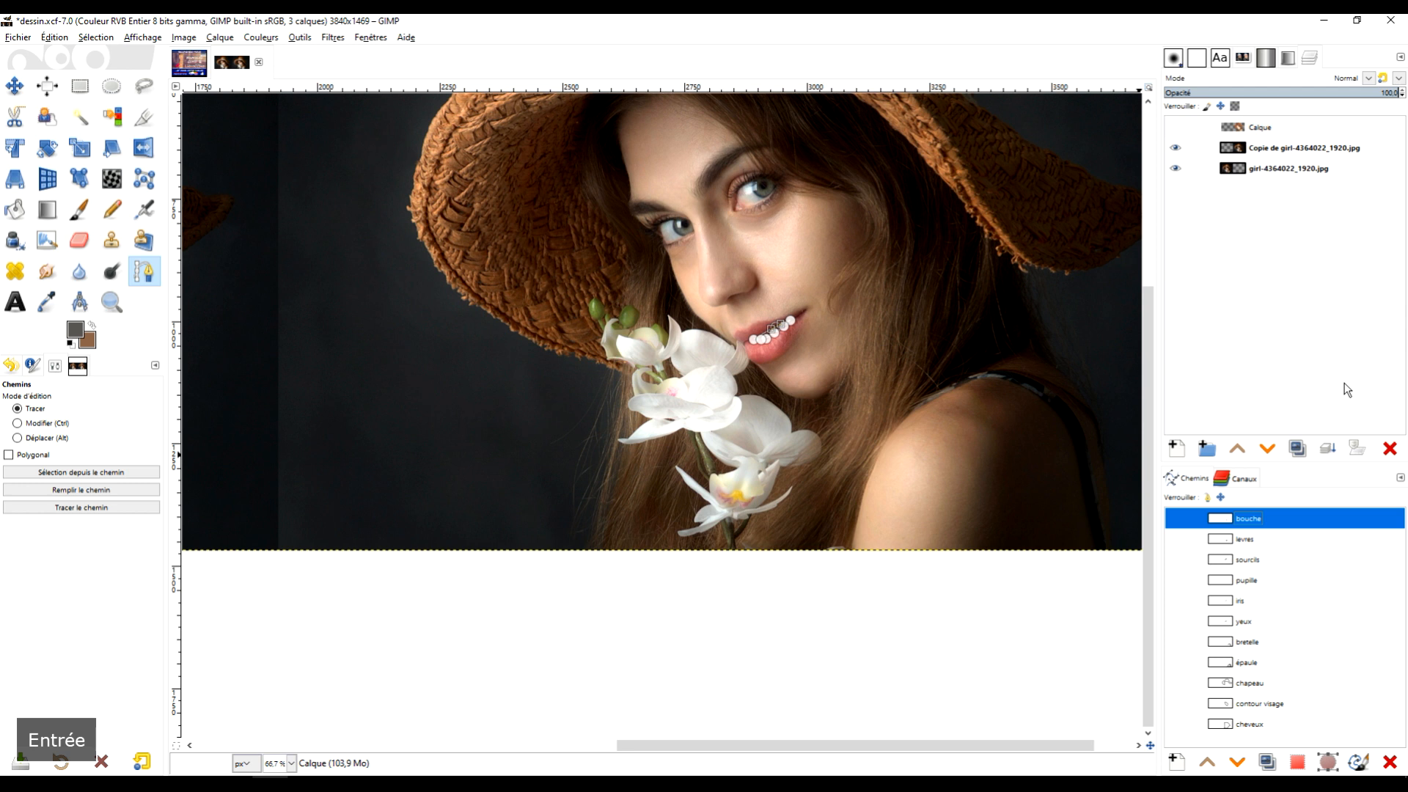
Check the outlines of the "levres" and "bouche" paths against the mouth.
{"action": "scroll", "coordinate": [733, 293], "scroll_direction": "up", "scroll_amount": 3}
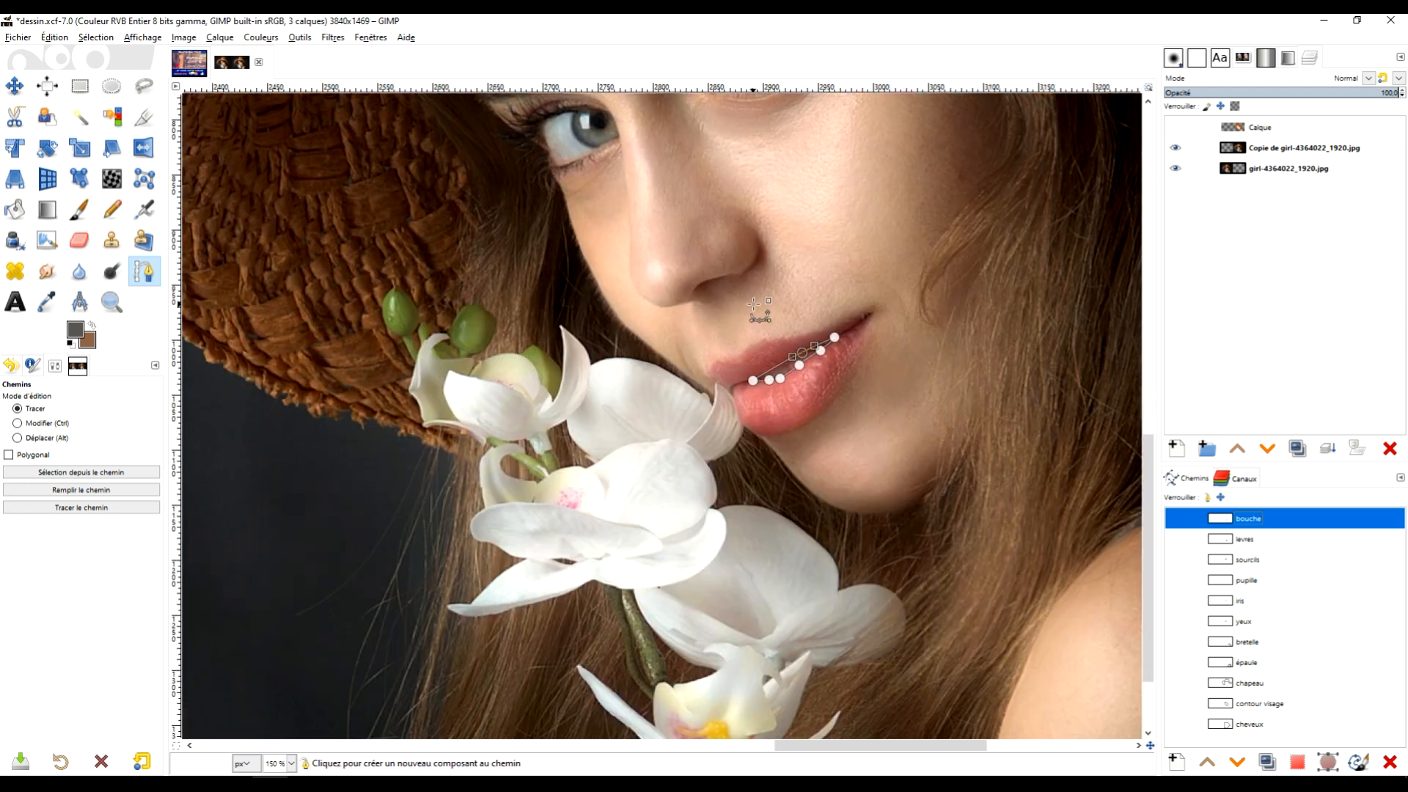
{"action": "left_click", "coordinate": [1223, 540]}
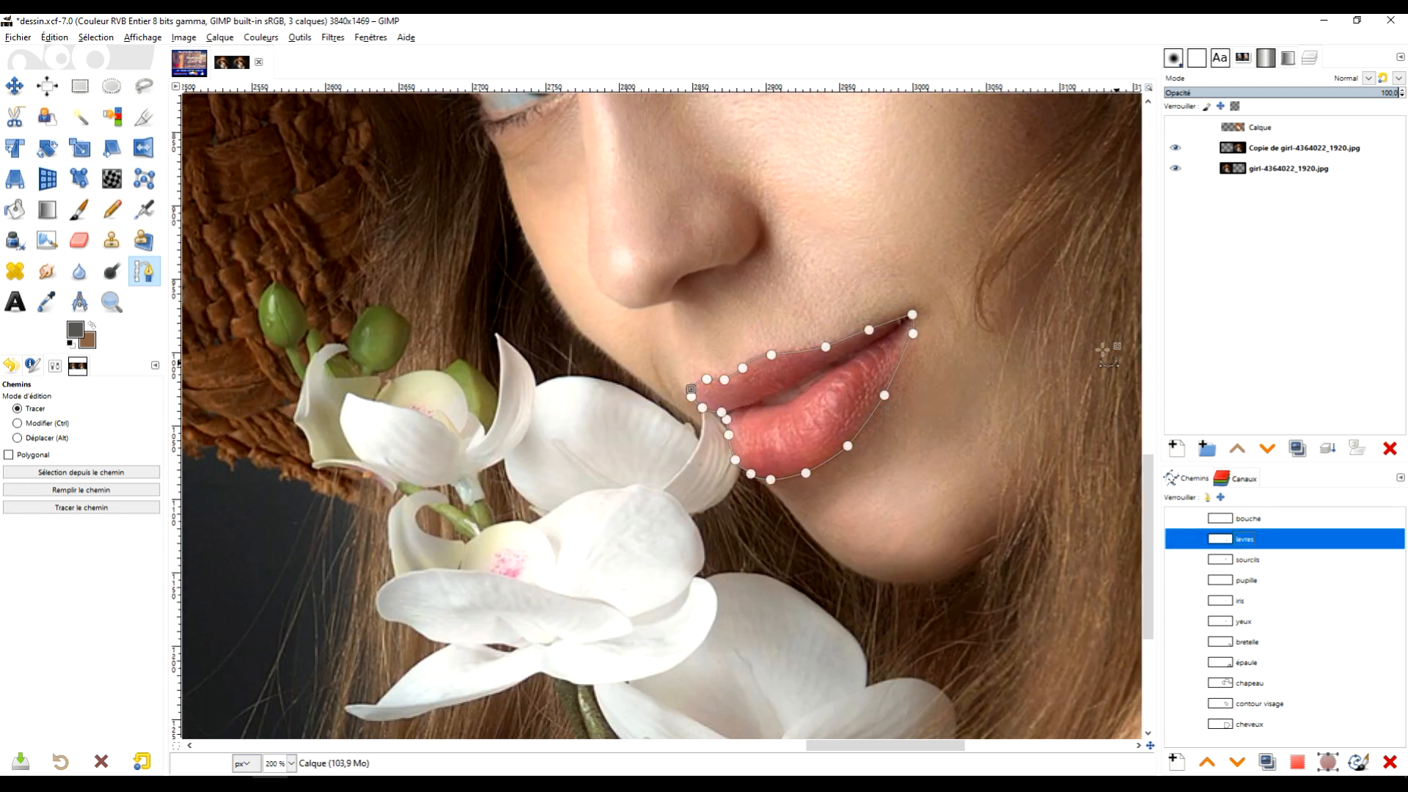
{"action": "left_click", "coordinate": [1220, 522]}
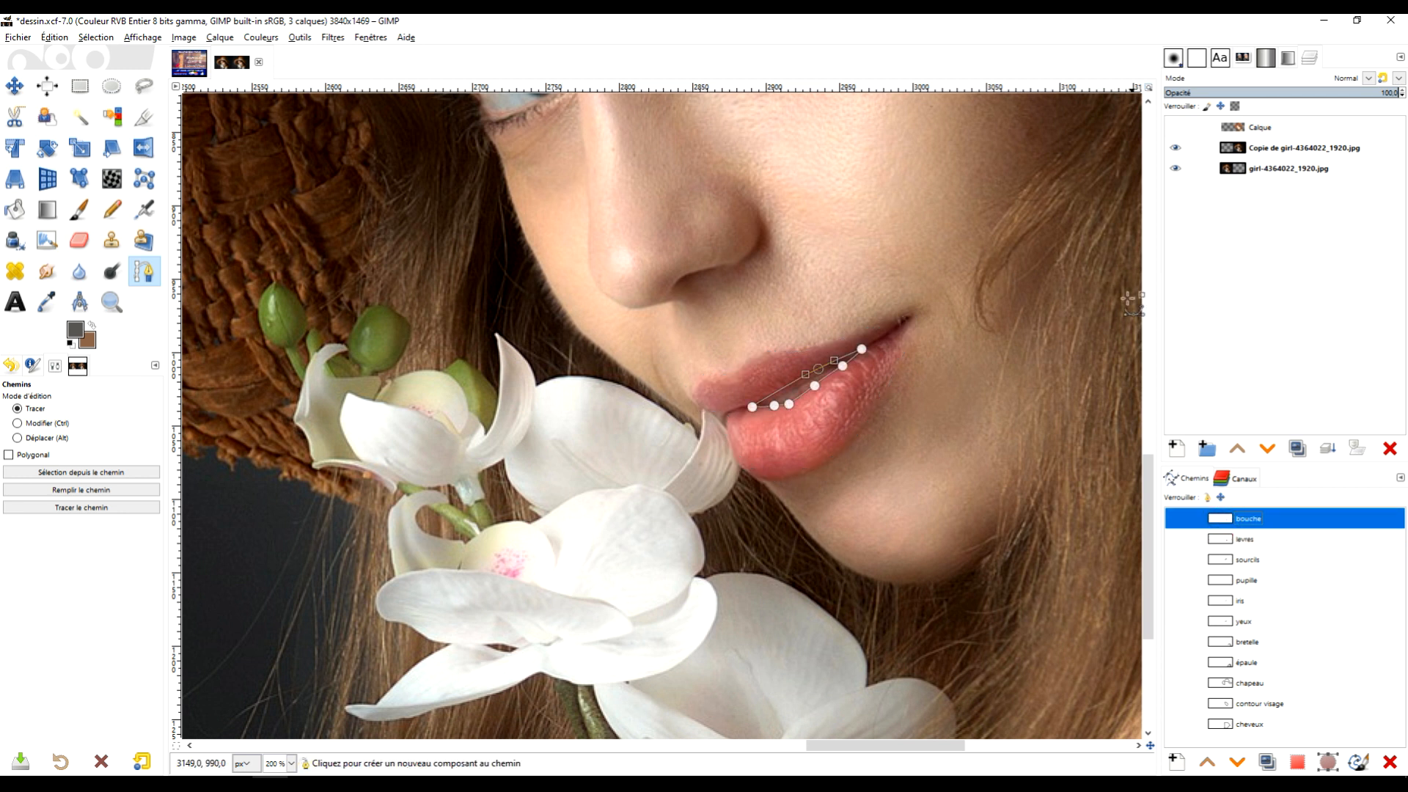
Create a new empty path named "nez" for the nose and select it.
{"action": "left_click", "coordinate": [1175, 762]}
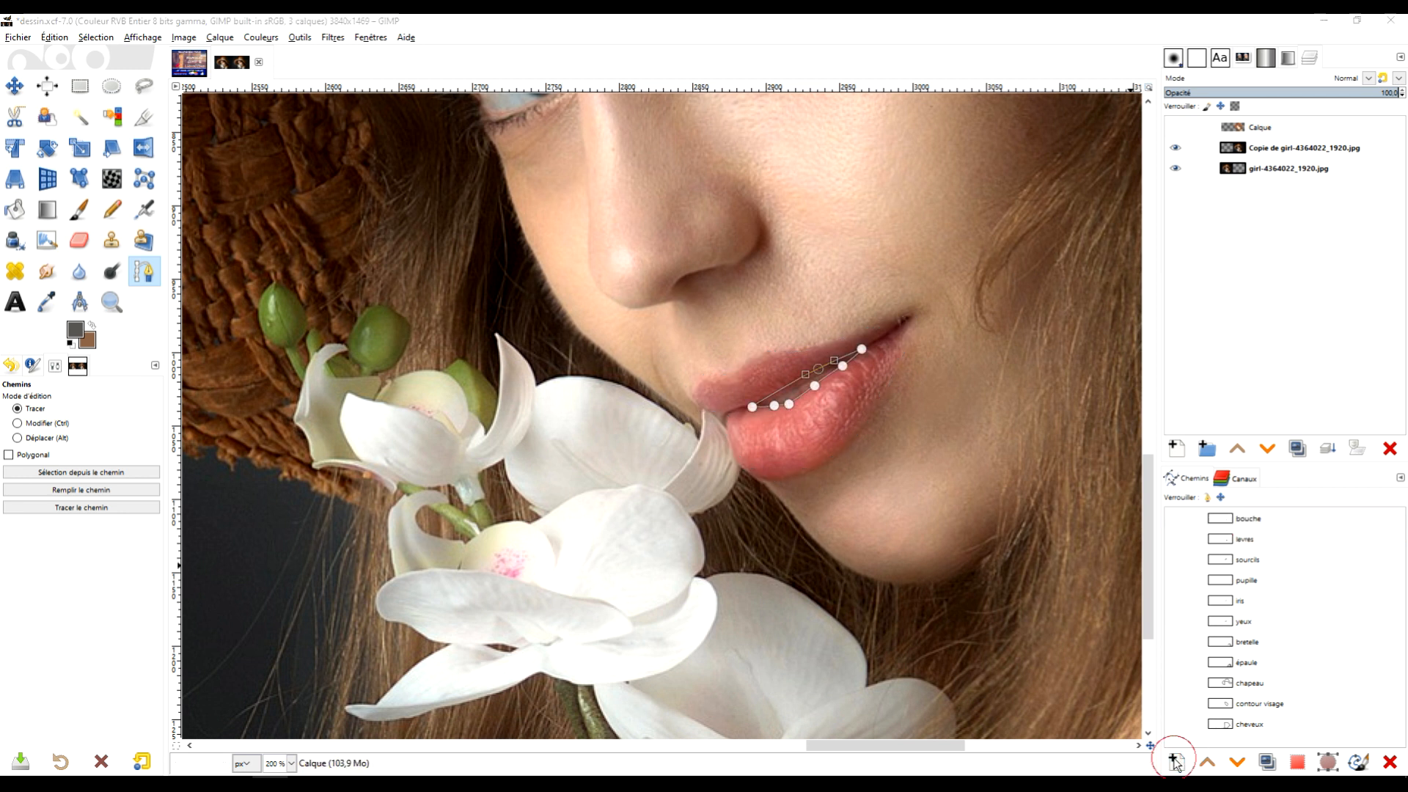
{"action": "type", "text": "n"}
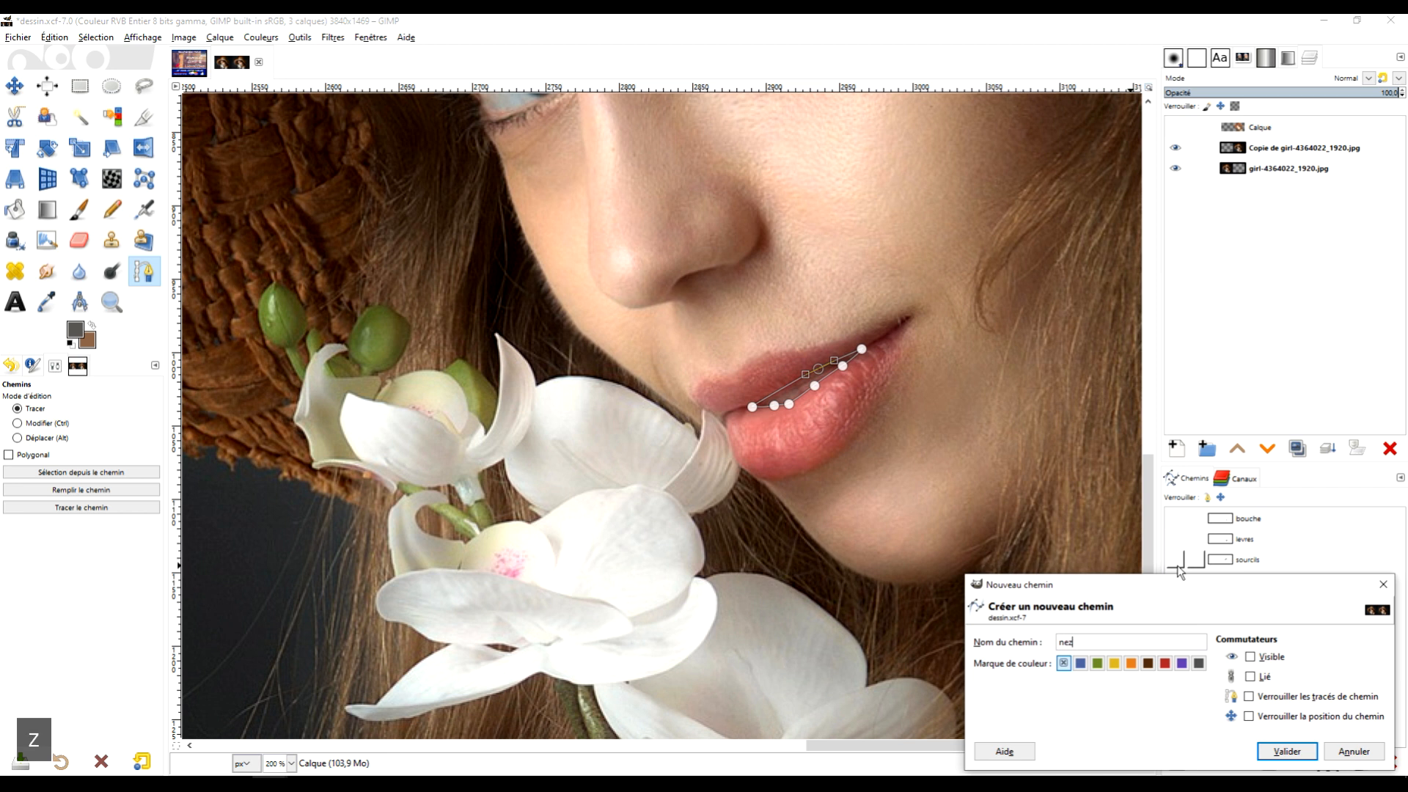
{"action": "type", "text": "ez"}
{"action": "key", "text": "Return"}
{"action": "left_click", "coordinate": [1216, 518]}
Trace the nose from the inner end of the eyebrow down the bridge and around the tip, undoing the misplaced node under the nostril.
{"action": "left_click_drag", "start_coordinate": [814, 223], "coordinate": [742, 450]}
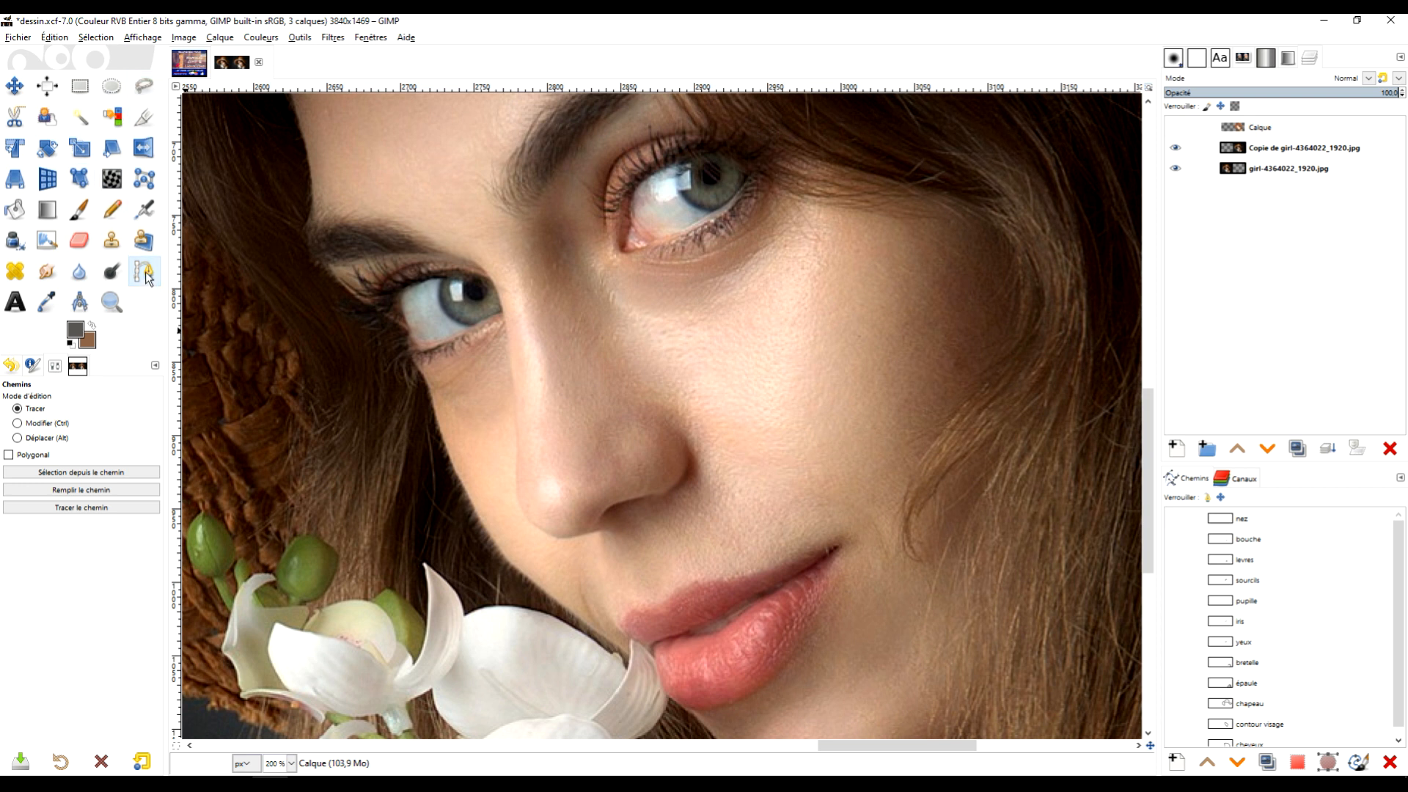
{"action": "left_click", "coordinate": [447, 250]}
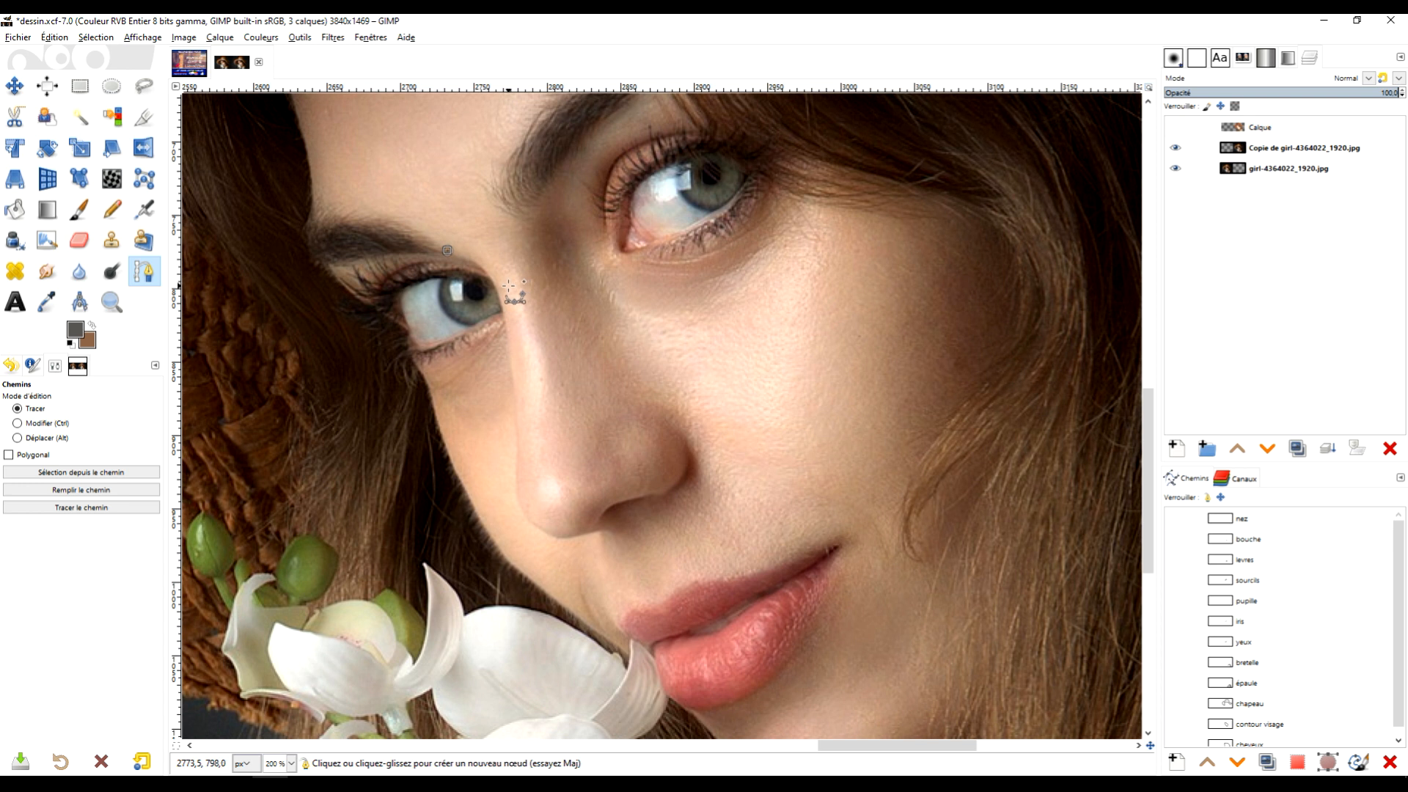
{"action": "left_click_drag", "start_coordinate": [504, 292], "coordinate": [505, 321]}
{"action": "left_click_drag", "start_coordinate": [516, 394], "coordinate": [602, 495]}
{"action": "scroll", "coordinate": [630, 540], "scroll_direction": "up", "scroll_amount": 3}
{"action": "scroll", "coordinate": [631, 539], "scroll_direction": "down", "scroll_amount": 1}
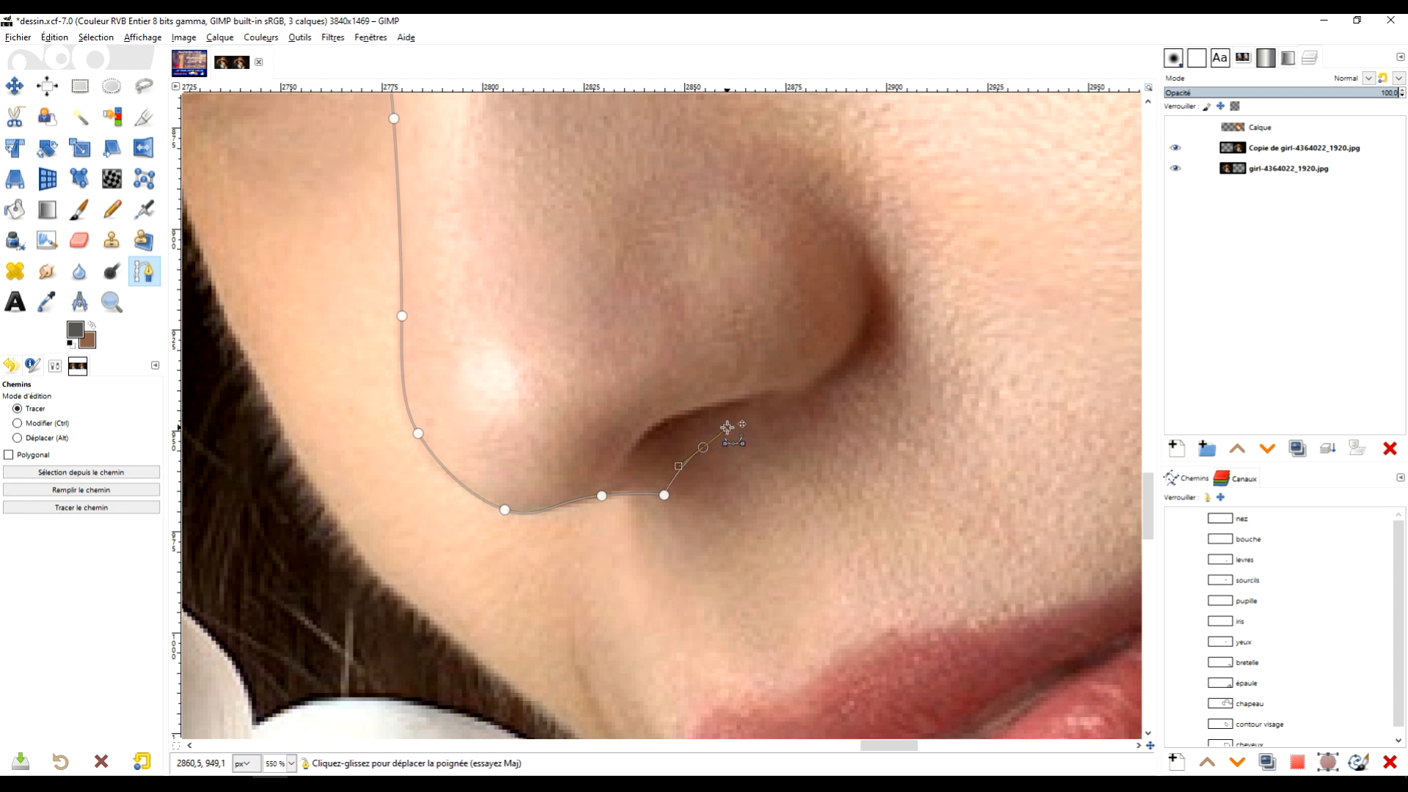
{"action": "key", "text": "ctrl+z"}
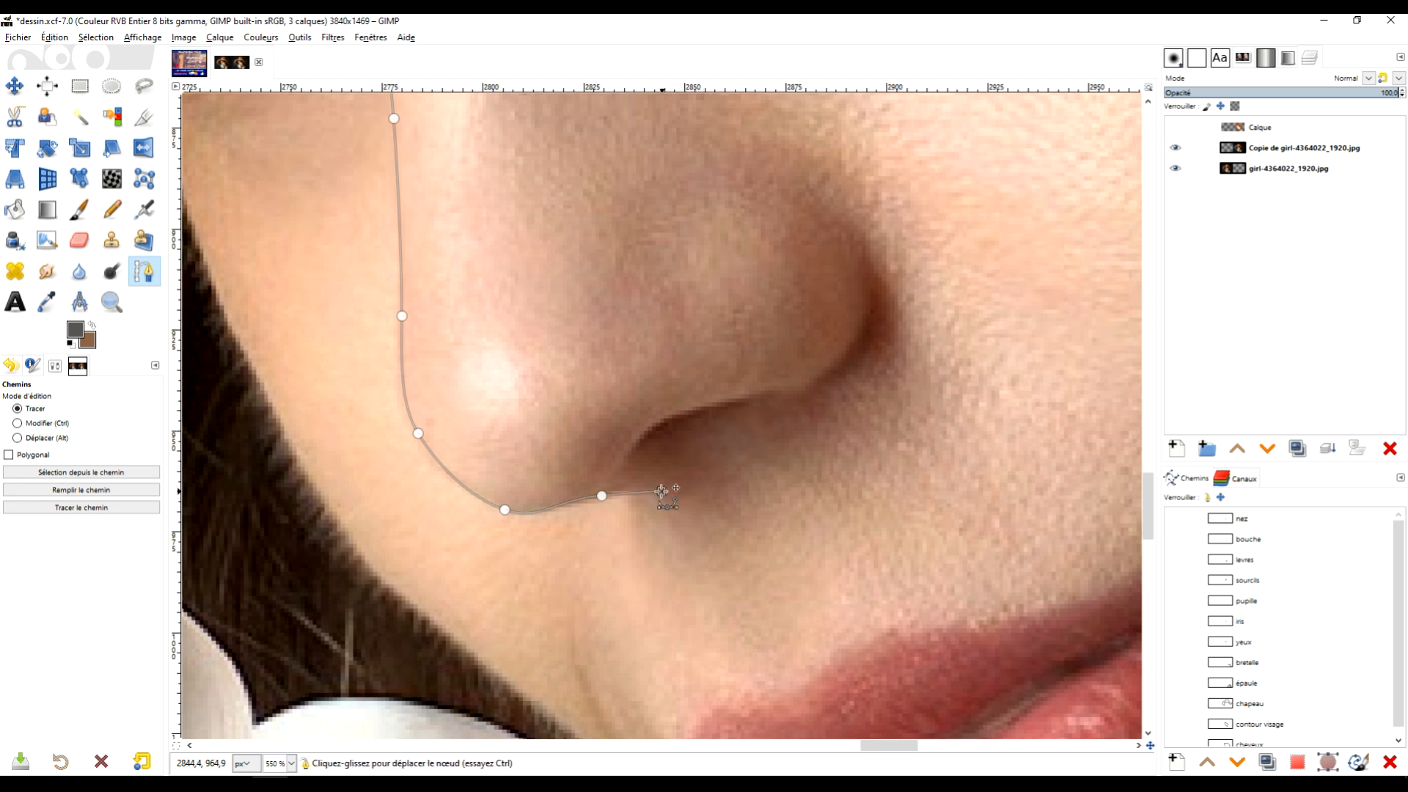
Continue the nose outline along the nostril's lower edge and up around the outer wing of the nose.
{"action": "left_click_drag", "start_coordinate": [709, 450], "coordinate": [725, 433]}
{"action": "left_click", "coordinate": [757, 418]}
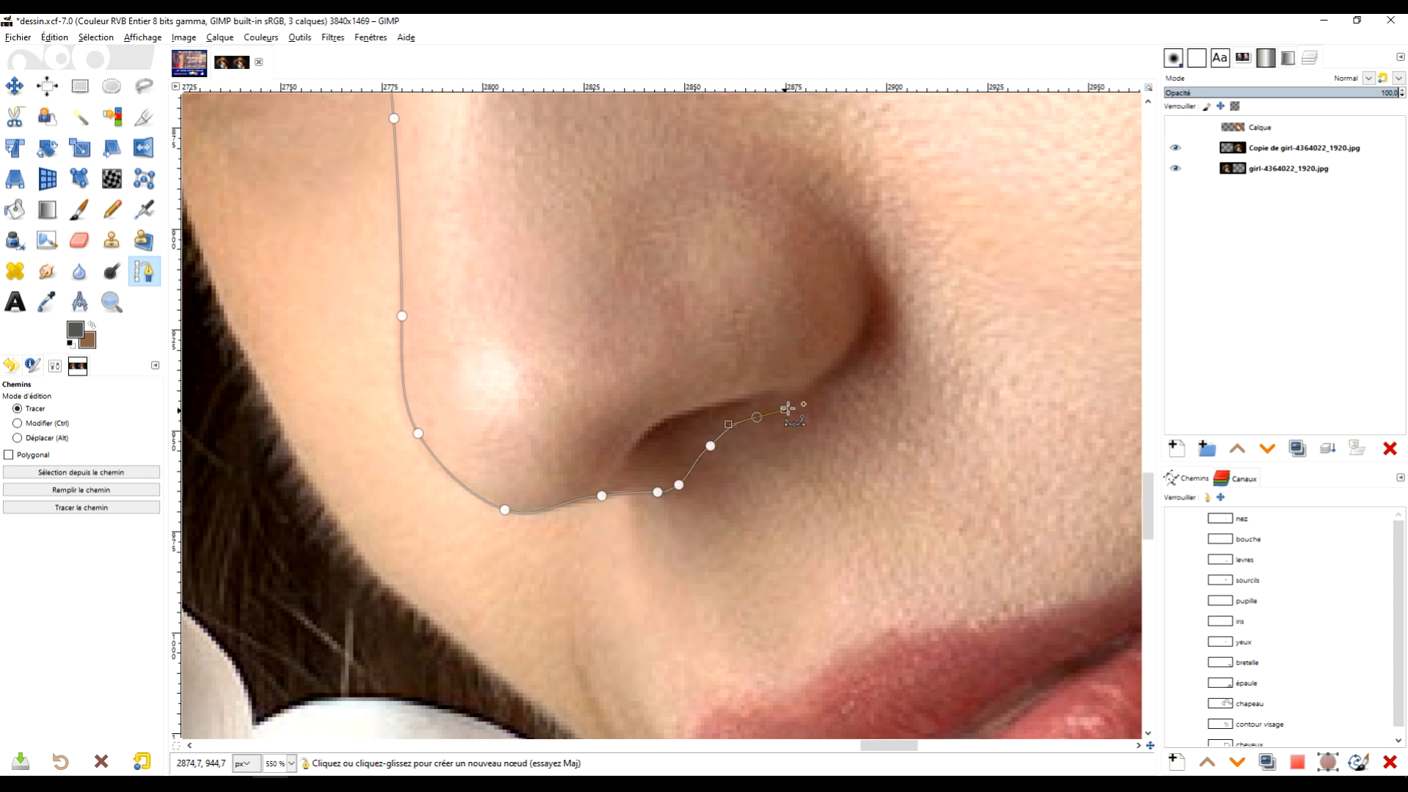
{"action": "left_click_drag", "start_coordinate": [833, 379], "coordinate": [841, 374]}
{"action": "left_click_drag", "start_coordinate": [878, 314], "coordinate": [865, 247]}
{"action": "scroll", "coordinate": [968, 308], "scroll_direction": "down", "scroll_amount": 5}
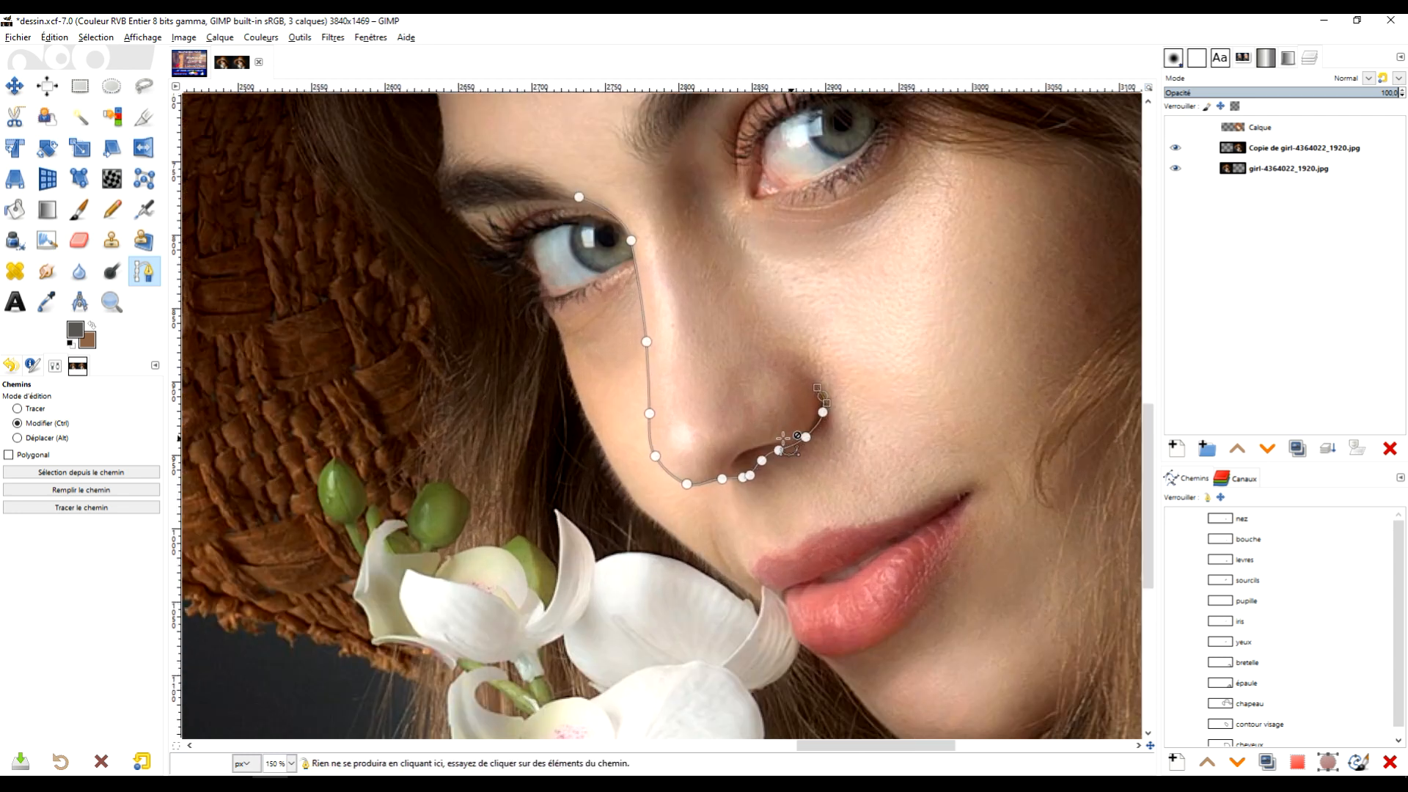
Trace the nostril opening as a separate closed shape in the "nez" path, along its upper edge and back underneath.
{"action": "scroll", "coordinate": [783, 437], "scroll_direction": "up", "scroll_amount": 6}
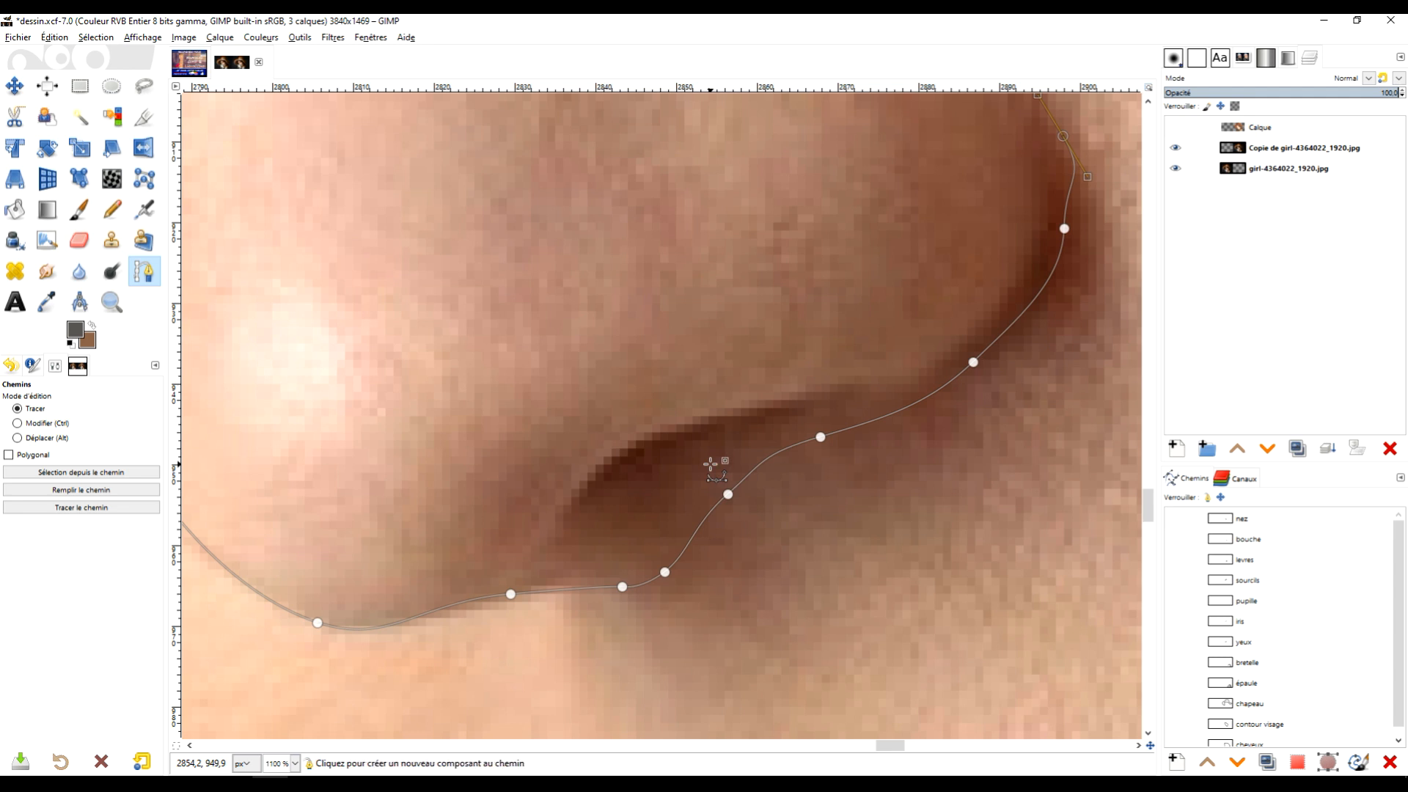
{"action": "left_click", "coordinate": [543, 549], "text": "shift"}
{"action": "left_click_drag", "start_coordinate": [610, 461], "coordinate": [652, 435]}
{"action": "left_click_drag", "start_coordinate": [733, 416], "coordinate": [765, 407]}
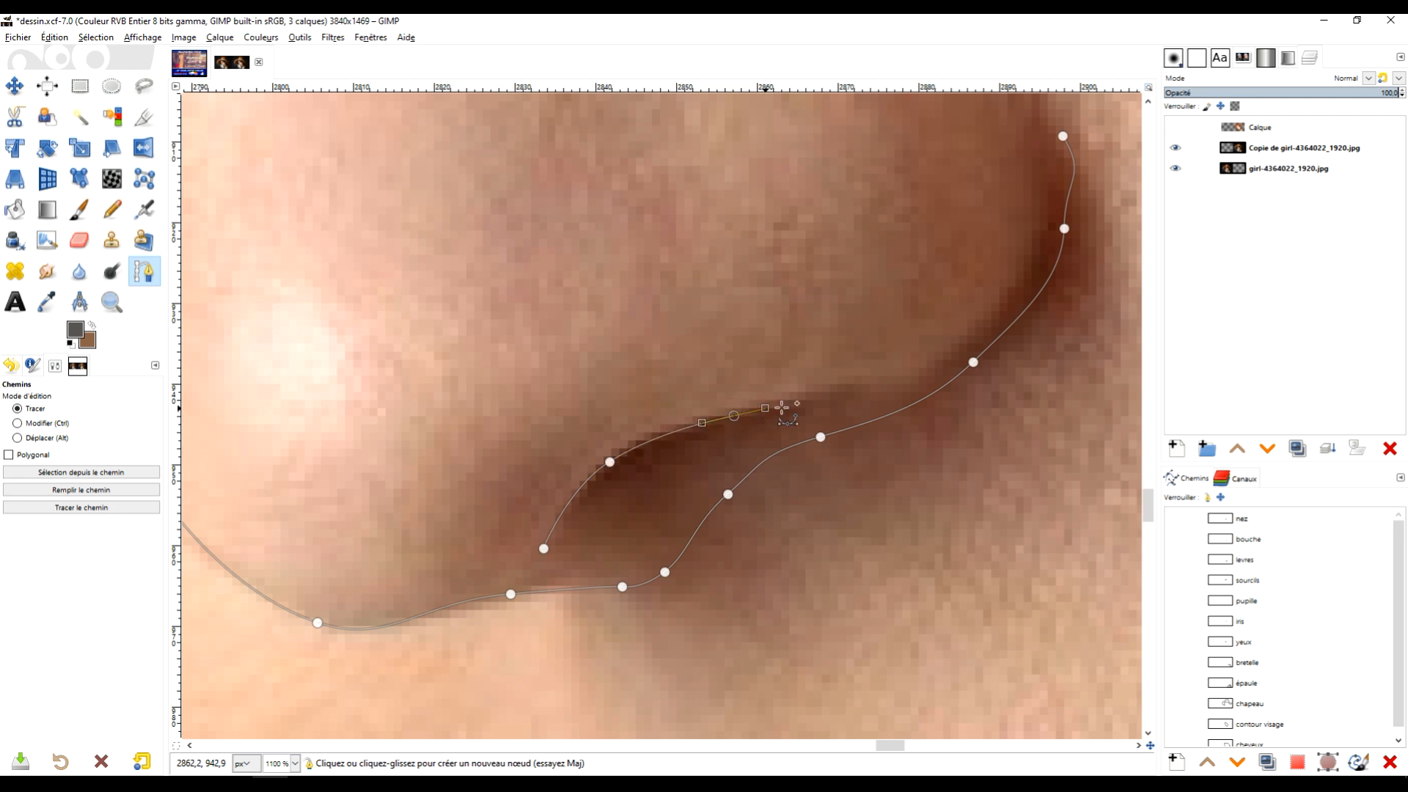
{"action": "left_click", "coordinate": [789, 408]}
{"action": "left_click_drag", "start_coordinate": [734, 435], "coordinate": [580, 534]}
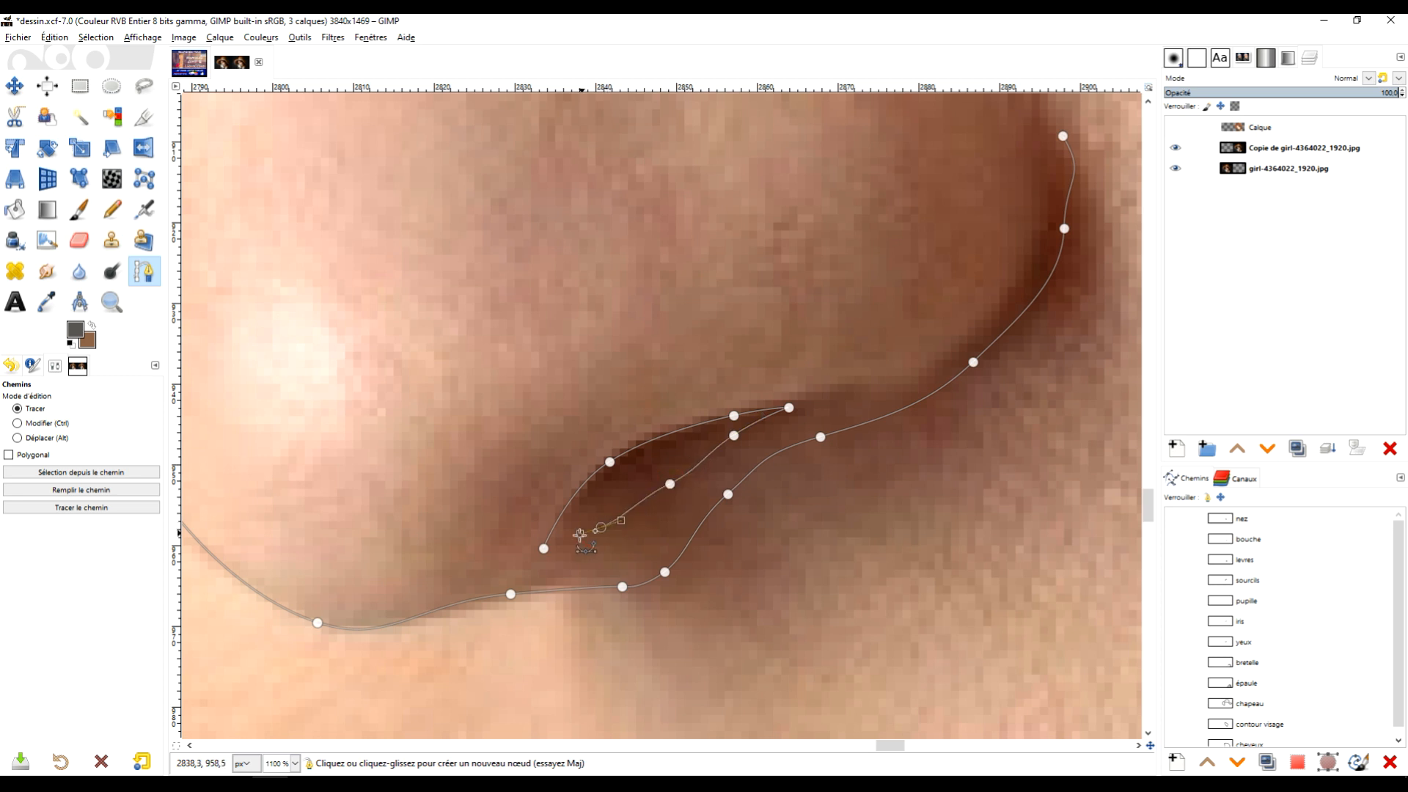
{"action": "left_click", "coordinate": [543, 549], "text": "ctrl"}
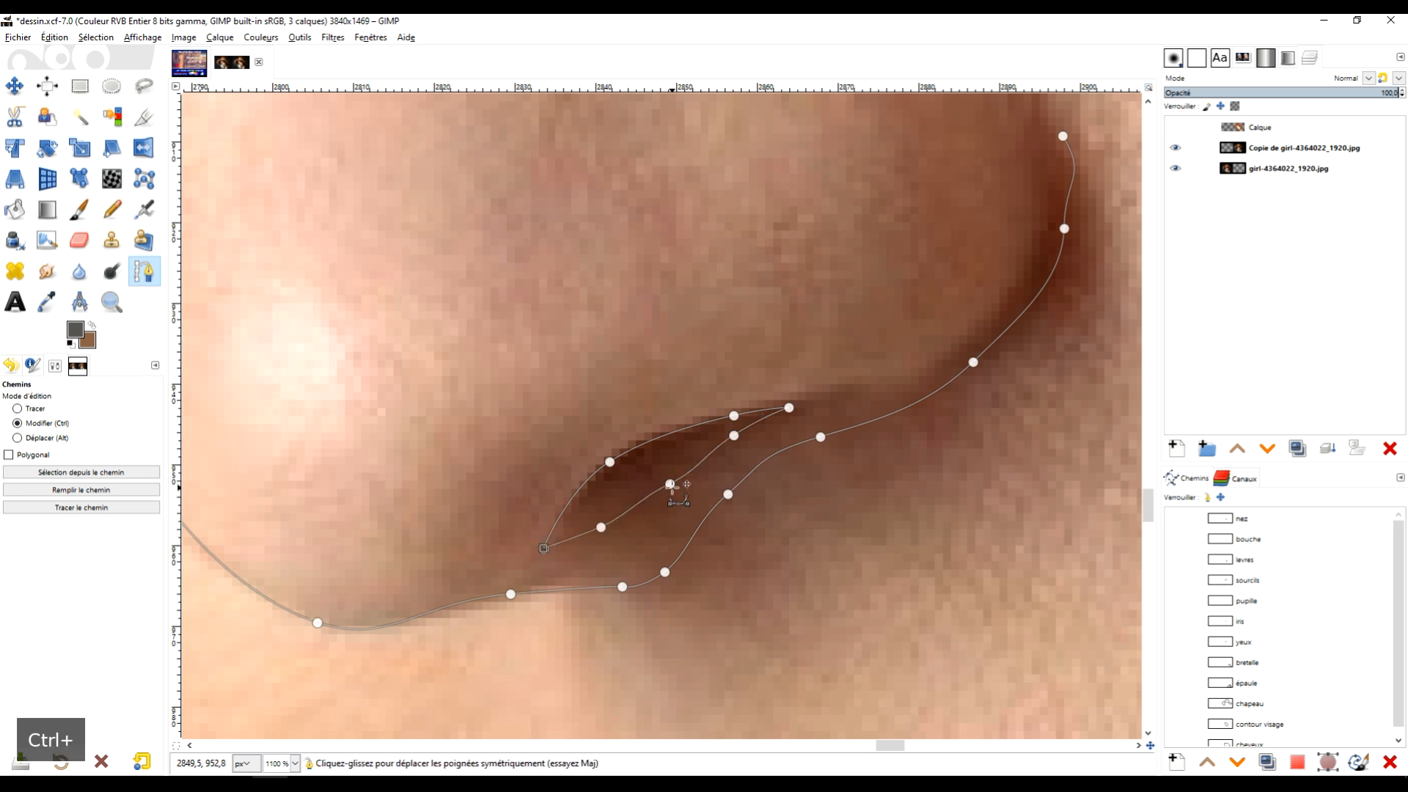
{"action": "scroll", "coordinate": [676, 487], "scroll_direction": "down", "scroll_amount": 6}
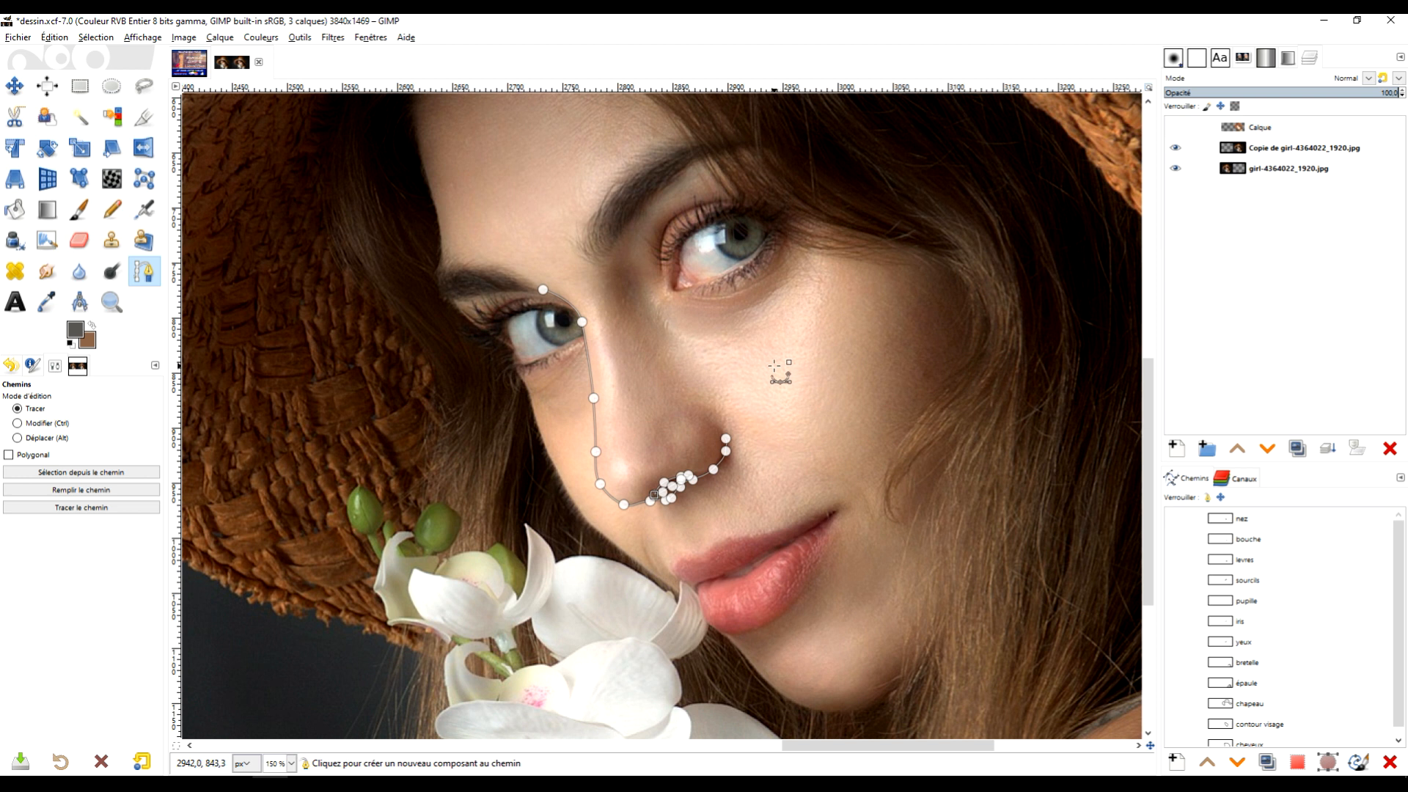
Leave the finished nose outline, create a new empty path named "fleurs" and select it.
{"action": "scroll", "coordinate": [775, 365], "scroll_direction": "down", "scroll_amount": 2}
{"action": "scroll", "coordinate": [774, 365], "scroll_direction": "right", "scroll_amount": 1}
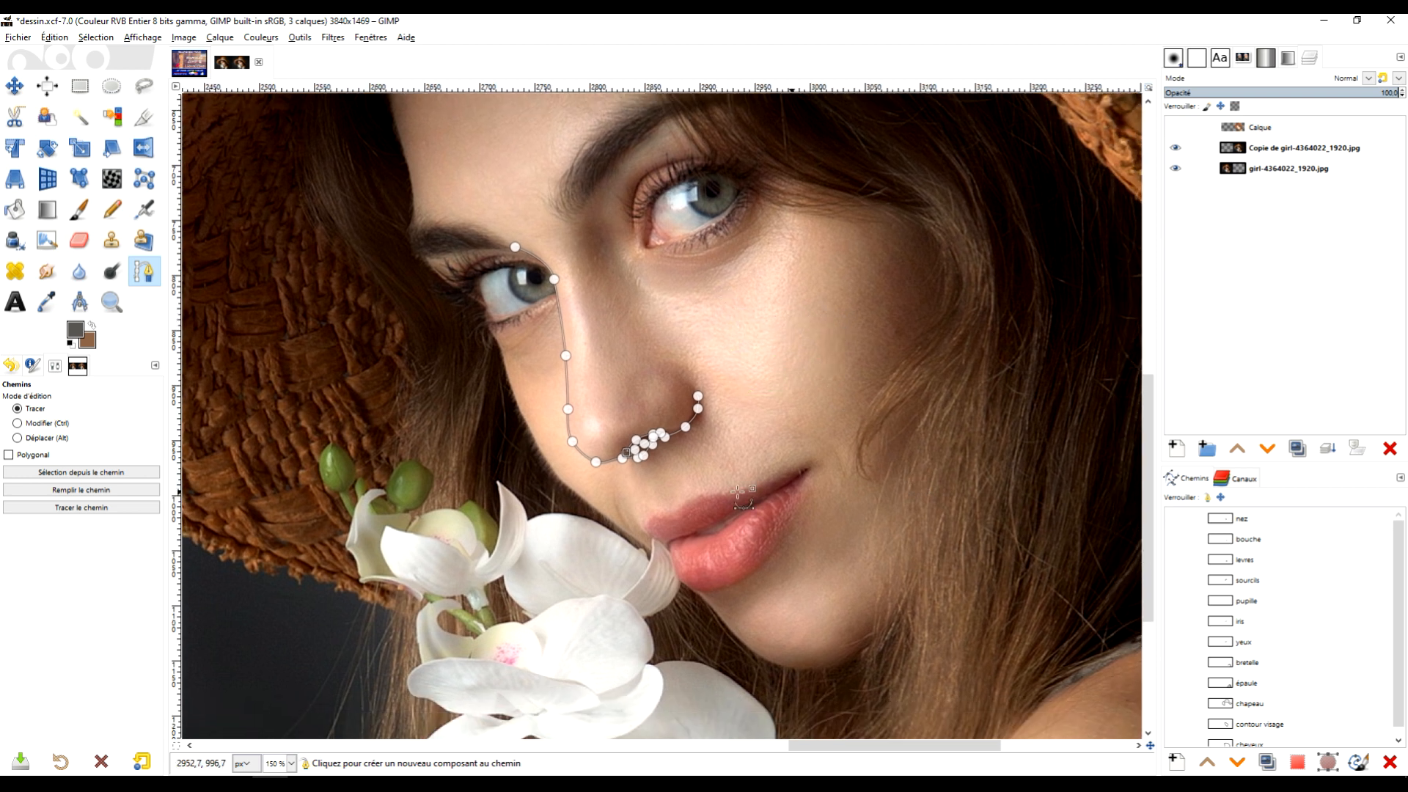
{"action": "scroll", "coordinate": [722, 253], "scroll_direction": "down", "scroll_amount": 4}
{"action": "scroll", "coordinate": [792, 370], "scroll_direction": "down", "scroll_amount": 2}
{"action": "left_click_drag", "start_coordinate": [774, 401], "coordinate": [739, 389]}
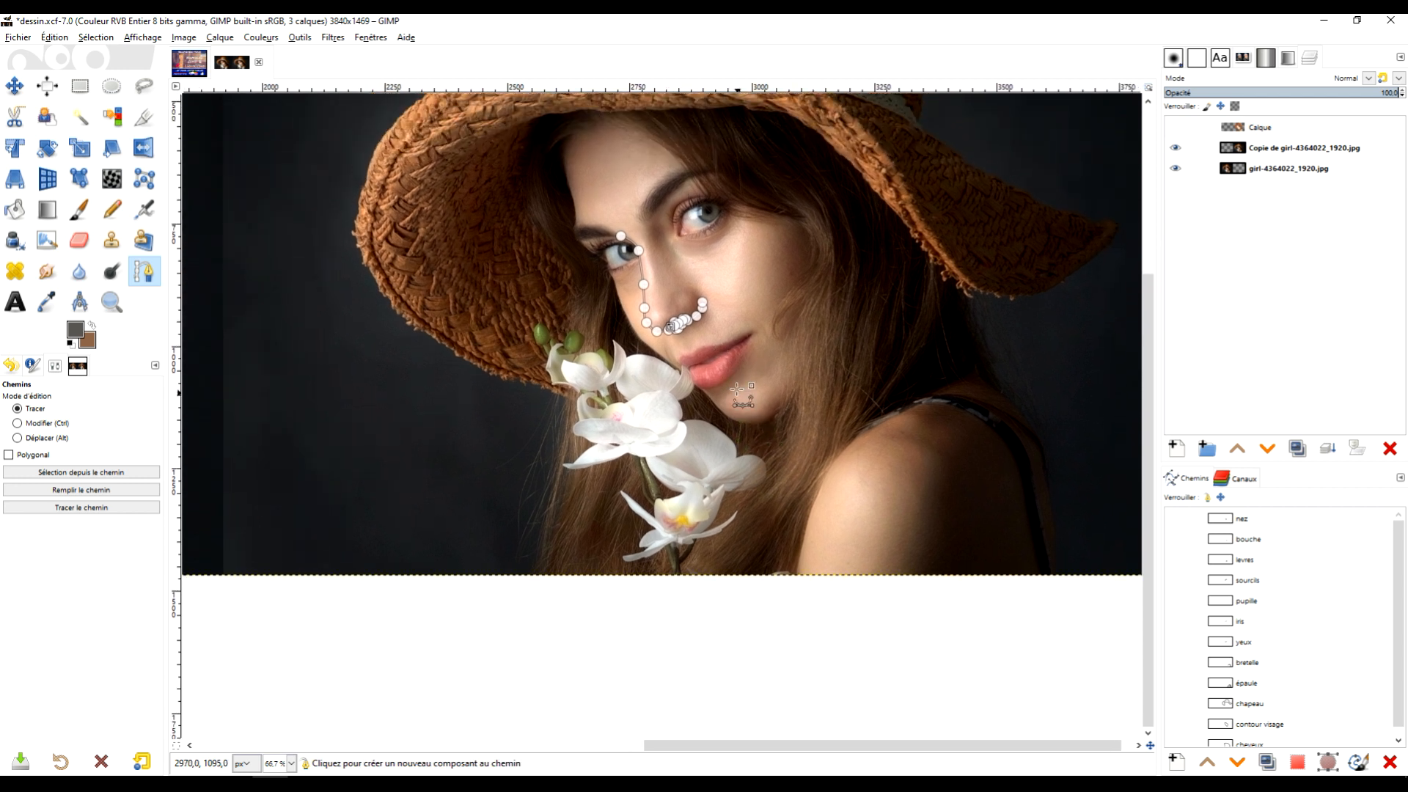
{"action": "left_click", "coordinate": [80, 86]}
{"action": "scroll", "coordinate": [615, 454], "scroll_direction": "up", "scroll_amount": 2}
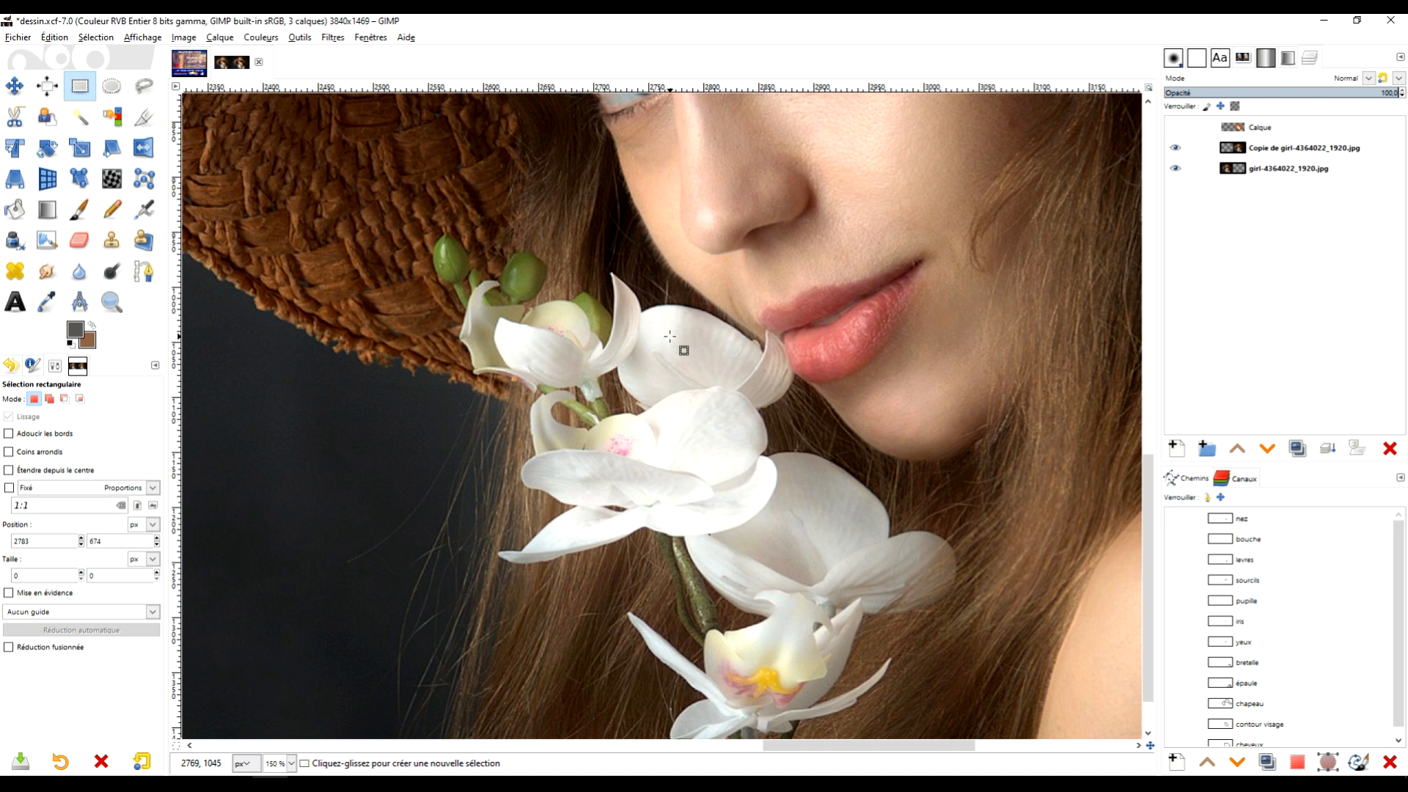
{"action": "key", "text": "b"}
{"action": "key", "text": "1"}
{"action": "left_click", "coordinate": [1175, 762]}
{"action": "type", "text": "fleurs"}
{"action": "key", "text": "Return"}
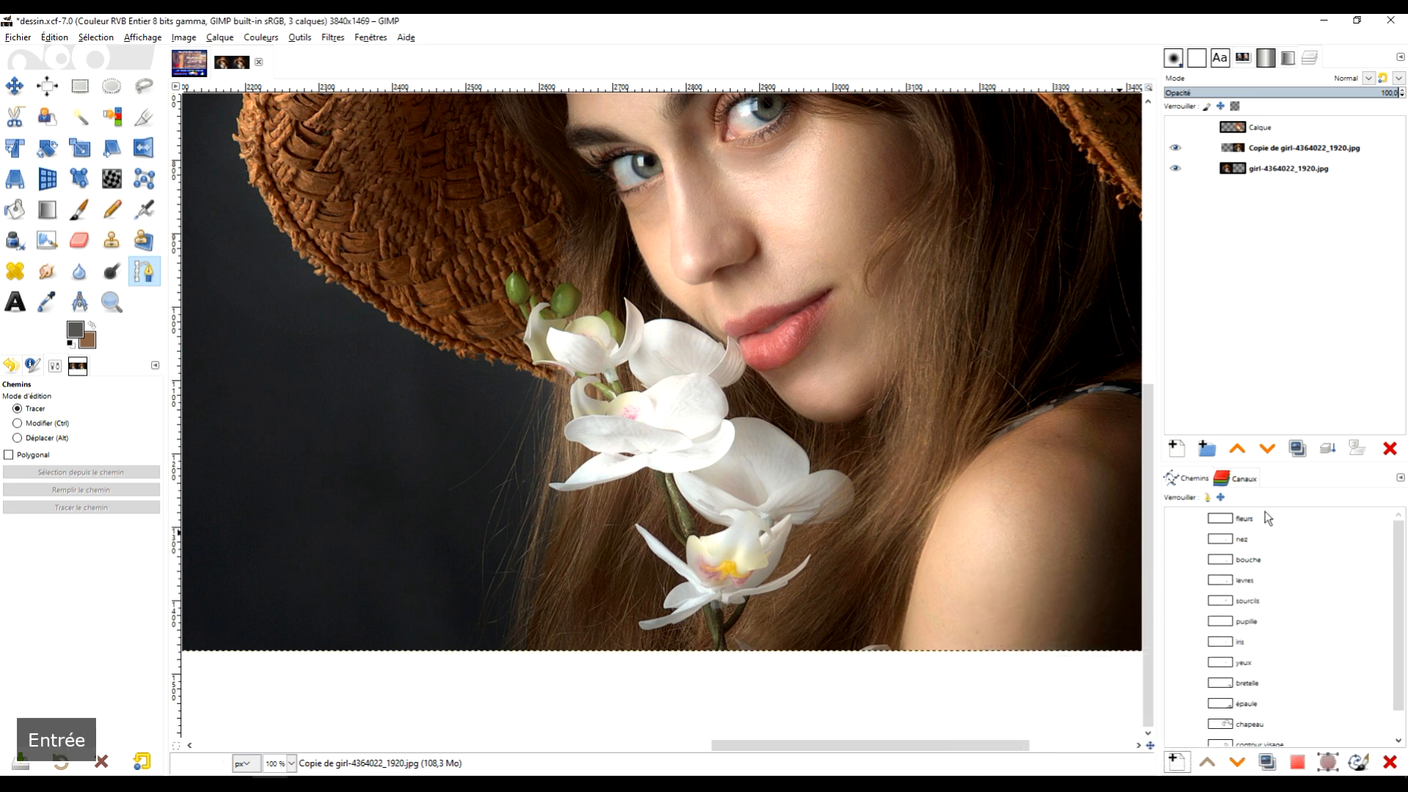
{"action": "left_click", "coordinate": [1290, 522]}
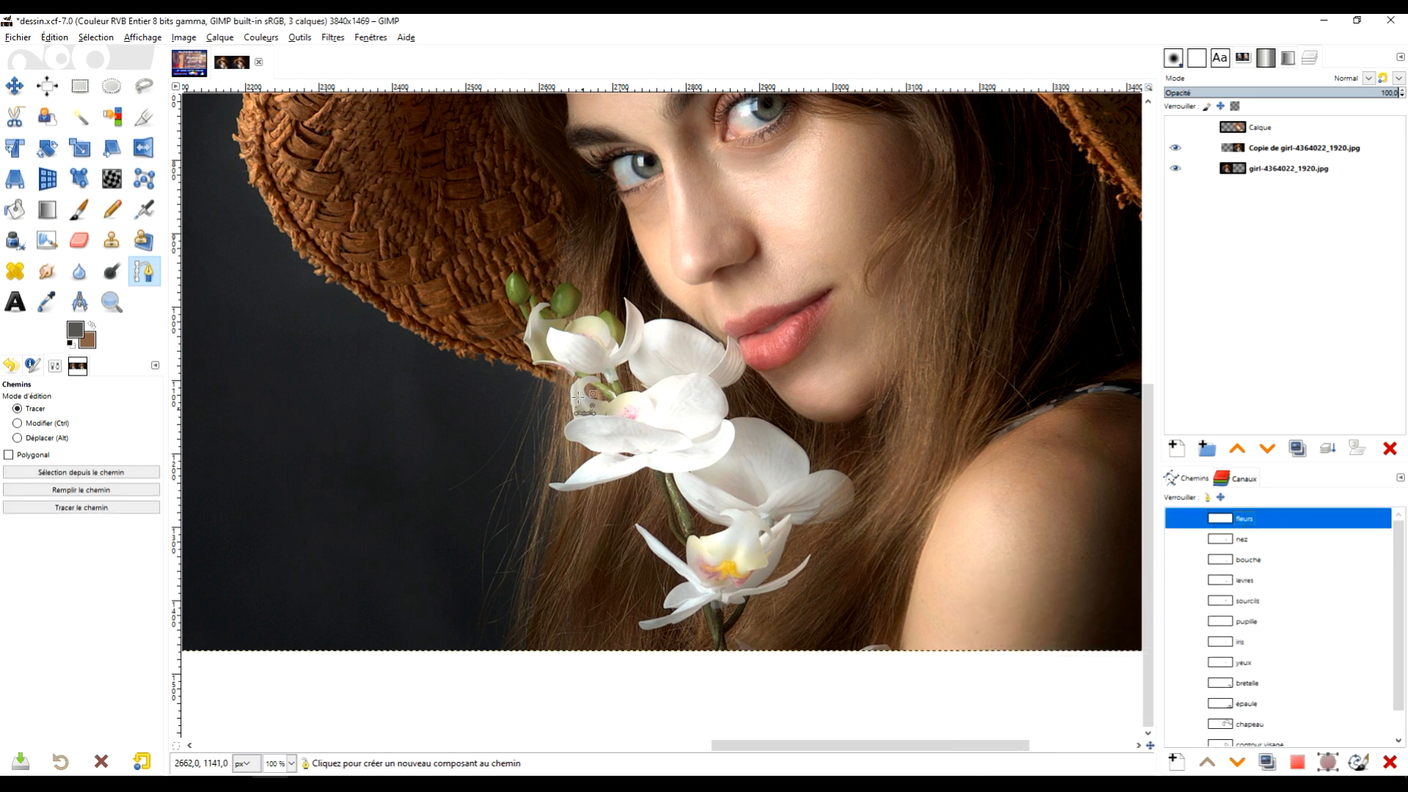
Start the "fleurs" path by outlining the upper-left green bud together with its stem down to the white petal.
{"action": "scroll", "coordinate": [622, 334], "scroll_direction": "up", "scroll_amount": 3}
{"action": "scroll", "coordinate": [646, 352], "scroll_direction": "up", "scroll_amount": 4}
{"action": "scroll", "coordinate": [572, 317], "scroll_direction": "up", "scroll_amount": 2}
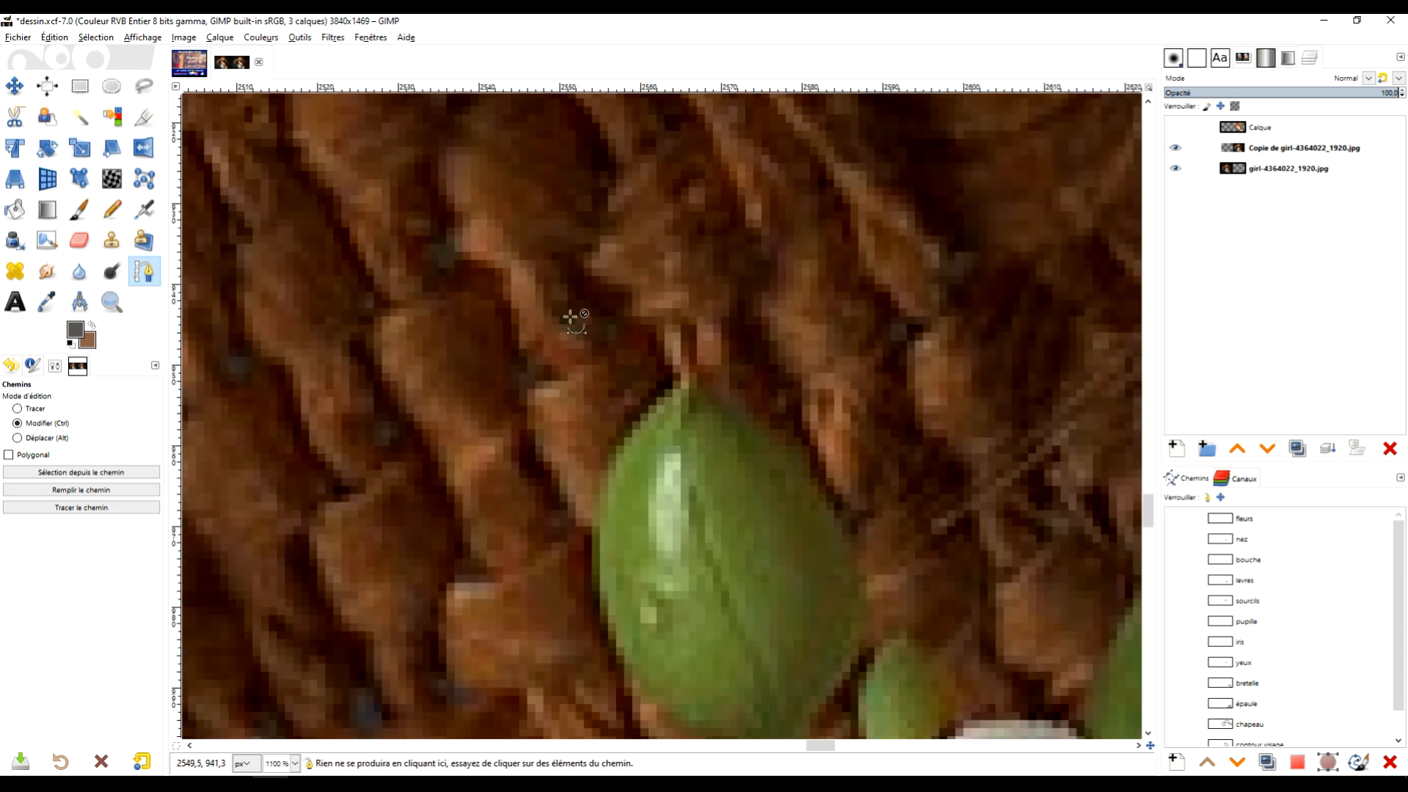
{"action": "scroll", "coordinate": [719, 422], "scroll_direction": "down", "scroll_amount": 2}
{"action": "scroll", "coordinate": [719, 422], "scroll_direction": "right", "scroll_amount": 3}
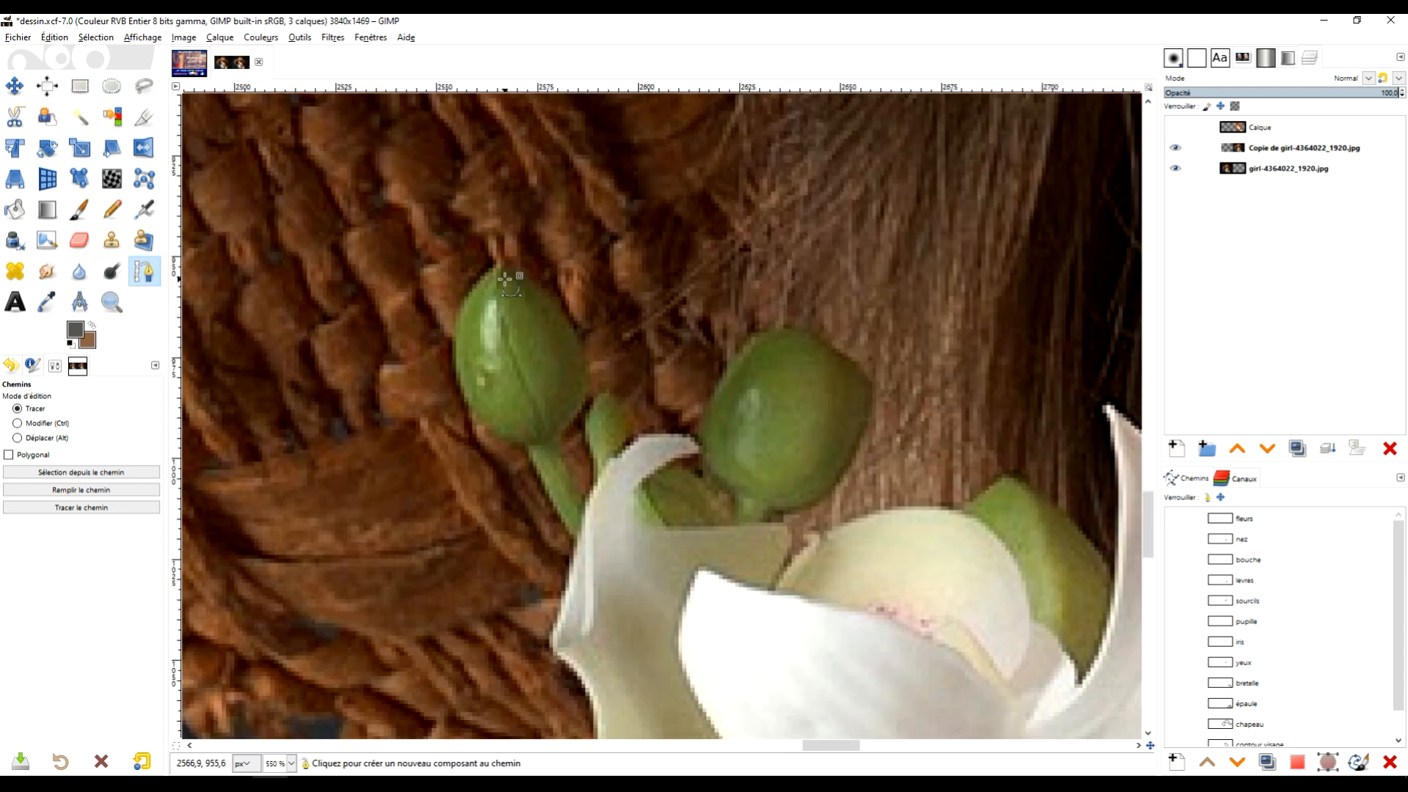
{"action": "left_click", "coordinate": [495, 266]}
{"action": "left_click_drag", "start_coordinate": [456, 314], "coordinate": [464, 375]}
{"action": "left_click_drag", "start_coordinate": [494, 434], "coordinate": [506, 442]}
{"action": "left_click", "coordinate": [527, 449]}
{"action": "scroll", "coordinate": [530, 451], "scroll_direction": "down", "scroll_amount": 2}
{"action": "left_click", "coordinate": [512, 372]}
{"action": "left_click", "coordinate": [537, 418]}
{"action": "left_click", "coordinate": [547, 427]}
{"action": "left_click", "coordinate": [554, 388]}
Outline the small green bud beside the first bud as a separate shape down to the petal's edge.
{"action": "scroll", "coordinate": [703, 323], "scroll_direction": "up", "scroll_amount": 1}
{"action": "left_click", "coordinate": [505, 361]}
{"action": "left_click", "coordinate": [491, 326]}
{"action": "left_click", "coordinate": [495, 283]}
{"action": "left_click", "coordinate": [516, 253]}
{"action": "left_click", "coordinate": [529, 266]}
{"action": "left_click", "coordinate": [542, 289]}
{"action": "left_click", "coordinate": [543, 319]}
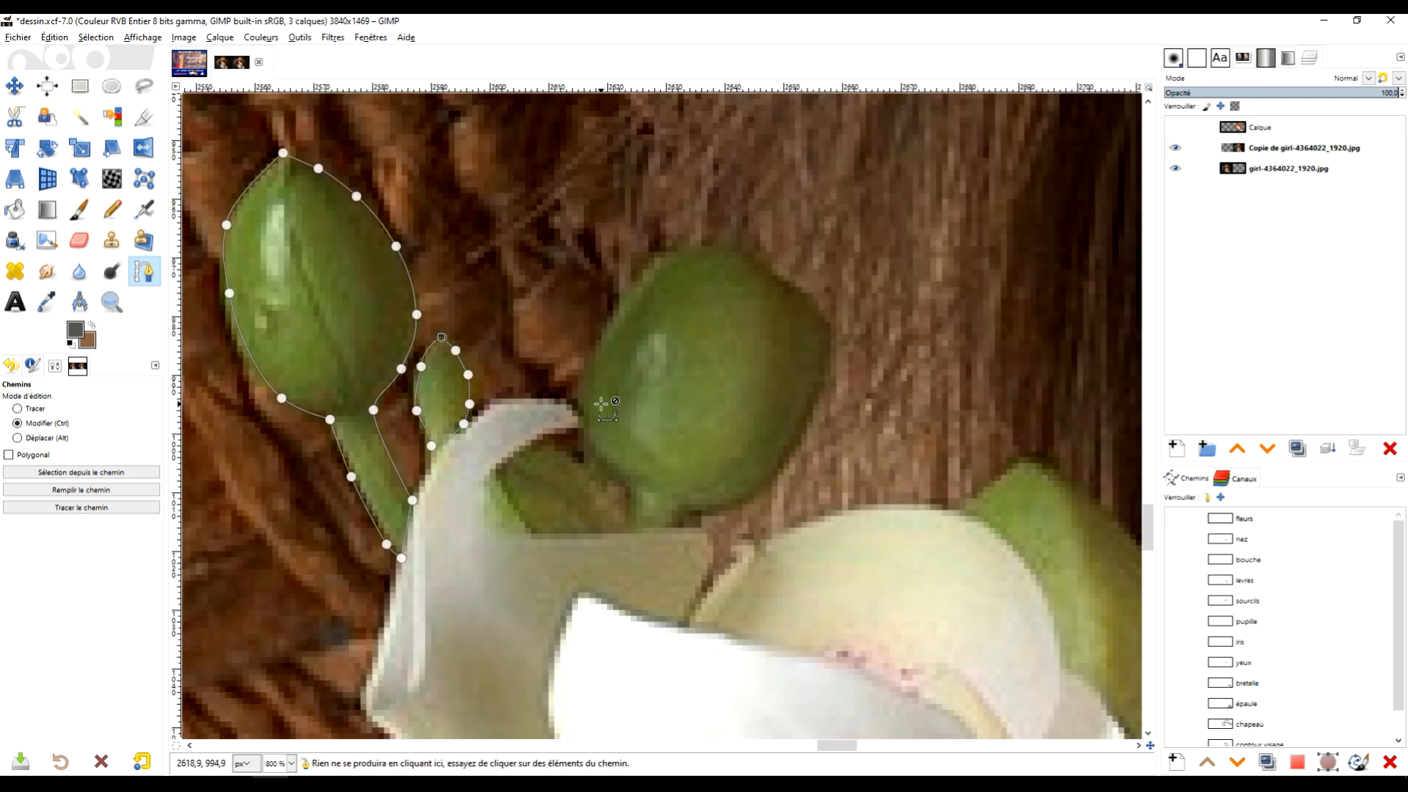
Close the outline of the round green bud and trace the green piece under it behind the curled petal.
{"action": "left_click", "coordinate": [794, 536]}
{"action": "left_click", "coordinate": [727, 553]}
{"action": "left_click", "coordinate": [700, 568]}
{"action": "left_click", "coordinate": [641, 578]}
{"action": "left_click", "coordinate": [586, 462], "text": "ctrl"}
{"action": "left_click", "coordinate": [521, 456]}
{"action": "left_click", "coordinate": [575, 492]}
{"action": "left_click", "coordinate": [629, 579]}
Outline the green bud behind the top flower's pale petal along its outer and inner edges.
{"action": "left_click_drag", "start_coordinate": [754, 555], "coordinate": [760, 676]}
{"action": "left_click", "coordinate": [770, 580]}
{"action": "left_click", "coordinate": [823, 634]}
{"action": "left_click", "coordinate": [850, 697]}
{"action": "left_click_drag", "start_coordinate": [920, 512], "coordinate": [916, 468]}
{"action": "left_click", "coordinate": [883, 437]}
{"action": "left_click", "coordinate": [804, 349]}
{"action": "left_click", "coordinate": [719, 279]}
Outline the small green piece under the top flower and the slanted stem below it as separate closed shapes.
{"action": "left_click", "coordinate": [574, 418]}
{"action": "left_click", "coordinate": [570, 403]}
{"action": "left_click", "coordinate": [504, 381]}
{"action": "left_click", "coordinate": [471, 390]}
{"action": "left_click", "coordinate": [467, 403], "text": "ctrl"}
{"action": "left_click", "coordinate": [591, 480]}
{"action": "left_click", "coordinate": [692, 555]}
{"action": "left_click", "coordinate": [699, 577]}
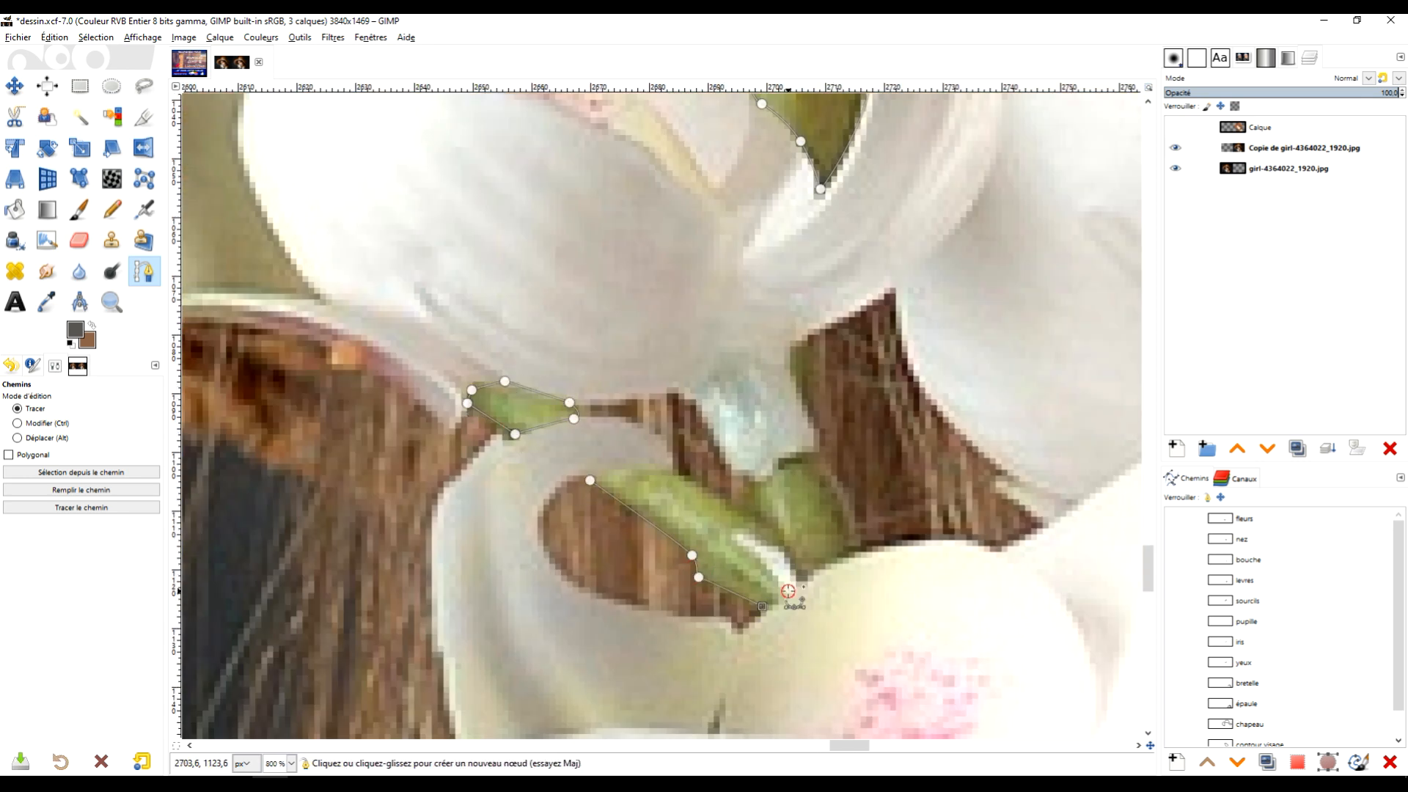
{"action": "left_click", "coordinate": [590, 480], "text": "ctrl"}
Outline two more visible stem sections as separate closed shapes in the "fleurs" path.
{"action": "scroll", "coordinate": [662, 440], "scroll_direction": "down", "scroll_amount": 3}
{"action": "scroll", "coordinate": [936, 424], "scroll_direction": "up", "scroll_amount": 1}
{"action": "left_click", "coordinate": [660, 344]}
{"action": "left_click", "coordinate": [670, 412]}
{"action": "left_click", "coordinate": [703, 488]}
{"action": "left_click", "coordinate": [720, 556]}
{"action": "left_click", "coordinate": [737, 595]}
{"action": "left_click", "coordinate": [660, 344], "text": "ctrl"}
{"action": "left_click", "coordinate": [619, 334]}
{"action": "left_click", "coordinate": [641, 396]}
{"action": "left_click", "coordinate": [693, 494]}
{"action": "left_click", "coordinate": [690, 470]}
{"action": "left_click", "coordinate": [619, 333], "text": "ctrl"}
Outline the remaining wider stem section as a closed shape in the "fleurs" path.
{"action": "scroll", "coordinate": [619, 333], "scroll_direction": "down", "scroll_amount": 4}
{"action": "scroll", "coordinate": [686, 495], "scroll_direction": "up", "scroll_amount": 5}
{"action": "left_click", "coordinate": [583, 352]}
{"action": "left_click", "coordinate": [639, 532]}
{"action": "left_click", "coordinate": [721, 598]}
{"action": "left_click", "coordinate": [844, 296]}
{"action": "left_click", "coordinate": [817, 293]}
{"action": "left_click", "coordinate": [814, 319]}
{"action": "left_click", "coordinate": [700, 450]}
{"action": "left_click", "coordinate": [639, 366]}
{"action": "left_click", "coordinate": [632, 325]}
{"action": "left_click", "coordinate": [583, 352], "text": "ctrl"}
{"action": "scroll", "coordinate": [583, 352], "scroll_direction": "down", "scroll_amount": 4}
Create a new empty path named "pétales" for the flower petals.
{"action": "scroll", "coordinate": [650, 307], "scroll_direction": "up", "scroll_amount": 3}
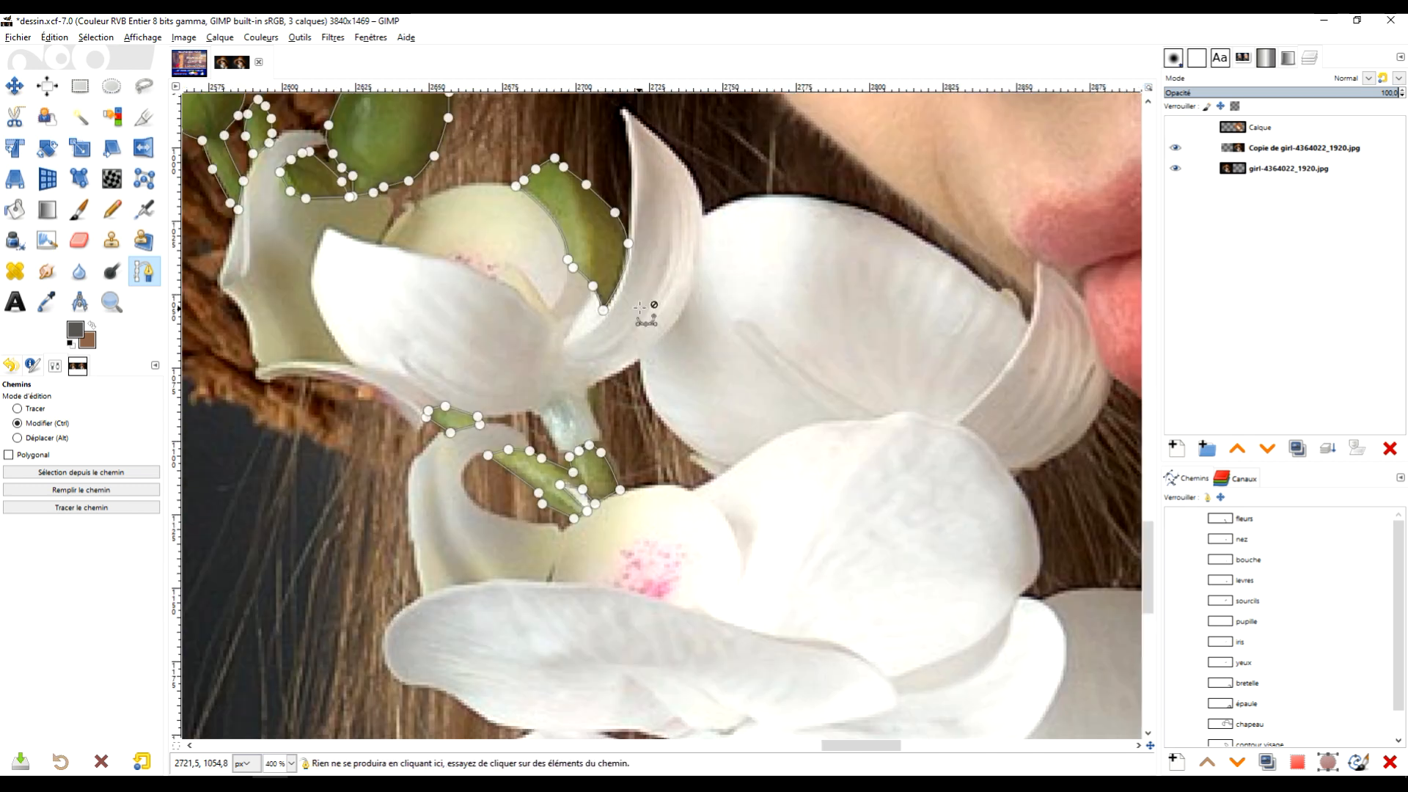
{"action": "scroll", "coordinate": [650, 308], "scroll_direction": "down", "scroll_amount": 3}
{"action": "left_click", "coordinate": [1176, 762]}
{"action": "type", "text": "pétales"}
{"action": "key", "text": "Return"}
Trace the top flower's upper edge in the "pétales" path, past the green buds to the tip of the pointed petal.
{"action": "scroll", "coordinate": [506, 191], "scroll_direction": "up", "scroll_amount": 5}
{"action": "left_click", "coordinate": [453, 189]}
{"action": "left_click", "coordinate": [543, 210]}
{"action": "left_click", "coordinate": [485, 318]}
{"action": "left_click", "coordinate": [667, 317]}
{"action": "left_click_drag", "start_coordinate": [723, 254], "coordinate": [723, 275]}
{"action": "left_click", "coordinate": [758, 314]}
{"action": "left_click", "coordinate": [800, 389]}
{"action": "left_click", "coordinate": [860, 271]}
{"action": "left_click", "coordinate": [849, 167]}
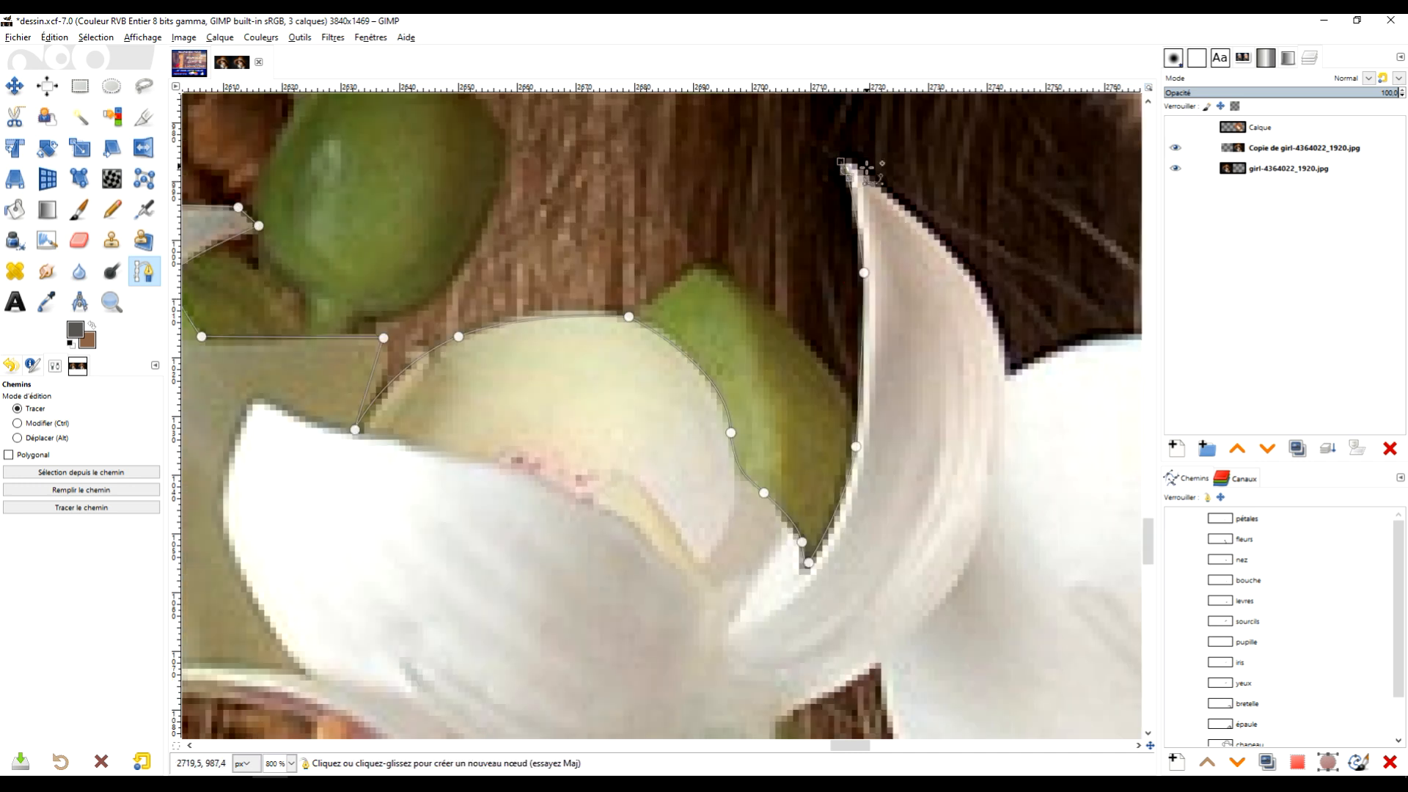
Continue the petal outline down the pointed petal and over the large petal to the petal tip beside the lips.
{"action": "left_click", "coordinate": [560, 345]}
{"action": "left_click_drag", "start_coordinate": [631, 314], "coordinate": [681, 307]}
{"action": "left_click", "coordinate": [387, 241]}
{"action": "left_click_drag", "start_coordinate": [648, 400], "coordinate": [675, 431]}
{"action": "left_click", "coordinate": [689, 404]}
{"action": "left_click", "coordinate": [726, 470]}
{"action": "left_click", "coordinate": [750, 354]}
Continue the outline down the outer edge of the petal beside the lips and back along its underside.
{"action": "left_click", "coordinate": [516, 236]}
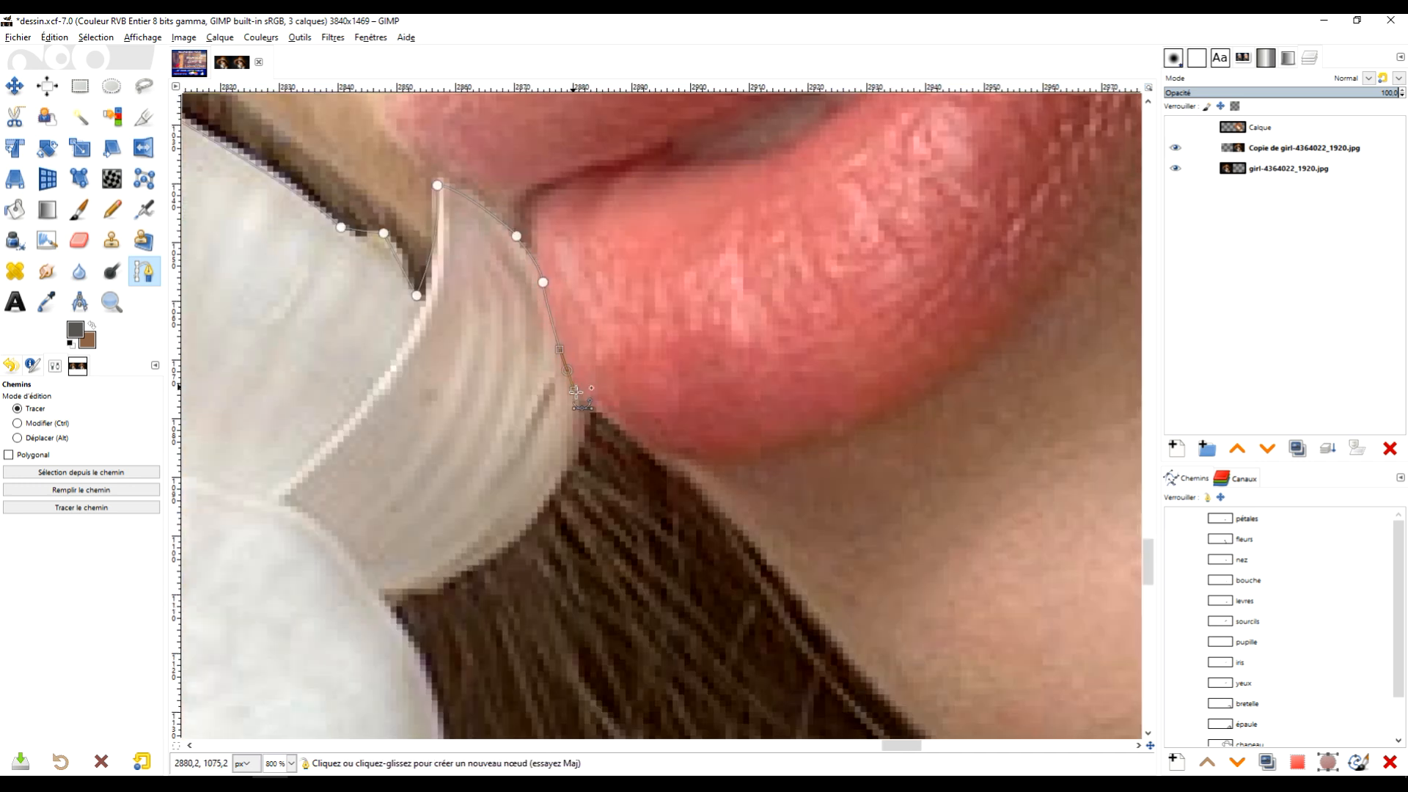
{"action": "left_click", "coordinate": [566, 249]}
{"action": "left_click", "coordinate": [477, 393]}
{"action": "left_click", "coordinate": [365, 434]}
Trace the middle flower's outer edge and continue along the top of the large petal under the chin.
{"action": "left_click_drag", "start_coordinate": [457, 225], "coordinate": [465, 254]}
{"action": "left_click", "coordinate": [473, 298]}
{"action": "left_click", "coordinate": [436, 390]}
{"action": "left_click", "coordinate": [477, 399]}
{"action": "left_click", "coordinate": [543, 383]}
{"action": "left_click", "coordinate": [770, 406]}
{"action": "left_click", "coordinate": [596, 439]}
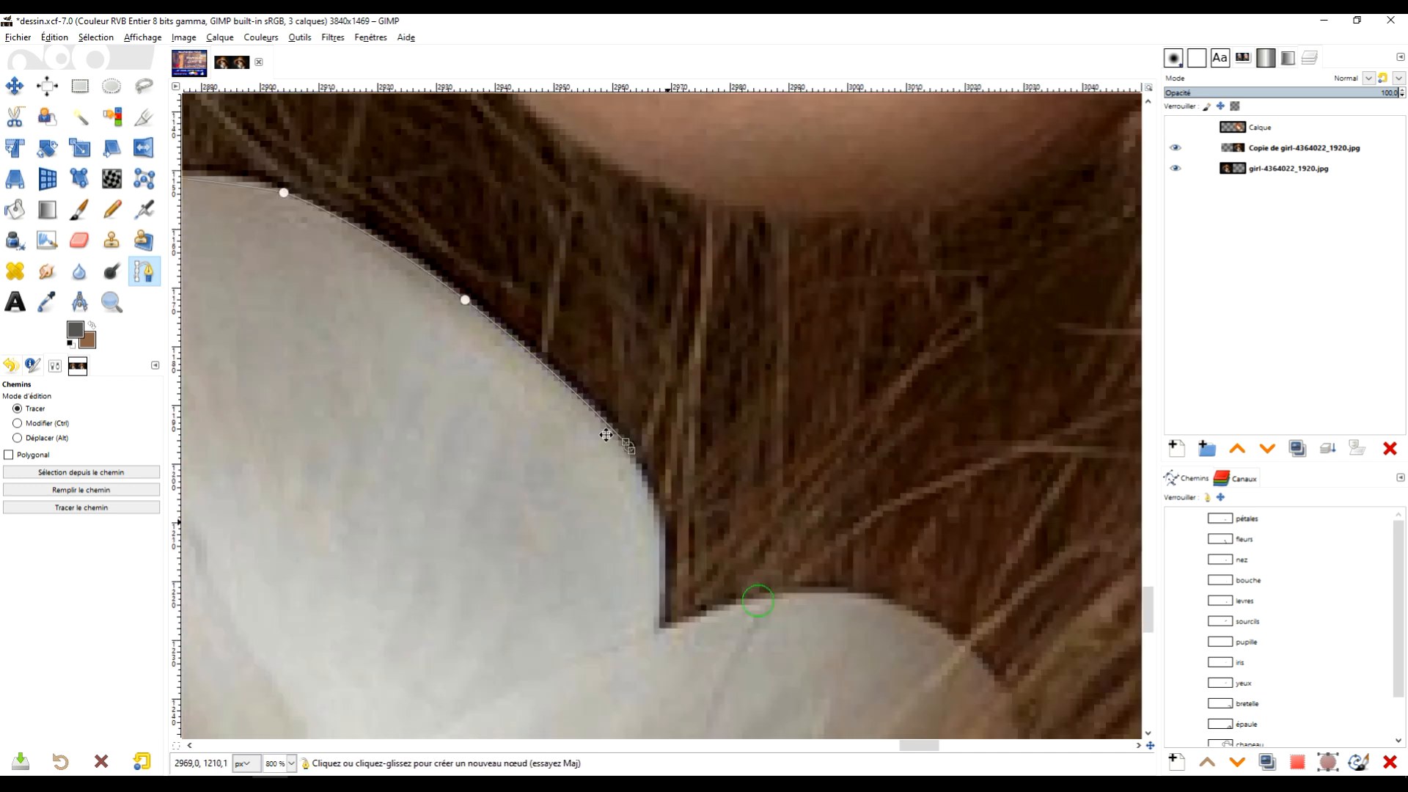
Continue around the rounded petal over the hair to the lowest flower's upper tip, undoing one misplaced node.
{"action": "left_click", "coordinate": [492, 335]}
{"action": "key", "text": "ctrl+z"}
{"action": "left_click", "coordinate": [492, 335]}
{"action": "left_click_drag", "start_coordinate": [719, 315], "coordinate": [785, 341]}
{"action": "left_click_drag", "start_coordinate": [782, 324], "coordinate": [778, 364]}
{"action": "left_click_drag", "start_coordinate": [601, 370], "coordinate": [416, 375]}
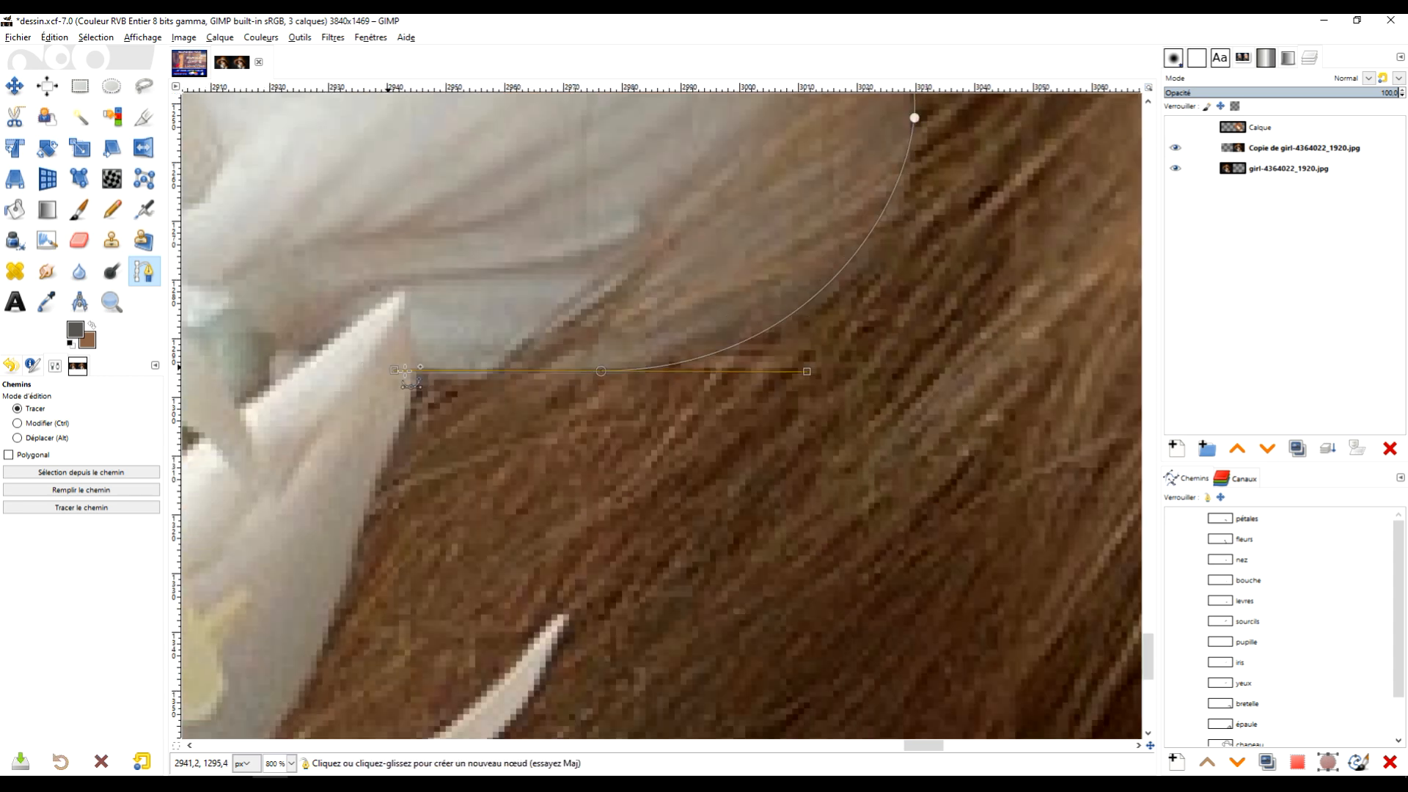
{"action": "left_click", "coordinate": [419, 374]}
Trace the lowest flower's outer side, going around its long pointed petal and back toward the flower's base.
{"action": "scroll", "coordinate": [440, 437], "scroll_direction": "down", "scroll_amount": 3}
{"action": "scroll", "coordinate": [440, 440], "scroll_direction": "up", "scroll_amount": 2}
{"action": "mouse_move", "coordinate": [730, 389]}
{"action": "left_mouse_down"}
{"action": "mouse_move", "coordinate": [713, 431]}
{"action": "mouse_move", "coordinate": [794, 402]}
{"action": "left_mouse_up"}
{"action": "left_click", "coordinate": [687, 425]}
{"action": "left_click", "coordinate": [638, 464]}
{"action": "left_click", "coordinate": [892, 327]}
{"action": "left_click", "coordinate": [936, 284]}
{"action": "left_click", "coordinate": [920, 333]}
{"action": "left_click", "coordinate": [814, 429]}
{"action": "left_click_drag", "start_coordinate": [493, 555], "coordinate": [482, 555]}
Trace the underside of the lowest flower past the stem base and along its long left petal.
{"action": "scroll", "coordinate": [427, 590], "scroll_direction": "up", "scroll_amount": 1}
{"action": "left_click", "coordinate": [680, 463]}
{"action": "left_click", "coordinate": [655, 487]}
{"action": "left_click", "coordinate": [607, 497]}
{"action": "left_click", "coordinate": [570, 491]}
{"action": "left_click", "coordinate": [563, 452]}
{"action": "left_click", "coordinate": [509, 466]}
{"action": "left_click_drag", "start_coordinate": [583, 467], "coordinate": [514, 490]}
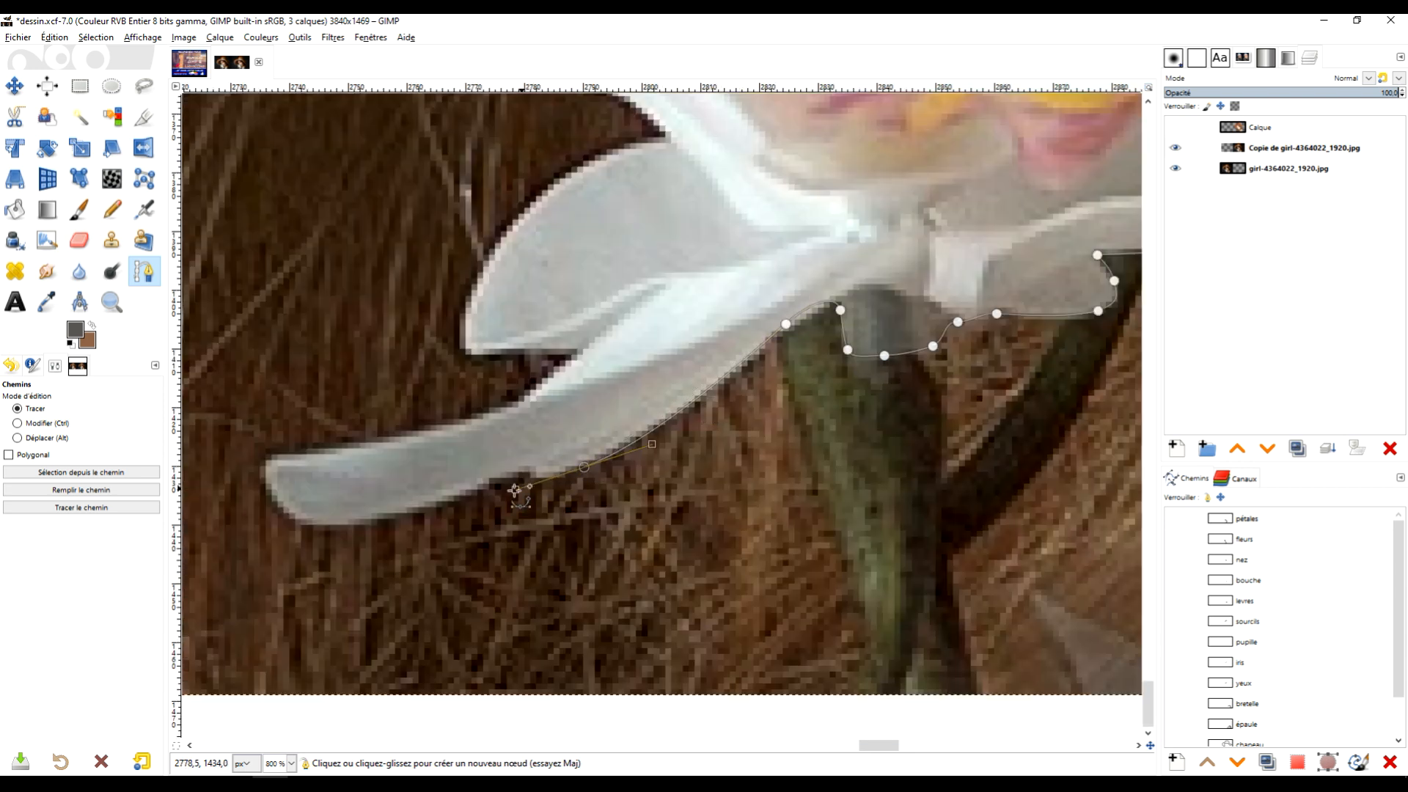
Trace around the pointed left petal tip of the middle flower and into the notch below its rounded petal.
{"action": "scroll", "coordinate": [572, 354], "scroll_direction": "up", "scroll_amount": 2}
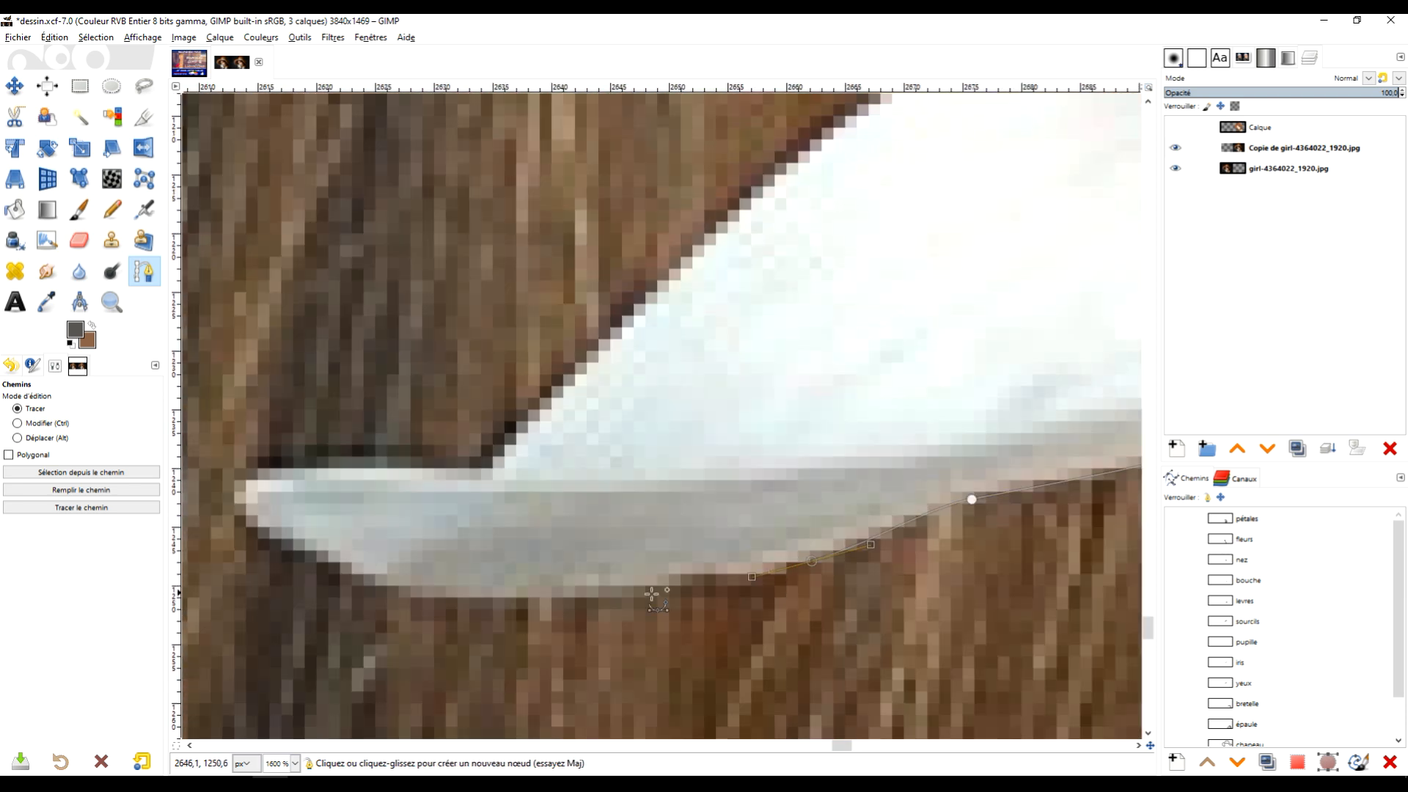
{"action": "left_click", "coordinate": [538, 594]}
{"action": "left_click", "coordinate": [381, 579]}
{"action": "left_click_drag", "start_coordinate": [458, 519], "coordinate": [1081, 512]}
{"action": "left_click", "coordinate": [503, 557]}
{"action": "left_click", "coordinate": [516, 481]}
{"action": "left_click", "coordinate": [785, 481]}
{"action": "left_click", "coordinate": [879, 434]}
{"action": "left_click_drag", "start_coordinate": [667, 241], "coordinate": [865, 443]}
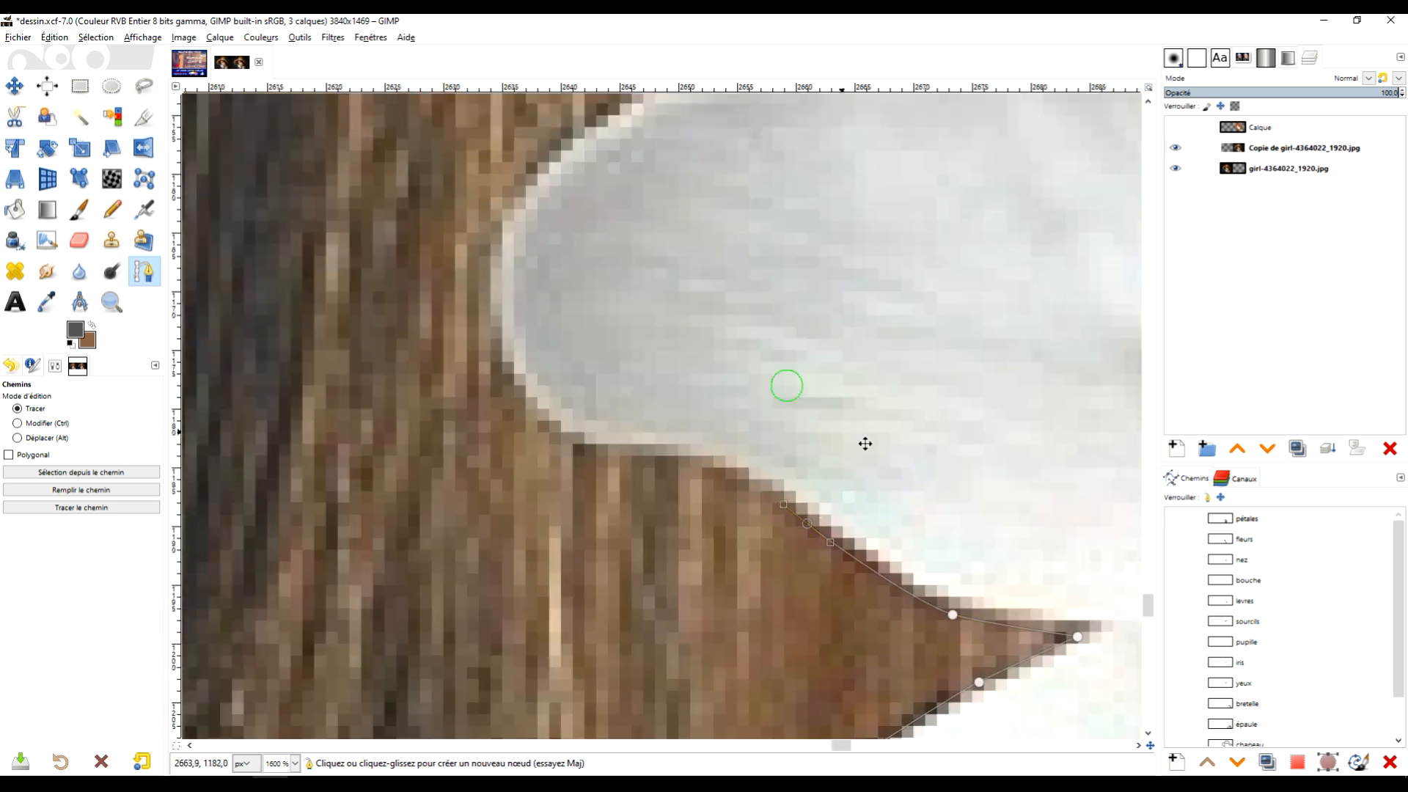
Trace around the middle flower's rounded left petal and up the outer edge of its curled upper petal.
{"action": "left_click", "coordinate": [682, 457]}
{"action": "left_click", "coordinate": [573, 443]}
{"action": "left_click_drag", "start_coordinate": [572, 366], "coordinate": [775, 580]}
{"action": "left_click", "coordinate": [694, 469]}
{"action": "left_click_drag", "start_coordinate": [889, 127], "coordinate": [810, 493]}
{"action": "left_click", "coordinate": [774, 323]}
{"action": "left_click", "coordinate": [684, 467]}
{"action": "left_click", "coordinate": [715, 478]}
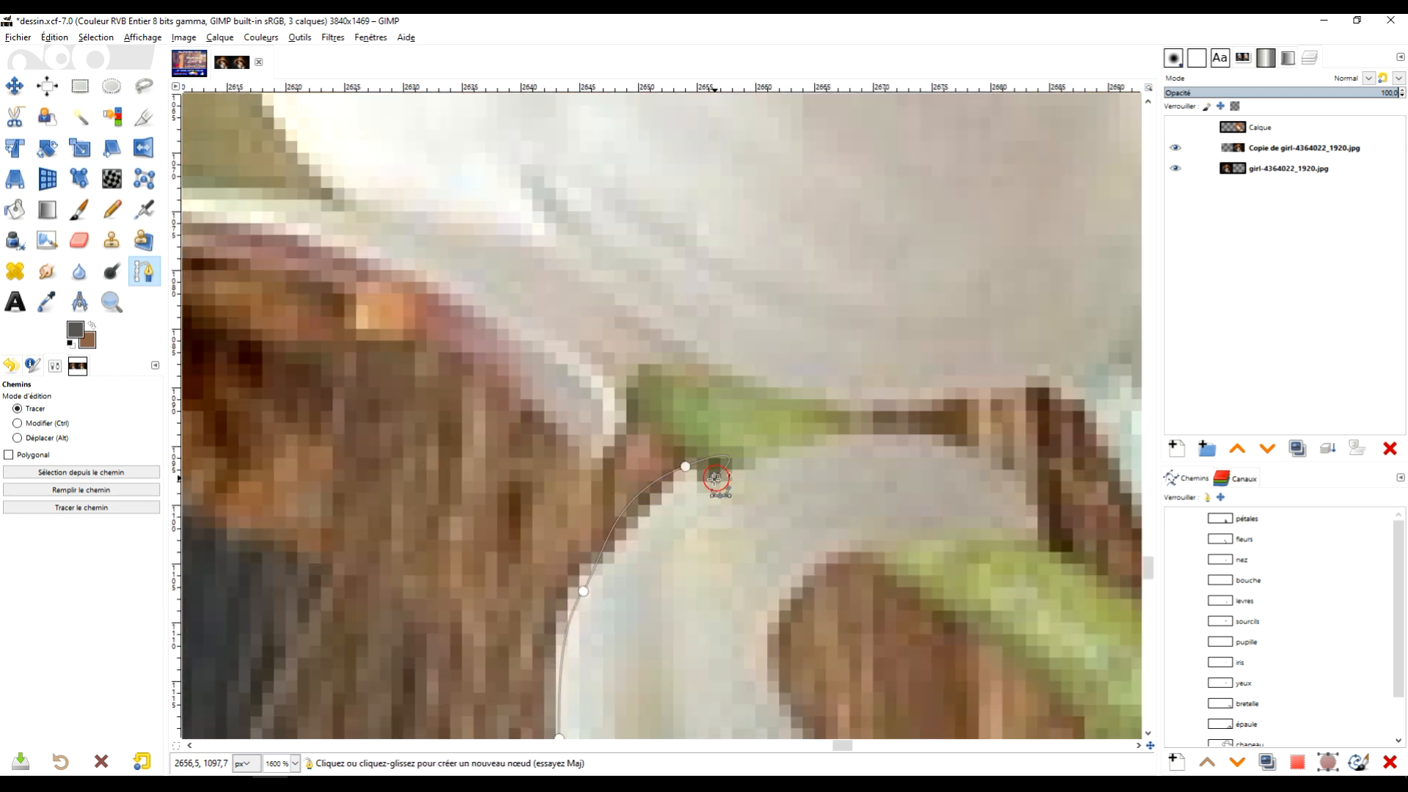
Trace over the curled petal and back along its inner edge, continuing along the middle flower's top edge beside the green stem.
{"action": "left_click", "coordinate": [851, 431]}
{"action": "left_click", "coordinate": [968, 447]}
{"action": "left_click", "coordinate": [1026, 495]}
{"action": "left_click", "coordinate": [1031, 530]}
{"action": "left_click", "coordinate": [858, 552]}
{"action": "left_click", "coordinate": [541, 525]}
{"action": "left_click", "coordinate": [635, 440]}
{"action": "left_click_drag", "start_coordinate": [784, 386], "coordinate": [846, 379]}
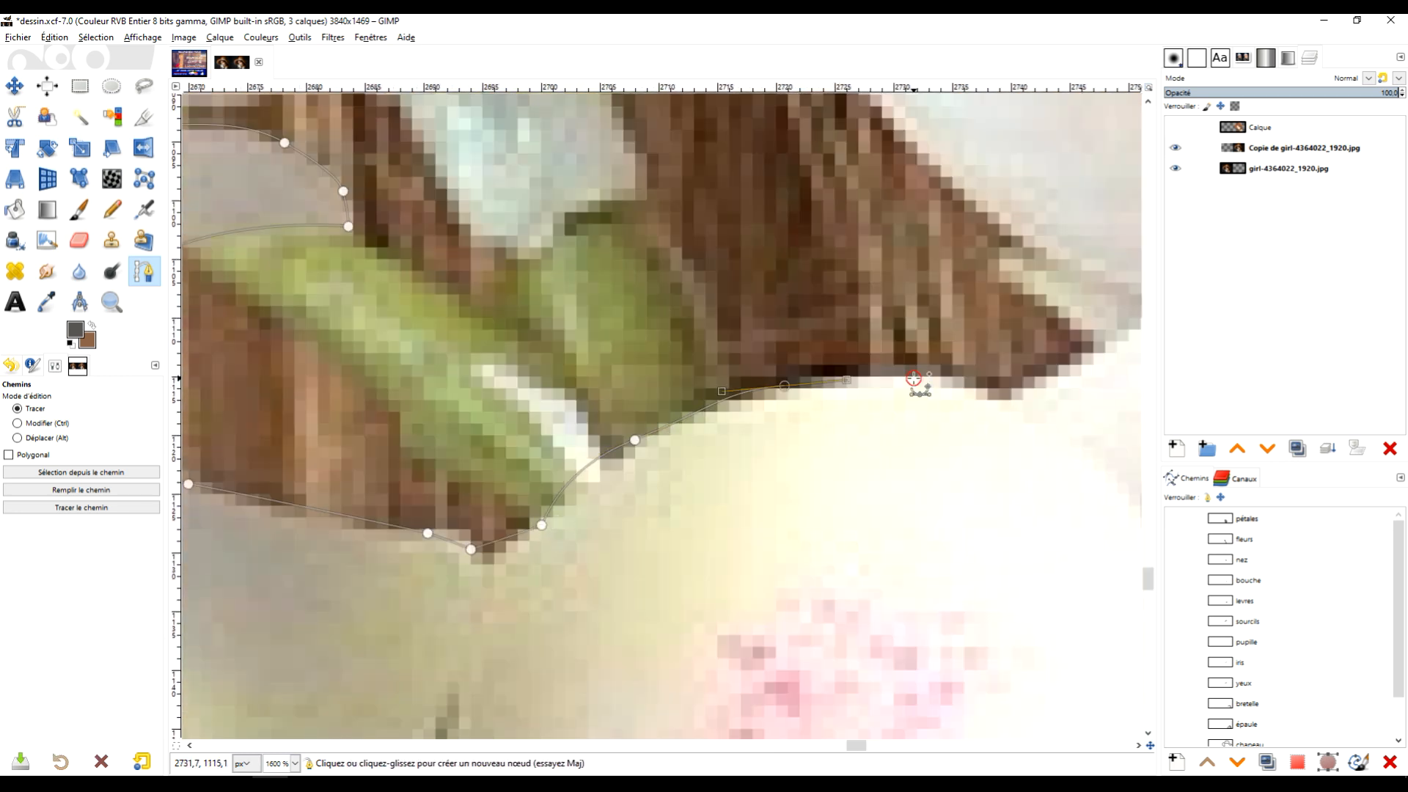
Trace around the hair gap between the middle and upper flowers, continuing along the underside of the upper flower.
{"action": "left_click", "coordinate": [913, 378]}
{"action": "left_click", "coordinate": [1002, 389]}
{"action": "left_click", "coordinate": [1098, 341]}
{"action": "left_click", "coordinate": [1001, 278]}
{"action": "left_click", "coordinate": [1008, 256]}
{"action": "left_click", "coordinate": [974, 206]}
{"action": "scroll", "coordinate": [692, 455], "scroll_direction": "down", "scroll_amount": 2}
{"action": "left_click_drag", "start_coordinate": [627, 475], "coordinate": [619, 443]}
{"action": "left_click", "coordinate": [491, 585]}
{"action": "left_click_drag", "start_coordinate": [381, 553], "coordinate": [757, 554]}
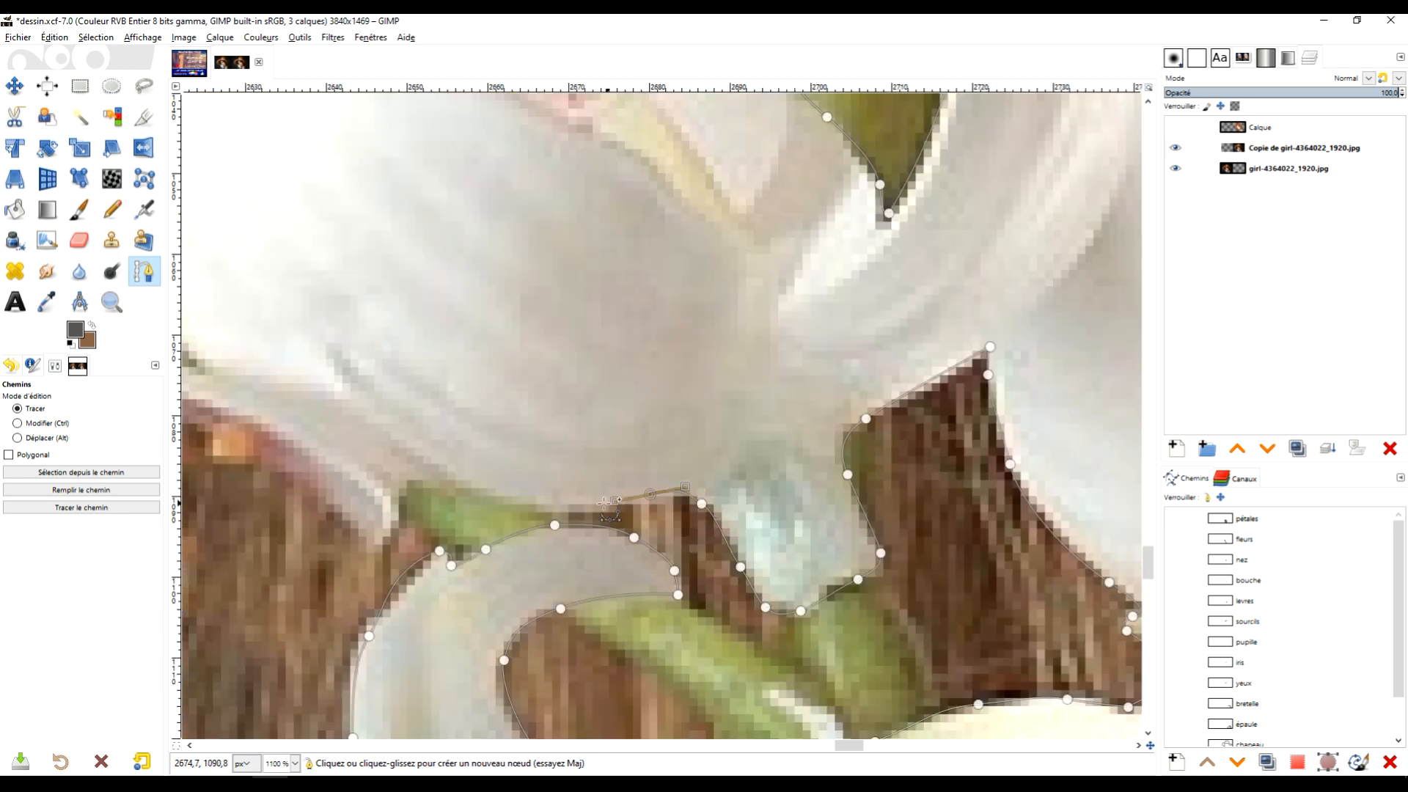
Trace the upper flower's underside and outer left edge, and close the petal outline at its starting node.
{"action": "left_click", "coordinate": [442, 489]}
{"action": "left_click_drag", "start_coordinate": [484, 408], "coordinate": [764, 430]}
{"action": "left_click", "coordinate": [681, 544]}
{"action": "left_click", "coordinate": [658, 585]}
{"action": "left_click_drag", "start_coordinate": [536, 396], "coordinate": [949, 399]}
{"action": "scroll", "coordinate": [806, 440], "scroll_direction": "down", "scroll_amount": 1}
{"action": "left_click", "coordinate": [706, 520]}
{"action": "scroll", "coordinate": [706, 521], "scroll_direction": "up", "scroll_amount": 2}
{"action": "left_click", "coordinate": [776, 402]}
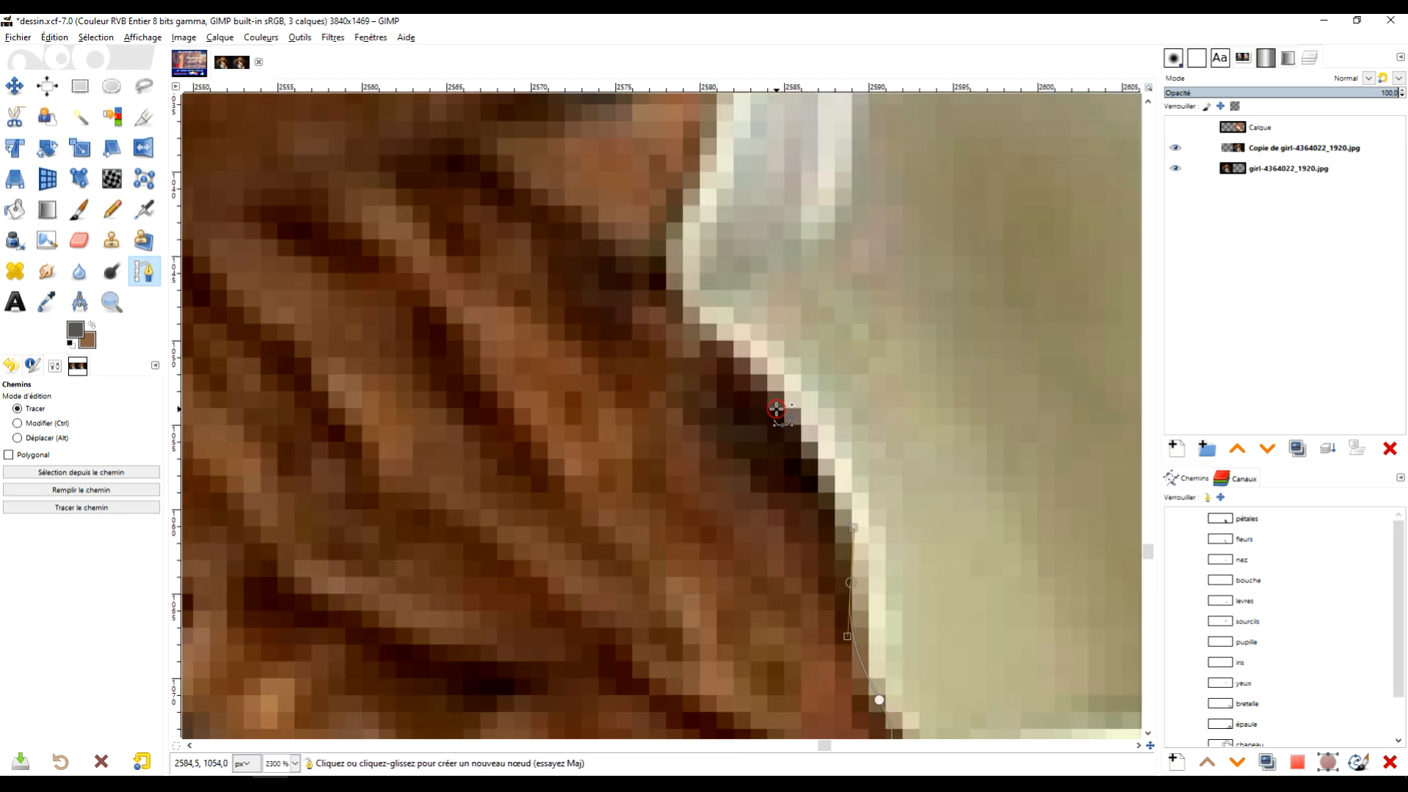
{"action": "left_click", "coordinate": [836, 640]}
{"action": "left_click", "coordinate": [735, 544]}
{"action": "left_click", "coordinate": [810, 442]}
{"action": "scroll", "coordinate": [829, 410], "scroll_direction": "up", "scroll_amount": 2}
{"action": "left_click", "coordinate": [833, 372], "text": "ctrl"}
{"action": "scroll", "coordinate": [834, 372], "scroll_direction": "down", "scroll_amount": 8}
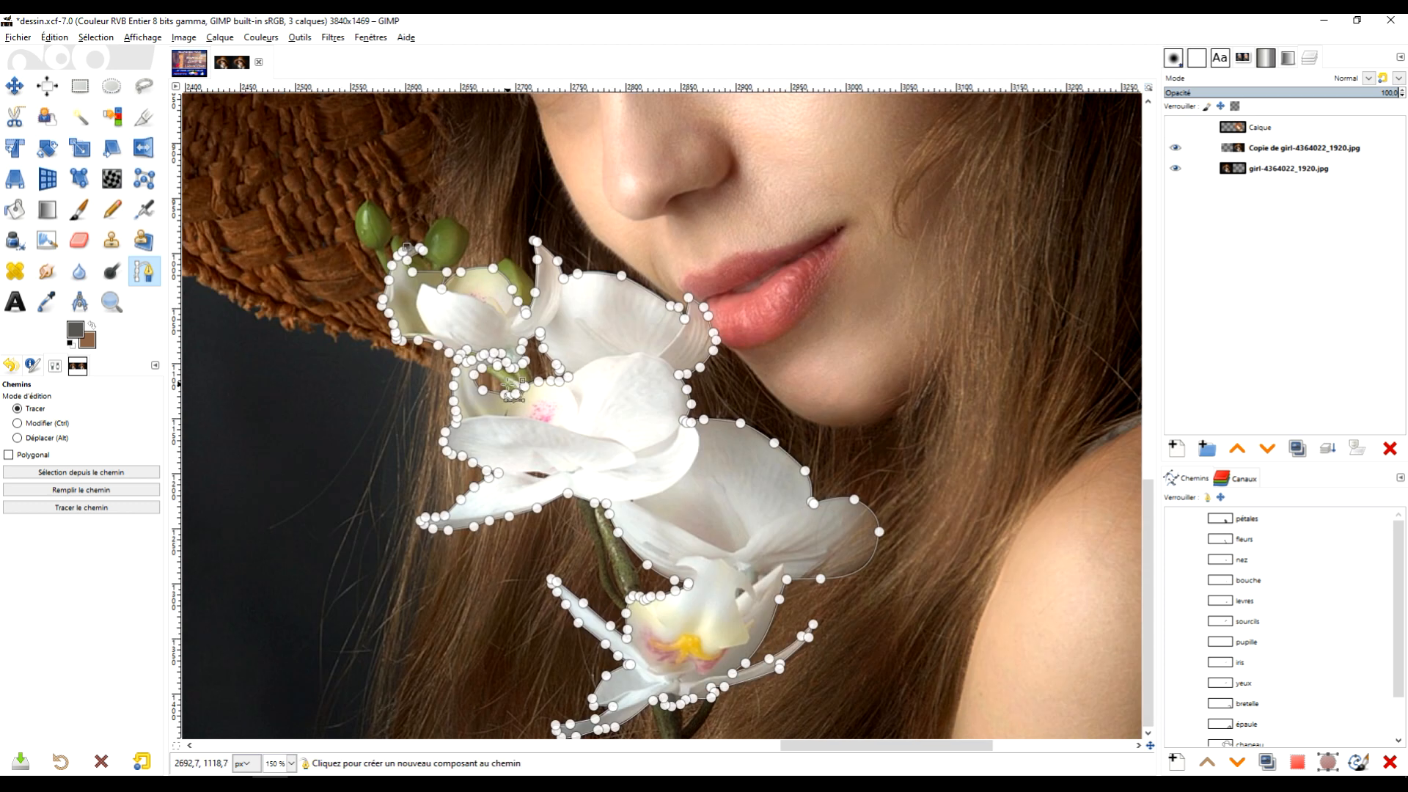
Leave path editing, bring the whole portrait into view, and compare the Calque layer's flat colours with the photo.
{"action": "scroll", "coordinate": [517, 382], "scroll_direction": "down", "scroll_amount": 2}
{"action": "left_click_drag", "start_coordinate": [599, 252], "coordinate": [613, 403]}
{"action": "key", "text": "r"}
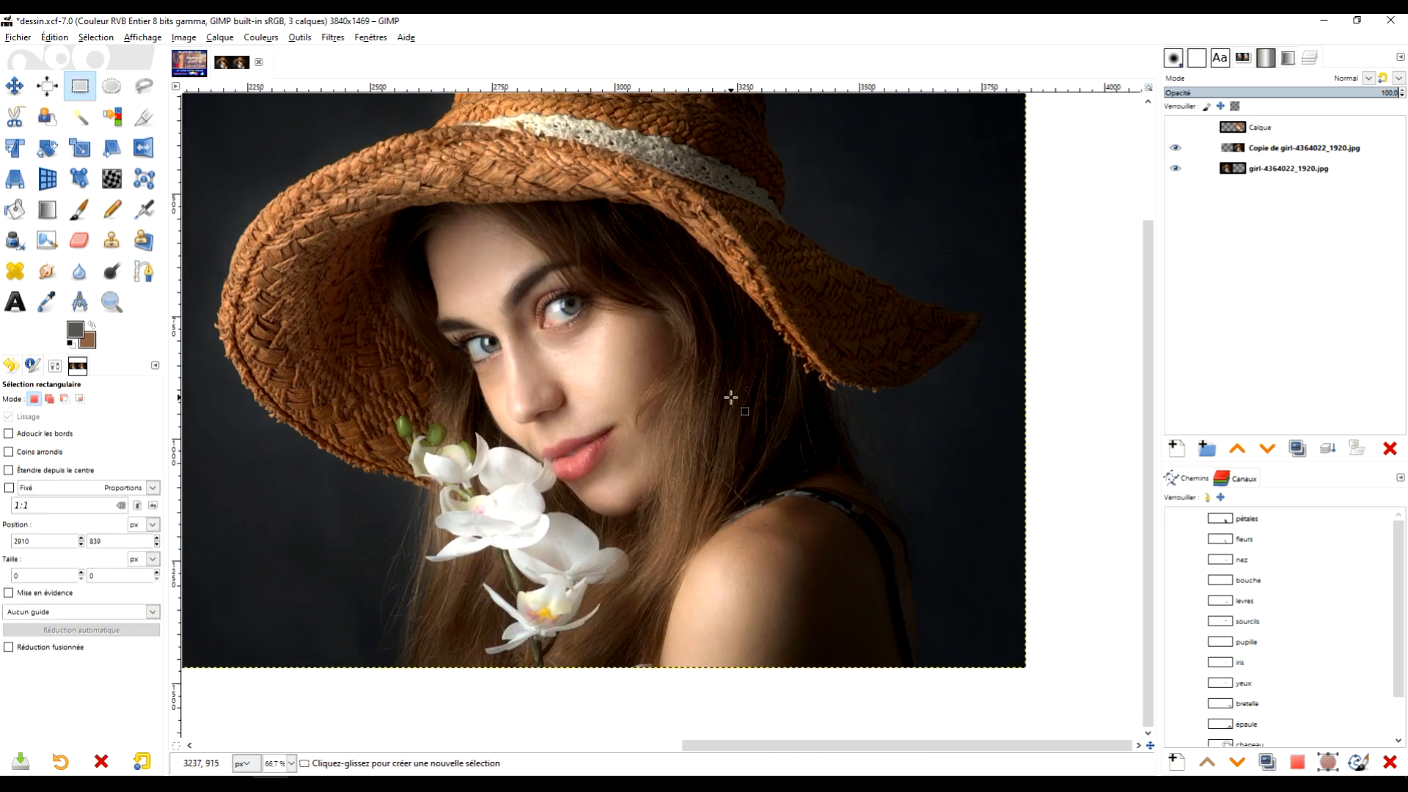
{"action": "scroll", "coordinate": [670, 405], "scroll_direction": "down", "scroll_amount": 1}
{"action": "scroll", "coordinate": [668, 404], "scroll_direction": "up", "scroll_amount": 2}
{"action": "scroll", "coordinate": [654, 397], "scroll_direction": "down", "scroll_amount": 1}
{"action": "left_click_drag", "start_coordinate": [655, 397], "coordinate": [733, 484]}
{"action": "left_click", "coordinate": [1192, 128]}
{"action": "left_click", "coordinate": [1177, 128]}
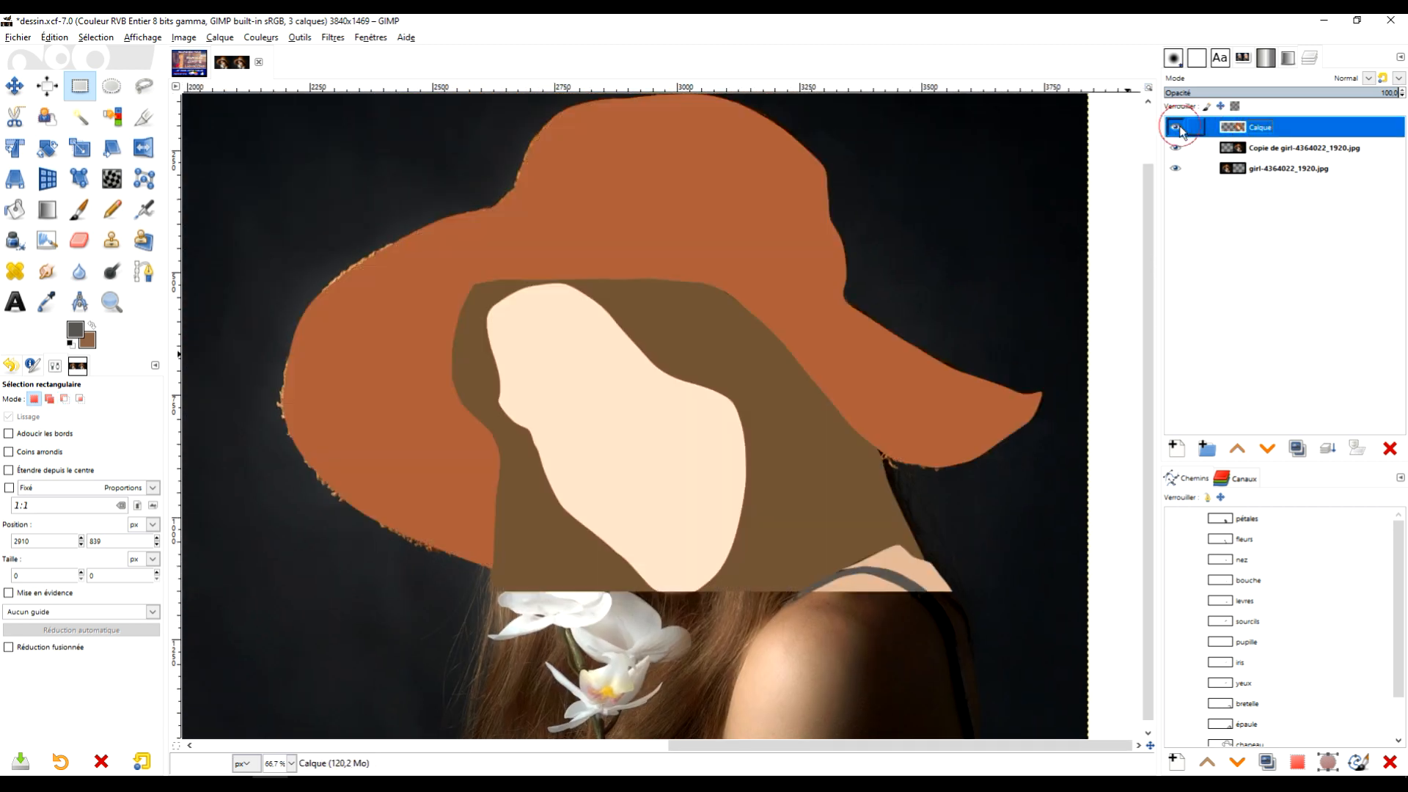
{"action": "left_click", "coordinate": [1176, 129]}
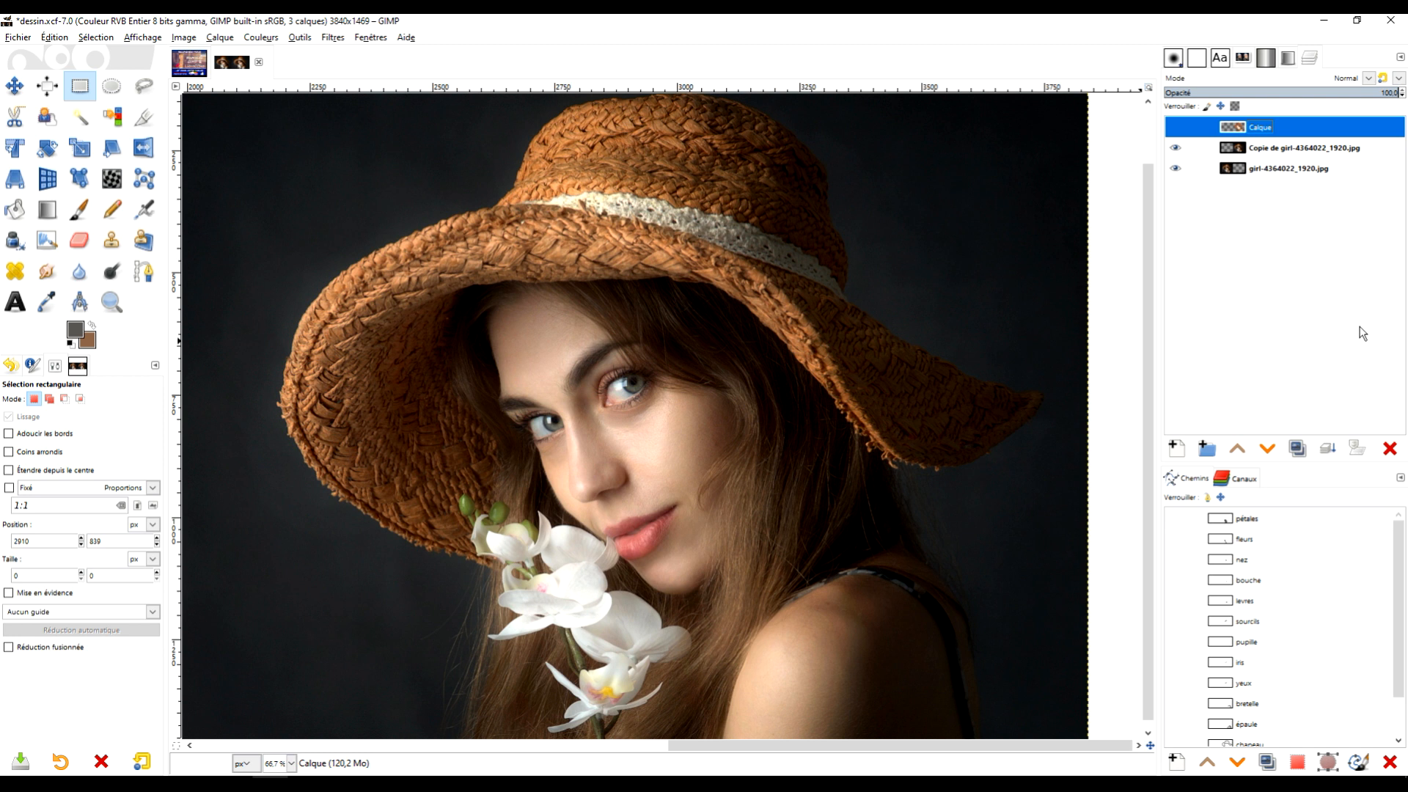
Show the cheveux, contour visage, chapeau, épaule and bretelle paths over the photo.
{"action": "scroll", "coordinate": [1221, 539], "scroll_direction": "down", "scroll_amount": 2}
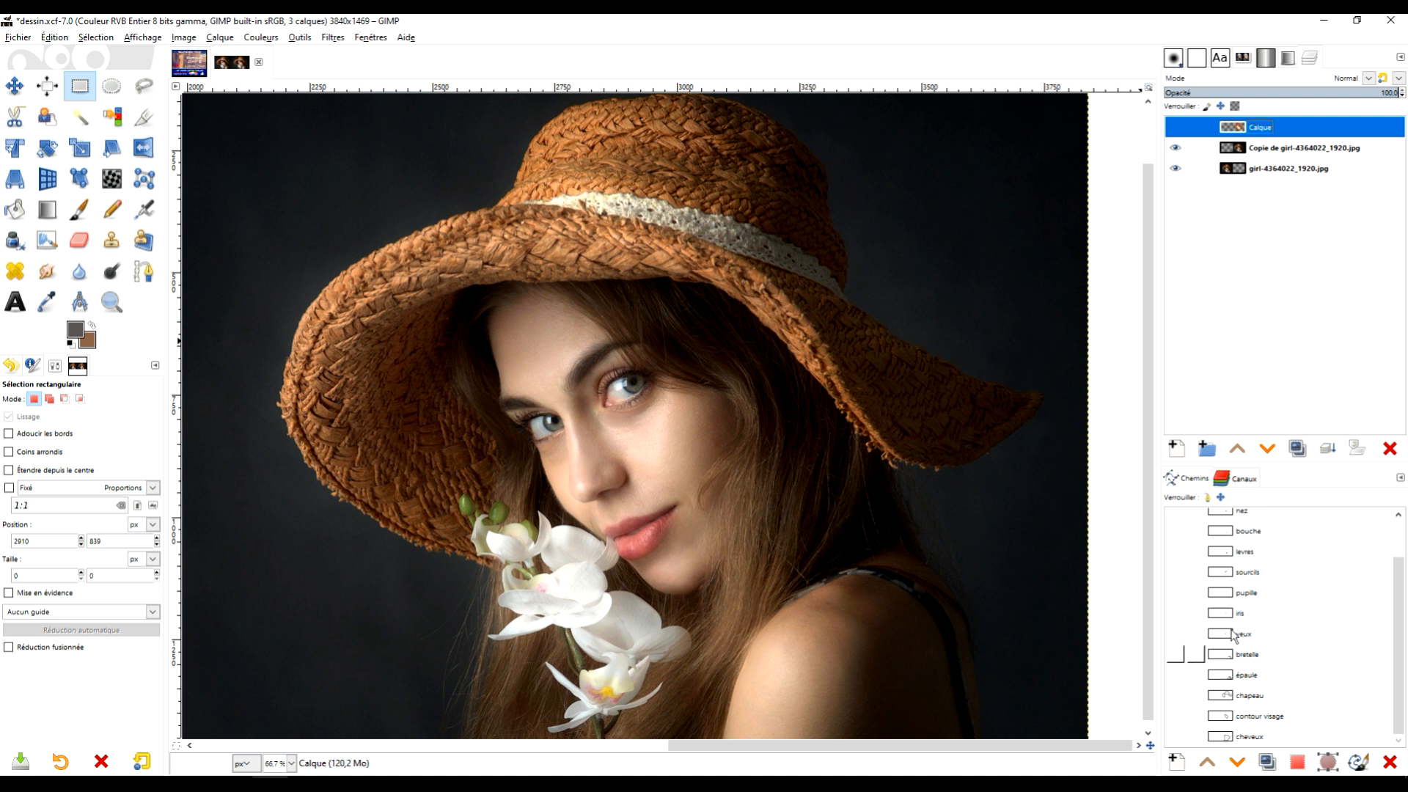
{"action": "left_click", "coordinate": [1176, 737]}
{"action": "left_click", "coordinate": [1176, 716]}
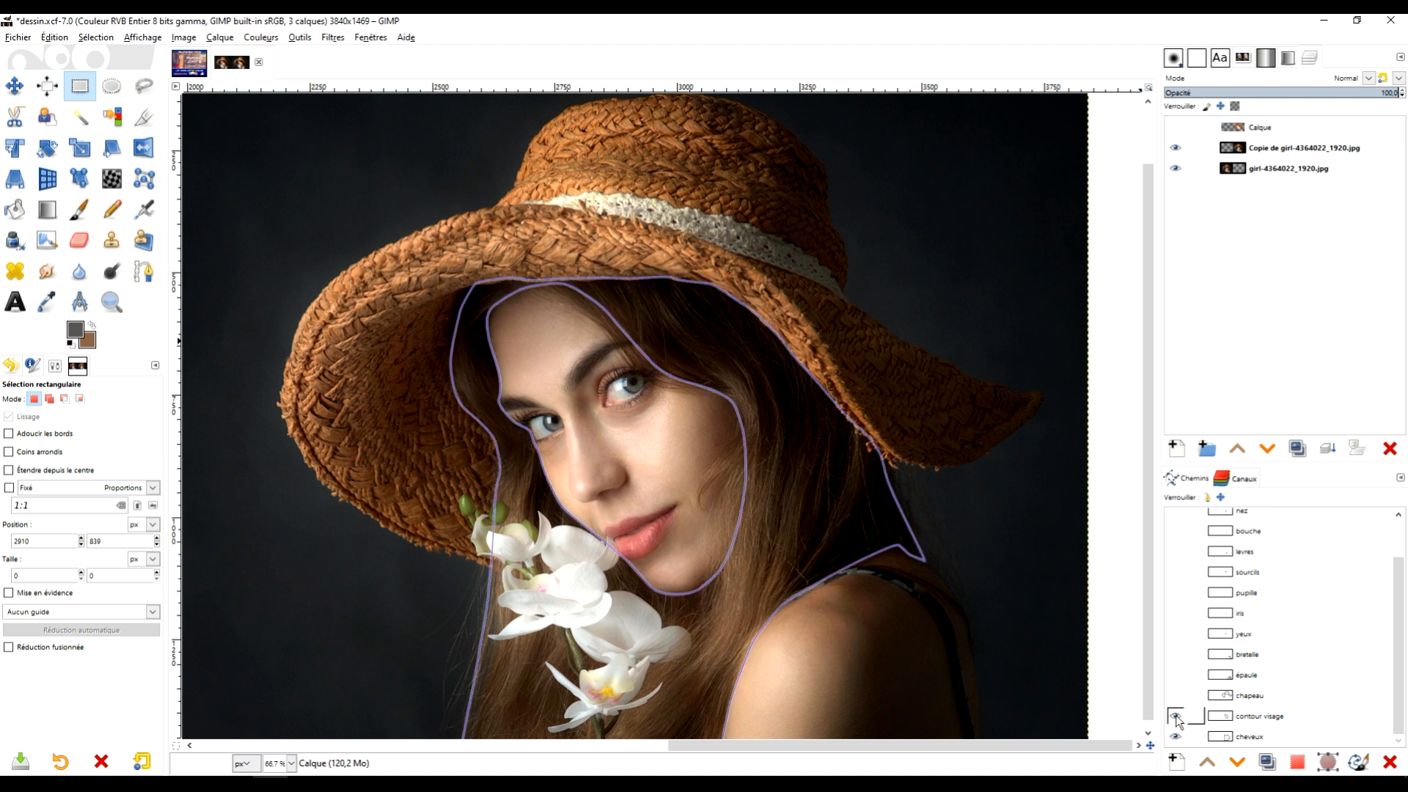
{"action": "left_click", "coordinate": [1176, 695]}
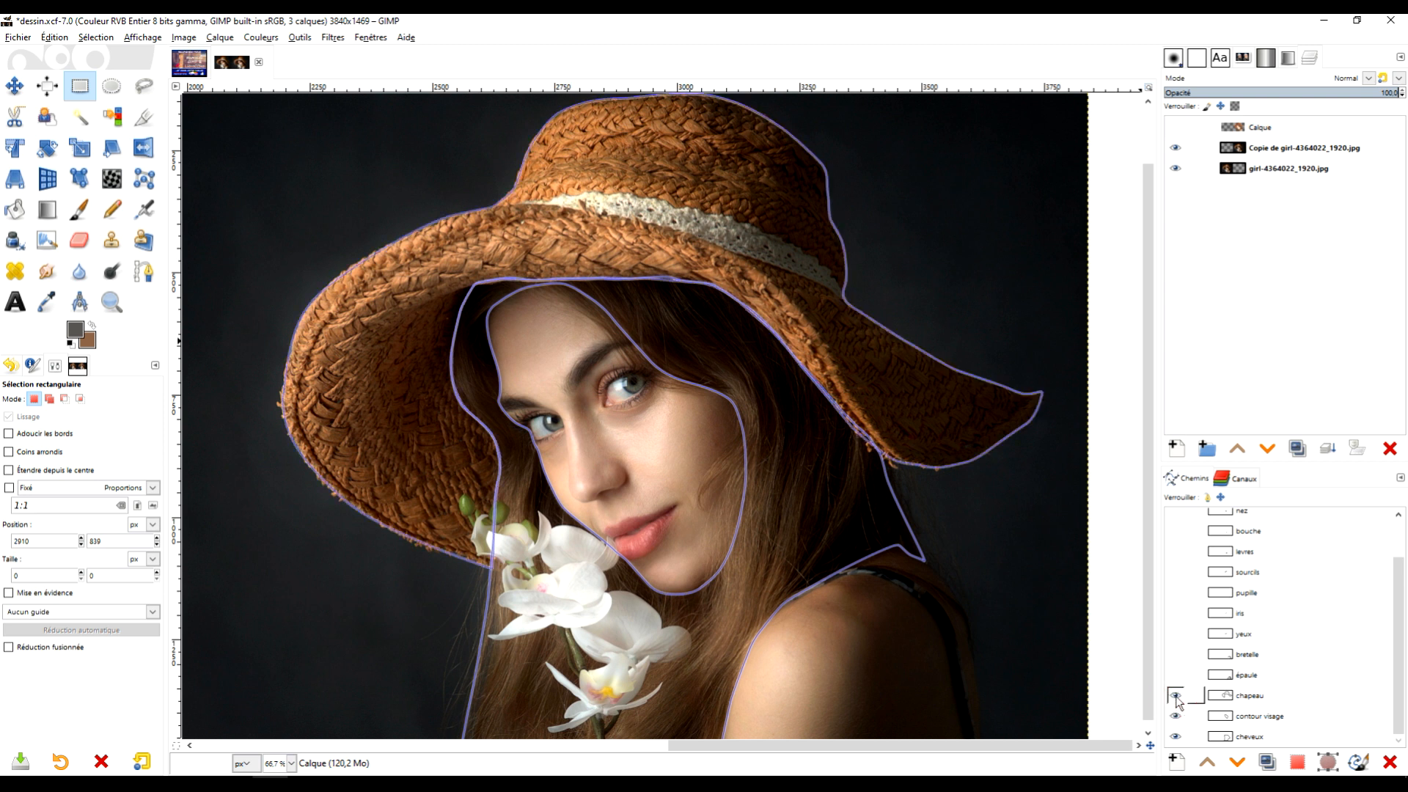
{"action": "left_click", "coordinate": [1175, 675]}
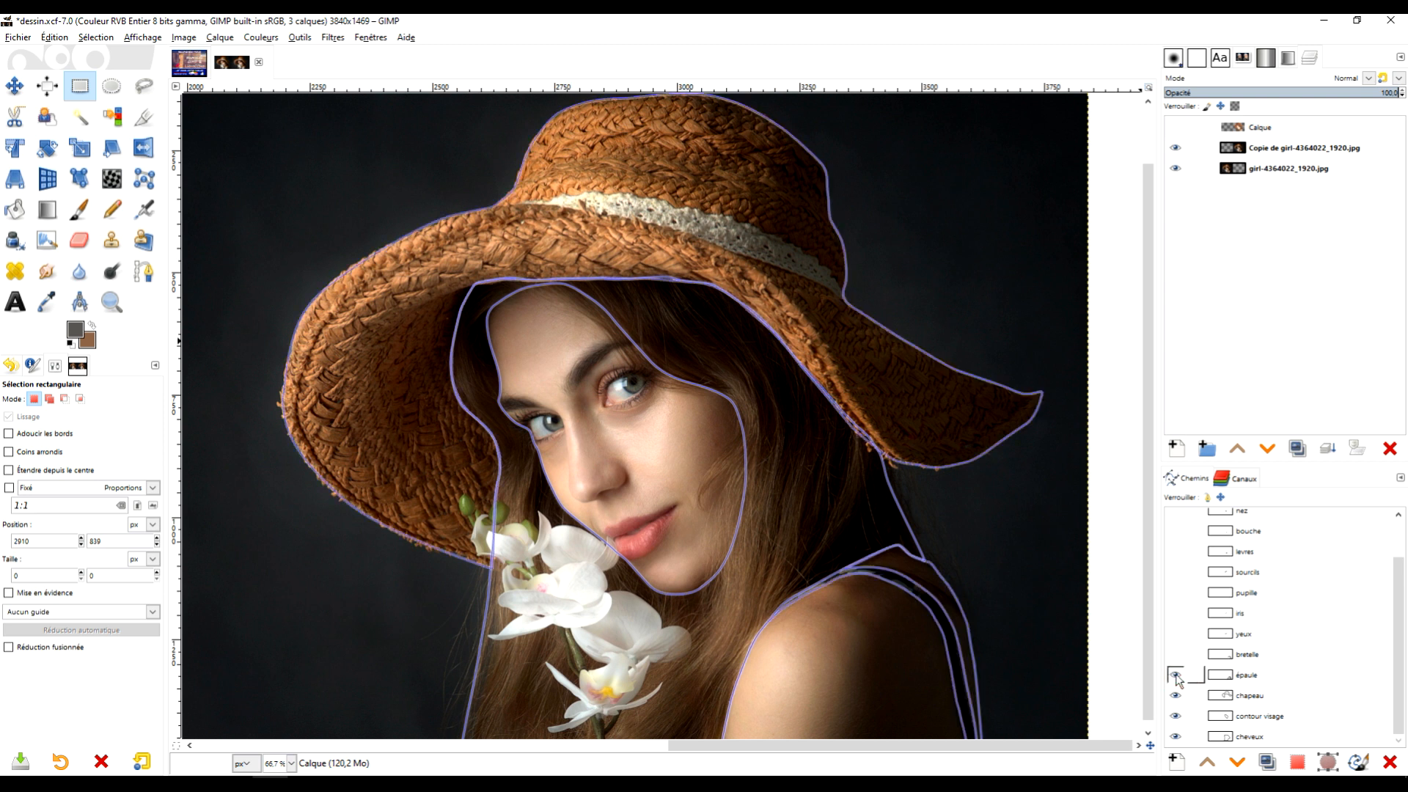
{"action": "left_click", "coordinate": [1175, 654]}
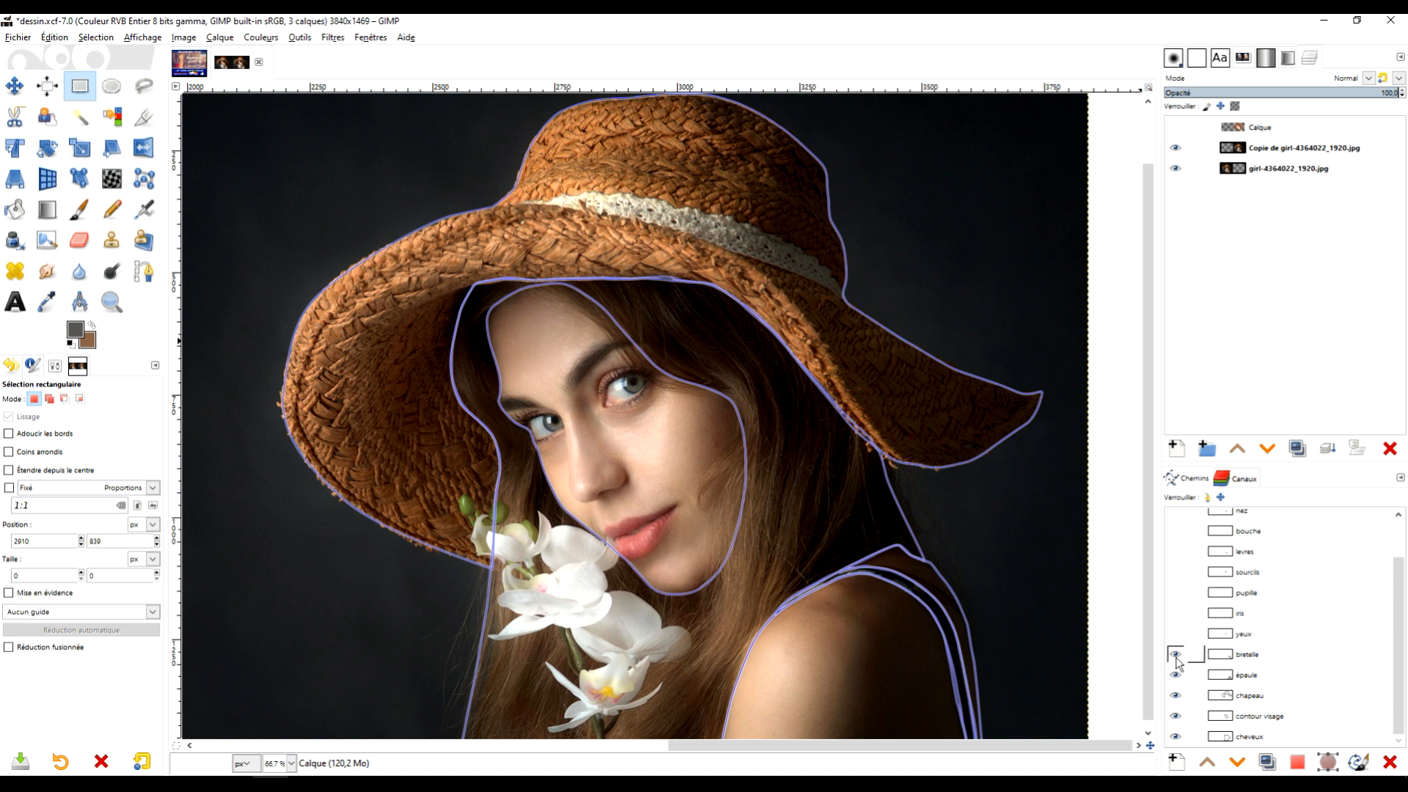
Show the yeux path as well, and compare the Calque layer's colour areas with the photo under the paths.
{"action": "left_click", "coordinate": [1175, 128]}
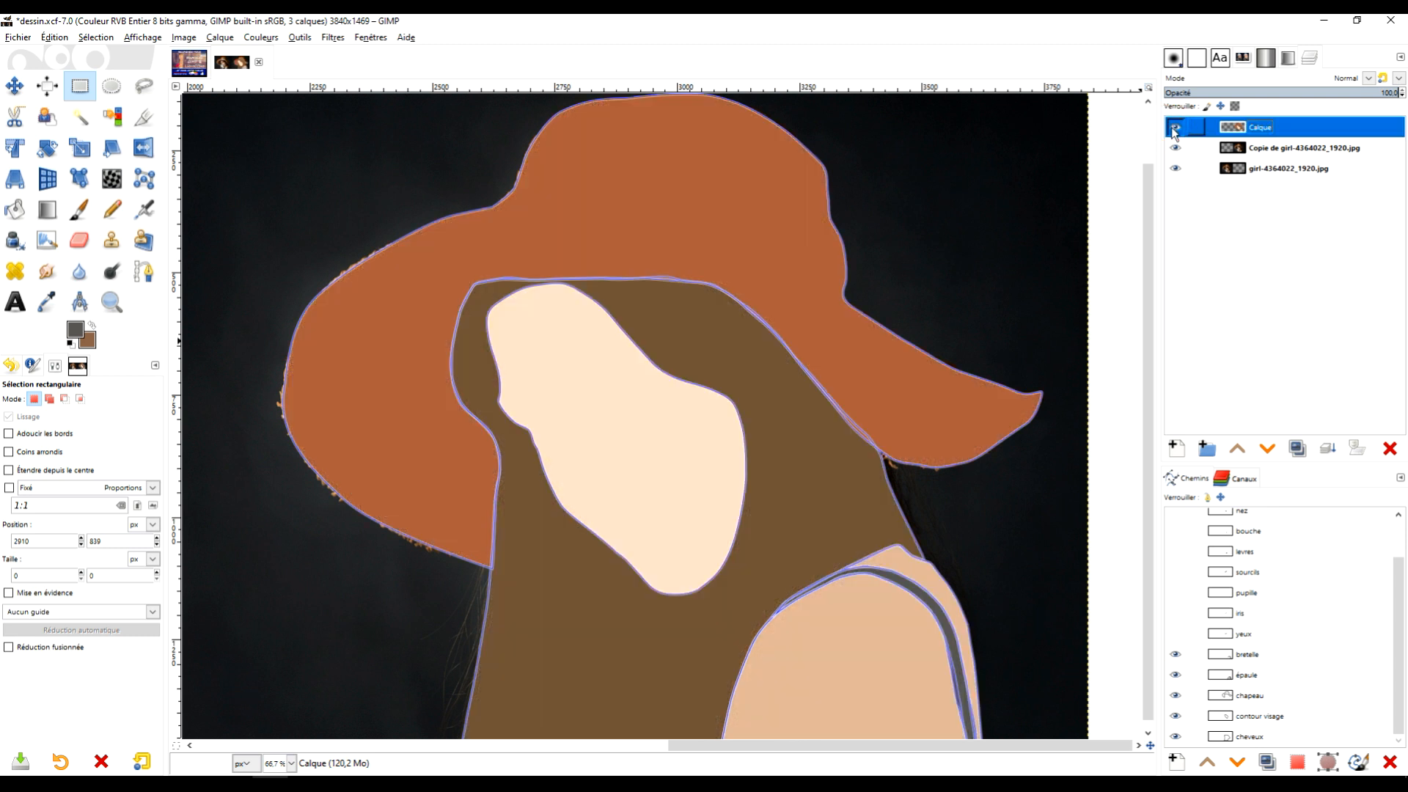
{"action": "left_click", "coordinate": [1175, 127]}
{"action": "left_click", "coordinate": [1174, 128]}
{"action": "left_click", "coordinate": [1174, 128]}
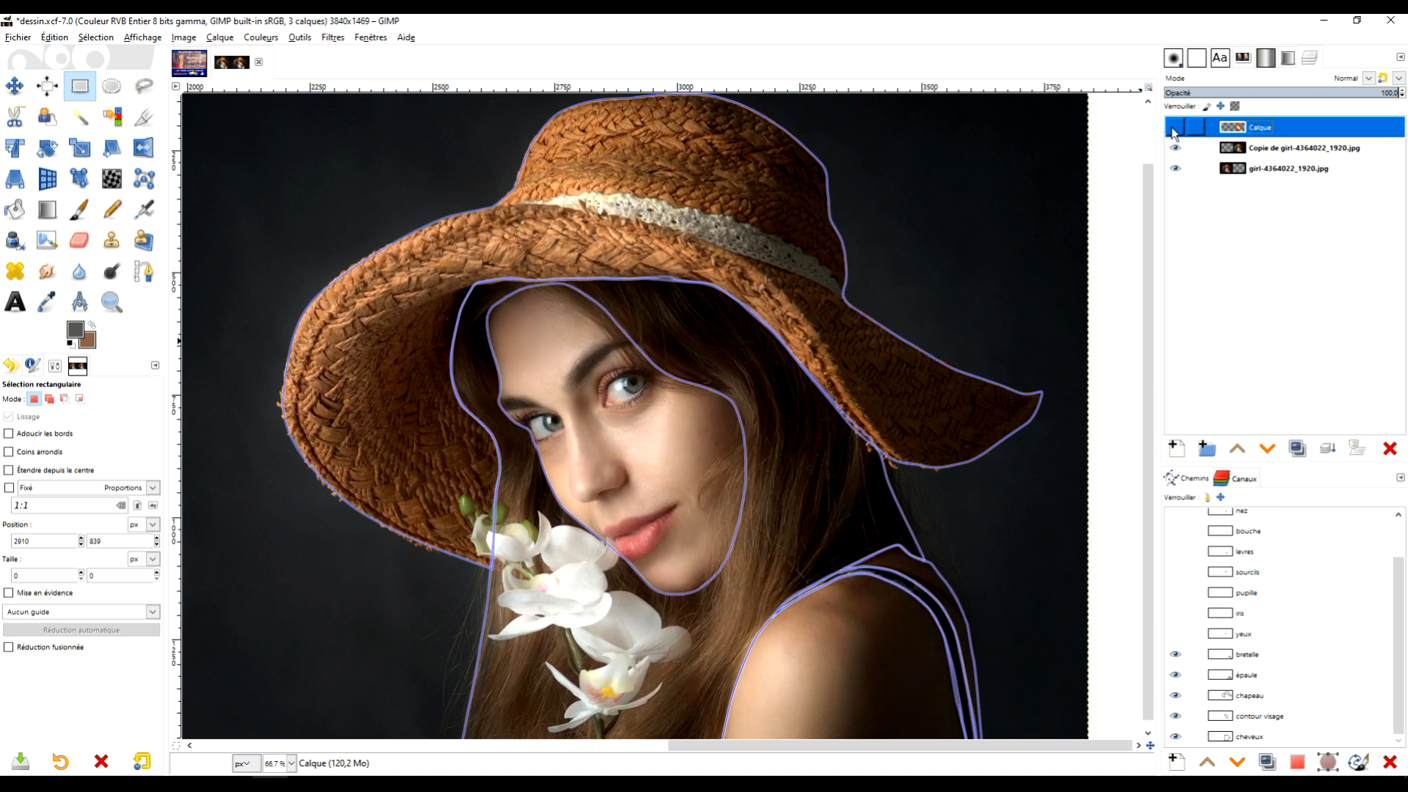
{"action": "left_click", "coordinate": [1176, 633]}
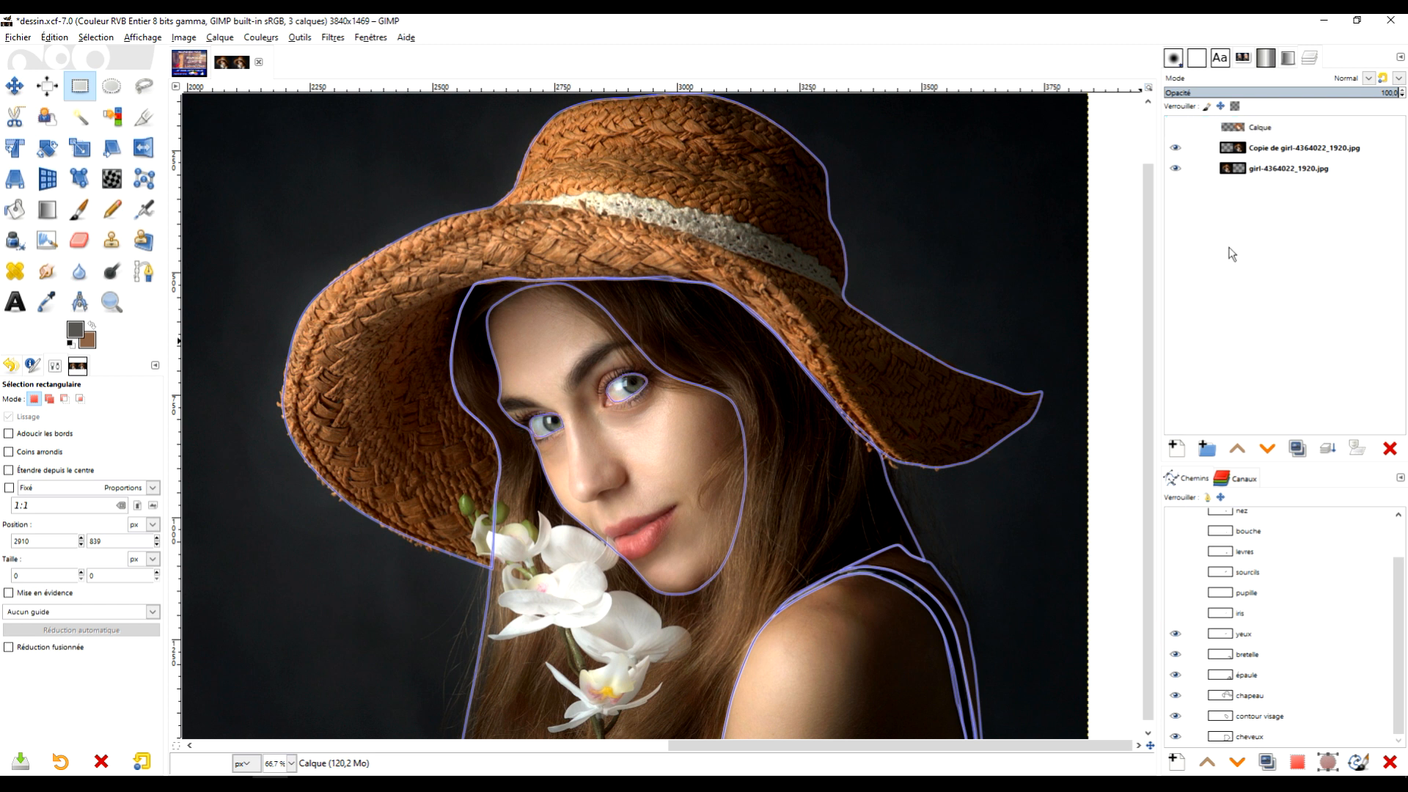
{"action": "left_click", "coordinate": [1176, 129]}
{"action": "left_click", "coordinate": [1176, 129]}
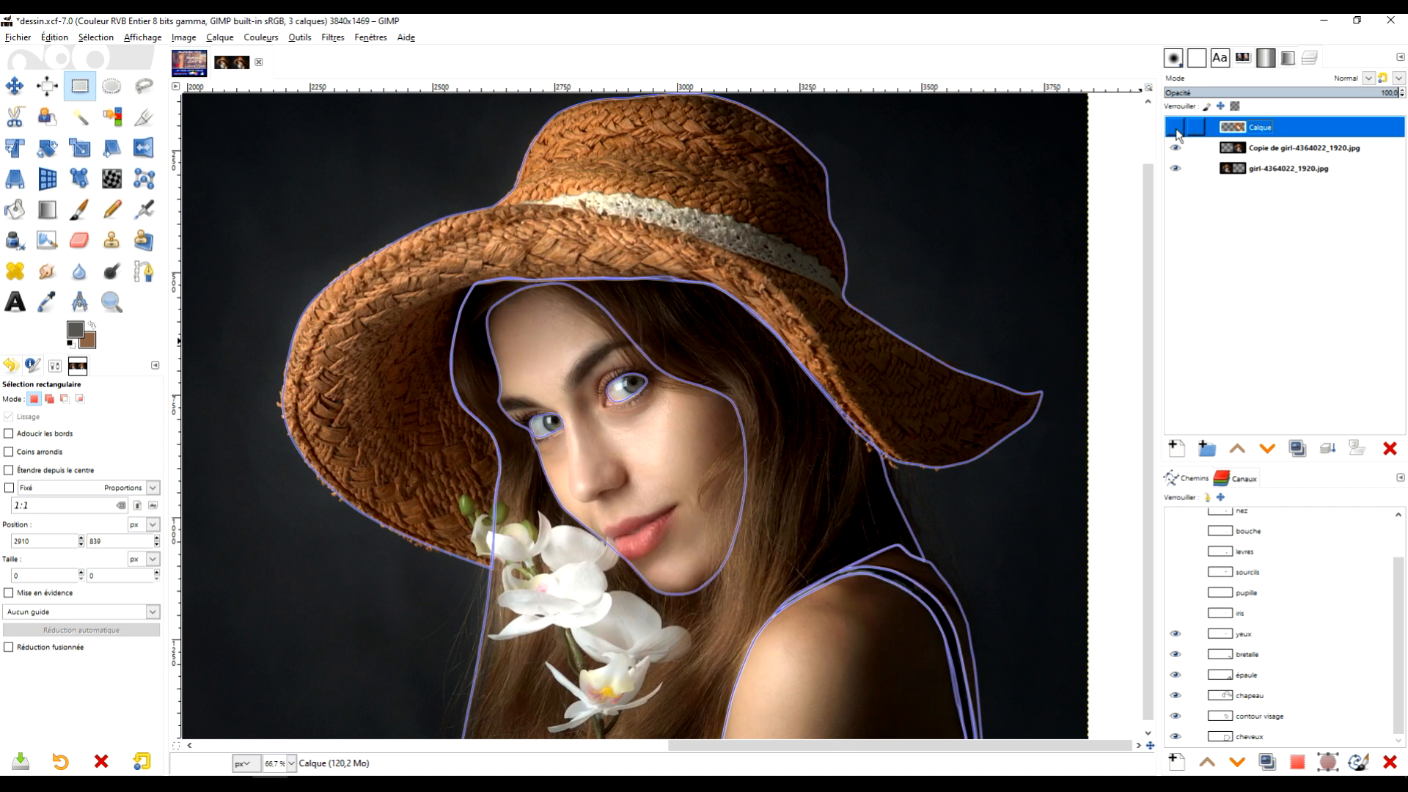
Sample the bright white of the eye as the foreground colour with the Color Picker.
{"action": "key", "text": "o"}
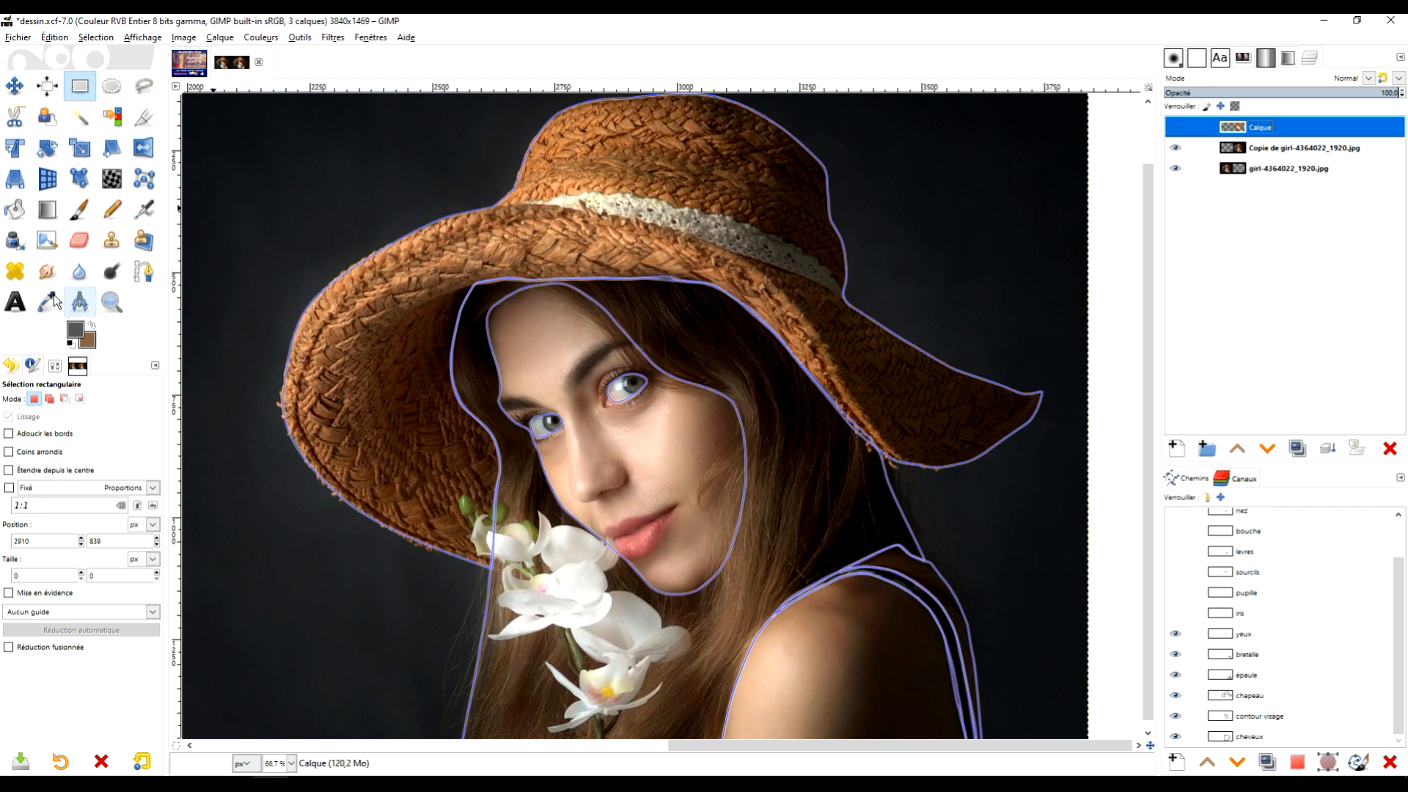
{"action": "left_click", "coordinate": [618, 391]}
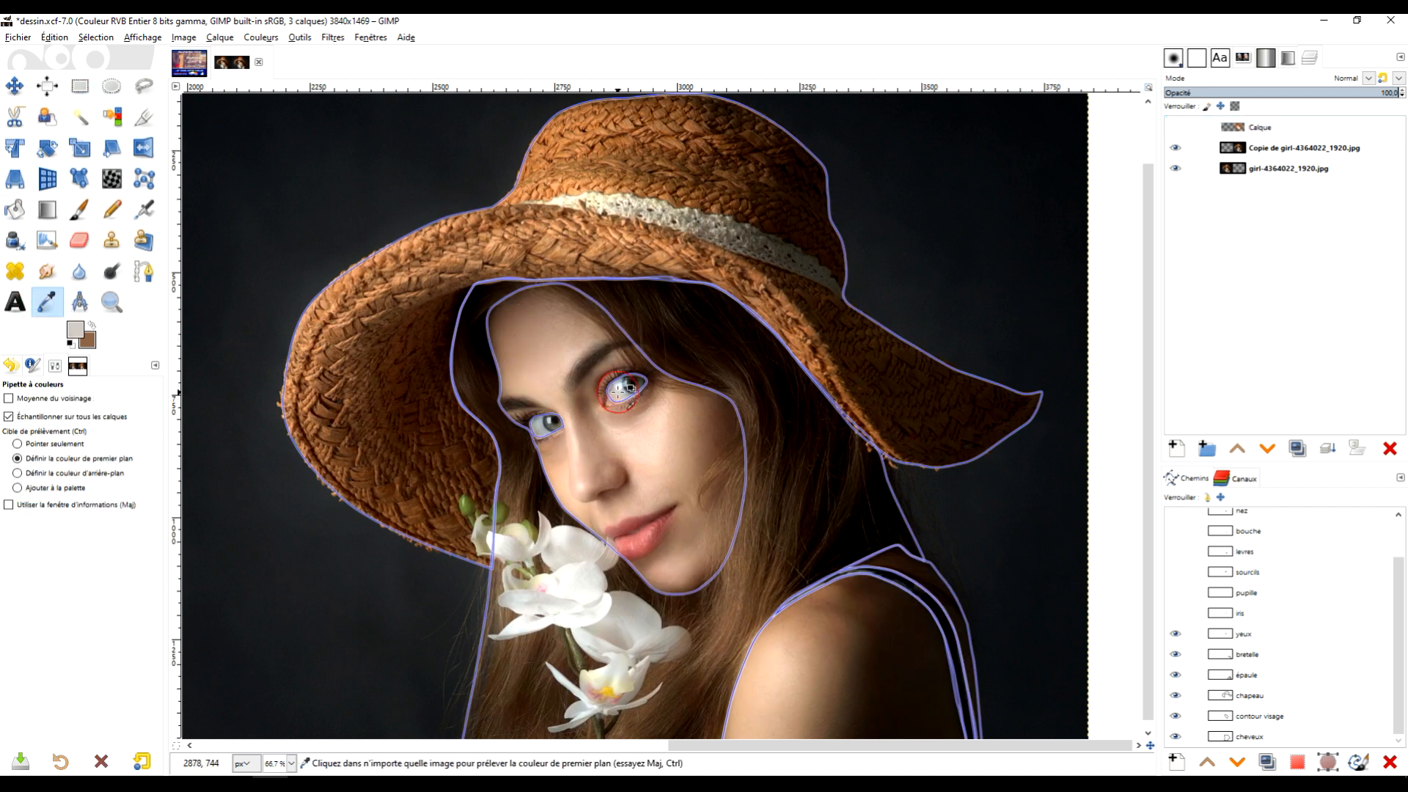
{"action": "scroll", "coordinate": [618, 391], "scroll_direction": "up", "scroll_amount": 2}
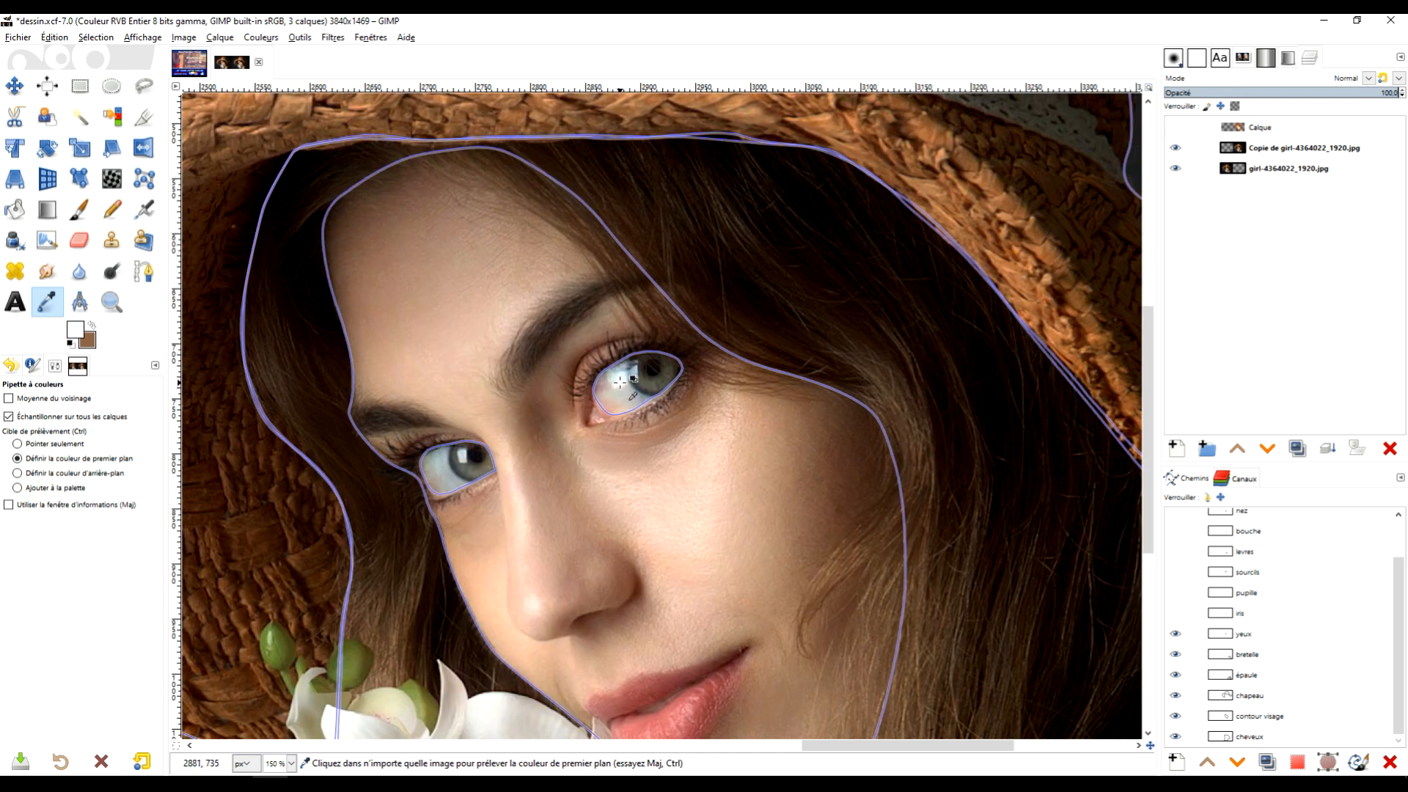
Create a selection from the yeux path and fill it with the sampled white on the visible Calque layer.
{"action": "left_click", "coordinate": [1241, 634]}
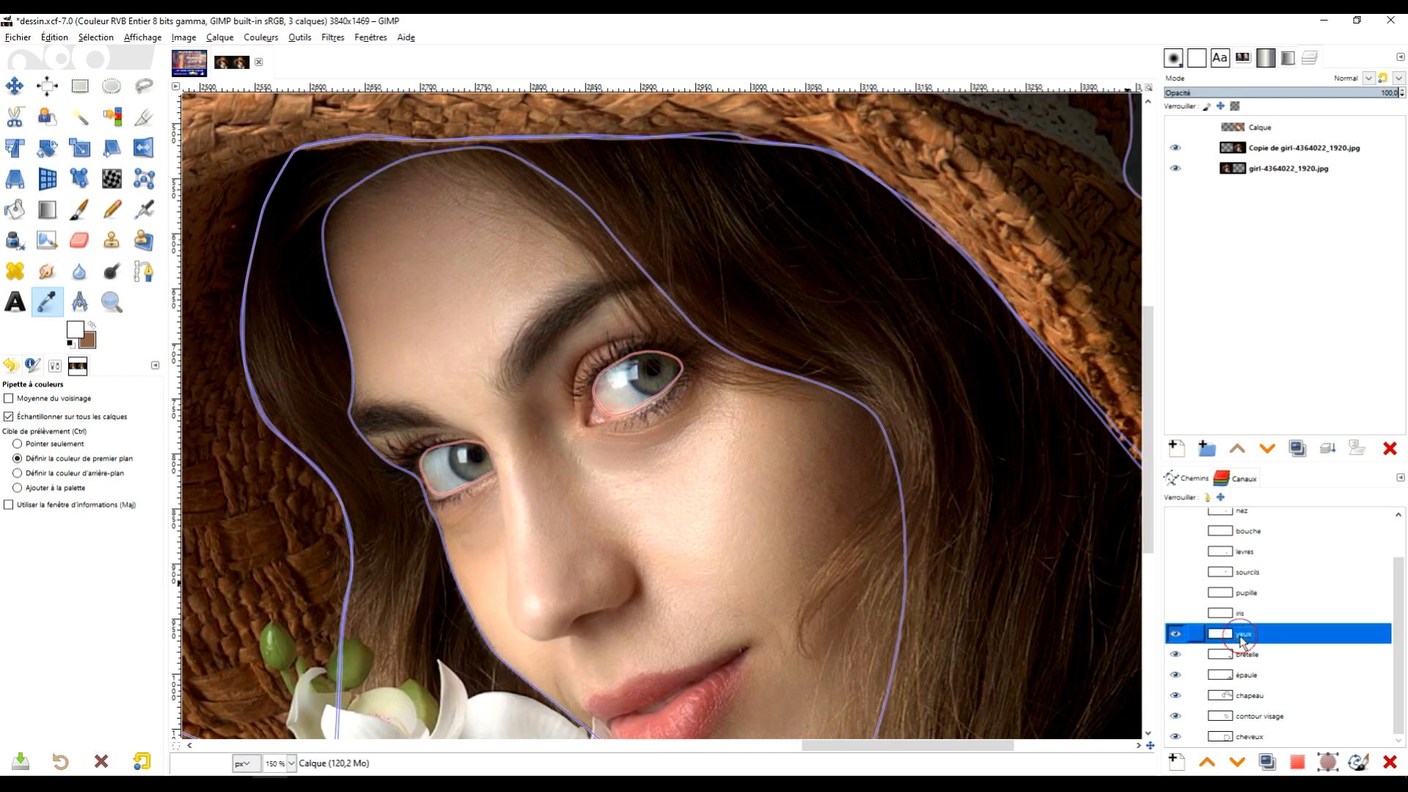
{"action": "left_click", "coordinate": [1298, 763]}
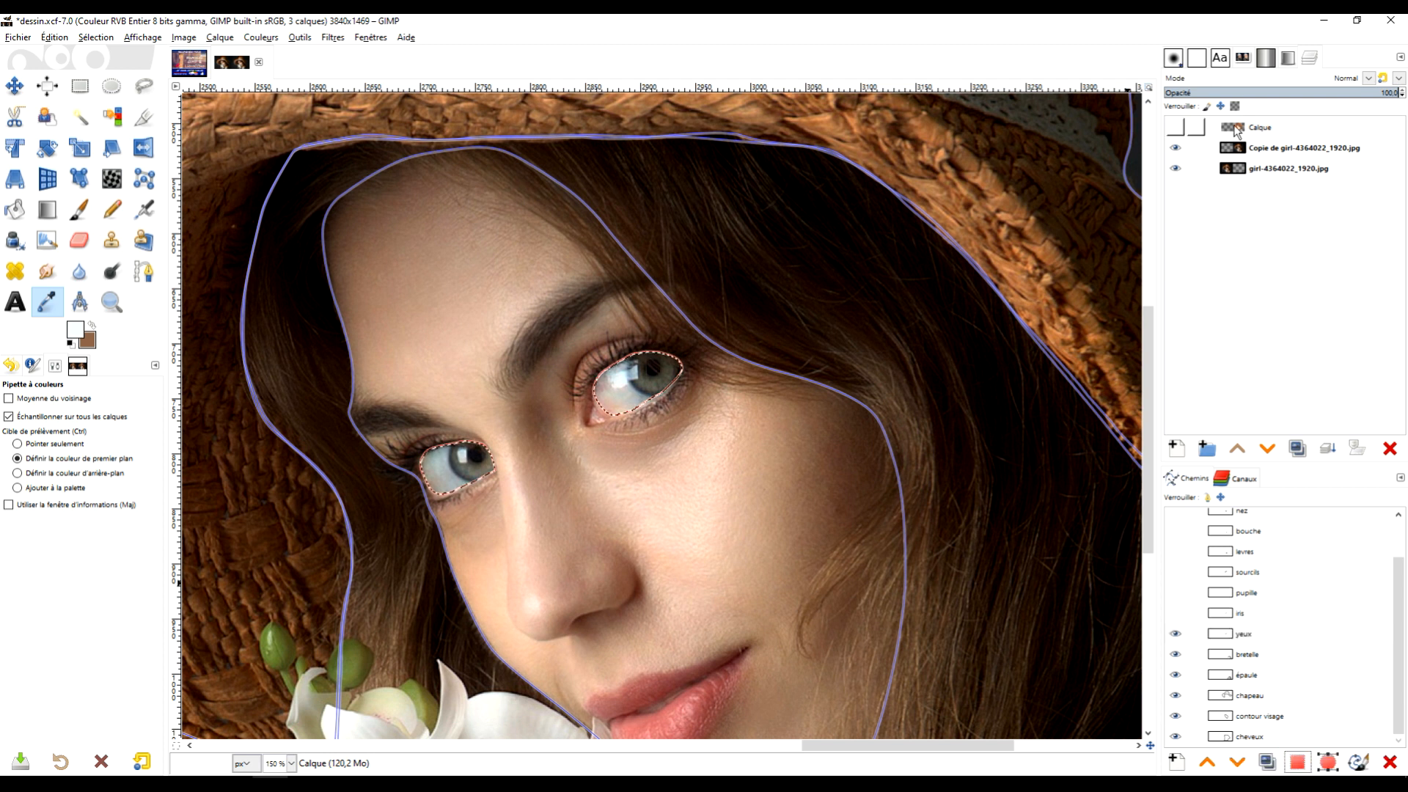
{"action": "left_click", "coordinate": [1184, 126]}
{"action": "left_click", "coordinate": [1176, 129]}
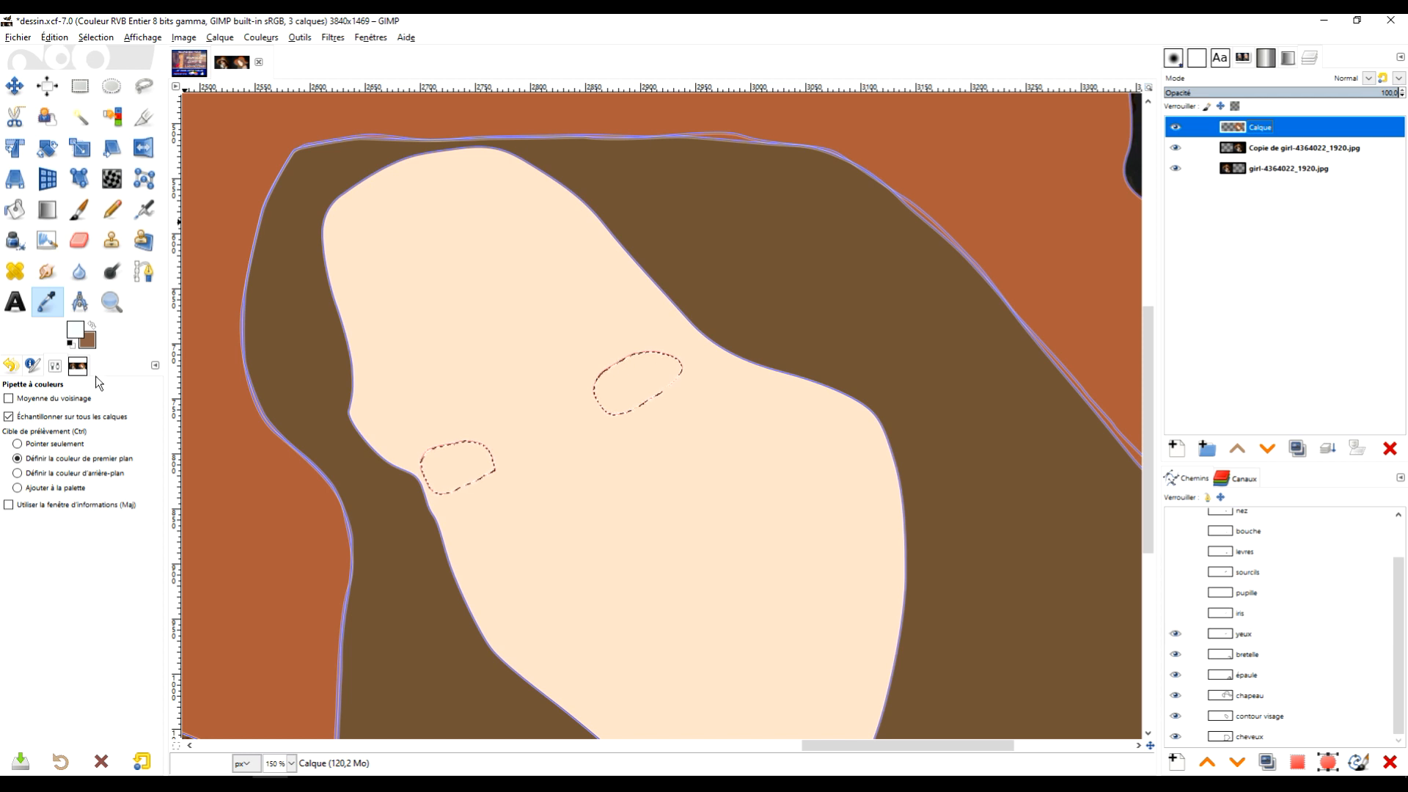
{"action": "left_click_drag", "start_coordinate": [75, 330], "coordinate": [628, 375]}
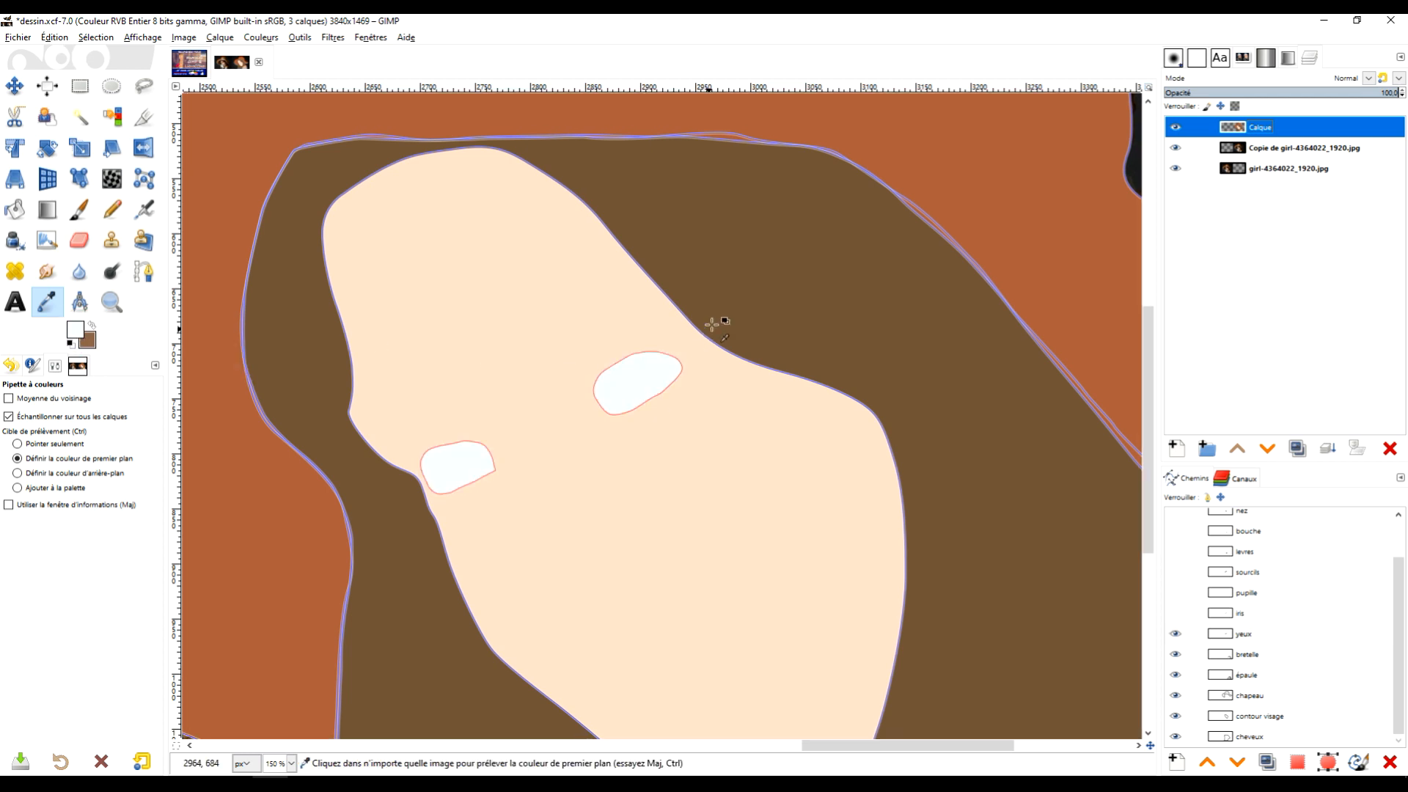
With Calque hidden, show the iris path and sample the iris's grey-green as the foreground colour.
{"action": "left_click", "coordinate": [1174, 129]}
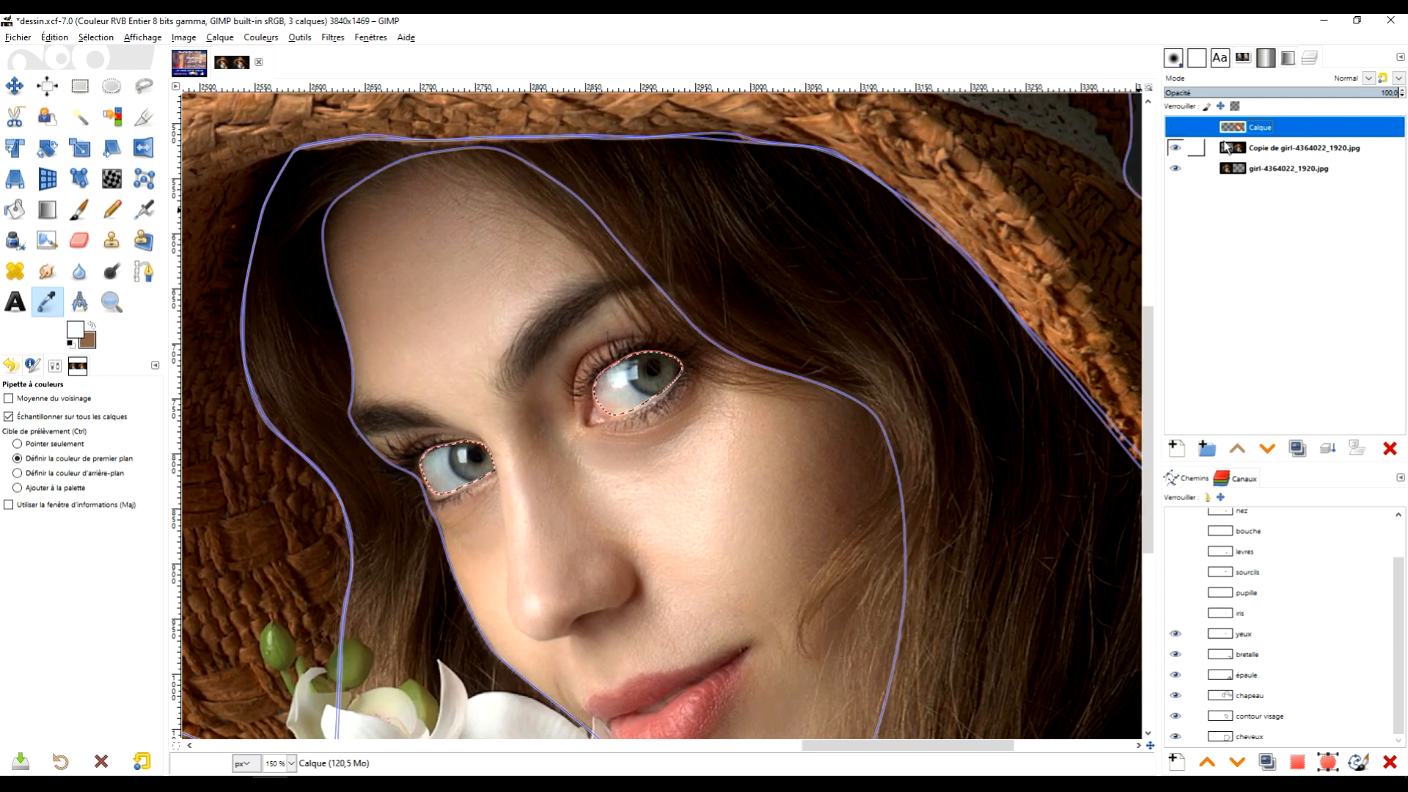
{"action": "left_click", "coordinate": [1244, 614]}
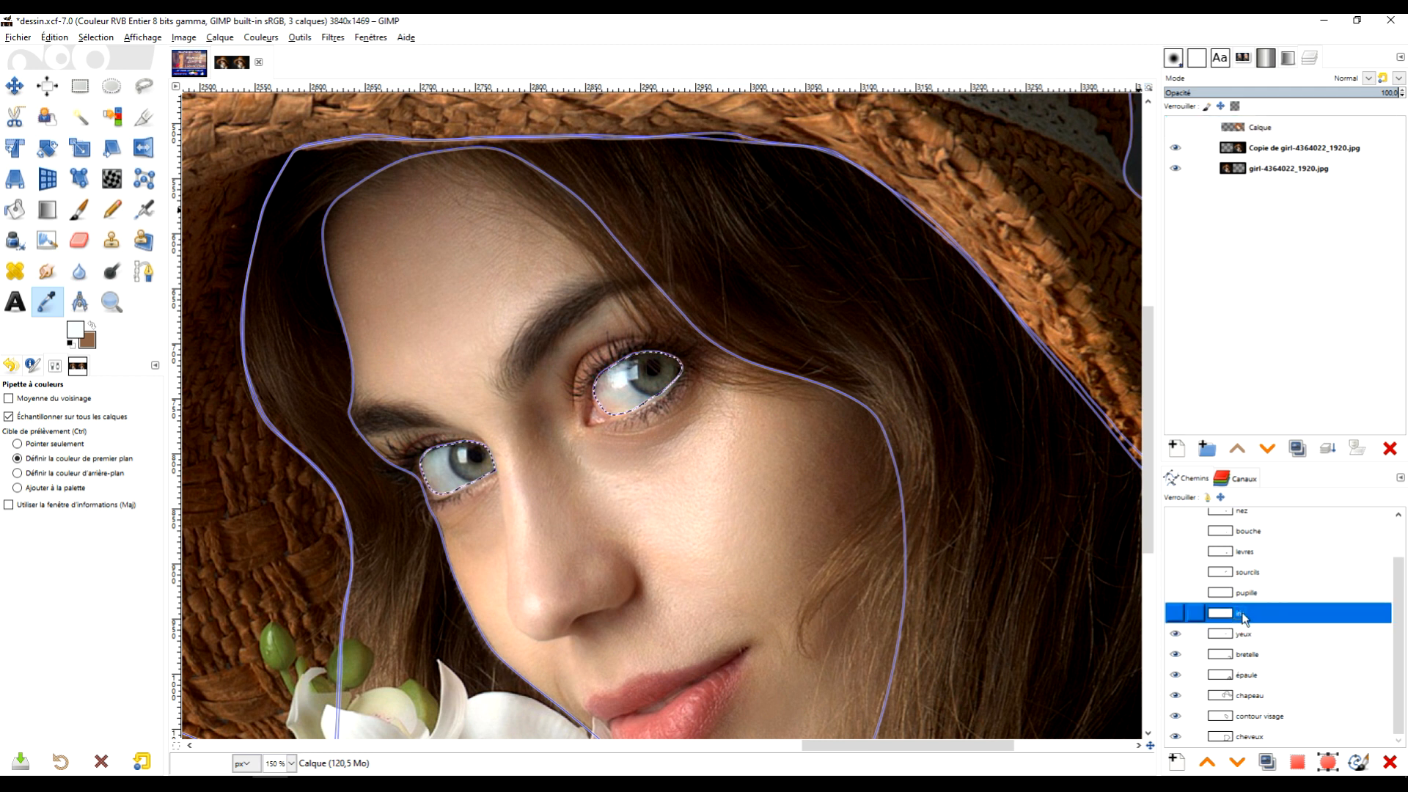
{"action": "left_click", "coordinate": [1174, 614]}
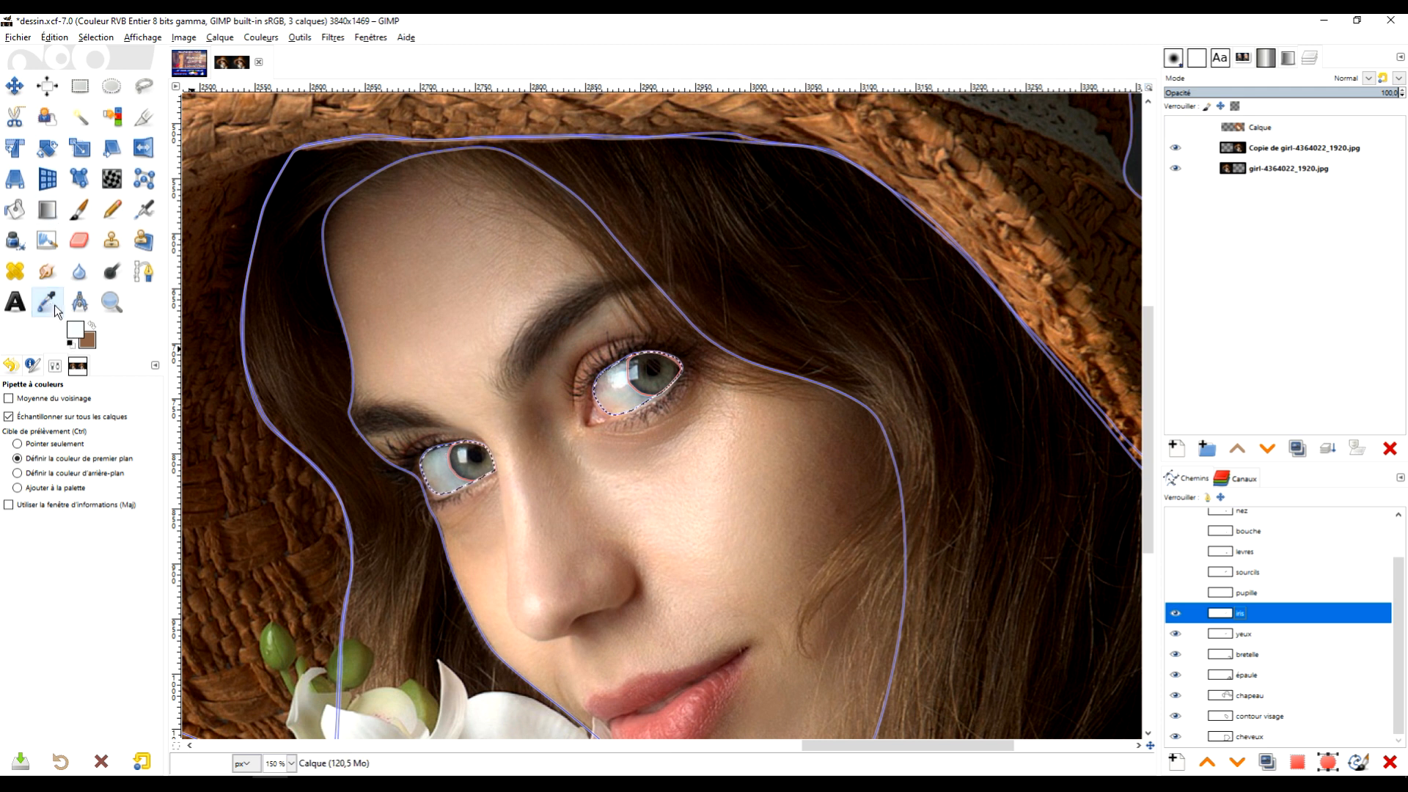
{"action": "left_click", "coordinate": [469, 467]}
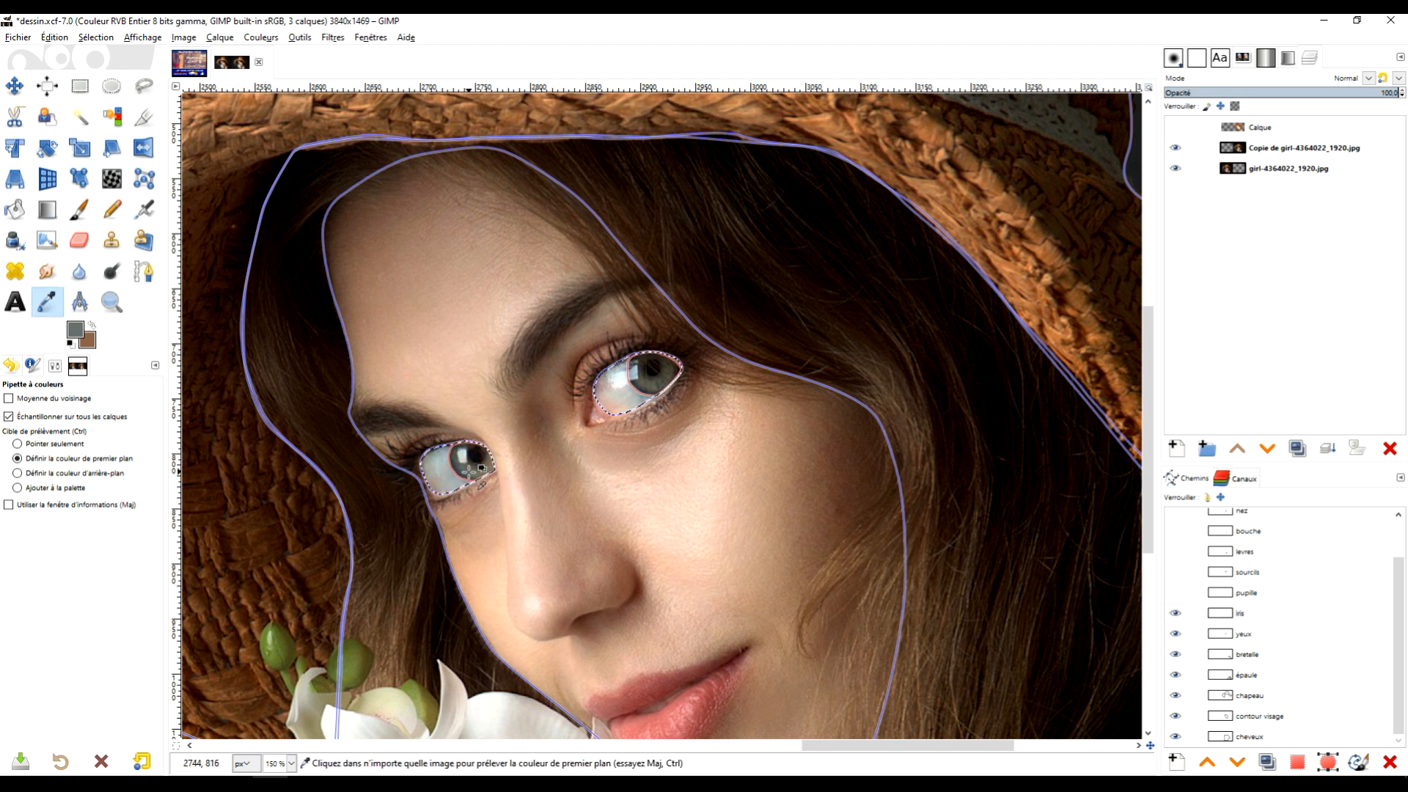
Fill a selection made from the iris path with the sampled grey-green on Calque, and hide that layer again.
{"action": "left_click", "coordinate": [1264, 130]}
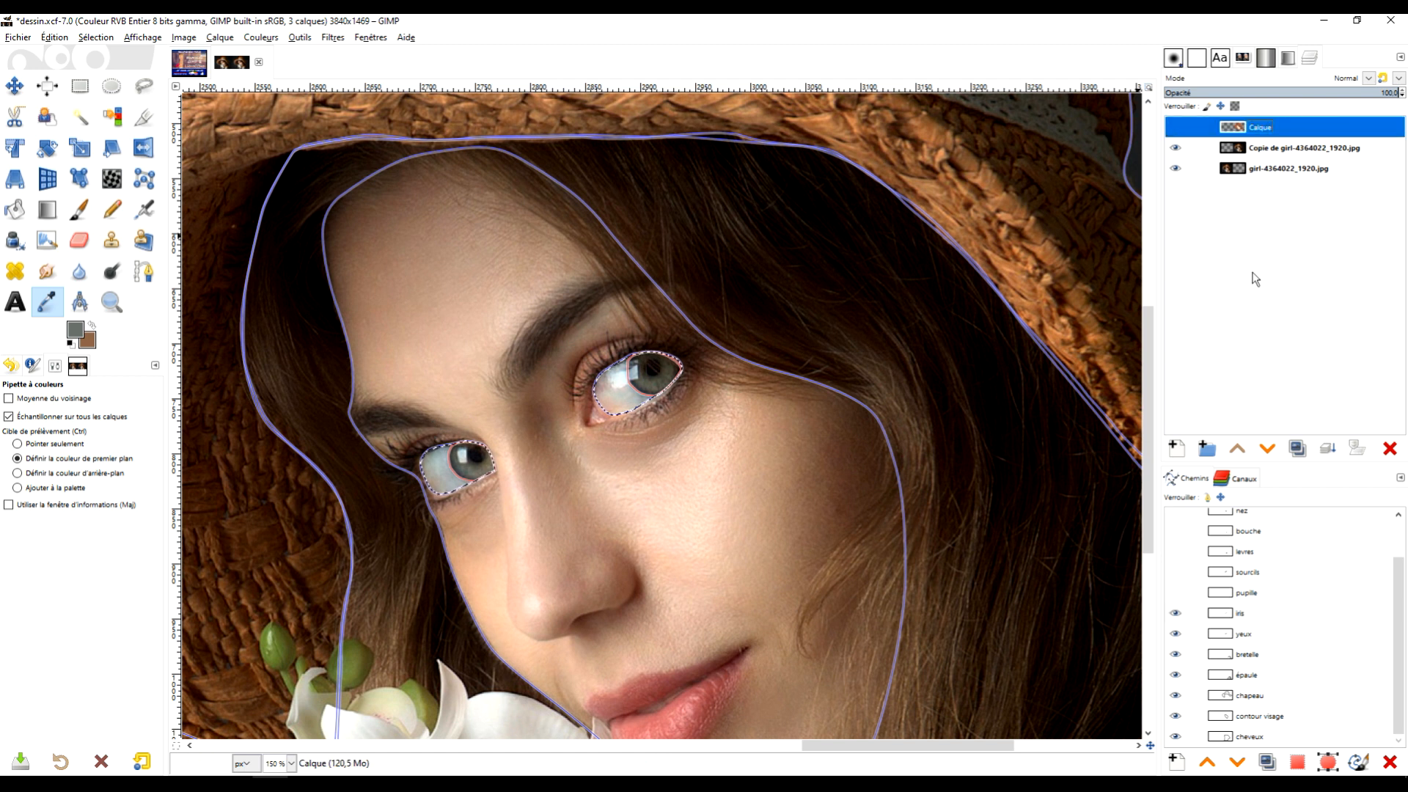
{"action": "left_click", "coordinate": [1179, 129]}
{"action": "mouse_move", "coordinate": [82, 335]}
{"action": "left_mouse_down"}
{"action": "mouse_move", "coordinate": [437, 441]}
{"action": "mouse_move", "coordinate": [83, 336]}
{"action": "mouse_move", "coordinate": [98, 337]}
{"action": "left_mouse_up"}
{"action": "left_click", "coordinate": [1255, 614]}
{"action": "left_click", "coordinate": [1297, 762]}
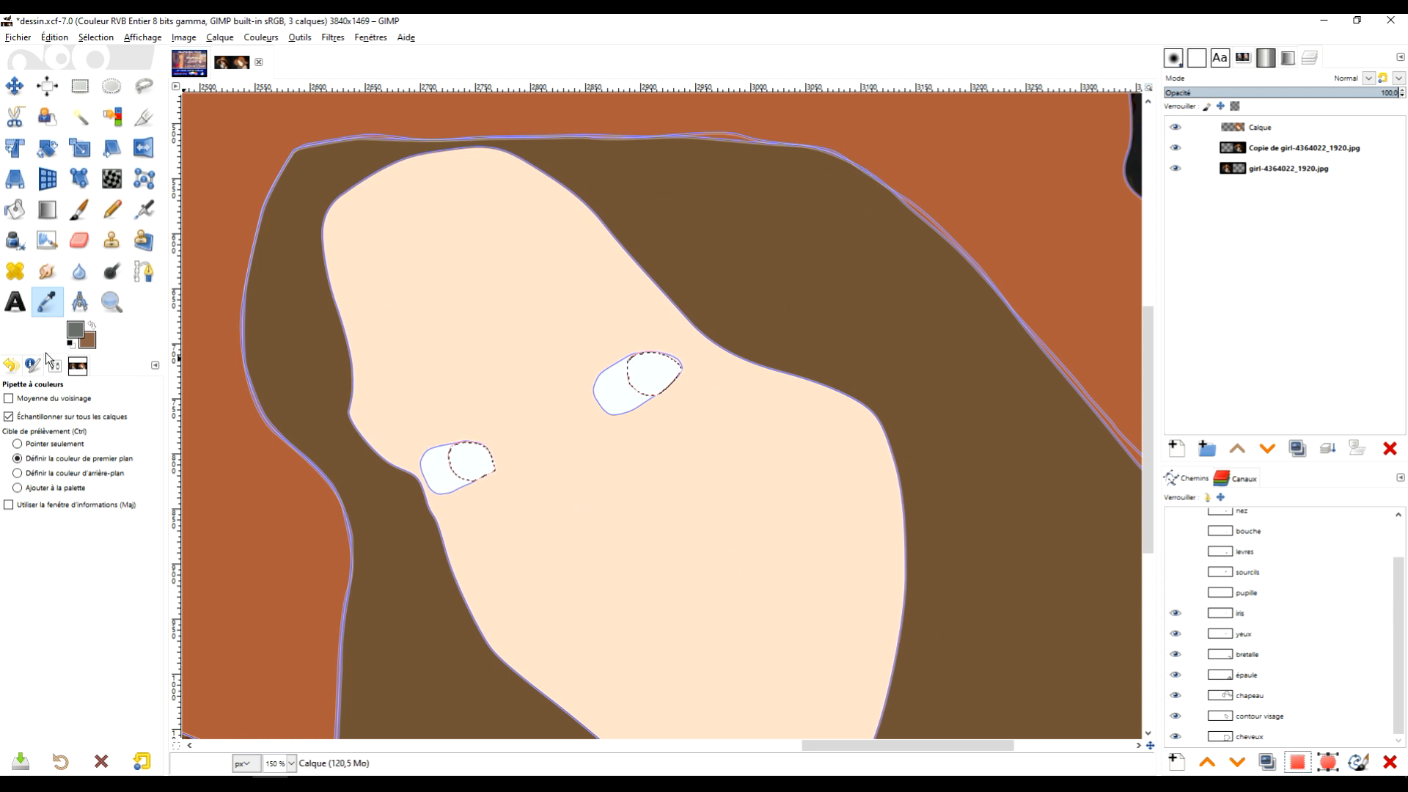
{"action": "left_click_drag", "start_coordinate": [72, 330], "coordinate": [484, 470]}
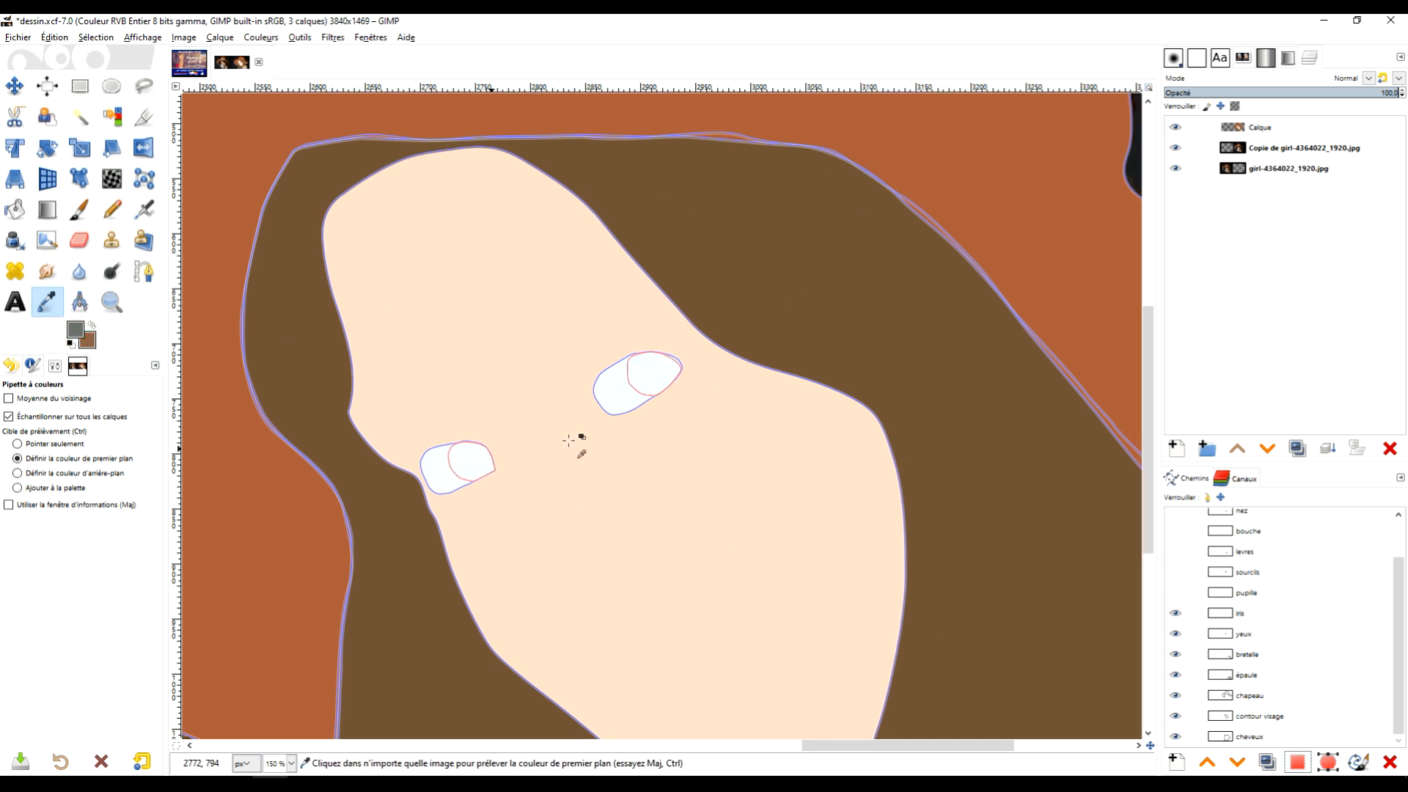
{"action": "left_click", "coordinate": [1175, 129]}
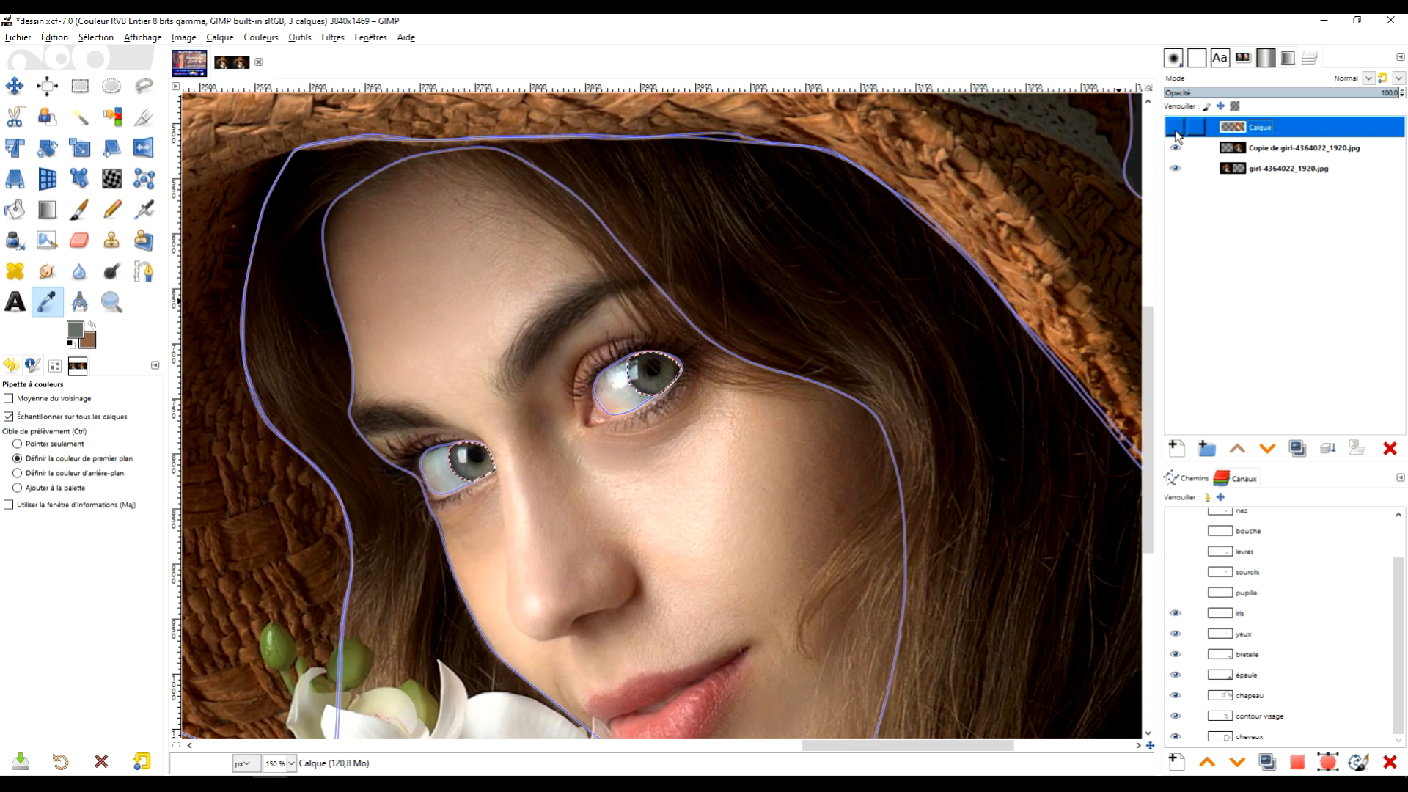
Show the Calque layer and the pupille path, and create a selection from that path.
{"action": "left_click", "coordinate": [1175, 129]}
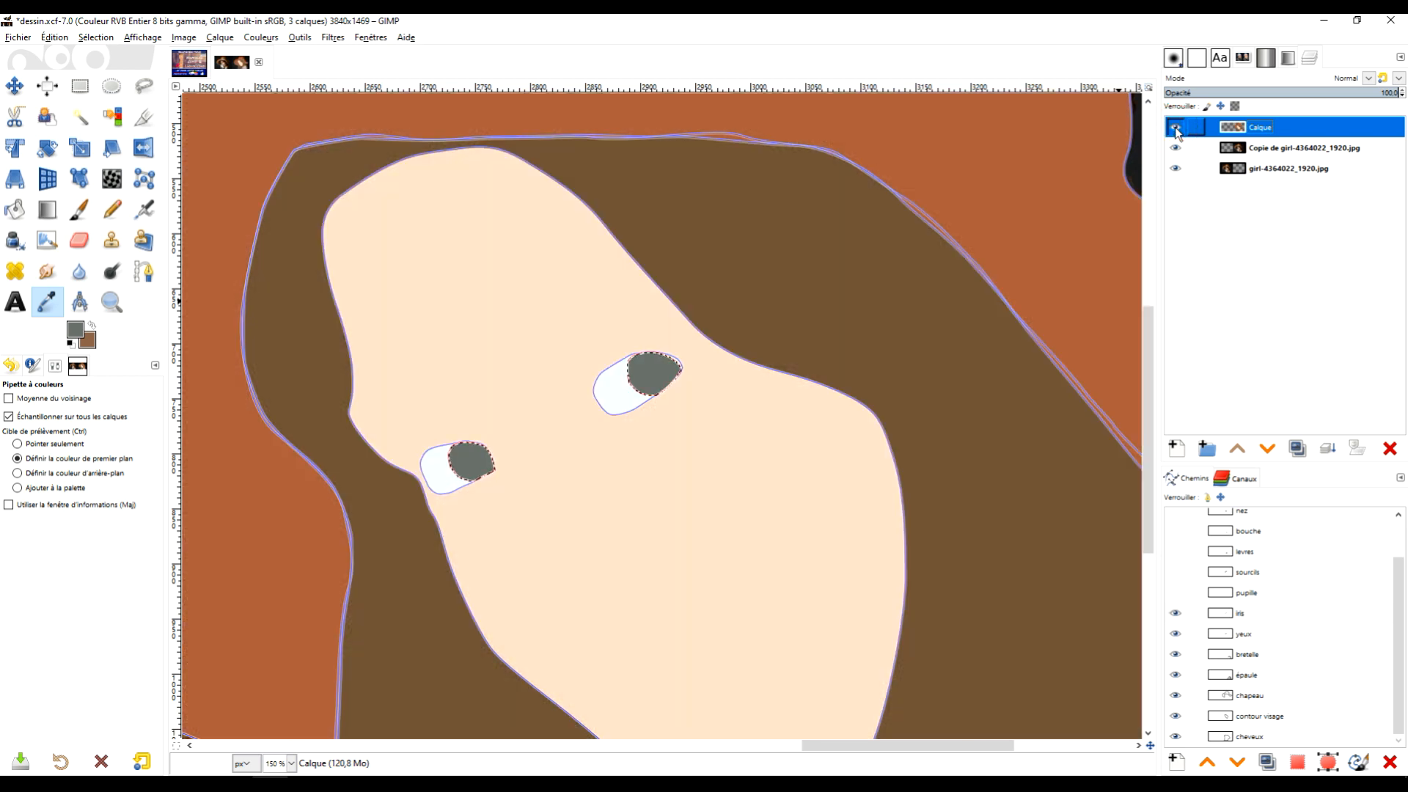
{"action": "left_click", "coordinate": [1195, 593]}
{"action": "left_click", "coordinate": [1175, 593]}
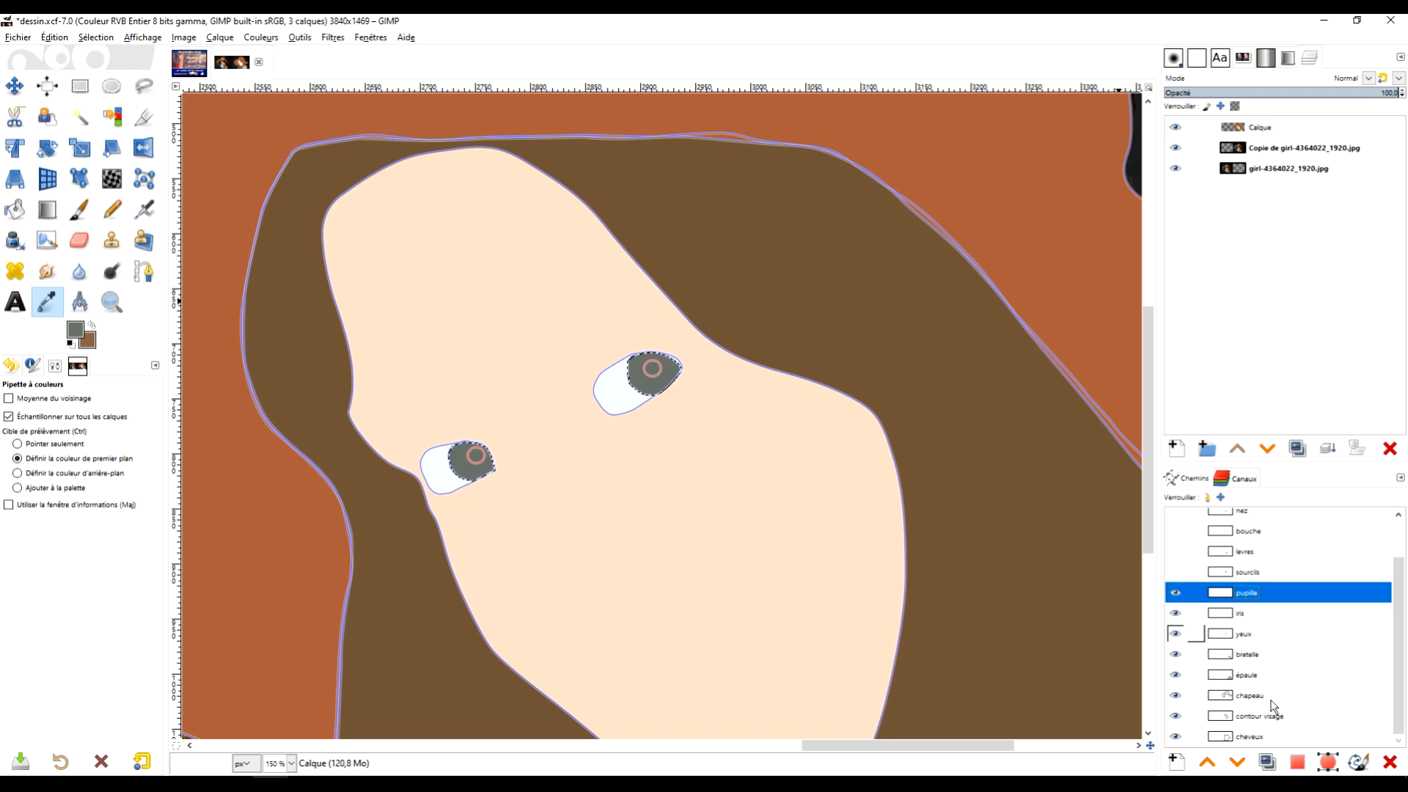
{"action": "left_click", "coordinate": [1297, 763]}
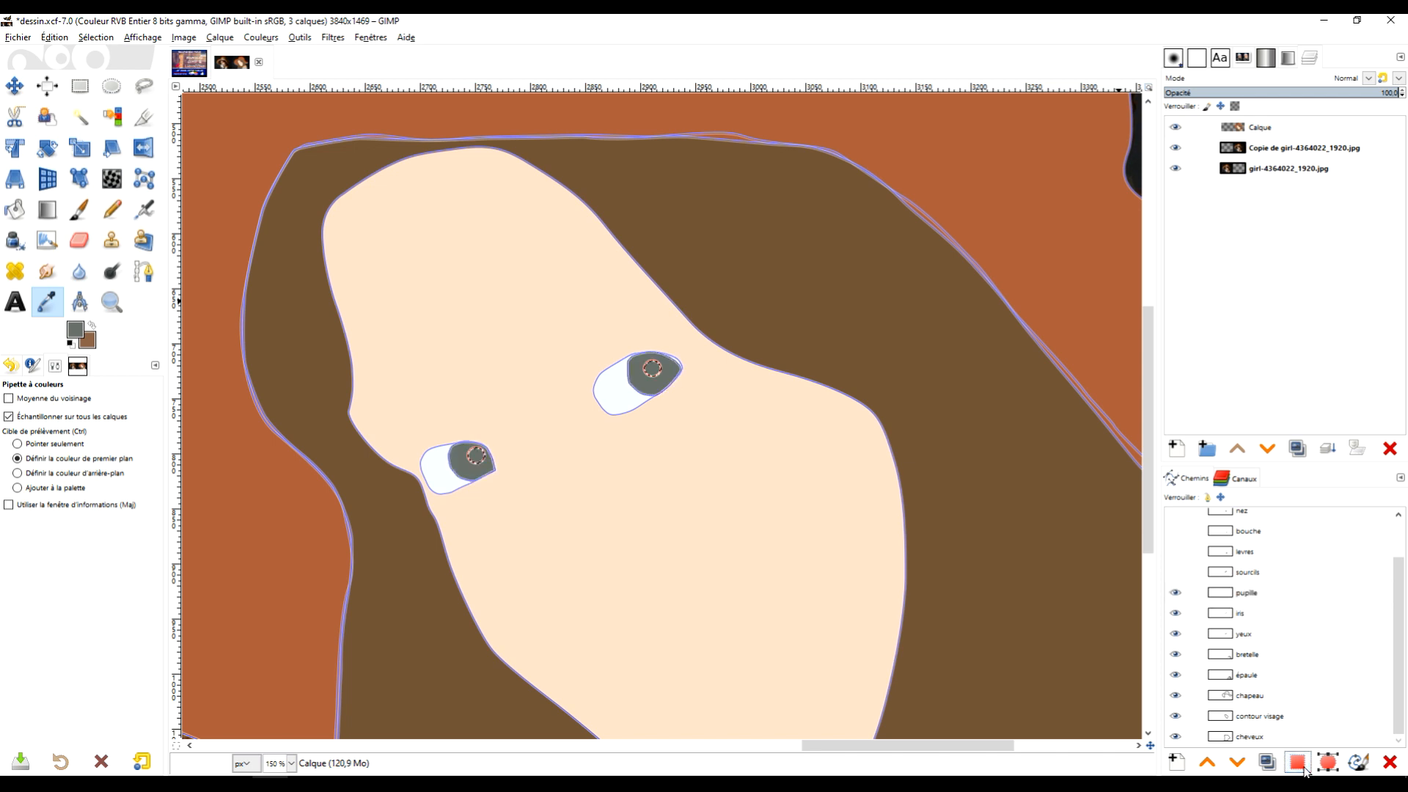
Hide the Calque layer and sample the black of the pupil as the foreground colour.
{"action": "left_click", "coordinate": [1179, 130]}
{"action": "left_click", "coordinate": [1176, 128]}
{"action": "left_click", "coordinate": [1176, 128]}
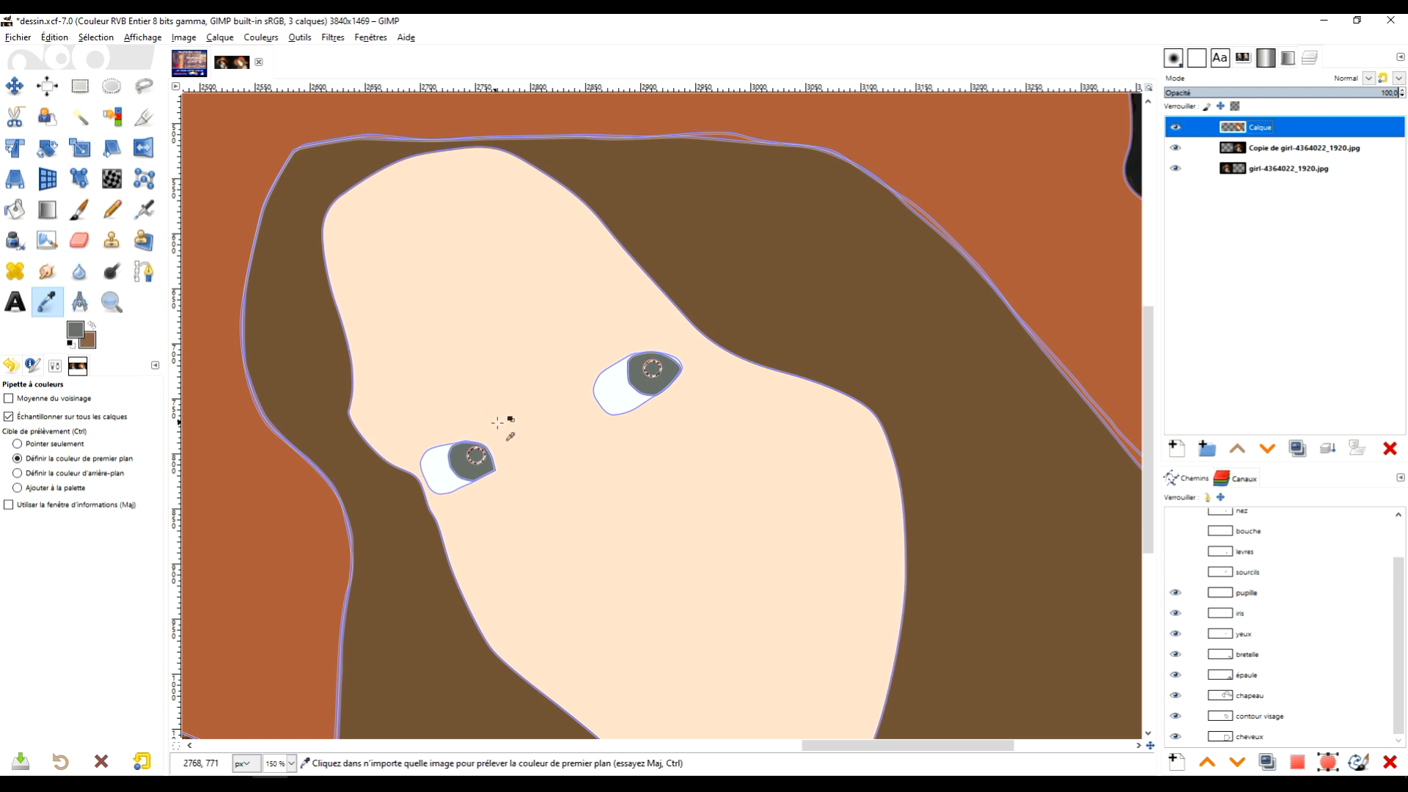
{"action": "left_click", "coordinate": [1176, 128]}
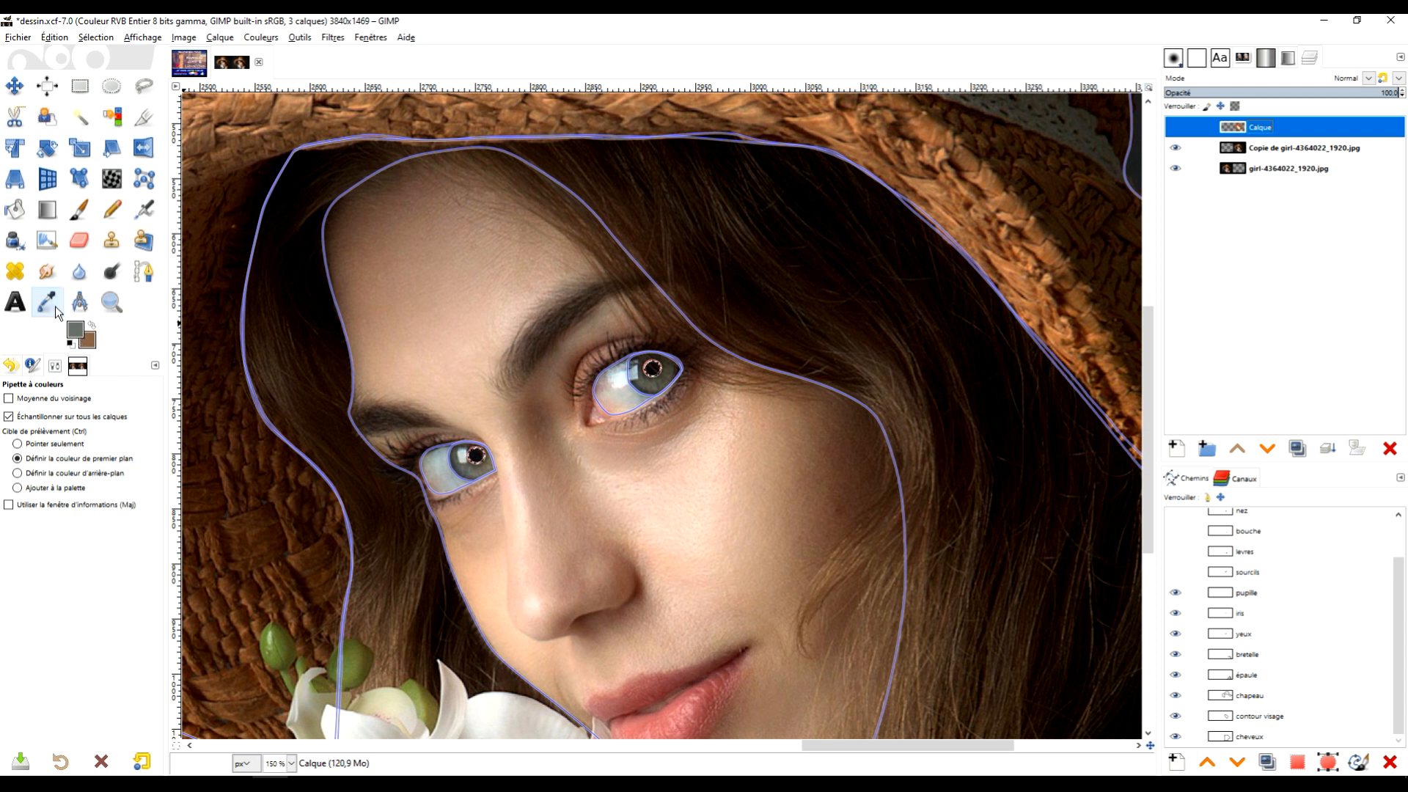
{"action": "left_click", "coordinate": [477, 455]}
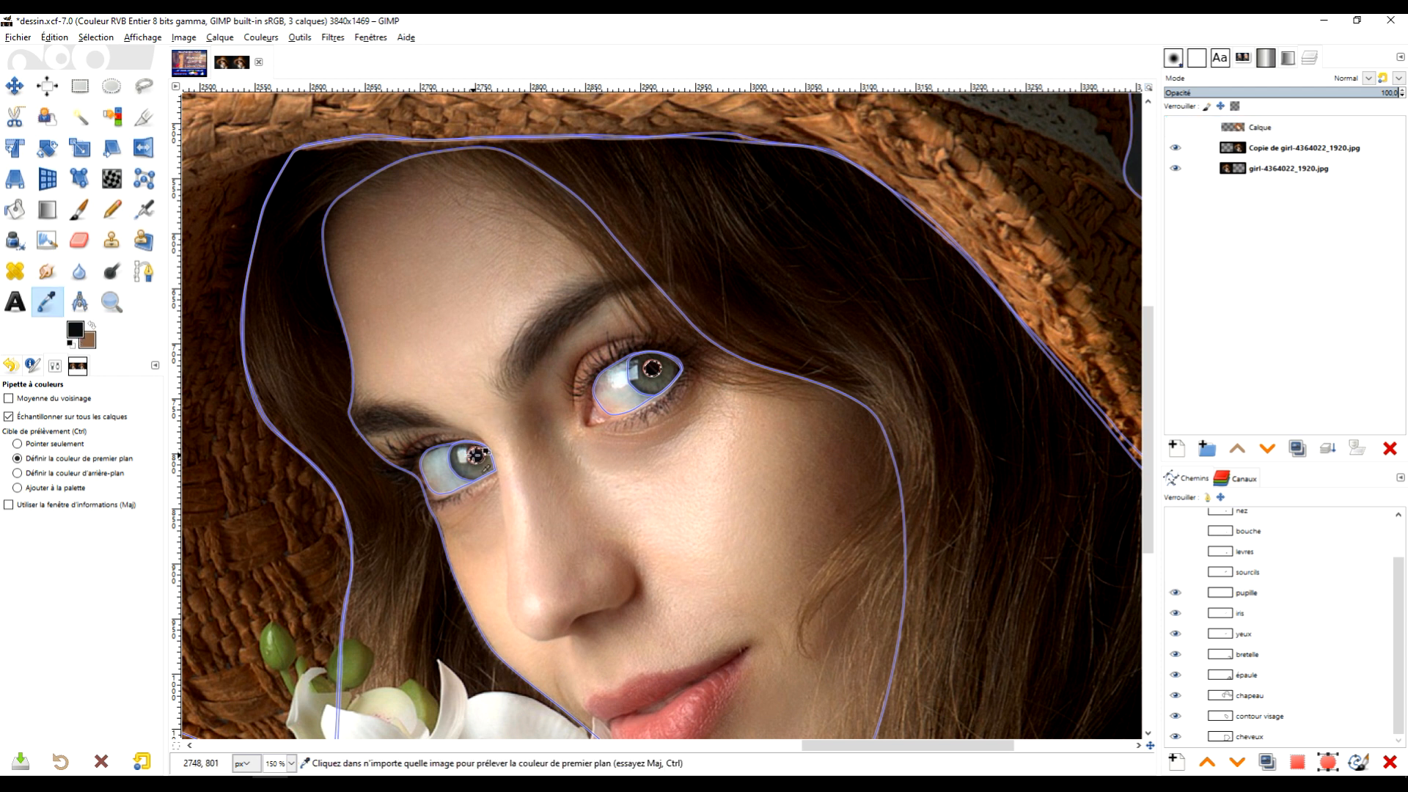
Fill the pupil selection with the sampled black on the visible Calque layer, and hide that layer again.
{"action": "left_click", "coordinate": [1174, 128]}
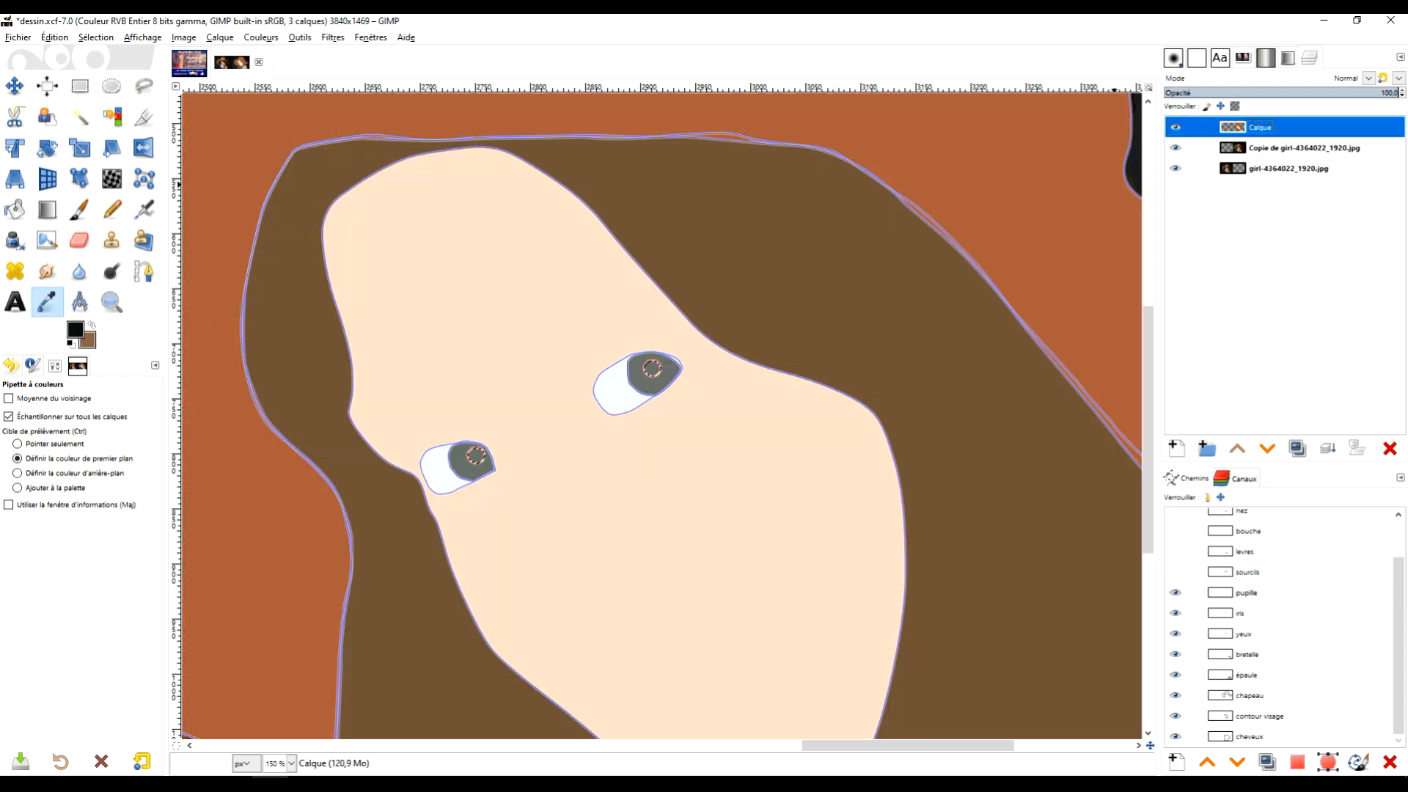
{"action": "left_click_drag", "start_coordinate": [76, 334], "coordinate": [491, 473]}
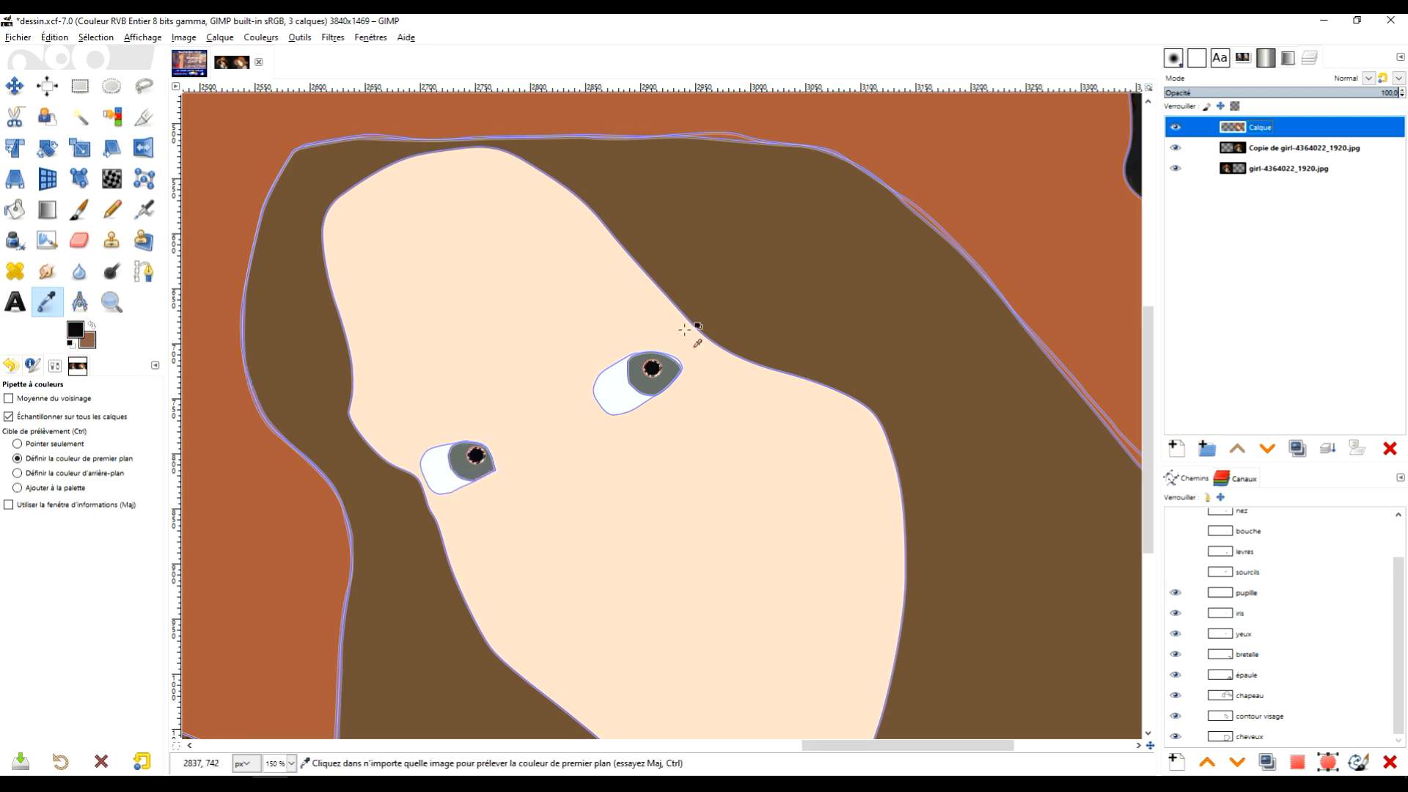
{"action": "left_click", "coordinate": [1176, 128]}
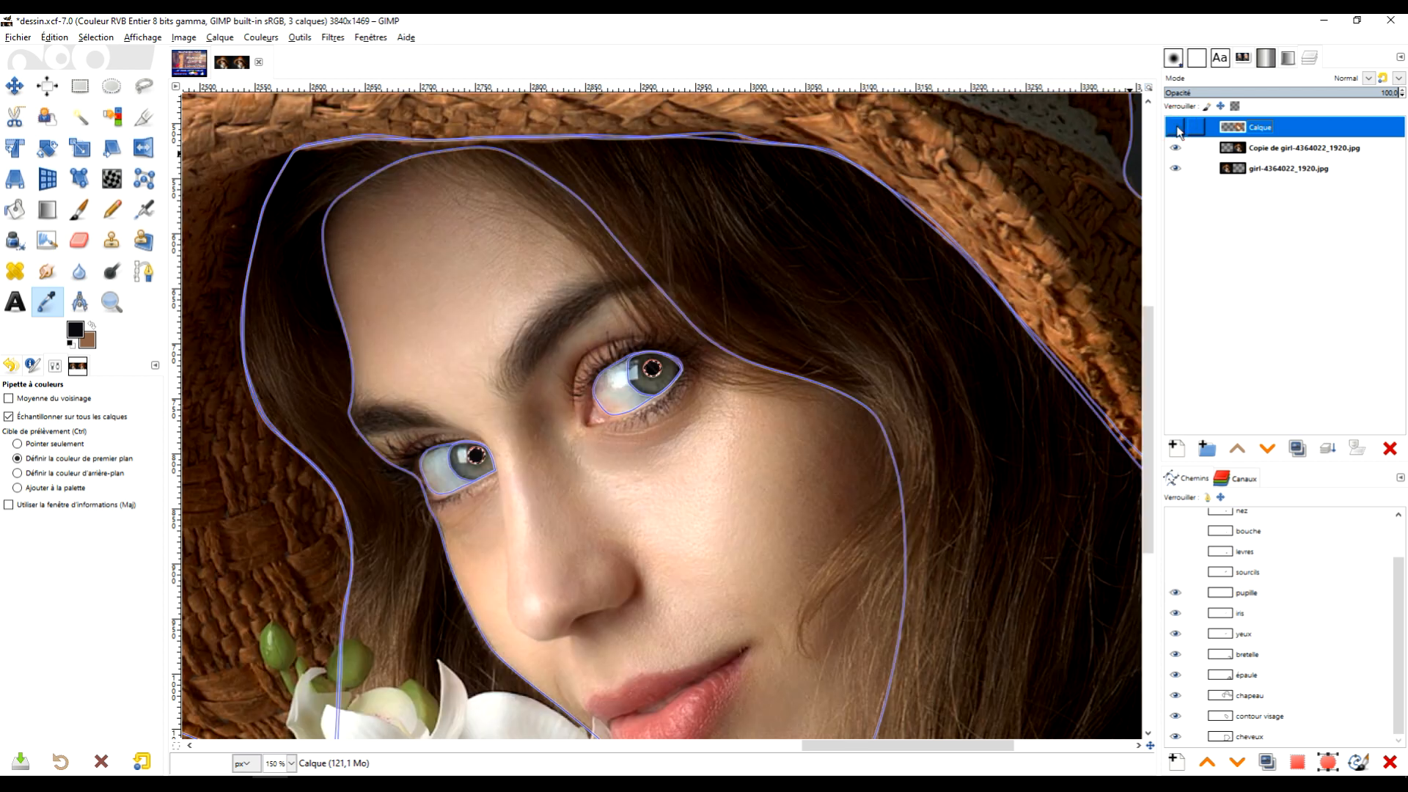
Show the sourcils path, create a selection from it, and sample the eyebrow's dark brown as the foreground colour.
{"action": "left_click", "coordinate": [1242, 573]}
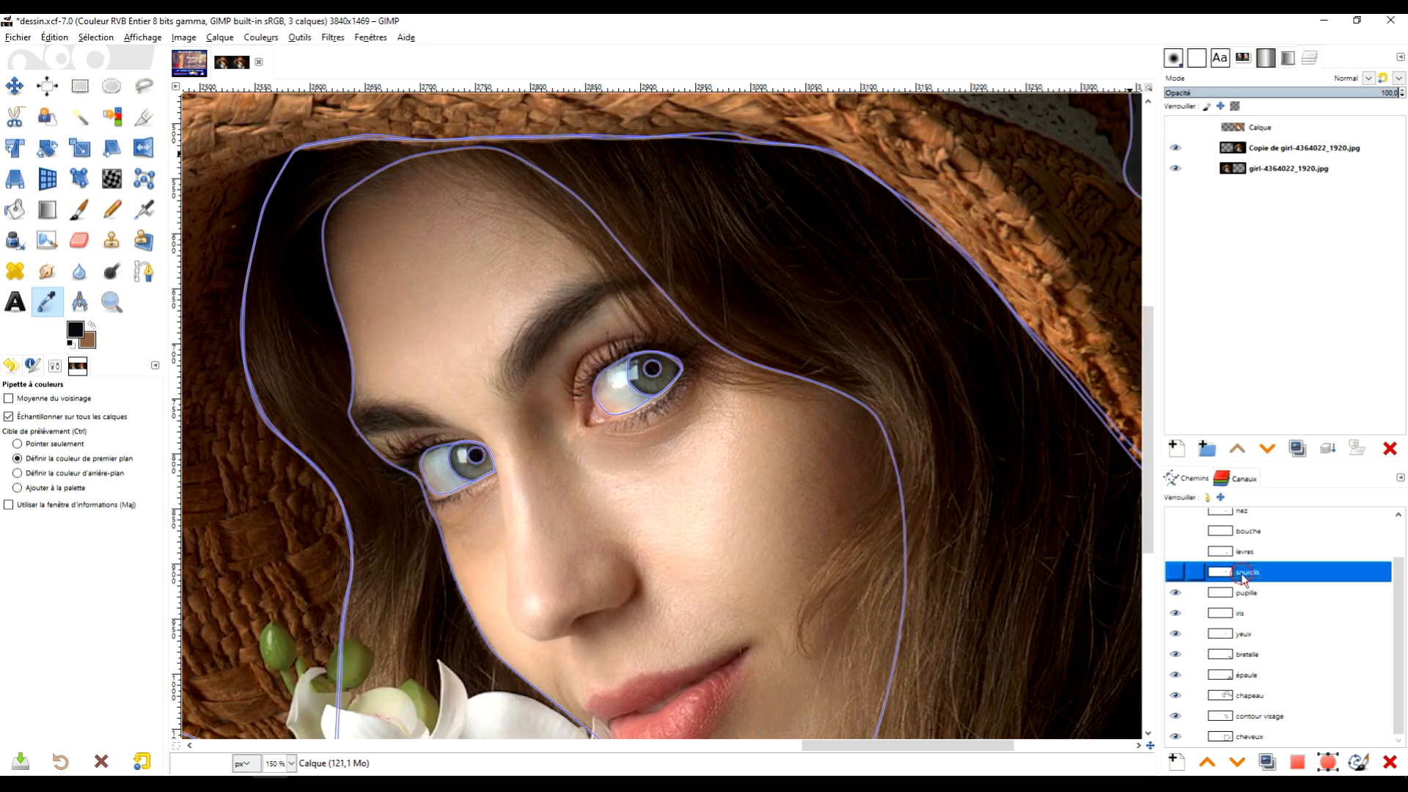
{"action": "left_click", "coordinate": [1176, 573]}
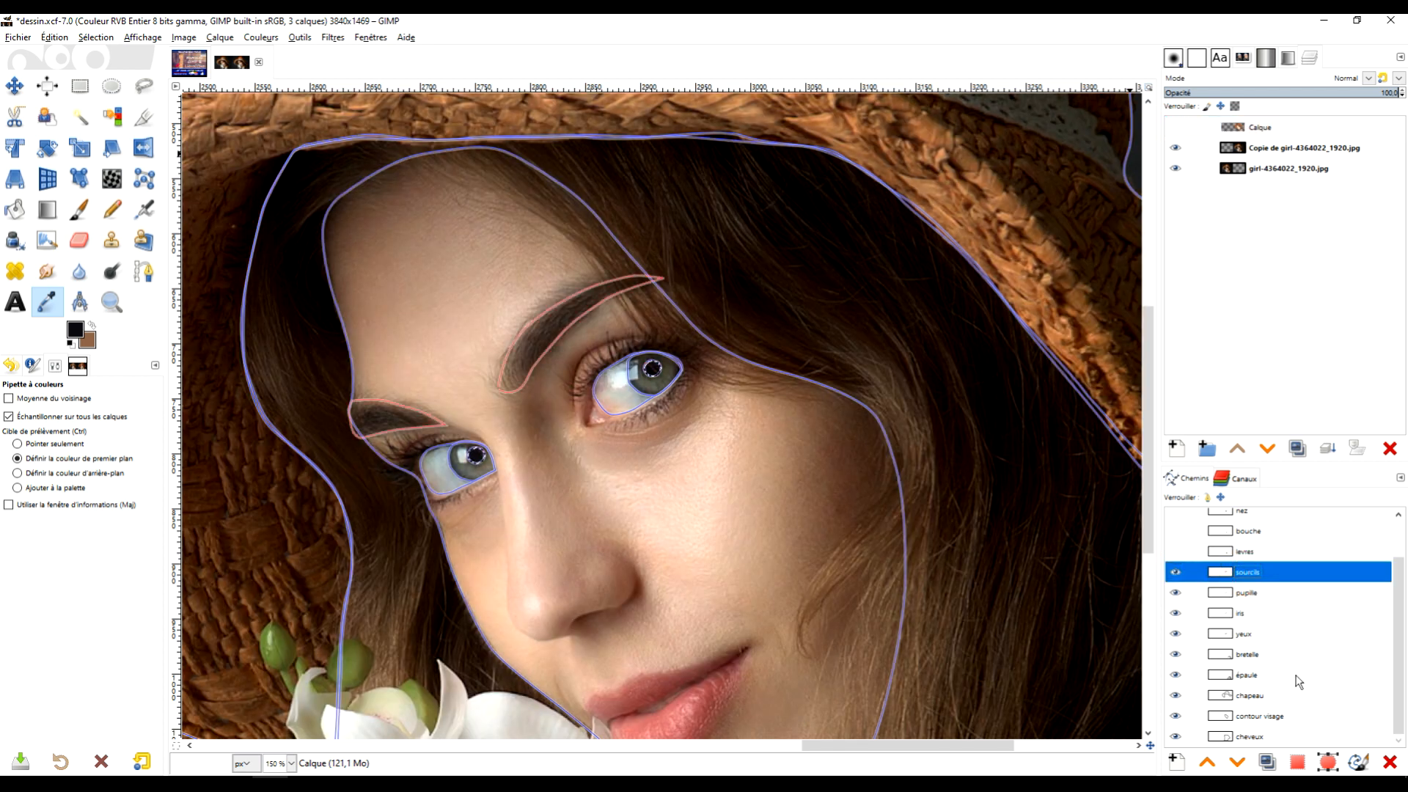
{"action": "left_click", "coordinate": [1298, 764]}
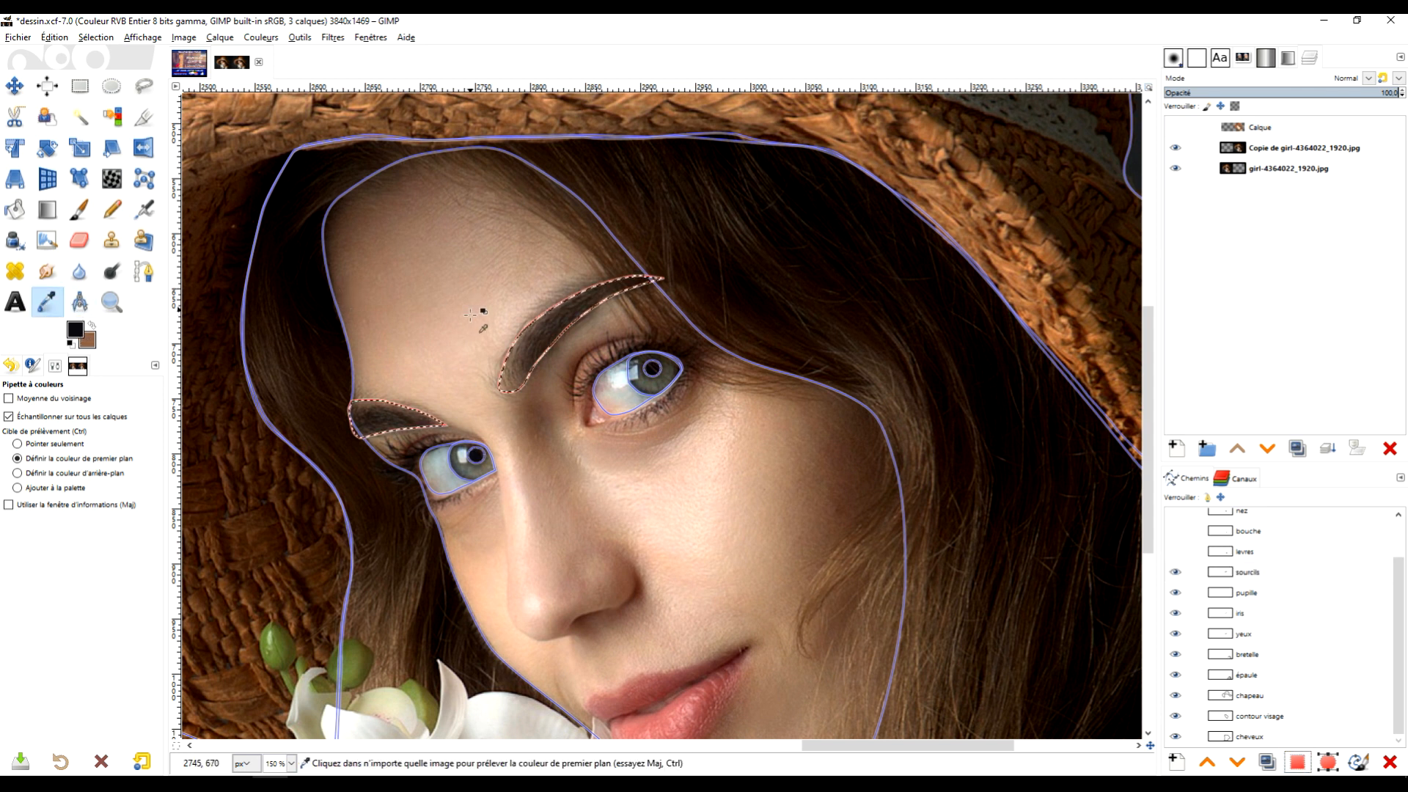
{"action": "left_click", "coordinate": [539, 340]}
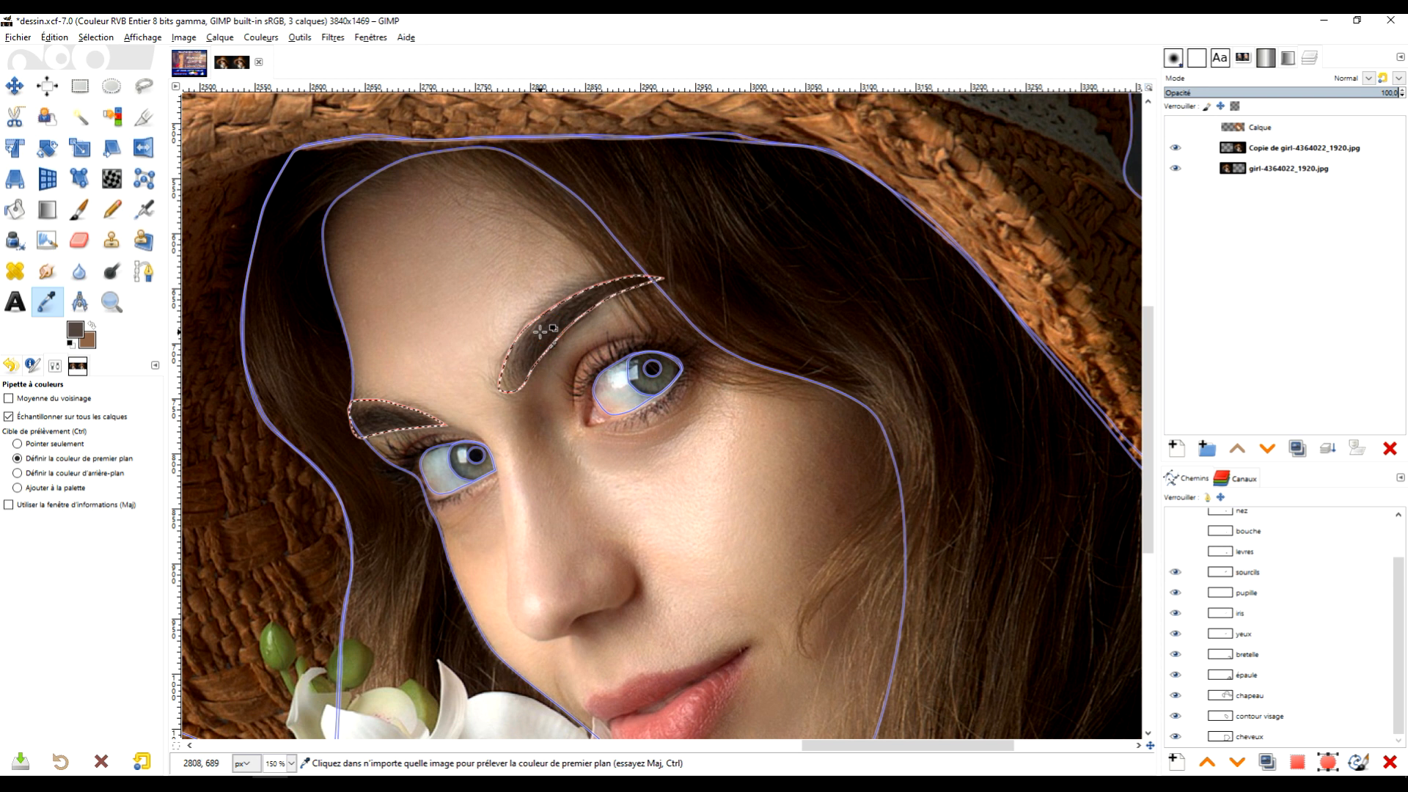
Fill the eyebrow selection with the foreground colour on the Calque layer and make that layer visible.
{"action": "left_click", "coordinate": [54, 37]}
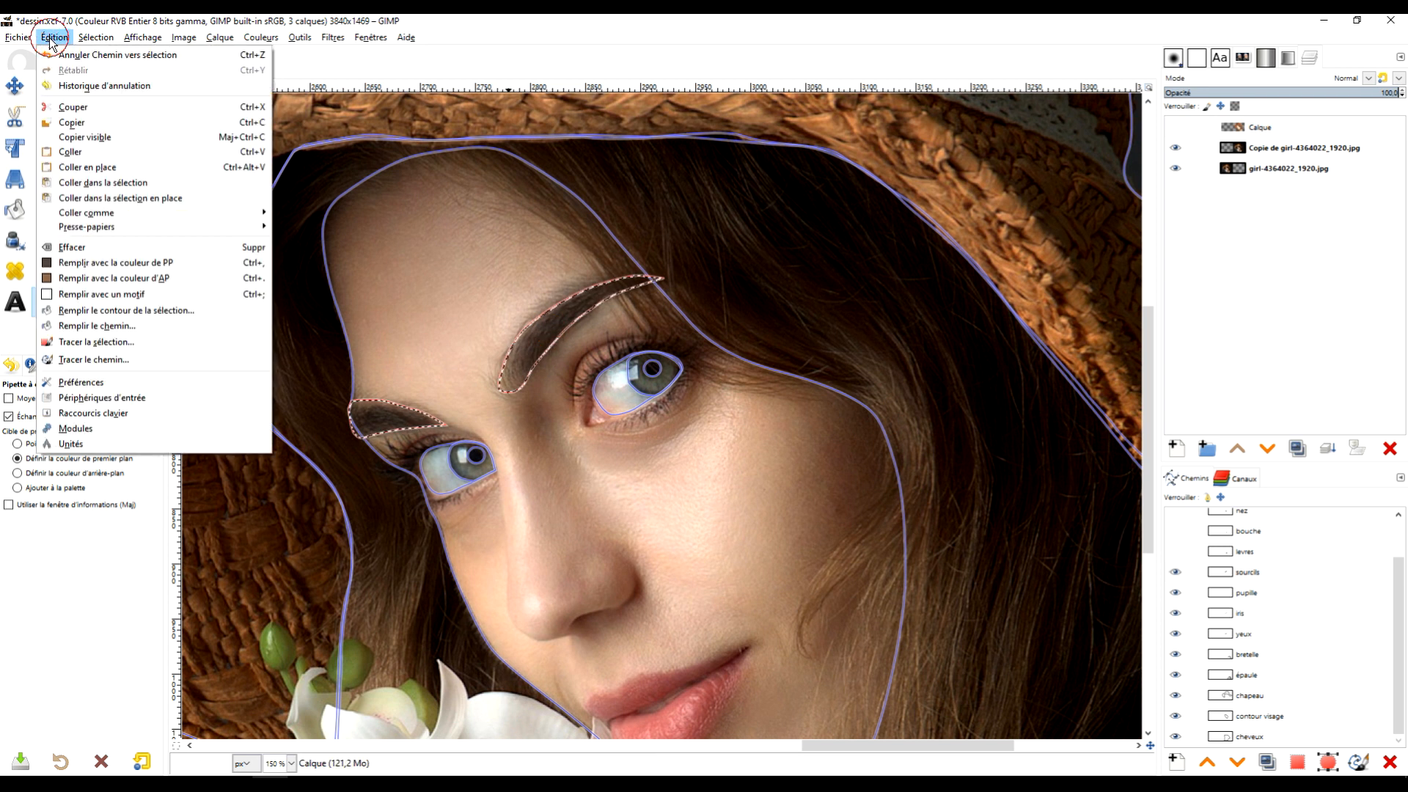
{"action": "left_click", "coordinate": [117, 266]}
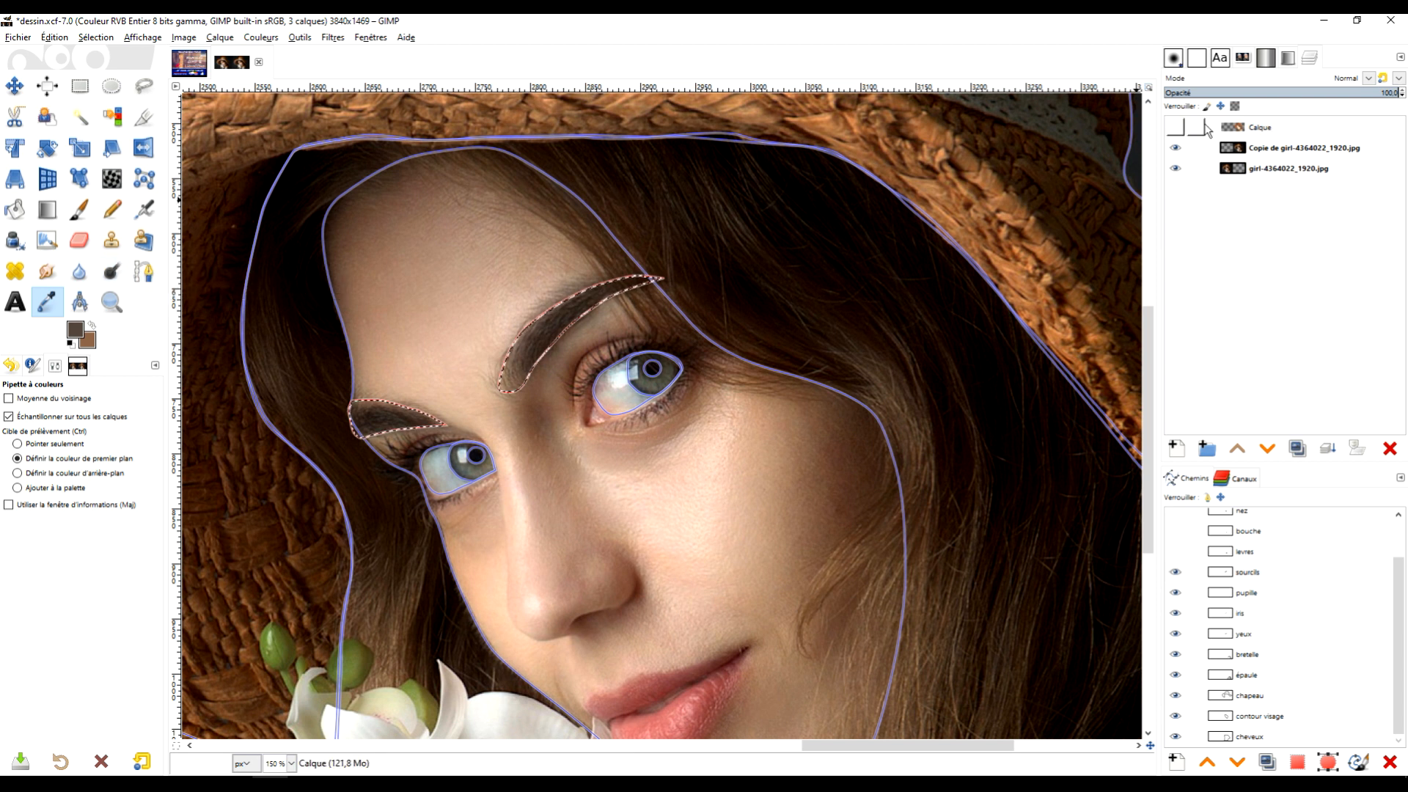
{"action": "left_click", "coordinate": [1176, 131]}
{"action": "left_click", "coordinate": [1175, 129]}
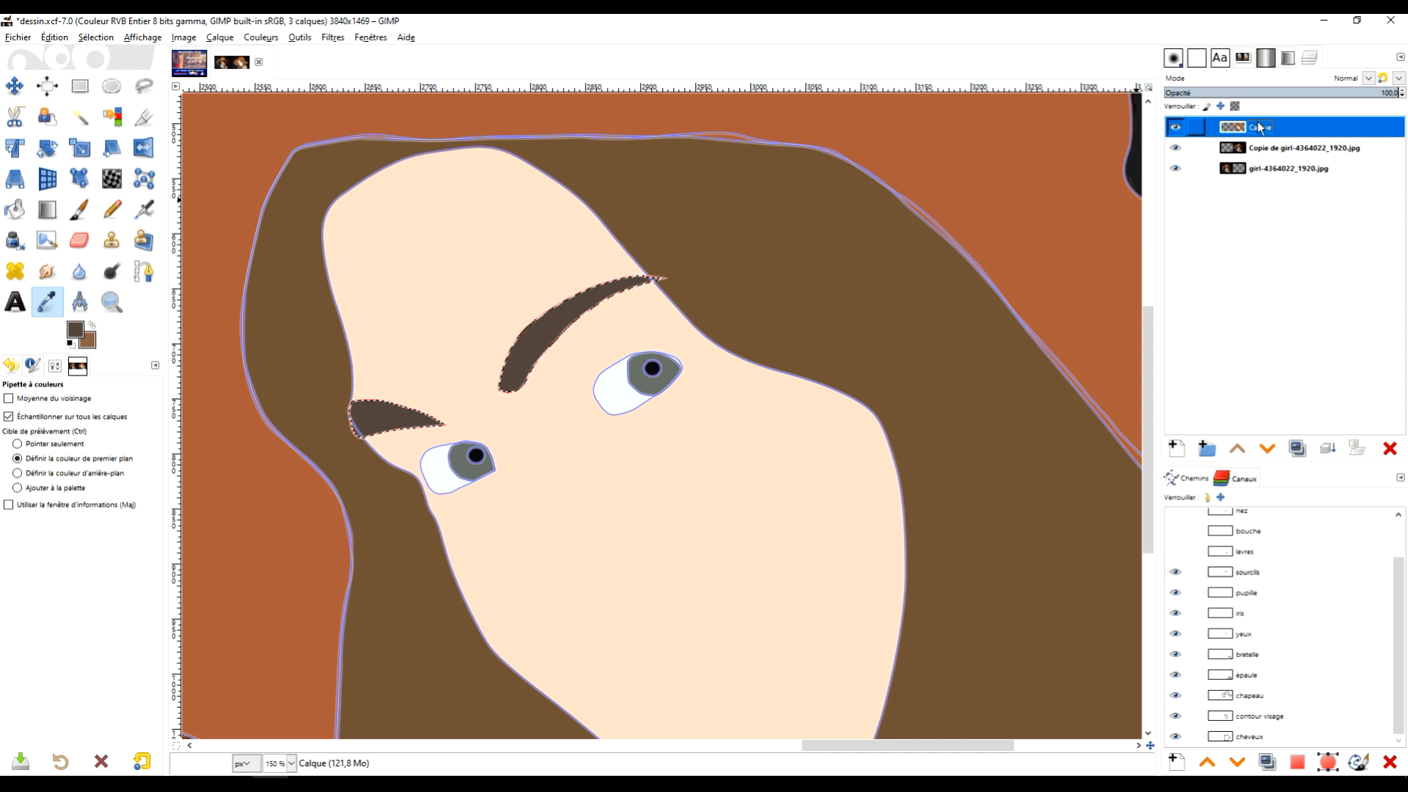
Show the levres path and, with Calque hidden, sample the pink of the lower lip as the foreground colour.
{"action": "scroll", "coordinate": [1239, 586], "scroll_direction": "up", "scroll_amount": 1}
{"action": "left_click", "coordinate": [1237, 602]}
{"action": "left_click", "coordinate": [1175, 601]}
{"action": "scroll", "coordinate": [938, 440], "scroll_direction": "down", "scroll_amount": 3}
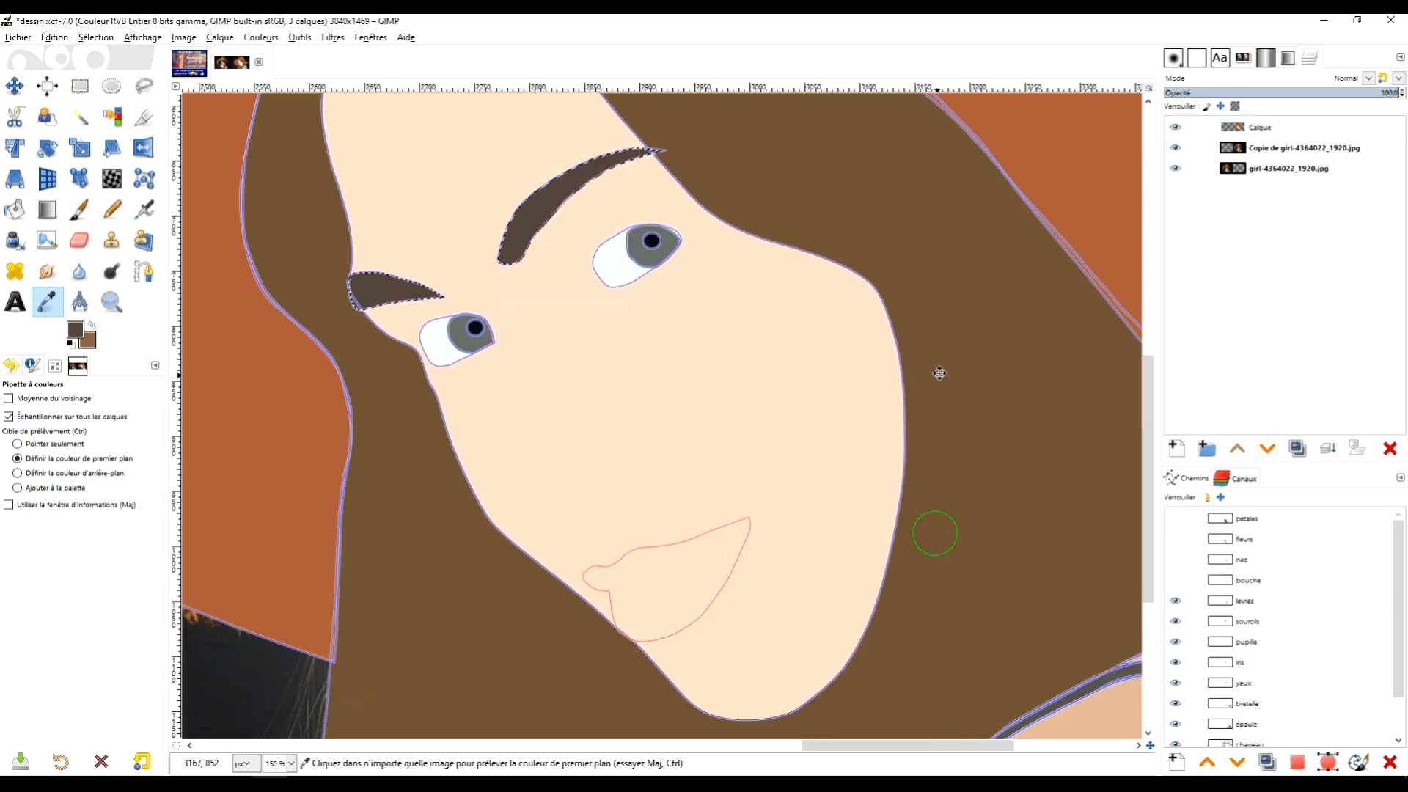
{"action": "left_click", "coordinate": [1176, 128]}
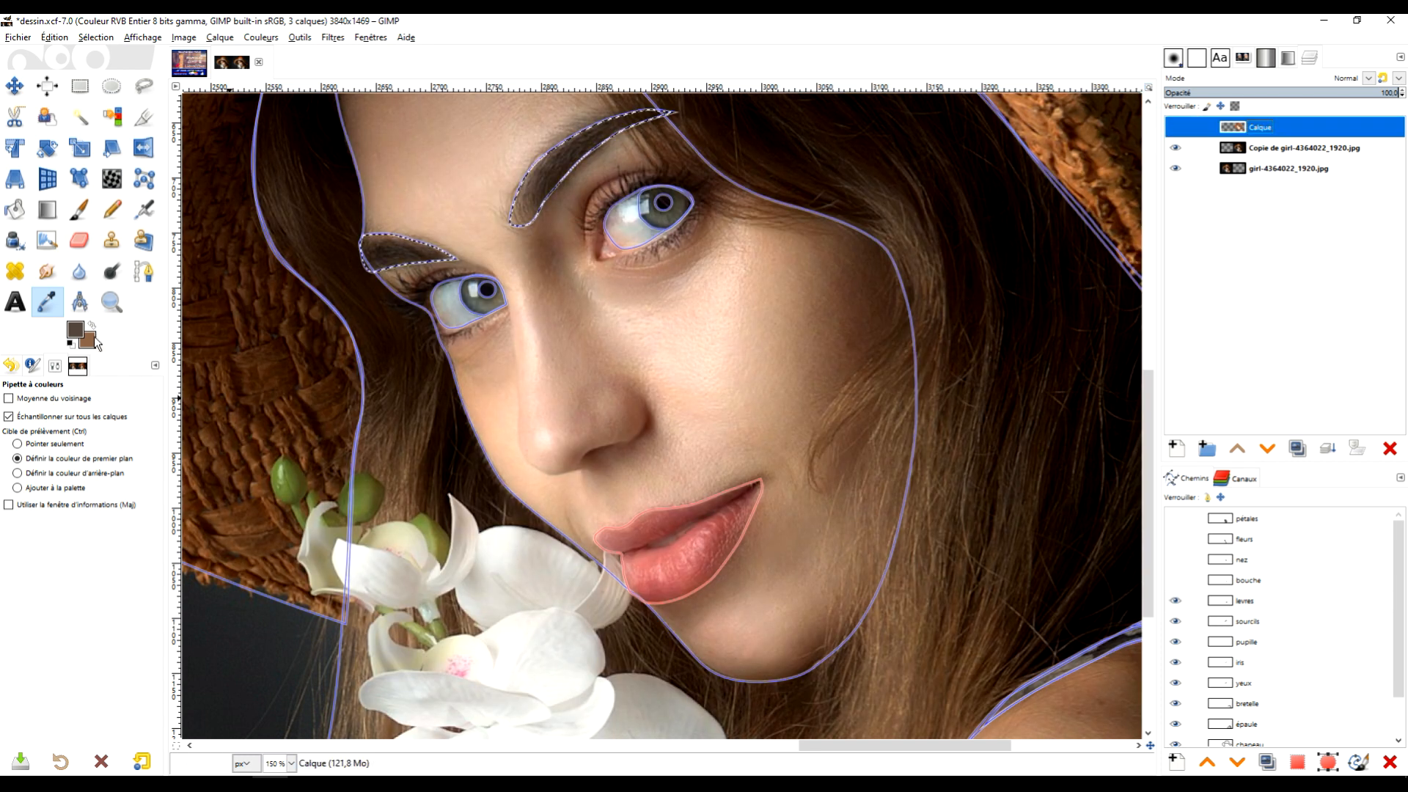
{"action": "left_click", "coordinate": [706, 552]}
{"action": "left_click", "coordinate": [696, 555]}
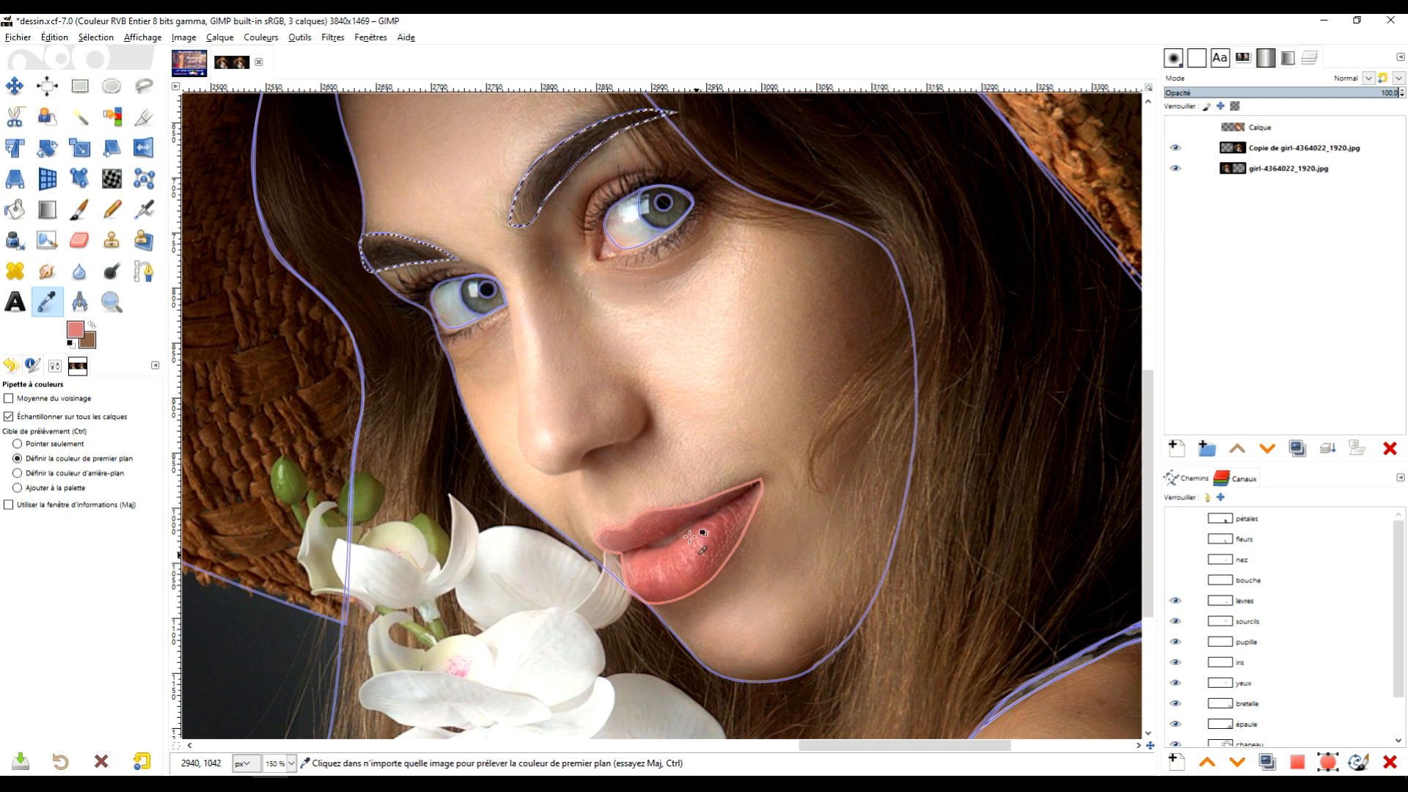
Make Calque visible, create a selection from the levres path and fill it with the sampled pink using Bucket Fill.
{"action": "left_click", "coordinate": [14, 211]}
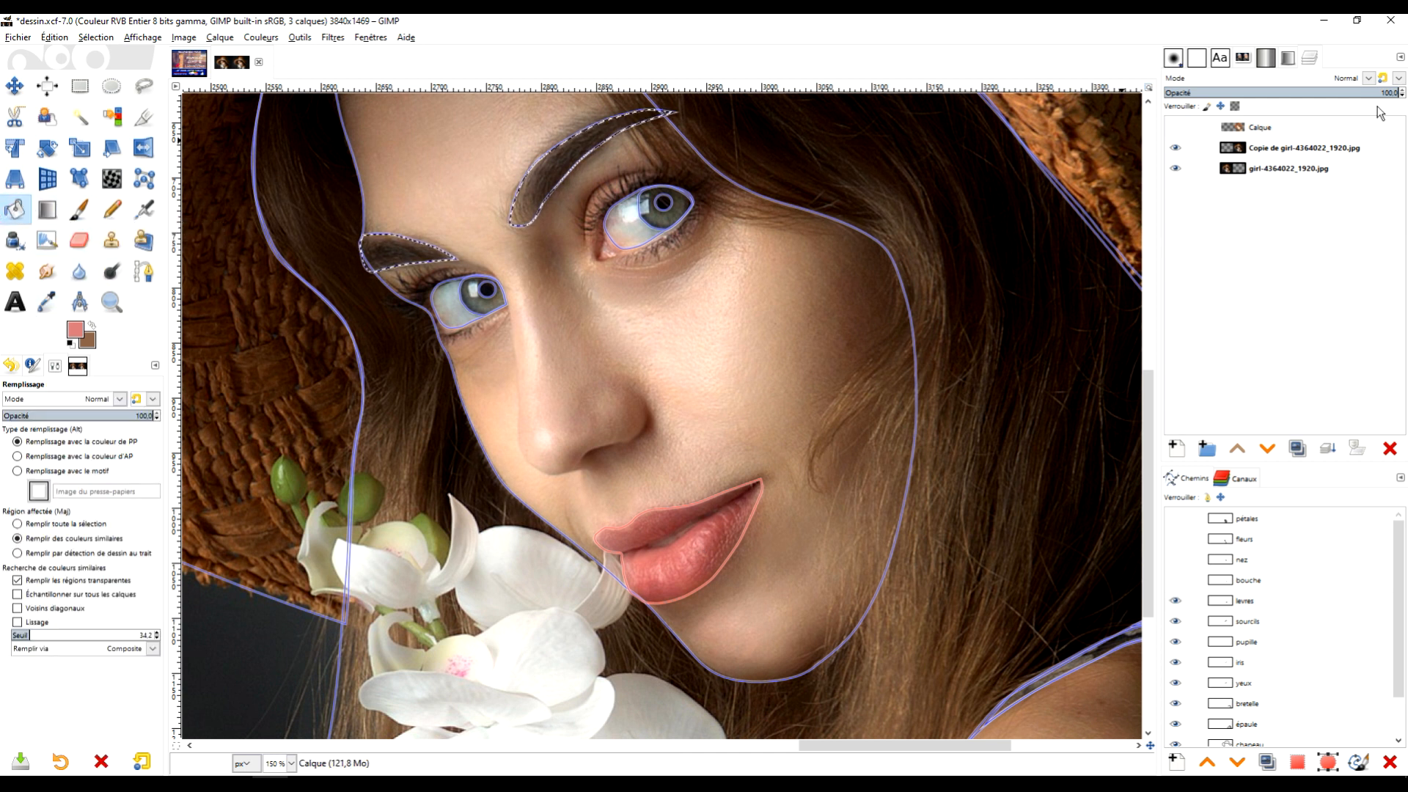
{"action": "left_click", "coordinate": [1176, 129]}
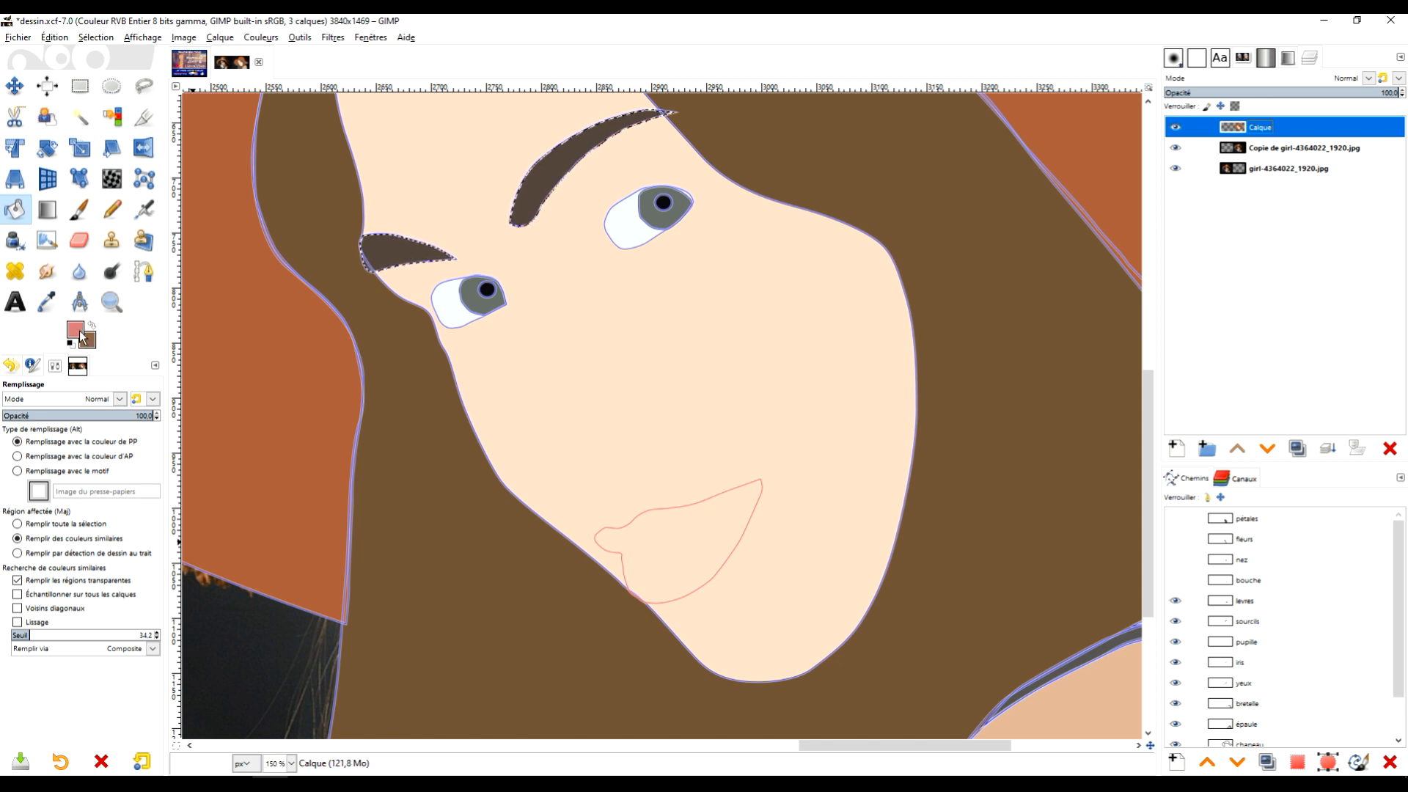
{"action": "left_click", "coordinate": [698, 519]}
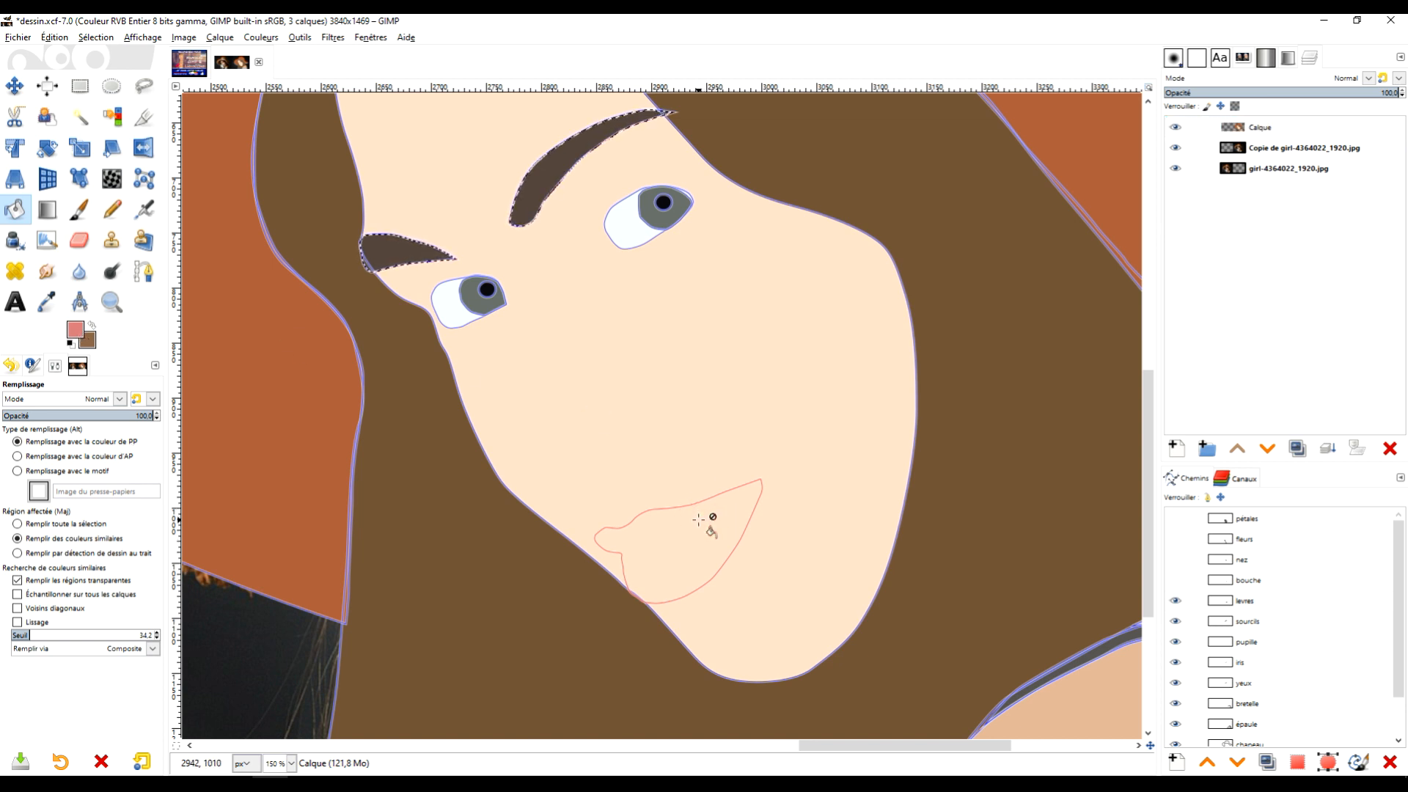
{"action": "key", "text": "ctrl+z"}
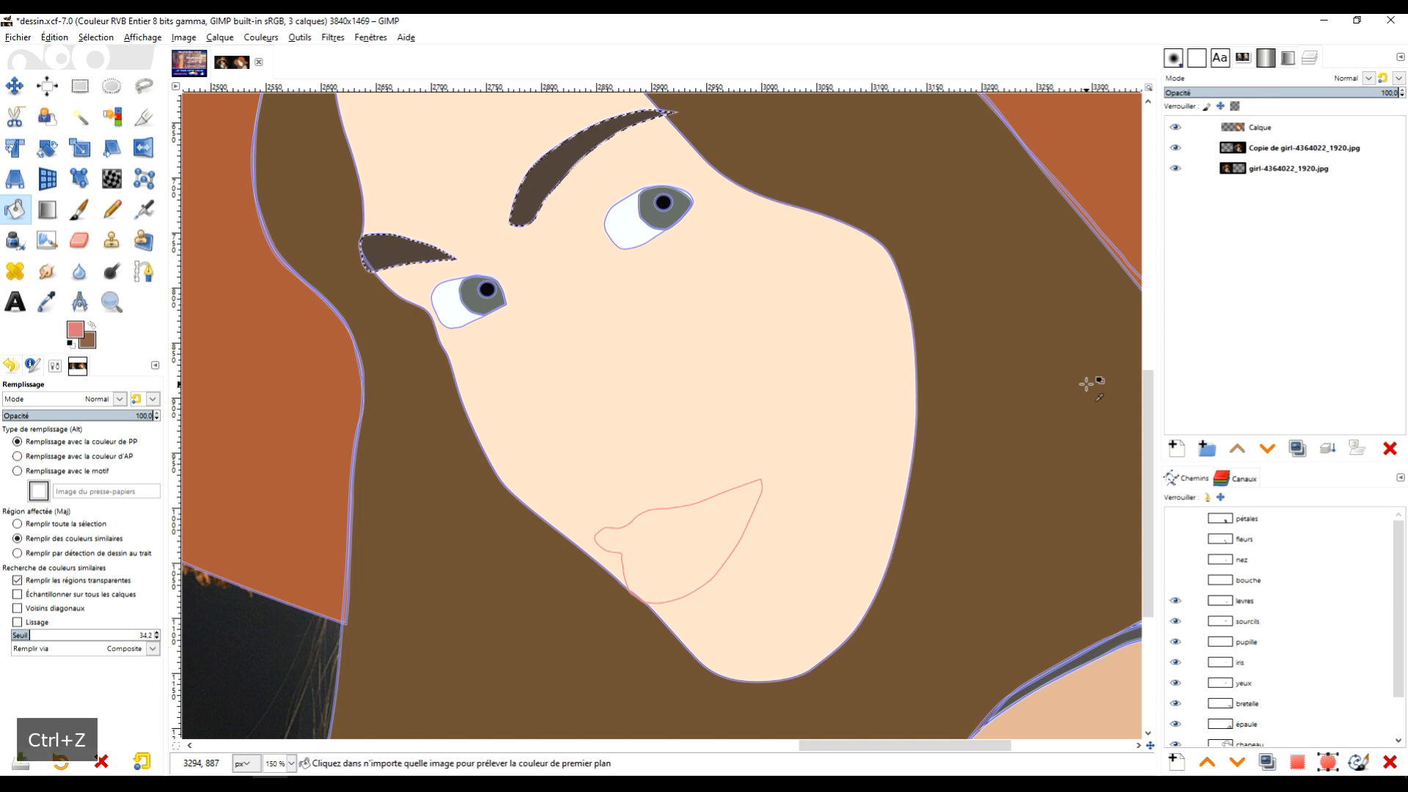
{"action": "left_click", "coordinate": [1246, 601]}
{"action": "left_click", "coordinate": [1297, 763]}
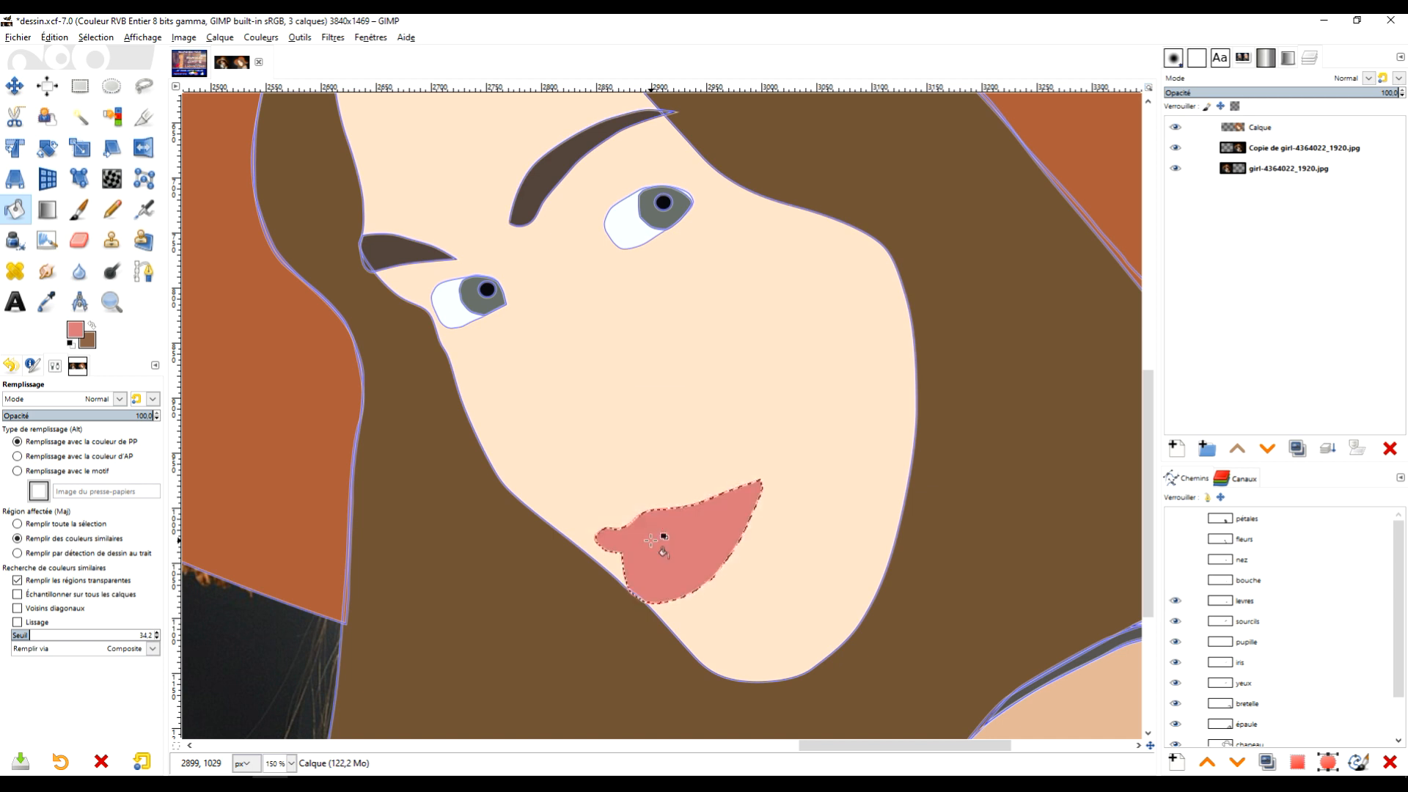
With Calque hidden, show the bouche path and sample a colour from the opening between the lips with the Color Picker.
{"action": "left_click", "coordinate": [1175, 128]}
{"action": "left_click", "coordinate": [1246, 150]}
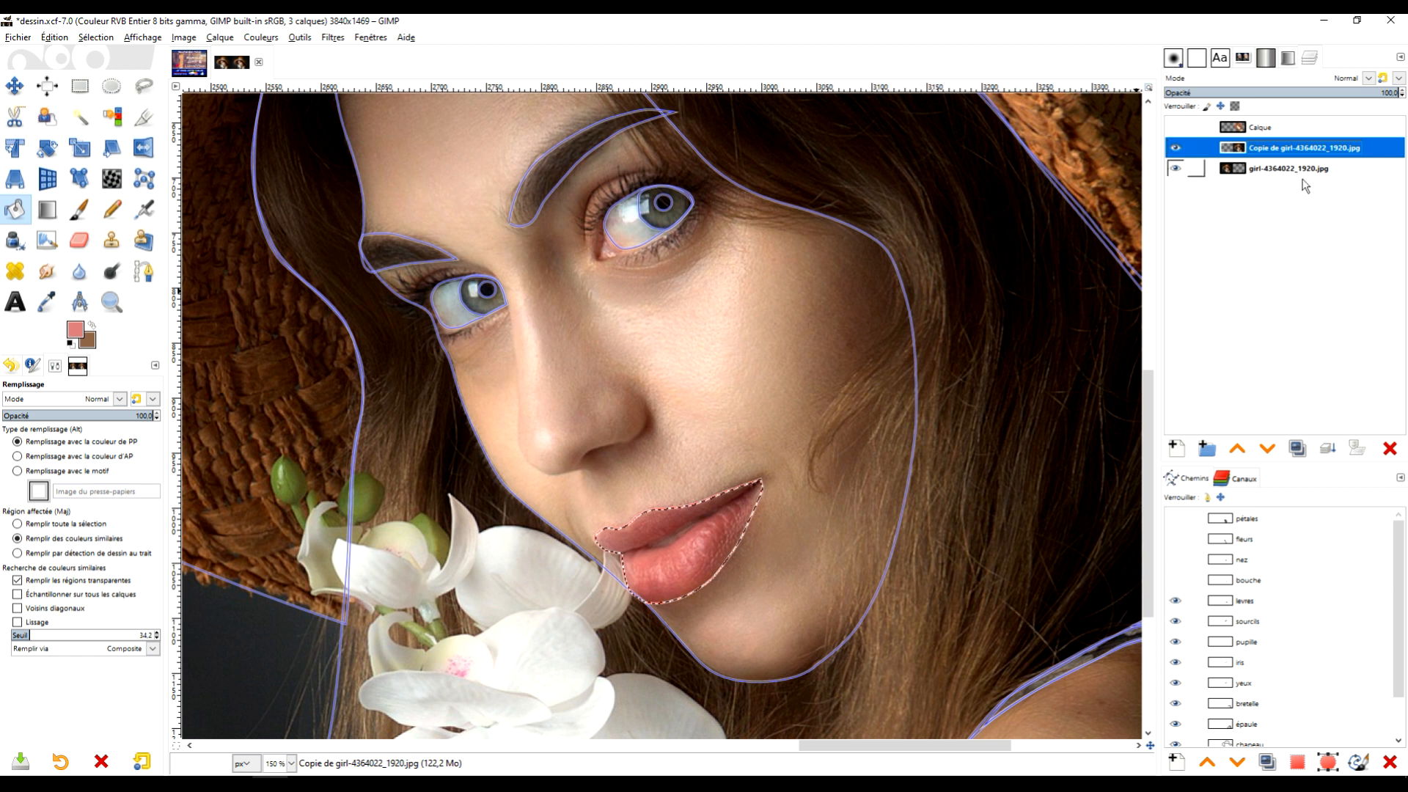
{"action": "left_click", "coordinate": [1256, 581]}
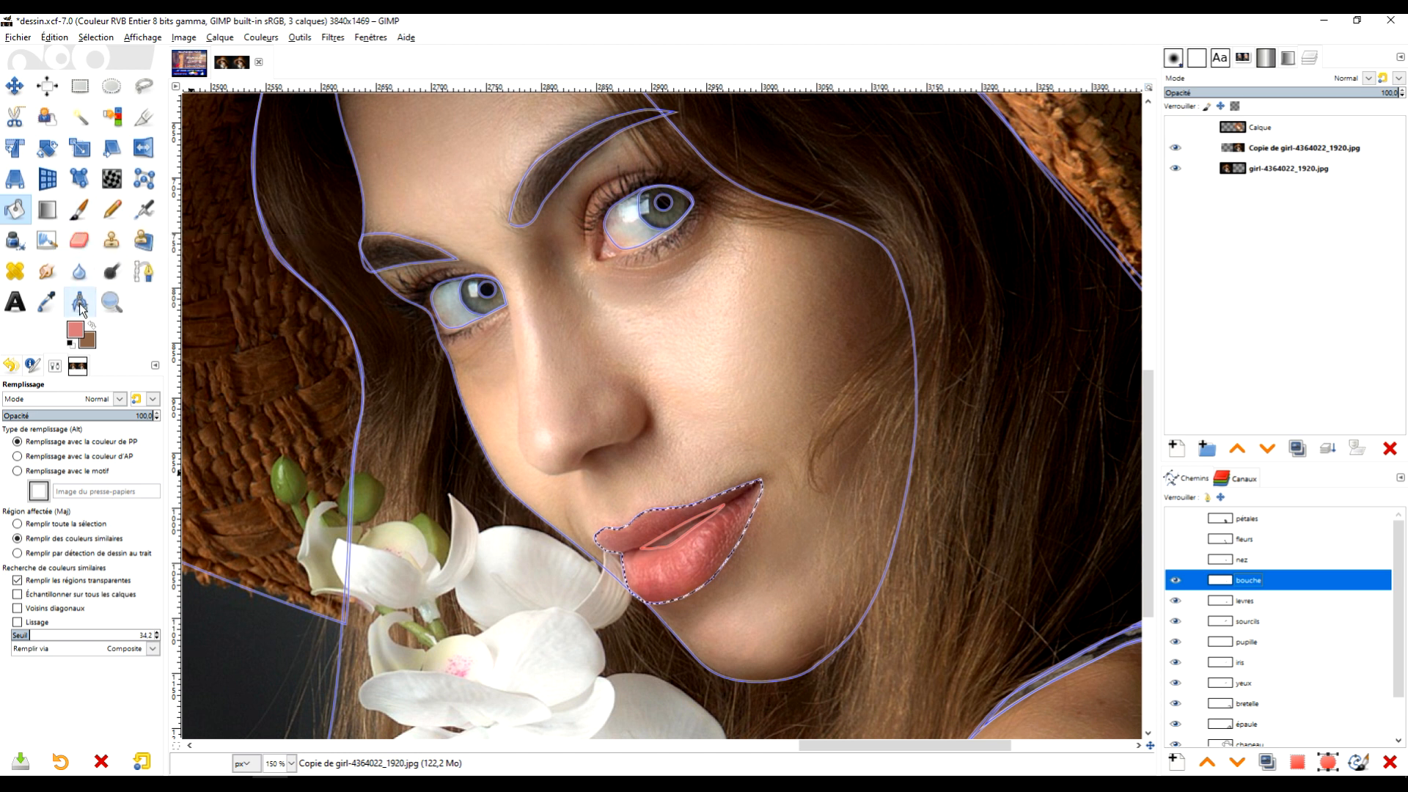
{"action": "left_click", "coordinate": [47, 301]}
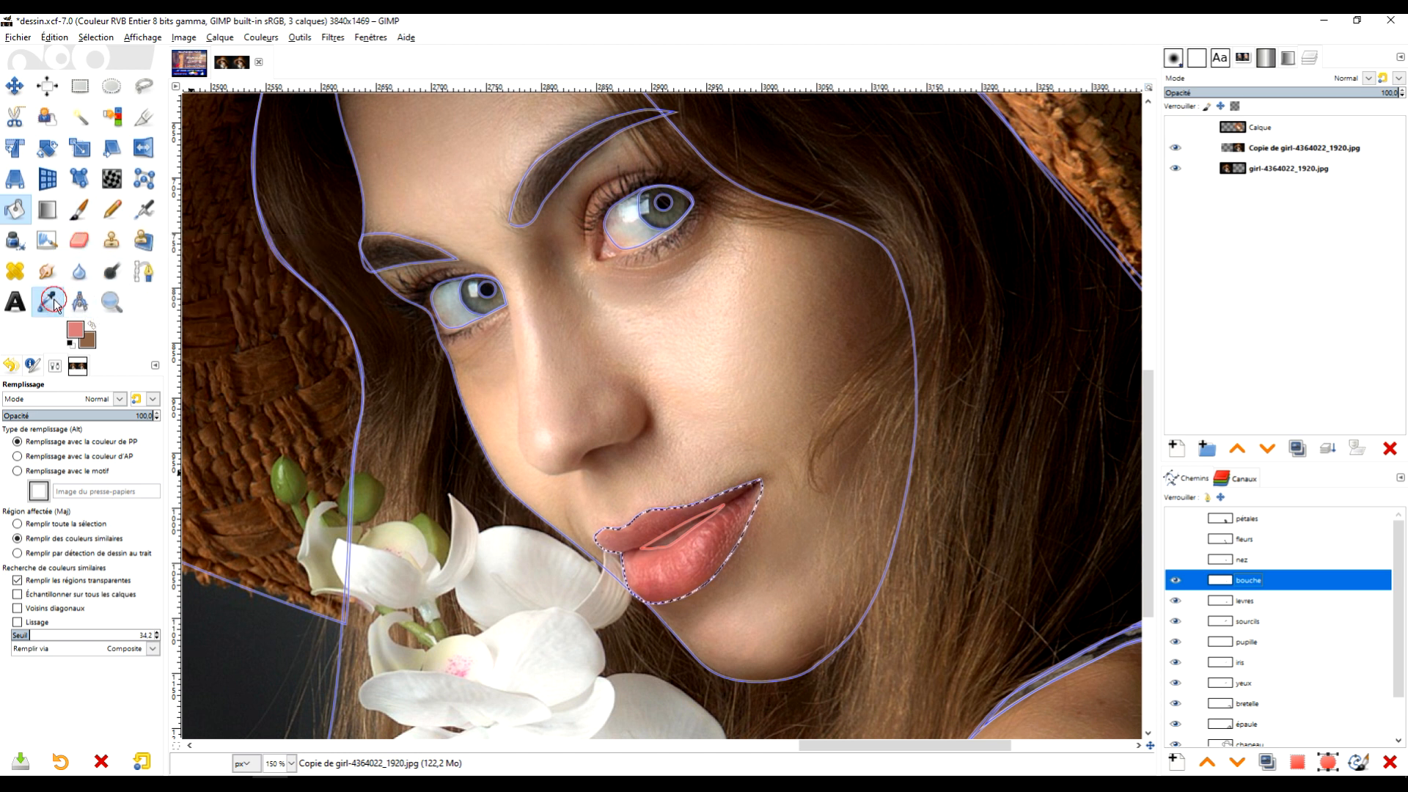
{"action": "left_click", "coordinate": [671, 541]}
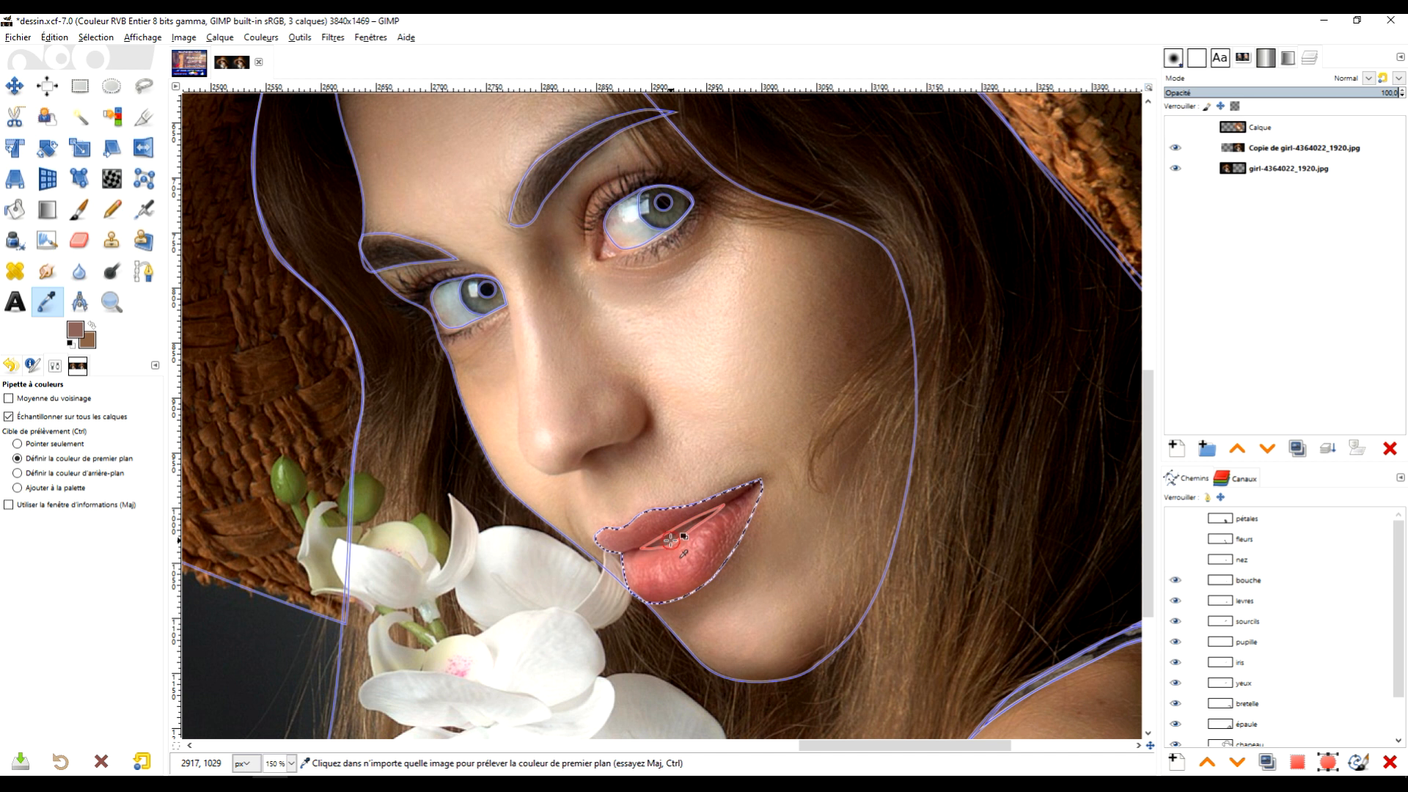
Select the Calque layer and resample the foreground colour as a brown from inside the bouche outline between the lips.
{"action": "scroll", "coordinate": [690, 555], "scroll_direction": "up", "scroll_amount": 4}
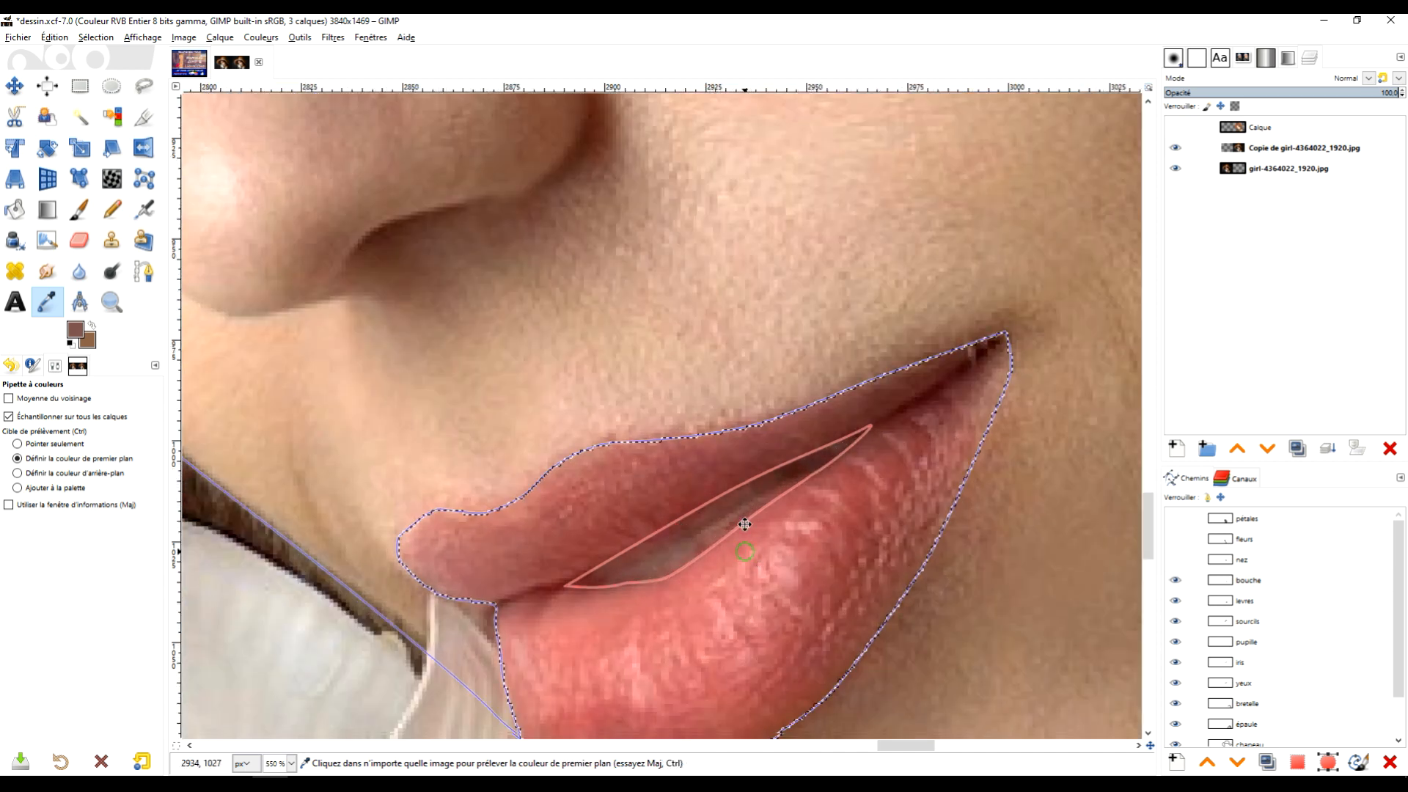
{"action": "scroll", "coordinate": [697, 495], "scroll_direction": "down", "scroll_amount": 1}
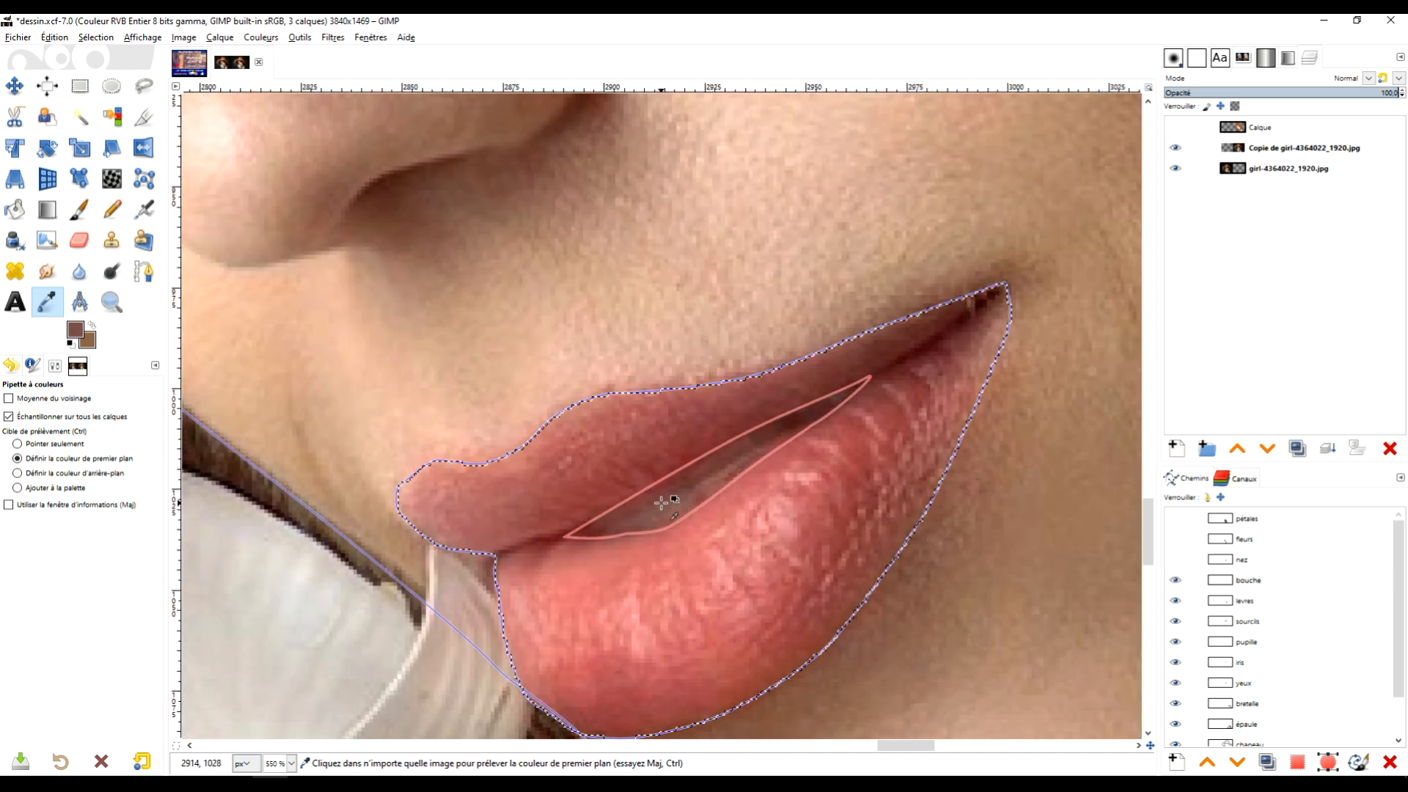
{"action": "left_click", "coordinate": [1259, 127]}
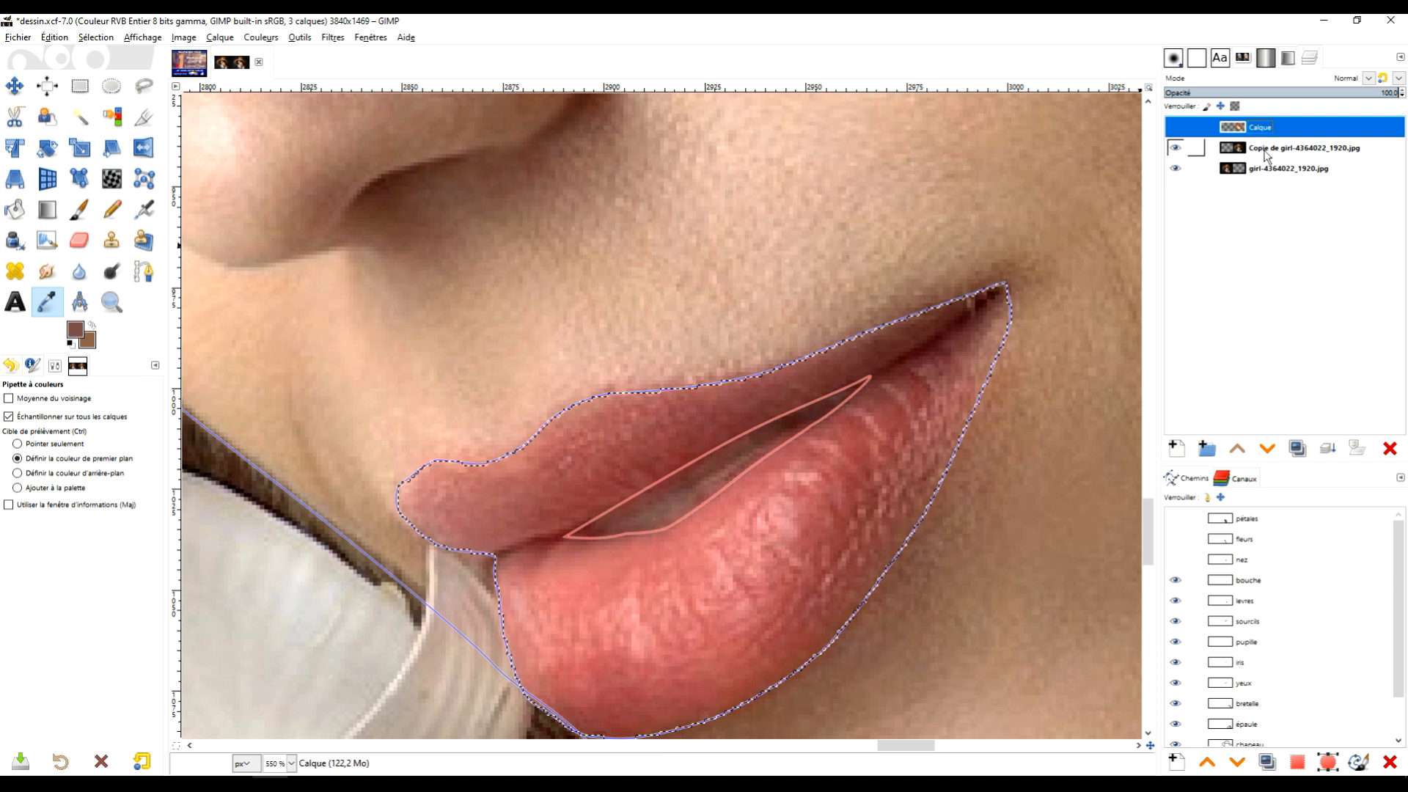
{"action": "left_click", "coordinate": [693, 484]}
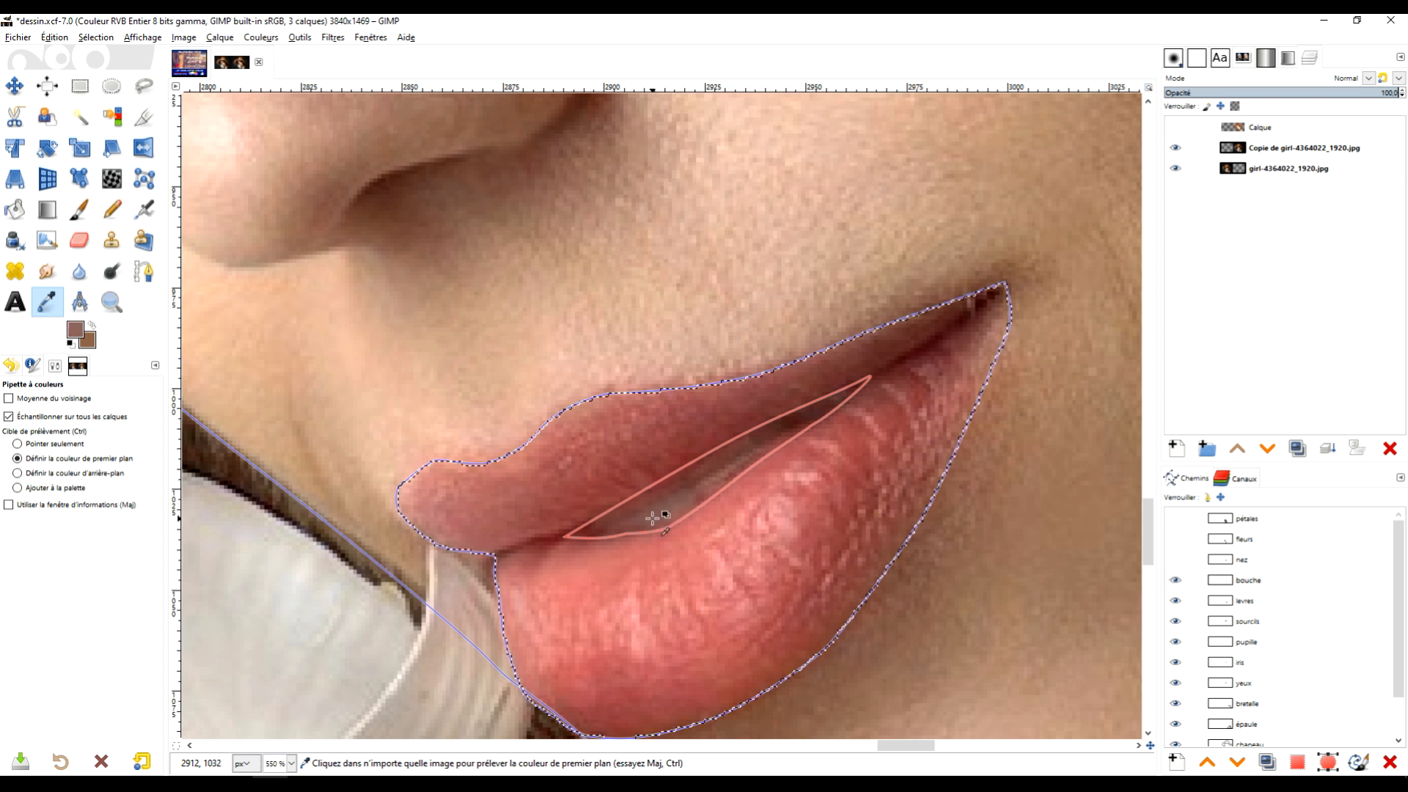
{"action": "scroll", "coordinate": [660, 515], "scroll_direction": "up", "scroll_amount": 4}
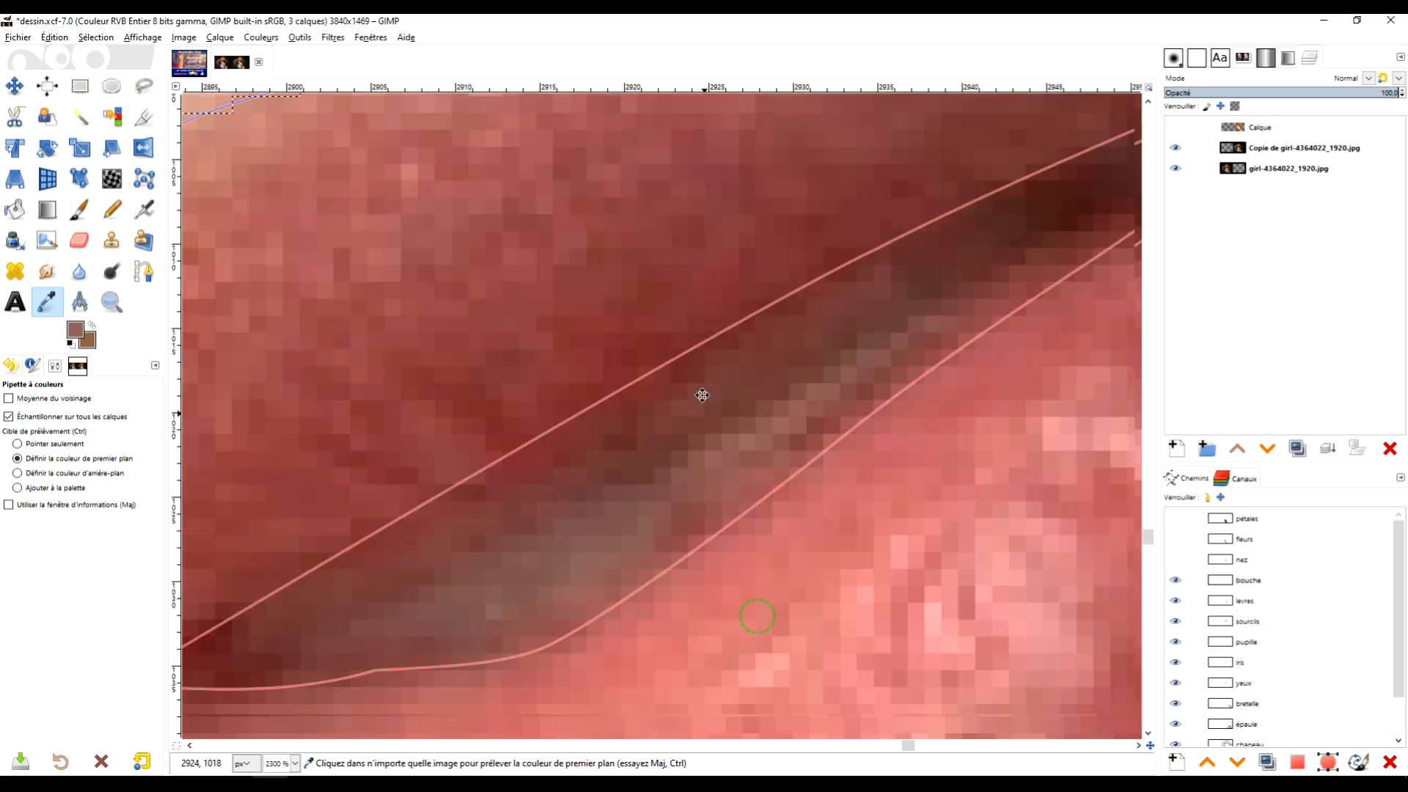
{"action": "left_click_drag", "start_coordinate": [703, 395], "coordinate": [687, 321]}
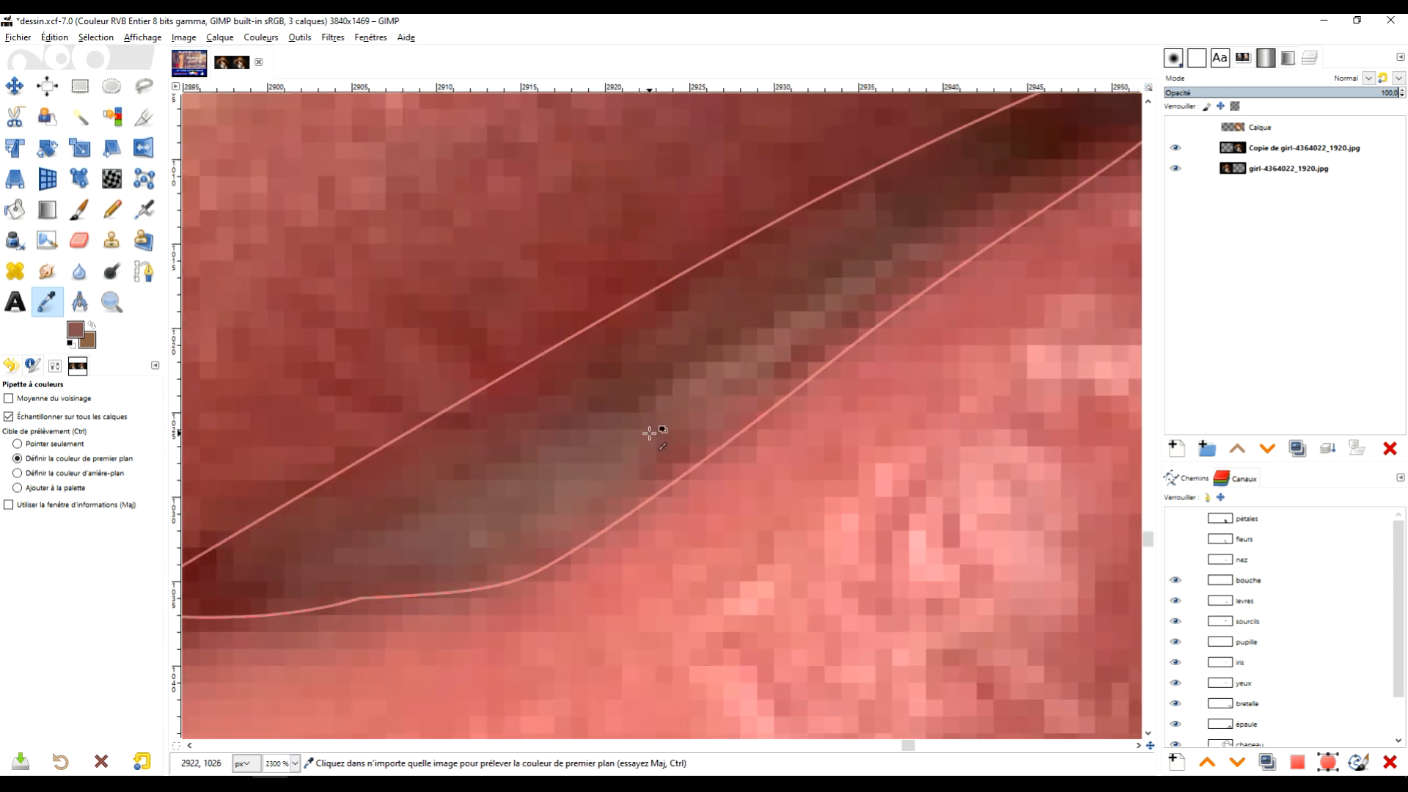
{"action": "left_click_drag", "start_coordinate": [612, 498], "coordinate": [691, 392]}
{"action": "key", "text": "ctrl"}
{"action": "scroll", "coordinate": [637, 432], "scroll_direction": "down", "scroll_amount": 2, "text": "ctrl"}
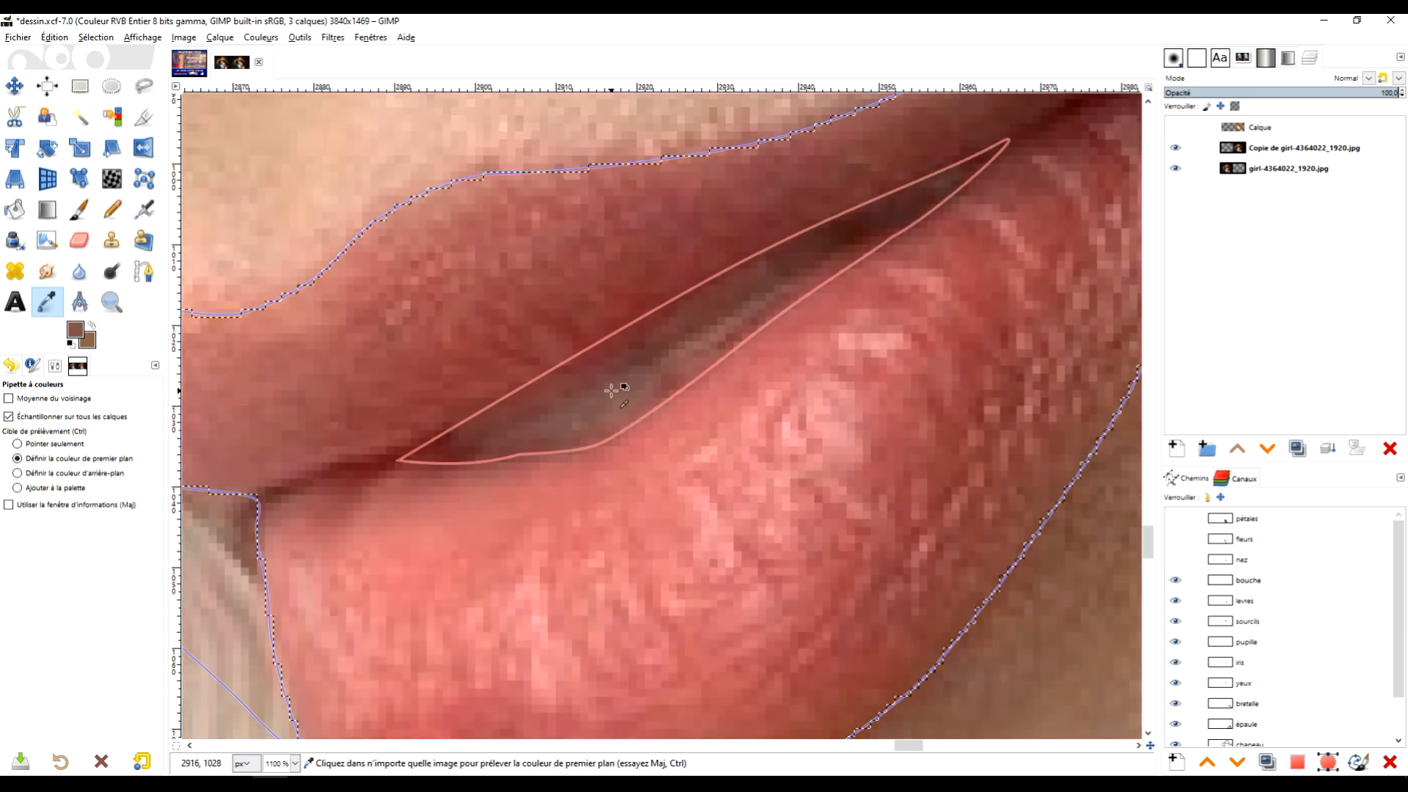
Make the Calque layer visible and create a selection from the bouche path.
{"action": "scroll", "coordinate": [611, 390], "scroll_direction": "up", "scroll_amount": 3, "text": "ctrl"}
{"action": "left_click_drag", "start_coordinate": [634, 356], "coordinate": [558, 450]}
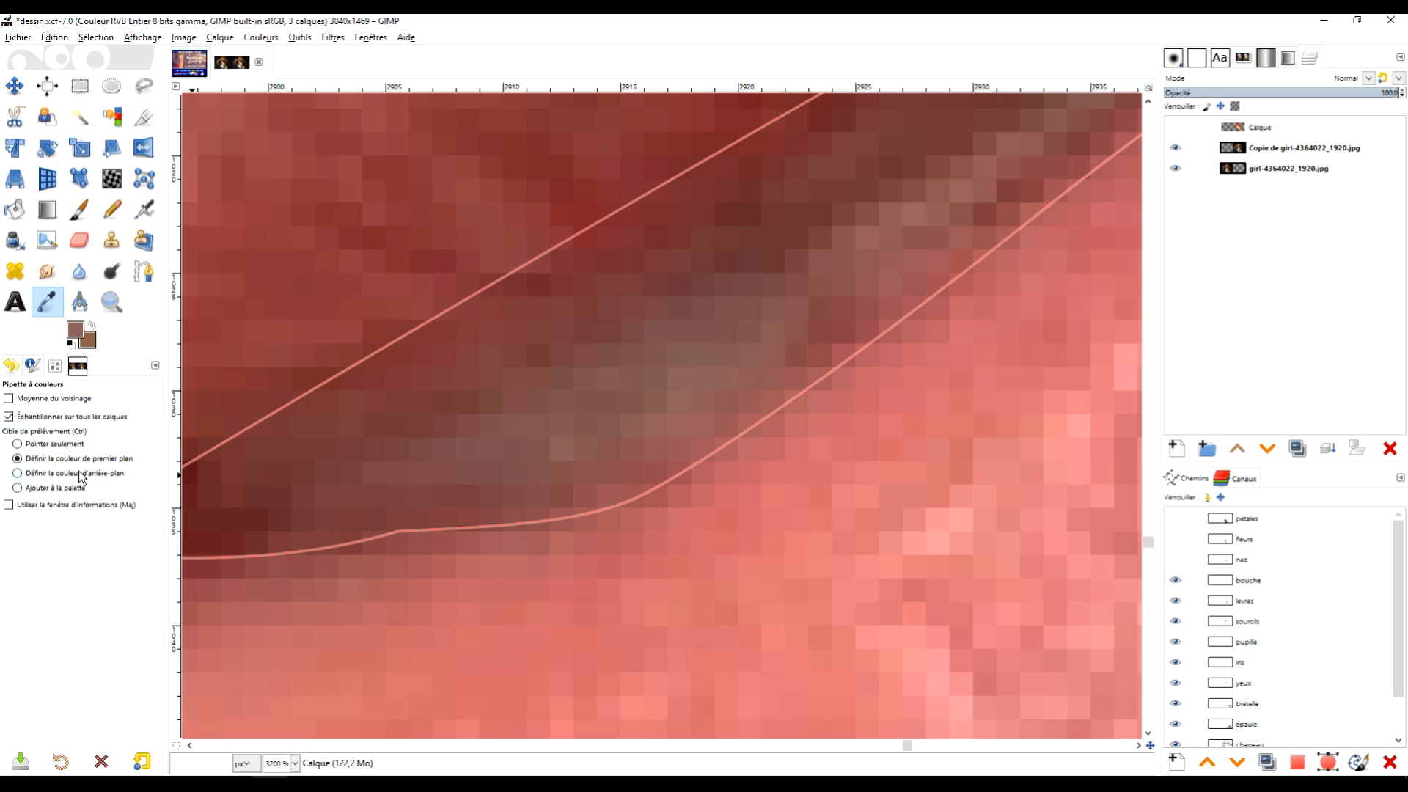
{"action": "left_click_drag", "start_coordinate": [594, 422], "coordinate": [733, 325]}
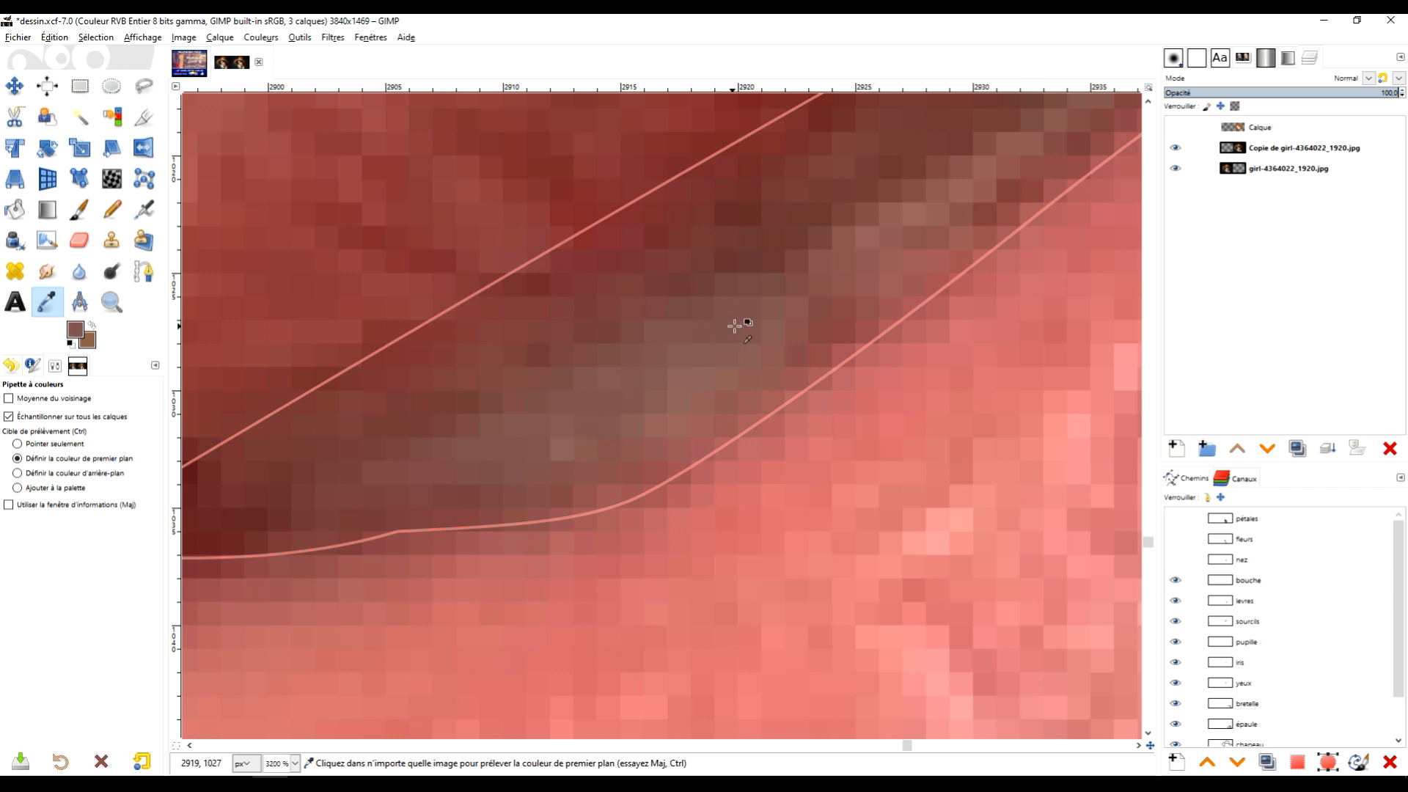
{"action": "scroll", "coordinate": [780, 351], "scroll_direction": "down", "scroll_amount": 1}
{"action": "left_click_drag", "start_coordinate": [973, 396], "coordinate": [797, 471]}
{"action": "left_click", "coordinate": [1177, 127]}
{"action": "scroll", "coordinate": [974, 361], "scroll_direction": "down", "scroll_amount": 3}
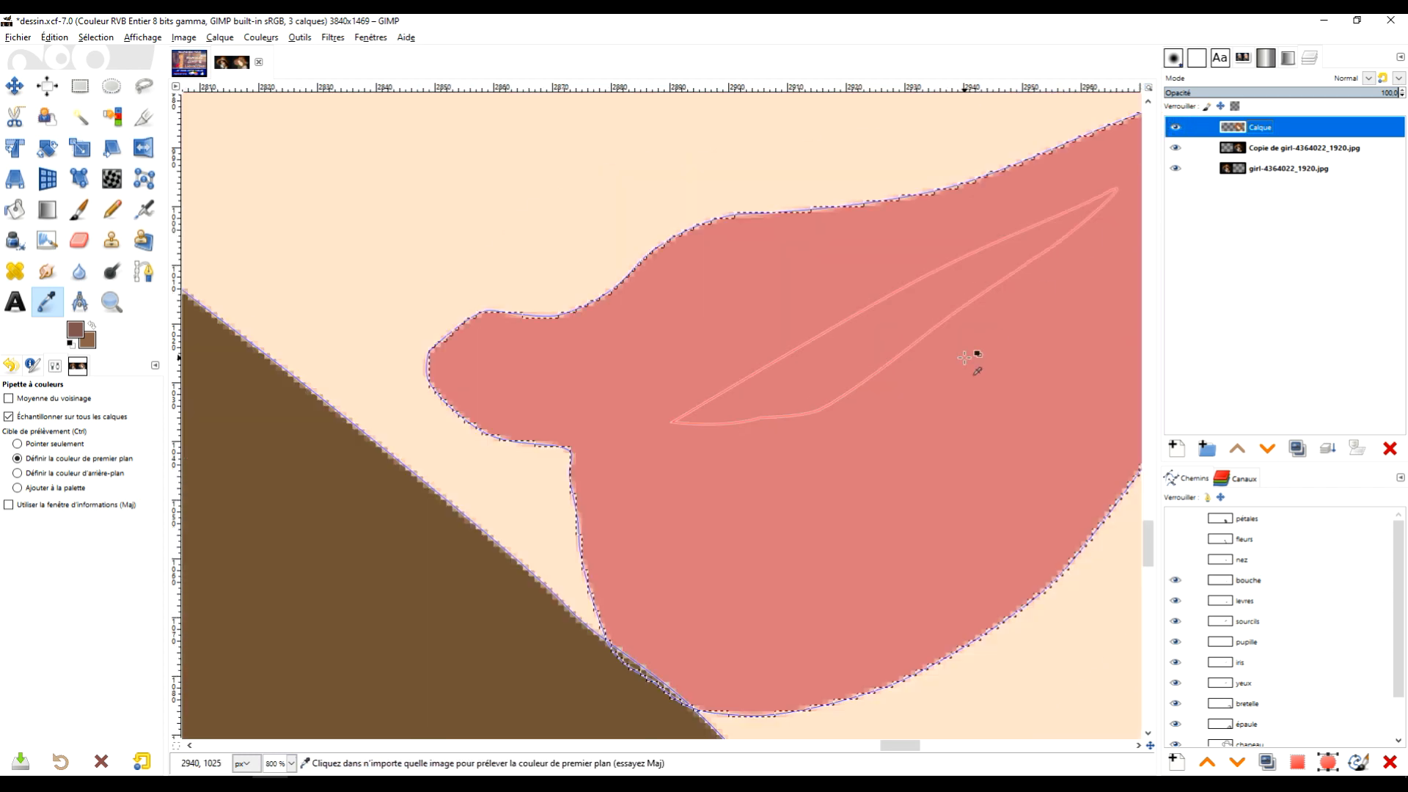
{"action": "left_click_drag", "start_coordinate": [978, 354], "coordinate": [852, 359]}
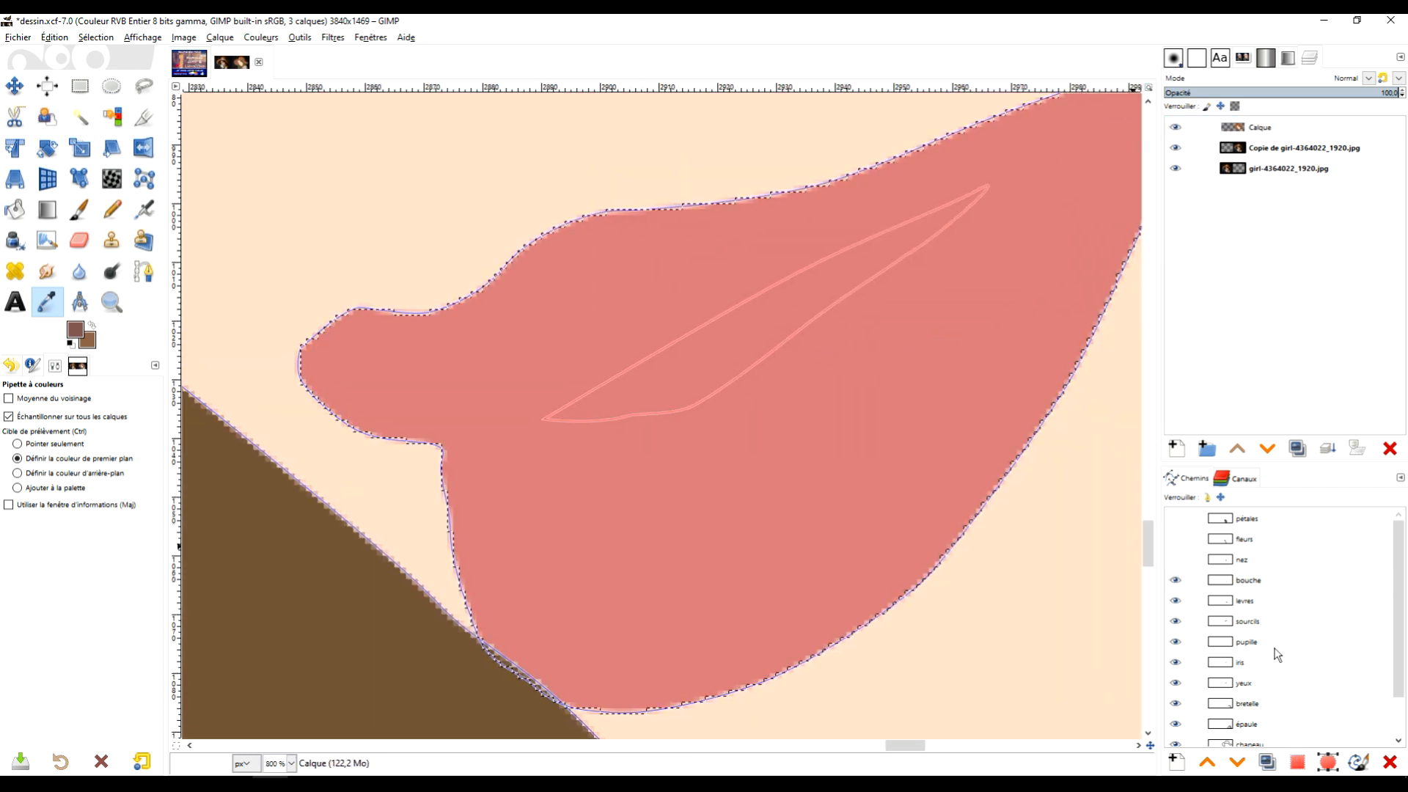
{"action": "left_click", "coordinate": [1269, 580]}
{"action": "left_click", "coordinate": [1296, 762]}
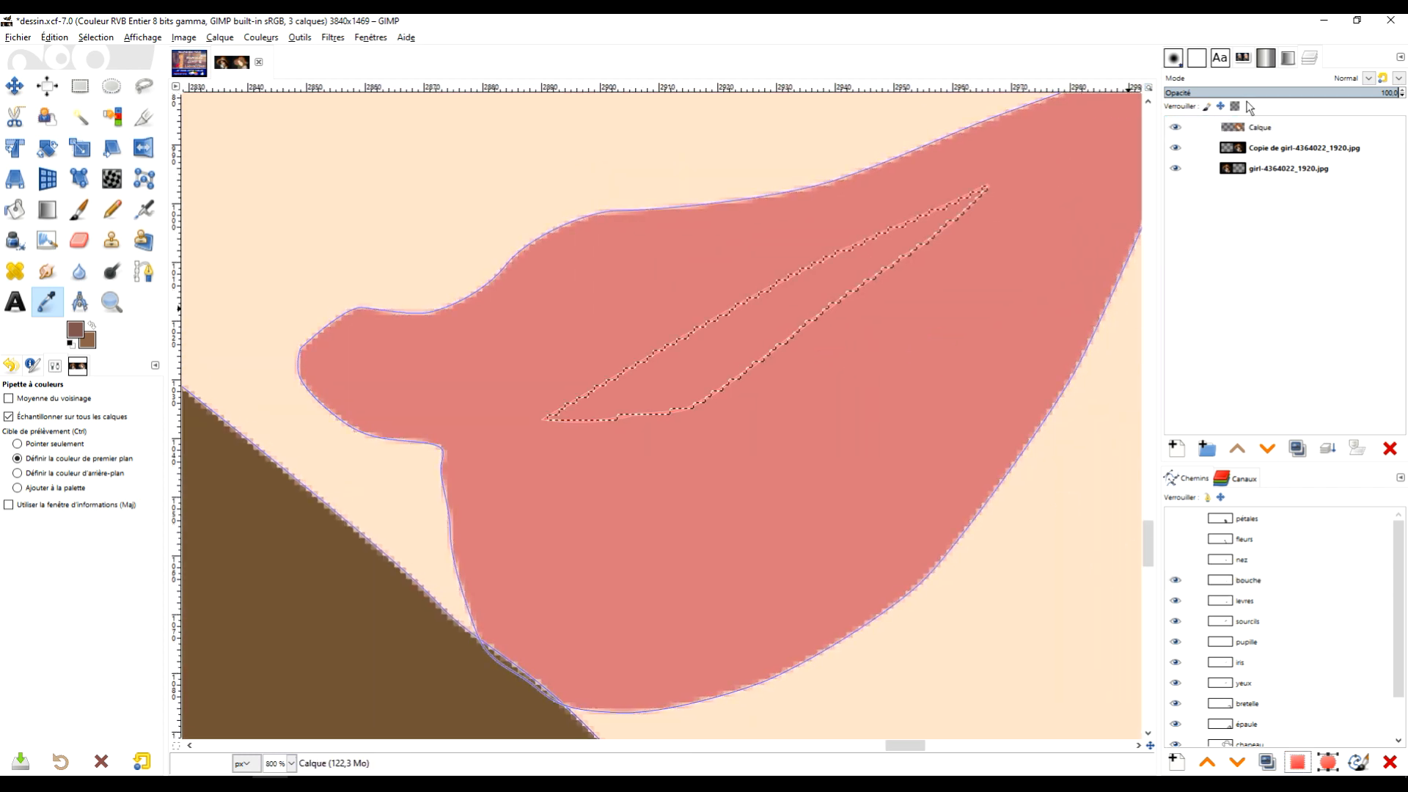
Reset the colours to white foreground and black background, and fill the bouche selection on the visible Calque layer with white.
{"action": "left_click", "coordinate": [1176, 127]}
{"action": "left_click", "coordinate": [1199, 127]}
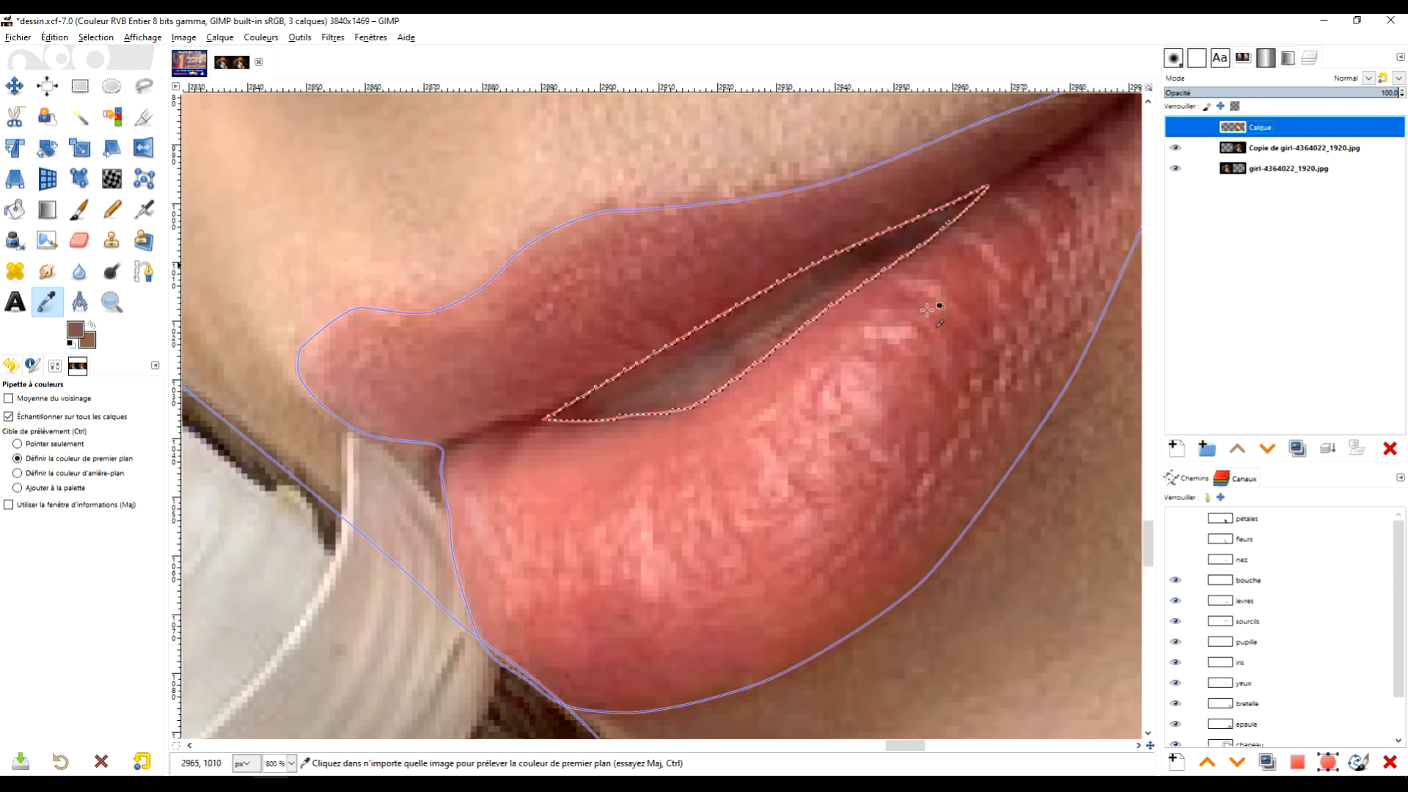
{"action": "scroll", "coordinate": [709, 363], "scroll_direction": "up", "scroll_amount": 3}
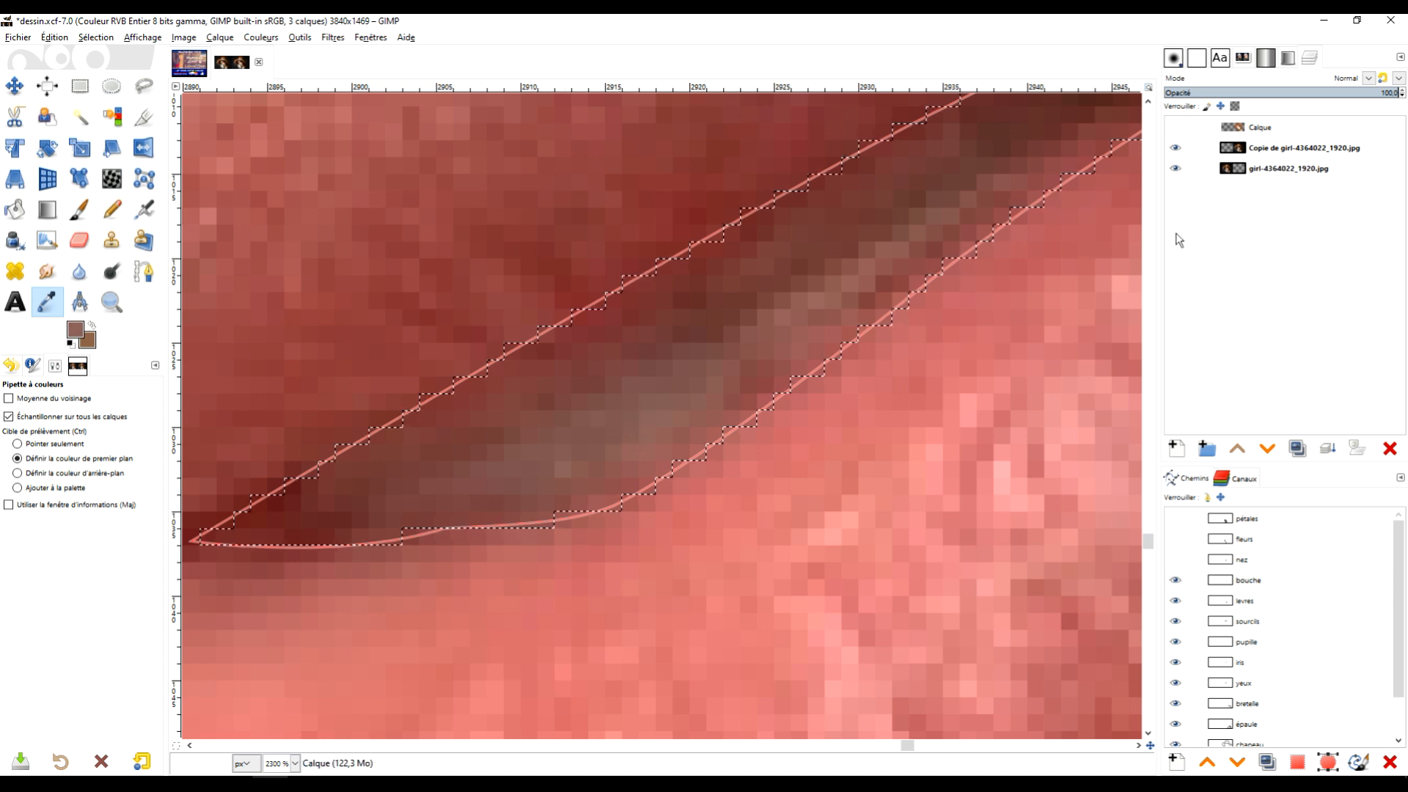
{"action": "left_click", "coordinate": [94, 325]}
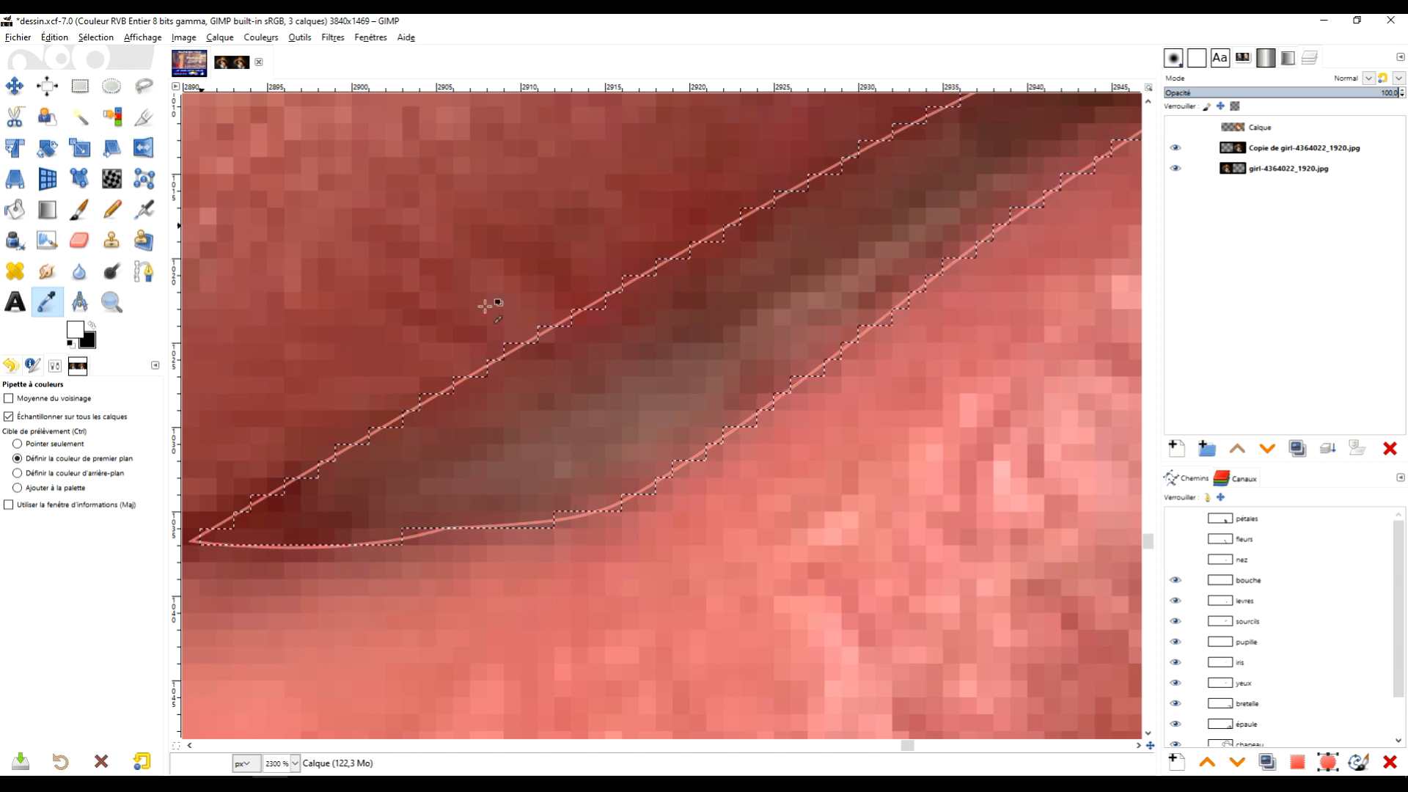
{"action": "left_click", "coordinate": [1173, 130]}
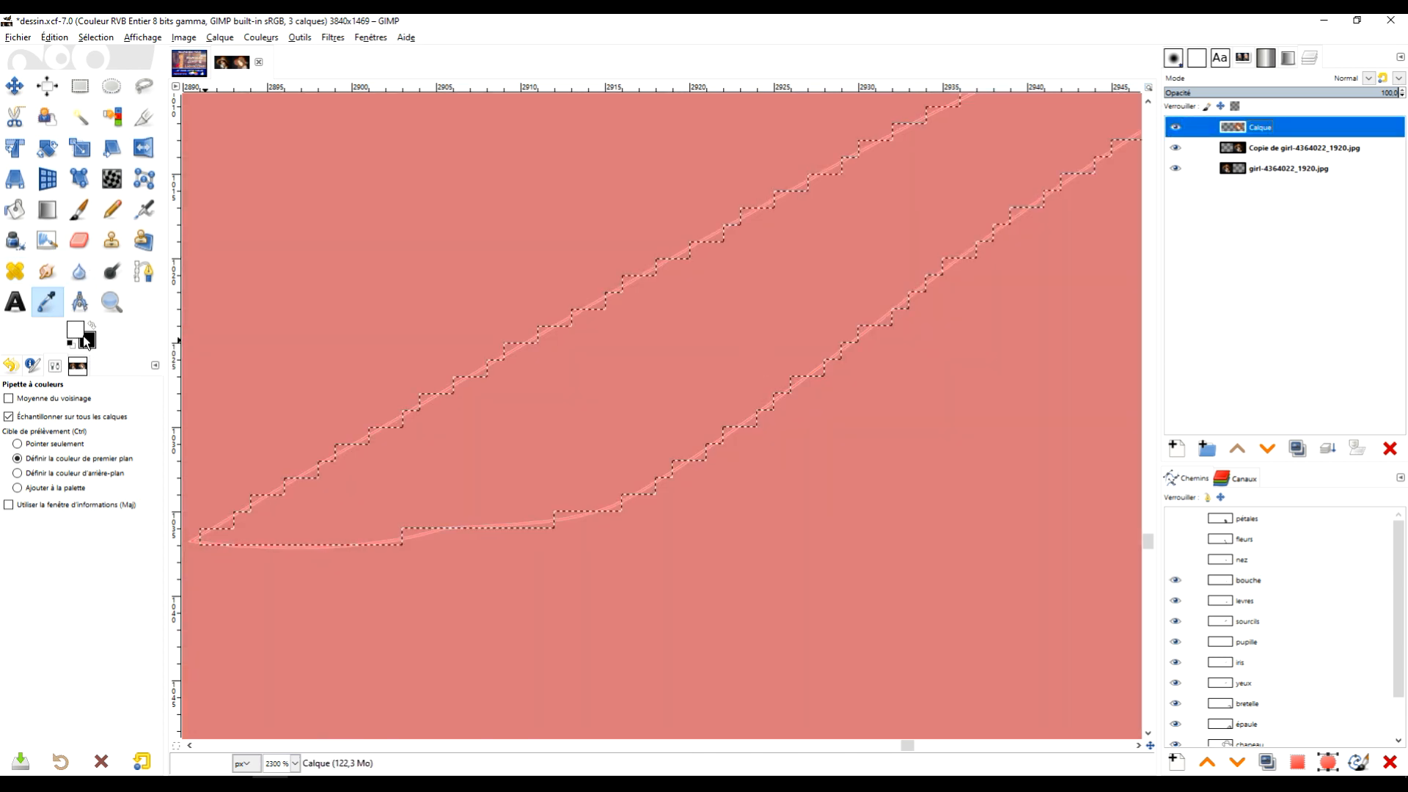
{"action": "scroll", "coordinate": [637, 369], "scroll_direction": "down", "scroll_amount": 6}
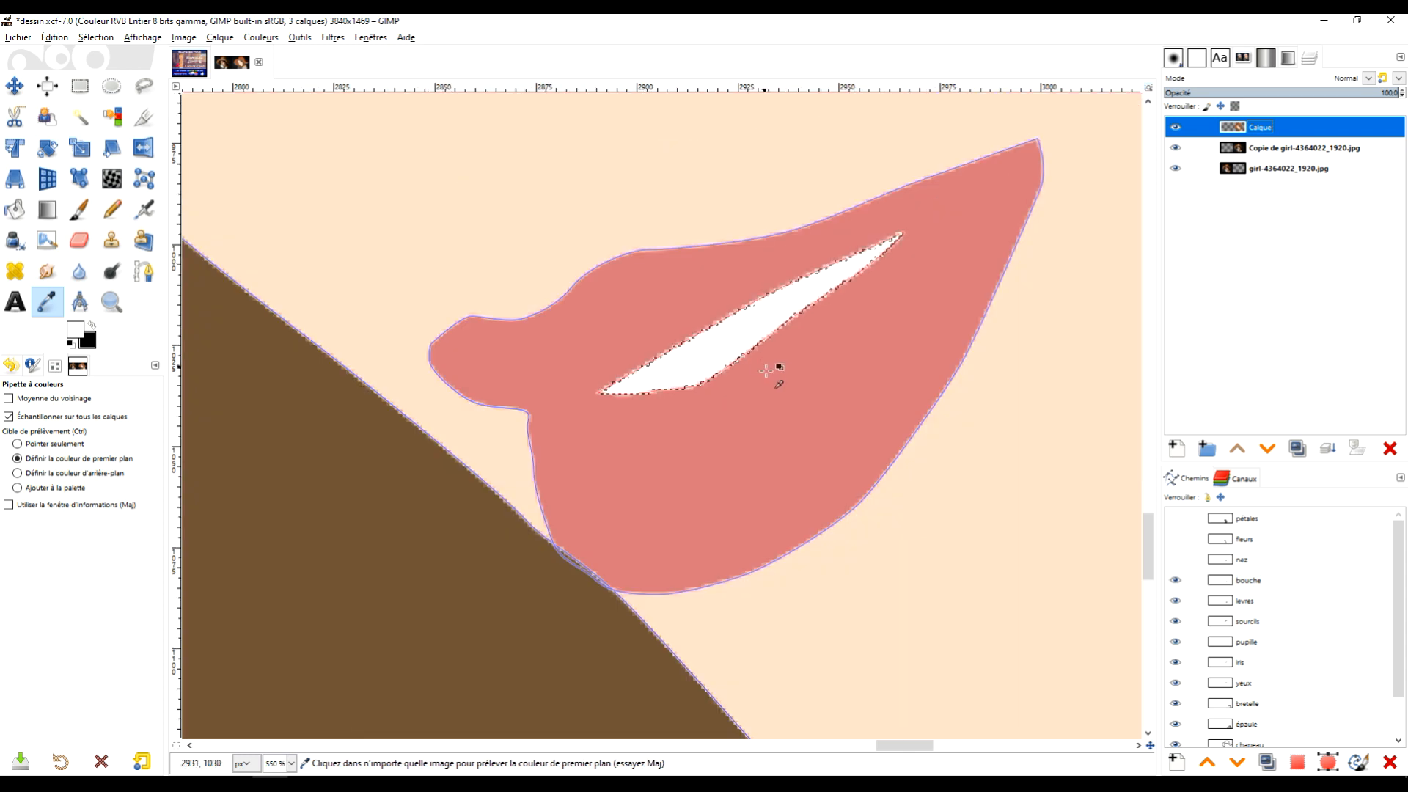
{"action": "scroll", "coordinate": [774, 373], "scroll_direction": "up", "scroll_amount": 1}
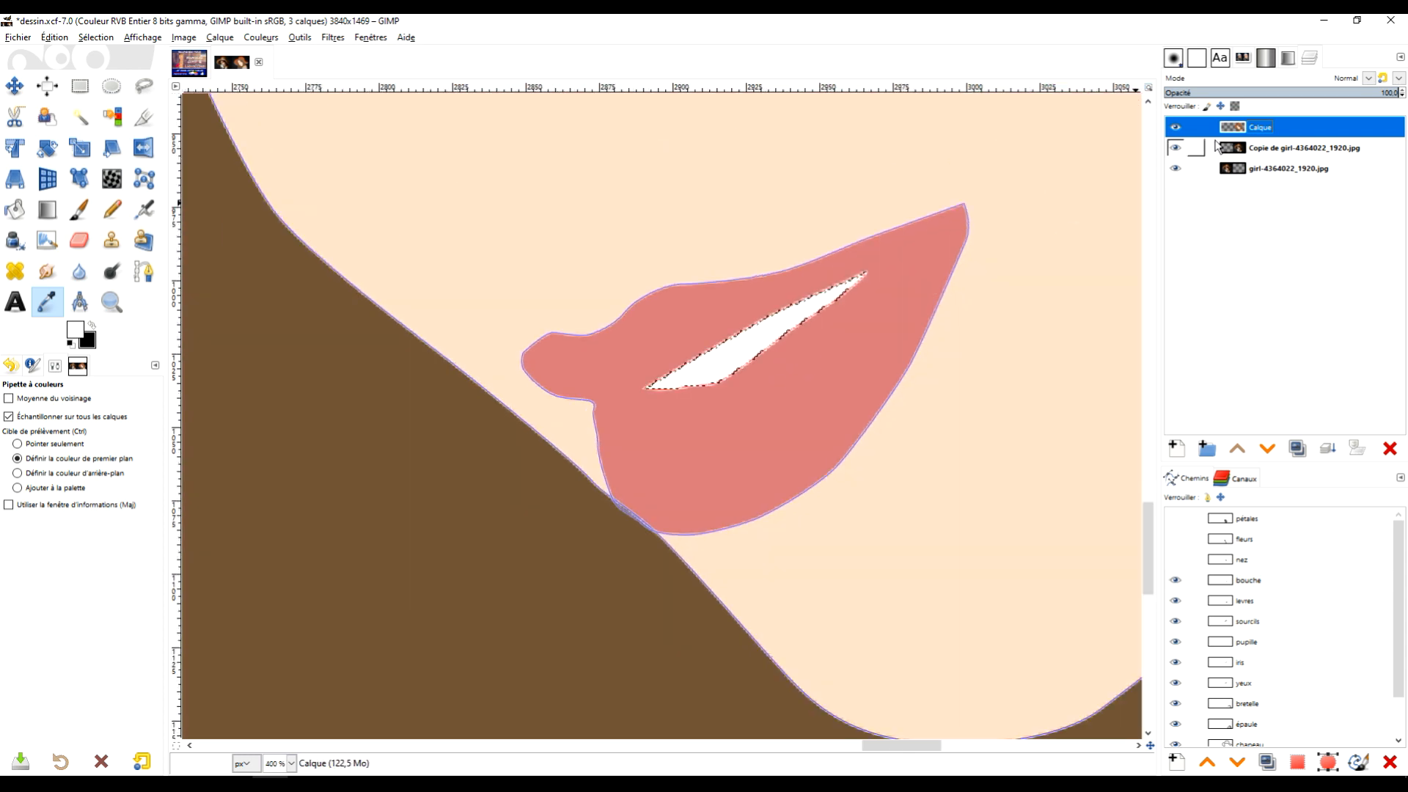
Hide Calque, show and select the nez path over the photo, and swap the colours so that black is the foreground.
{"action": "left_click", "coordinate": [1174, 127]}
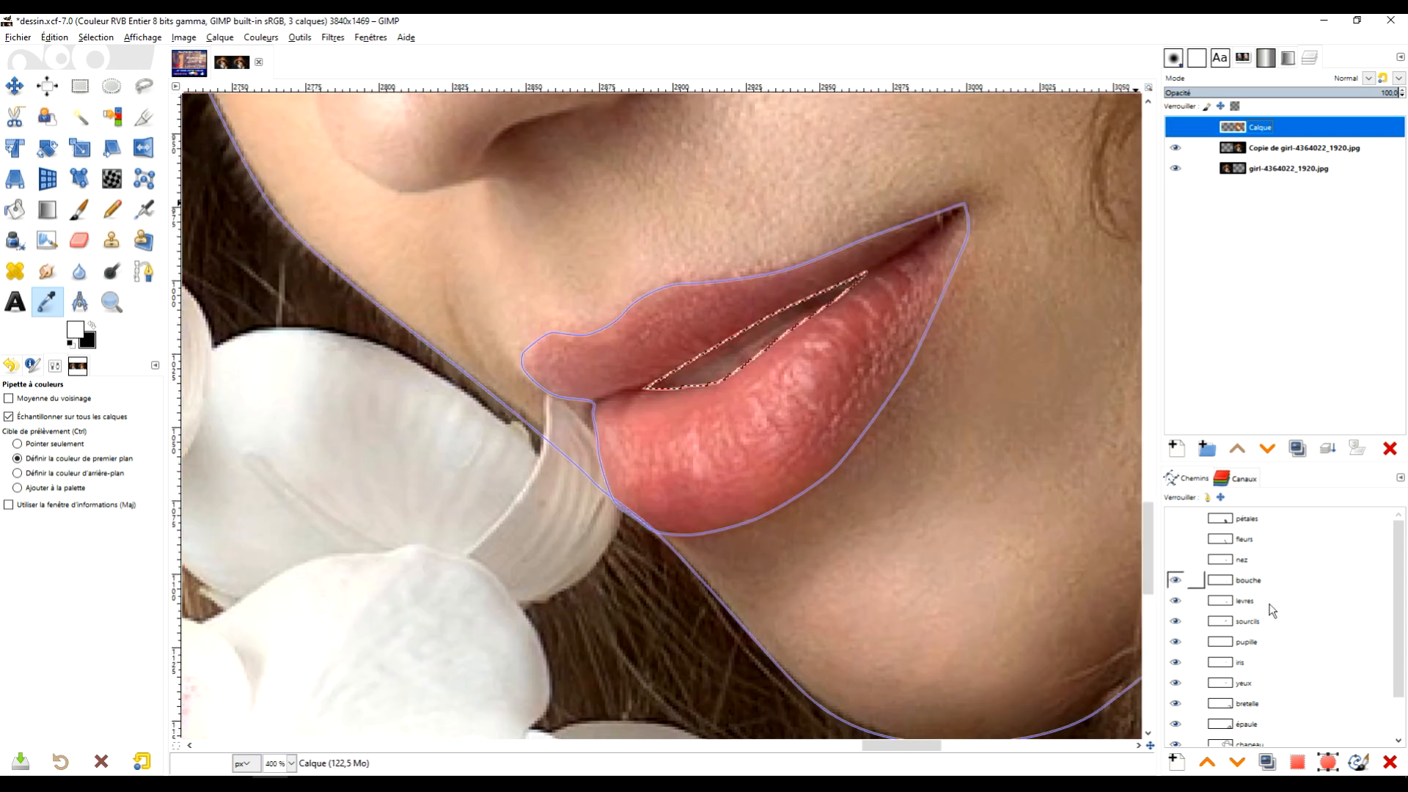
{"action": "left_click", "coordinate": [1240, 560]}
{"action": "left_click", "coordinate": [1174, 560]}
{"action": "scroll", "coordinate": [1014, 433], "scroll_direction": "down", "scroll_amount": 1}
{"action": "left_click_drag", "start_coordinate": [1014, 433], "coordinate": [886, 680]}
{"action": "scroll", "coordinate": [769, 378], "scroll_direction": "down", "scroll_amount": 1}
{"action": "scroll", "coordinate": [741, 352], "scroll_direction": "up", "scroll_amount": 1}
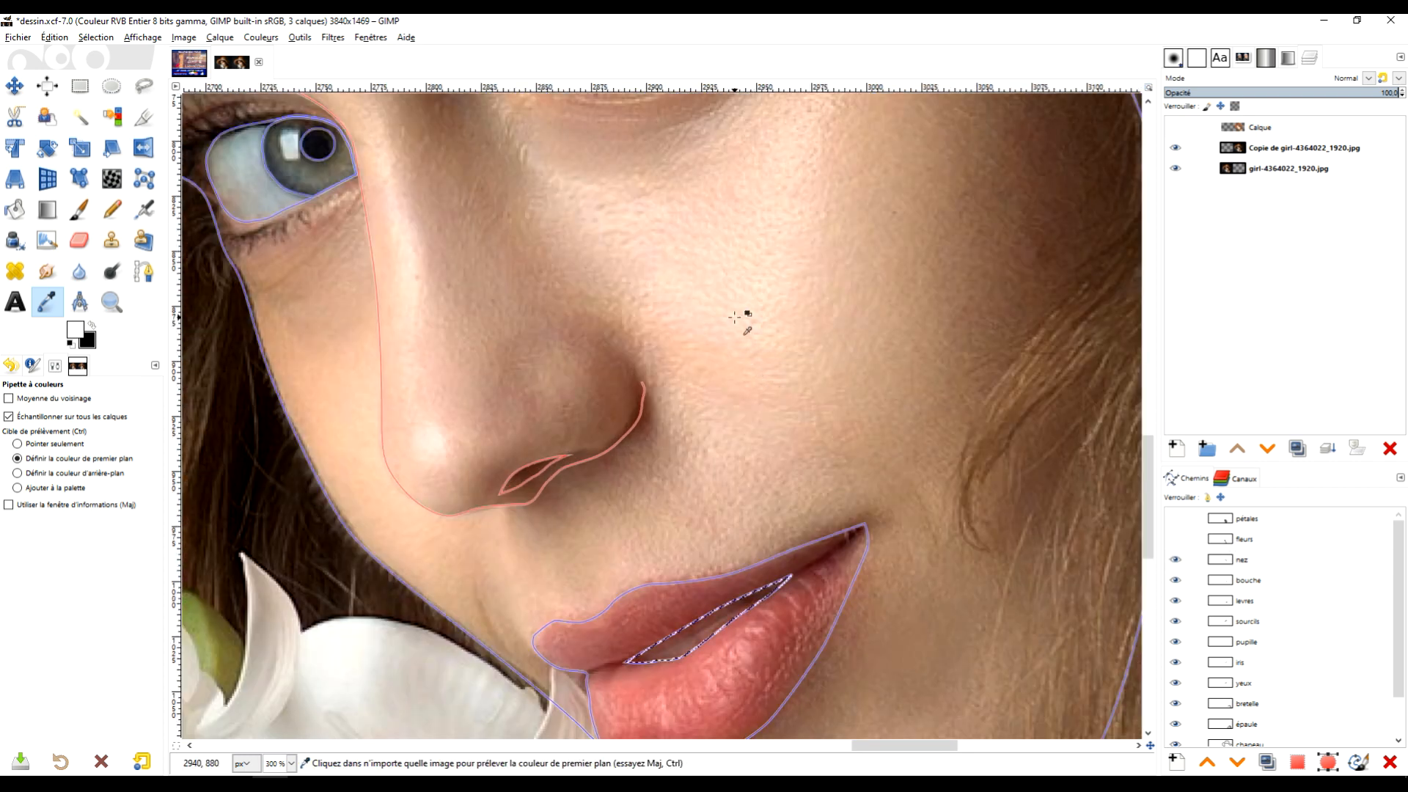
{"action": "left_click_drag", "start_coordinate": [735, 316], "coordinate": [813, 466]}
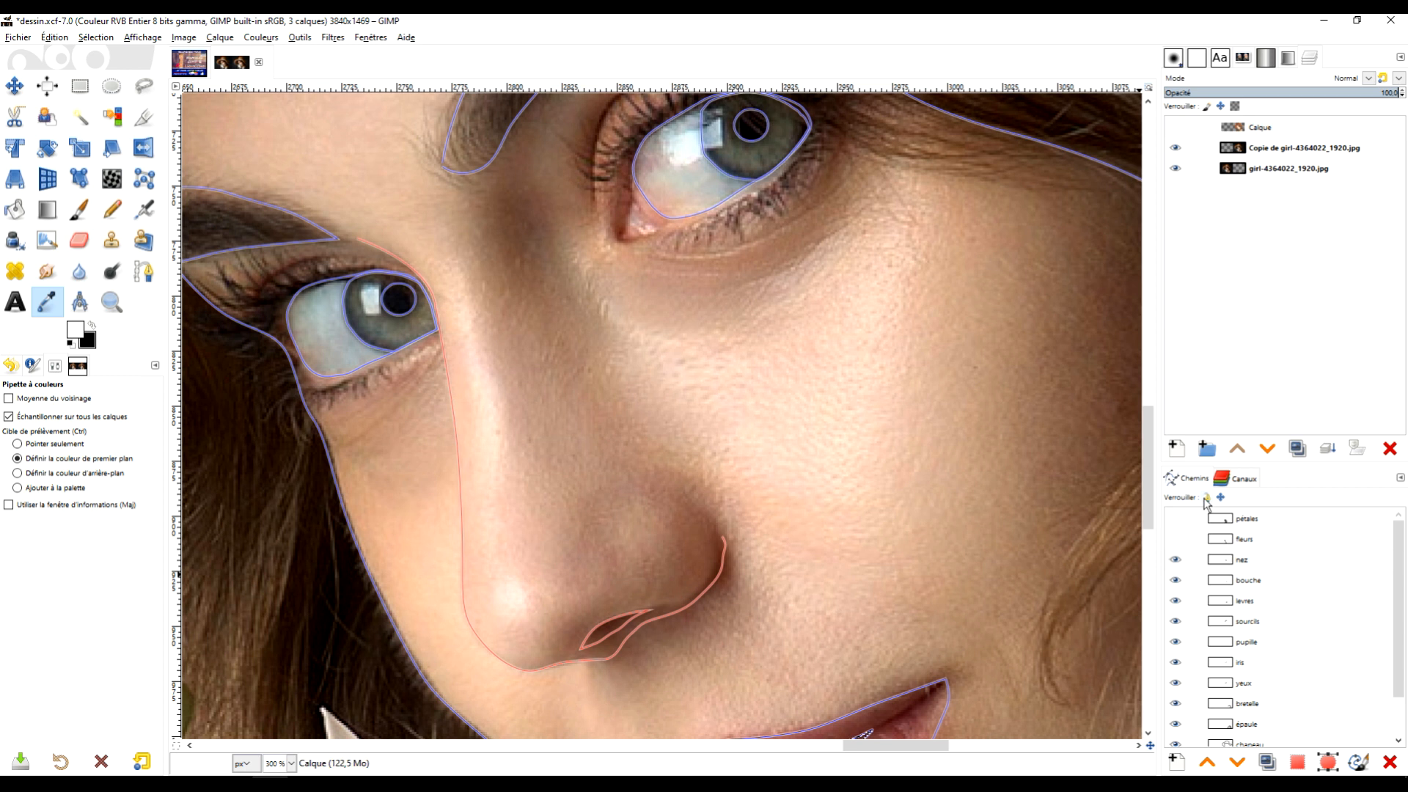
{"action": "left_click_drag", "start_coordinate": [913, 447], "coordinate": [911, 377]}
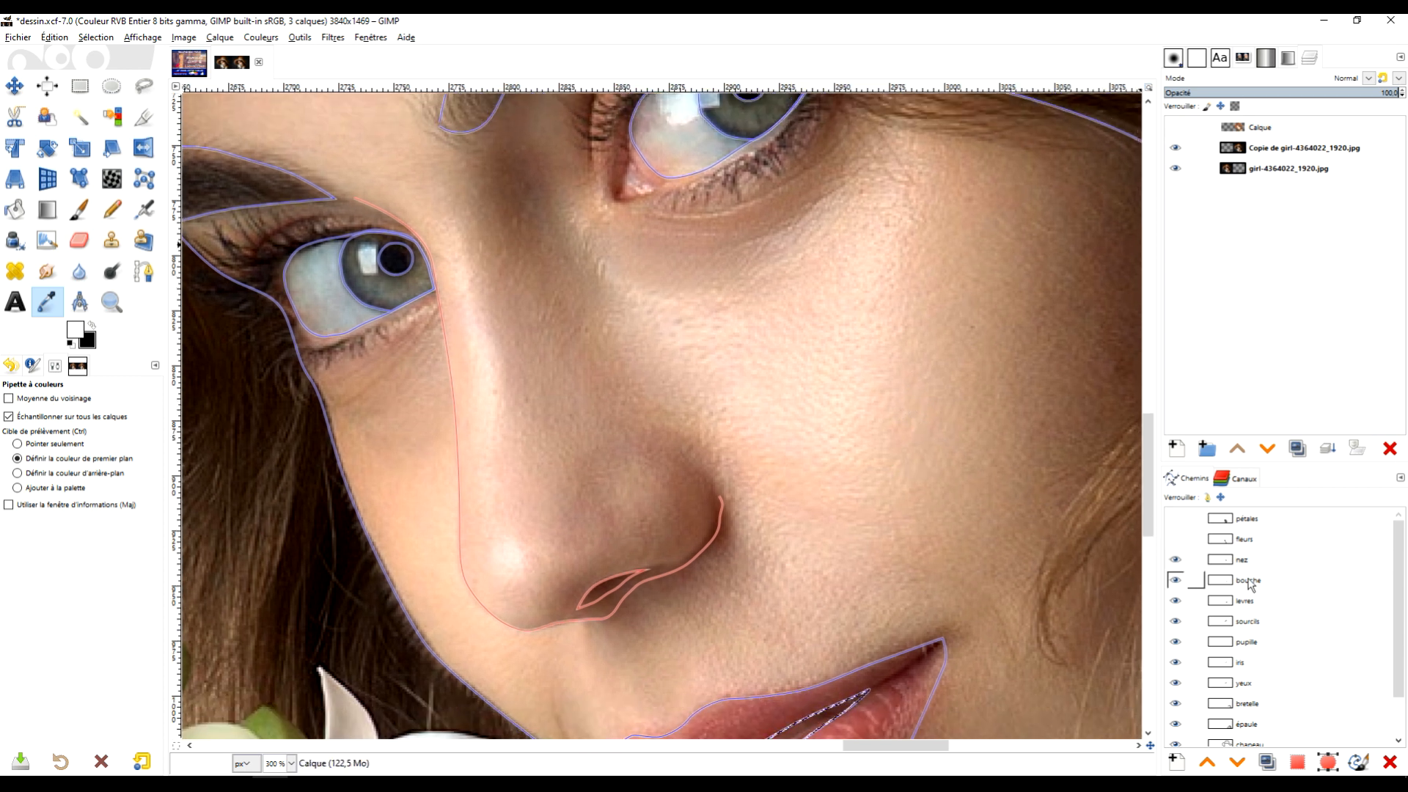
{"action": "left_click", "coordinate": [1238, 559]}
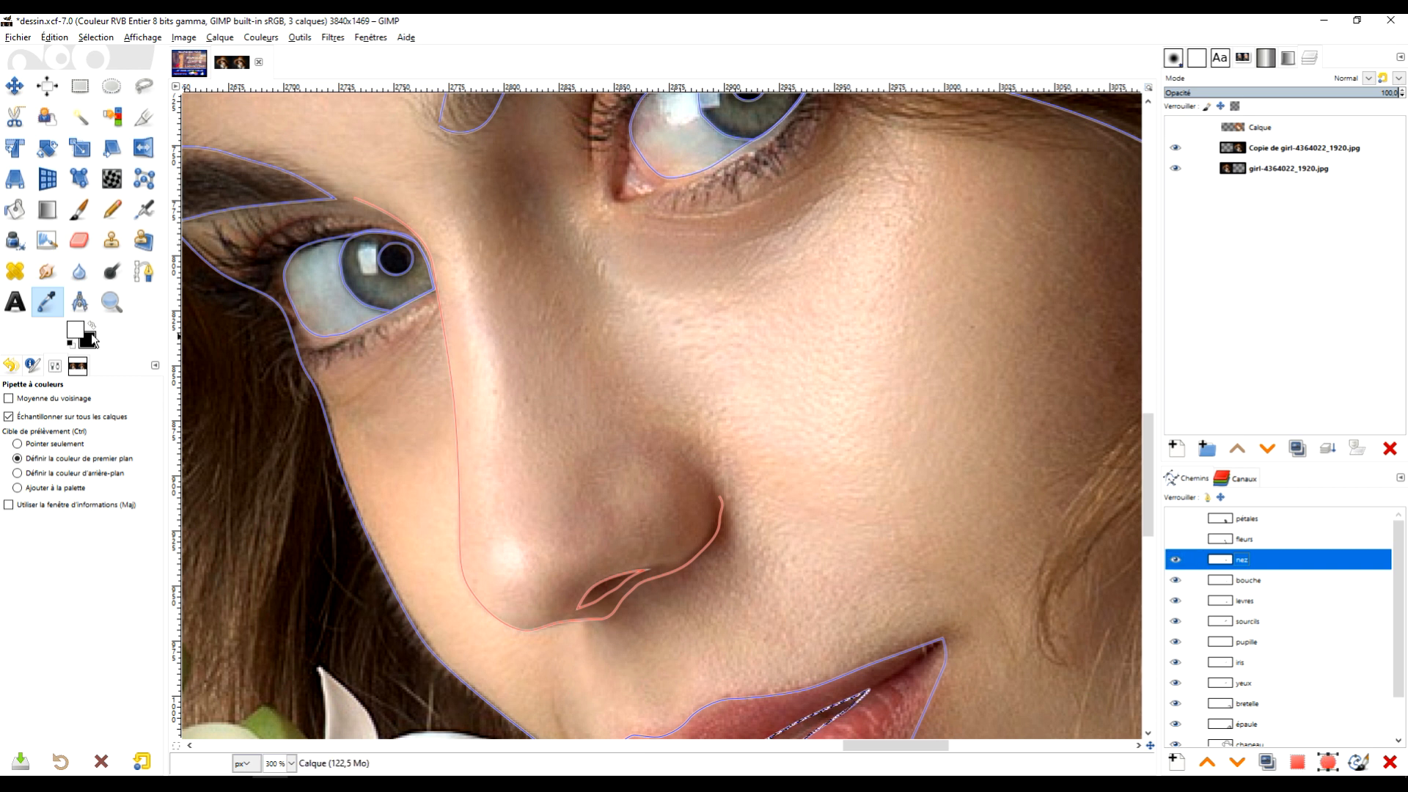
{"action": "left_click", "coordinate": [73, 343]}
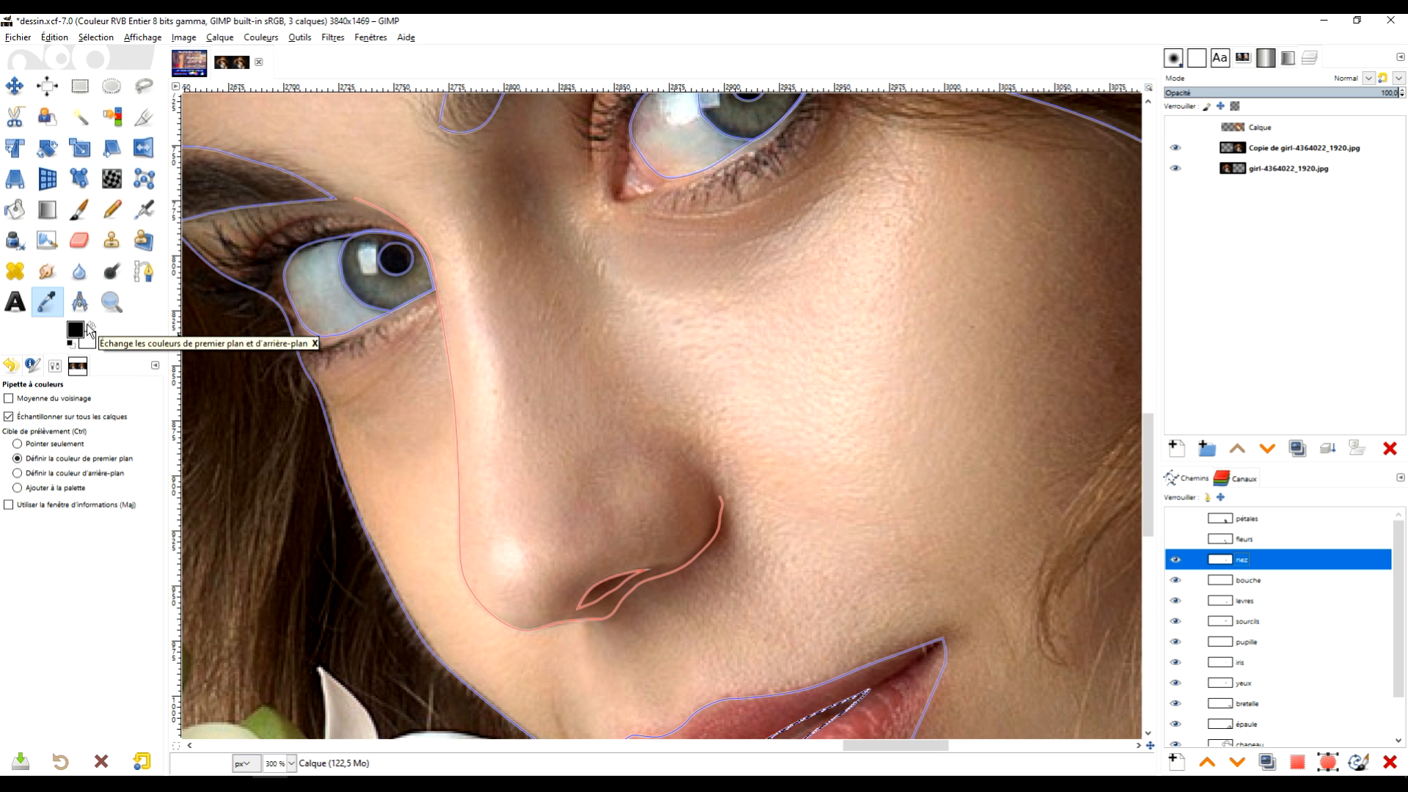
Make Calque visible and try to stroke the nez path with a 4 px solid black line.
{"action": "left_click", "coordinate": [1353, 764]}
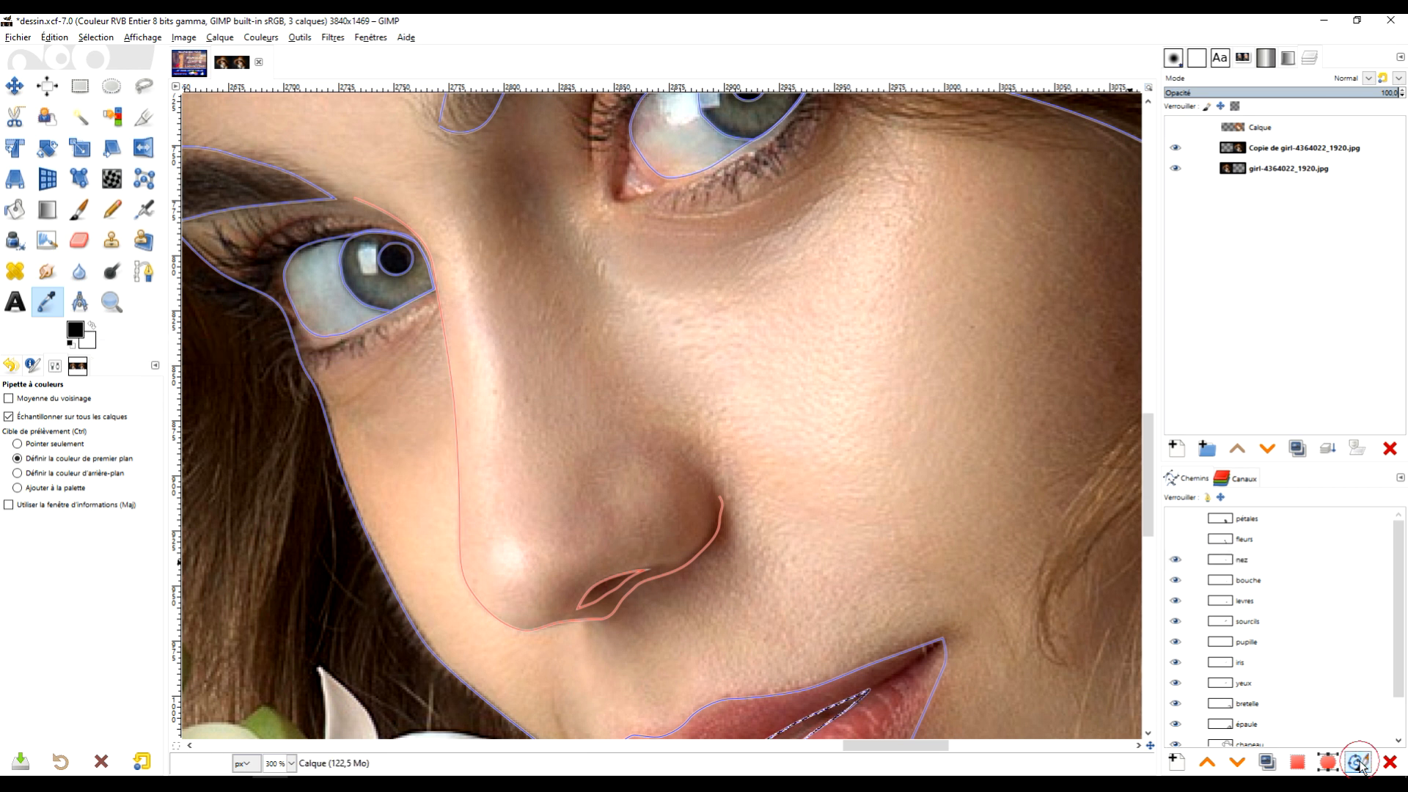
{"action": "left_click", "coordinate": [1182, 560]}
{"action": "left_click", "coordinate": [1248, 635]}
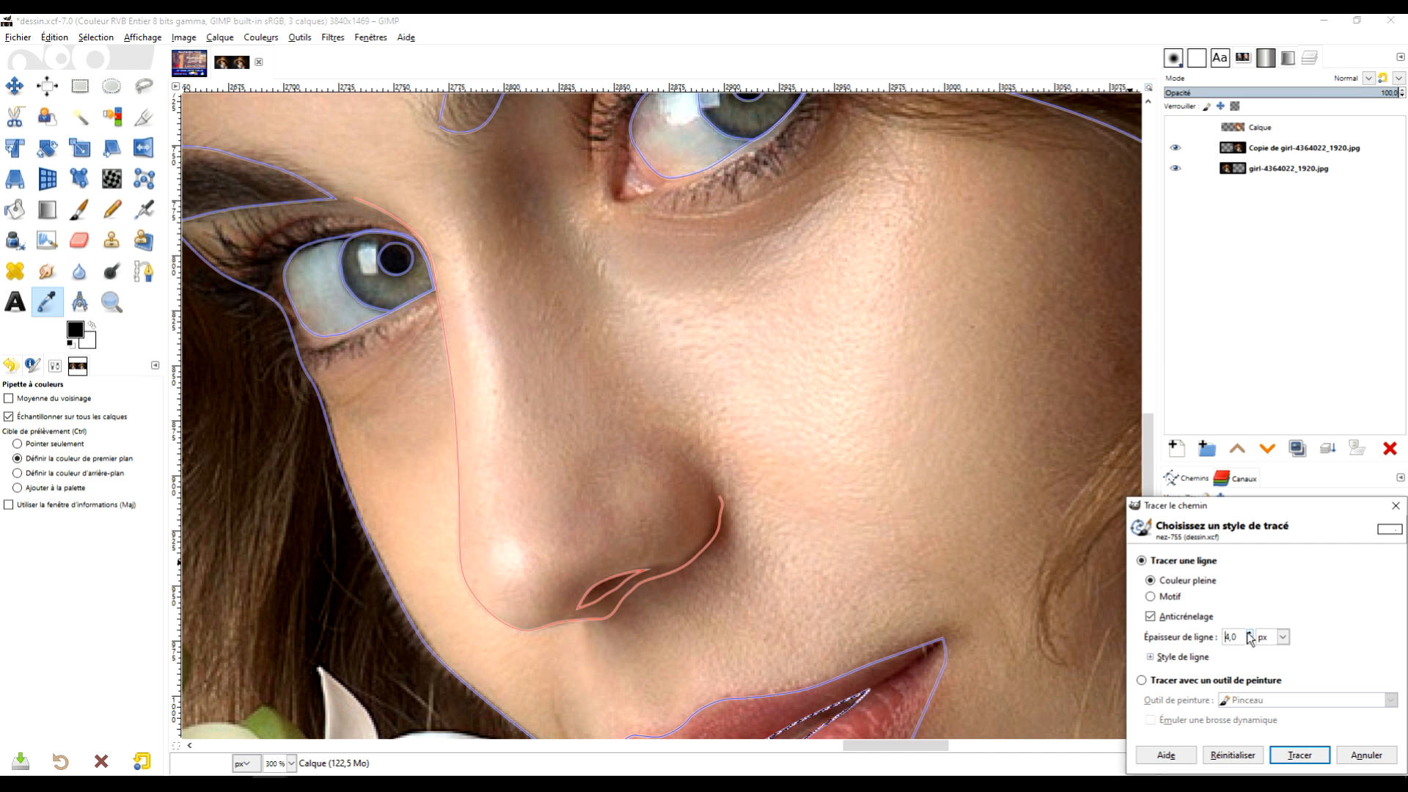
{"action": "left_click", "coordinate": [1175, 127]}
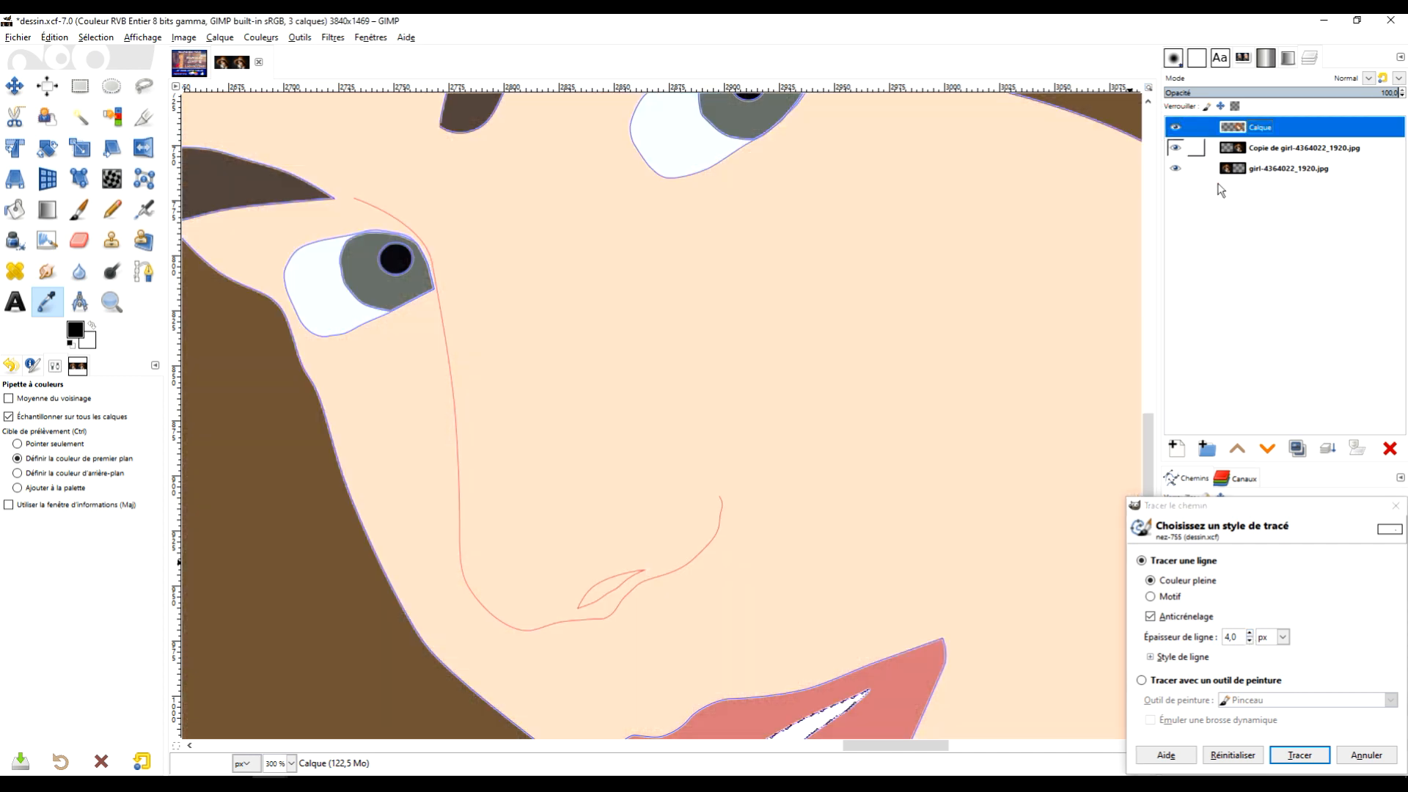
{"action": "left_click", "coordinate": [1308, 756]}
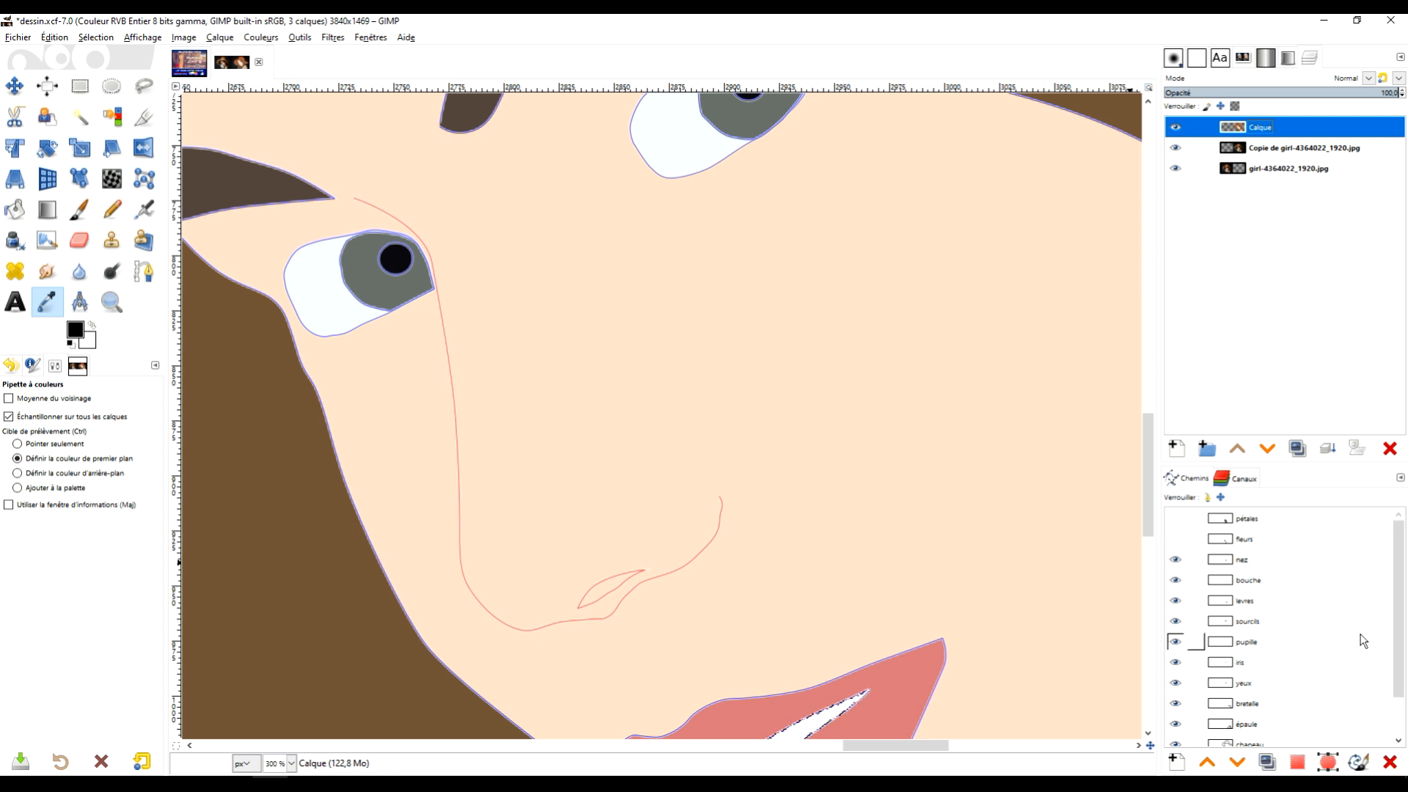
{"action": "scroll", "coordinate": [880, 594], "scroll_direction": "down", "scroll_amount": 1}
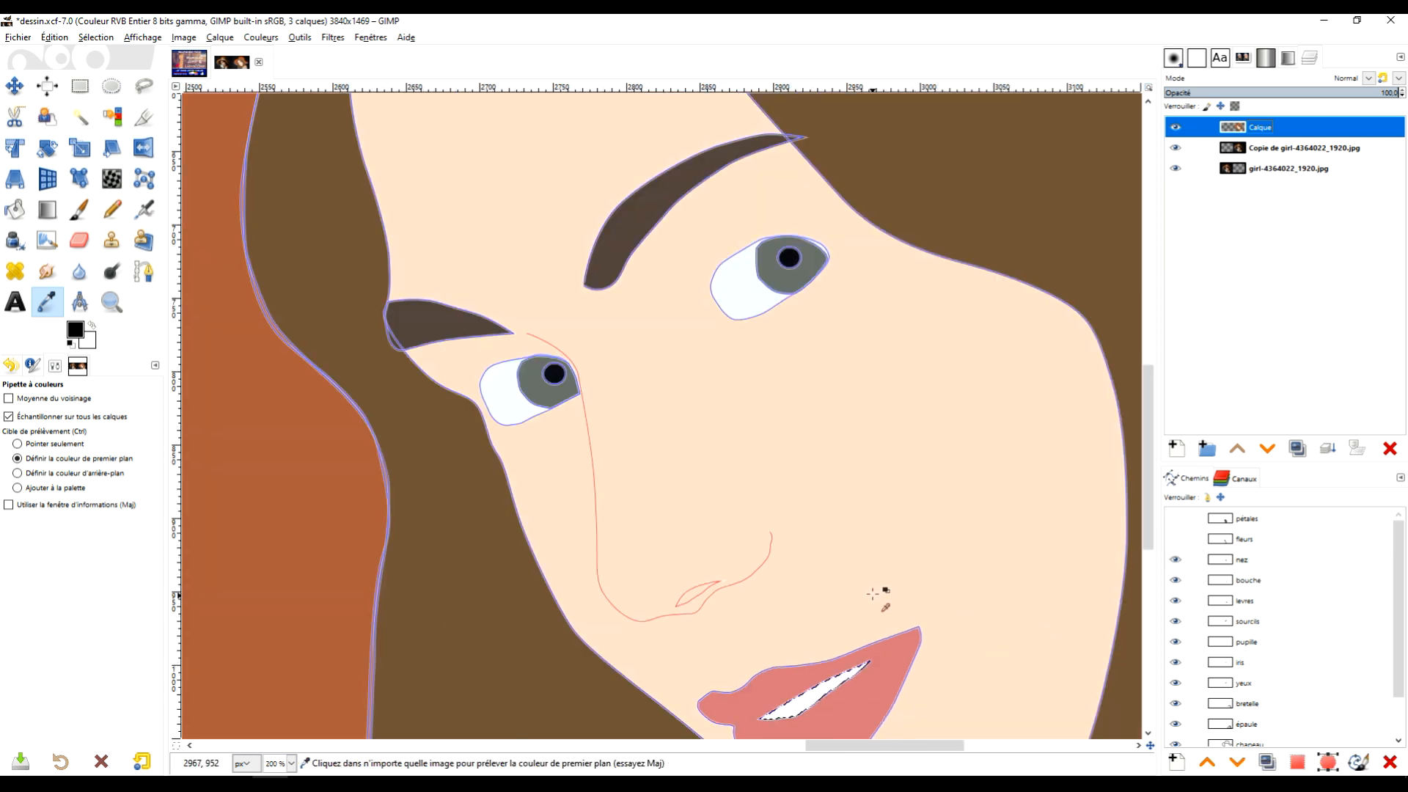
{"action": "scroll", "coordinate": [785, 572], "scroll_direction": "down", "scroll_amount": 2}
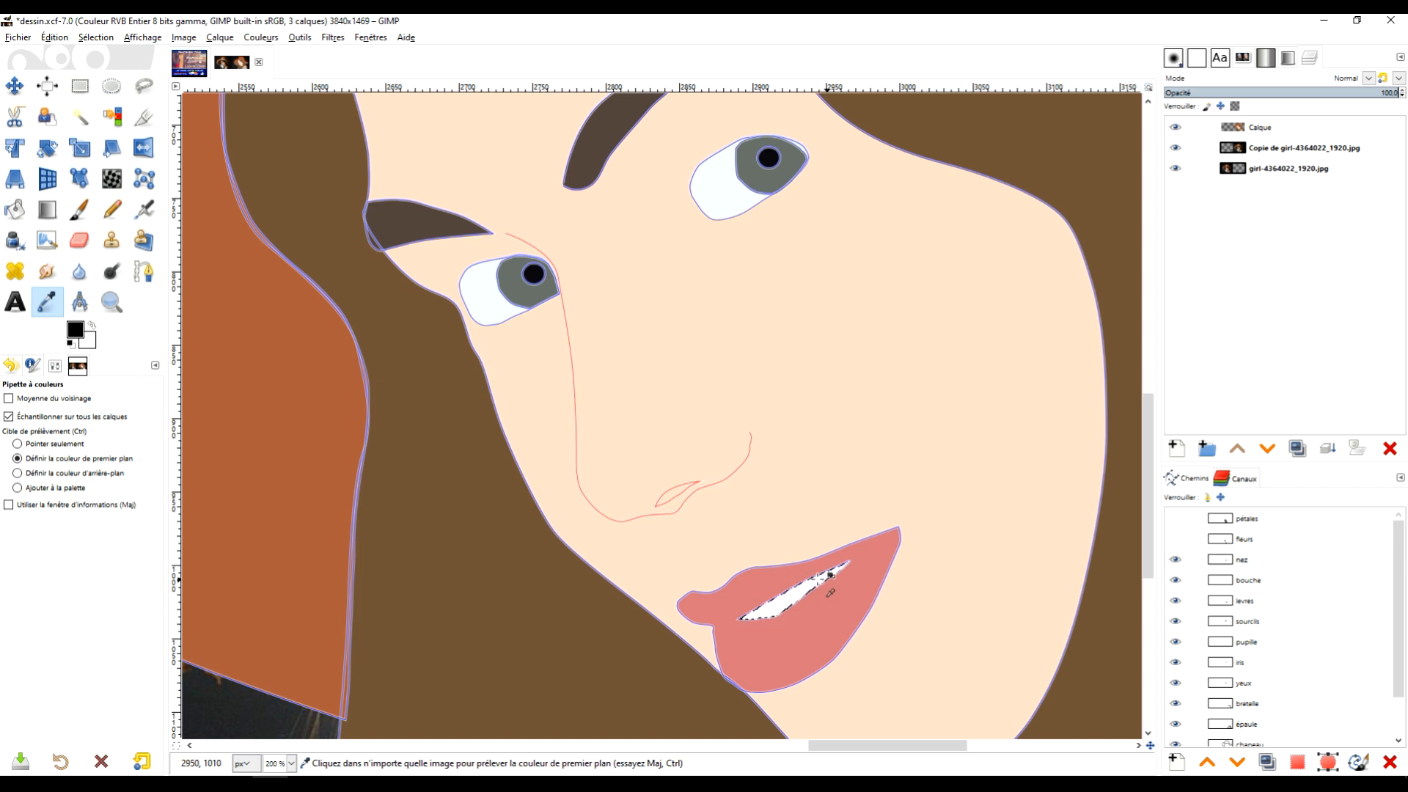
{"action": "key", "text": "ctrl"}
{"action": "scroll", "coordinate": [788, 594], "scroll_direction": "up", "scroll_amount": 1}
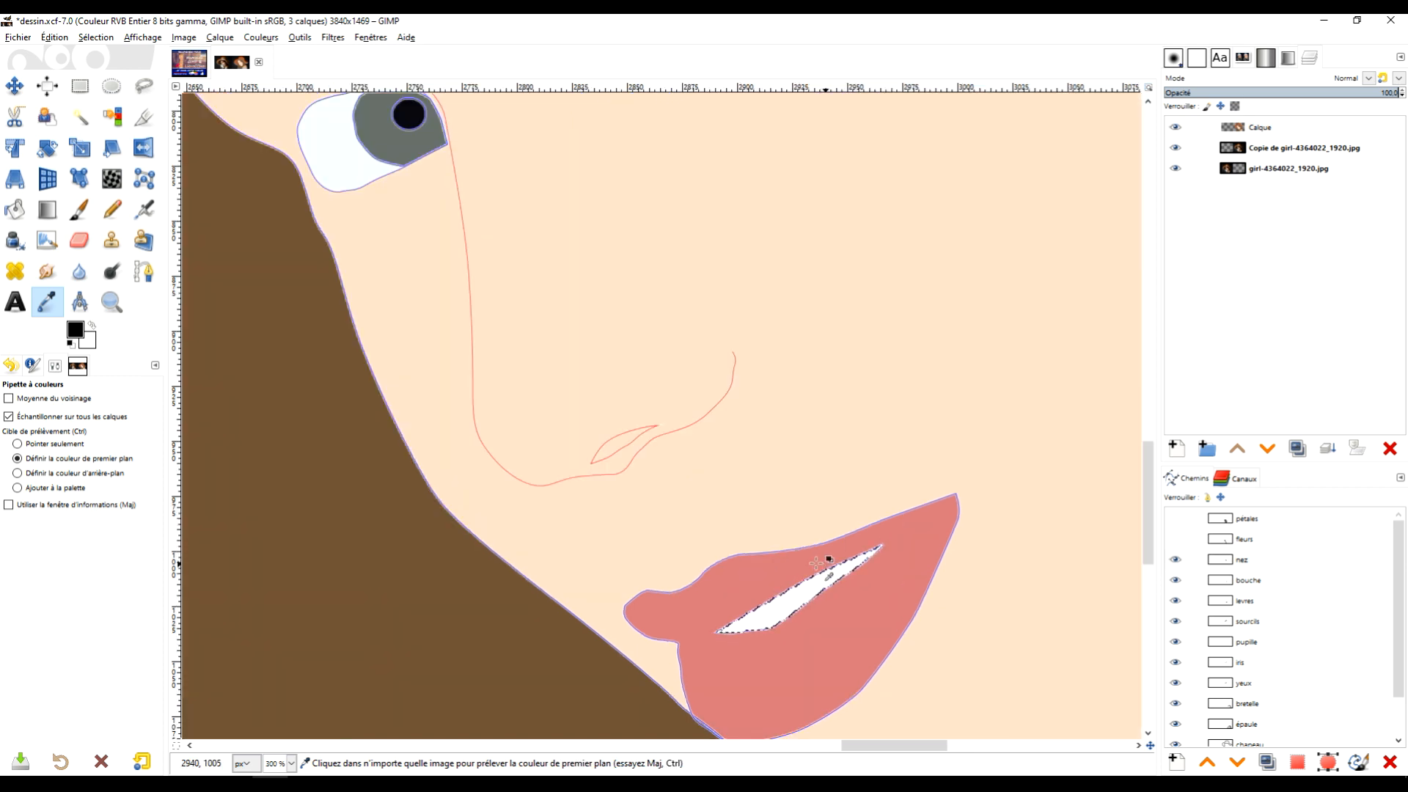
Clear the active mouth selection and reselect the Calque layer, with nez as the current path.
{"action": "left_click", "coordinate": [1243, 562]}
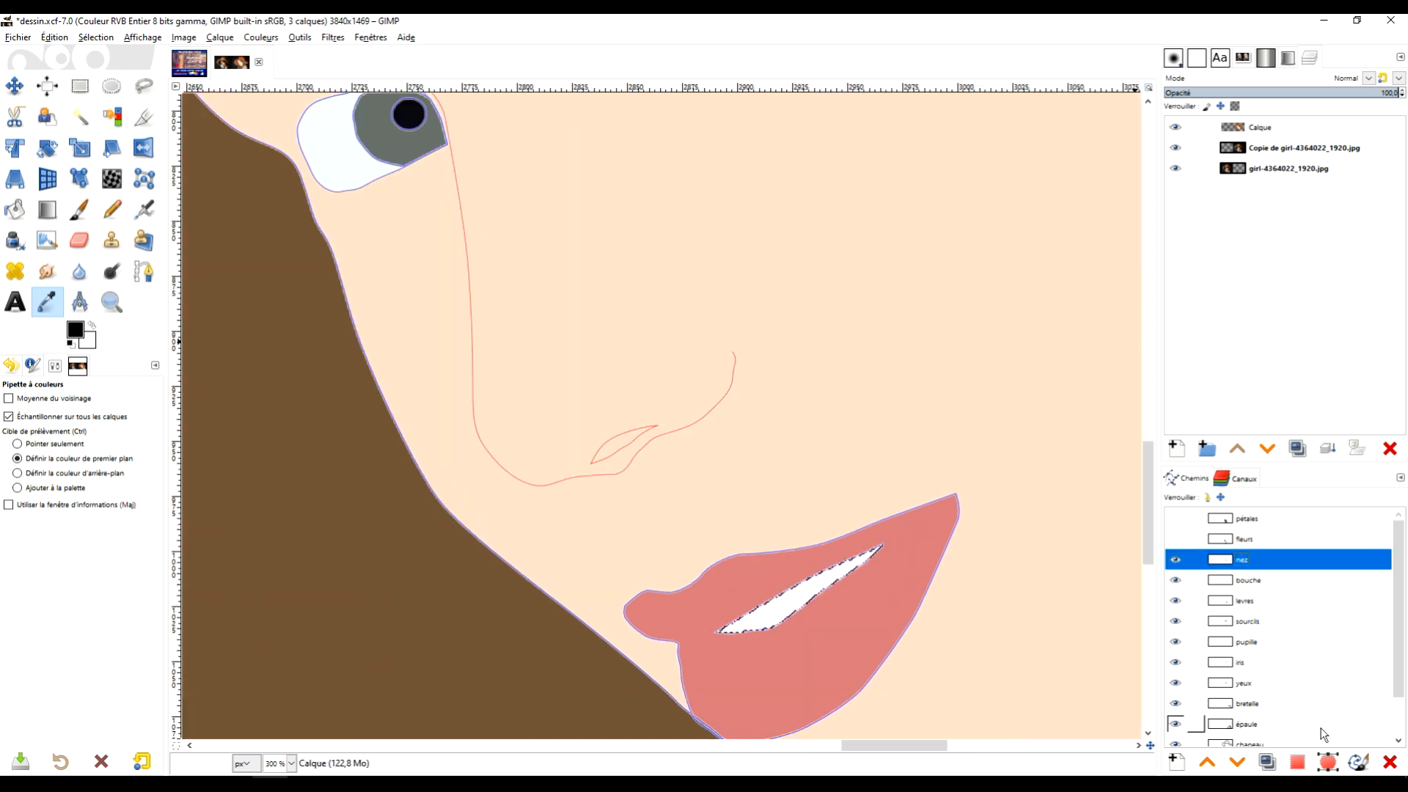
{"action": "left_click", "coordinate": [82, 38]}
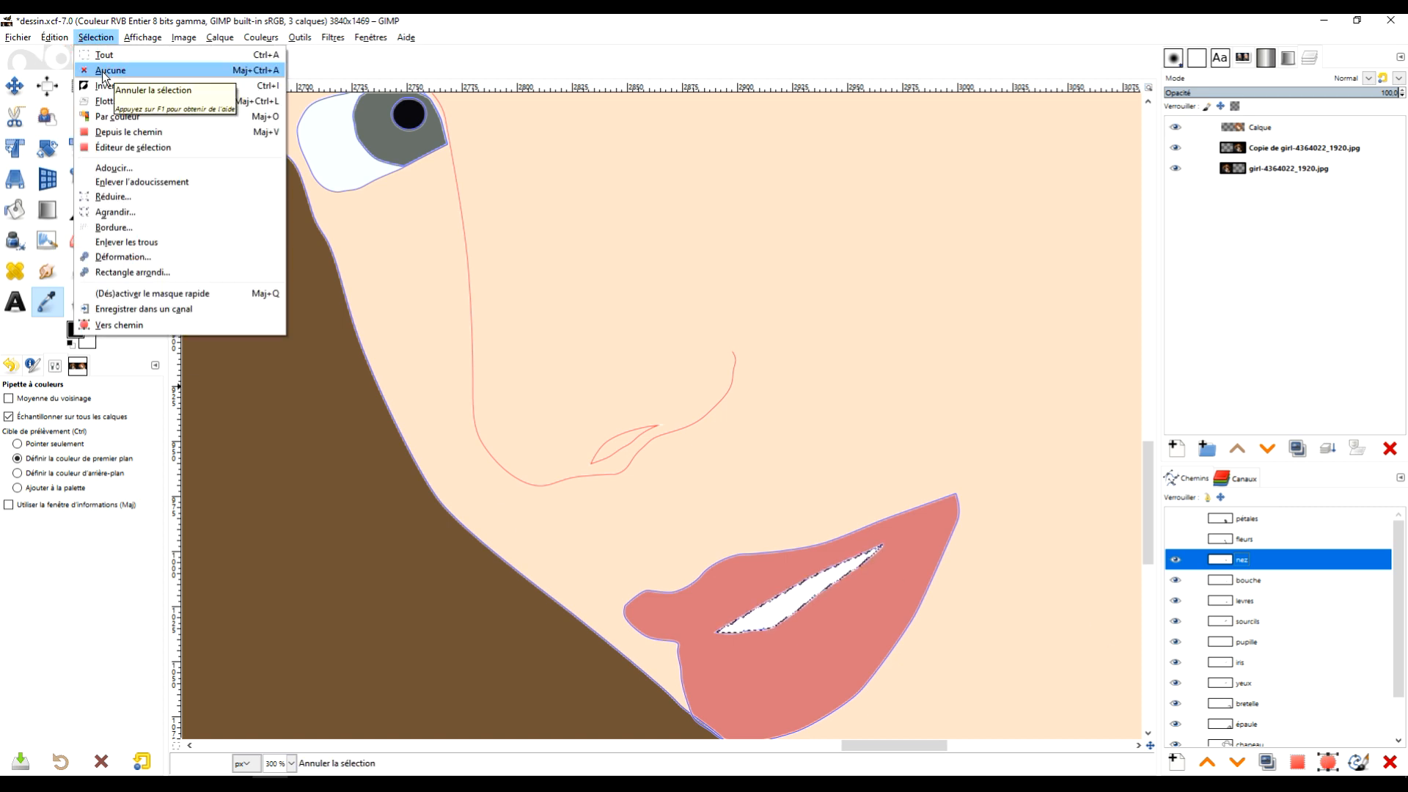
{"action": "left_click", "coordinate": [276, 72]}
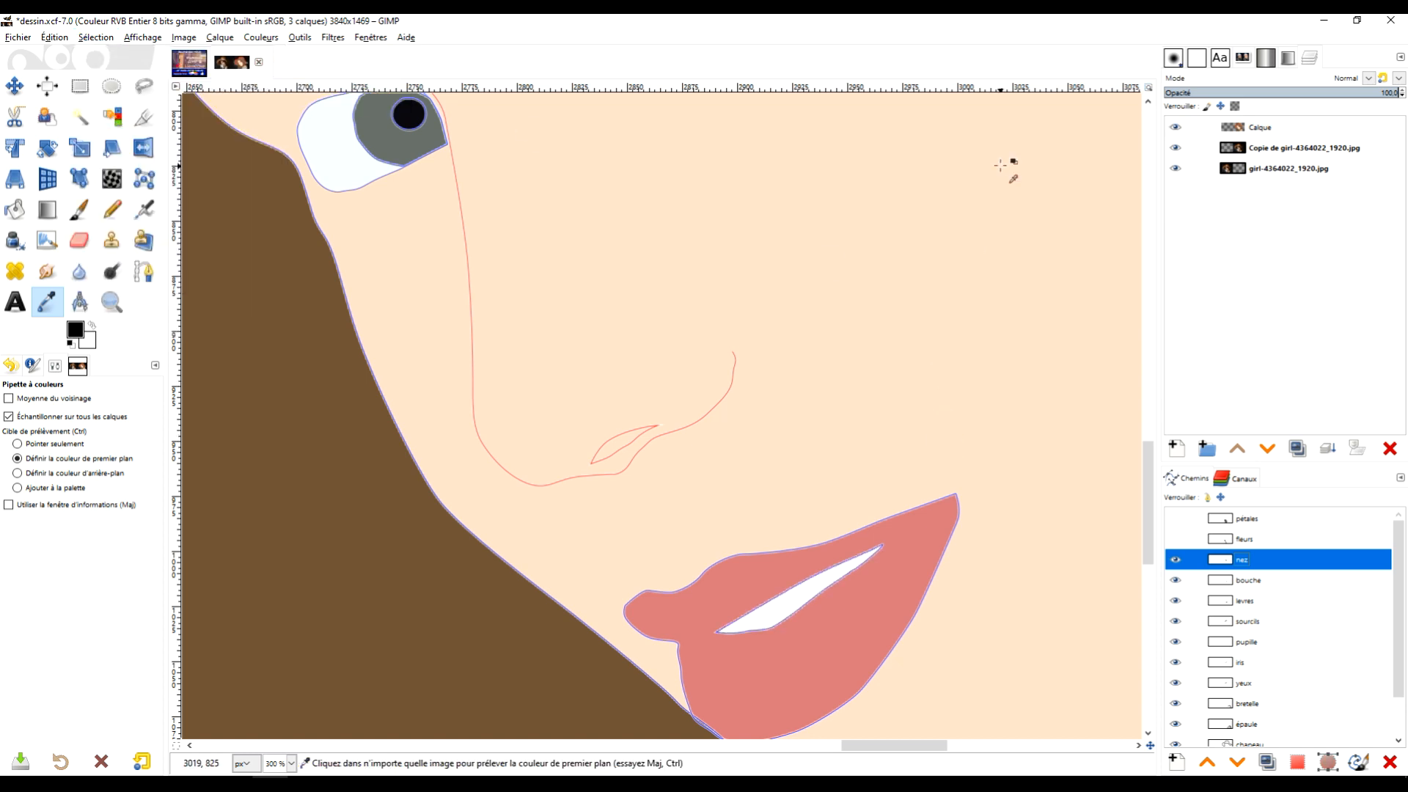
{"action": "left_click", "coordinate": [1210, 127]}
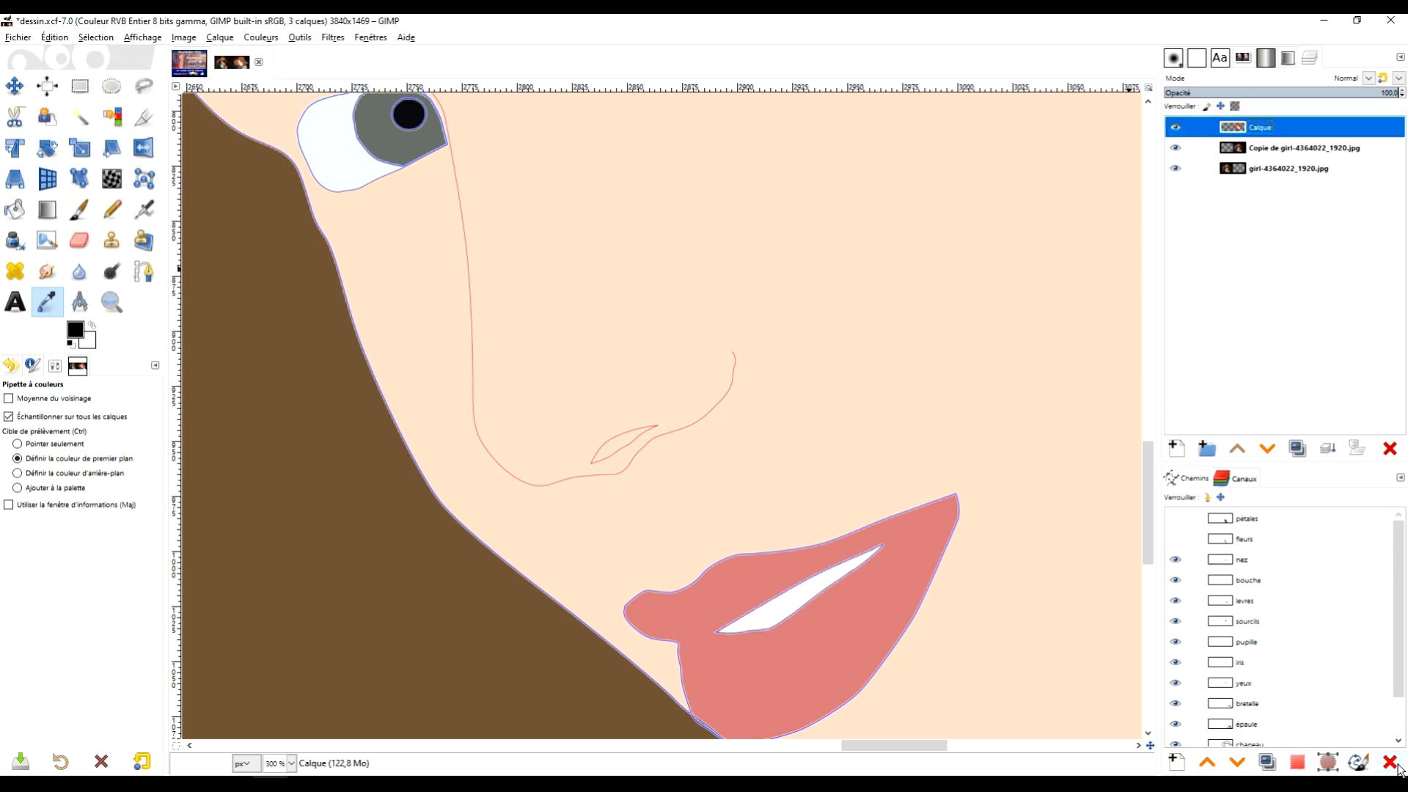
Try a 4 px solid black stroke along the nez path on Calque and undo it.
{"action": "left_click", "coordinate": [1354, 763]}
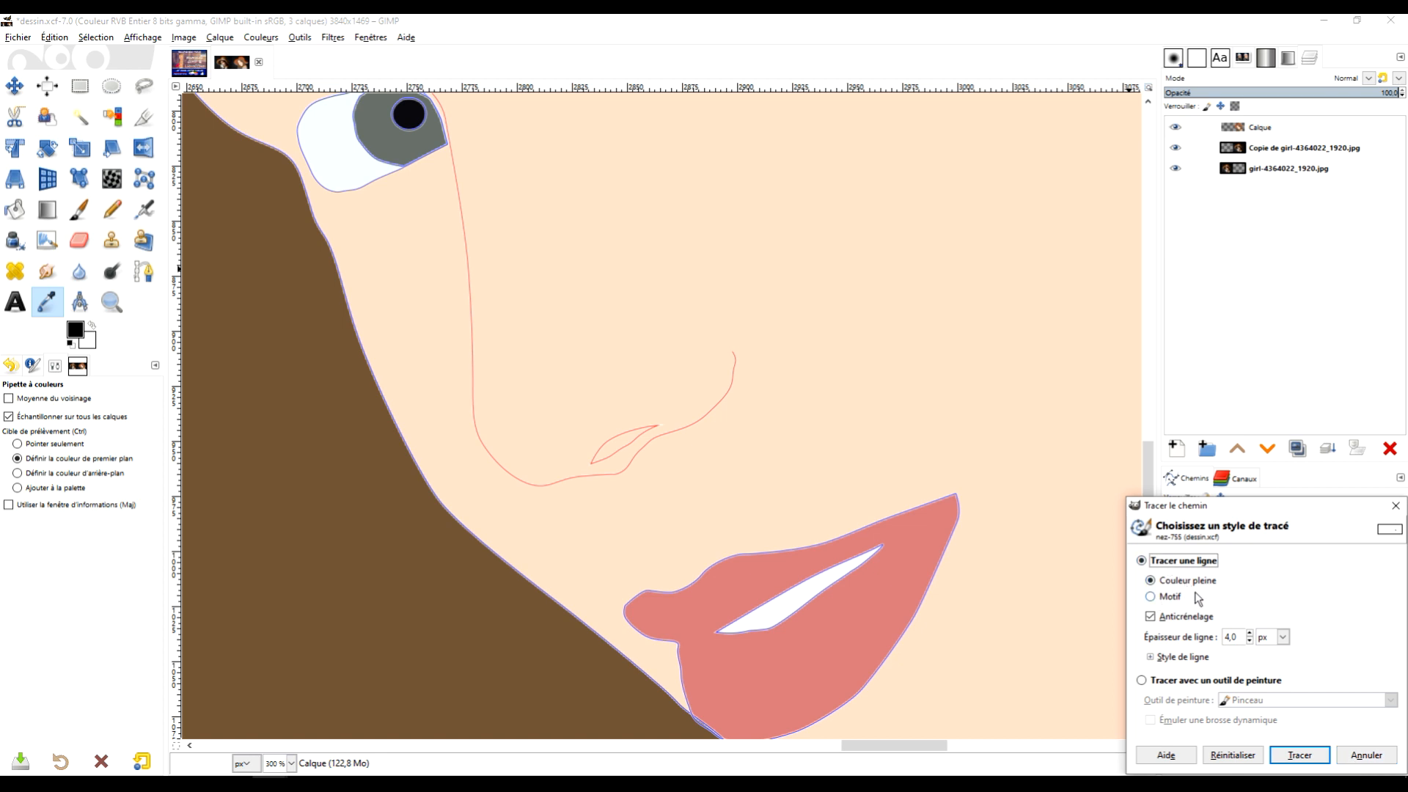
{"action": "left_click", "coordinate": [1311, 756]}
{"action": "scroll", "coordinate": [781, 440], "scroll_direction": "down", "scroll_amount": 4, "text": "ctrl"}
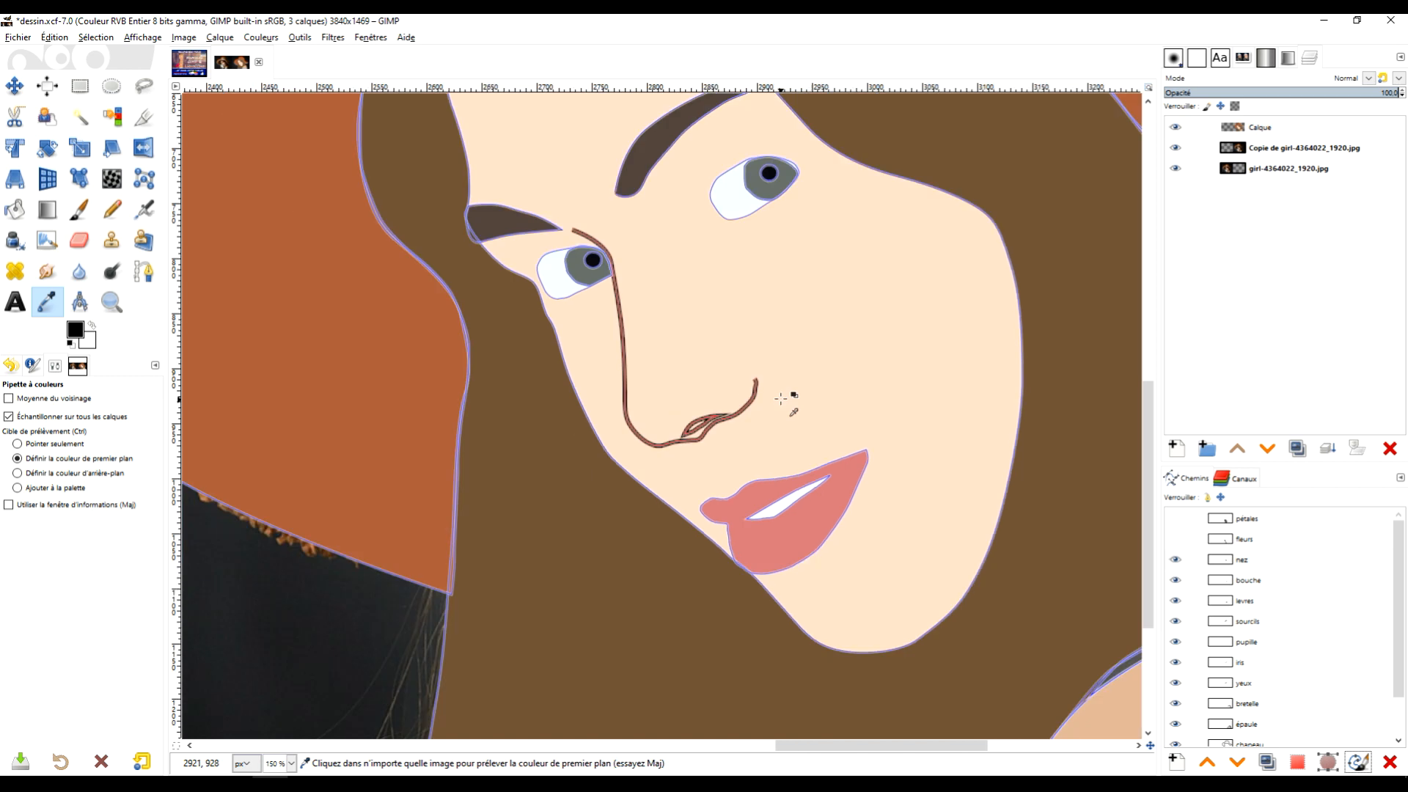
{"action": "scroll", "coordinate": [779, 447], "scroll_direction": "up", "scroll_amount": 1, "text": "ctrl"}
{"action": "key", "text": "ctrl+z"}
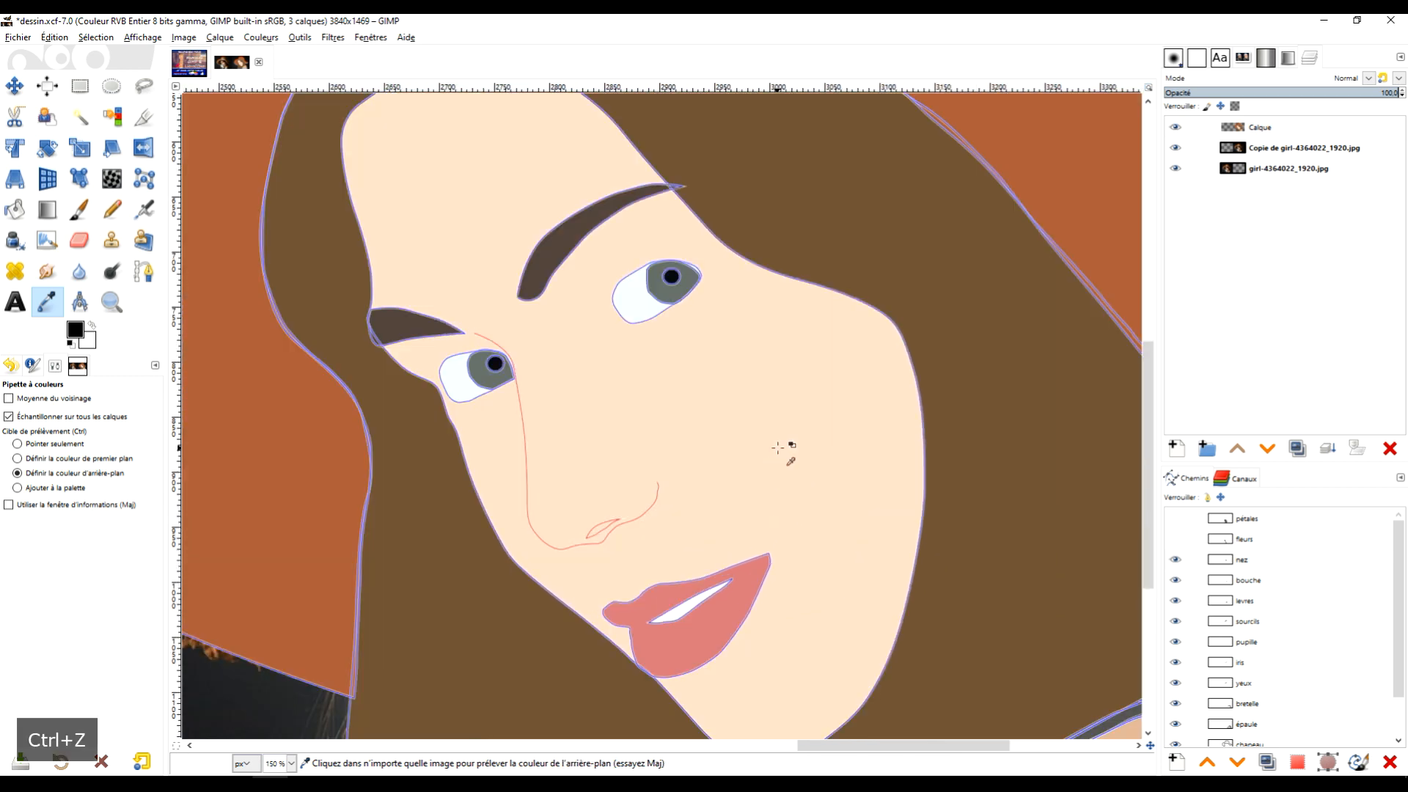
Stroke the nez path on Calque with a thinner solid black line and hide the path, using the Rectangle Select tool to leave the Color Picker.
{"action": "left_click", "coordinate": [1352, 764]}
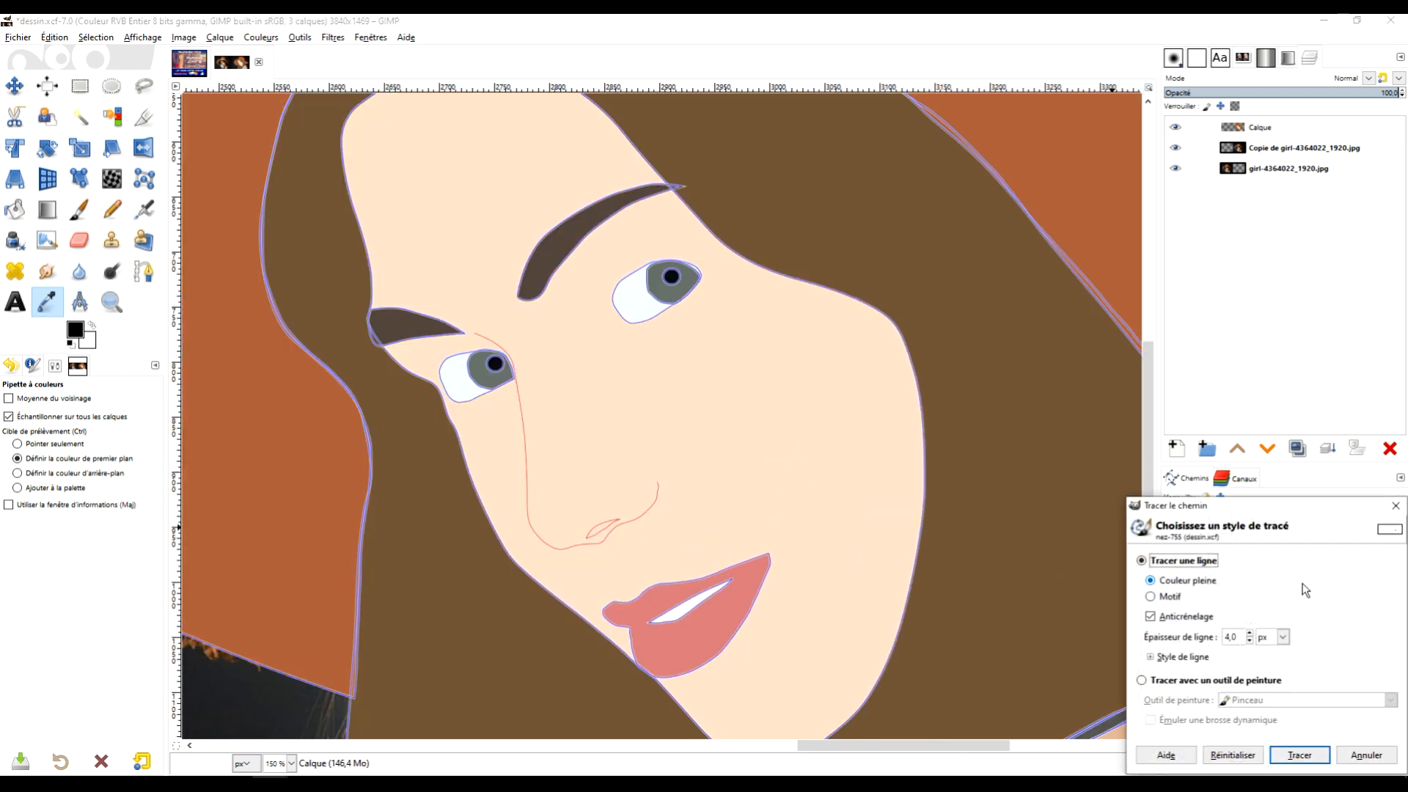
{"action": "left_click", "coordinate": [1249, 641]}
{"action": "left_click", "coordinate": [1295, 756]}
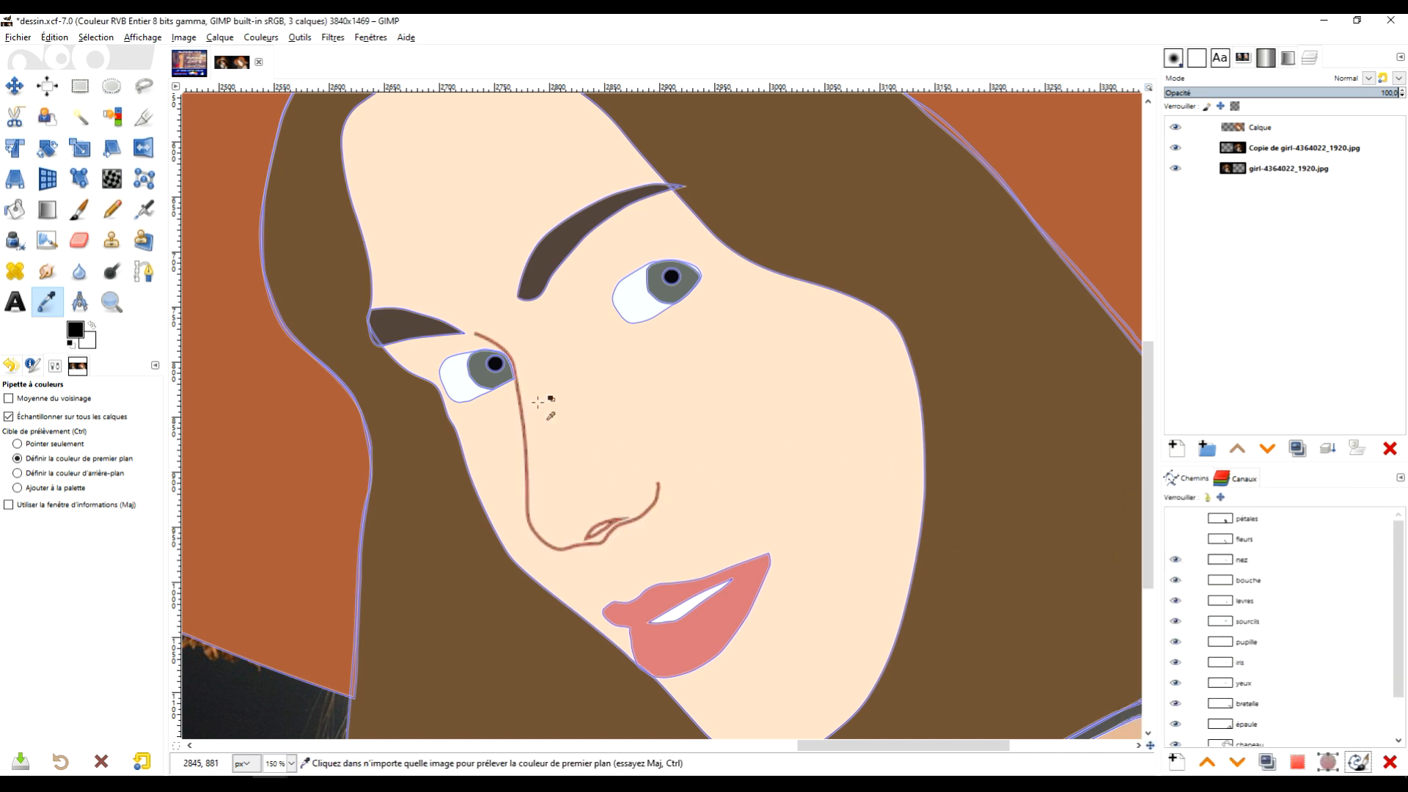
{"action": "left_click", "coordinate": [79, 86]}
{"action": "left_click", "coordinate": [718, 436]}
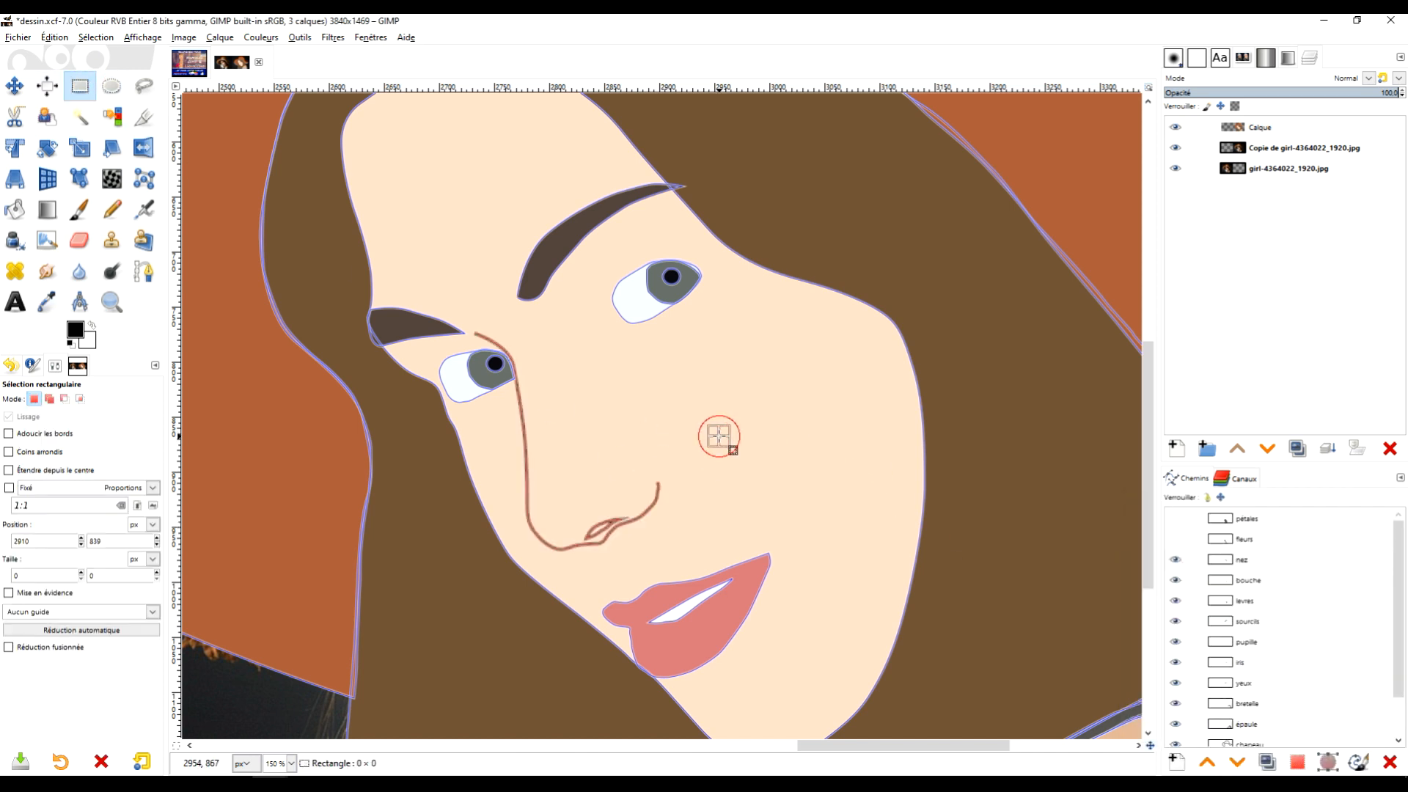
{"action": "left_click", "coordinate": [1175, 563]}
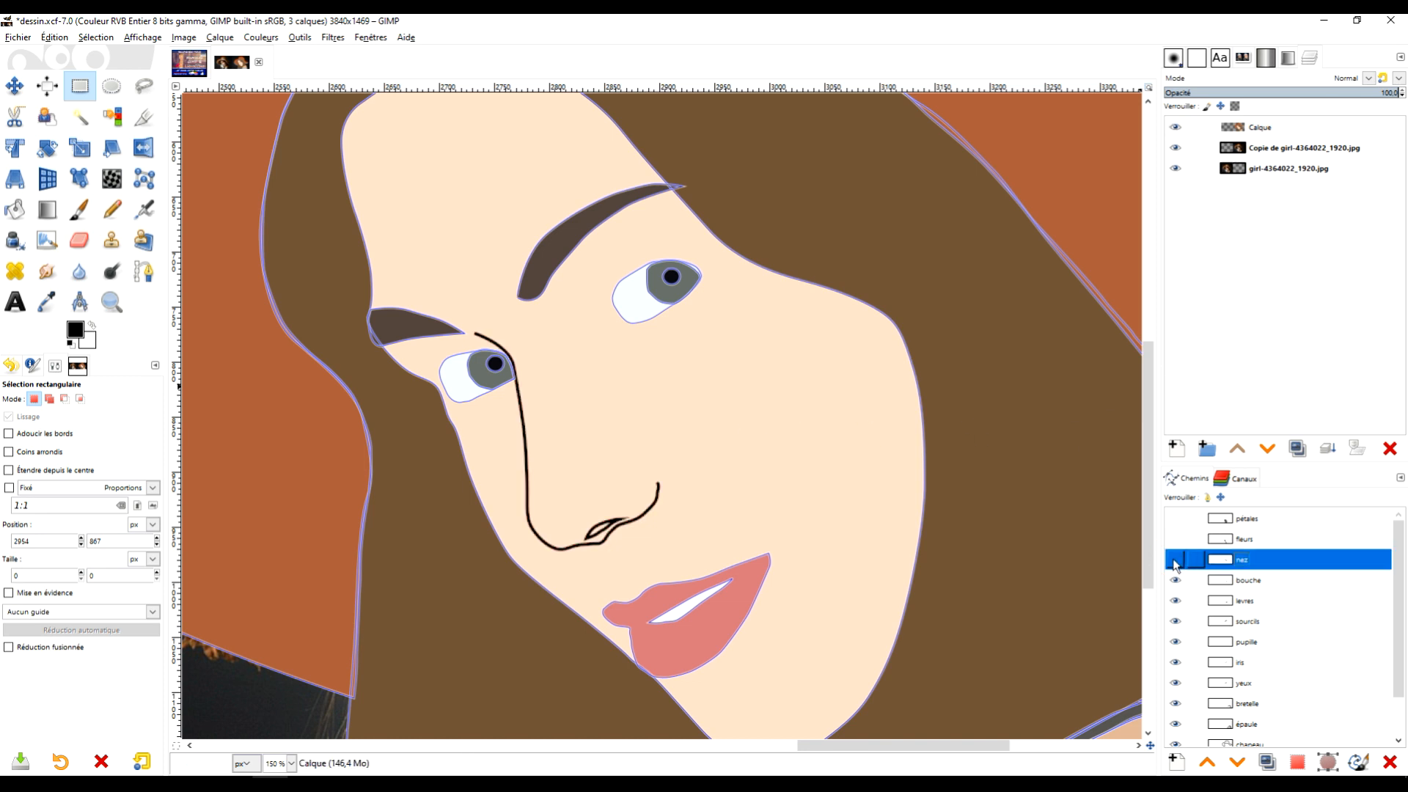
Make the nez, fleurs and pétales paths visible.
{"action": "scroll", "coordinate": [928, 417], "scroll_direction": "down", "scroll_amount": 1}
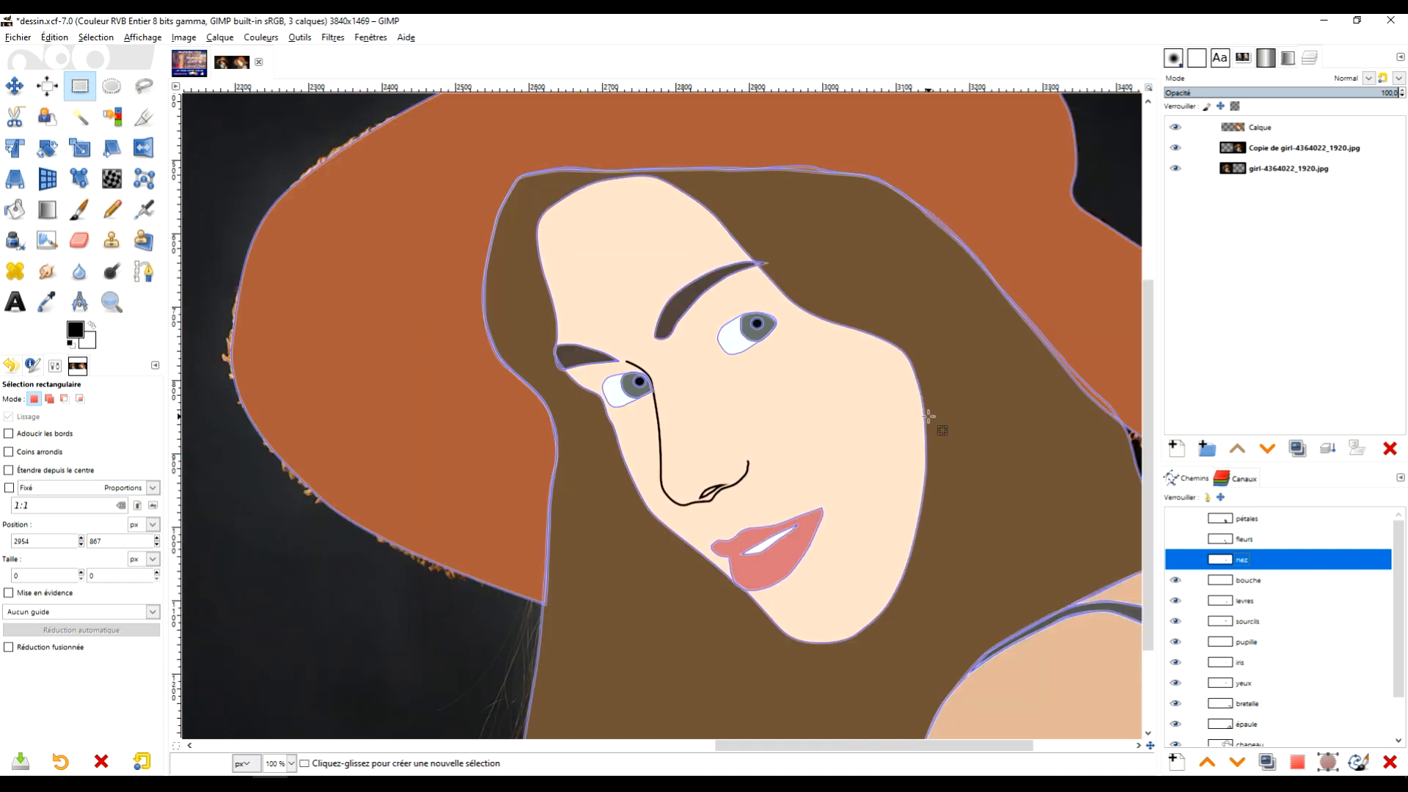
{"action": "left_click_drag", "start_coordinate": [969, 422], "coordinate": [869, 350]}
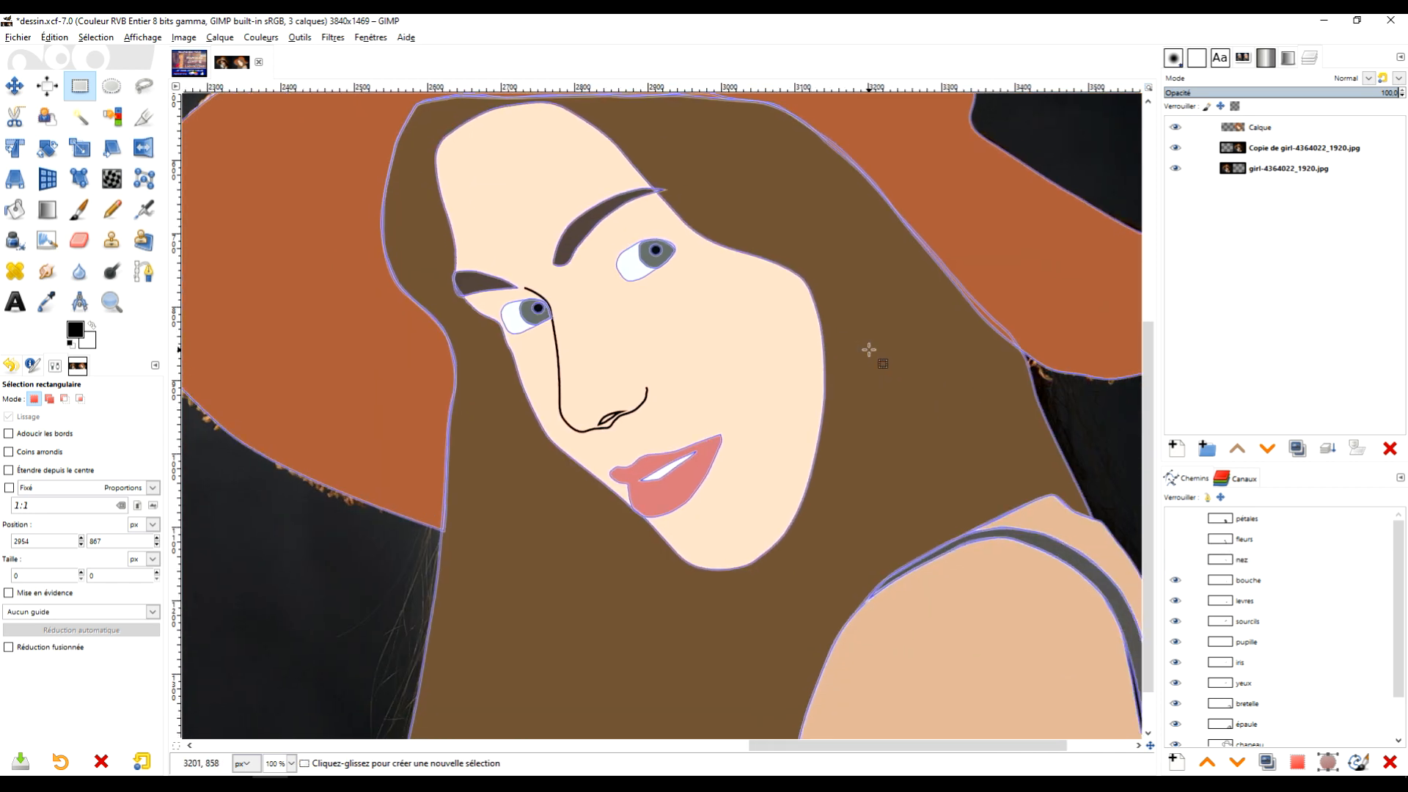
{"action": "left_click", "coordinate": [1263, 562]}
{"action": "left_click", "coordinate": [1177, 559]}
{"action": "left_click", "coordinate": [1176, 540]}
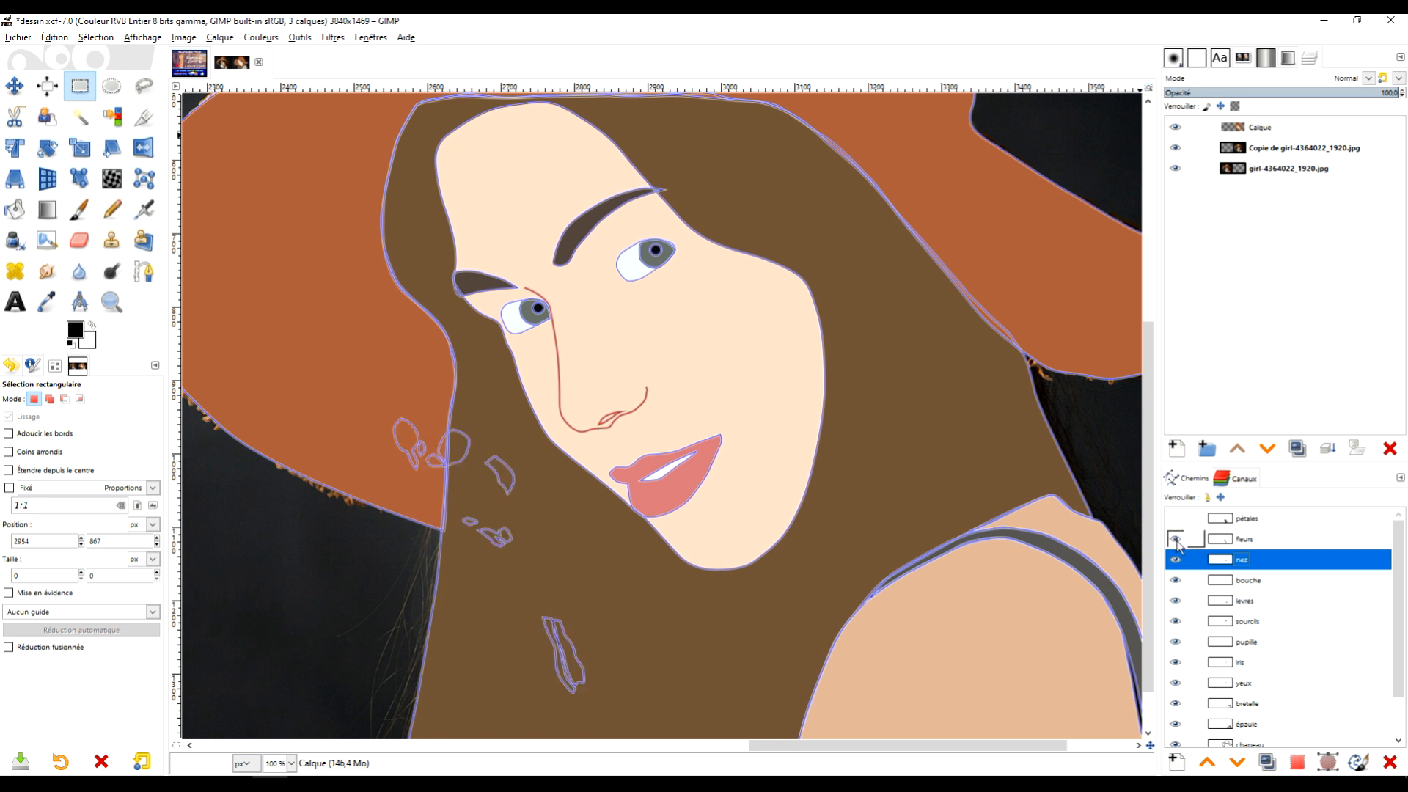
{"action": "left_click", "coordinate": [1175, 519]}
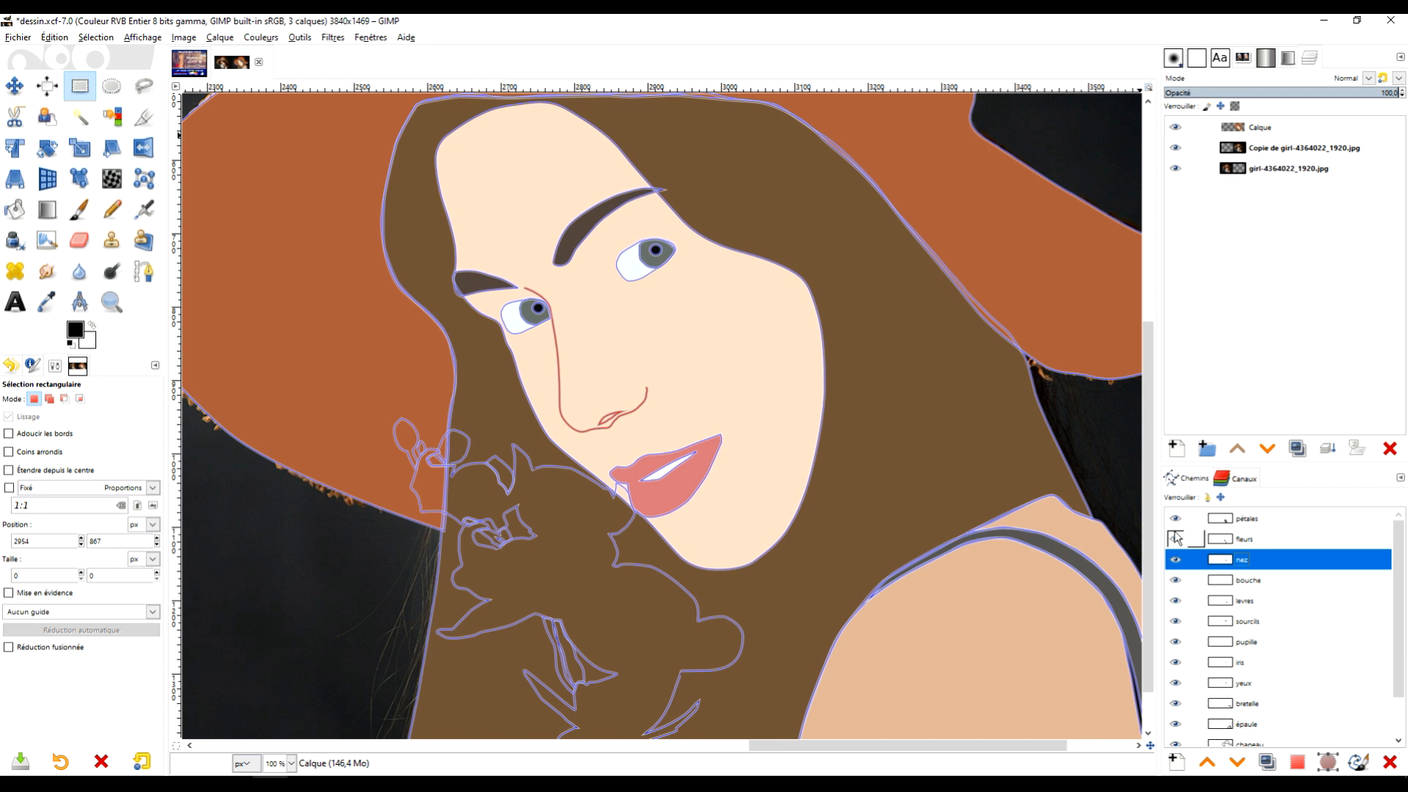
Create a new transparent layer named fleurs above Calque.
{"action": "left_click", "coordinate": [1176, 448]}
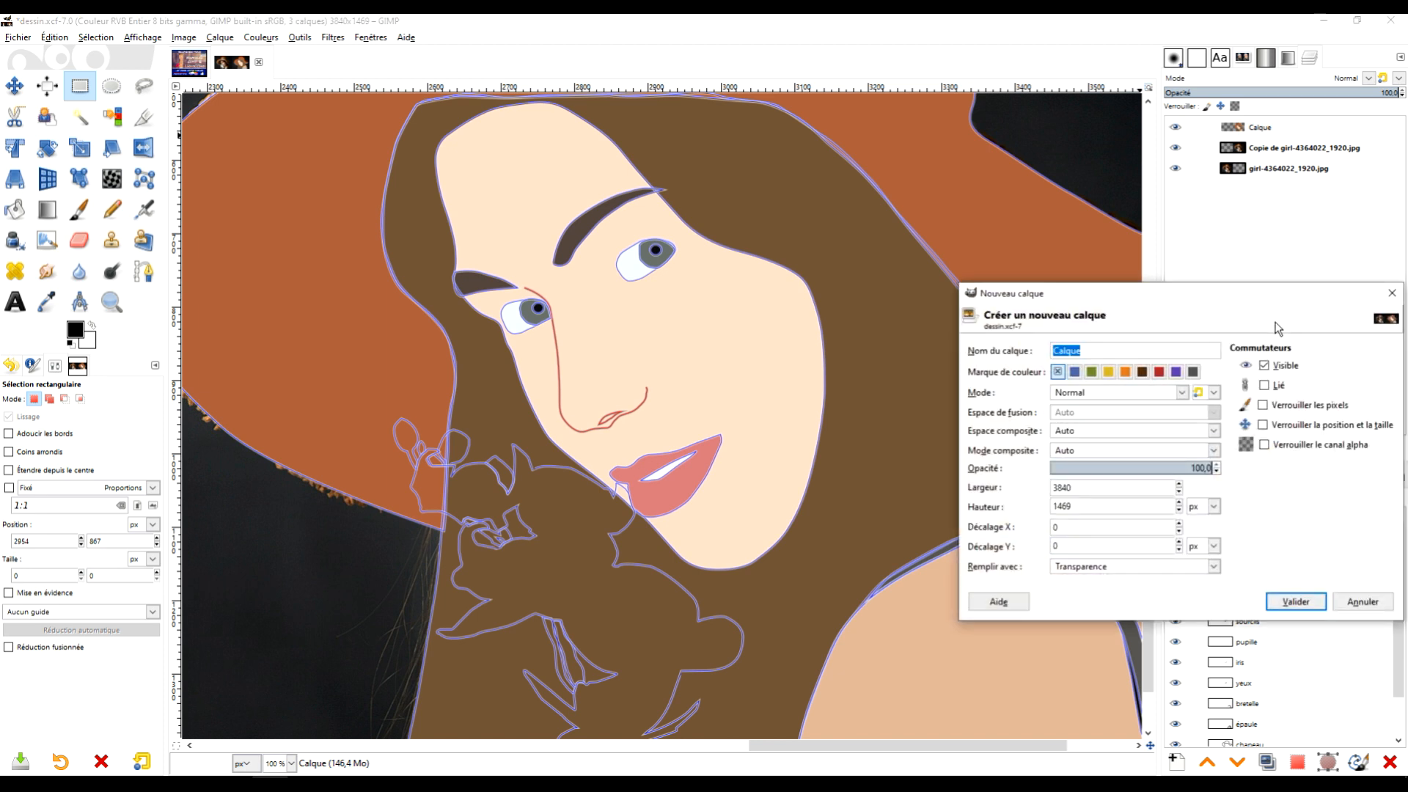
{"action": "type", "text": "fl"}
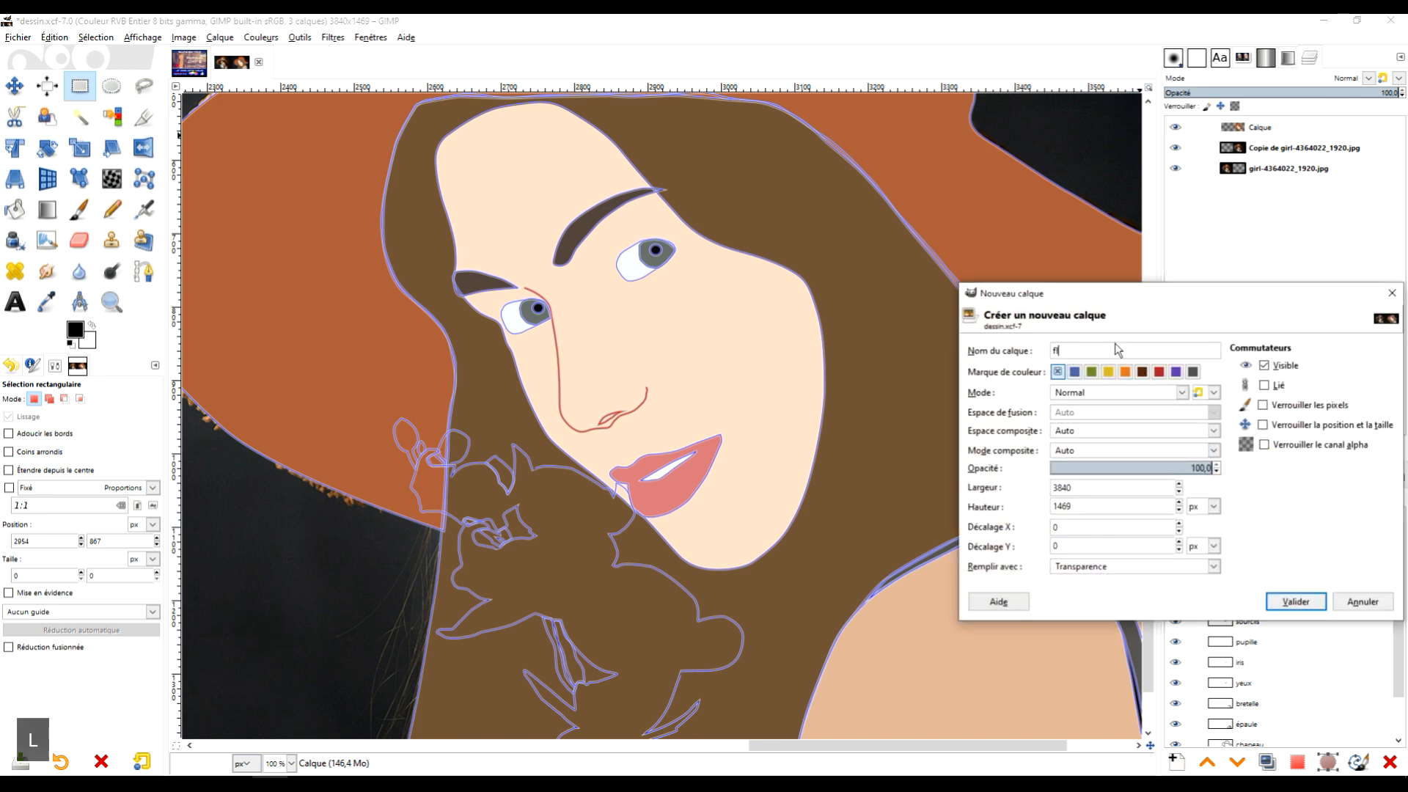
{"action": "type", "text": "eurs"}
{"action": "key", "text": "Return"}
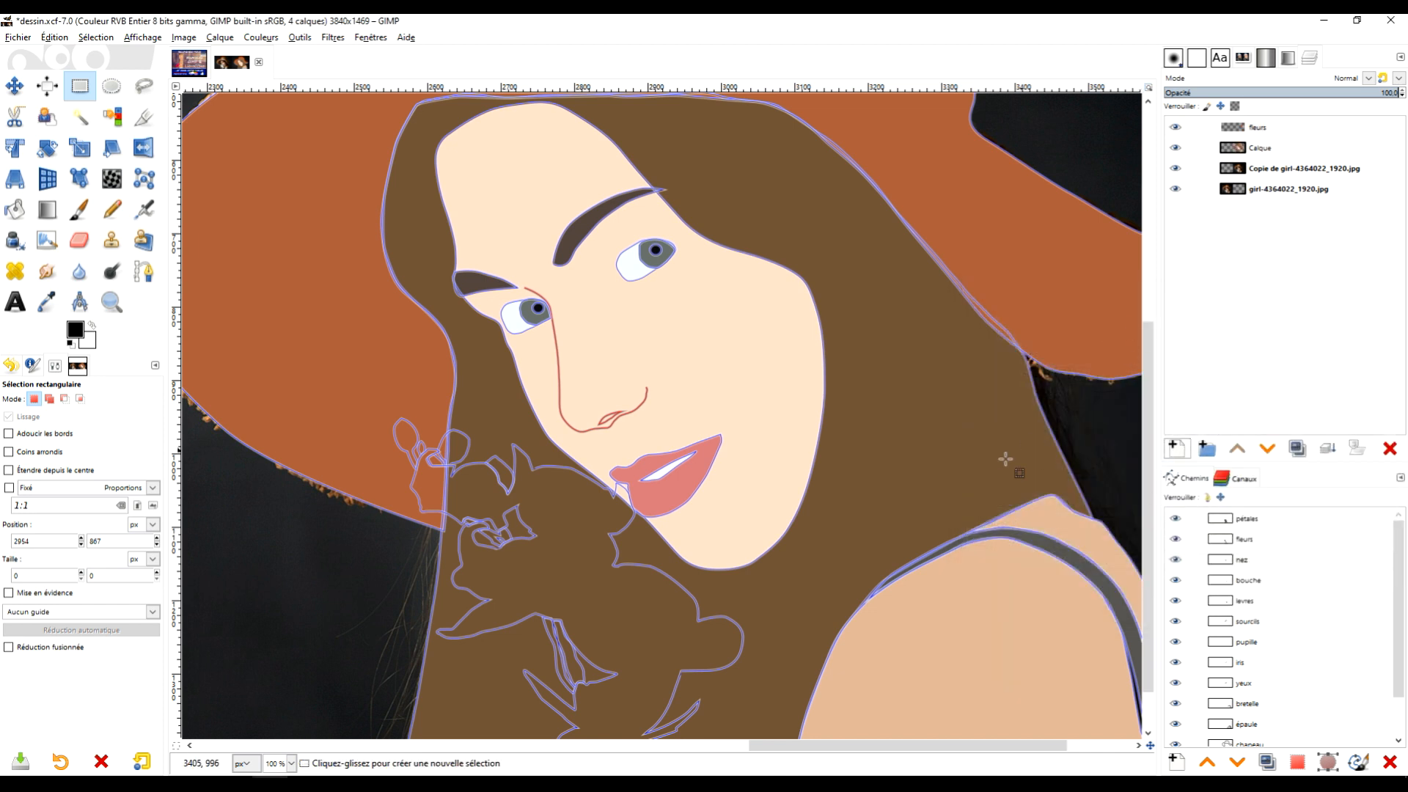
Hide the Calque layer to reveal the photographed orchid beneath the flower paths.
{"action": "scroll", "coordinate": [1005, 455], "scroll_direction": "down", "scroll_amount": 3}
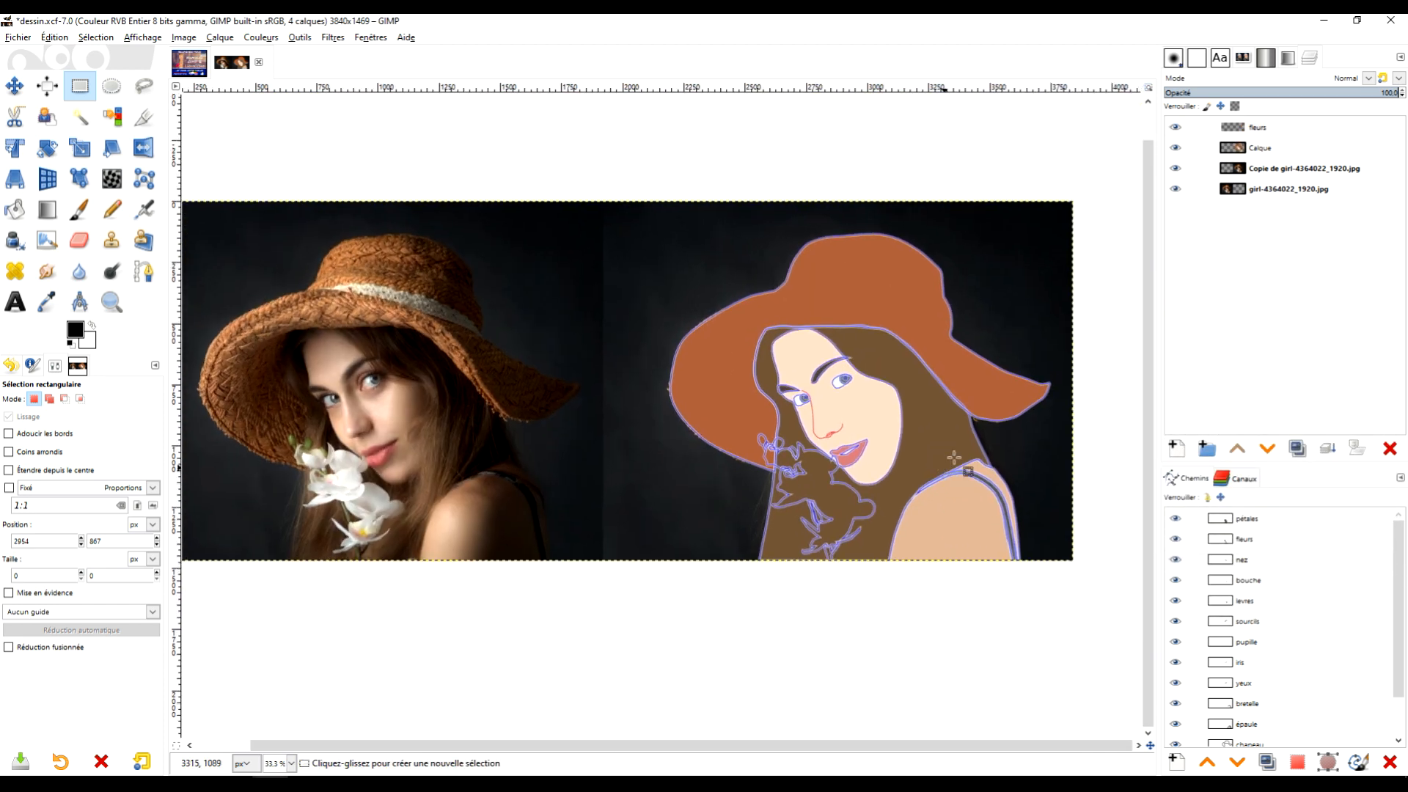
{"action": "left_click", "coordinate": [1175, 147]}
{"action": "scroll", "coordinate": [907, 464], "scroll_direction": "up", "scroll_amount": 2}
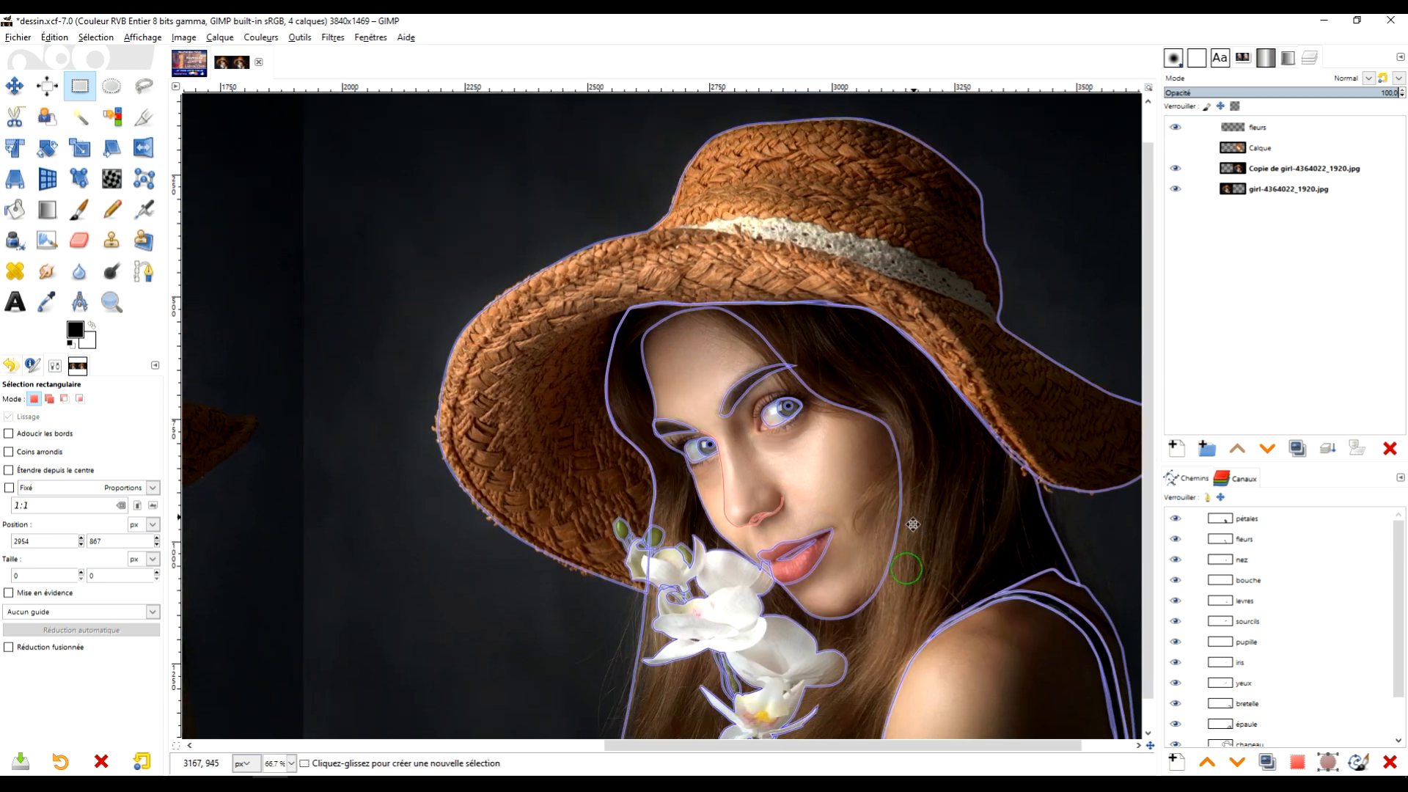
{"action": "scroll", "coordinate": [907, 464], "scroll_direction": "up", "scroll_amount": 2}
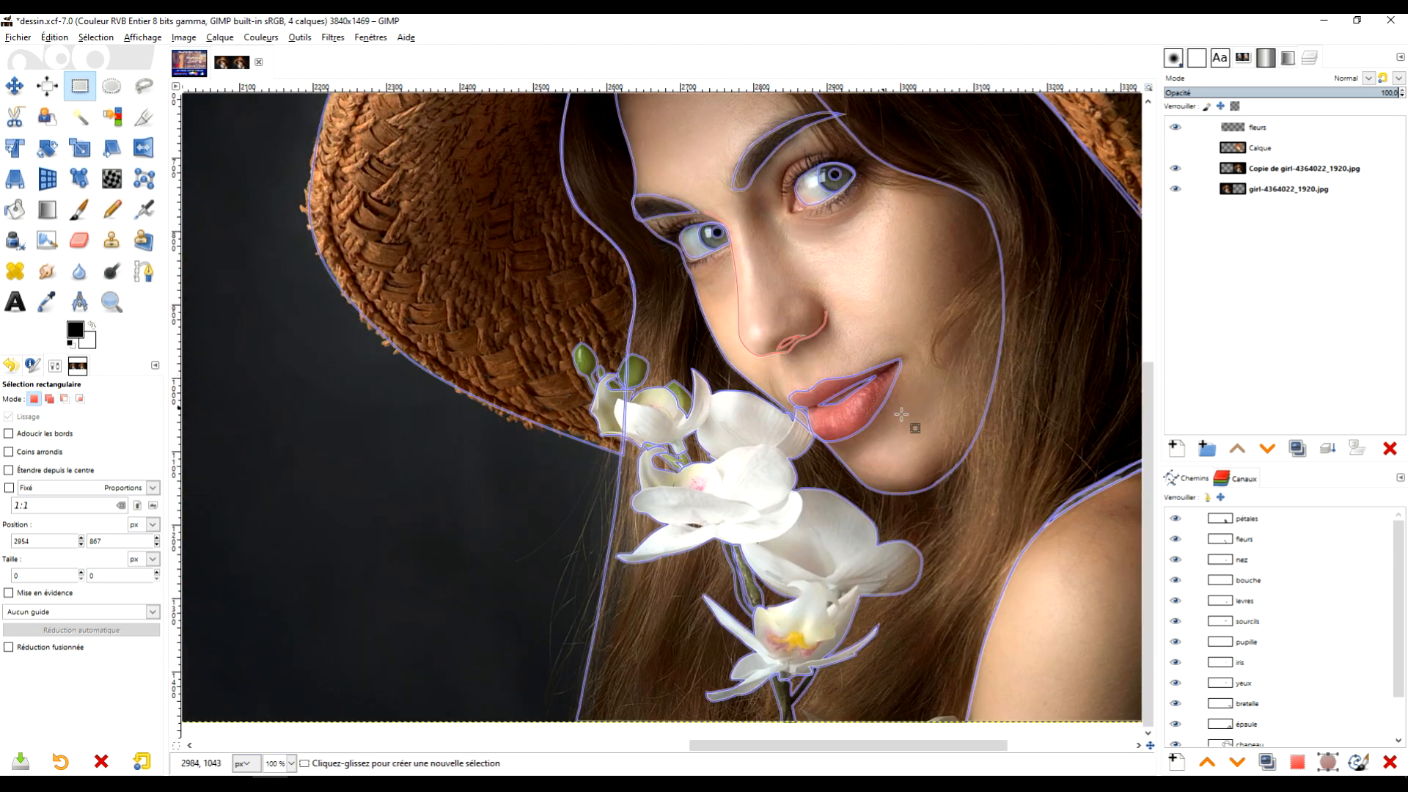
{"action": "scroll", "coordinate": [982, 439], "scroll_direction": "down", "scroll_amount": 2}
Convert the pétales path to a selection and fill it with white on the fleurs layer.
{"action": "left_click", "coordinate": [1267, 519]}
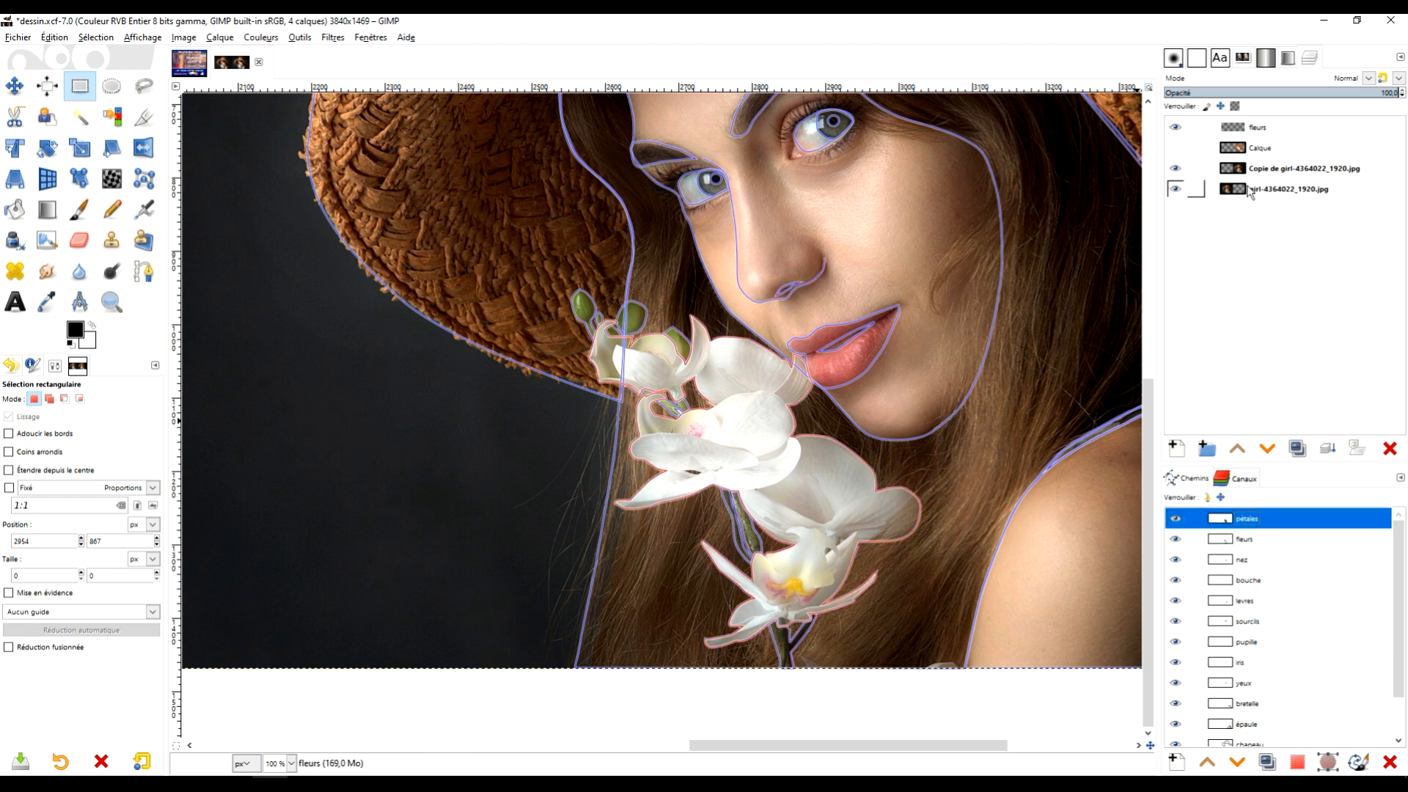
{"action": "left_click", "coordinate": [1191, 127]}
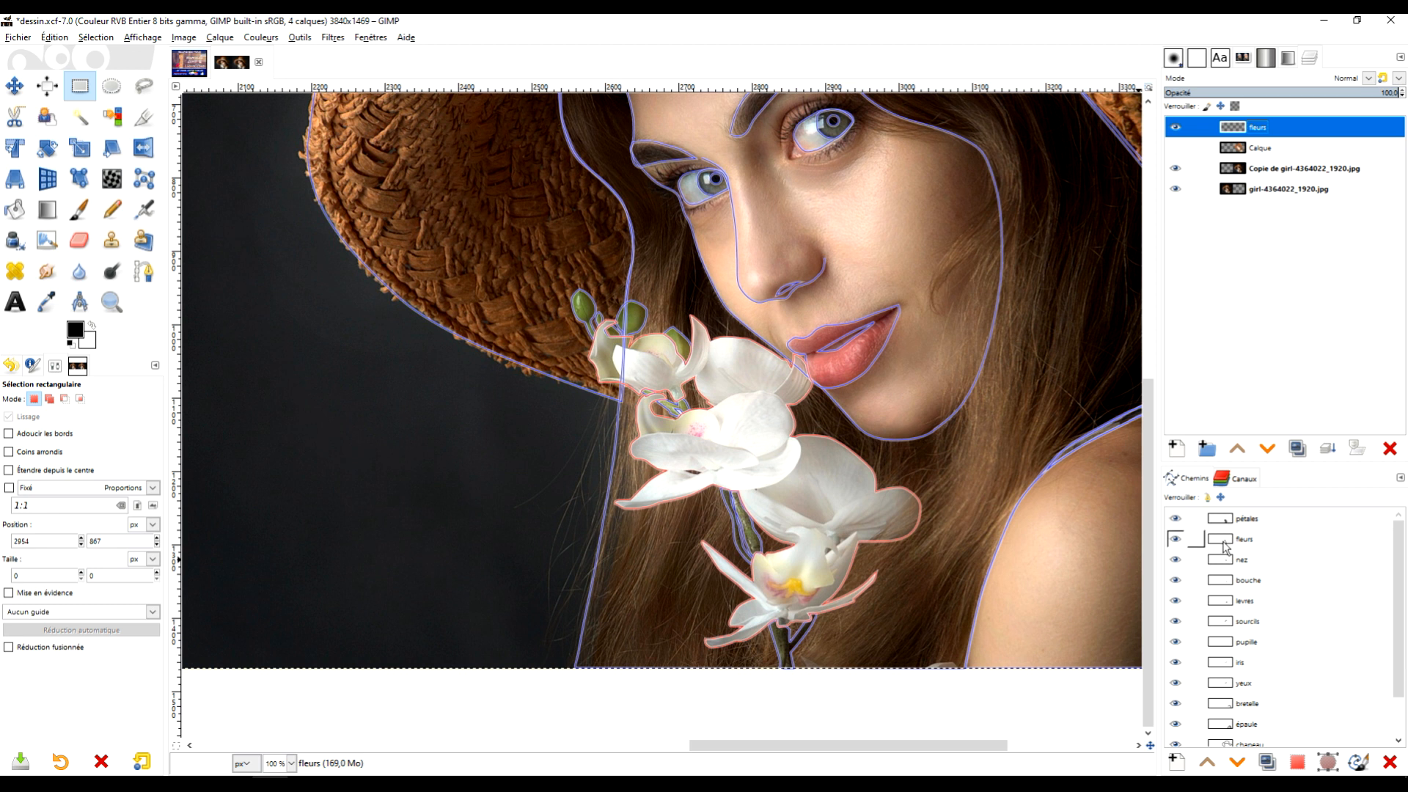
{"action": "left_click", "coordinate": [1258, 519]}
{"action": "left_click", "coordinate": [1297, 762]}
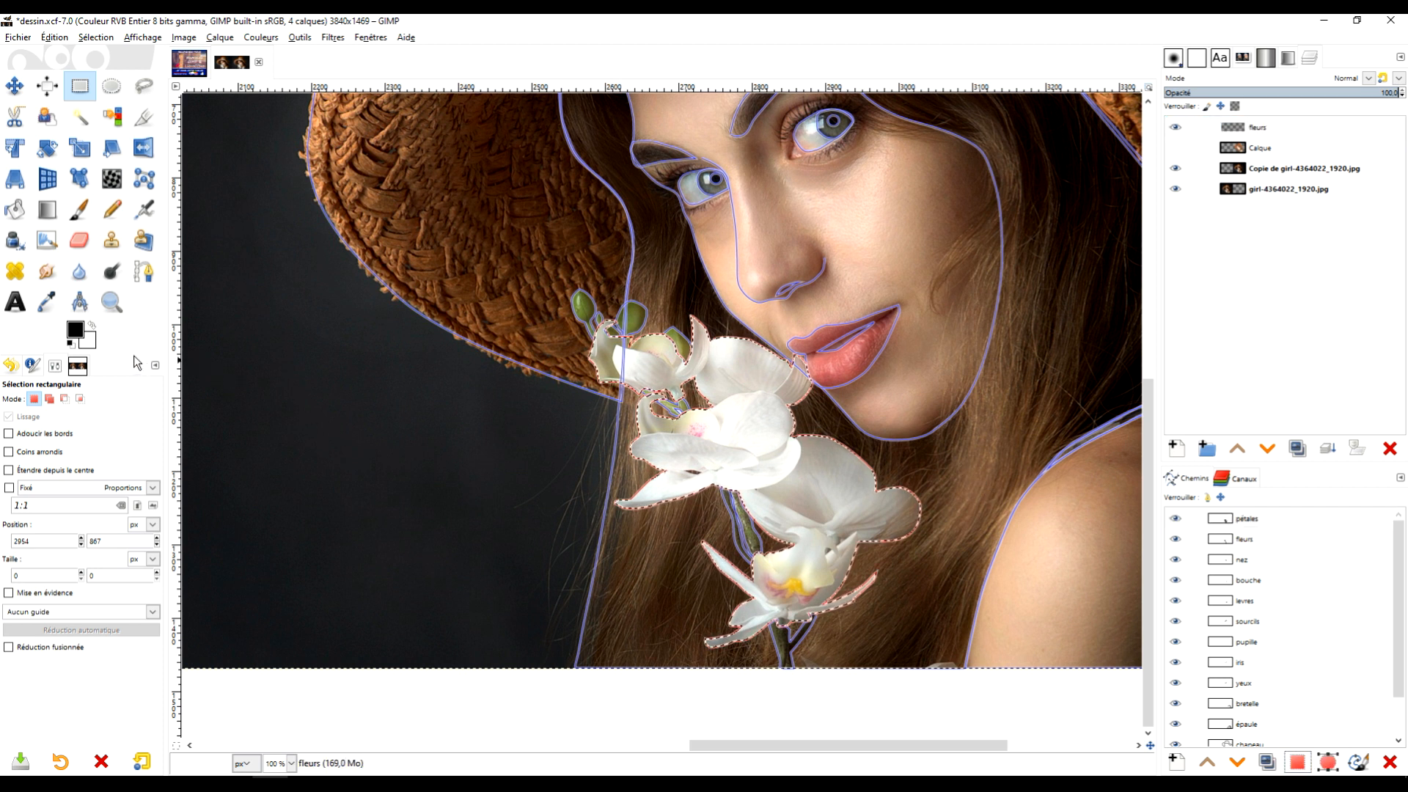
{"action": "left_click_drag", "start_coordinate": [91, 341], "coordinate": [749, 427]}
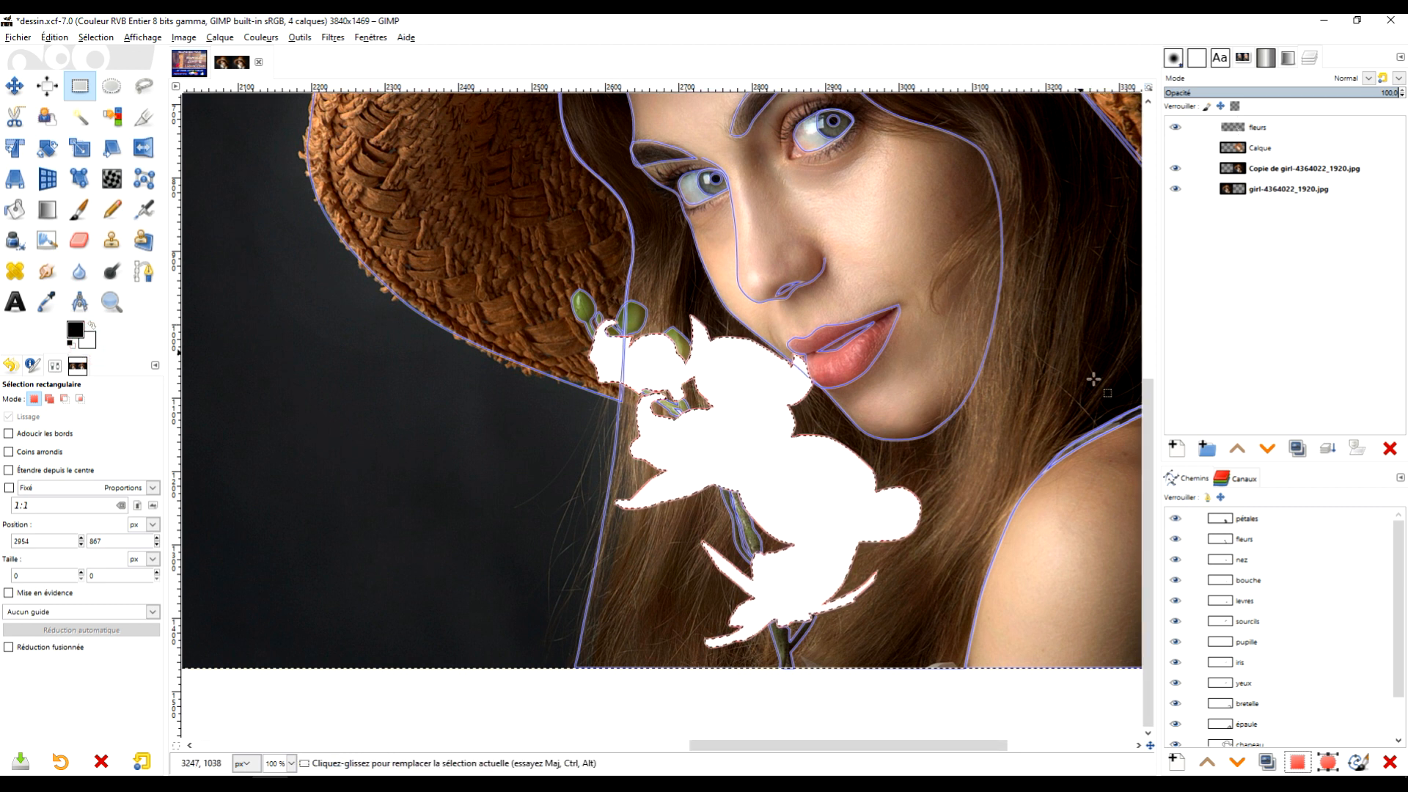
Make fleurs the current path and sample the green of a flower bud as the foreground colour.
{"action": "left_click", "coordinate": [1270, 540]}
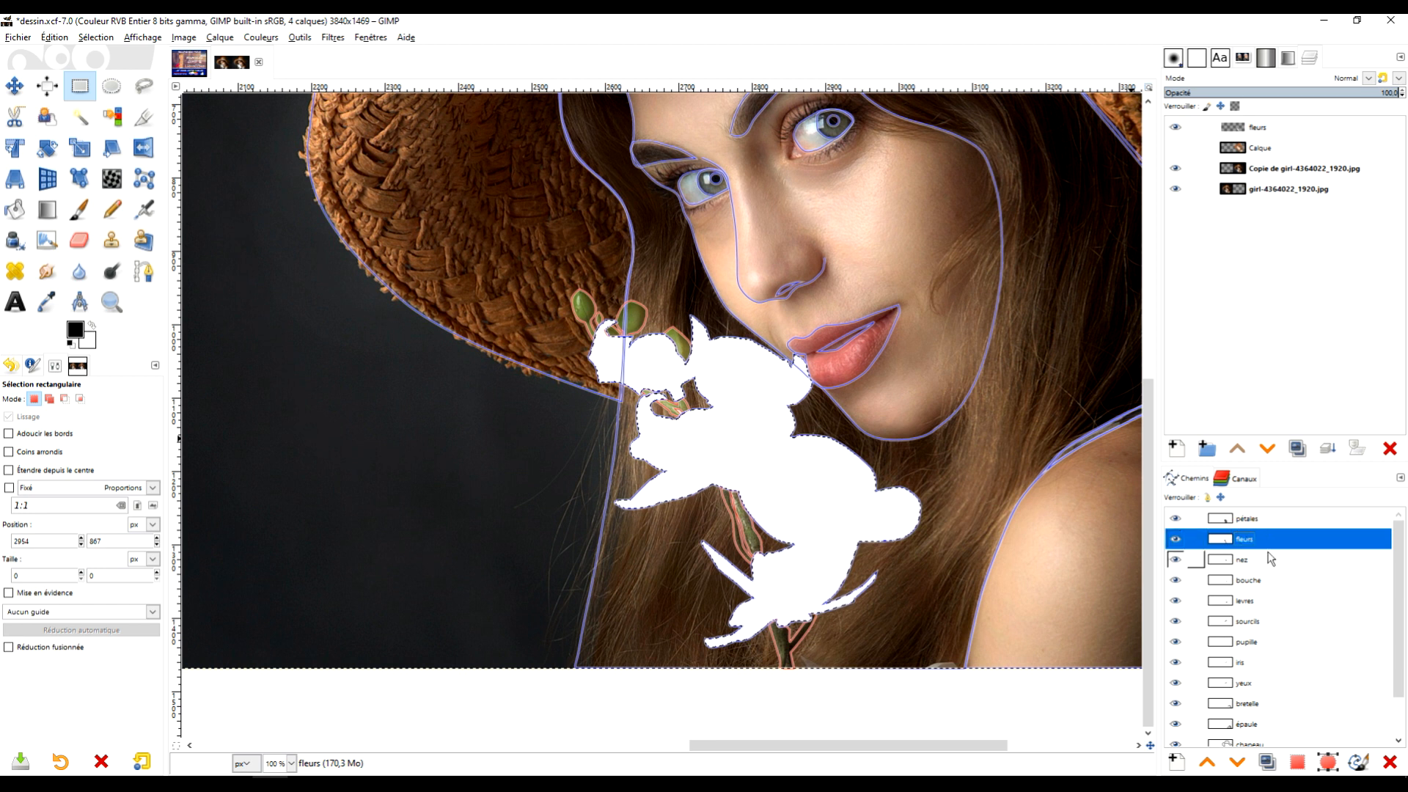
{"action": "double_click", "coordinate": [1244, 539]}
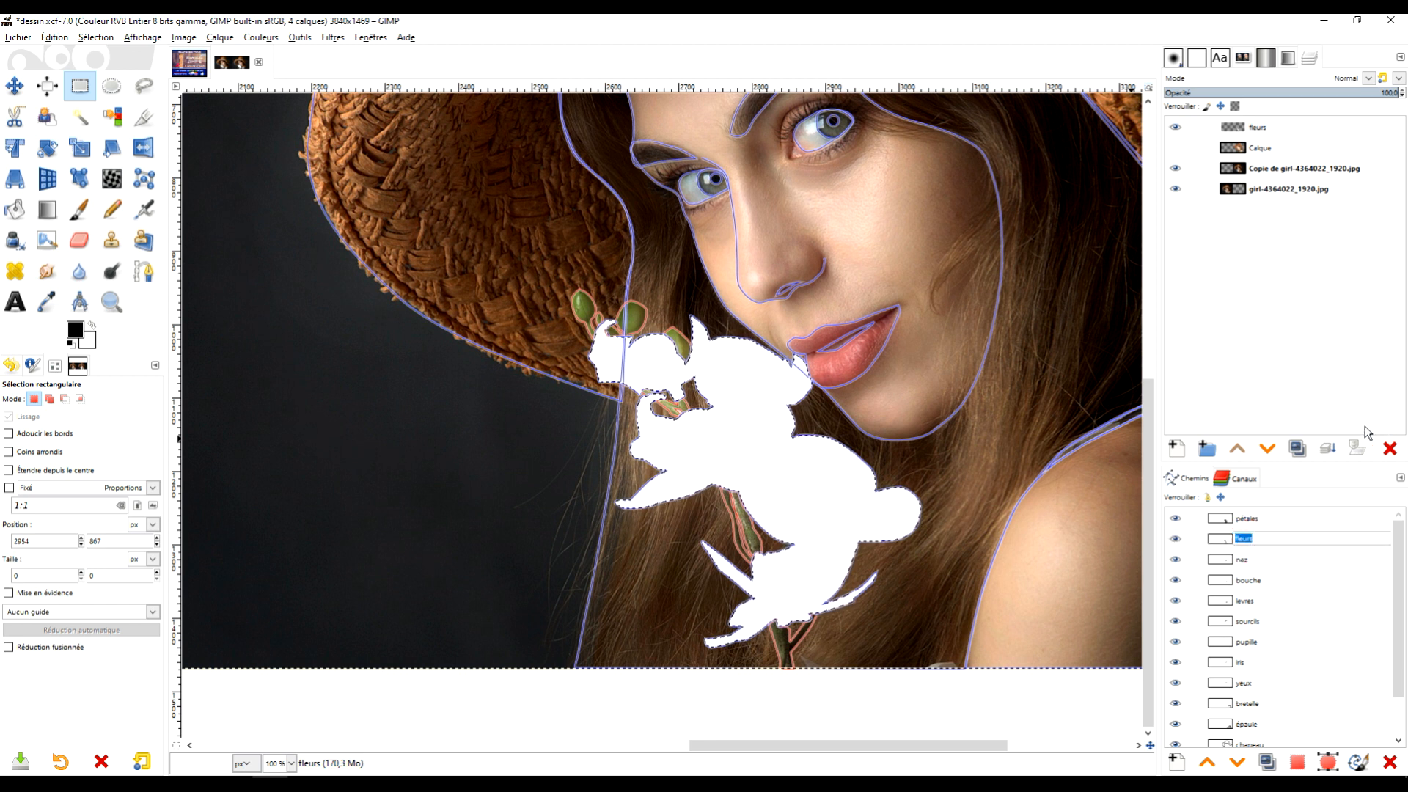
{"action": "left_click", "coordinate": [1190, 539]}
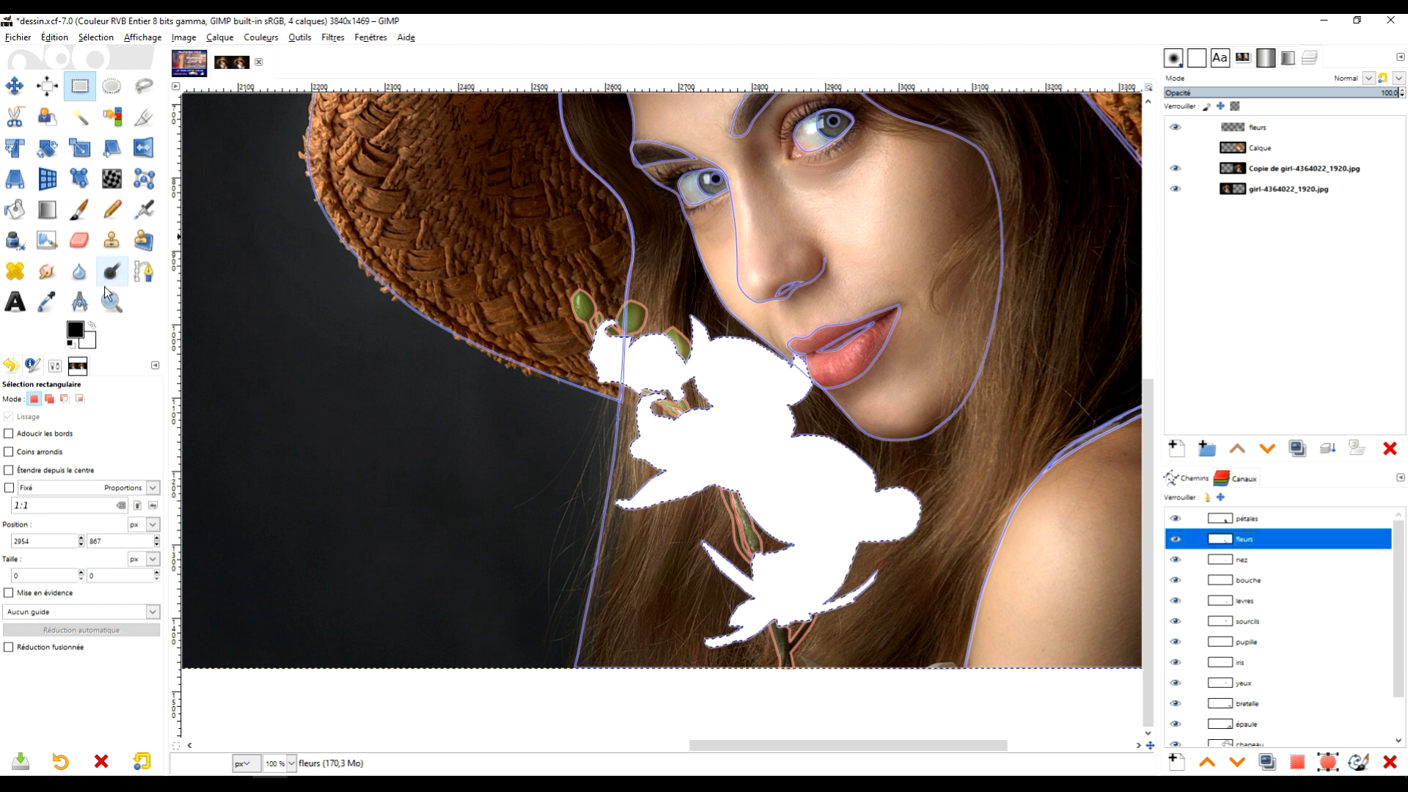
{"action": "left_click", "coordinate": [47, 301]}
{"action": "left_click", "coordinate": [635, 315]}
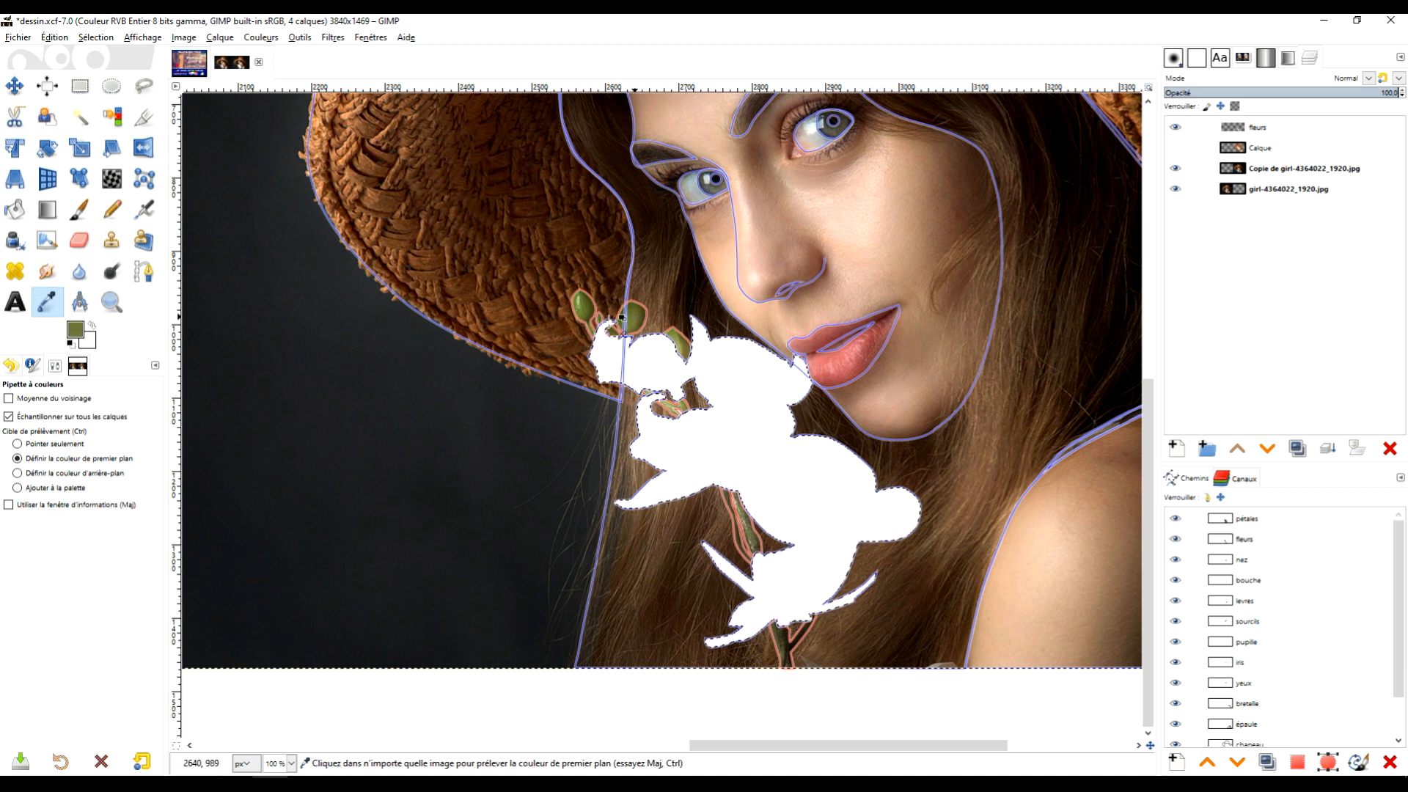
Convert the fleurs path to a selection and fill it with the sampled green on the fleurs layer.
{"action": "left_click", "coordinate": [1231, 521]}
{"action": "left_click", "coordinate": [1219, 537]}
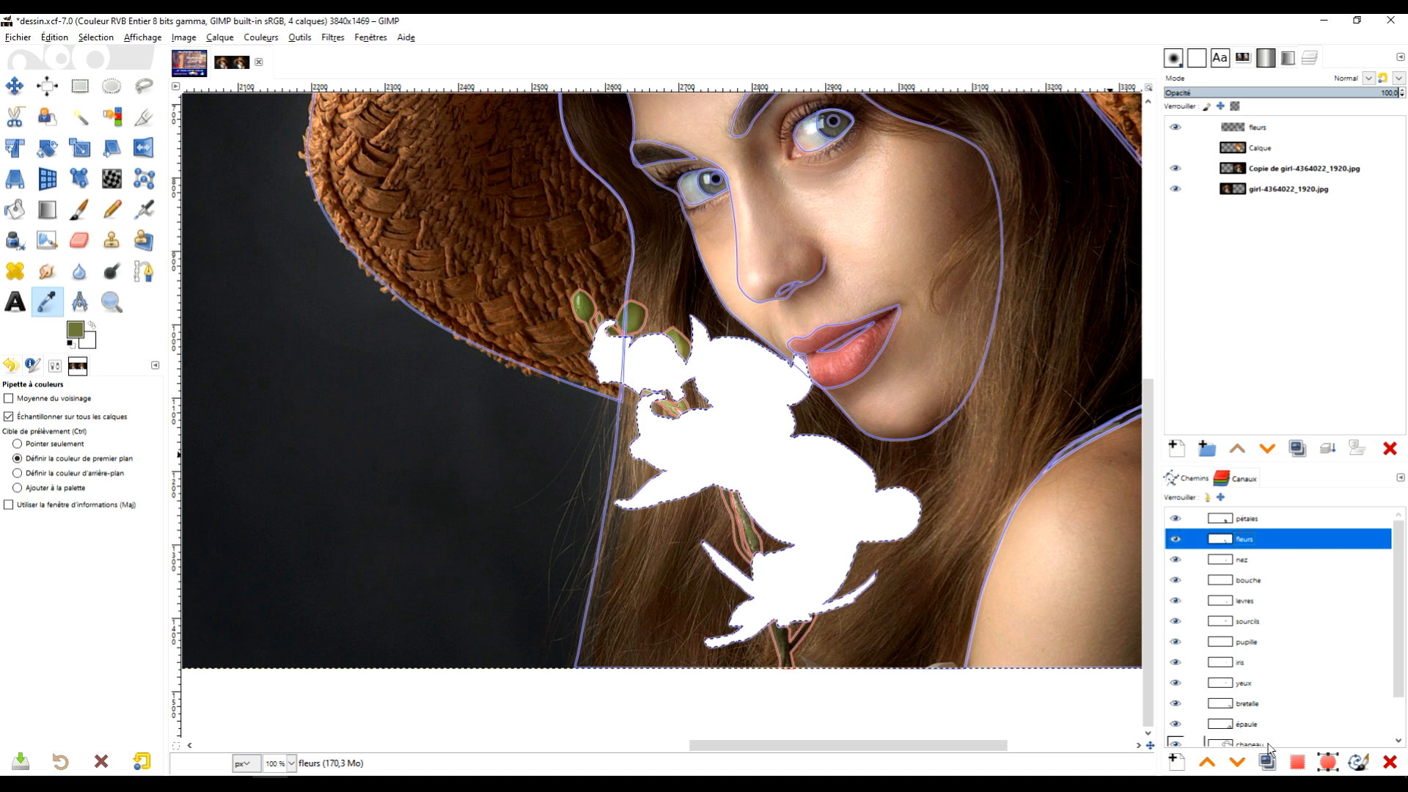
{"action": "left_click", "coordinate": [1299, 765]}
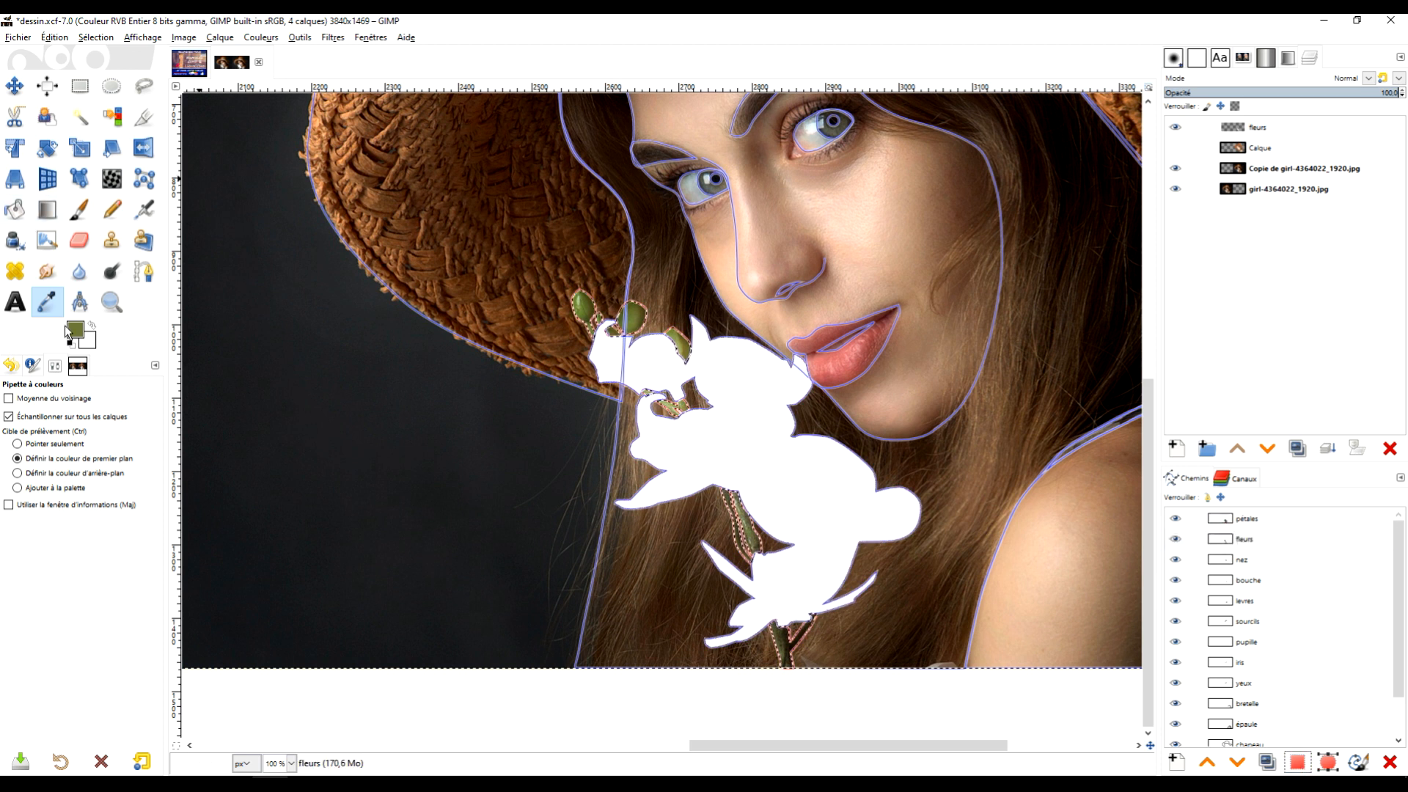
{"action": "left_click", "coordinate": [627, 309]}
{"action": "key", "text": "ctrl+comma"}
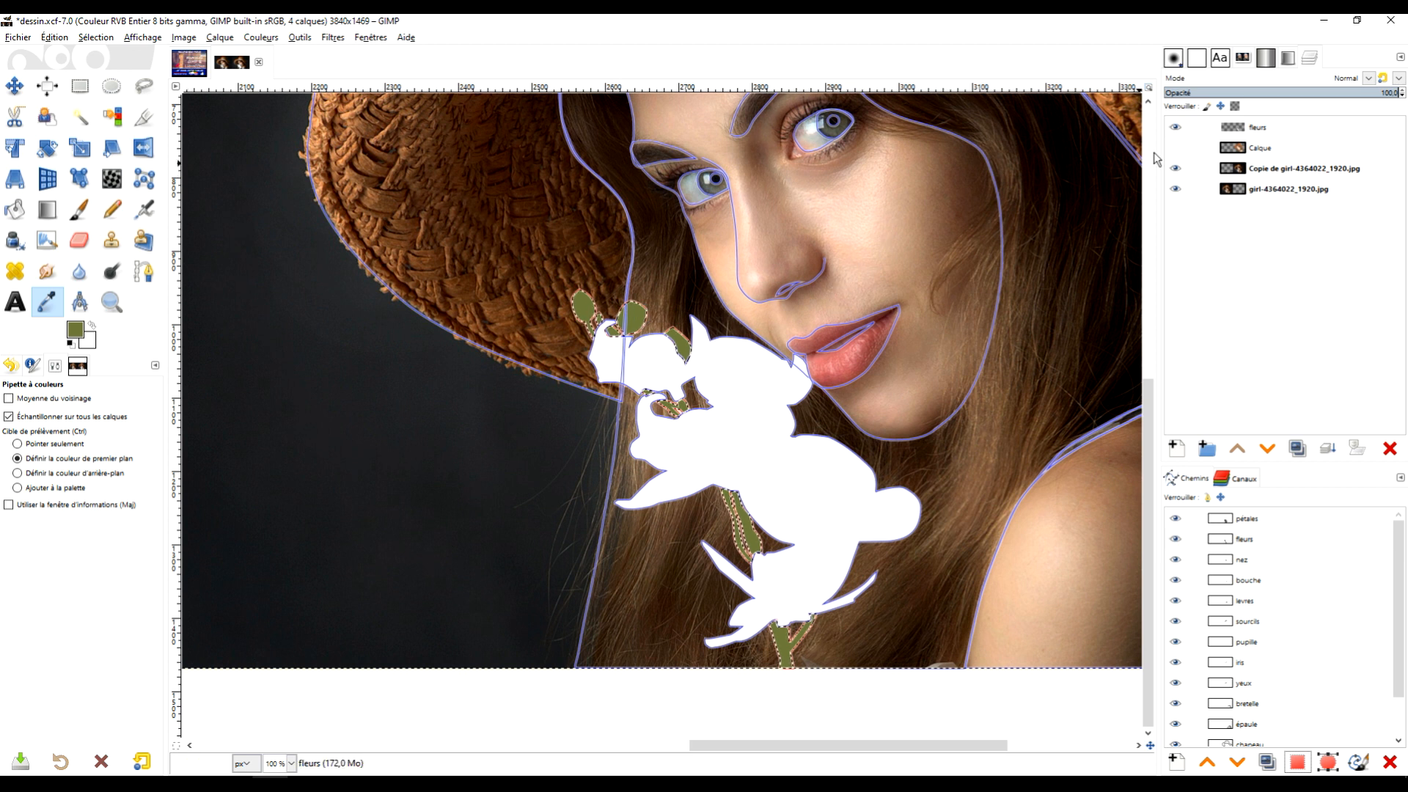
Show the Calque layer again beneath the fleurs layer.
{"action": "left_click", "coordinate": [1257, 126]}
{"action": "left_click", "coordinate": [1176, 147]}
{"action": "scroll", "coordinate": [1027, 282], "scroll_direction": "down", "scroll_amount": 1}
{"action": "left_click_drag", "start_coordinate": [1027, 282], "coordinate": [794, 354]}
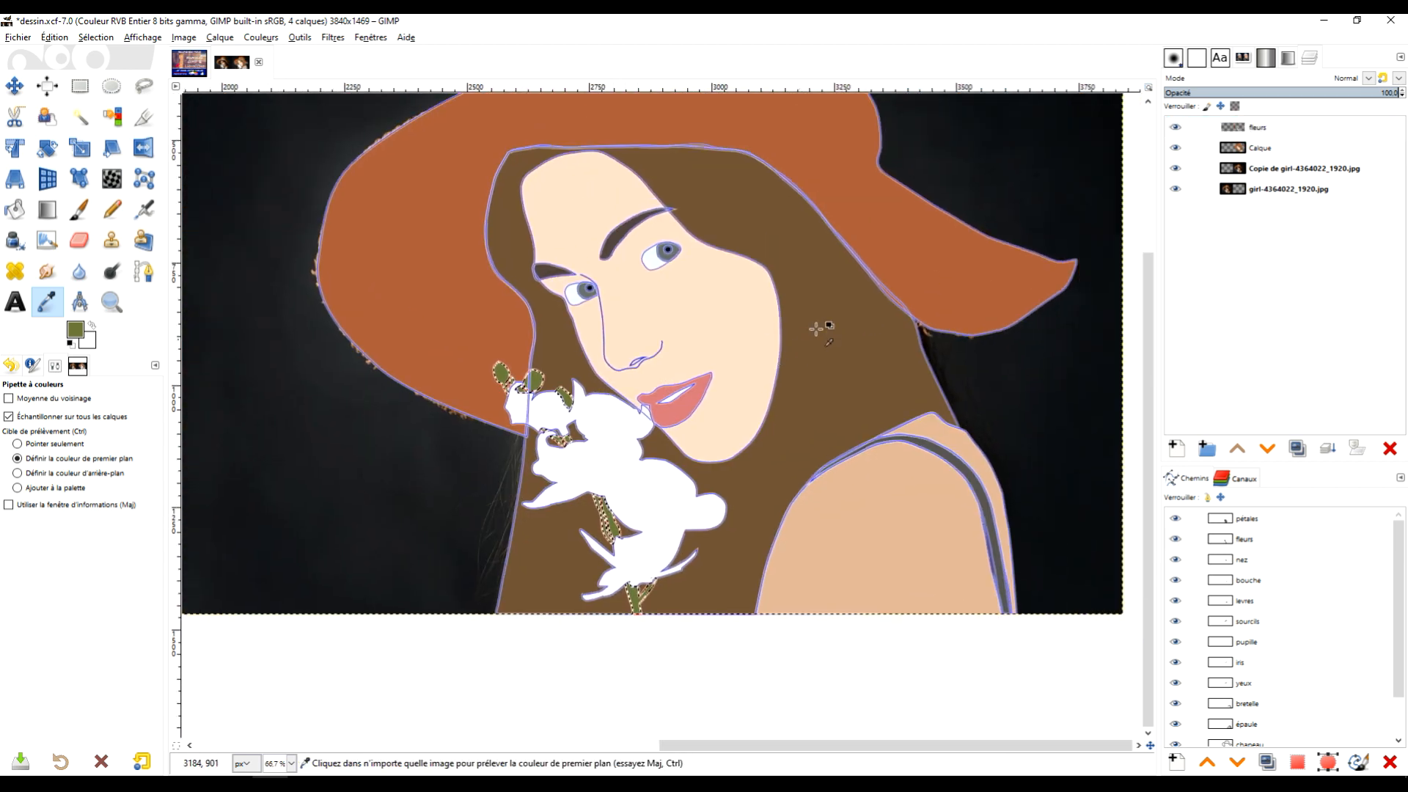
Hide all the paths, from pétales down to cheveux, so only the coloured fills remain on the canvas.
{"action": "left_click", "coordinate": [1178, 519]}
{"action": "left_click", "coordinate": [1177, 559]}
{"action": "left_click", "coordinate": [1175, 539]}
{"action": "left_click", "coordinate": [1175, 580]}
{"action": "left_click", "coordinate": [1175, 601]}
{"action": "left_click", "coordinate": [1176, 621]}
{"action": "left_click", "coordinate": [1175, 642]}
{"action": "left_click", "coordinate": [1175, 662]}
{"action": "left_click", "coordinate": [1176, 682]}
{"action": "left_click", "coordinate": [1175, 703]}
{"action": "scroll", "coordinate": [1178, 695], "scroll_direction": "down", "scroll_amount": 2}
{"action": "left_click", "coordinate": [1175, 674]}
{"action": "left_click", "coordinate": [1176, 695]}
{"action": "left_click", "coordinate": [1176, 716]}
{"action": "left_click", "coordinate": [1175, 736]}
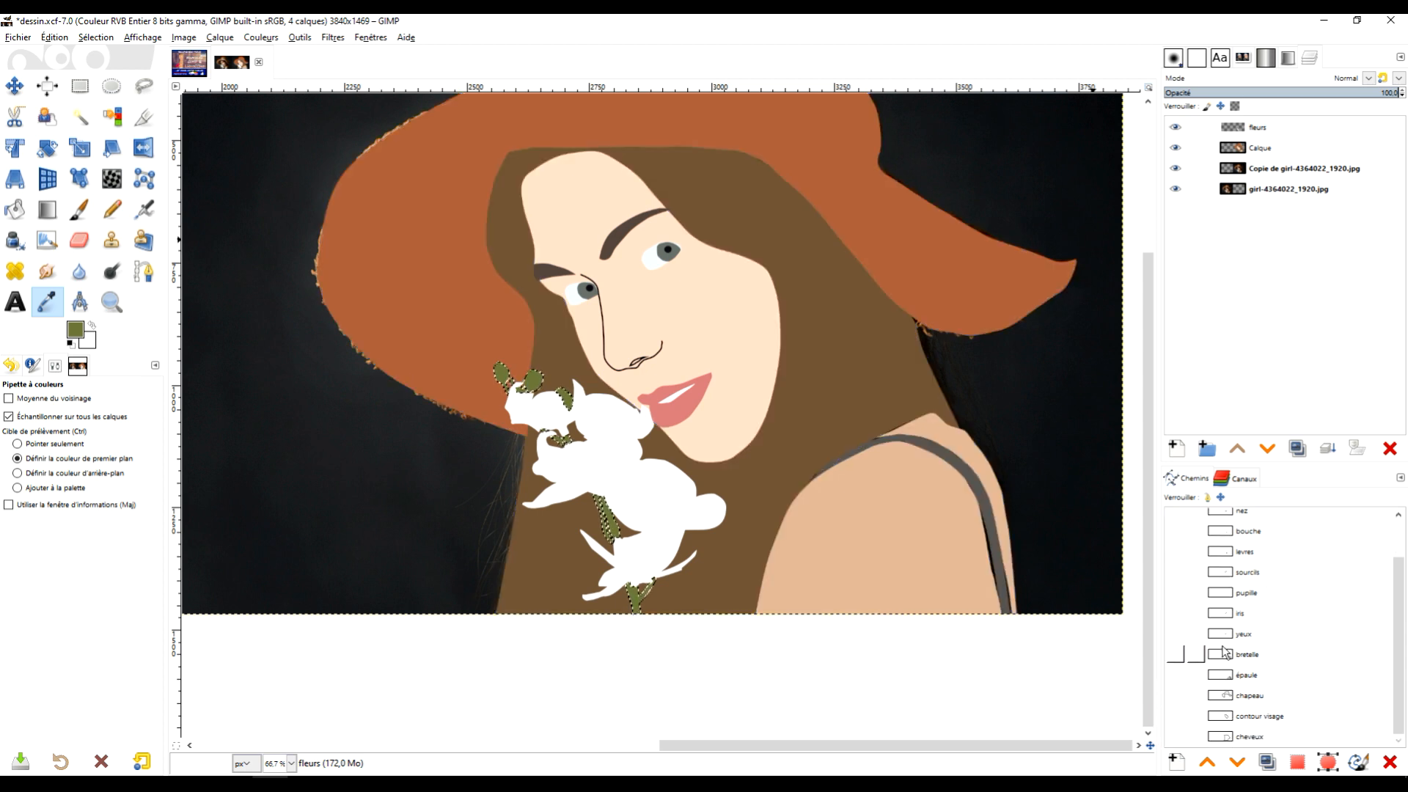
Clear the active selection around the flower stems and buds.
{"action": "scroll", "coordinate": [1063, 494], "scroll_direction": "down", "scroll_amount": 1, "text": "ctrl"}
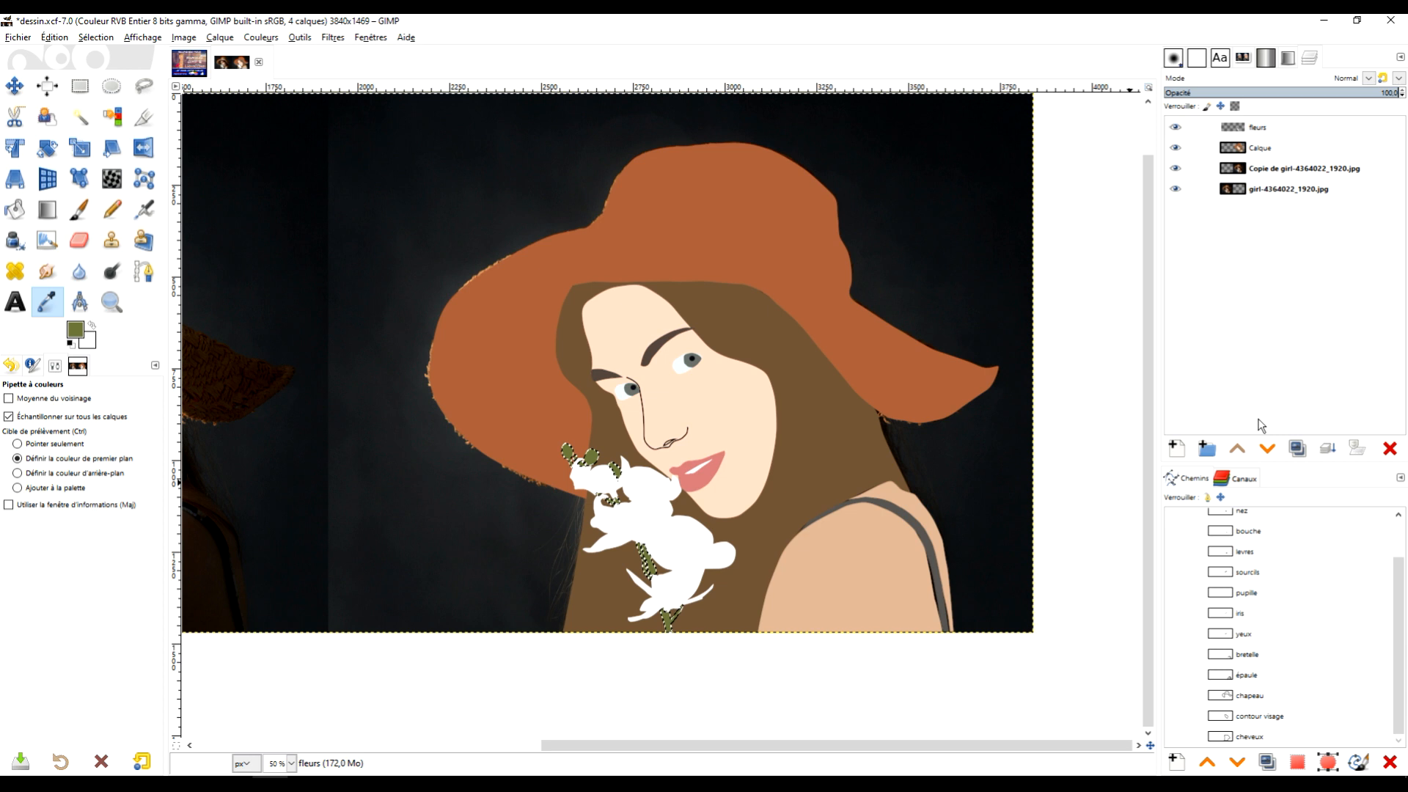
{"action": "left_click", "coordinate": [55, 38]}
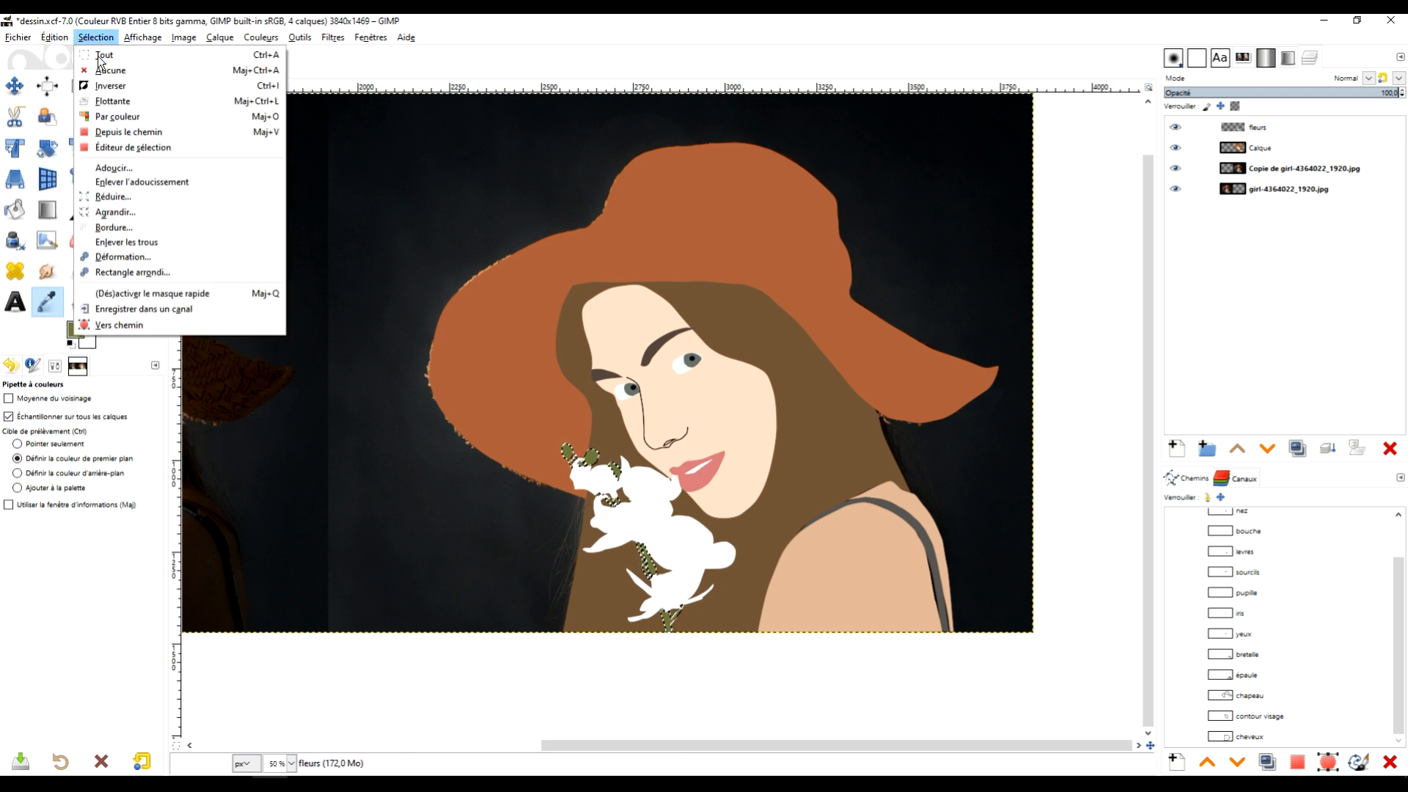
{"action": "left_click", "coordinate": [102, 69]}
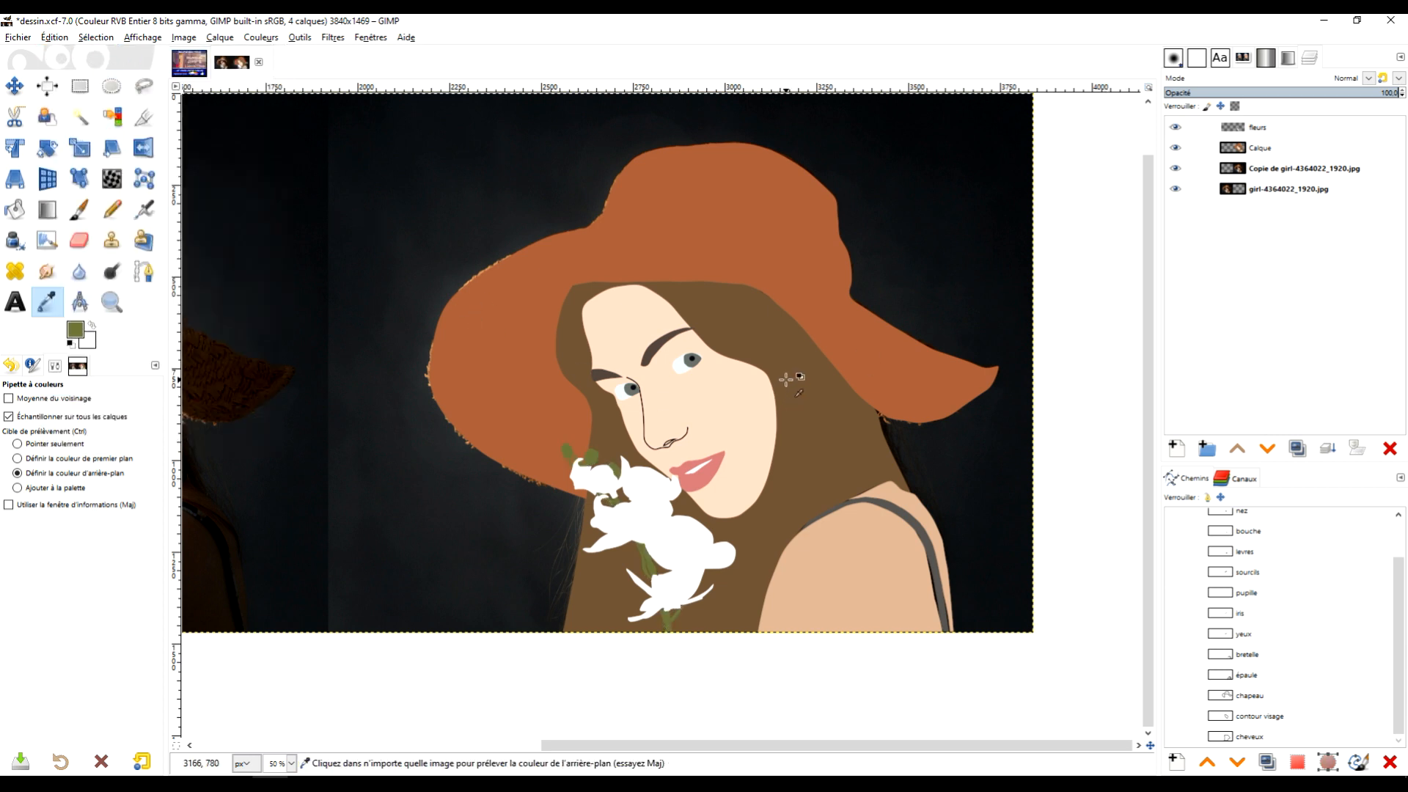
Hide the Copie de girl-4364022_1920.jpg layer behind the drawing.
{"action": "scroll", "coordinate": [785, 376], "scroll_direction": "up", "scroll_amount": 2, "text": "ctrl"}
{"action": "scroll", "coordinate": [795, 432], "scroll_direction": "down", "scroll_amount": 1, "text": "ctrl"}
{"action": "left_click_drag", "start_coordinate": [802, 481], "coordinate": [770, 415]}
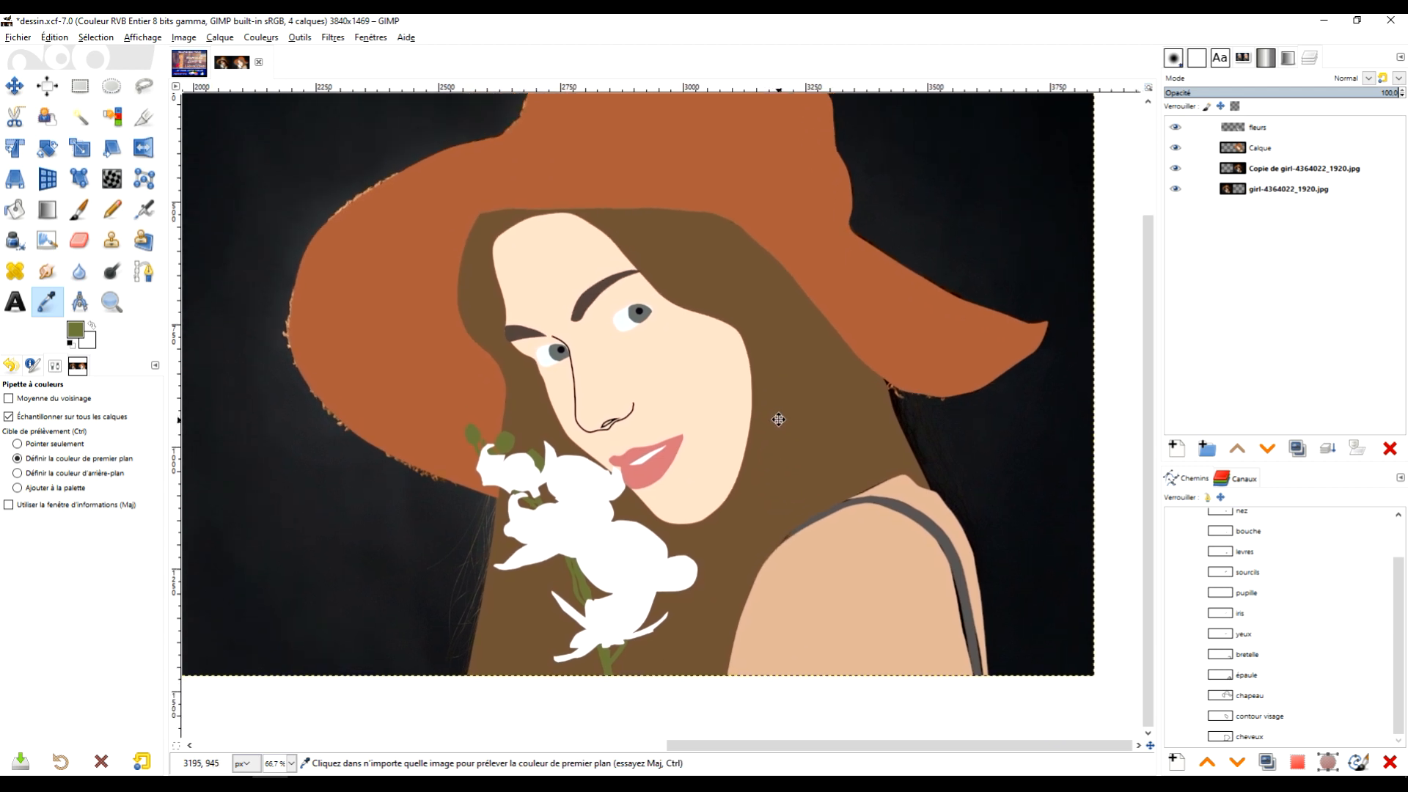
{"action": "scroll", "coordinate": [753, 377], "scroll_direction": "down", "scroll_amount": 1, "text": "ctrl"}
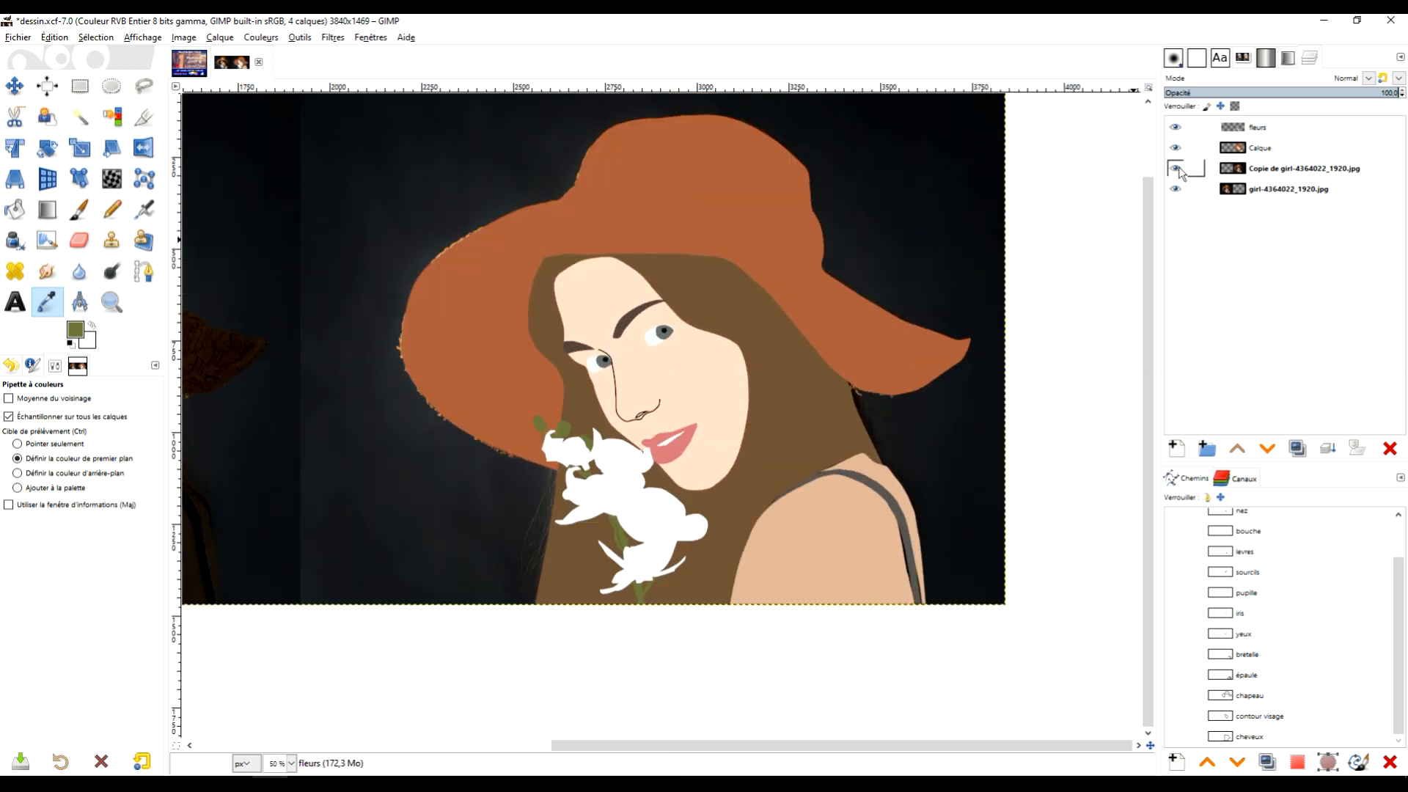
{"action": "left_click", "coordinate": [1175, 168]}
Examine the flat-colour drawing on its transparent background beside the original photo.
{"action": "scroll", "coordinate": [891, 352], "scroll_direction": "down", "scroll_amount": 1, "text": "ctrl"}
{"action": "left_click_drag", "start_coordinate": [848, 320], "coordinate": [963, 365]}
{"action": "scroll", "coordinate": [892, 343], "scroll_direction": "up", "scroll_amount": 1, "text": "ctrl"}
{"action": "scroll", "coordinate": [887, 344], "scroll_direction": "down", "scroll_amount": 1, "text": "ctrl"}
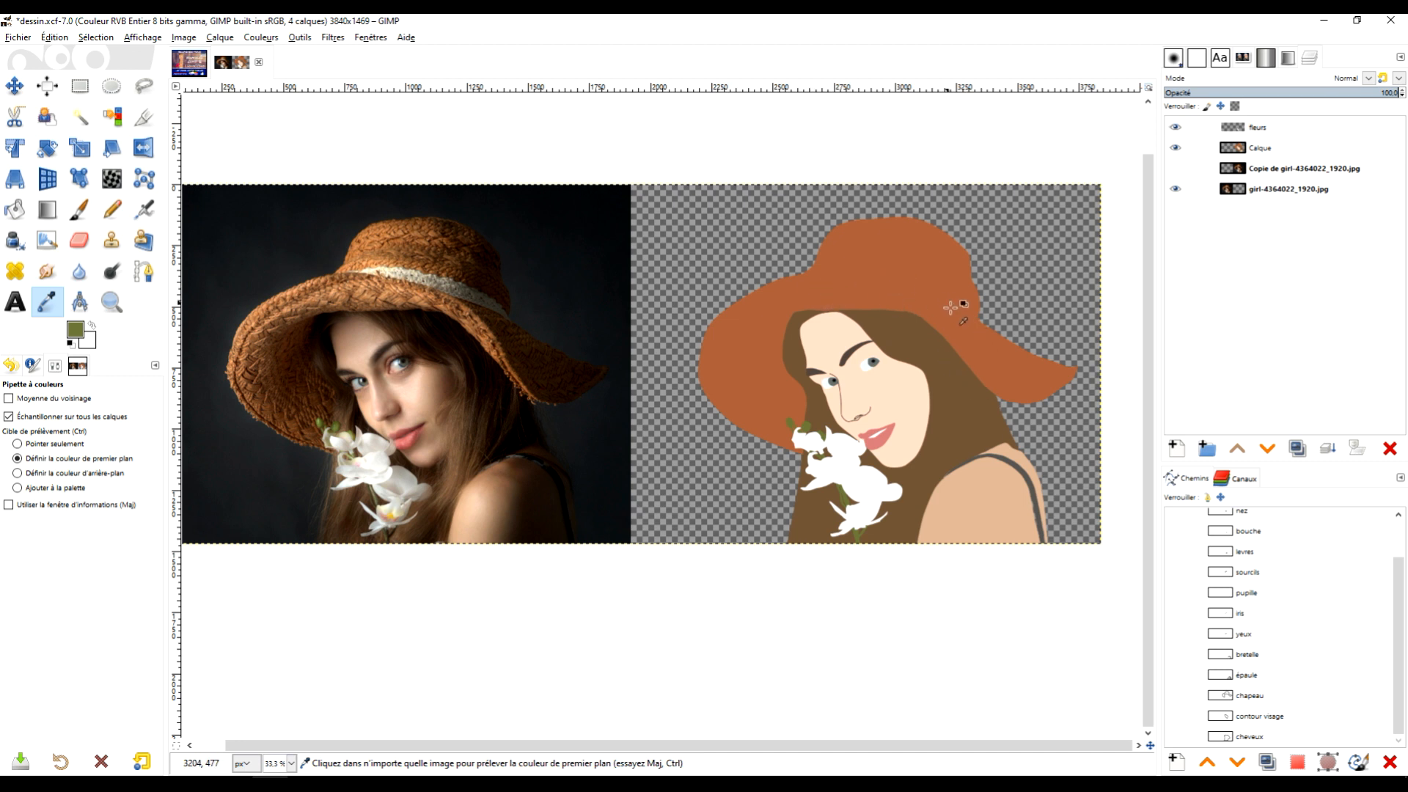
{"action": "left_click_drag", "start_coordinate": [904, 371], "coordinate": [918, 401]}
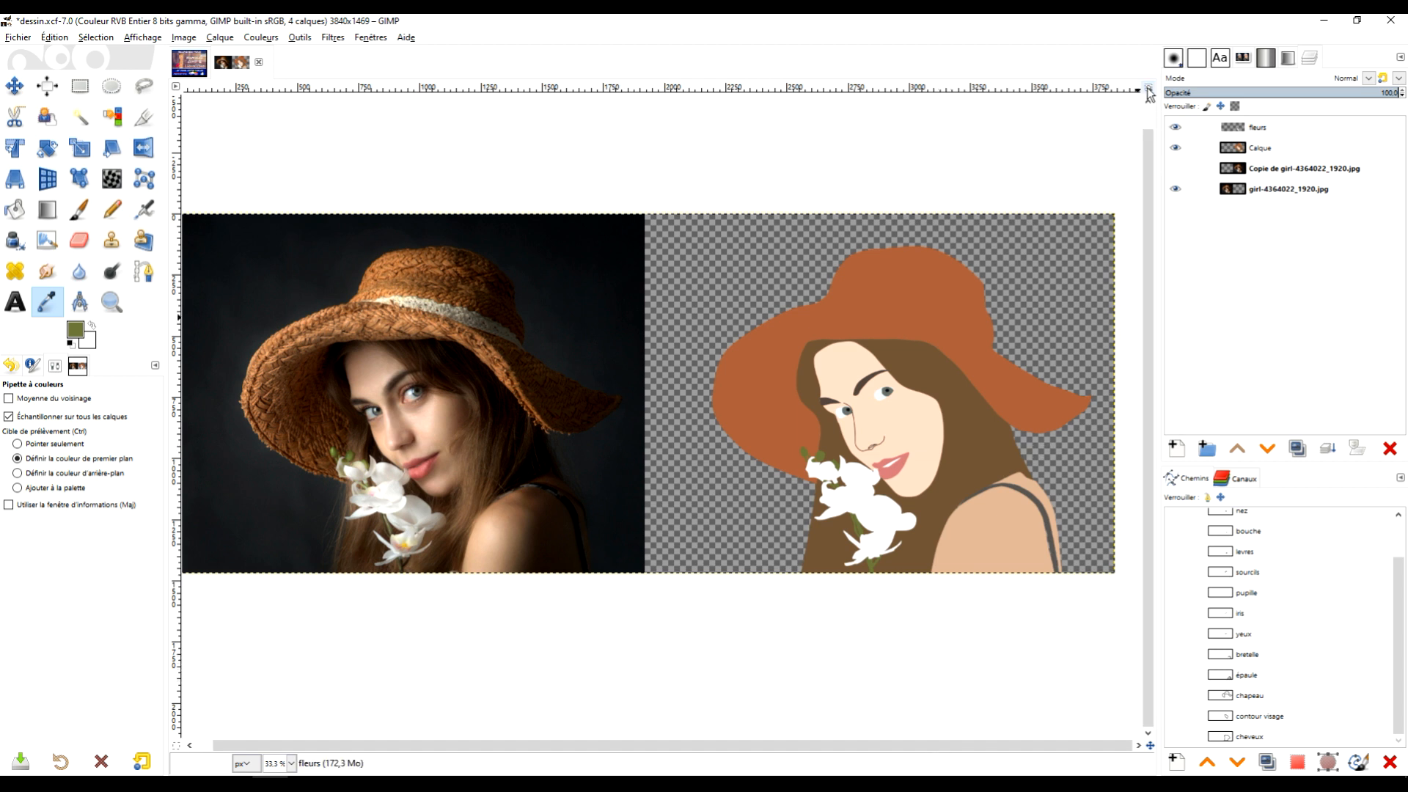
{"action": "scroll", "coordinate": [721, 657], "scroll_direction": "up", "scroll_amount": 1}
{"action": "scroll", "coordinate": [722, 657], "scroll_direction": "down", "scroll_amount": 1}
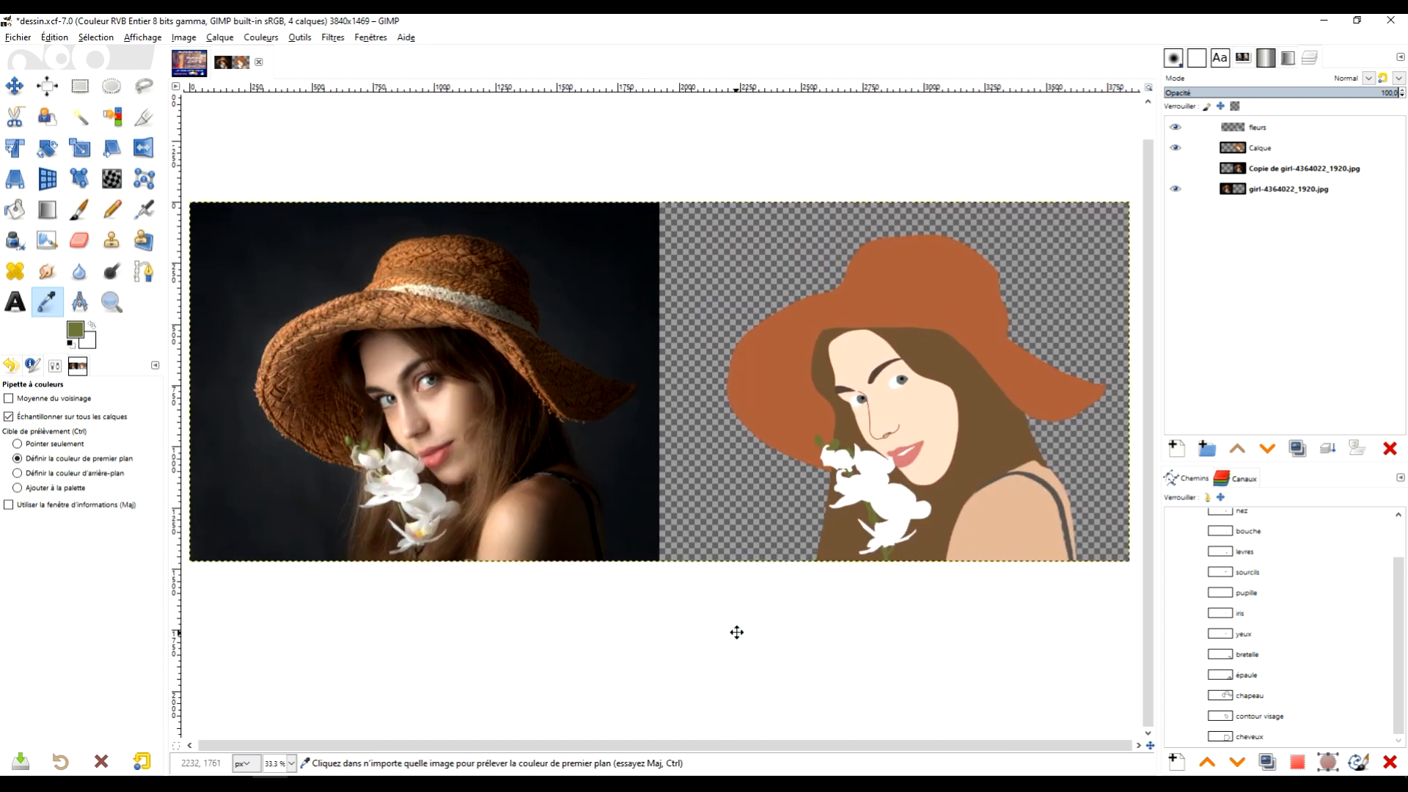